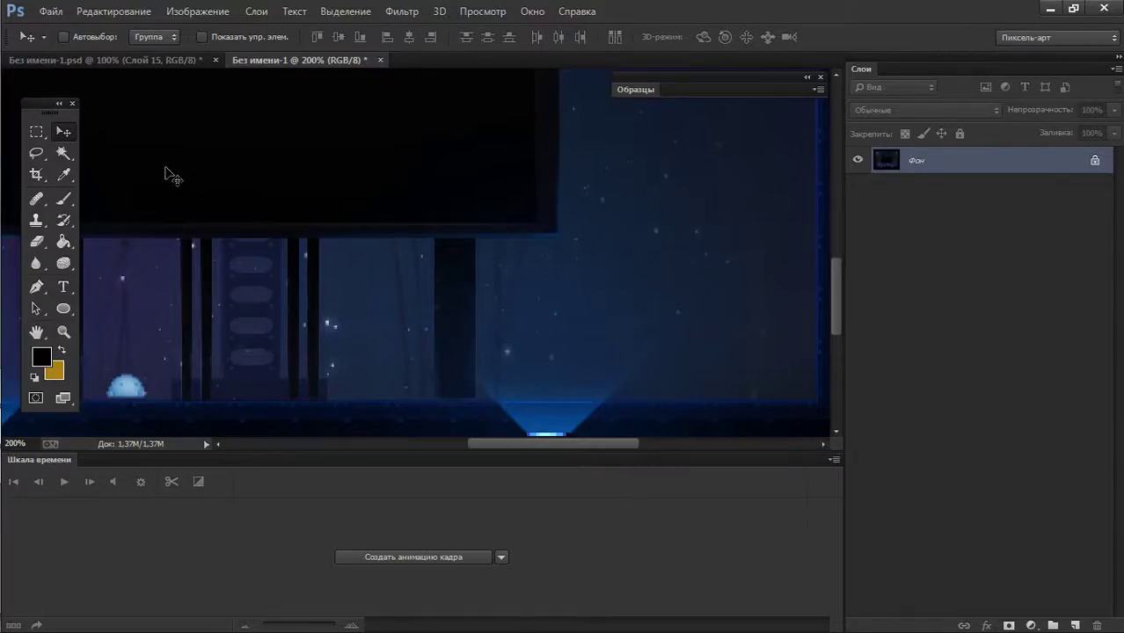
- Pick the Brush, add an empty Слой 1 above the background, and zoom to about 211%
left_click(63, 198)
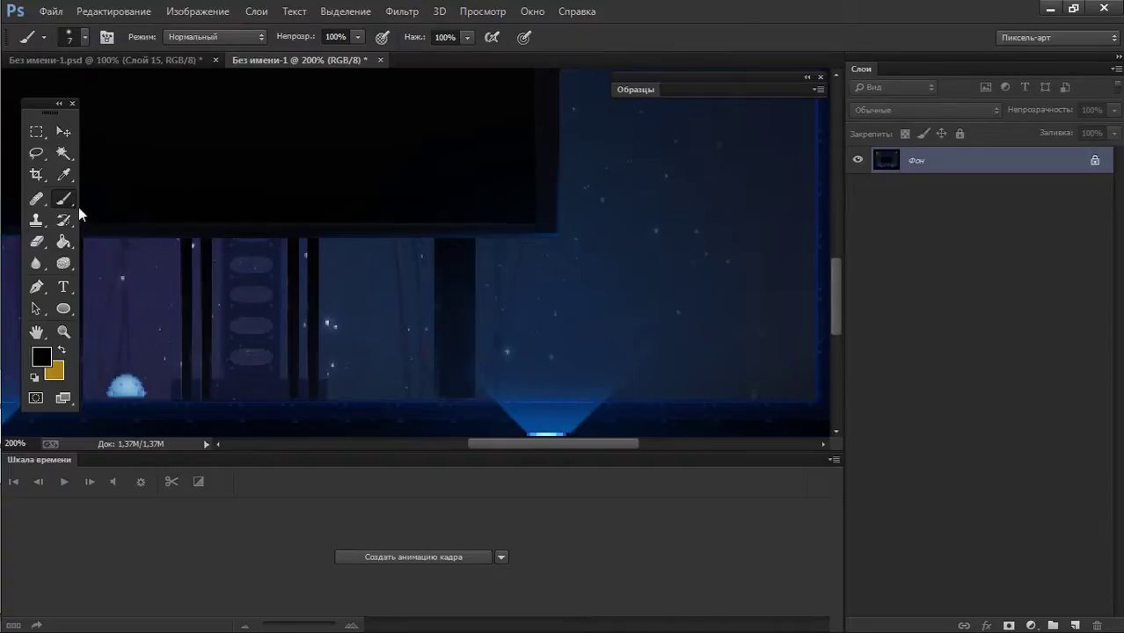
left_click(1075, 625)
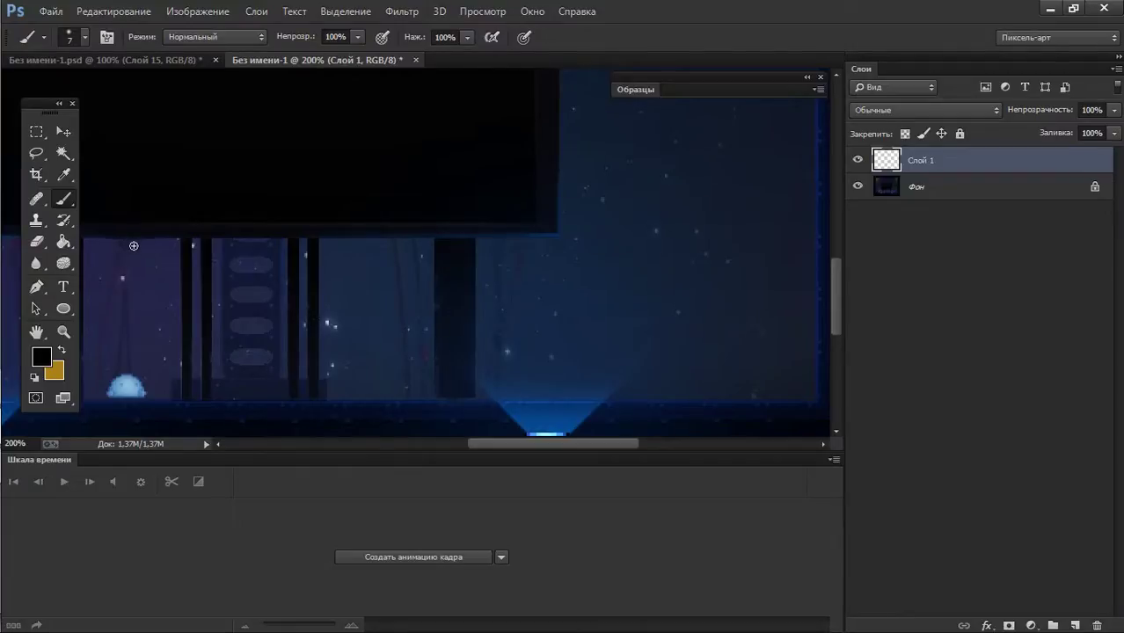
scroll(218, 251, "down", 2)
scroll(238, 218, "down", 3)
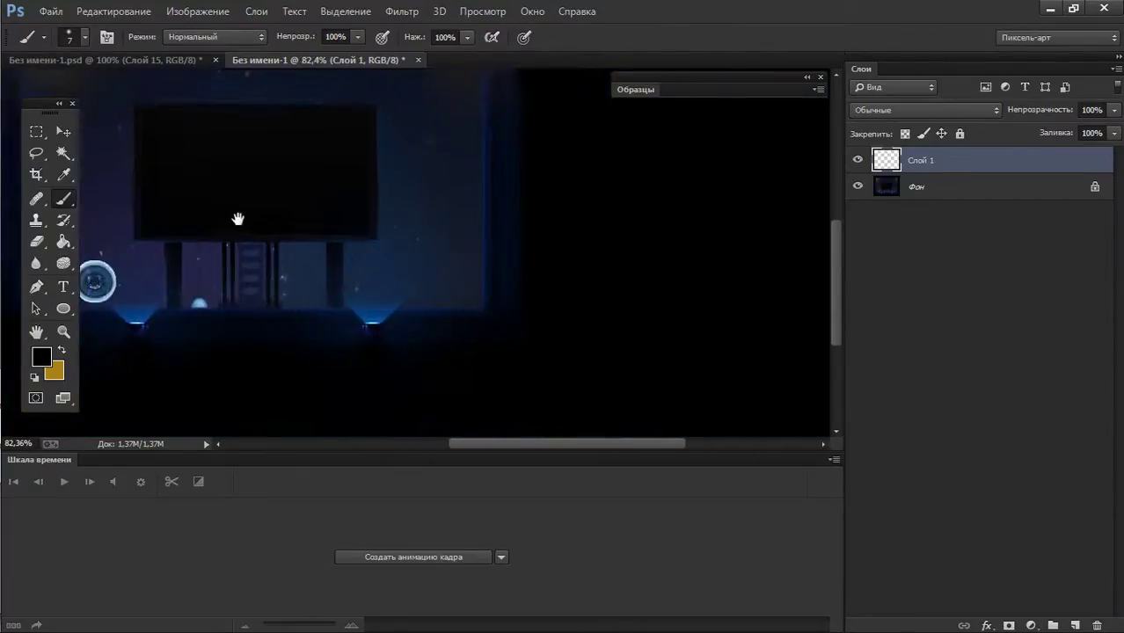
scroll(298, 271, "up", 2)
scroll(297, 271, "up", 2)
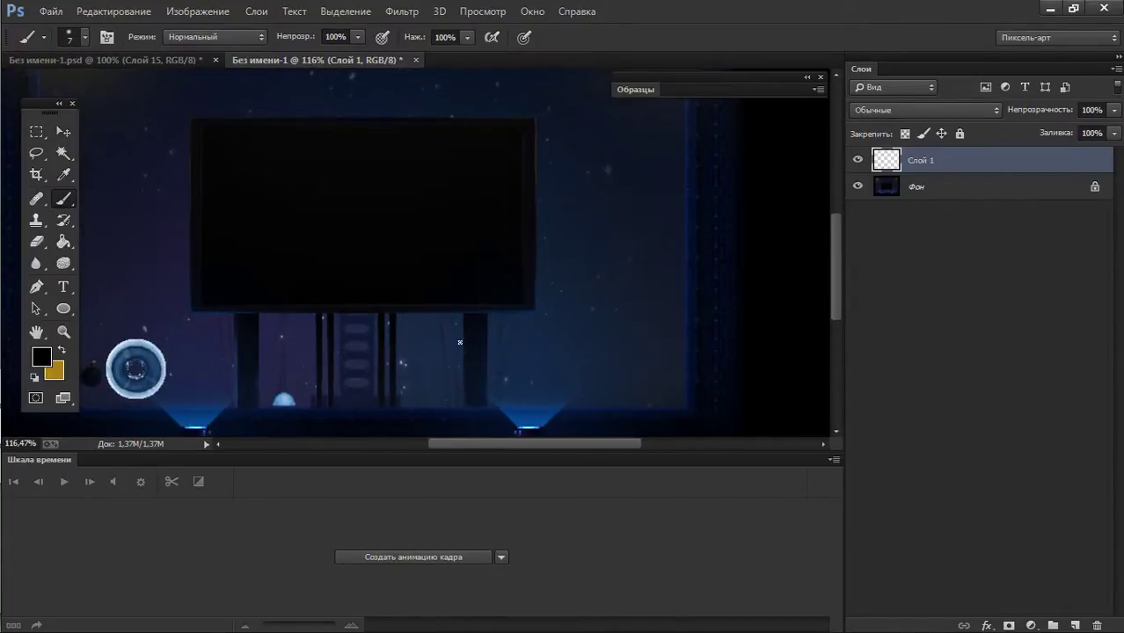
scroll(514, 352, "up", 2)
scroll(521, 303, "up", 2)
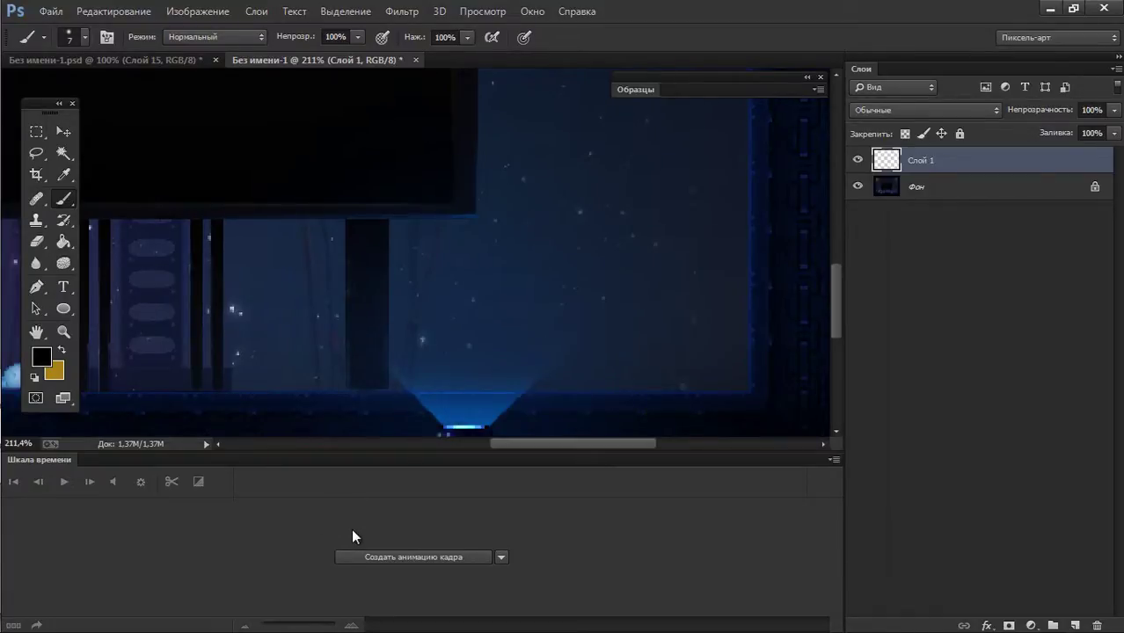
- Start a frame animation and set up a white, hard-edged Pencil
left_click(442, 555)
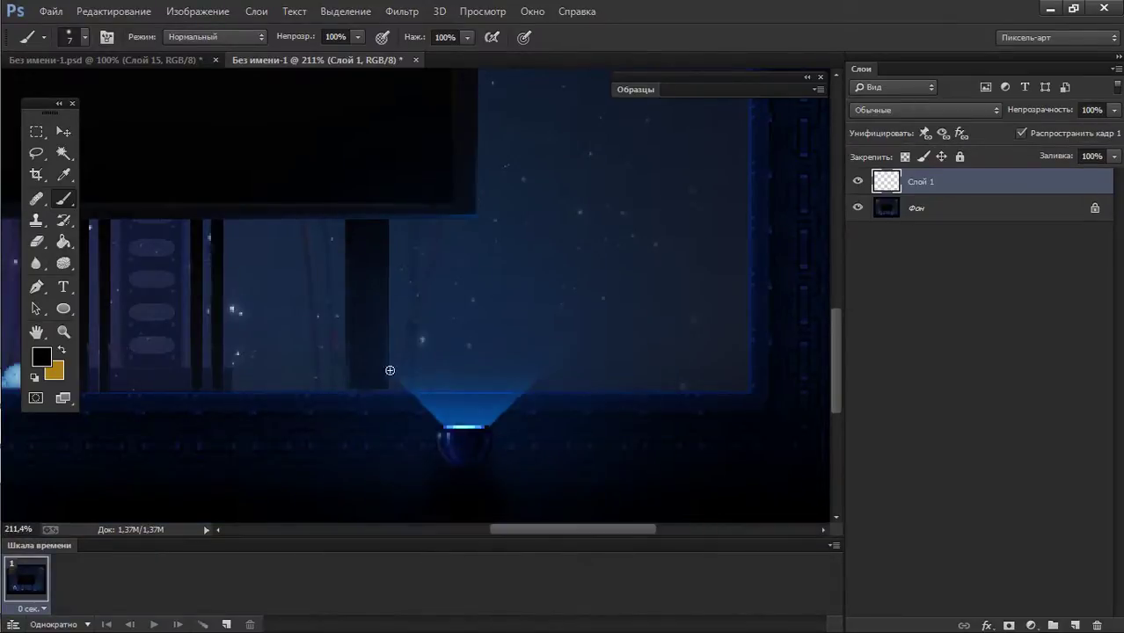
key("d")
key("x")
right_click(576, 288)
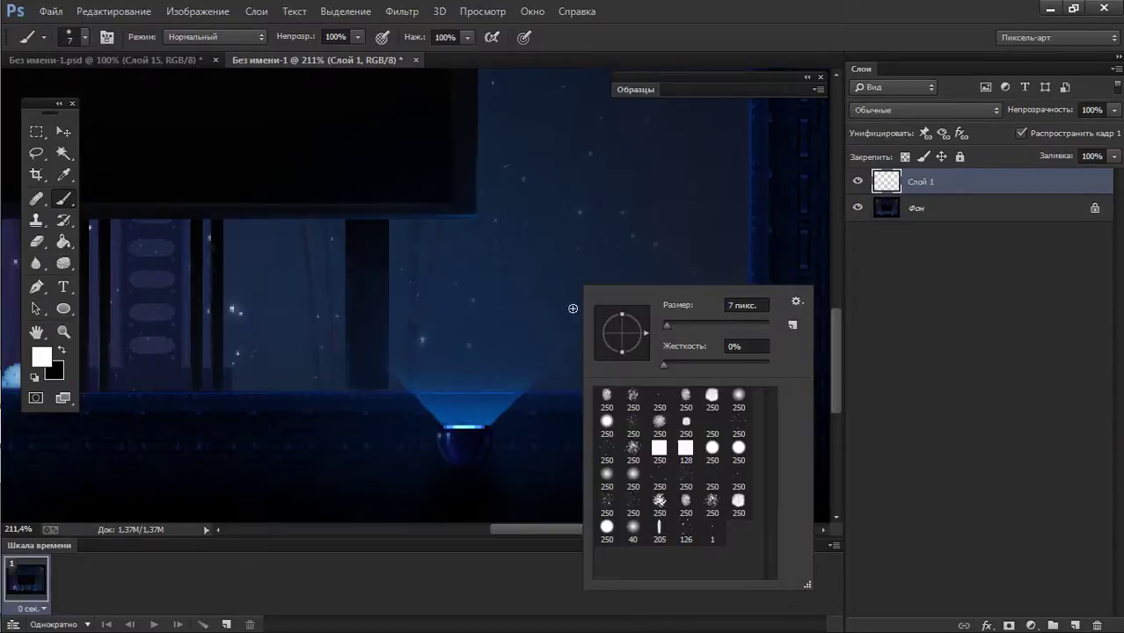
left_click(712, 535)
key("Return")
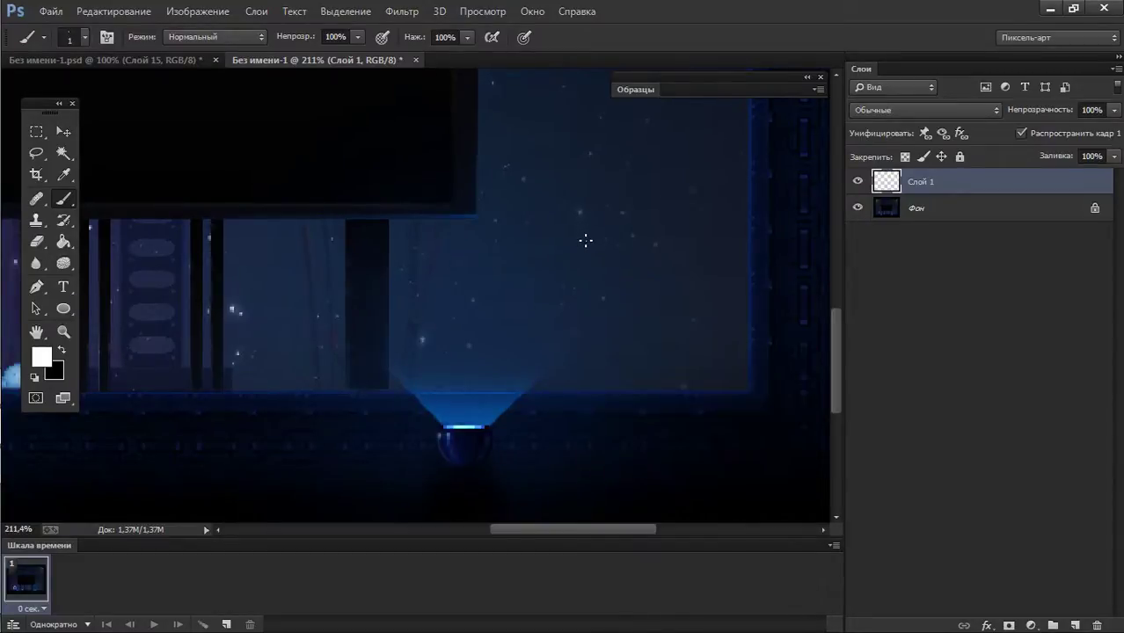
key("shift+b")
- Test-paint and undo a white blob, then set the pencil size to 59 px
mouse_move(582, 298)
left_mouse_down()
mouse_move(595, 307)
mouse_move(628, 294)
mouse_move(572, 278)
left_mouse_up()
key("F5")
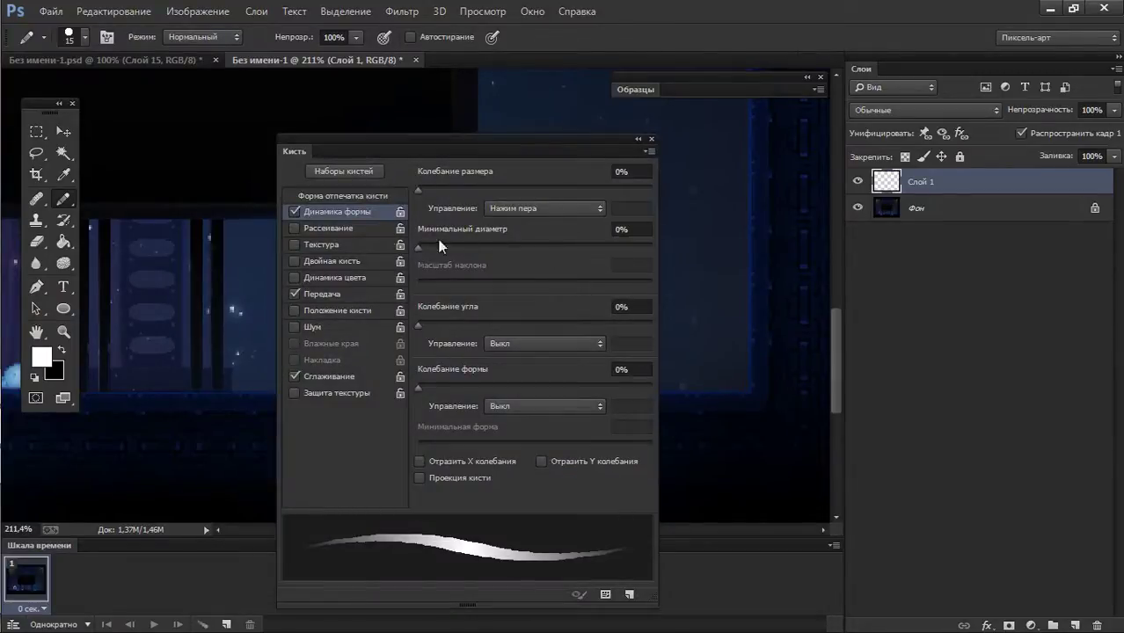
key("F5")
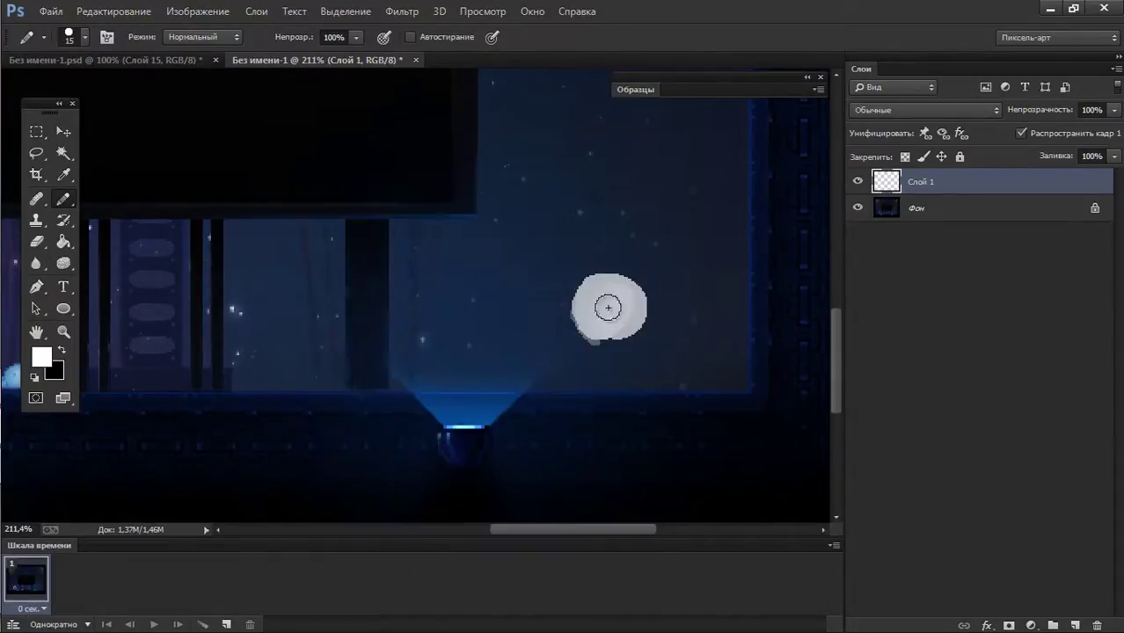
key("ctrl+z")
right_click(580, 306)
key("bracketleft")
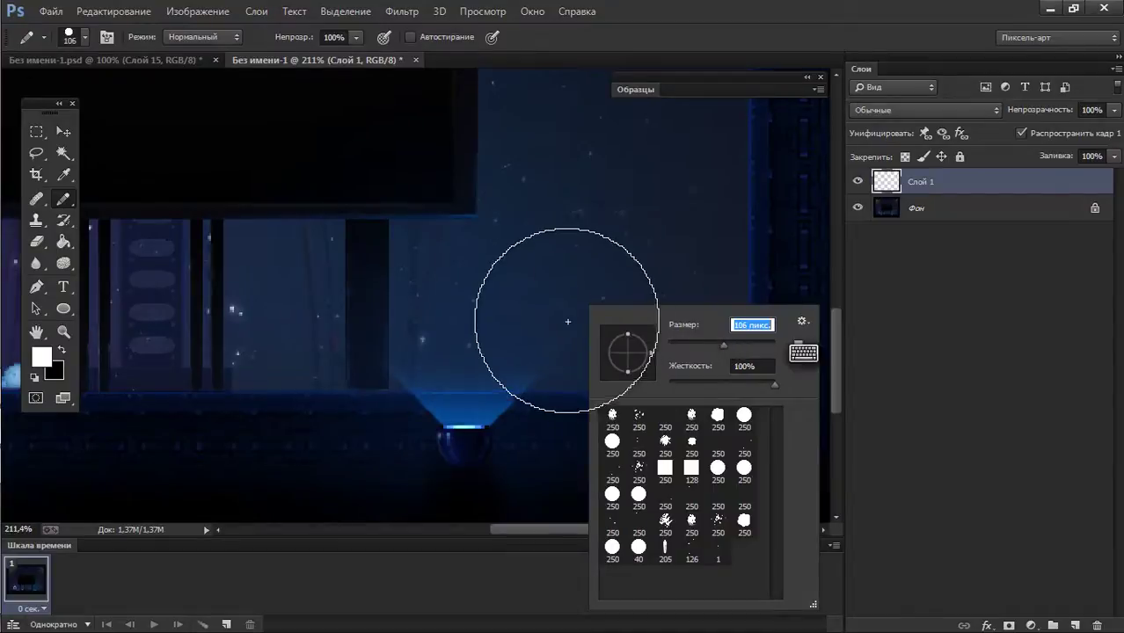
left_click_drag(701, 350, 698, 350)
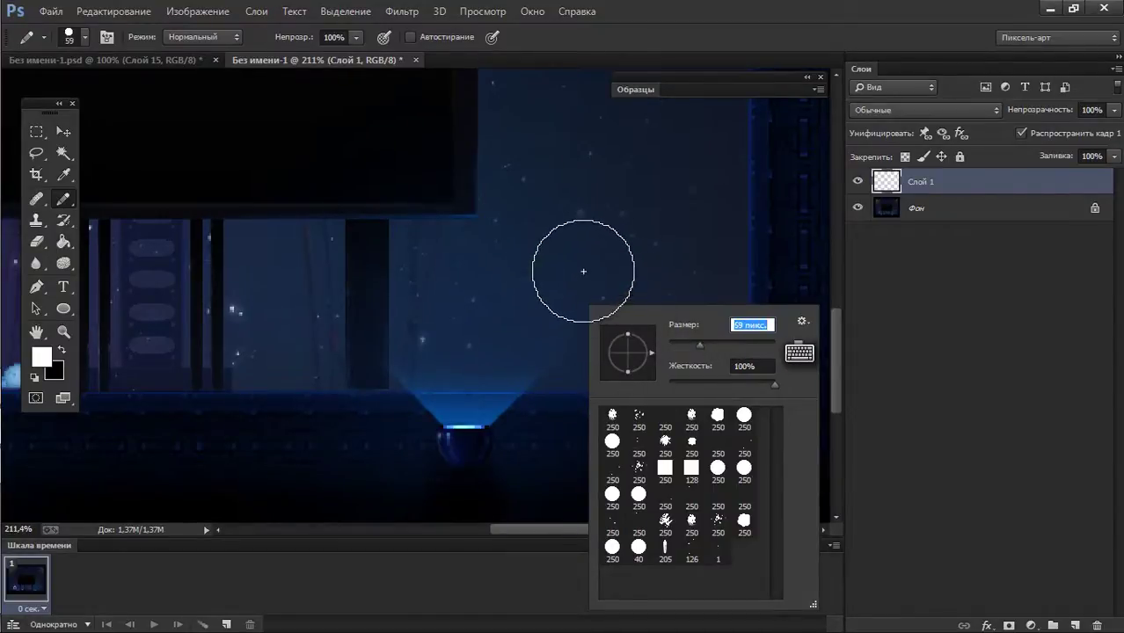
- Stamp a solid white circle above right of the beam and move it down-right
left_click(592, 259)
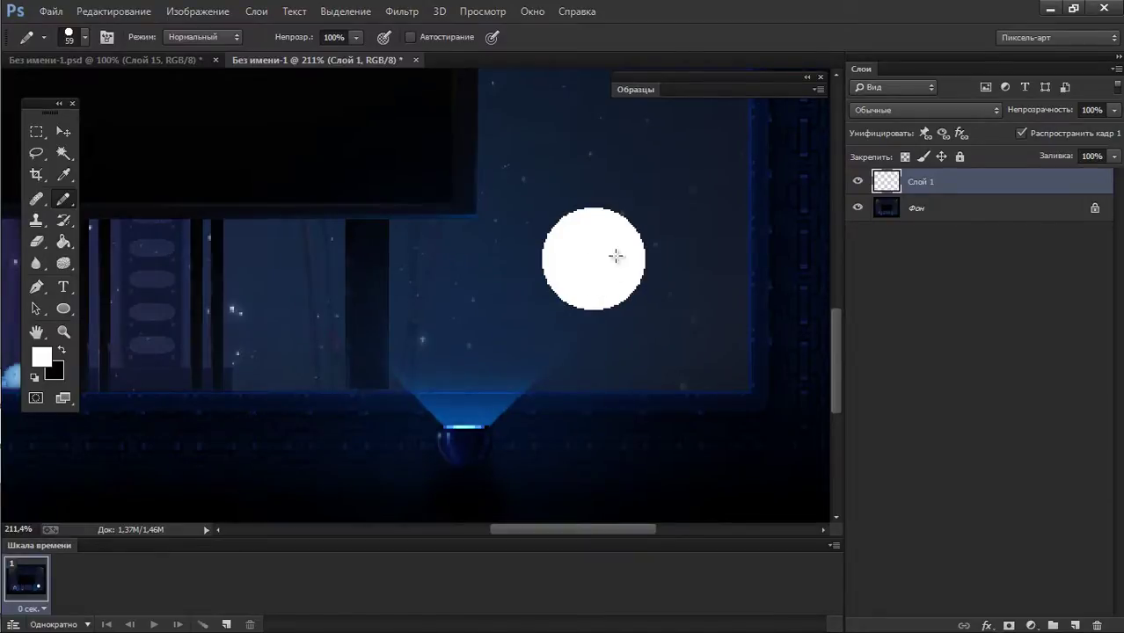
left_click_drag(572, 269, 620, 253)
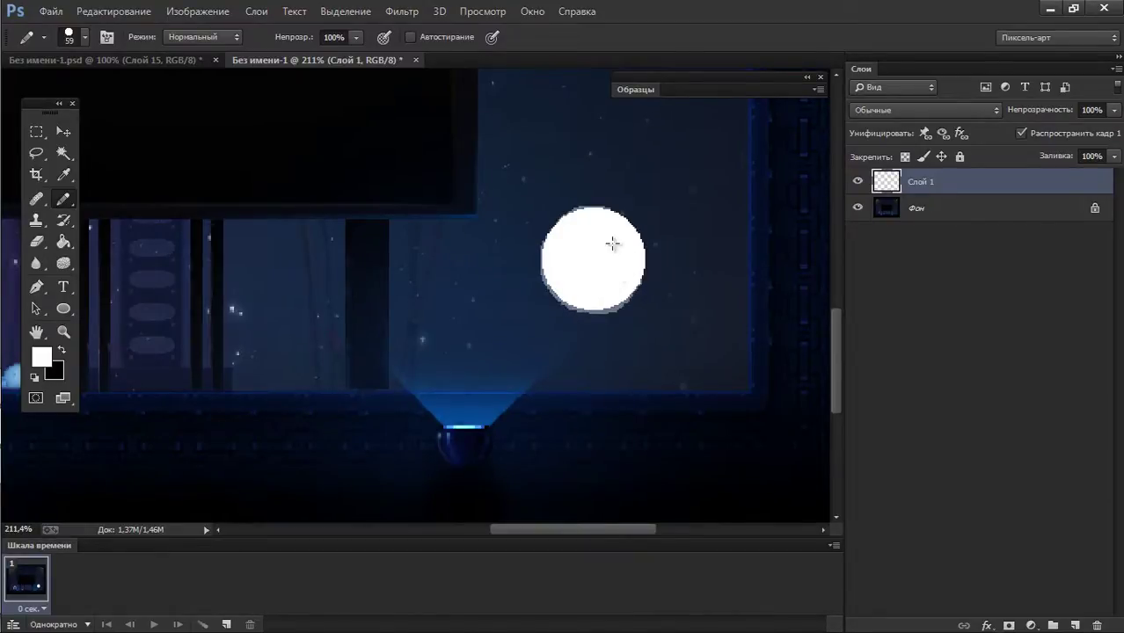
left_click(594, 261)
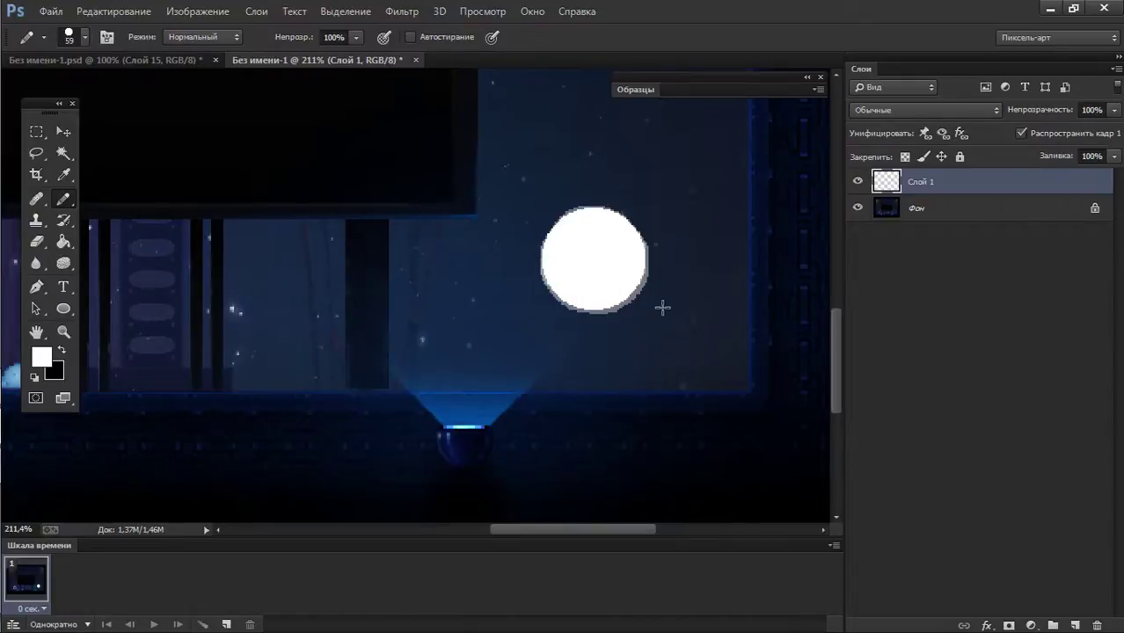
left_click_drag(627, 271, 664, 331)
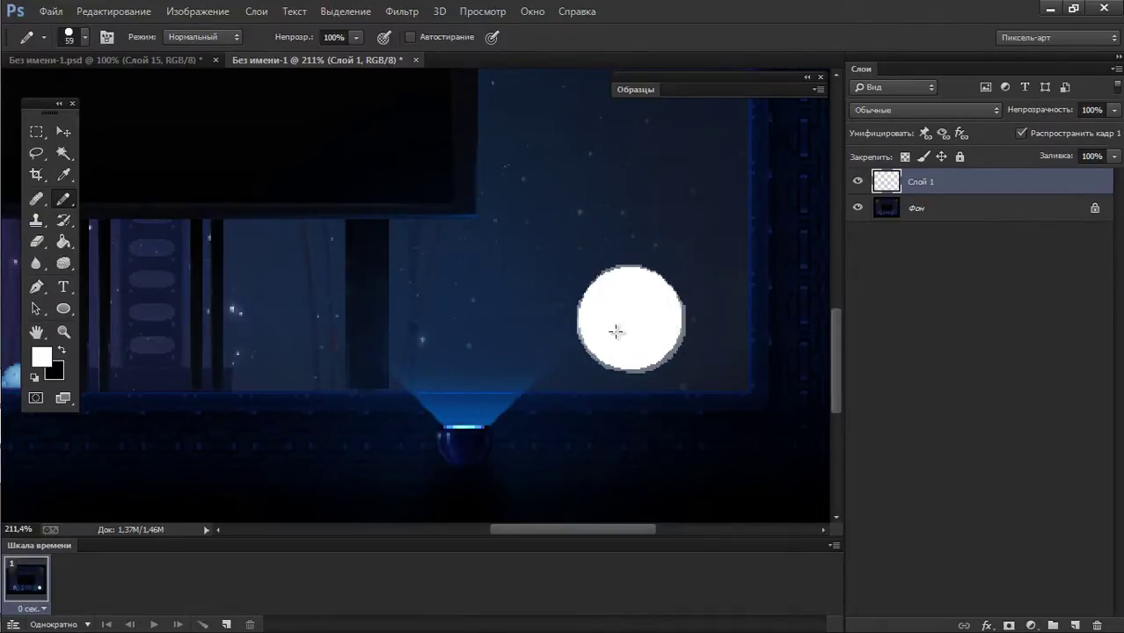
key("alt+Tab")
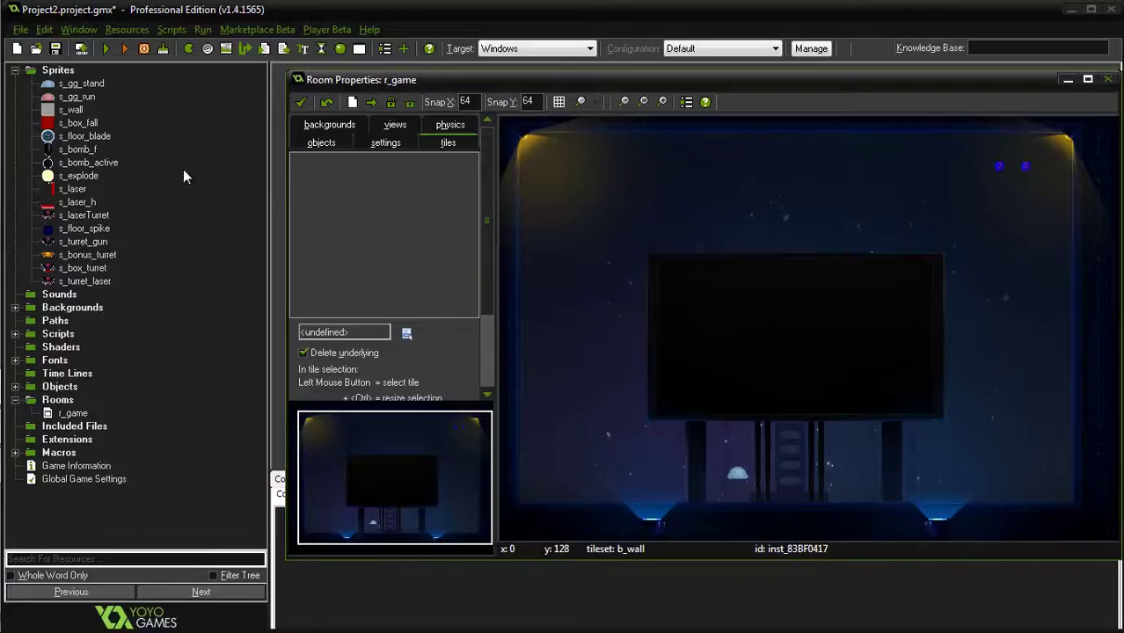
left_click(88, 176)
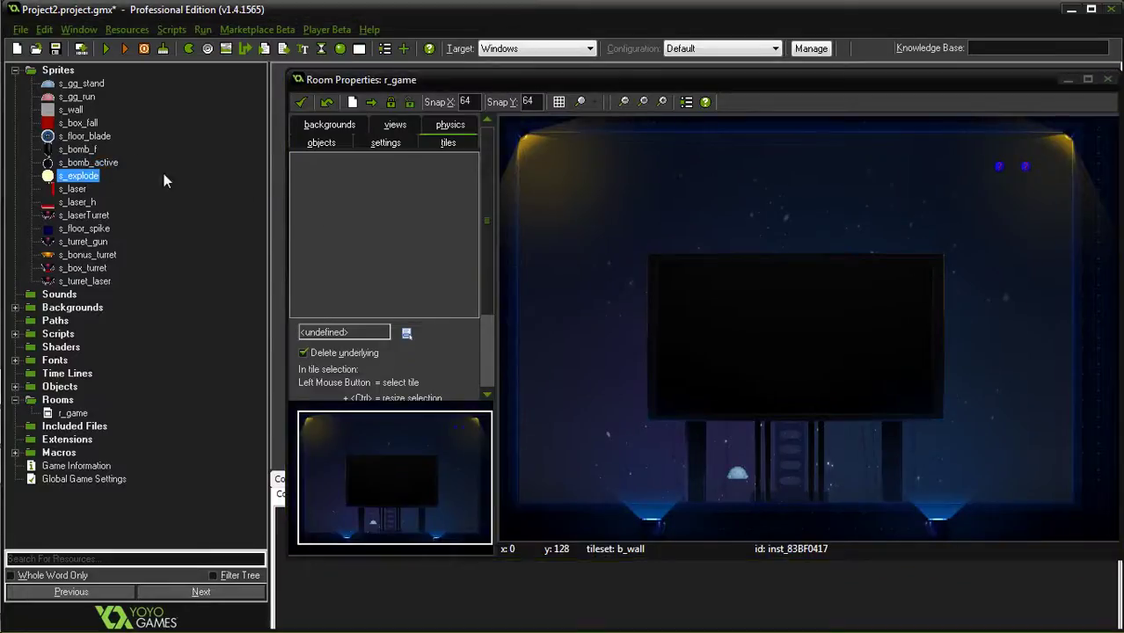
double_click(78, 176)
left_click(180, 207)
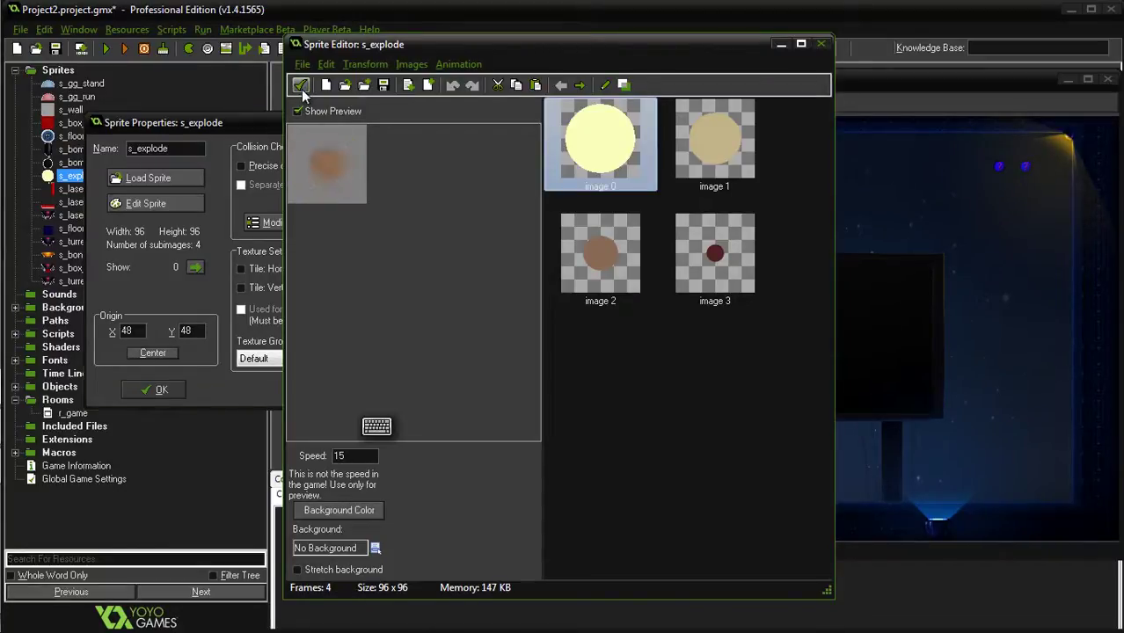
left_click(300, 85)
left_click(192, 207)
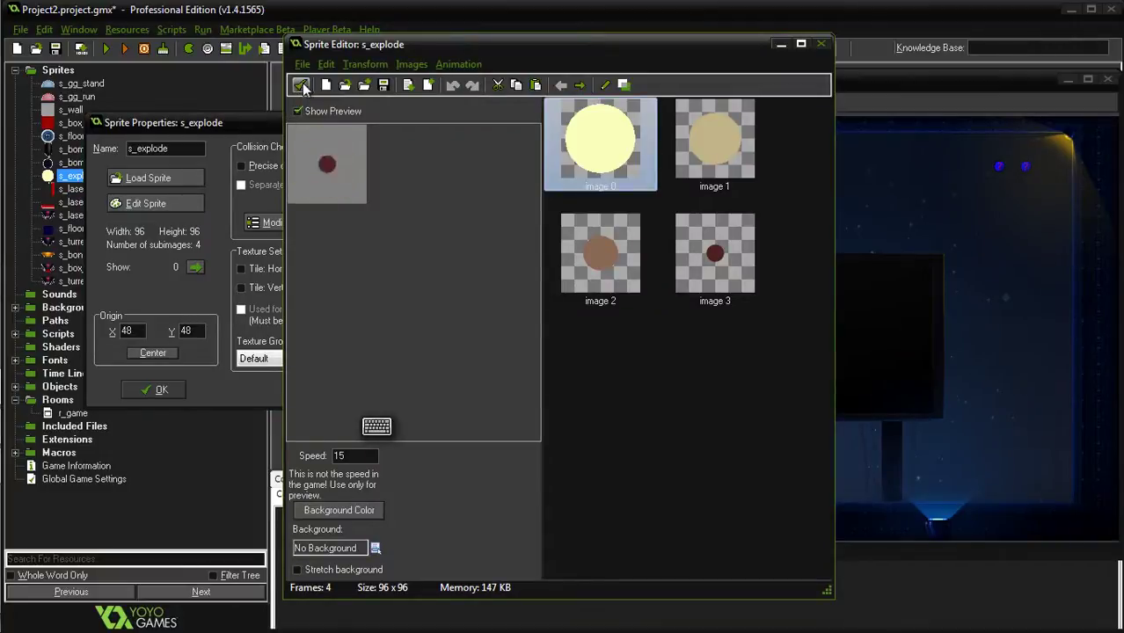
left_click(300, 86)
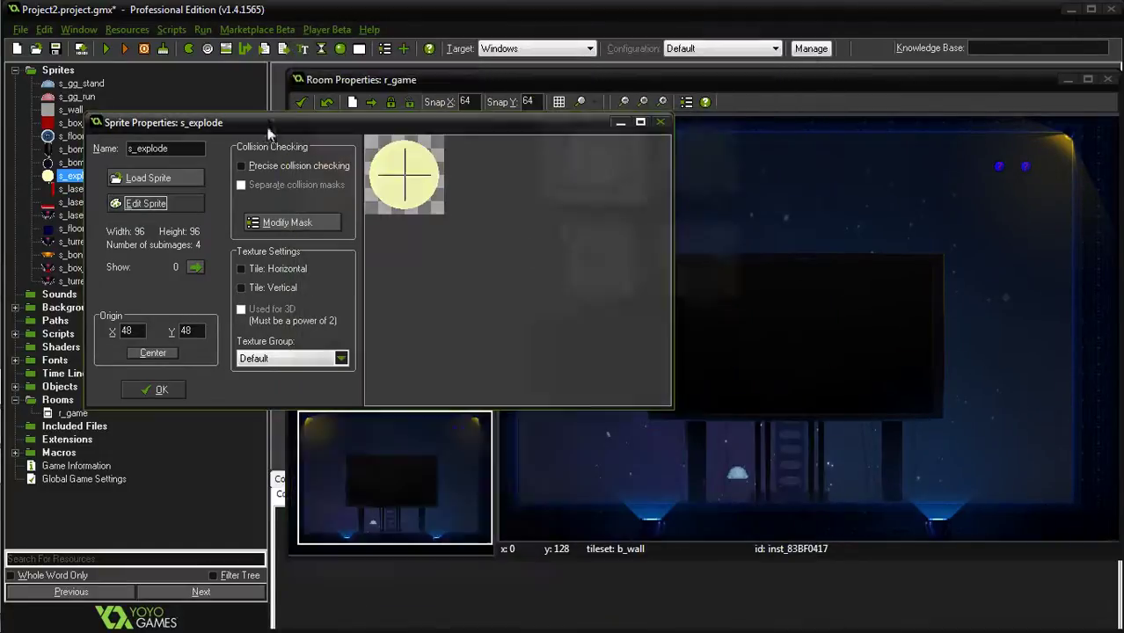
left_click(160, 388)
key("alt+Tab")
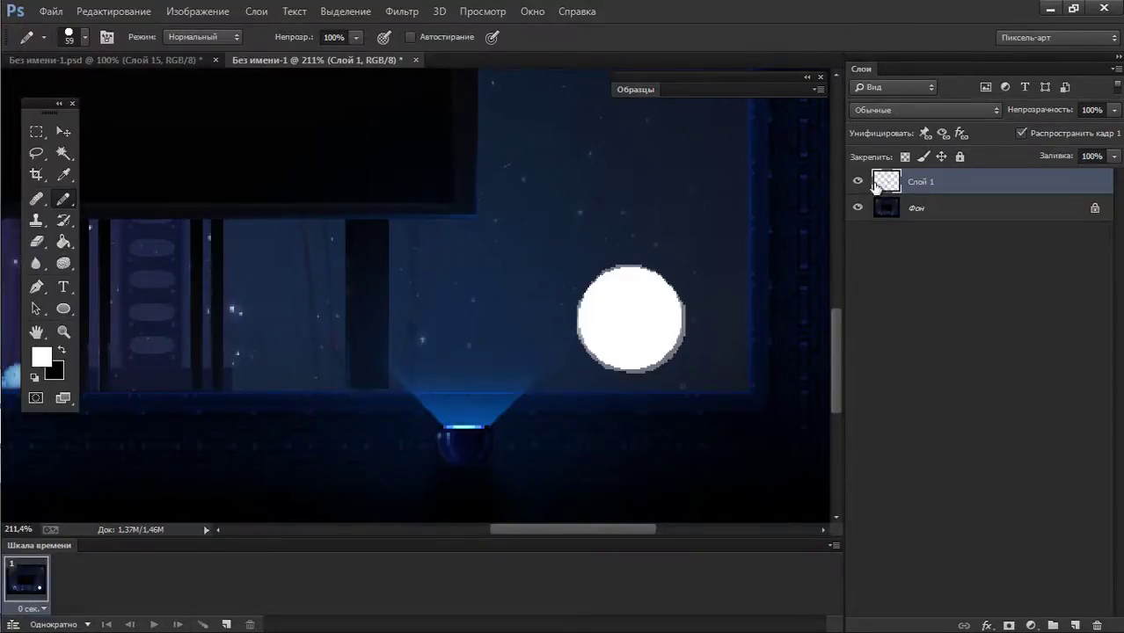
- Add a second animation frame holding a duplicate circle layer, with the original hidden
key("ctrl+u")
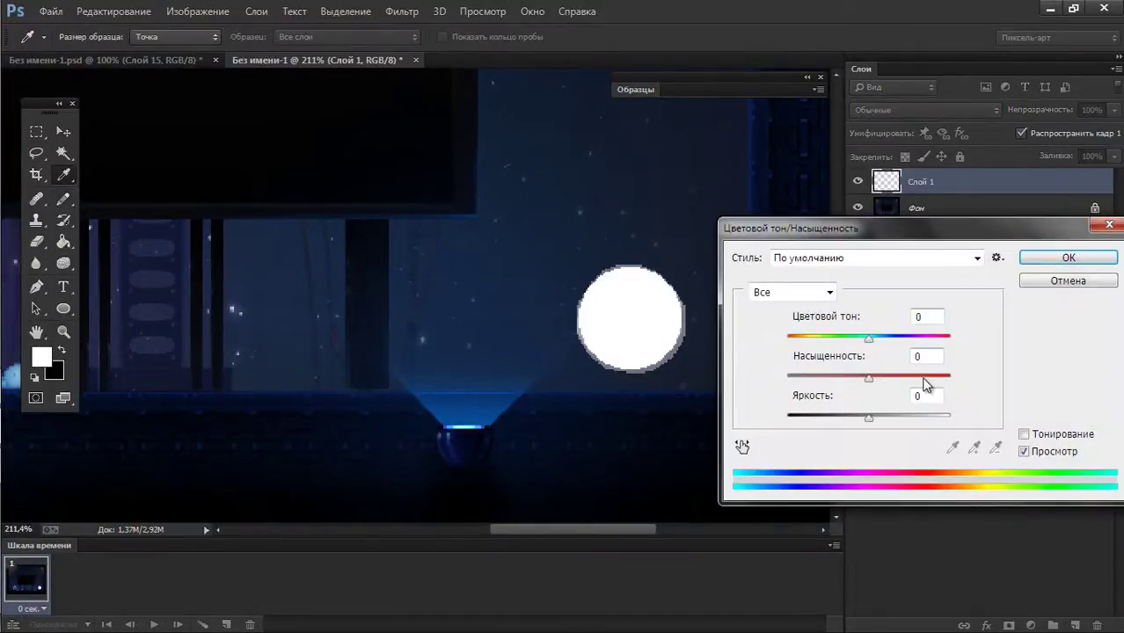
left_click(1055, 280)
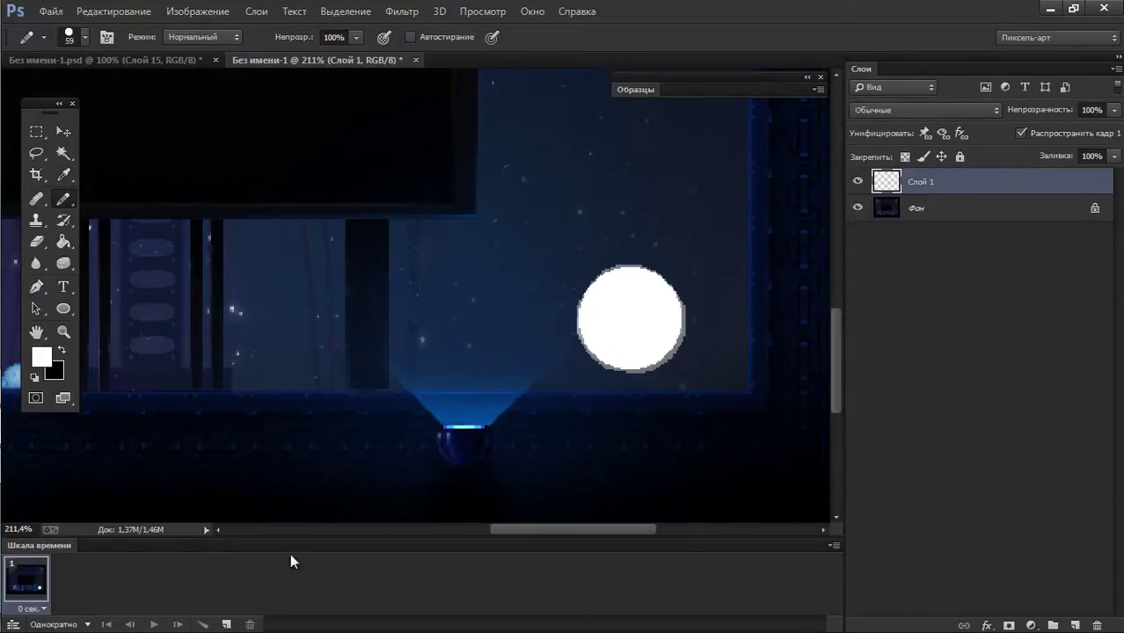
left_click(227, 624)
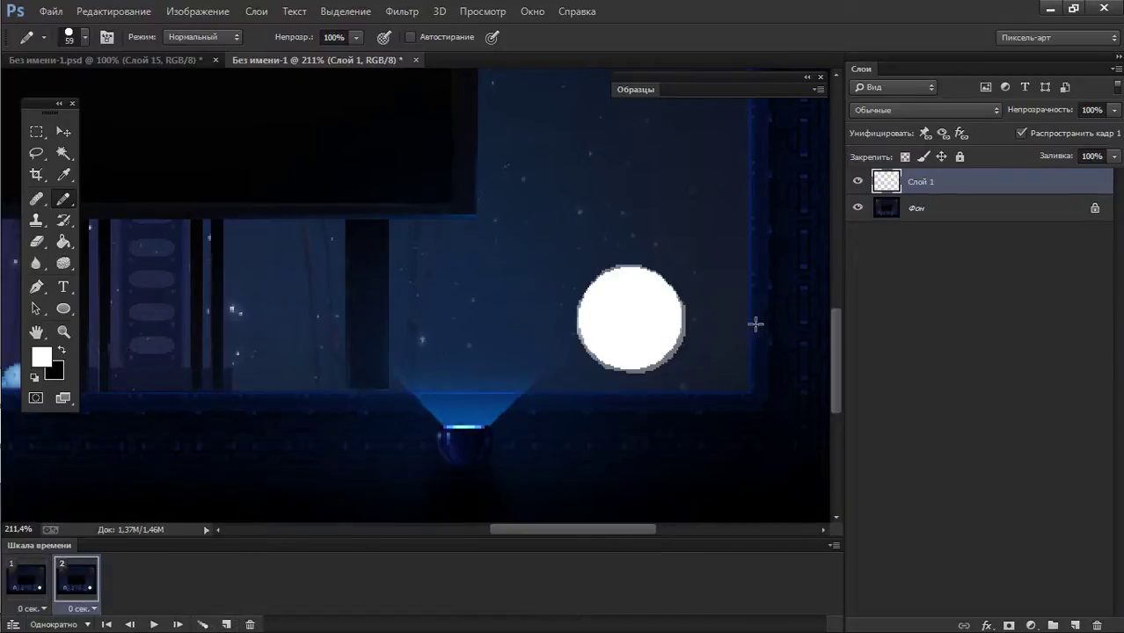
key("ctrl+j")
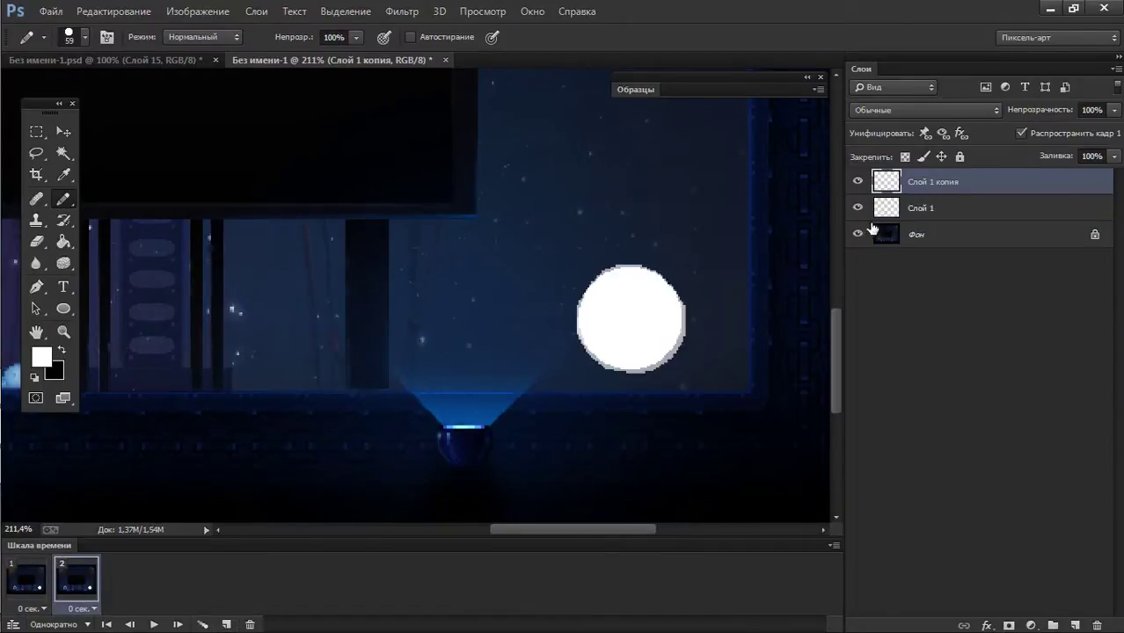
left_click(858, 209)
- Scale the copied circle on Слой 1 копия down to about 41 px
key("ctrl+t")
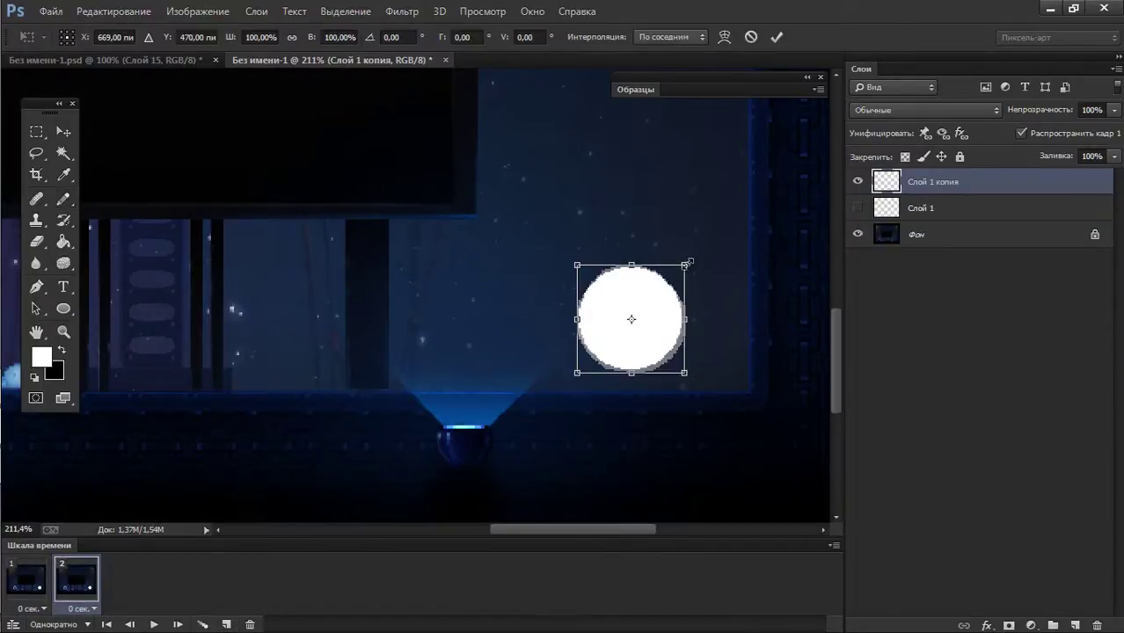
left_click_drag(680, 269, 672, 279)
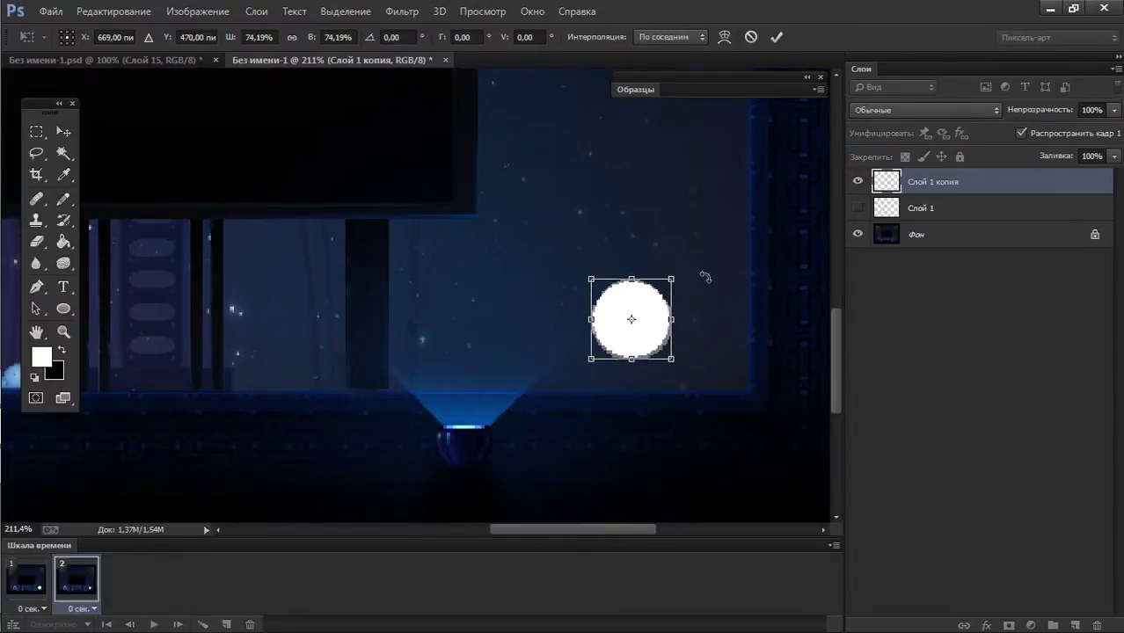
left_click_drag(672, 279, 666, 284)
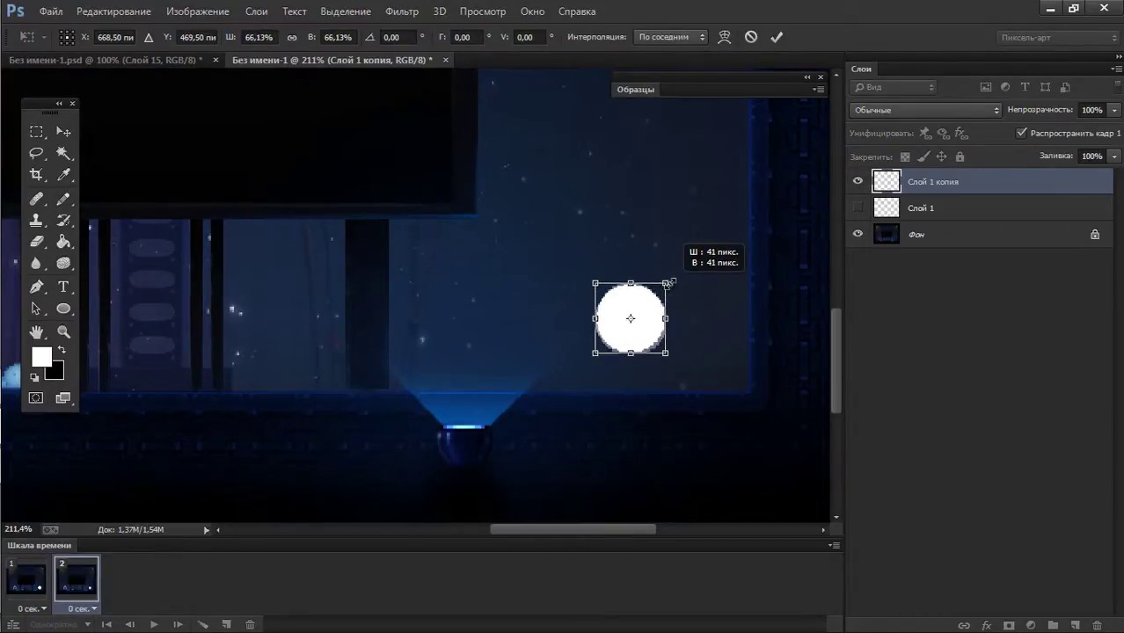
key("Return")
key("b")
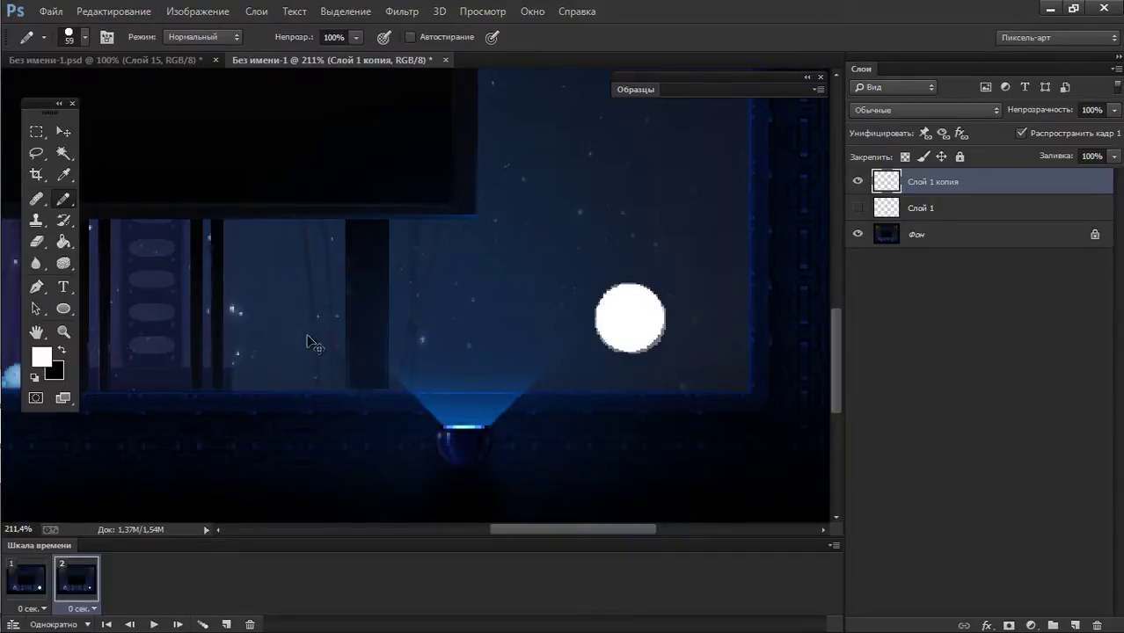
key("ctrl+u")
- Colorize the circle pale yellow (Hue 44, Saturation 82, Lightness -22) and duplicate its layer
left_click(1023, 435)
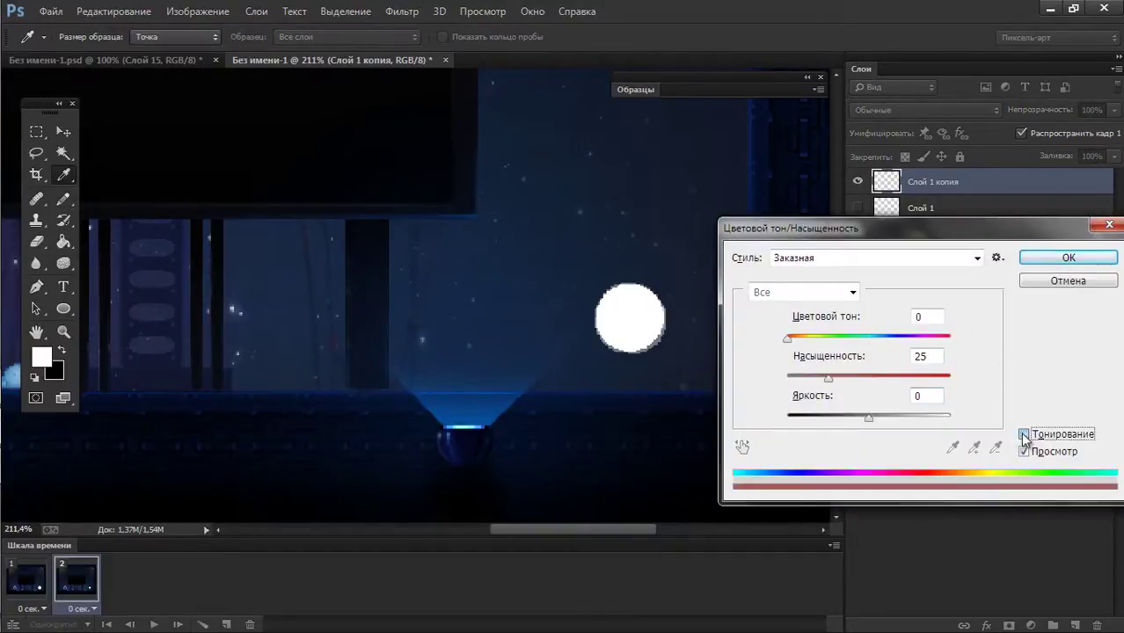
left_click_drag(869, 417, 859, 417)
left_click_drag(828, 378, 921, 376)
left_click_drag(788, 337, 809, 343)
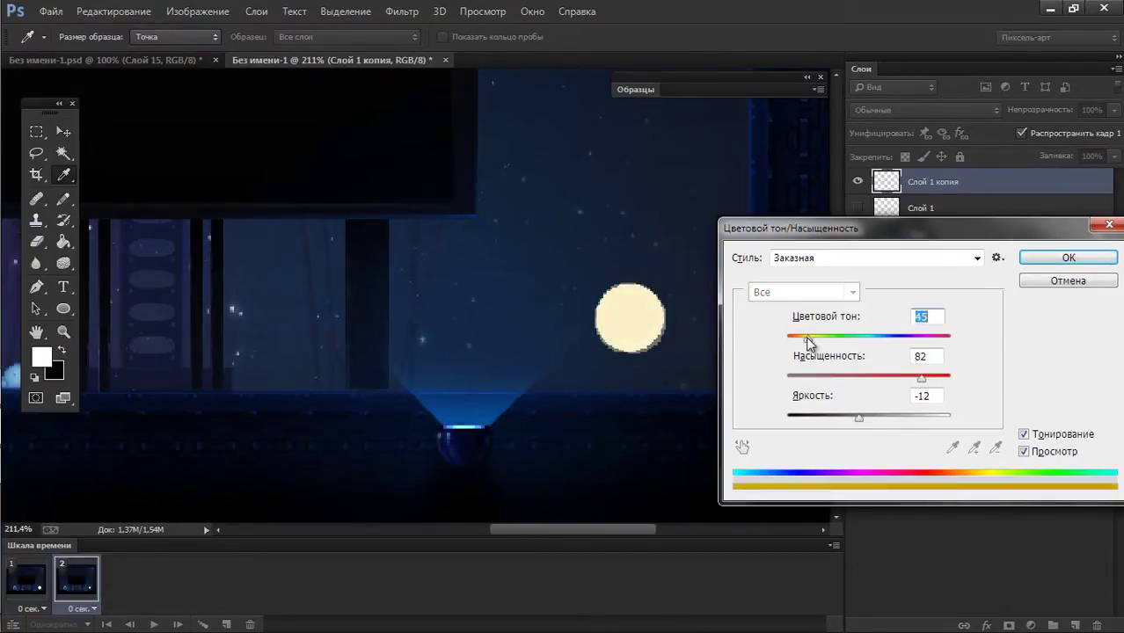
left_click_drag(858, 419, 851, 420)
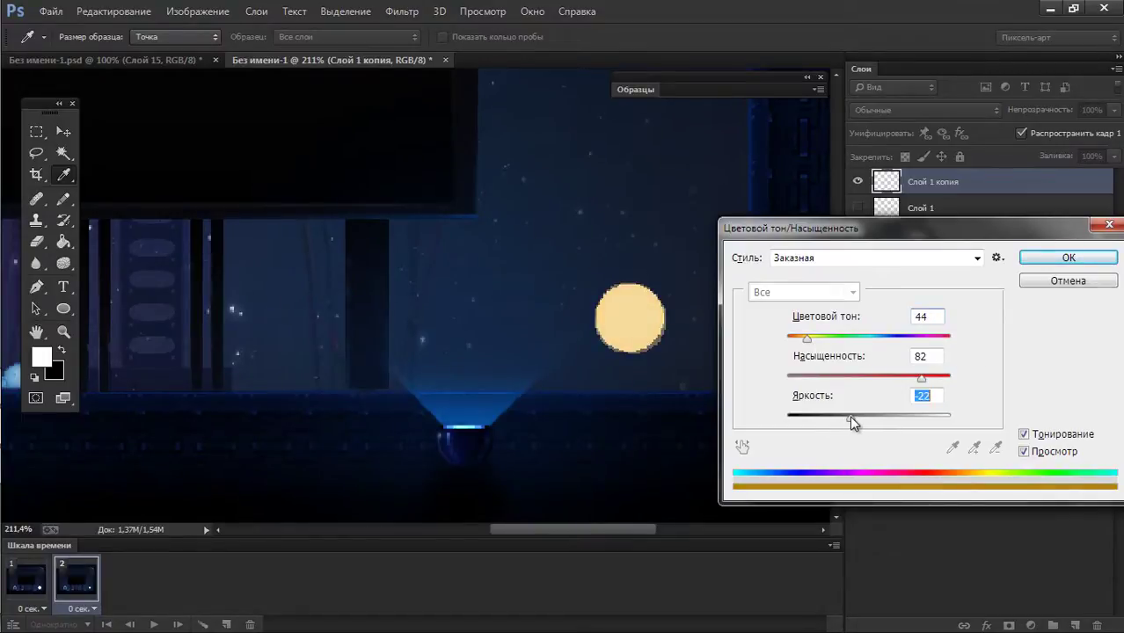
left_click(1027, 260)
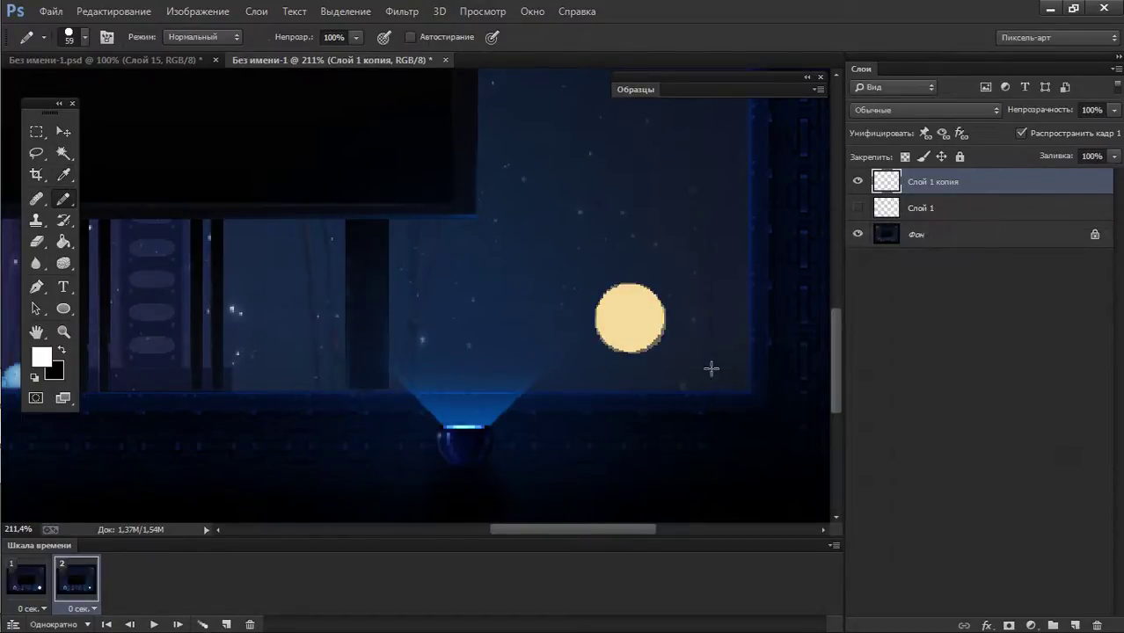
key("ctrl+j")
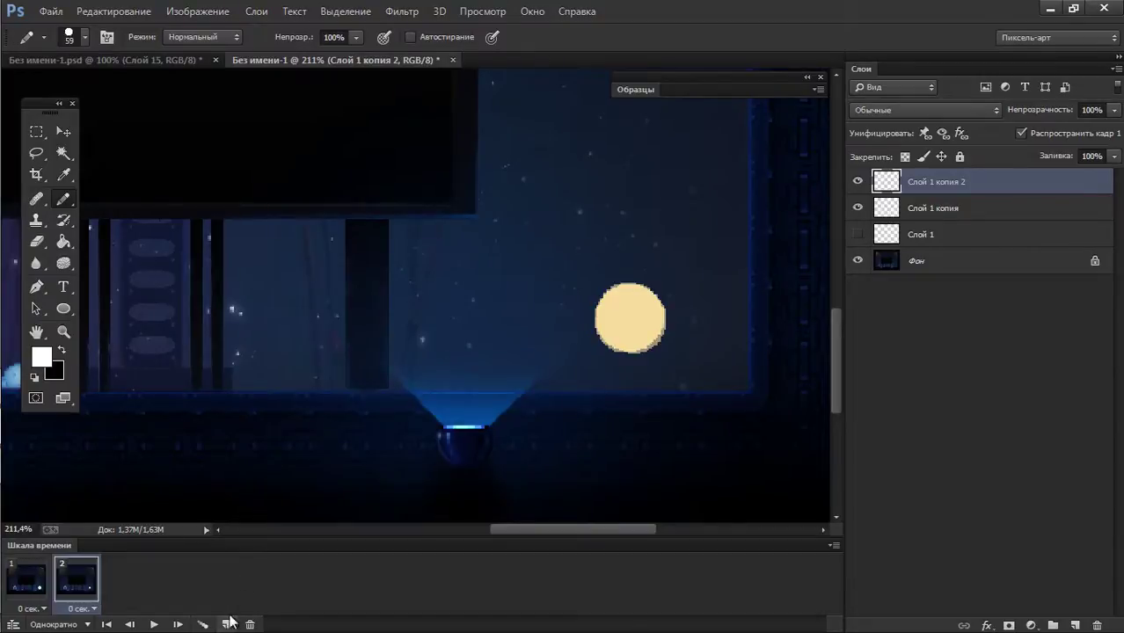
- Add a third frame with the new layer's sun shrunk to 25 px and Слой 1 копия hidden
left_click(227, 623)
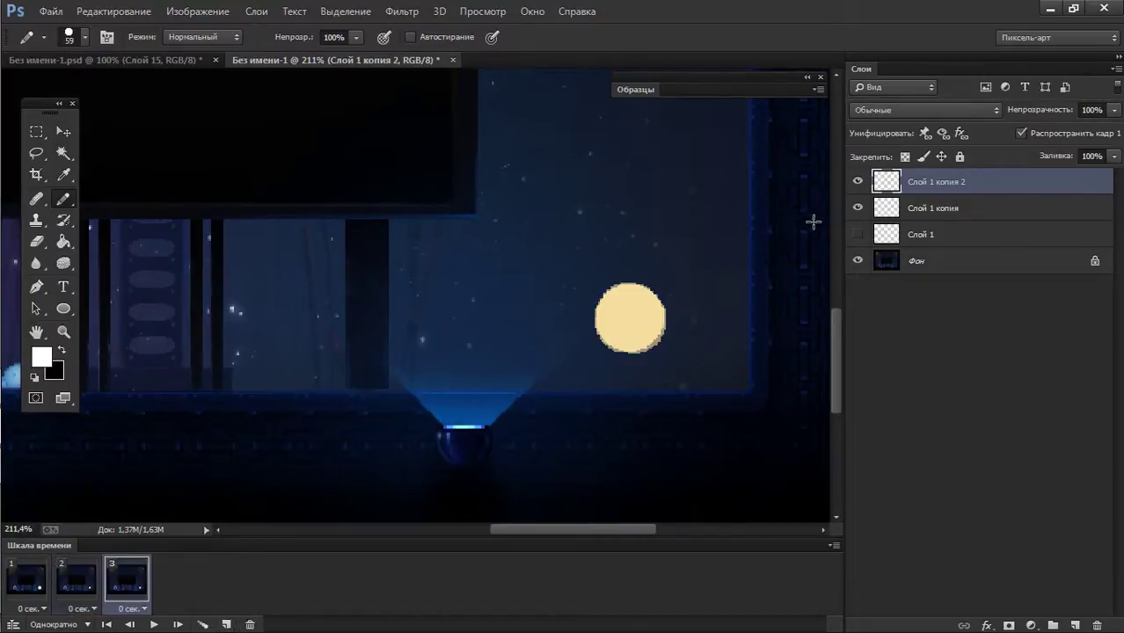
key("ctrl+t")
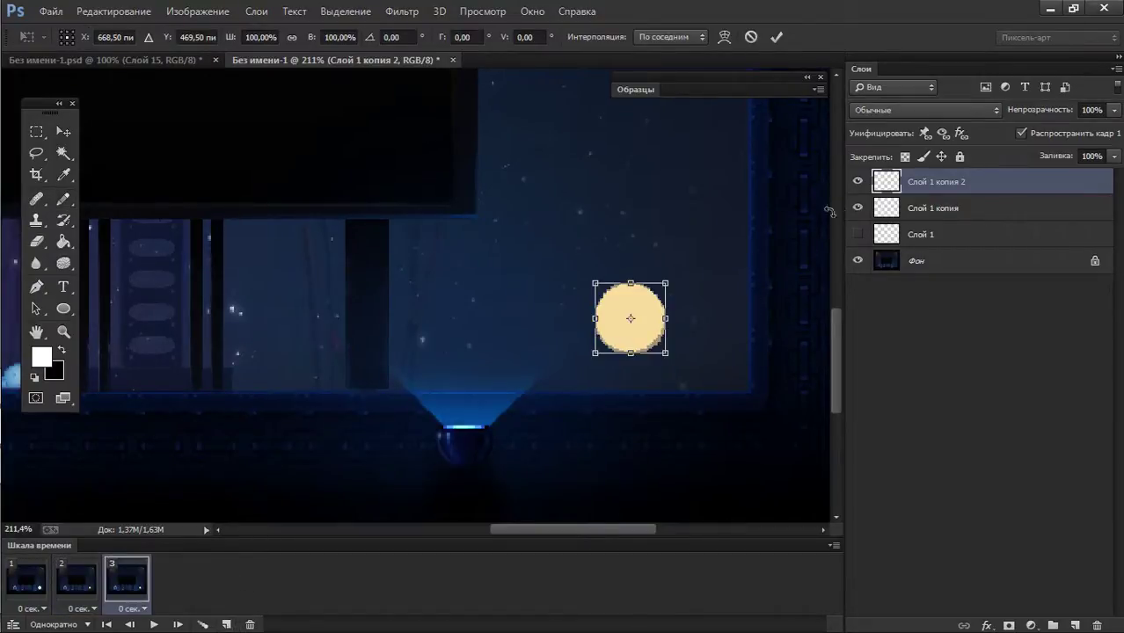
left_click_drag(668, 283, 649, 300)
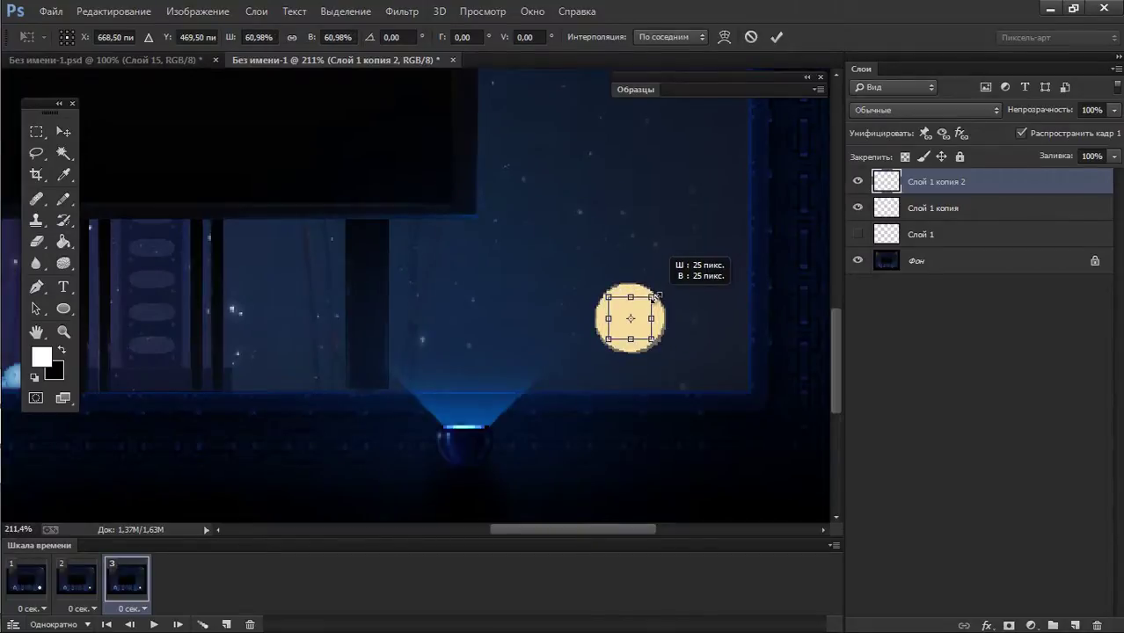
key("Return")
left_click(857, 207)
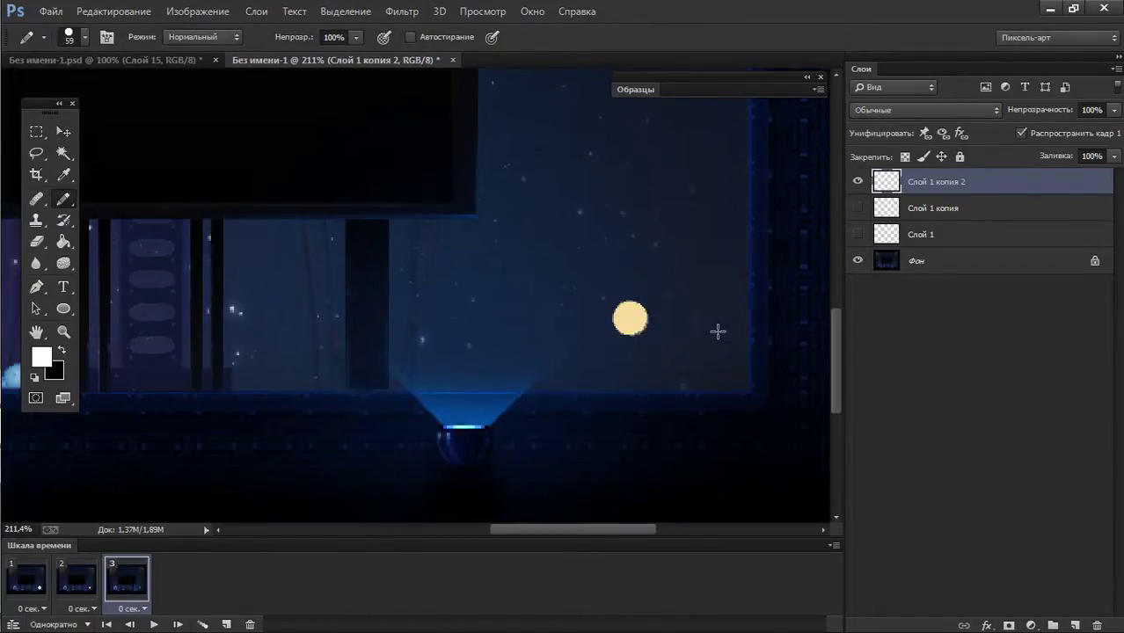
- Darken and saturate the small sun with Hue/Saturation
key("ctrl+u")
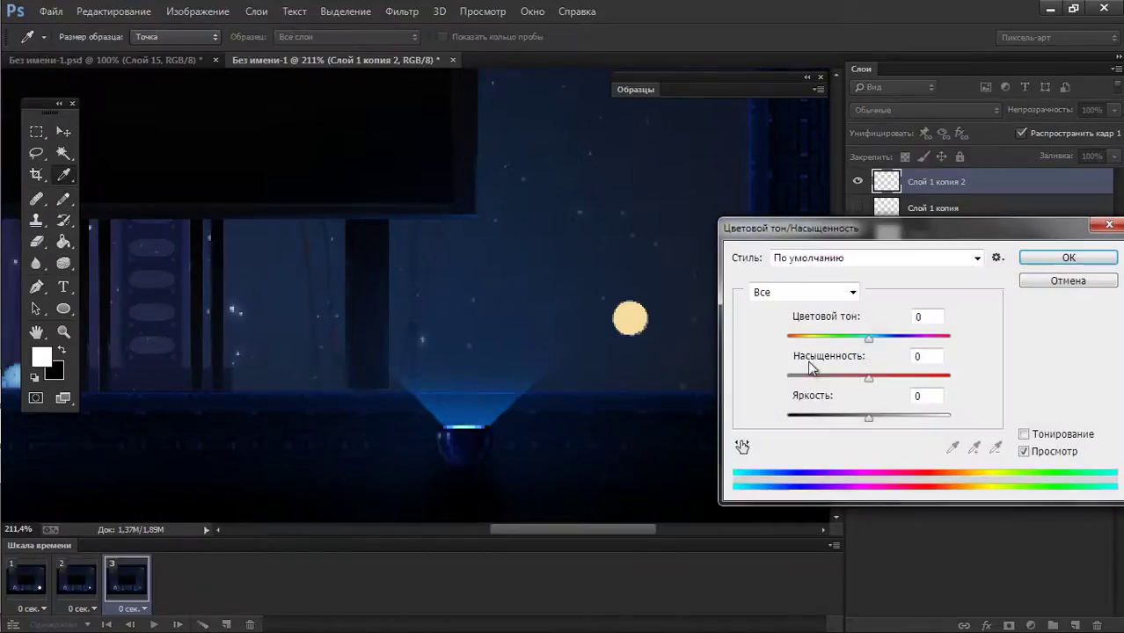
mouse_move(868, 415)
left_mouse_down()
mouse_move(810, 416)
mouse_move(839, 416)
left_mouse_up()
left_click_drag(868, 378, 915, 377)
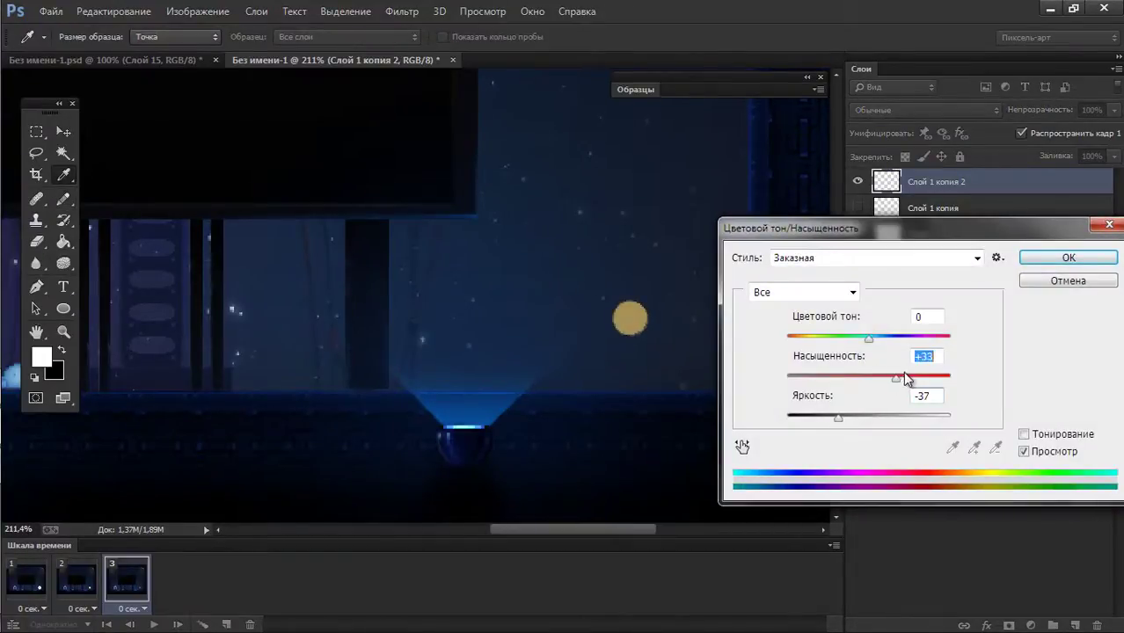
left_click_drag(838, 417, 831, 419)
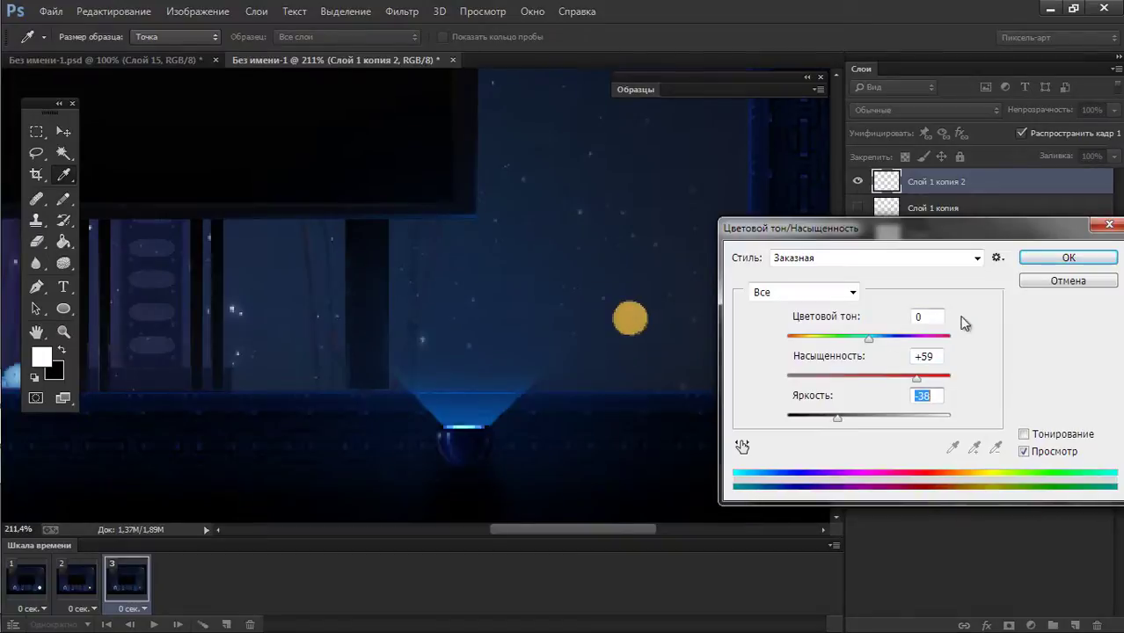
left_click(1026, 263)
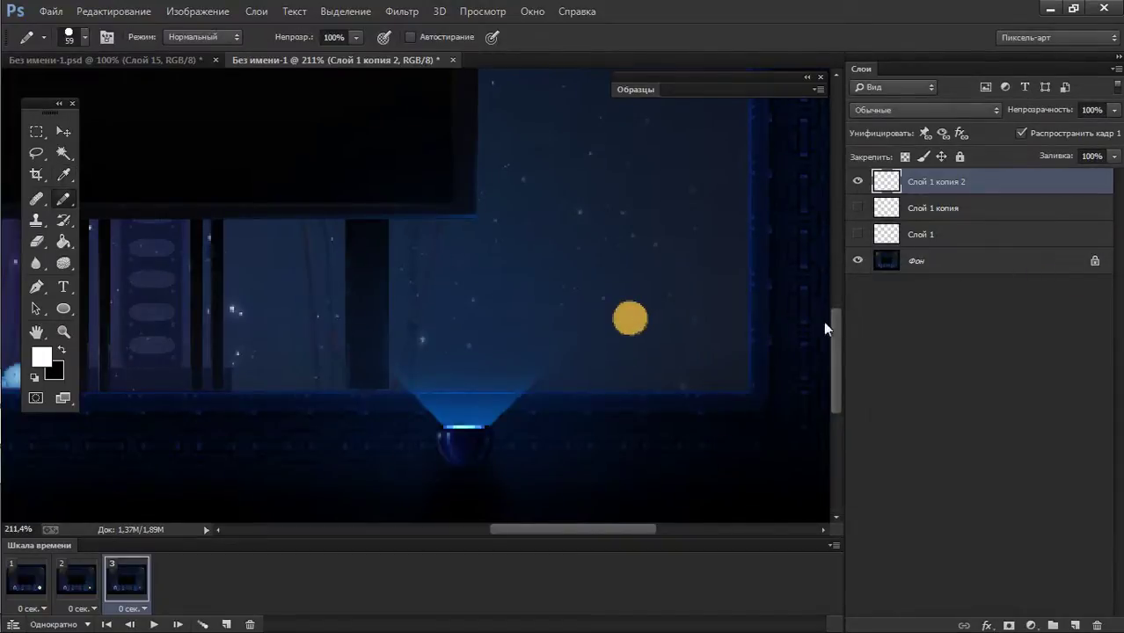
- Apply Levels 31, 1.15, 239 to deepen the small sun to orange-gold
key("ctrl+l")
left_click_drag(772, 315, 797, 315)
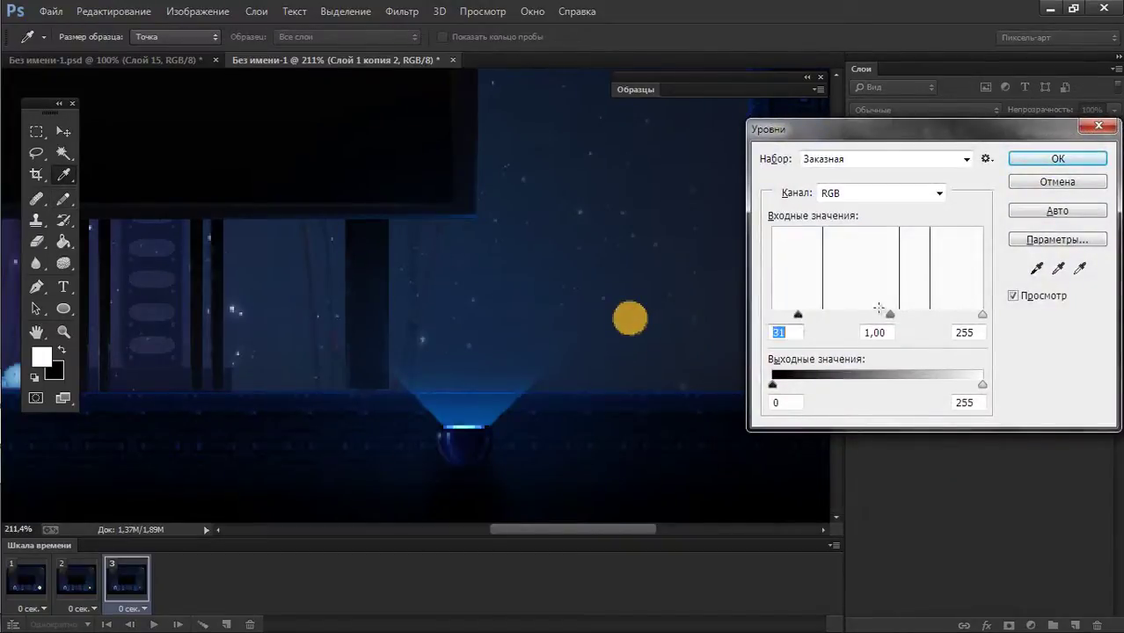
left_click_drag(890, 314, 878, 315)
left_click_drag(982, 315, 969, 315)
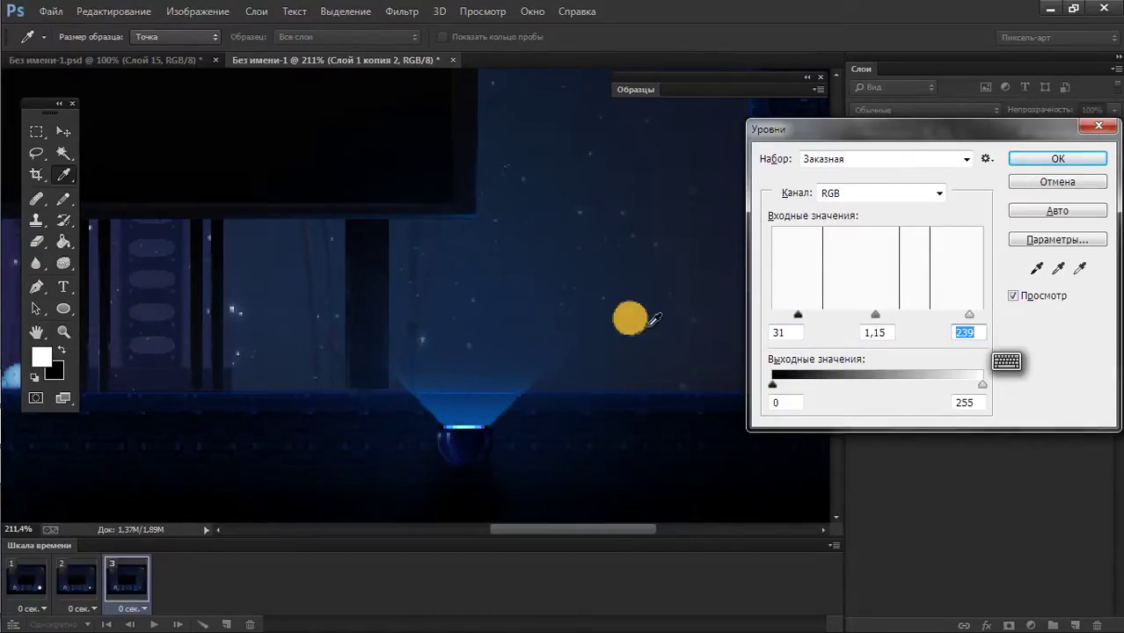
left_click(1042, 156)
left_click(858, 182)
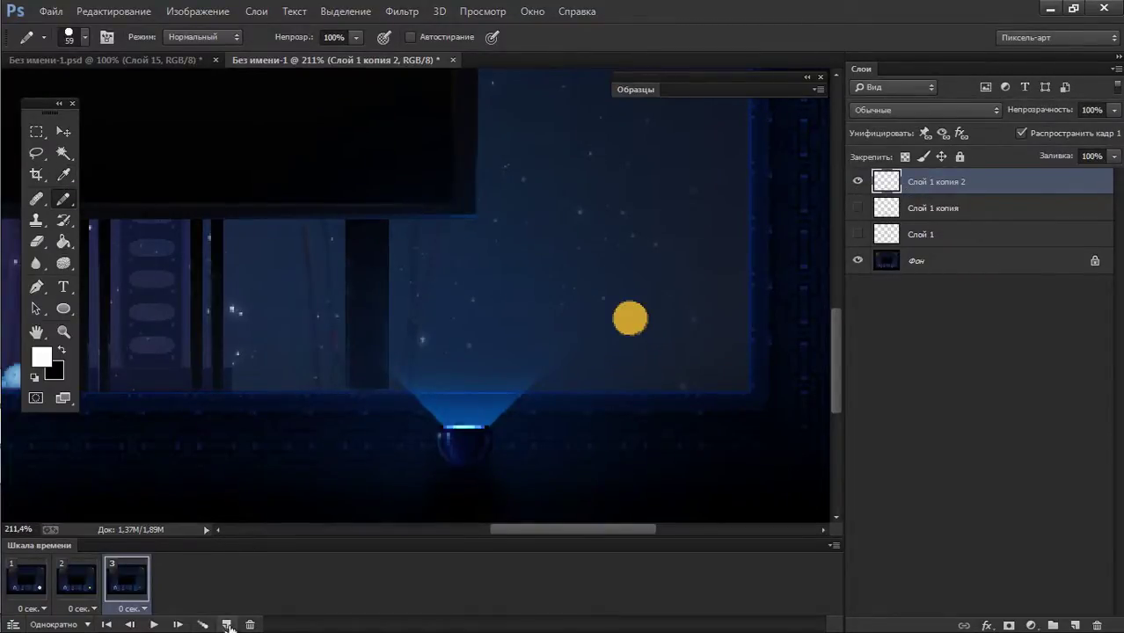
- Add a fourth frame with the sun shrunk to a 4-pixel dot
left_click(227, 624)
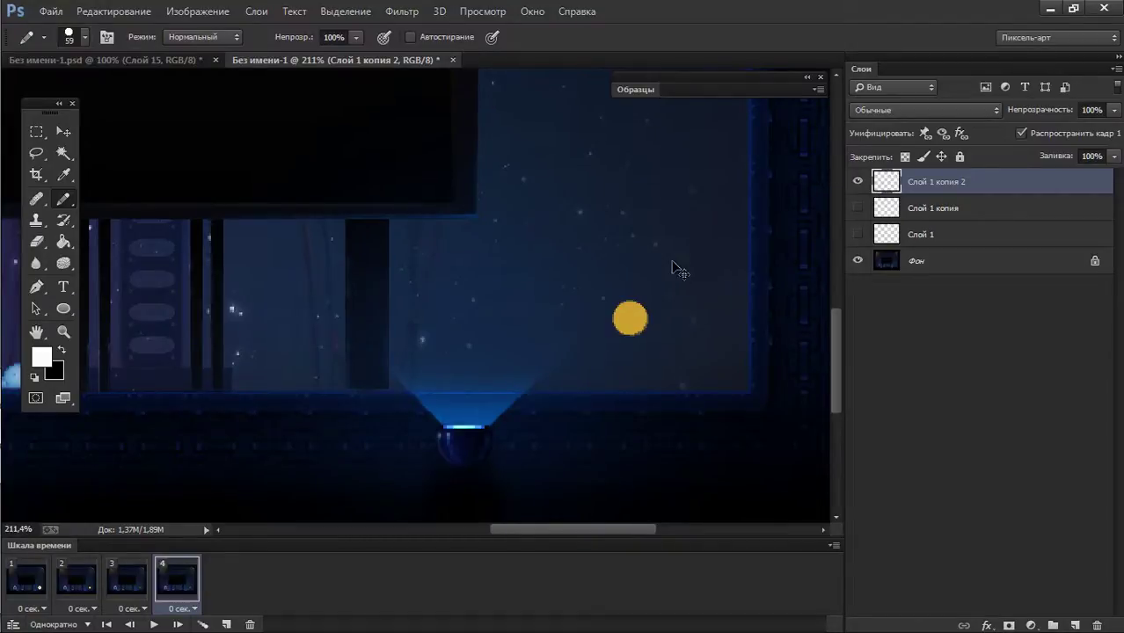
key("ctrl+t")
left_click_drag(649, 299, 654, 321)
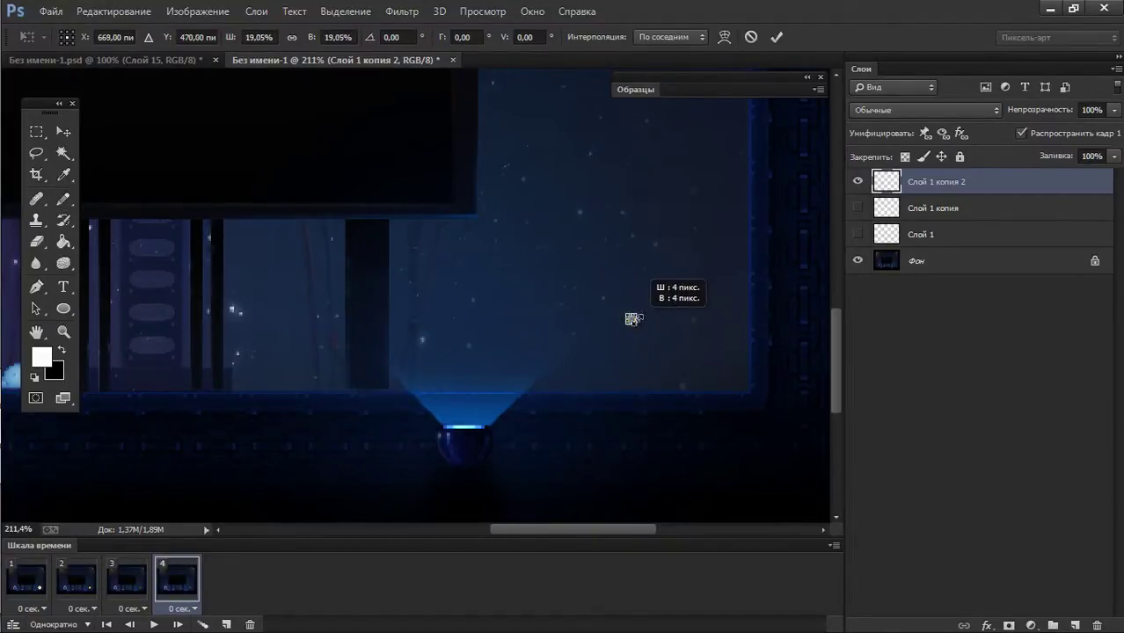
key("Return")
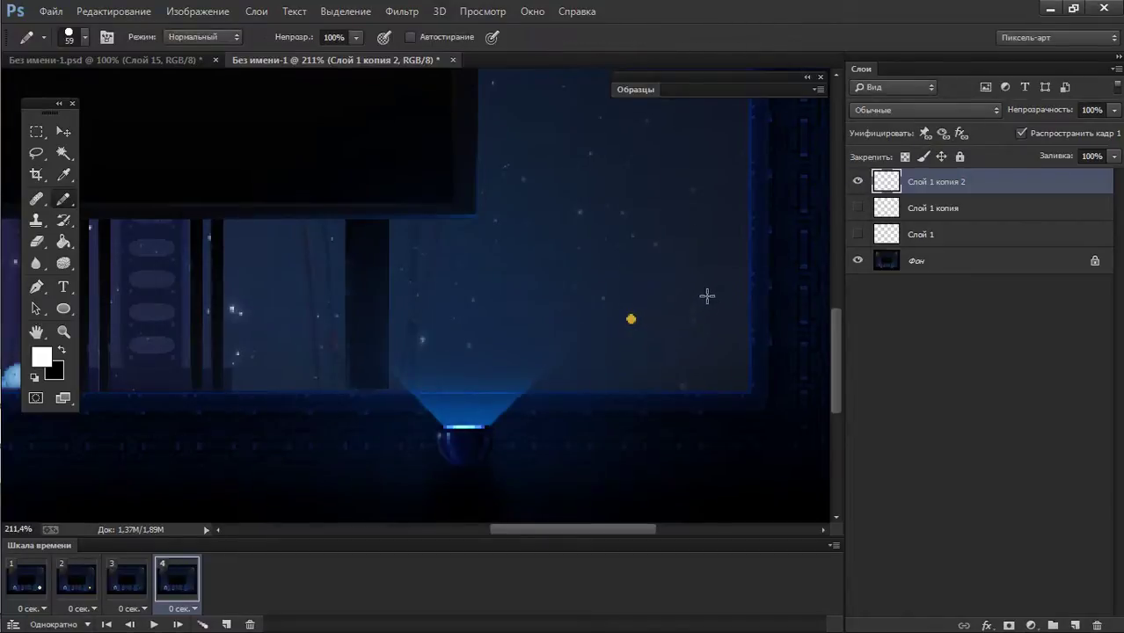
- Tint the dot red in Hue/Saturation, with saturation +7 and lightness -17
key("ctrl+u")
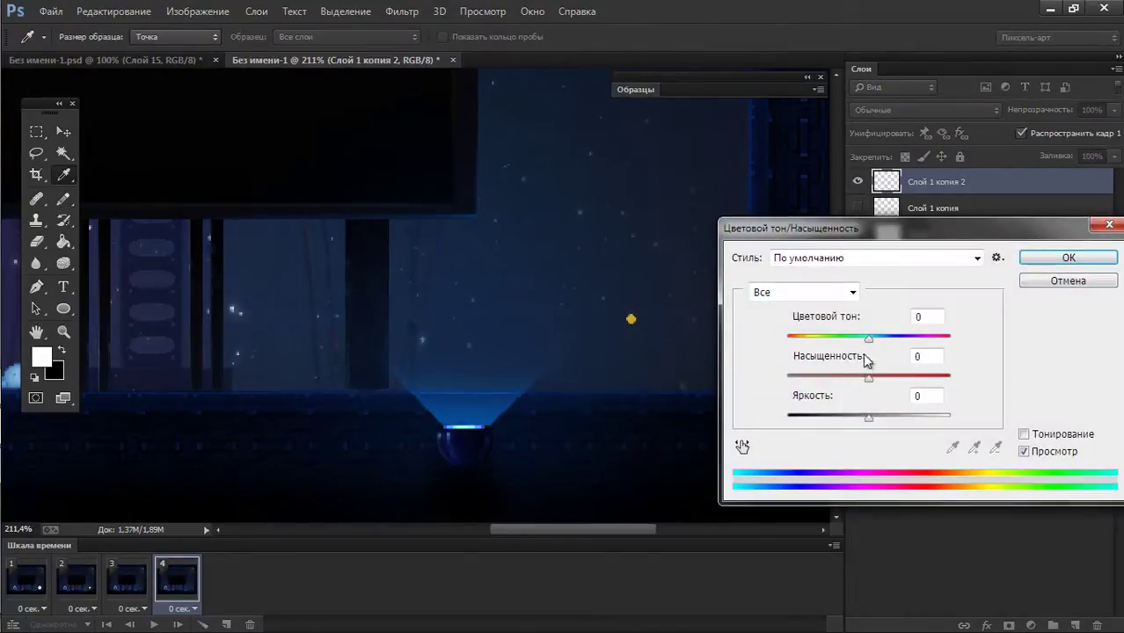
left_click_drag(868, 339, 832, 359)
left_click_drag(868, 418, 853, 421)
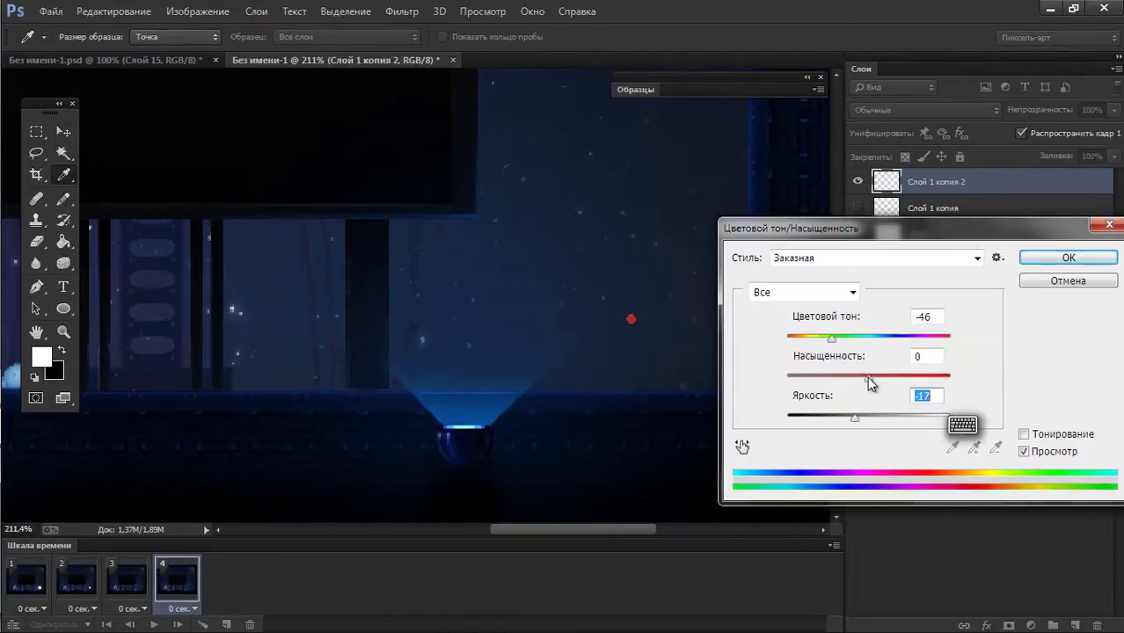
left_click_drag(868, 379, 875, 378)
left_click_drag(832, 337, 839, 345)
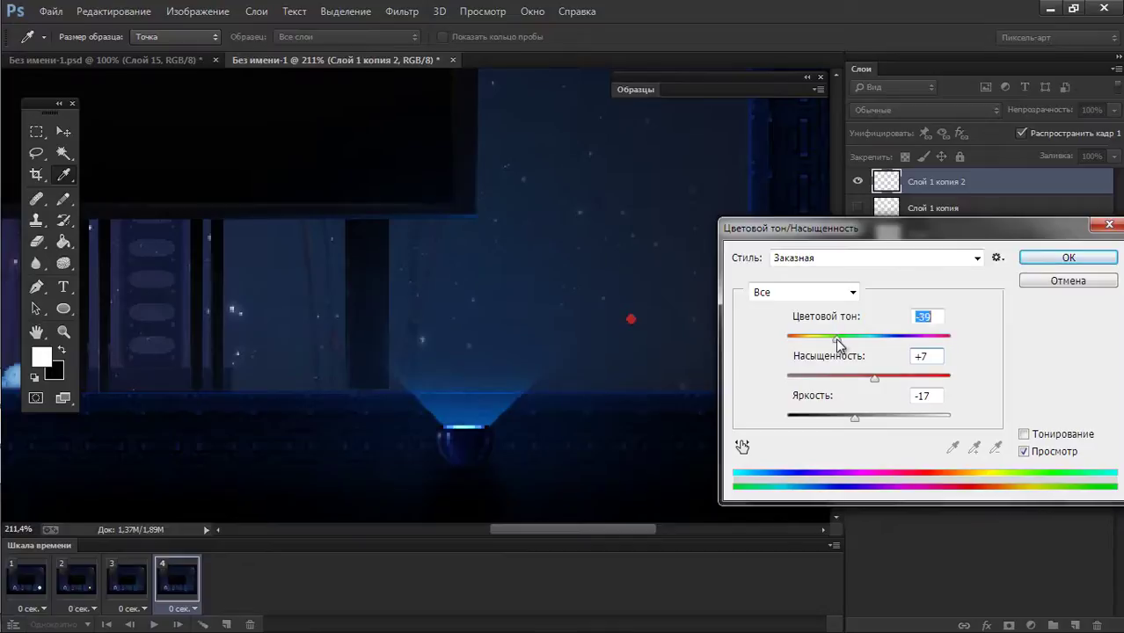
key("Down")
key("Down")
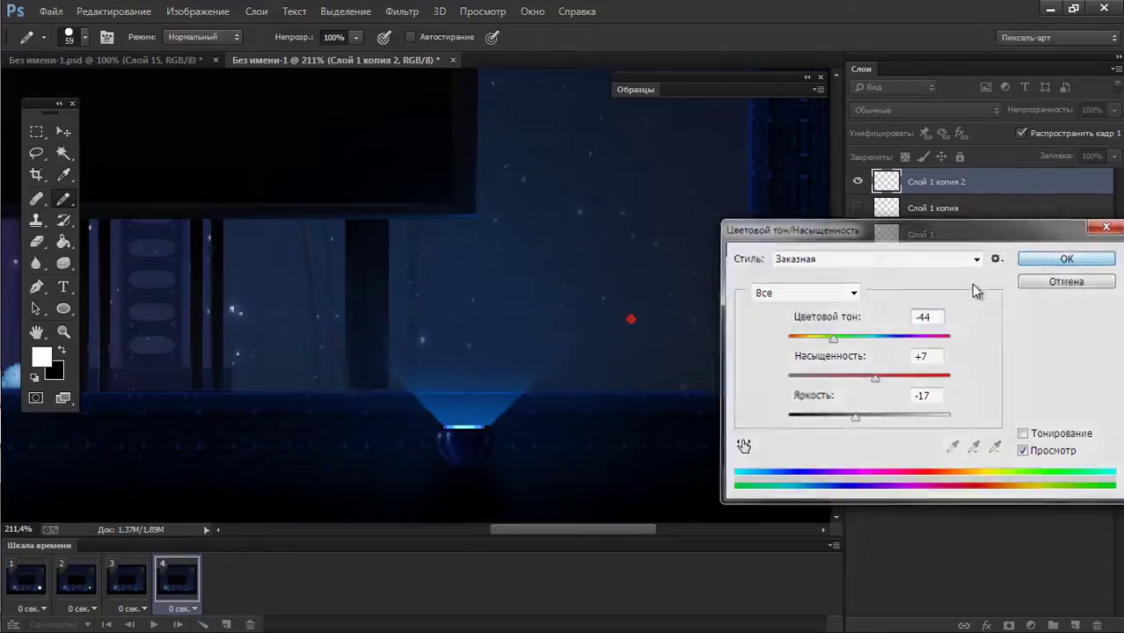
- Apply the red tint and set which circle layers show in frames 1–3
key("Return")
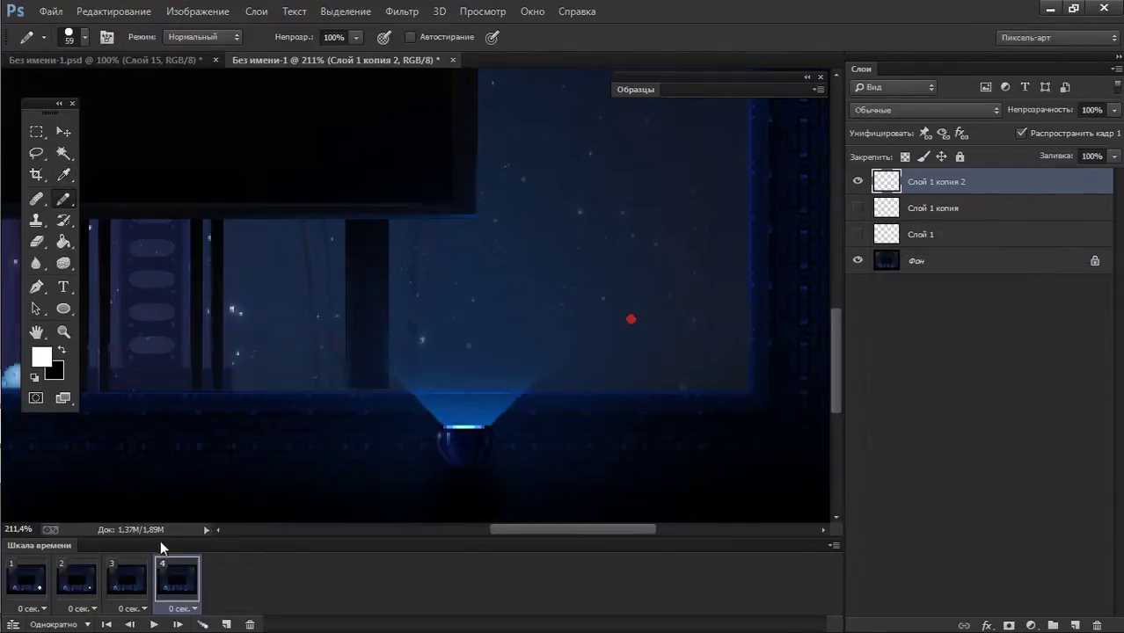
left_click(143, 589)
left_click(83, 588)
left_click(34, 584)
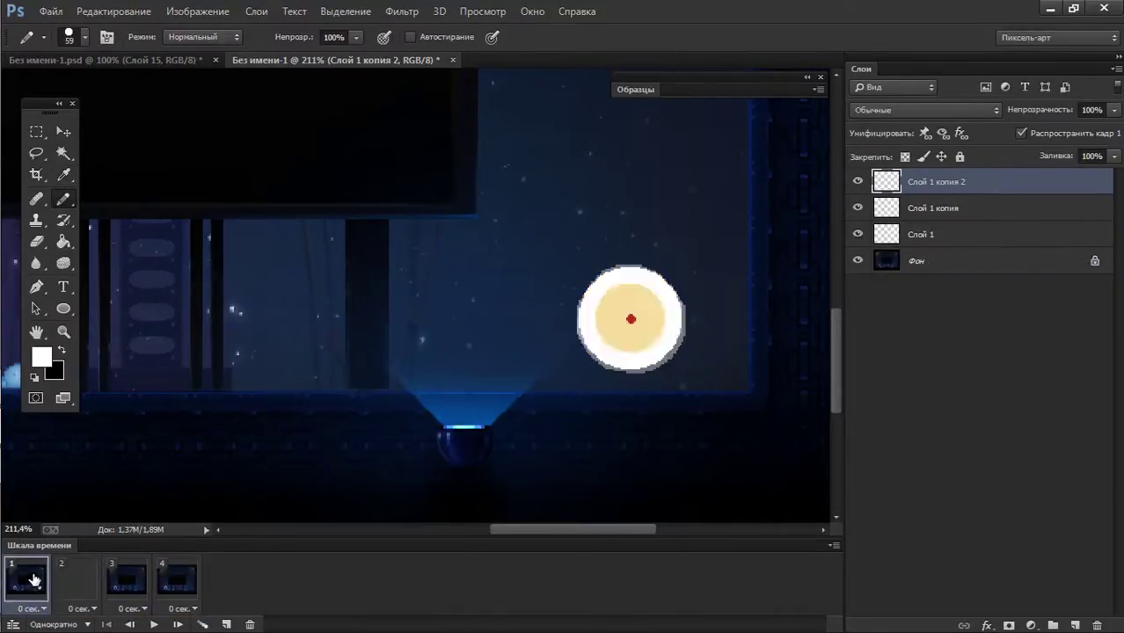
left_click_drag(862, 213, 858, 179)
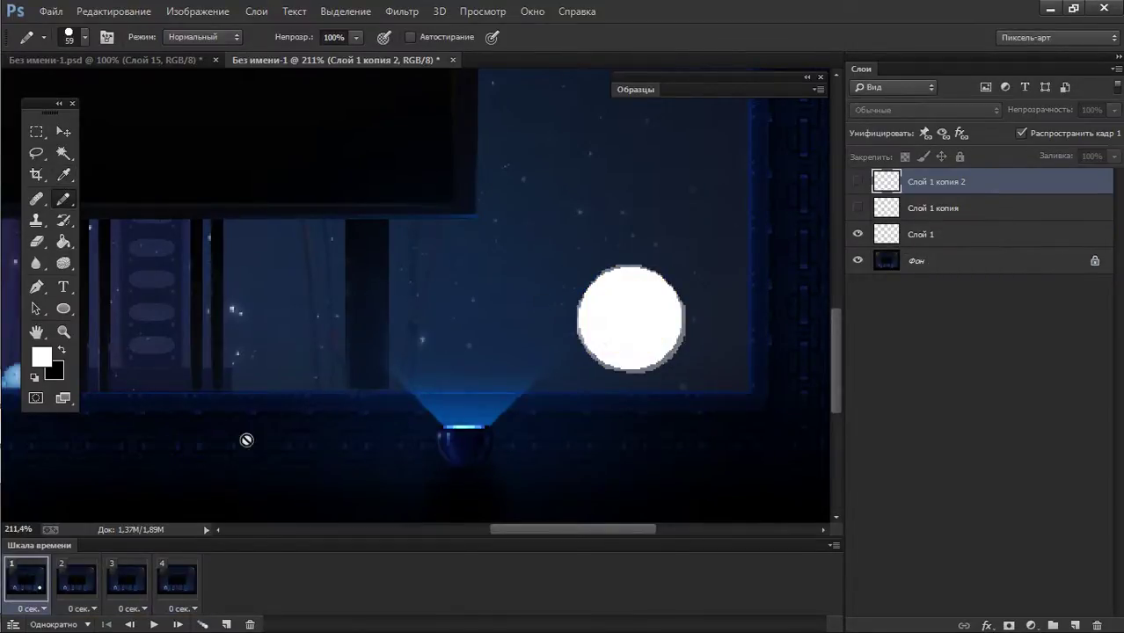
left_click(79, 586)
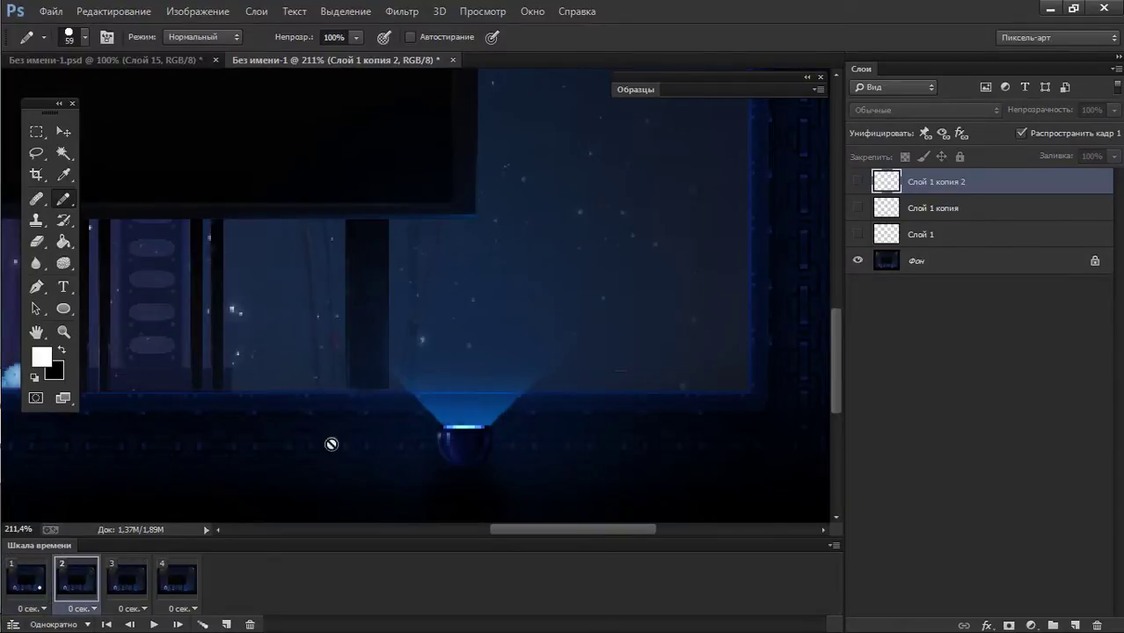
left_click(858, 207)
left_click(136, 577)
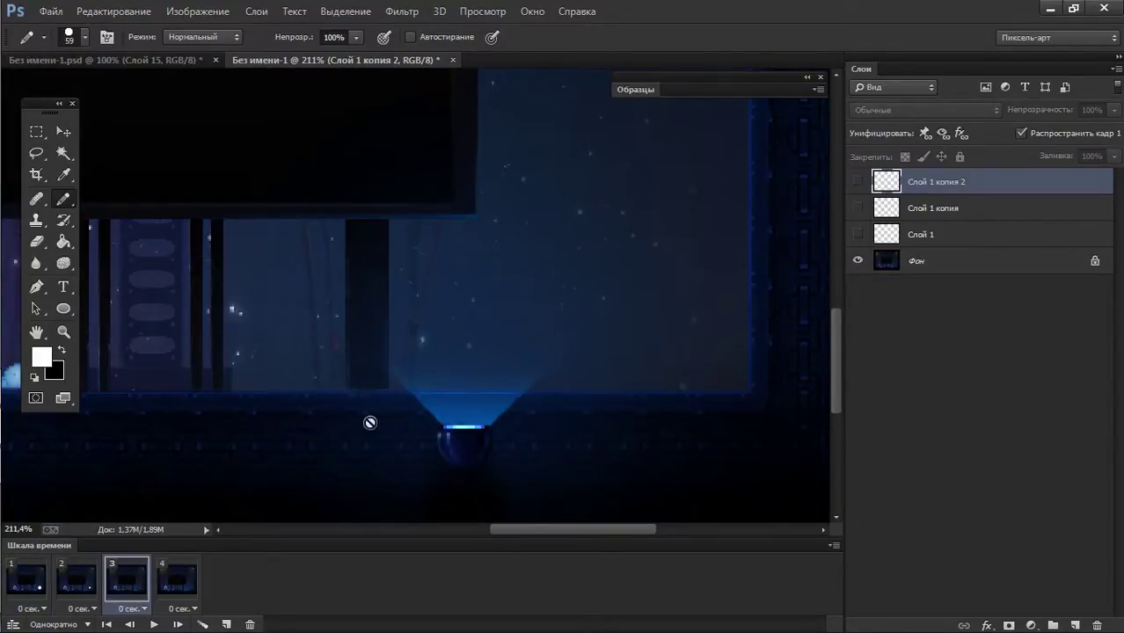
left_click(858, 181)
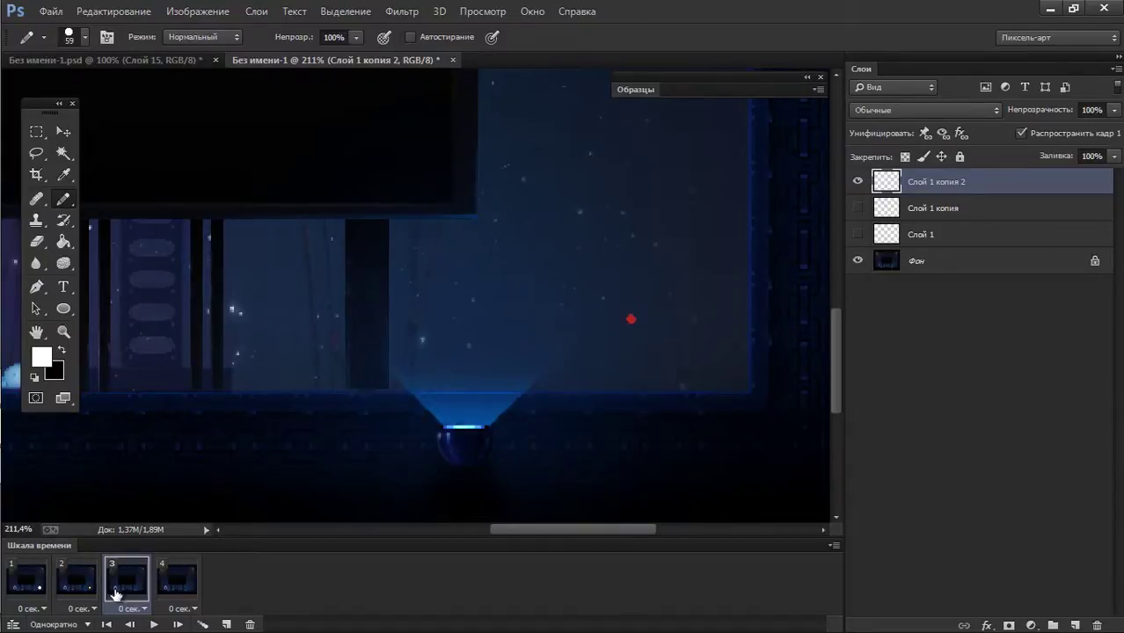
- Step through frames 1–4 to review the explosion sequence
left_click(34, 581)
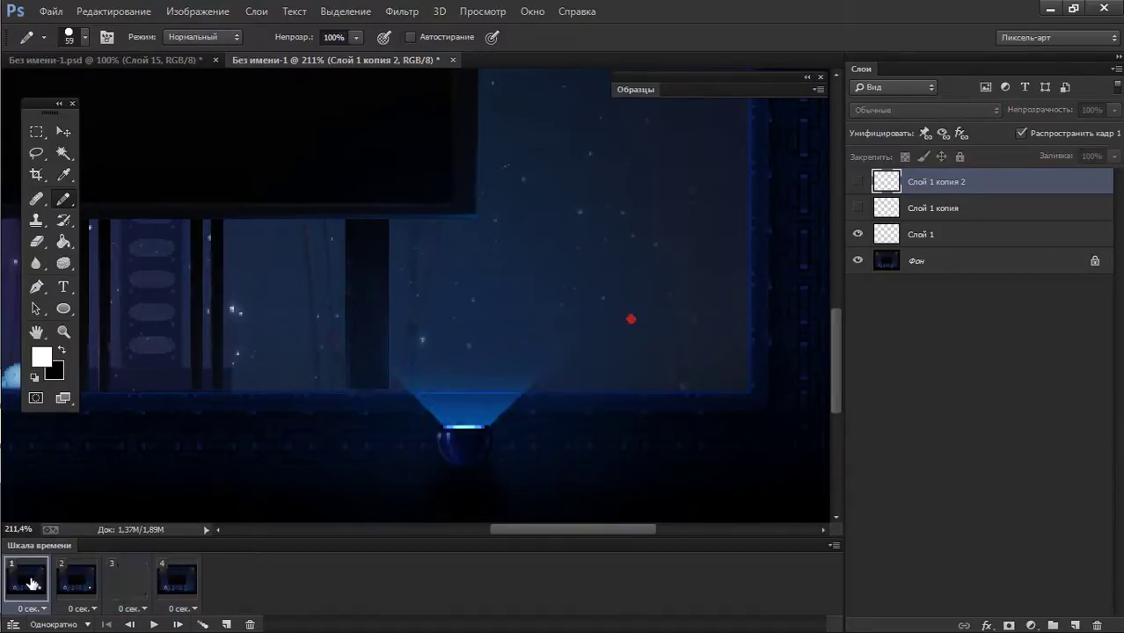
left_click(77, 587)
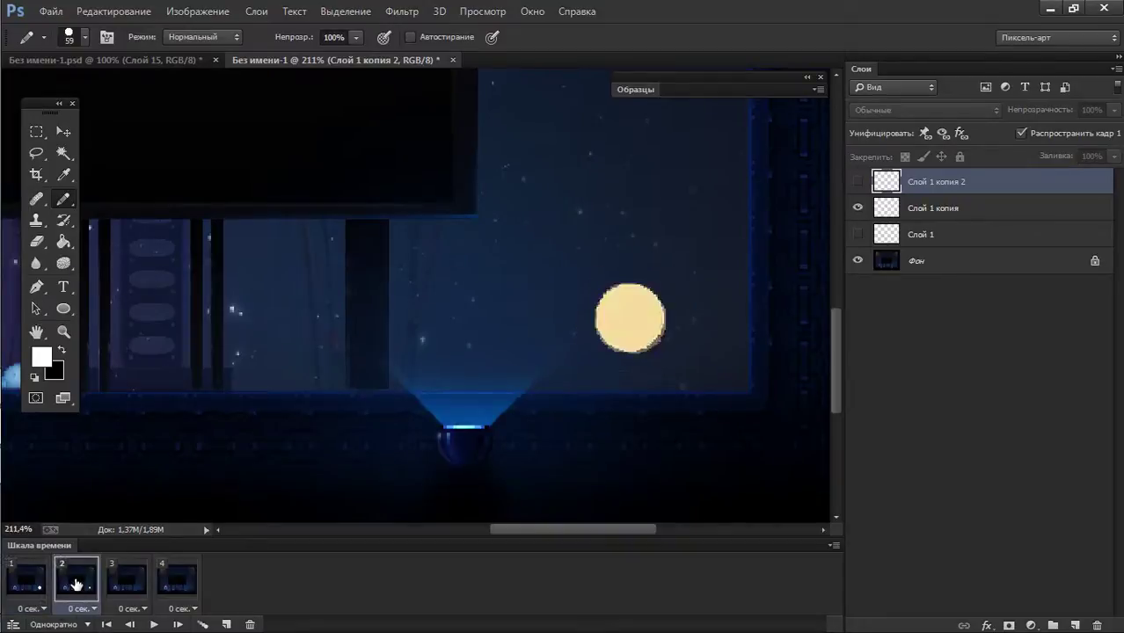
left_click(35, 580)
left_click(77, 584)
left_click(132, 588)
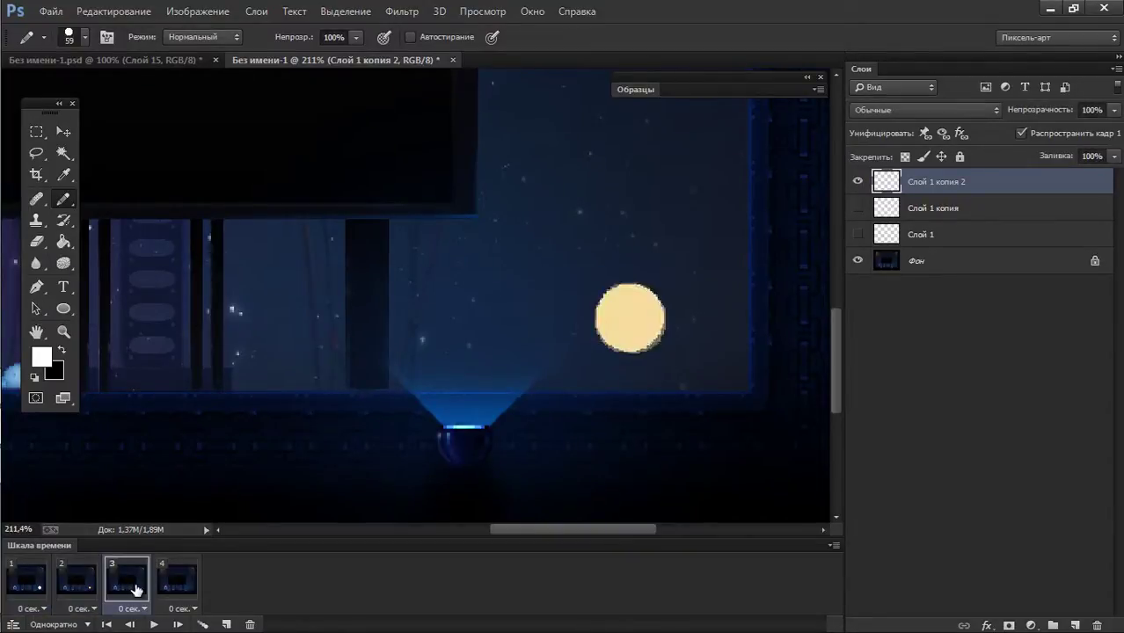
left_click(180, 585)
left_click(130, 576)
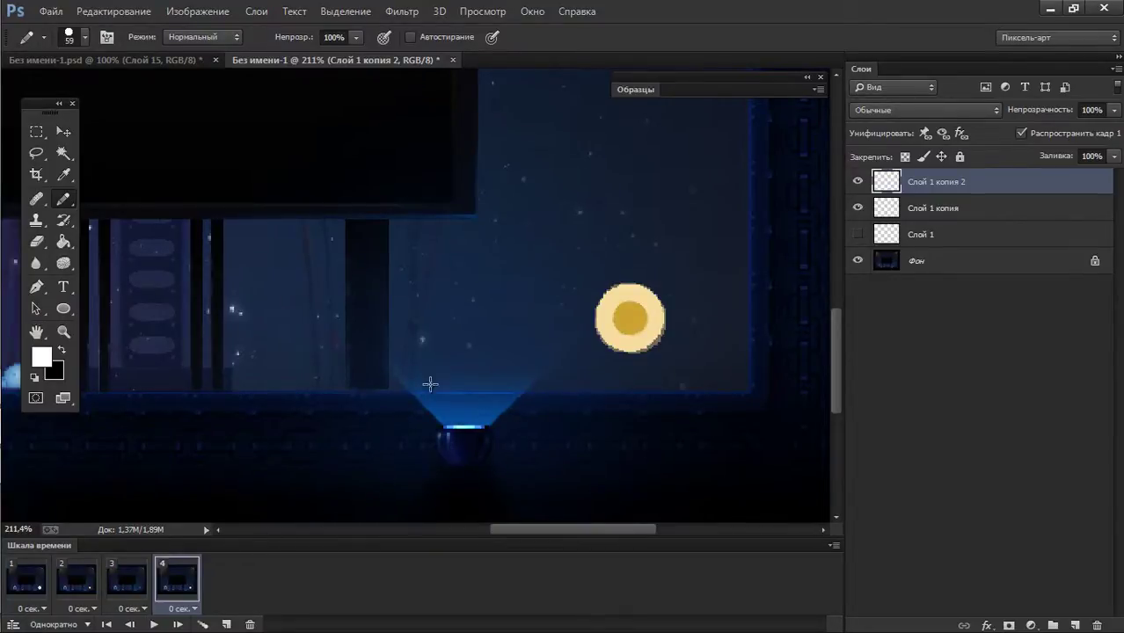
- Make frame 3 show only Слой 1 копия 2, then stamp visible layers into Слой 2
left_click(130, 577)
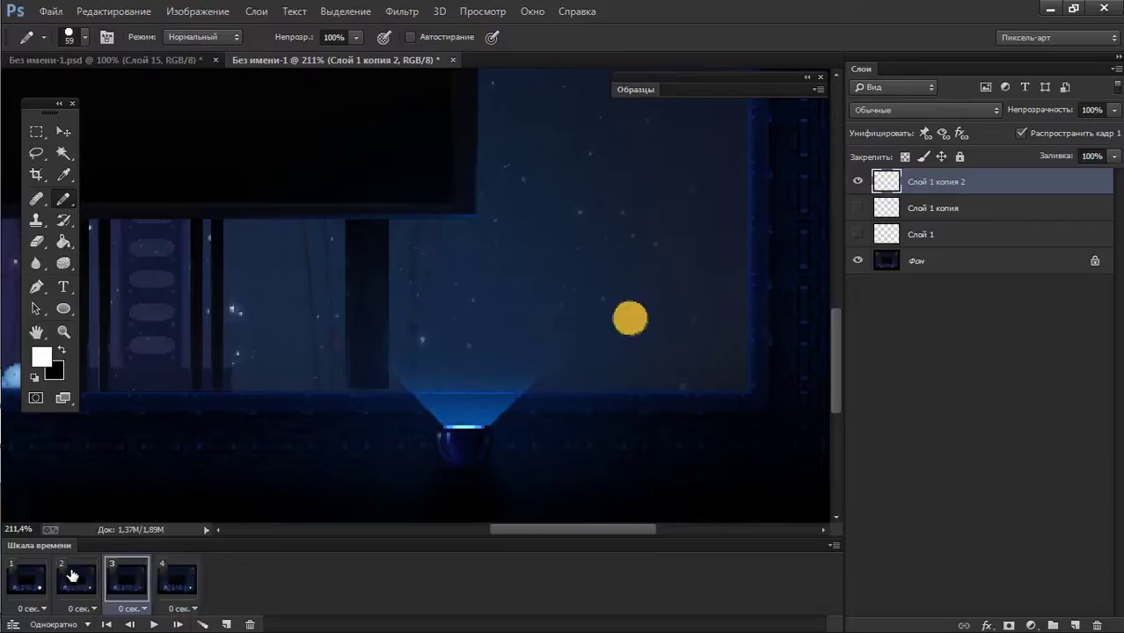
left_click(43, 582)
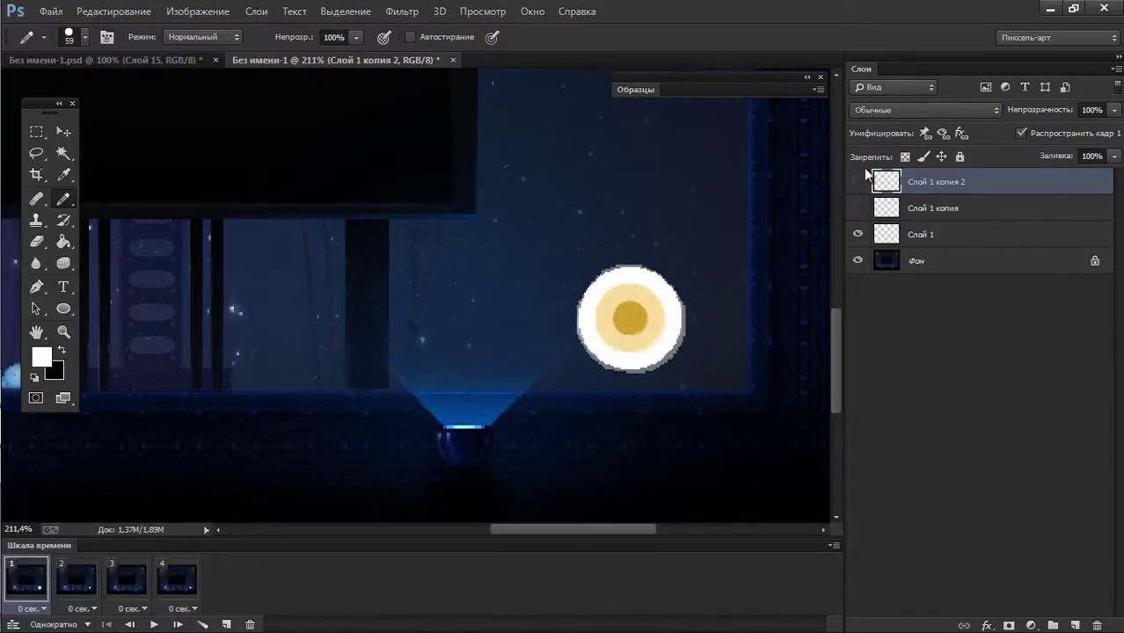
left_click(77, 577)
left_click(857, 209)
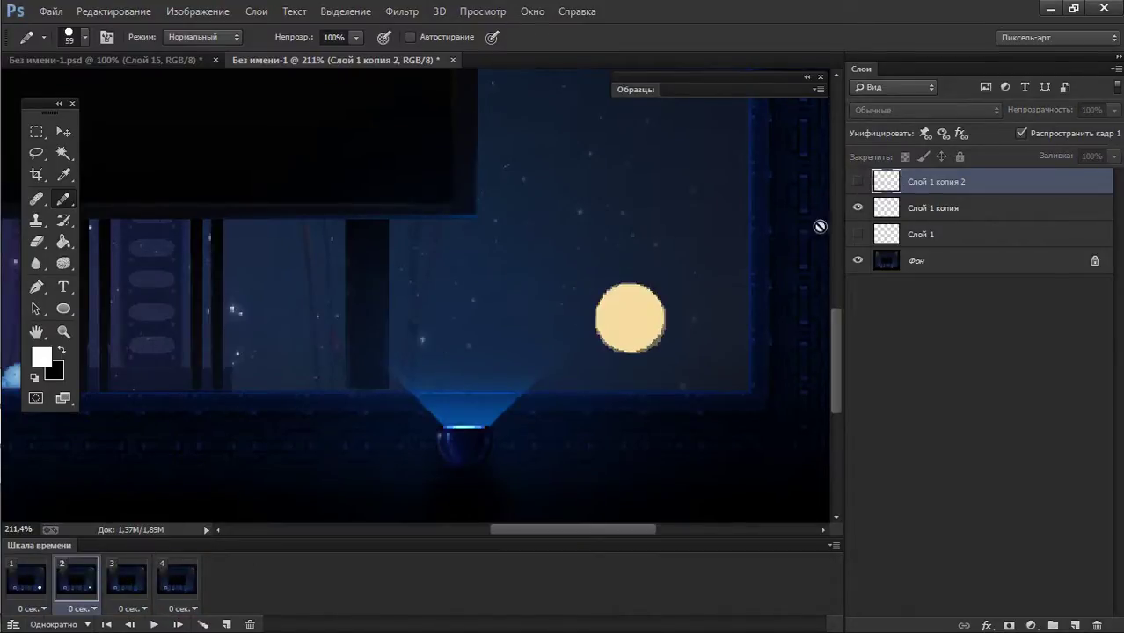
left_click(130, 577)
left_click(858, 182)
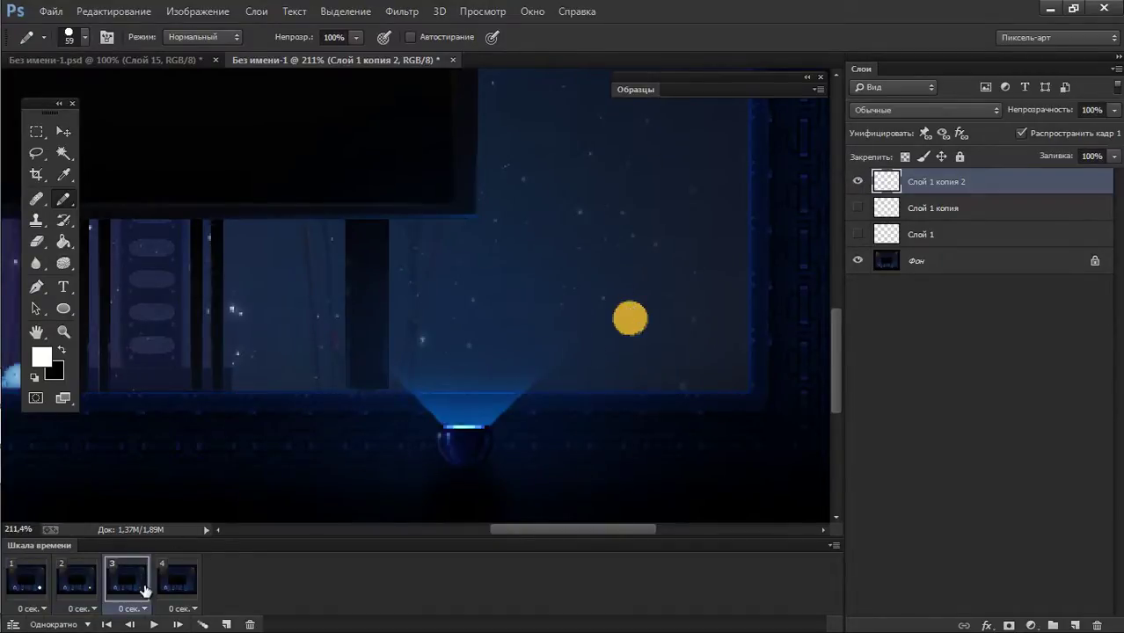
left_click(176, 579)
key("ctrl+alt+shift+e")
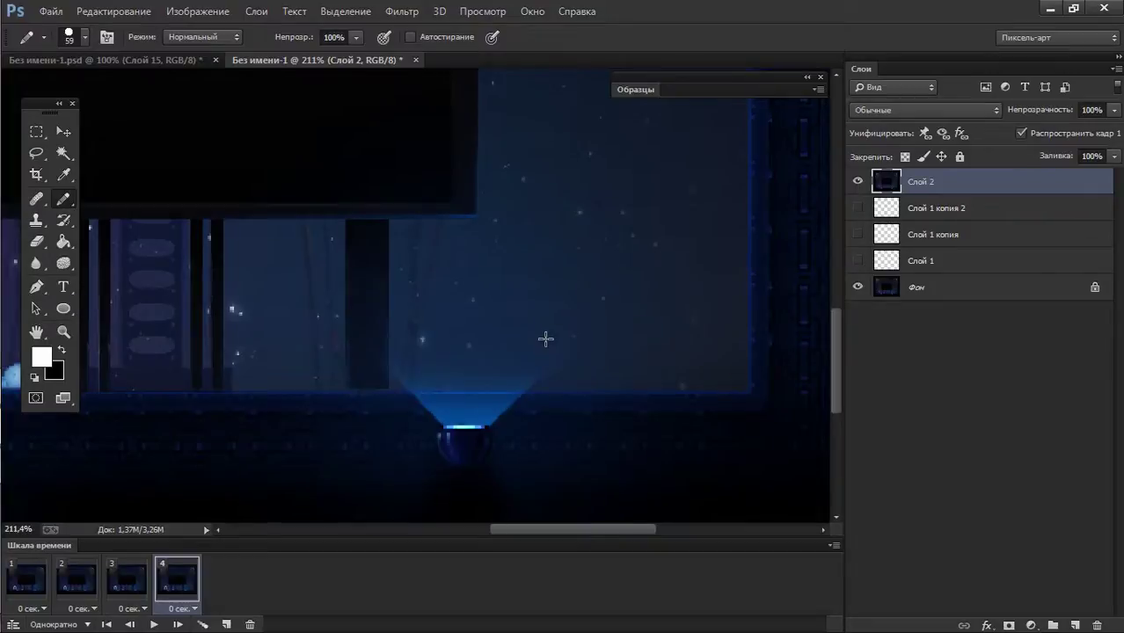
- Delete the merged layer and shrink a new circle copy on frame 4 to a tiny dot
key("Delete")
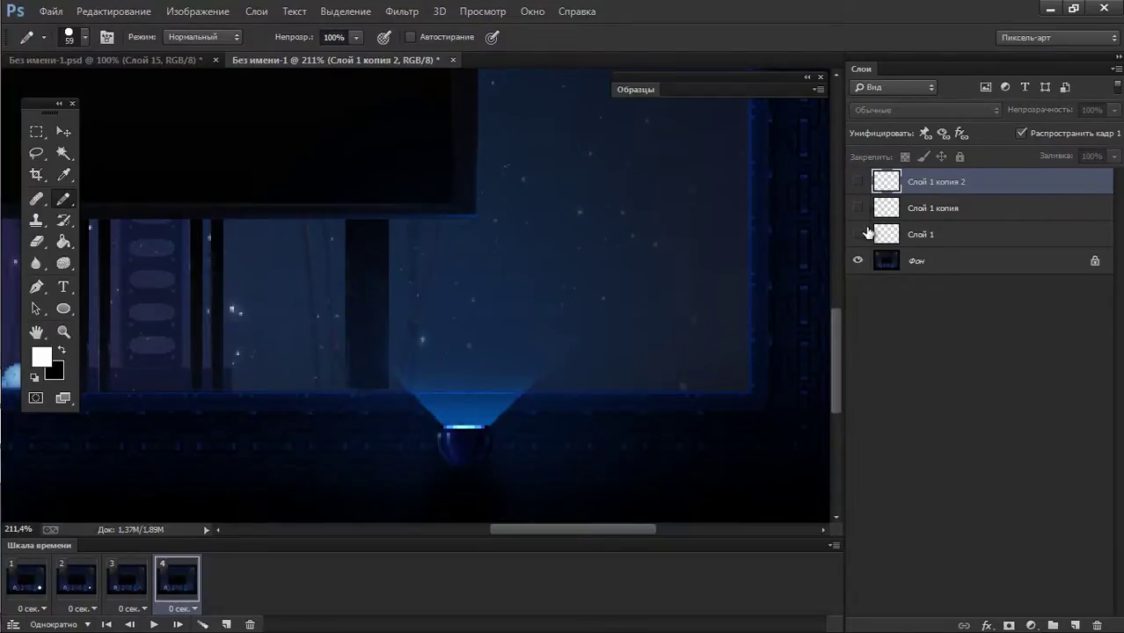
key("ctrl+j")
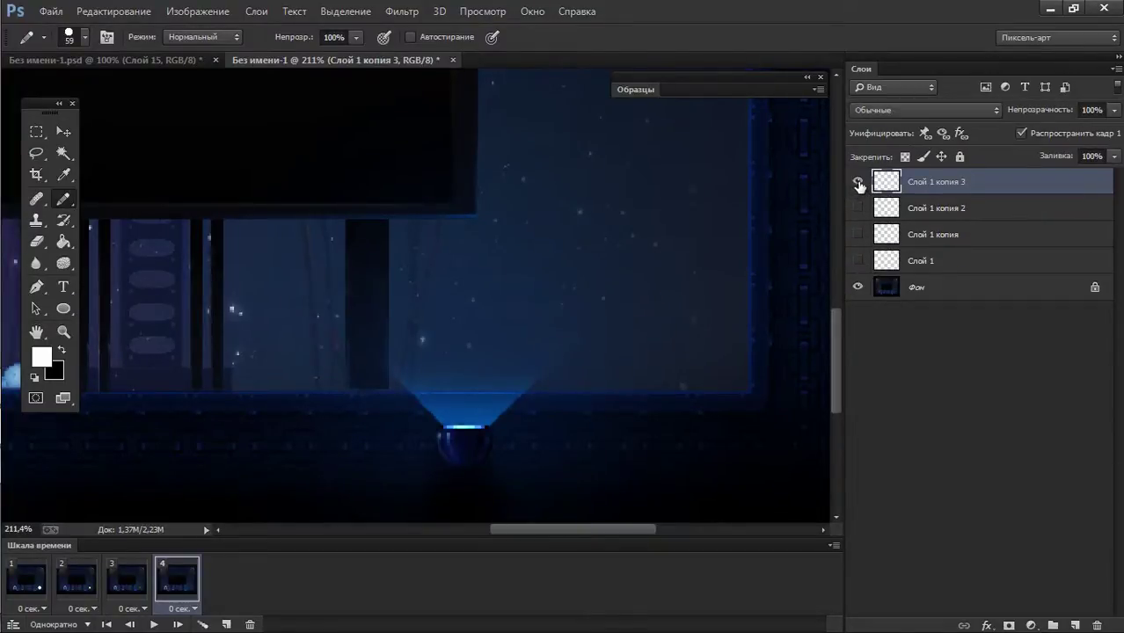
left_click(858, 181)
key("ctrl+t")
left_click_drag(649, 301, 643, 312)
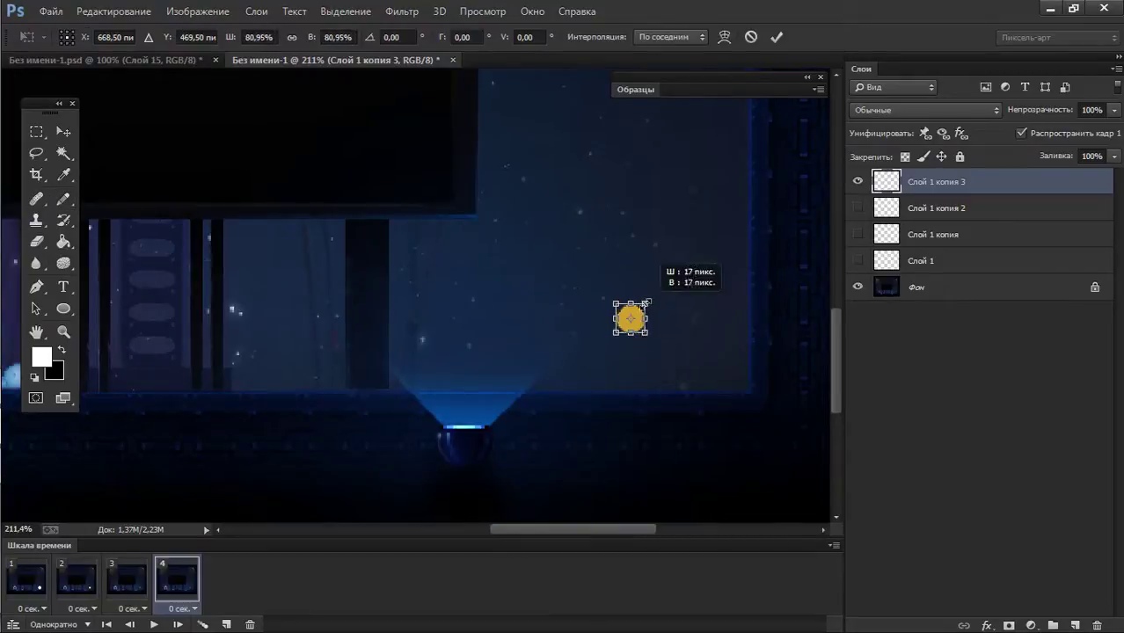
key("Return")
key("b")
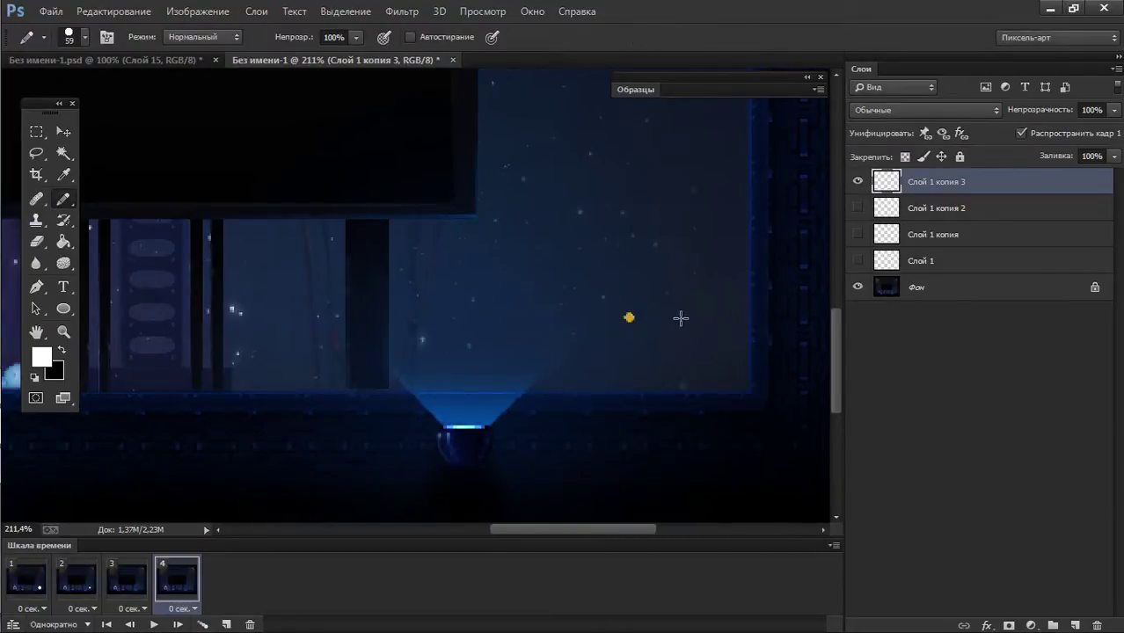
- Tint the dot dark red with Hue -41, Saturation +13, Lightness -30
key("ctrl+u")
left_click_drag(868, 336, 835, 341)
left_click_drag(868, 417, 844, 418)
left_click_drag(881, 376, 882, 378)
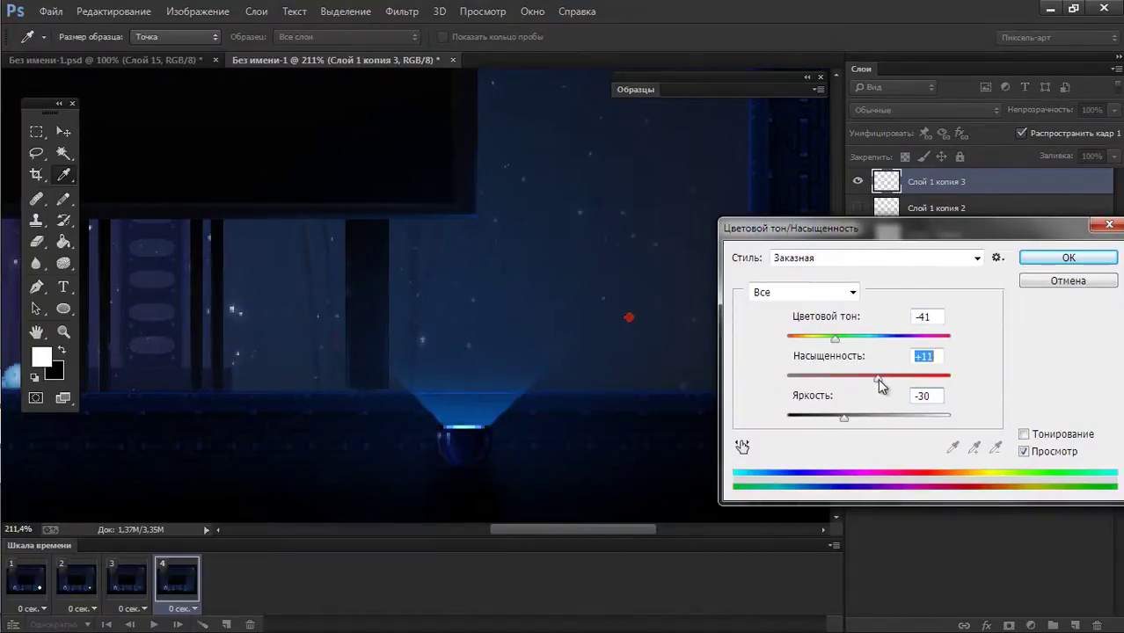
left_click(1047, 258)
left_click(128, 581)
- Review frames 2 and 3 and dismiss the hidden-layer drawing warning
left_click(81, 582)
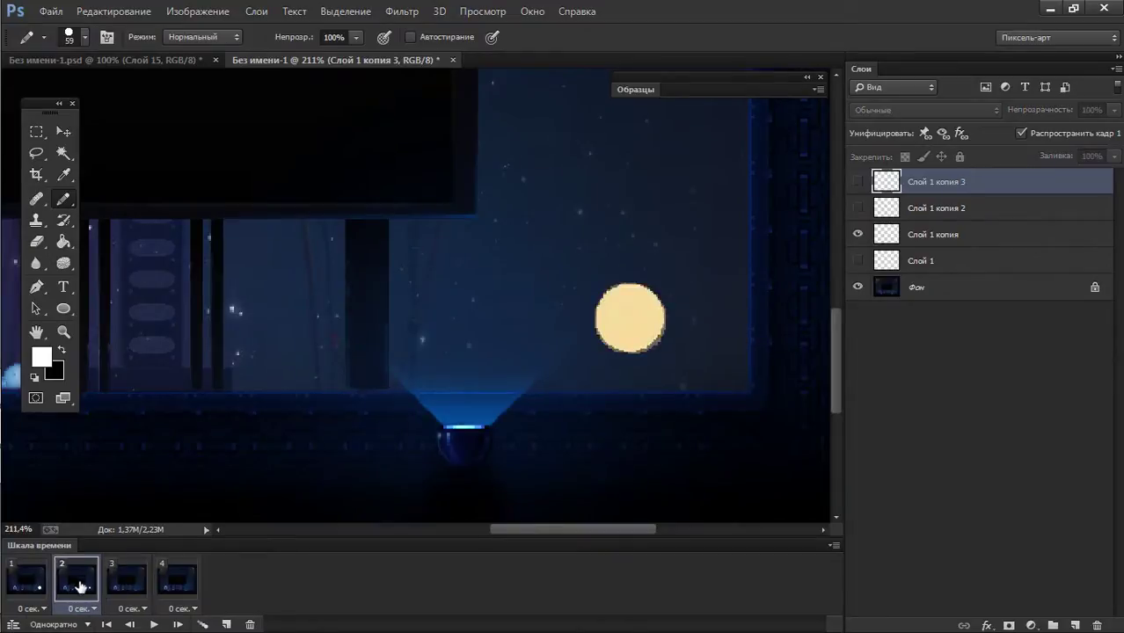
left_click(125, 591)
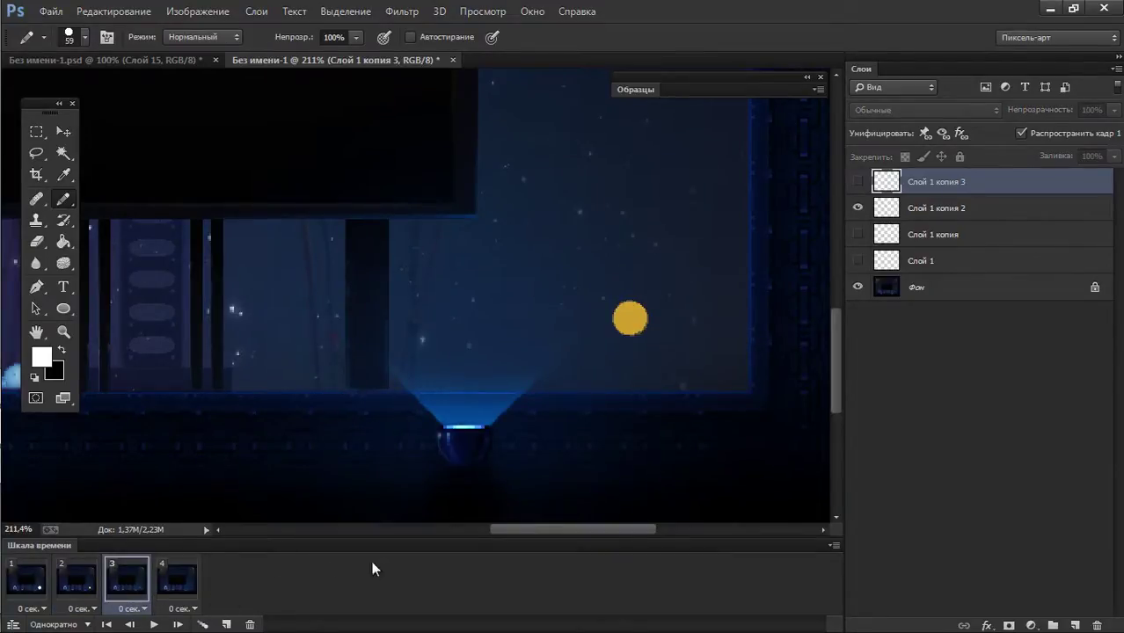
key("Return")
left_click(481, 438)
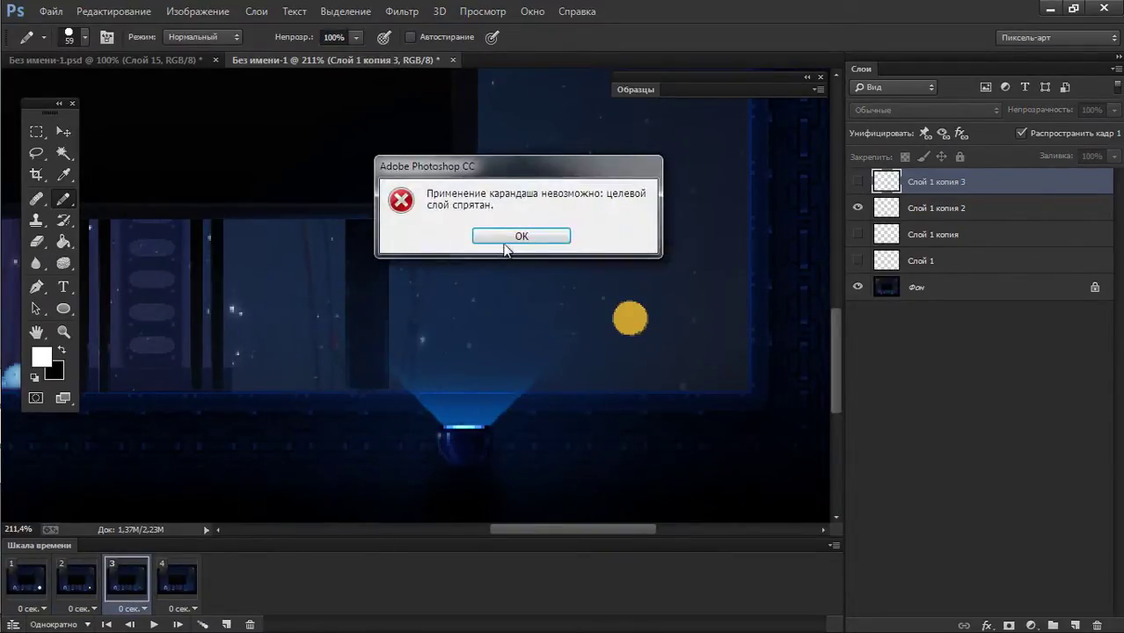
left_click(514, 238)
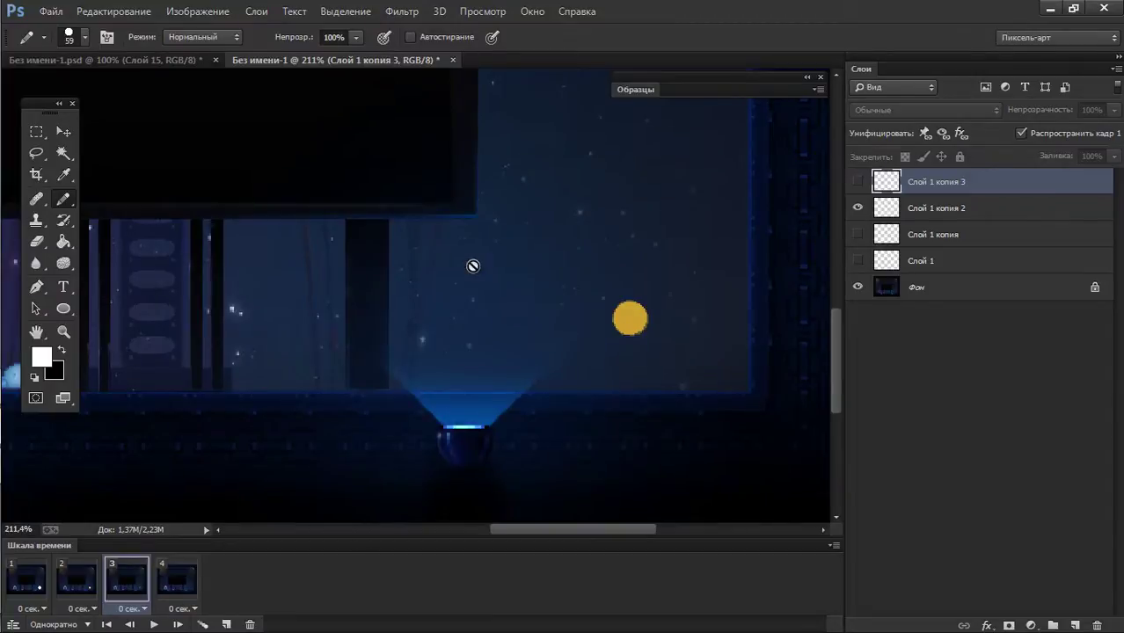
- Set the animation to loop 3 раза, preview playback, and switch to GameMaker
key("space")
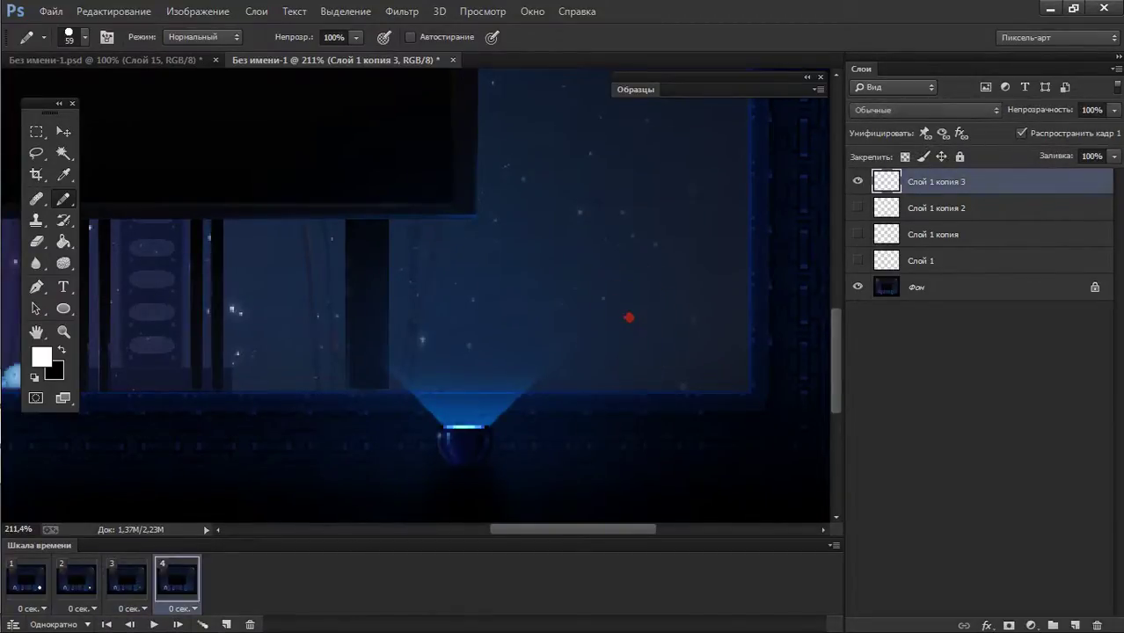
left_click(86, 624)
left_click(88, 564)
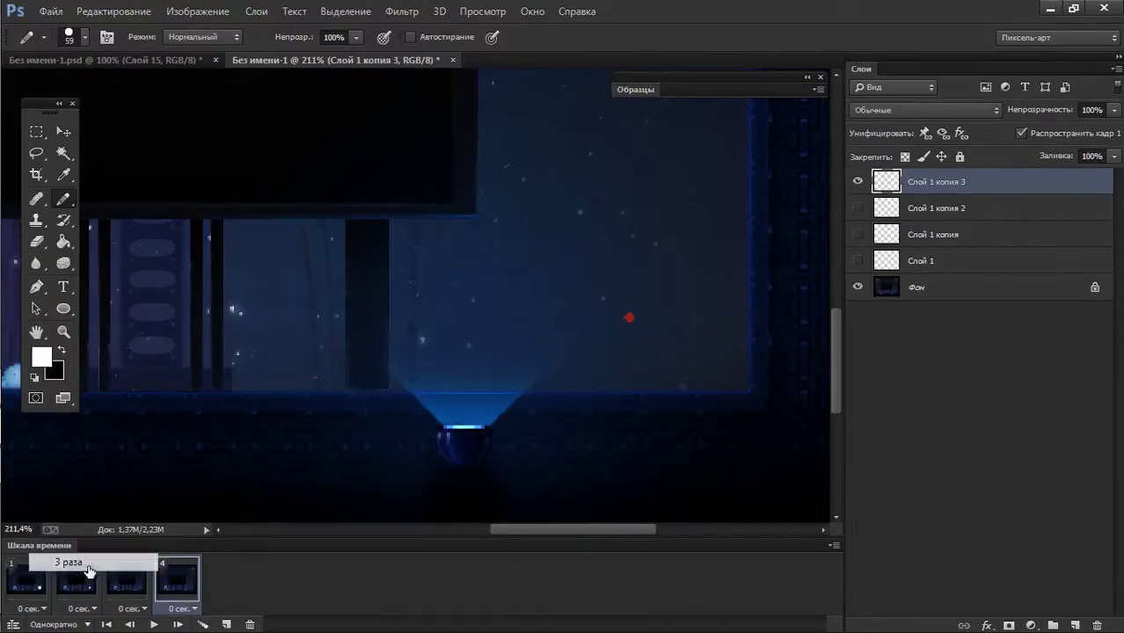
key("space")
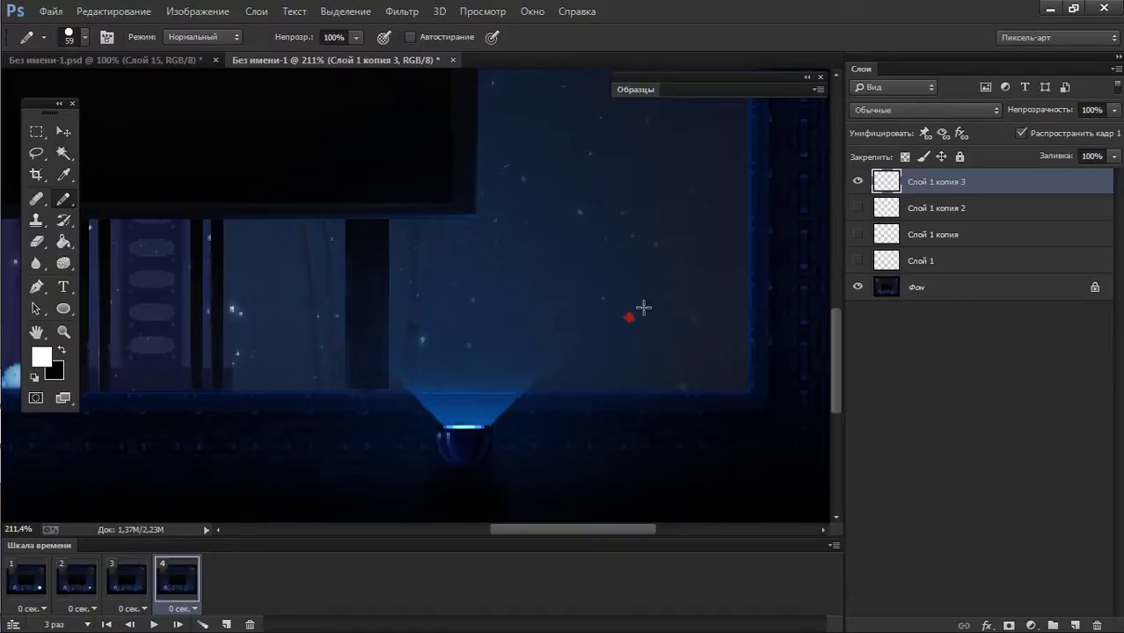
key("alt+Tab")
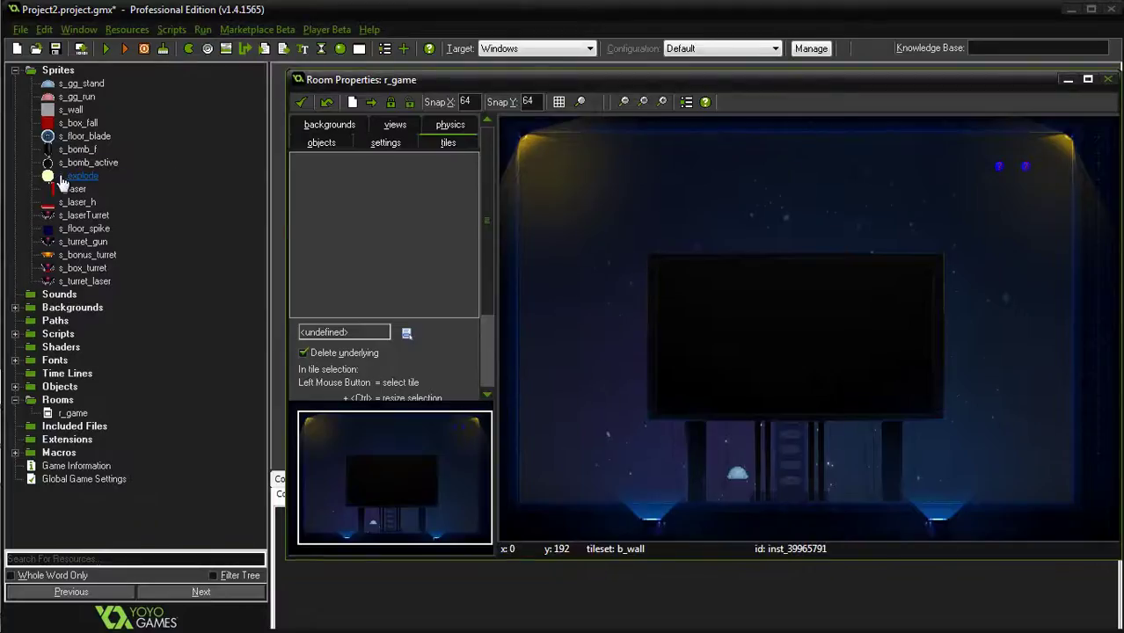
- Review s_explode's four 96×96 subimages in GameMaker's sprite editor, then return to Photoshop
left_click(63, 177)
double_click(86, 179)
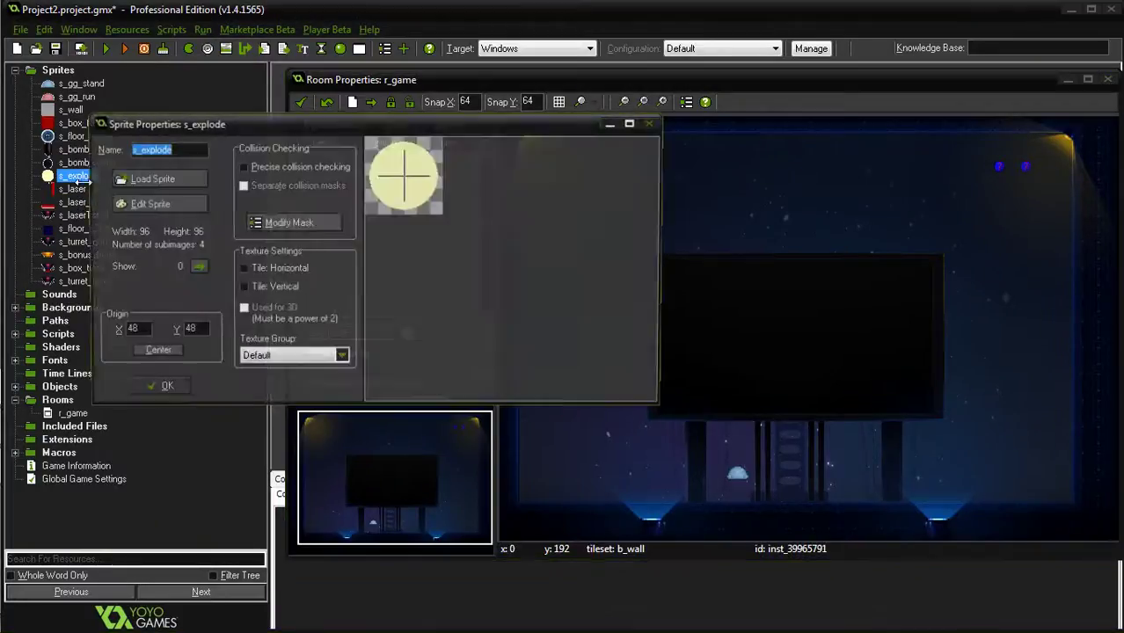
left_click(185, 210)
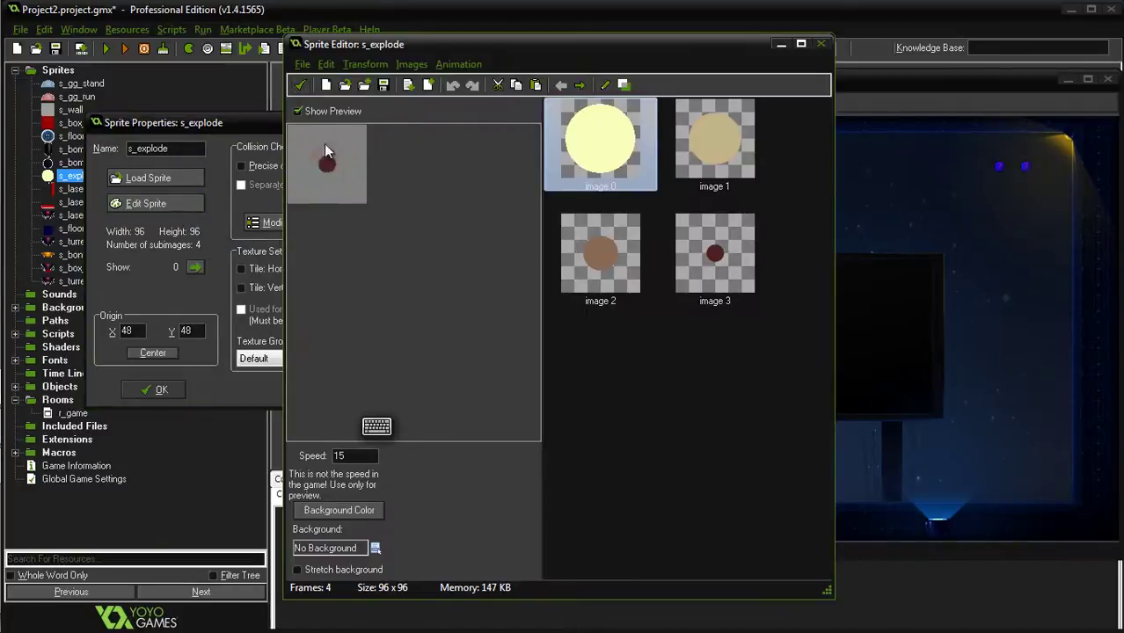
left_click(299, 86)
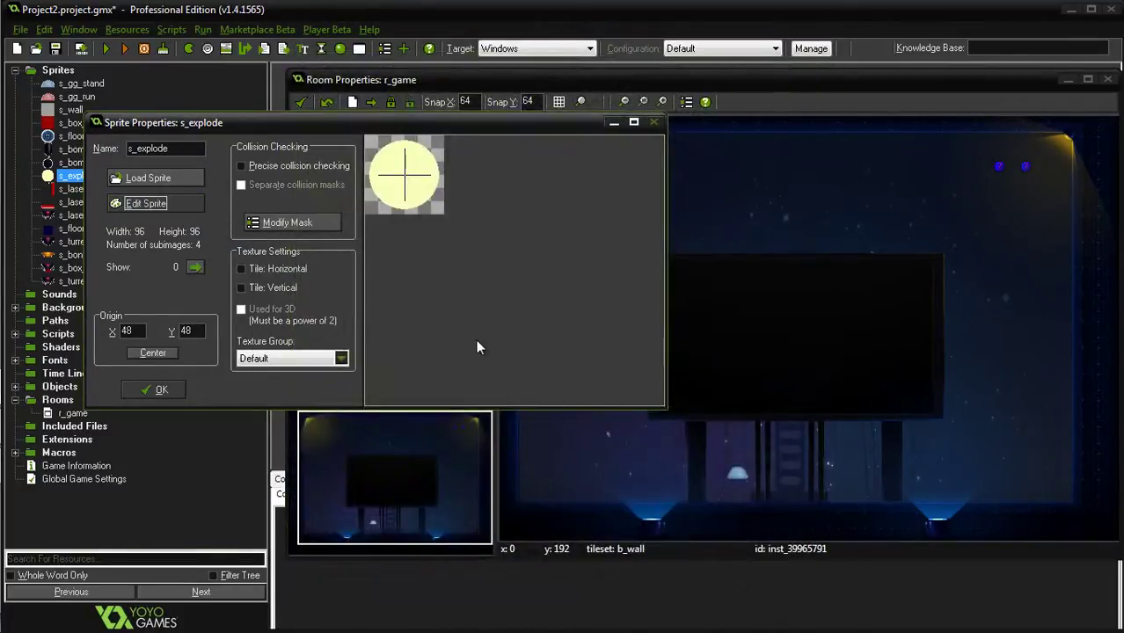
key("alt+Tab")
key("alt+Tab")
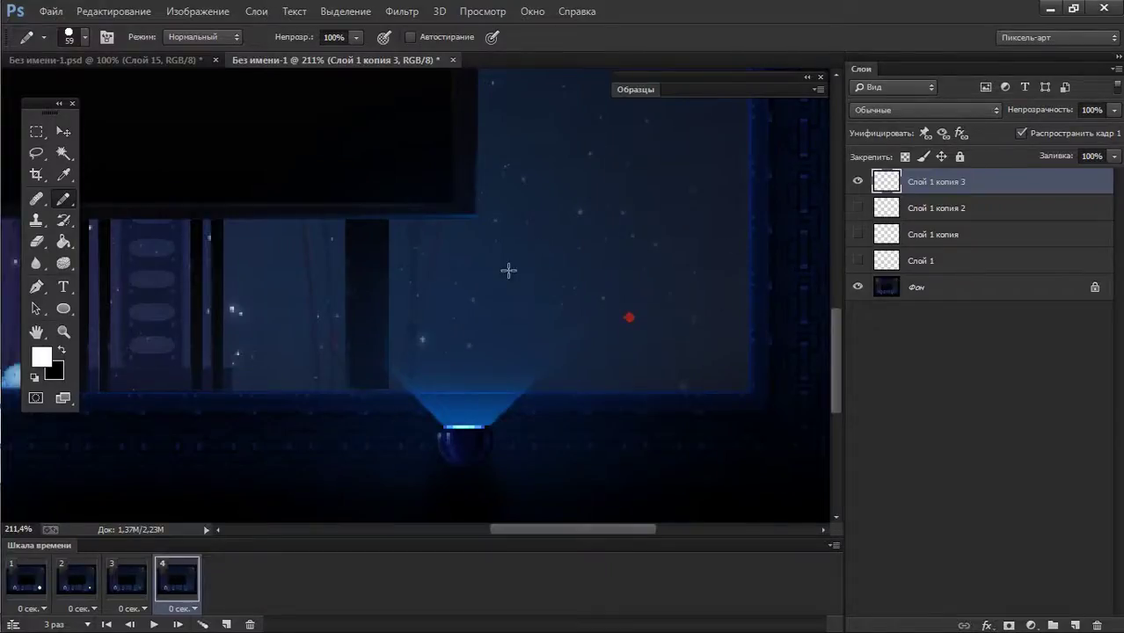
- Step through the four animation frames and return to frame 1
left_click(36, 576)
left_click(94, 578)
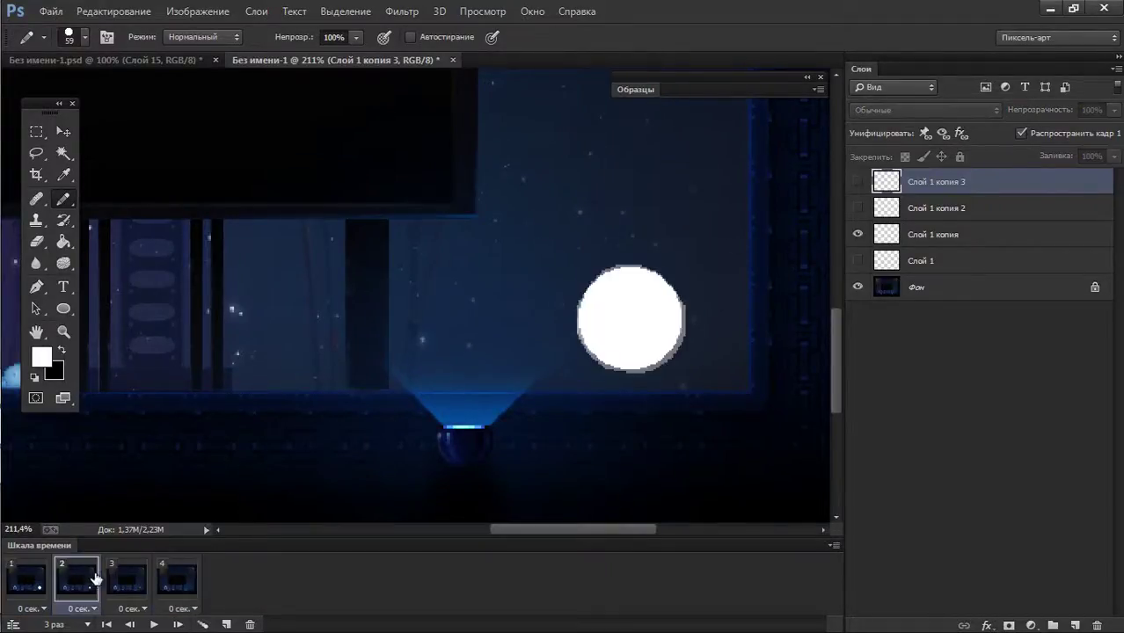
left_click(168, 589)
left_click(41, 588)
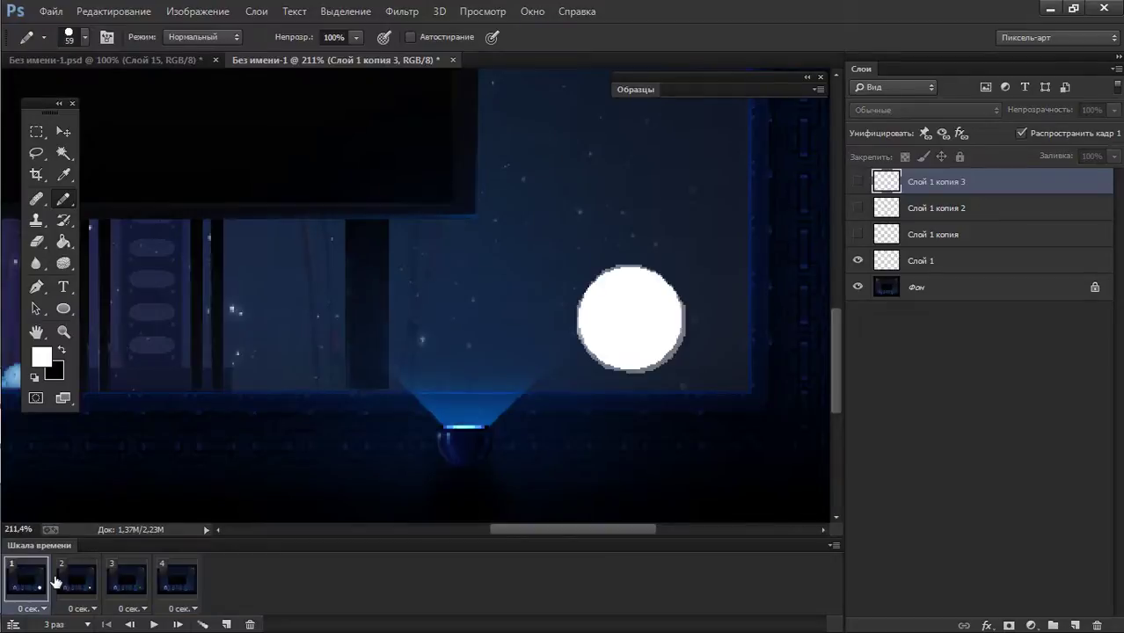
- Group the four circle layers into a group named Вспышка
left_click(920, 261, "shift")
key("ctrl+g")
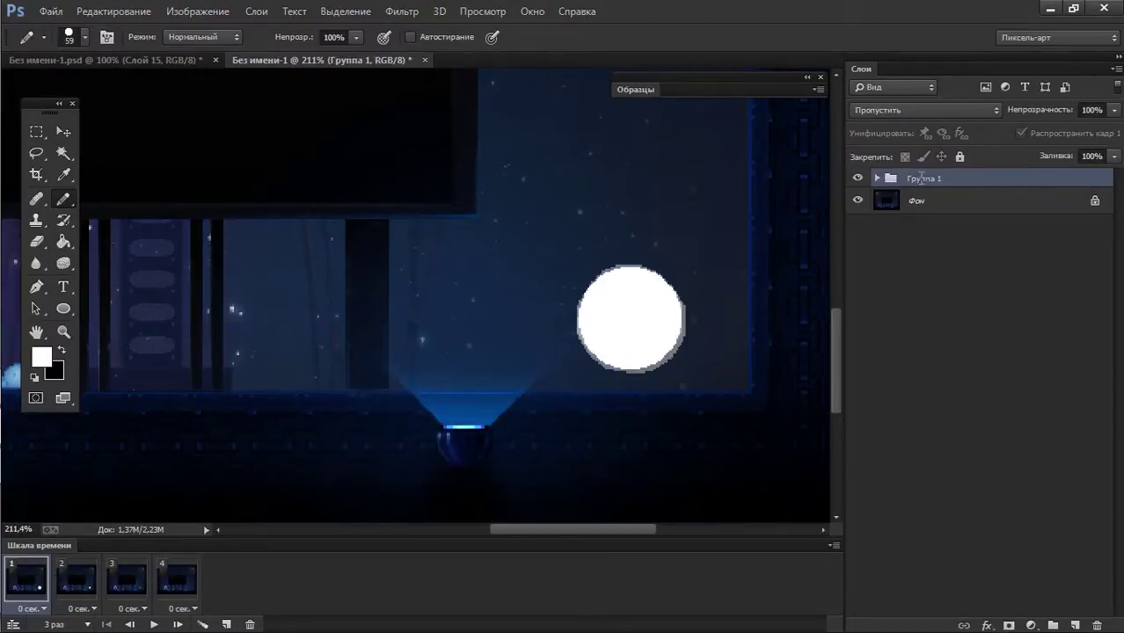
double_click(919, 179)
type("Вспышк")
type("а")
key("Return")
- Add a new layer above Фон and paint a grey ring around the circle with a 56 px brush
left_click(934, 206)
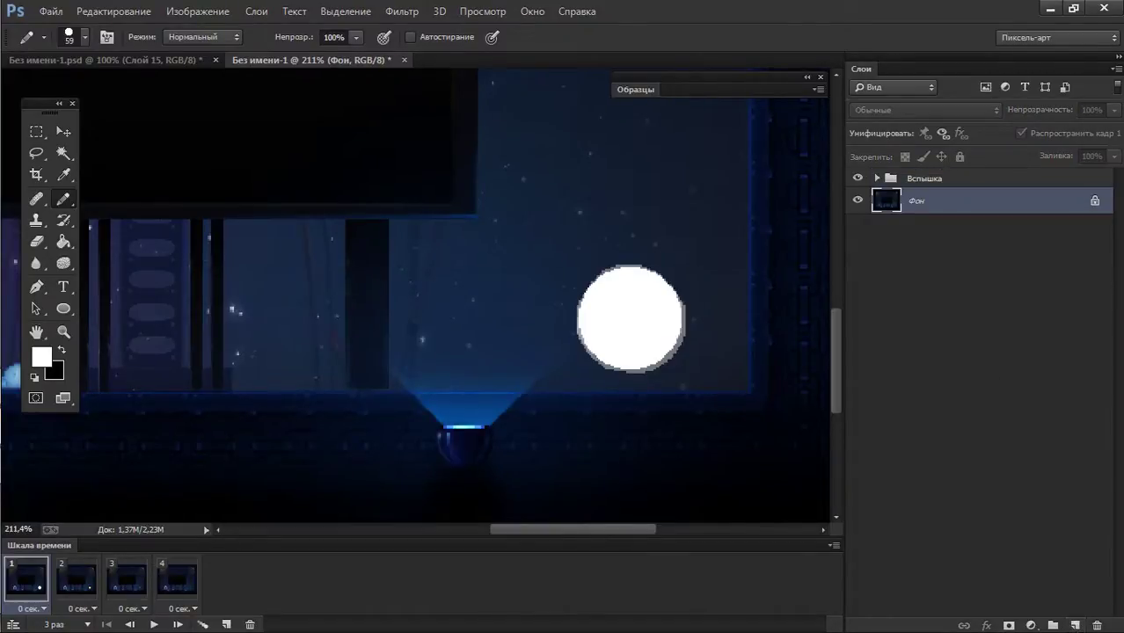
left_click(1074, 625)
right_click(582, 273)
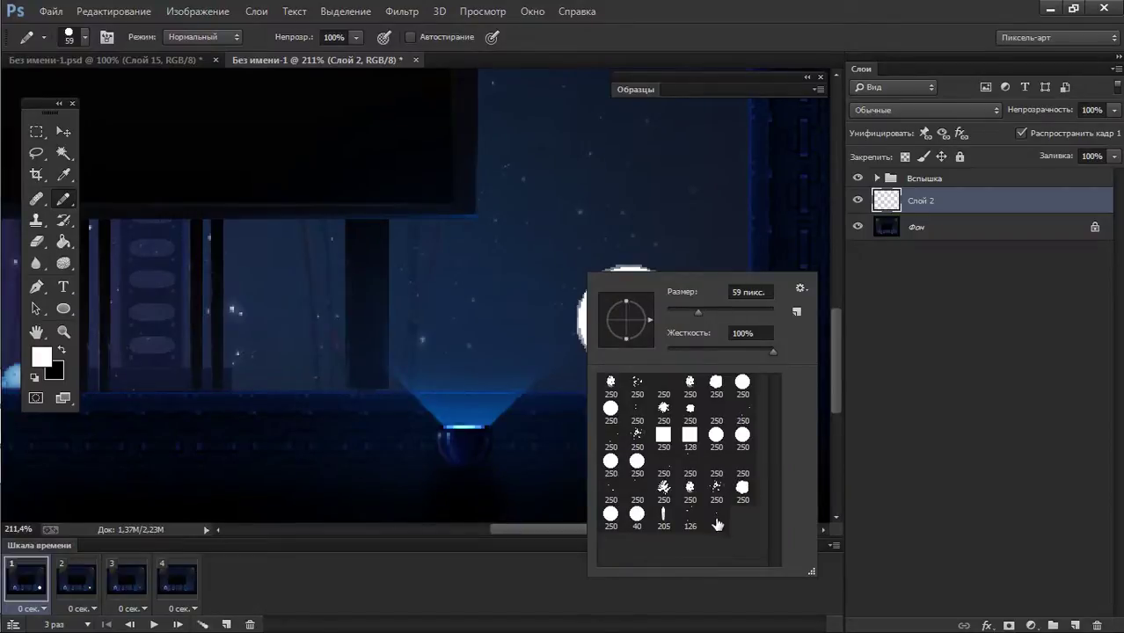
left_click_drag(697, 311, 694, 312)
left_click(626, 280)
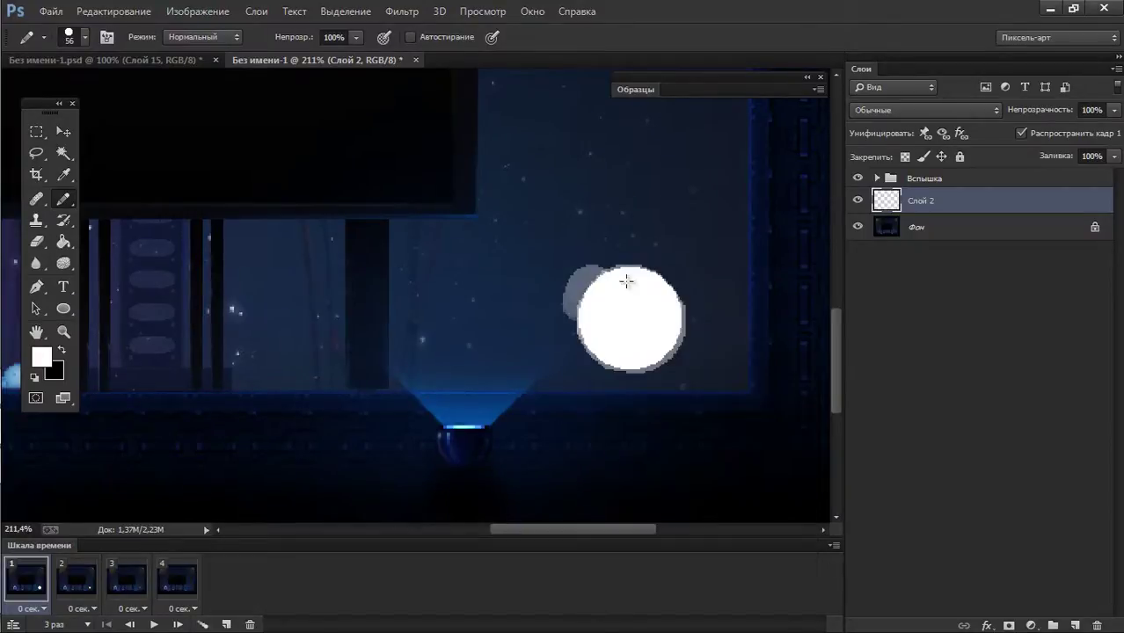
left_click_drag(626, 281, 626, 323)
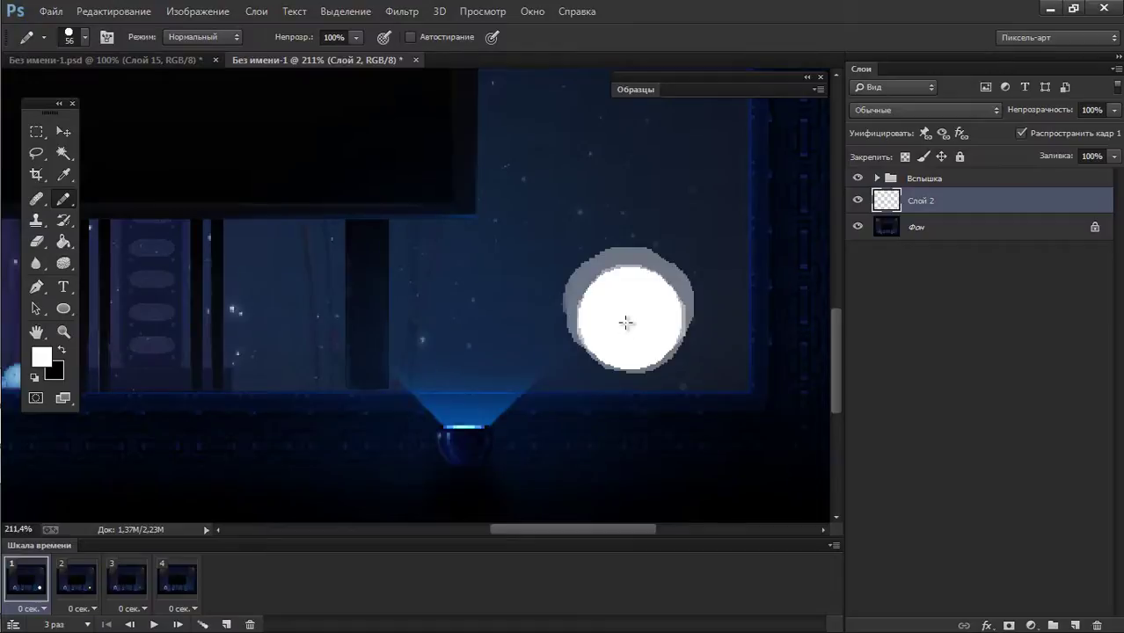
- Discard the grey ring strokes and set the foreground colour to orange e8a923
key("ctrl+z")
left_click_drag(620, 337, 592, 304)
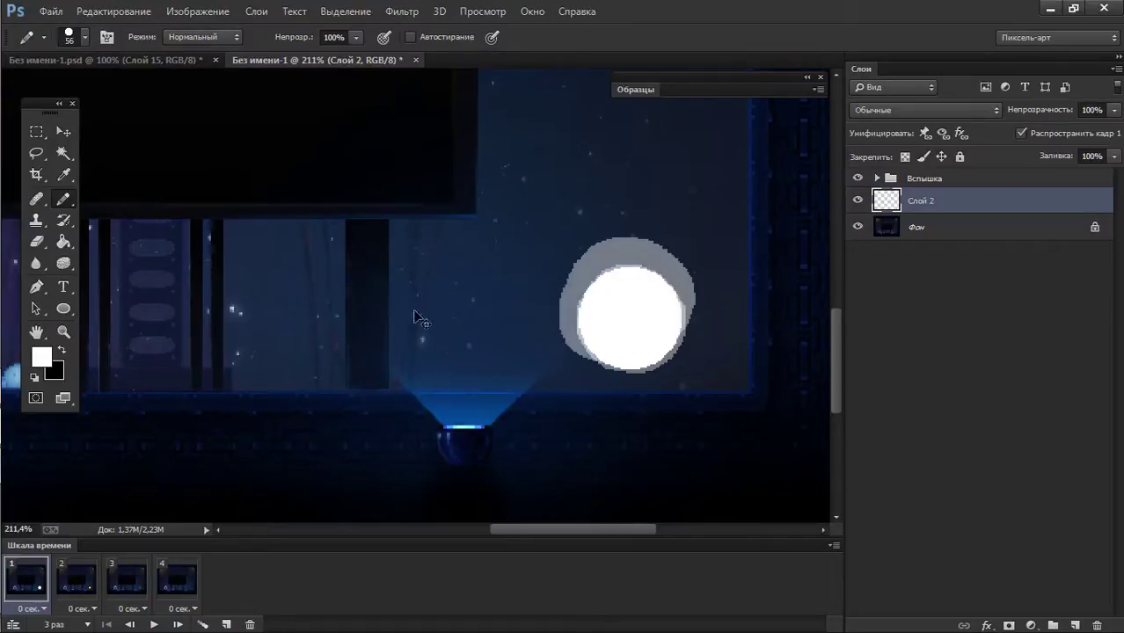
key("ctrl+z")
left_click(50, 360)
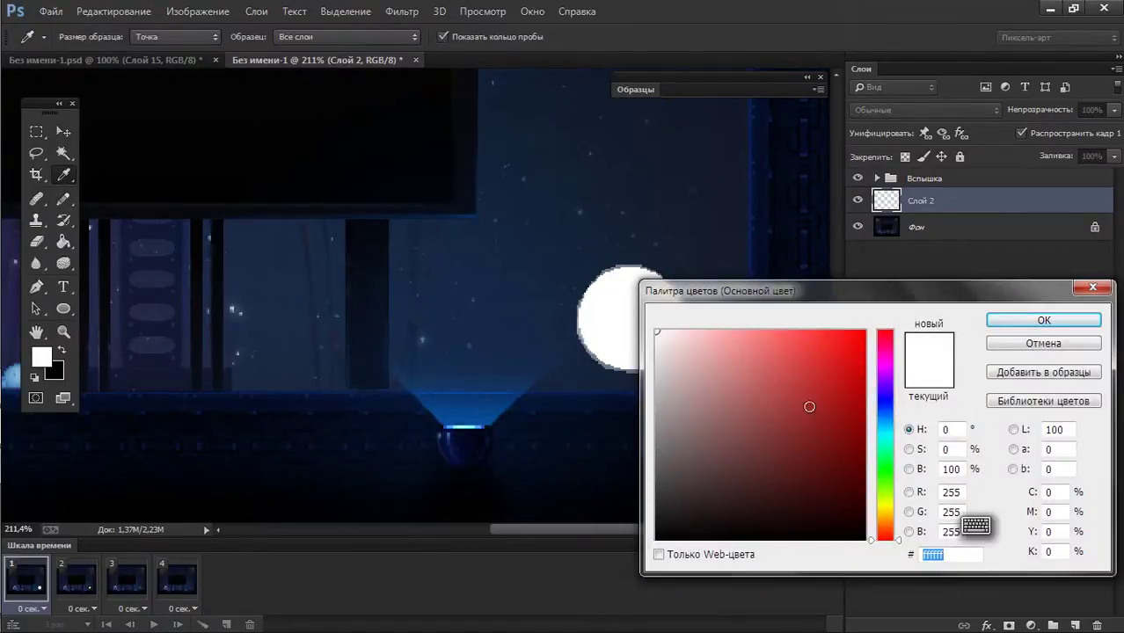
left_click_drag(893, 538, 893, 519)
mouse_move(862, 426)
left_mouse_down()
mouse_move(826, 375)
mouse_move(834, 349)
left_mouse_up()
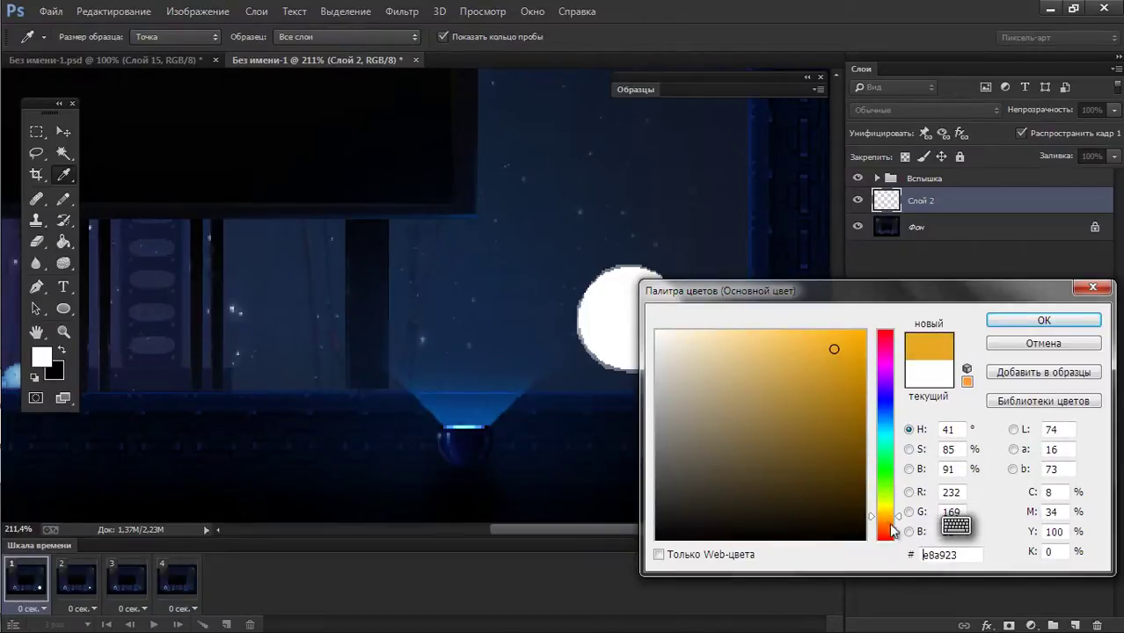
left_click(994, 325)
- Paint an orange ring around the white circle, retrying strokes and thickening its upper right
mouse_move(595, 322)
left_mouse_down()
mouse_move(665, 307)
mouse_move(572, 317)
mouse_move(620, 306)
left_mouse_up()
key("ctrl+z")
mouse_move(591, 347)
left_mouse_down()
mouse_move(665, 307)
mouse_move(627, 314)
mouse_move(645, 302)
mouse_move(609, 326)
mouse_move(627, 290)
mouse_move(652, 311)
mouse_move(650, 299)
mouse_move(653, 327)
mouse_move(615, 339)
left_mouse_up()
key("ctrl+z")
key("ctrl+z")
key("ctrl+z")
mouse_move(635, 283)
left_mouse_down()
mouse_move(638, 273)
mouse_move(663, 295)
mouse_move(650, 336)
left_mouse_up()
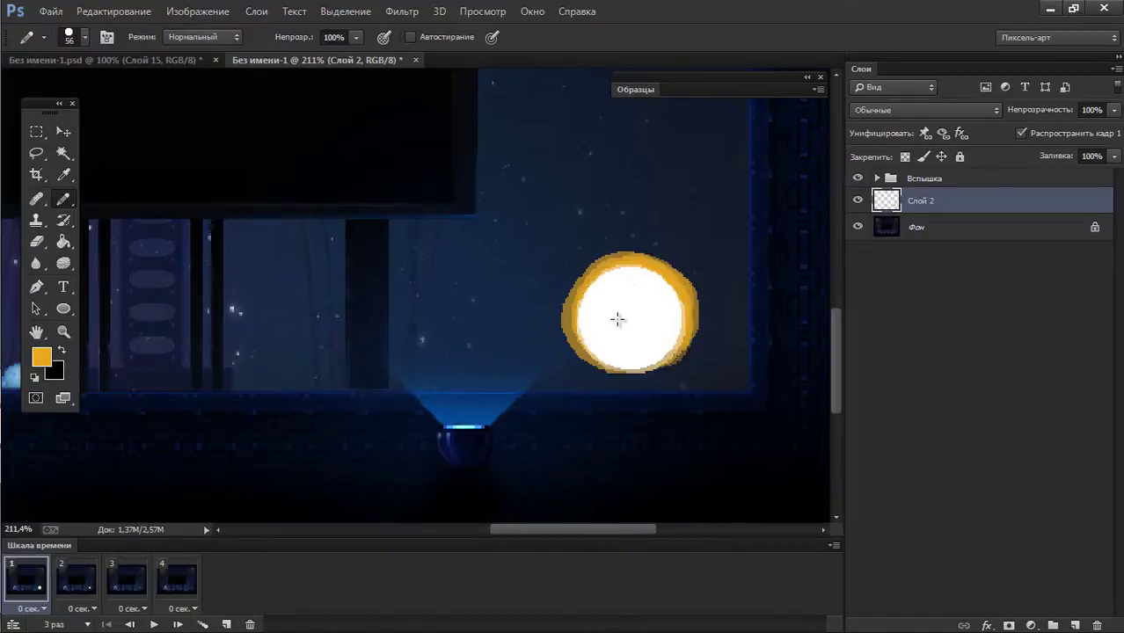
left_click(81, 584)
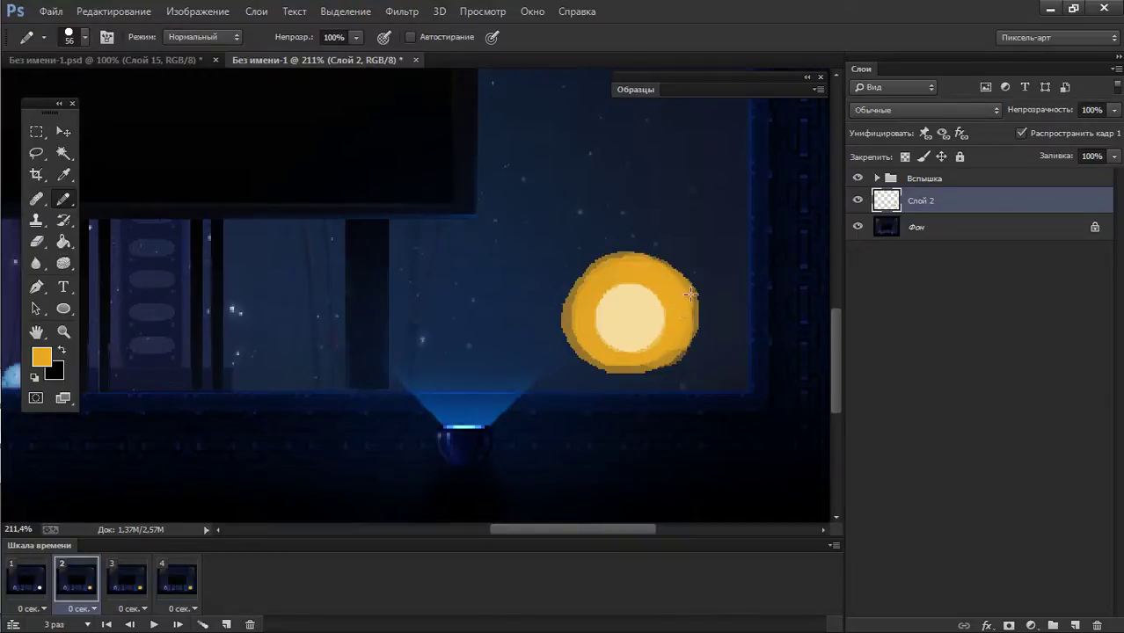
- Paint a darker orange outer ring on frame 2, then preview frames 3, 4, 1 and 2
left_click_drag(619, 343, 589, 331)
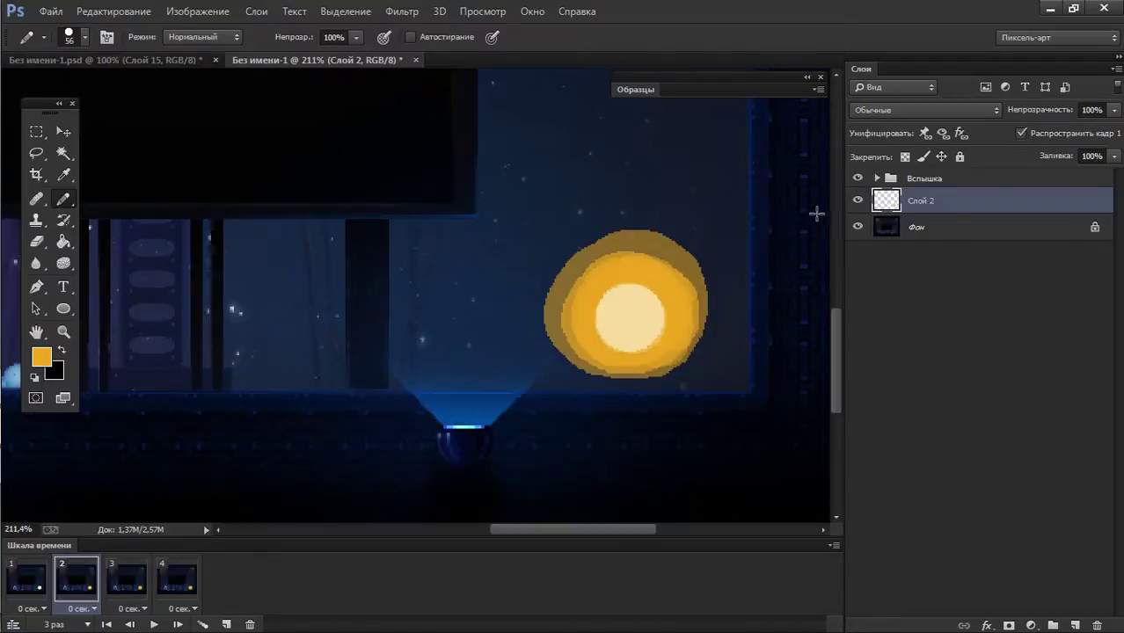
left_click(135, 579)
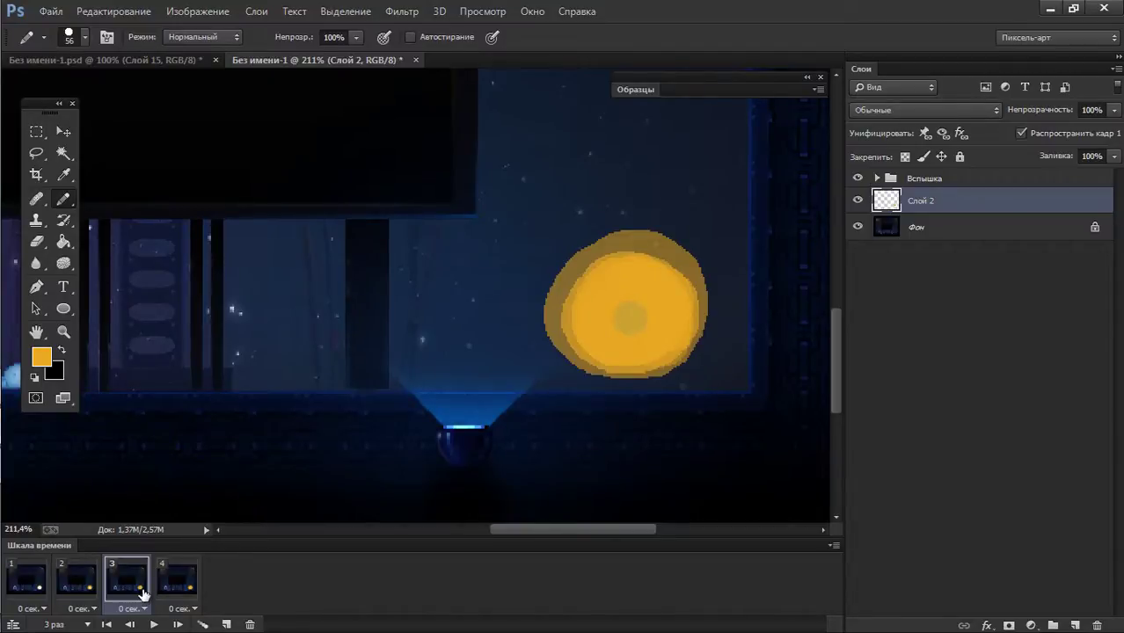
left_click(176, 591)
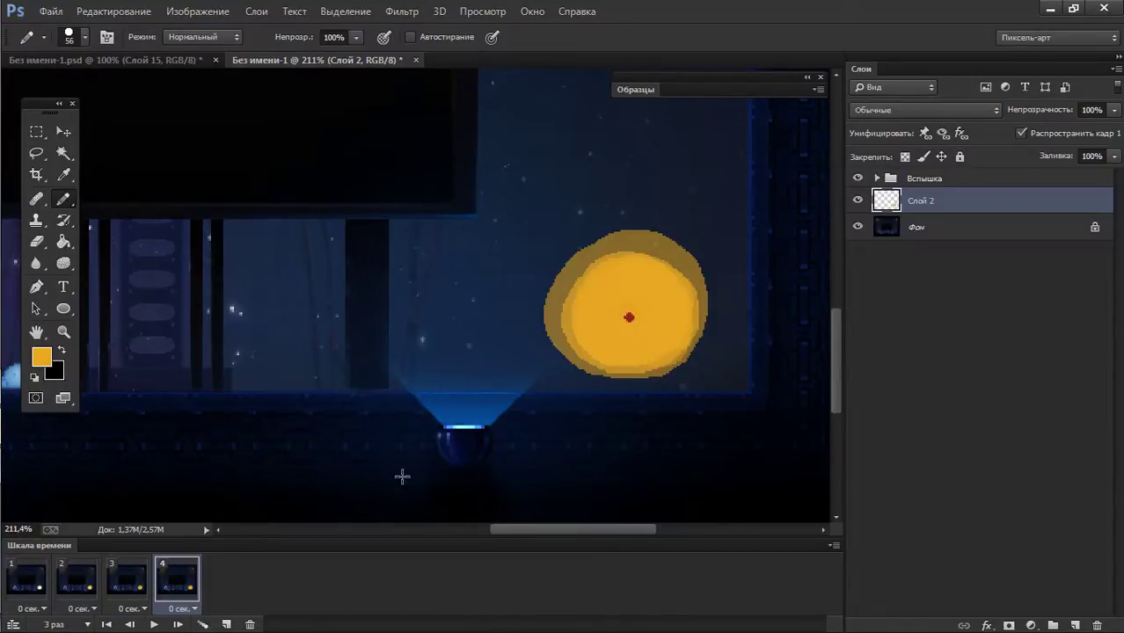
left_click(29, 584)
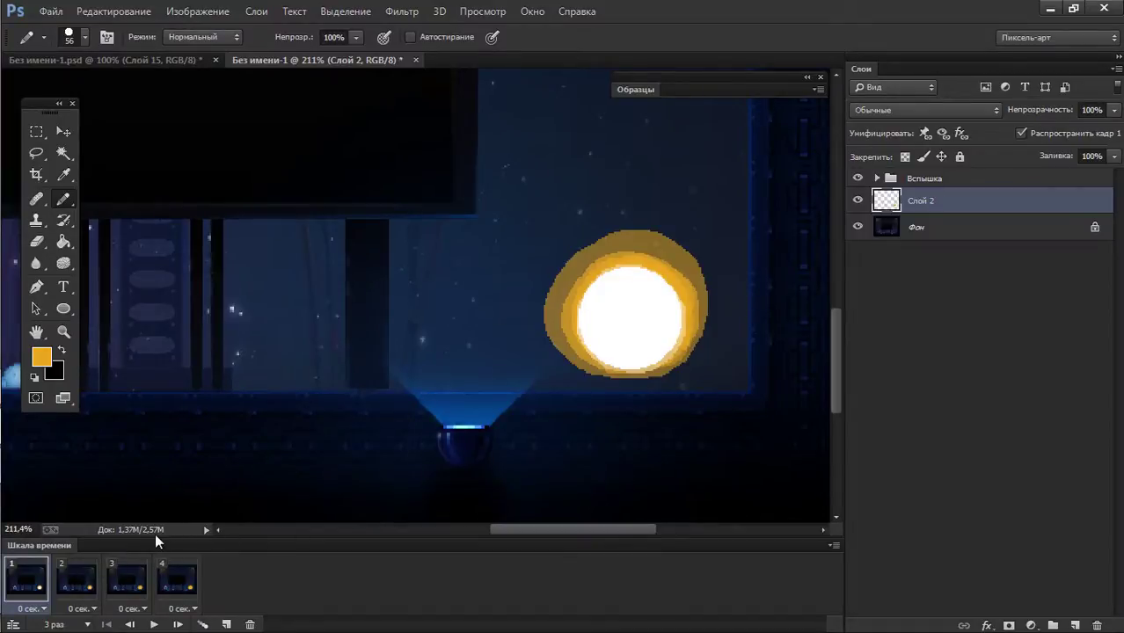
left_click(79, 580)
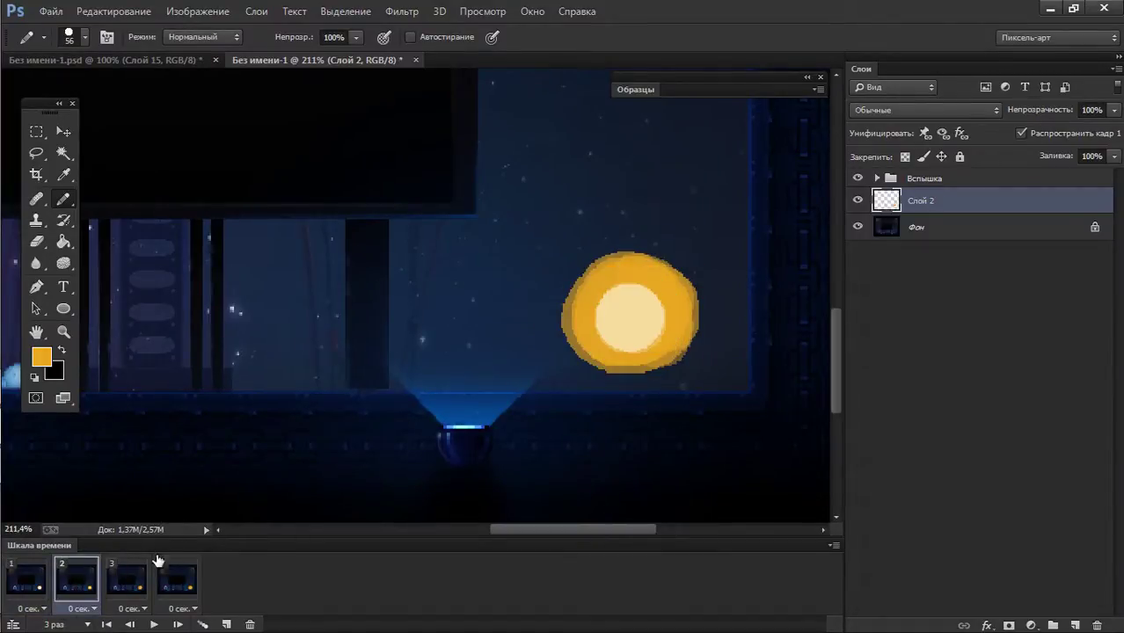
- Add Слой 3, hide Слой 2, and try orange strokes around the pale circle with a smaller brush
left_click(1075, 626)
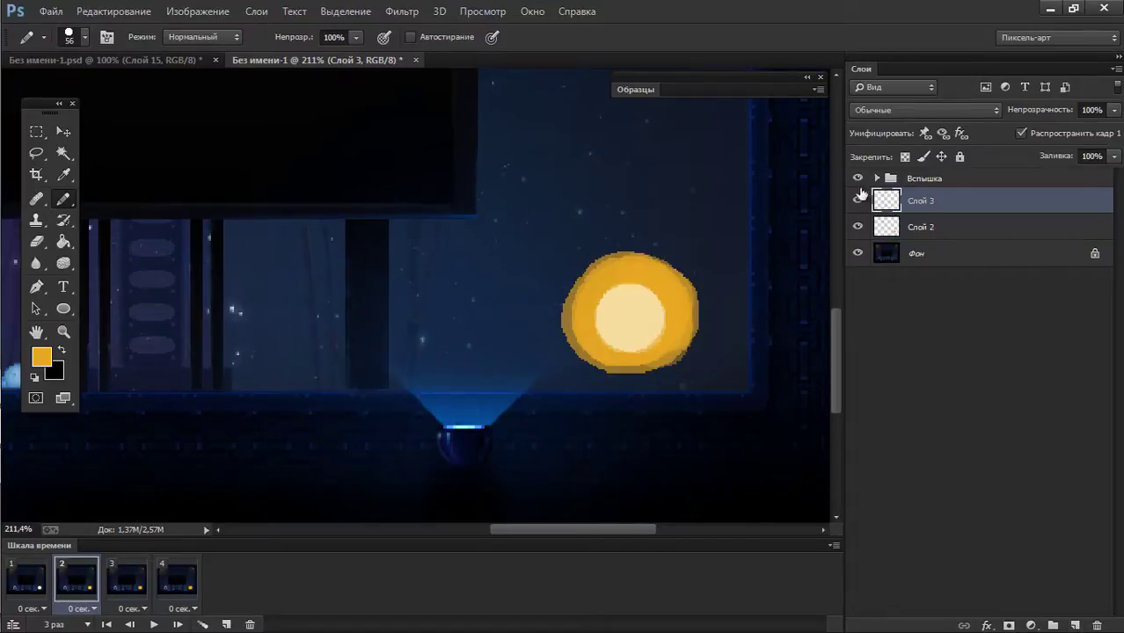
left_click(858, 227)
mouse_move(610, 314)
left_mouse_down()
mouse_move(647, 311)
mouse_move(627, 318)
mouse_move(624, 304)
mouse_move(623, 323)
mouse_move(638, 321)
mouse_move(605, 321)
mouse_move(622, 334)
mouse_move(556, 271)
left_mouse_up()
key("bracketleft")
key("bracketleft")
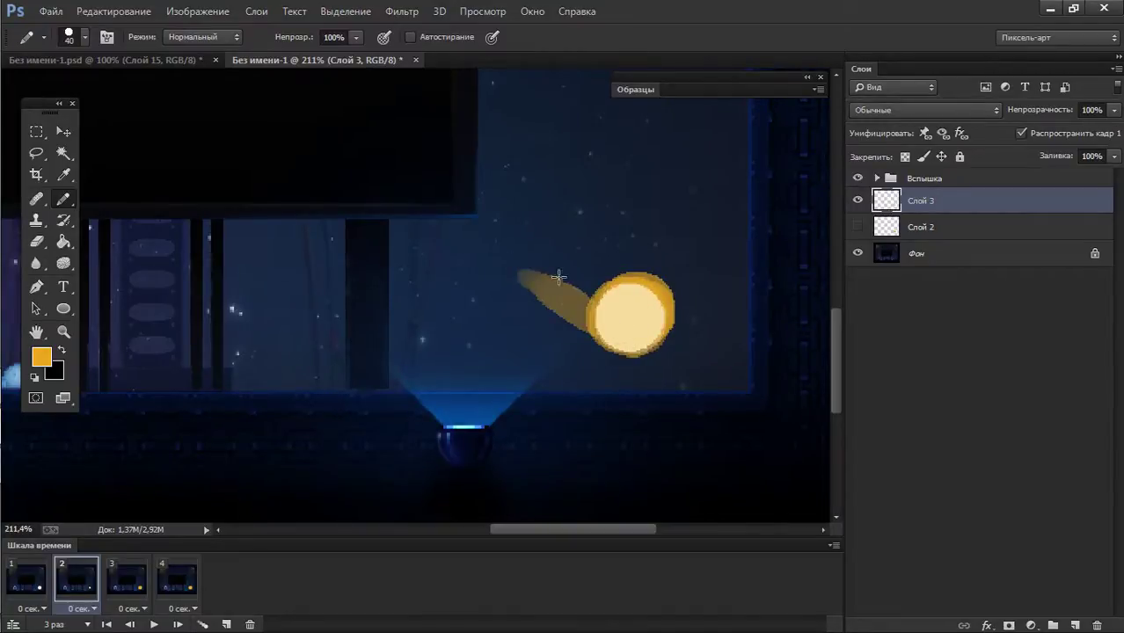
key("ctrl+z")
left_click(587, 339)
key("ctrl+z")
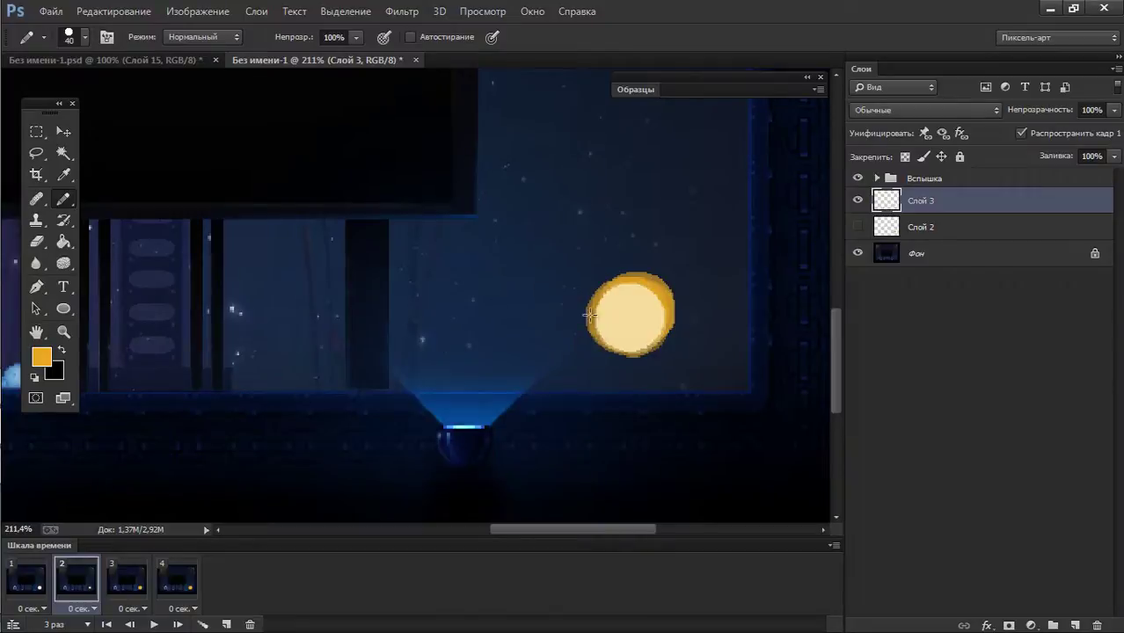
mouse_move(583, 309)
left_mouse_down()
mouse_move(610, 307)
mouse_move(624, 251)
mouse_move(683, 276)
mouse_move(671, 325)
mouse_move(703, 340)
left_mouse_up()
key("ctrl+z")
key("bracketleft")
key("bracketleft")
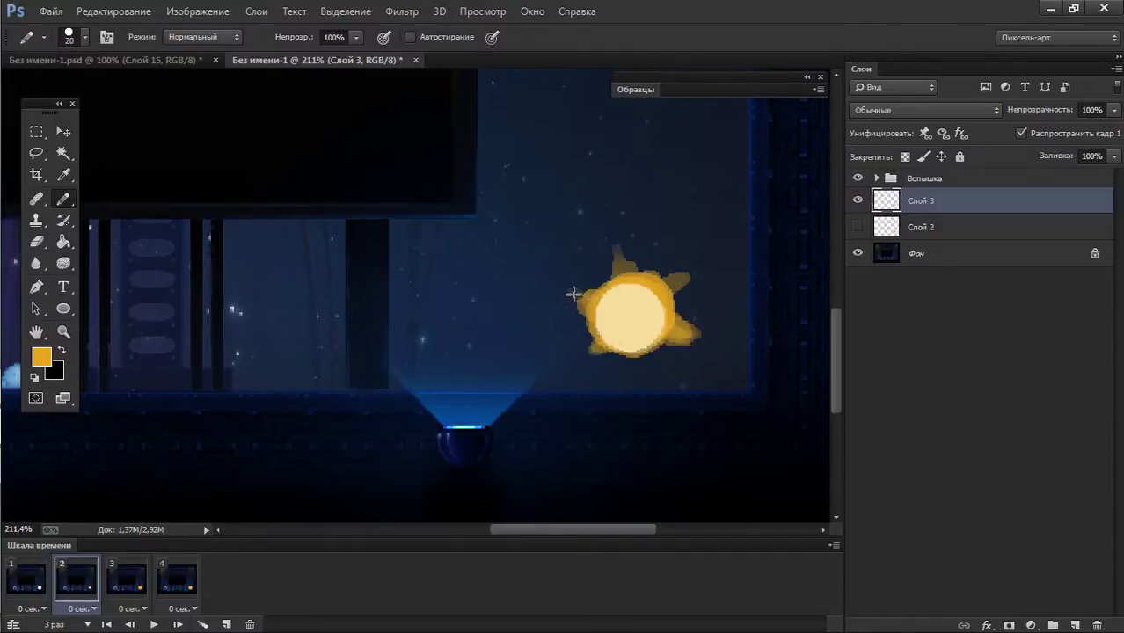
- Paint orange flare spikes and long rays around the sun on Слой 3, undoing failed strokes
left_click_drag(573, 294, 605, 308)
left_click_drag(630, 348, 653, 377)
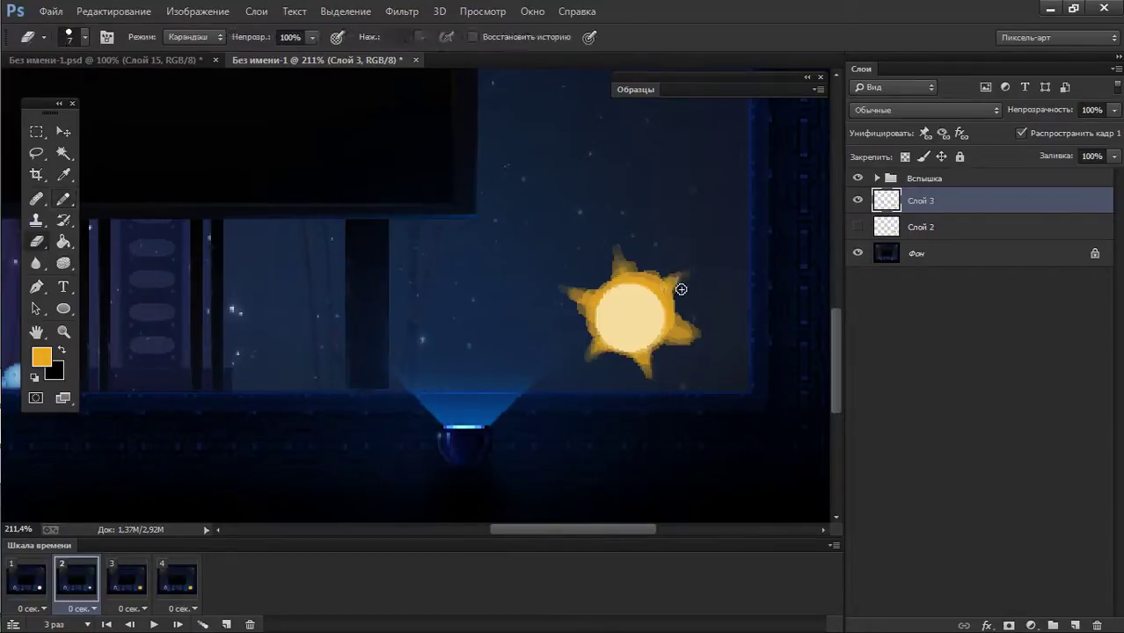
left_click_drag(647, 296, 707, 260)
left_click(797, 192, "shift")
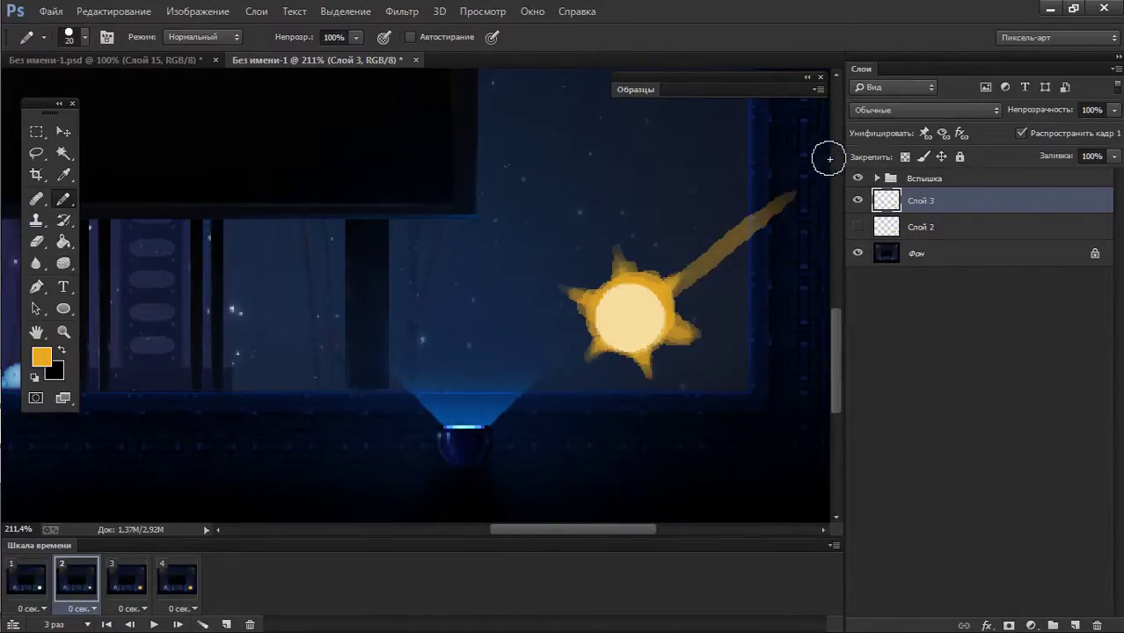
key("ctrl+z")
mouse_move(637, 177)
left_mouse_down()
mouse_move(552, 226)
mouse_move(567, 339)
left_mouse_up()
key("ctrl+z")
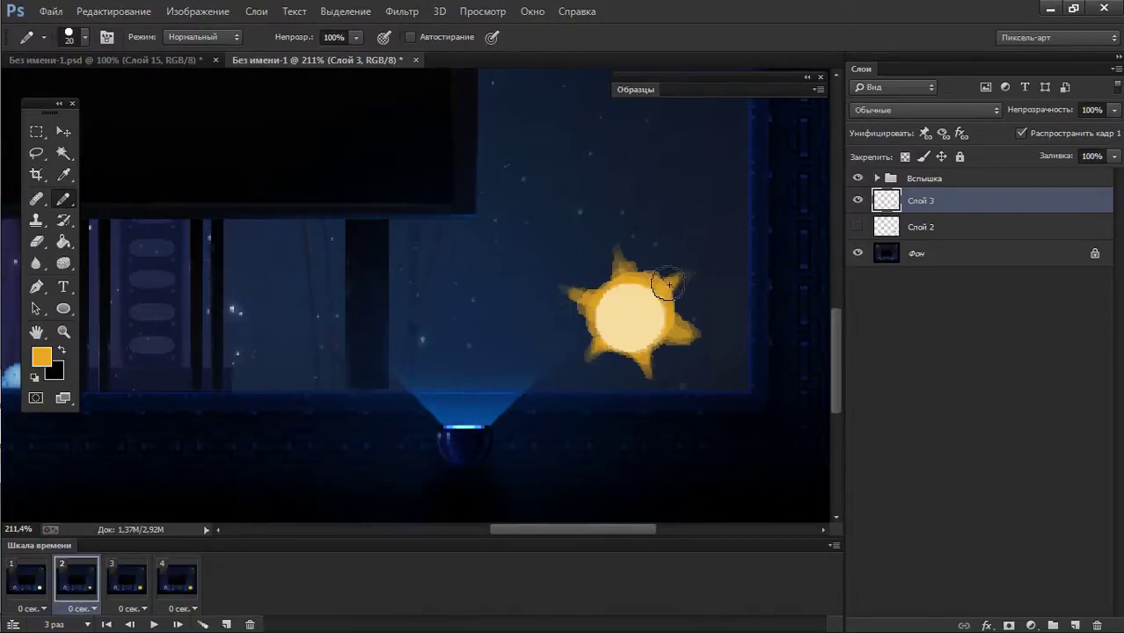
key("e")
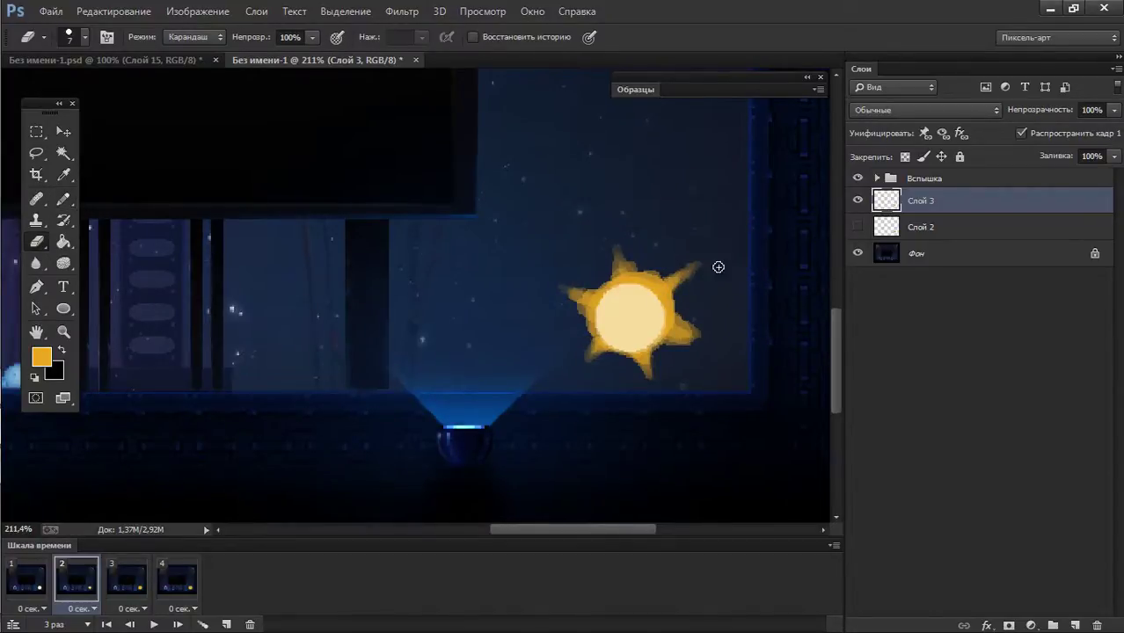
key("b")
key("ctrl+z")
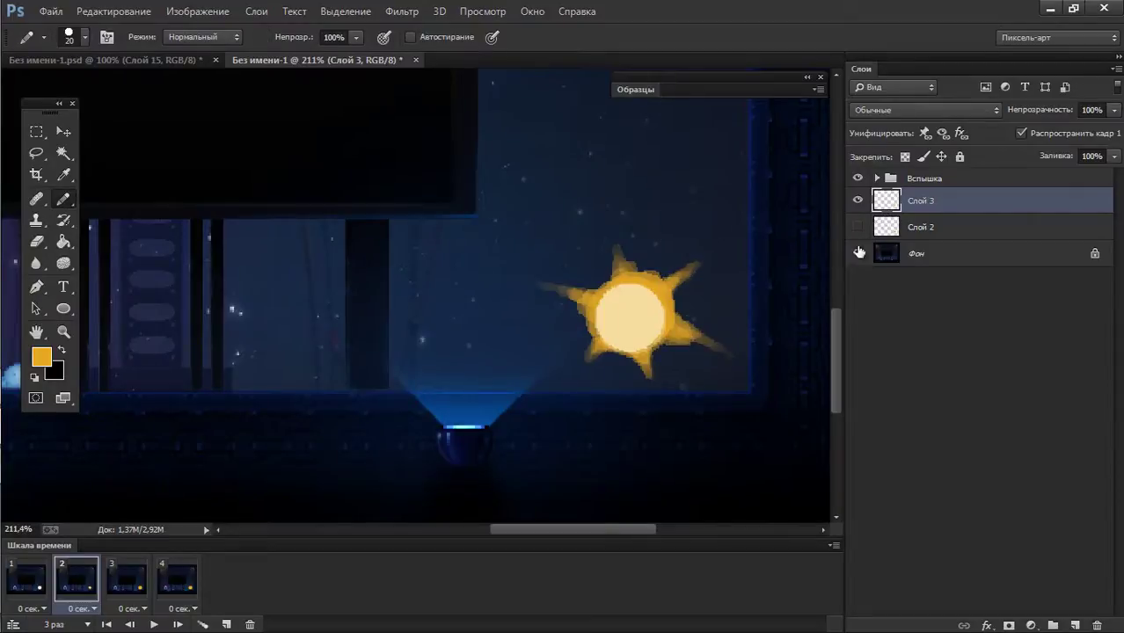
left_click(874, 230)
- On frame 1, hide Слой 3 and paint lumpy orange edges onto Слой 2's glow
left_click(26, 577)
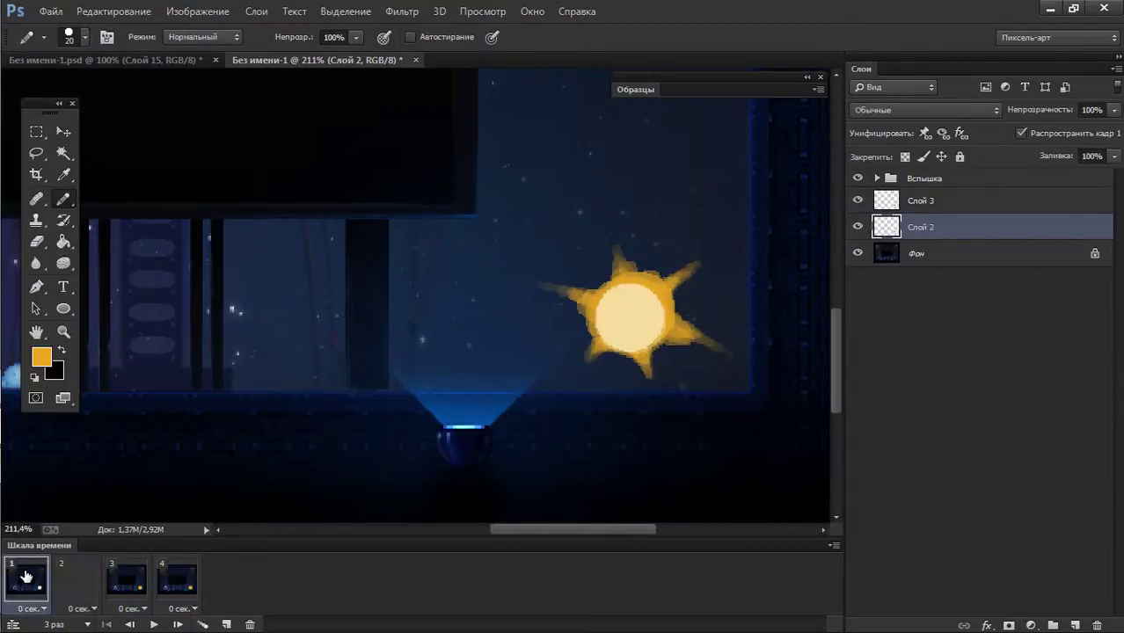
left_click(859, 202)
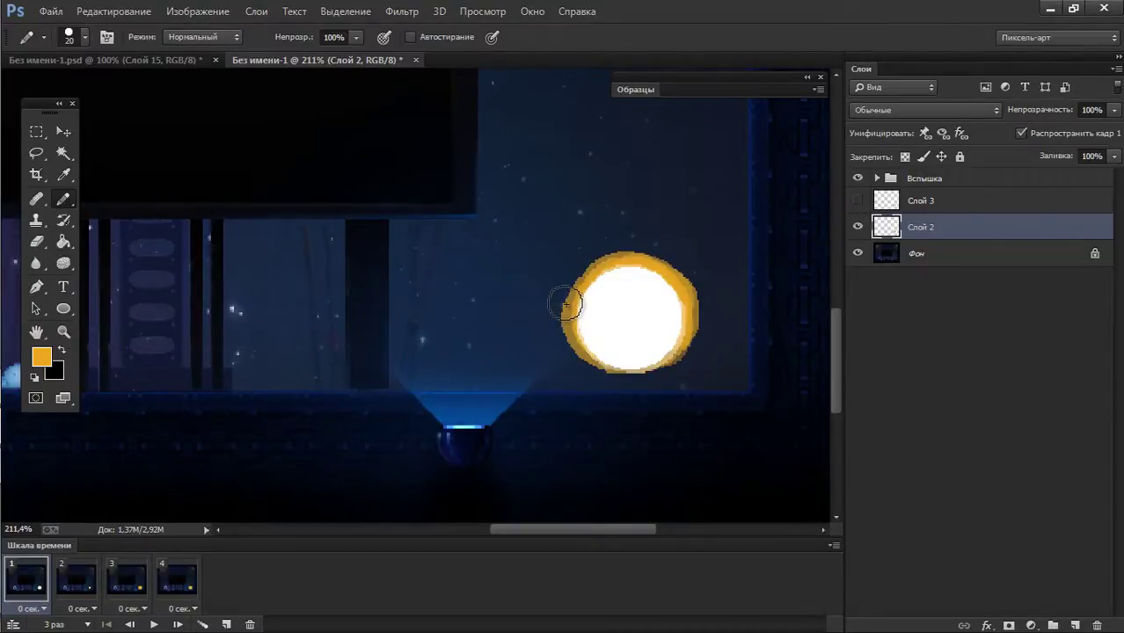
mouse_move(565, 305)
left_mouse_down()
mouse_move(612, 254)
mouse_move(692, 276)
mouse_move(684, 291)
mouse_move(685, 264)
mouse_move(683, 326)
mouse_move(587, 351)
mouse_move(625, 350)
mouse_move(658, 373)
mouse_move(689, 343)
mouse_move(629, 358)
mouse_move(623, 380)
mouse_move(642, 387)
mouse_move(615, 387)
left_mouse_up()
key("bracketleft")
key("bracketleft")
key("bracketleft")
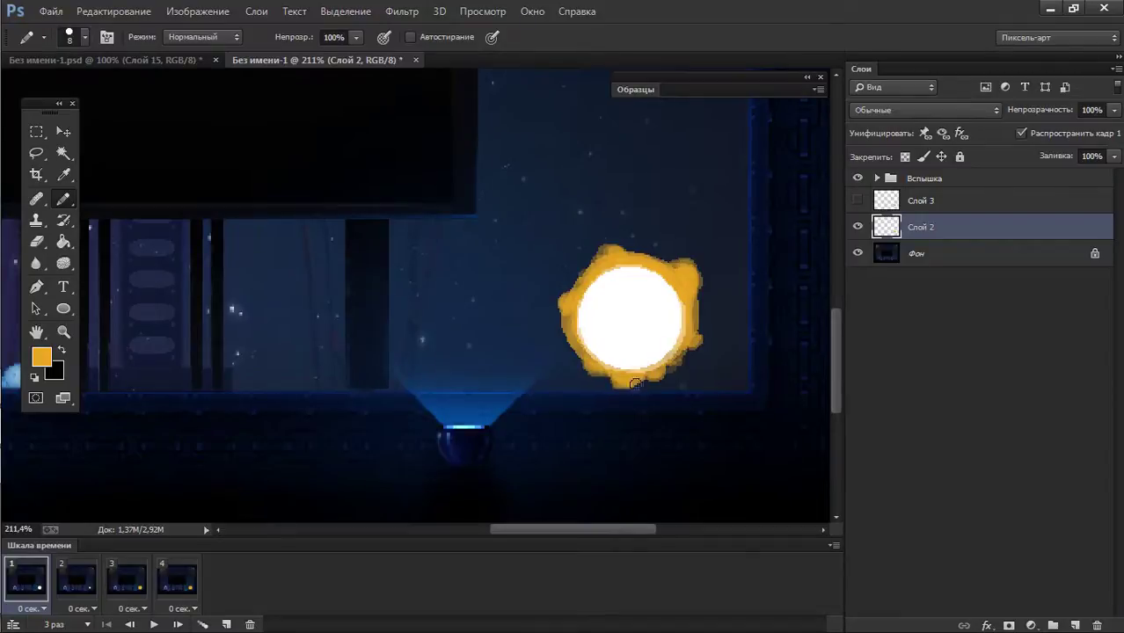
- Review frames 2 and 4 and bring up the loop count options
left_click(76, 582)
left_click(858, 200)
left_click(177, 580)
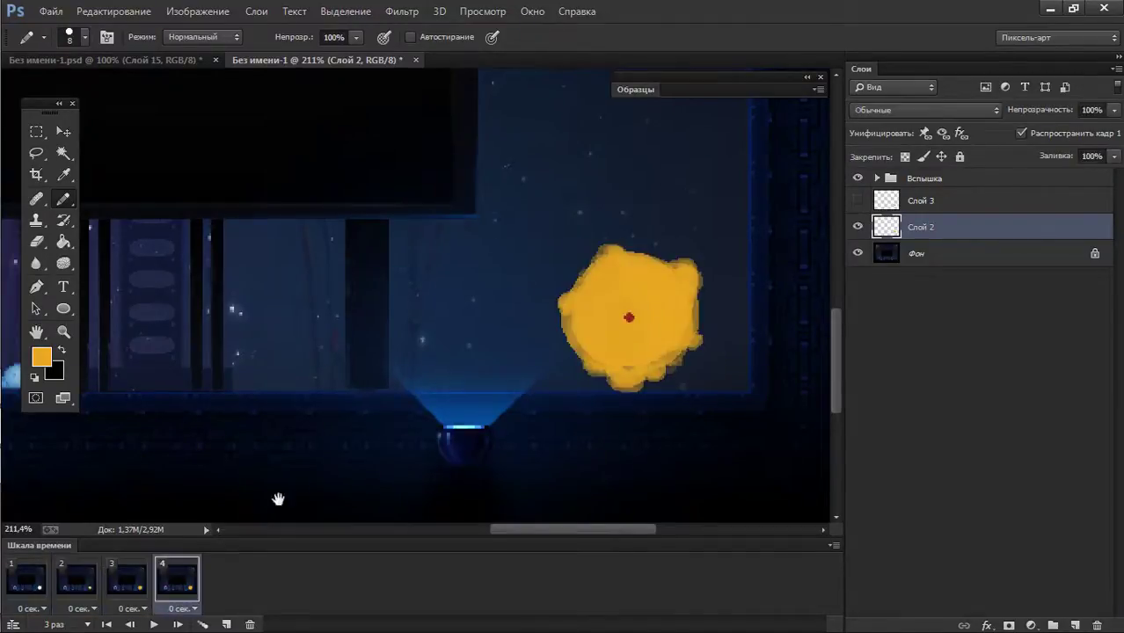
left_click(66, 624)
- Set looping to Постоянно and give all four frames a 0.1 sec delay
left_click(97, 580)
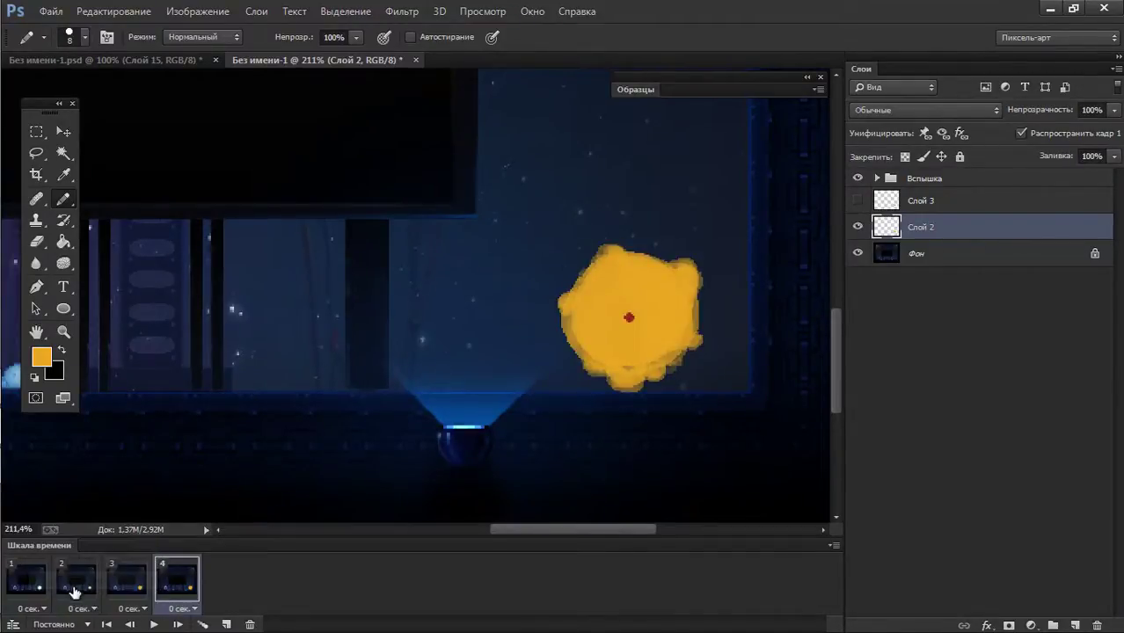
left_click(31, 581, "shift")
left_click(33, 609)
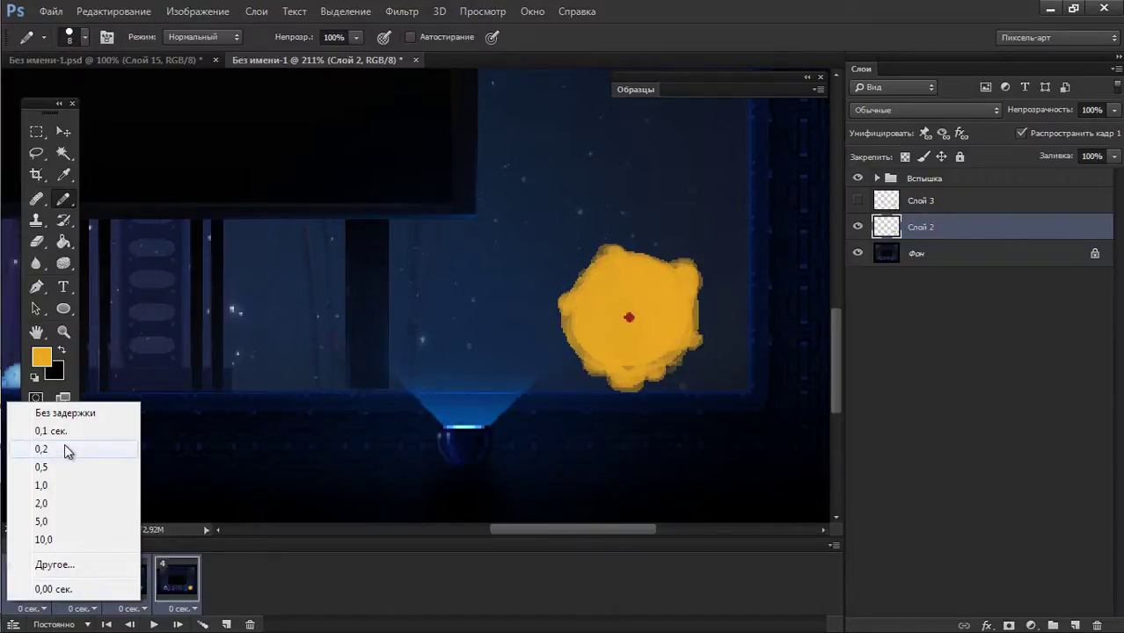
left_click(52, 431)
- Preview the animation, stopping to inspect frames 4 and 1, then play it again
left_click(153, 624)
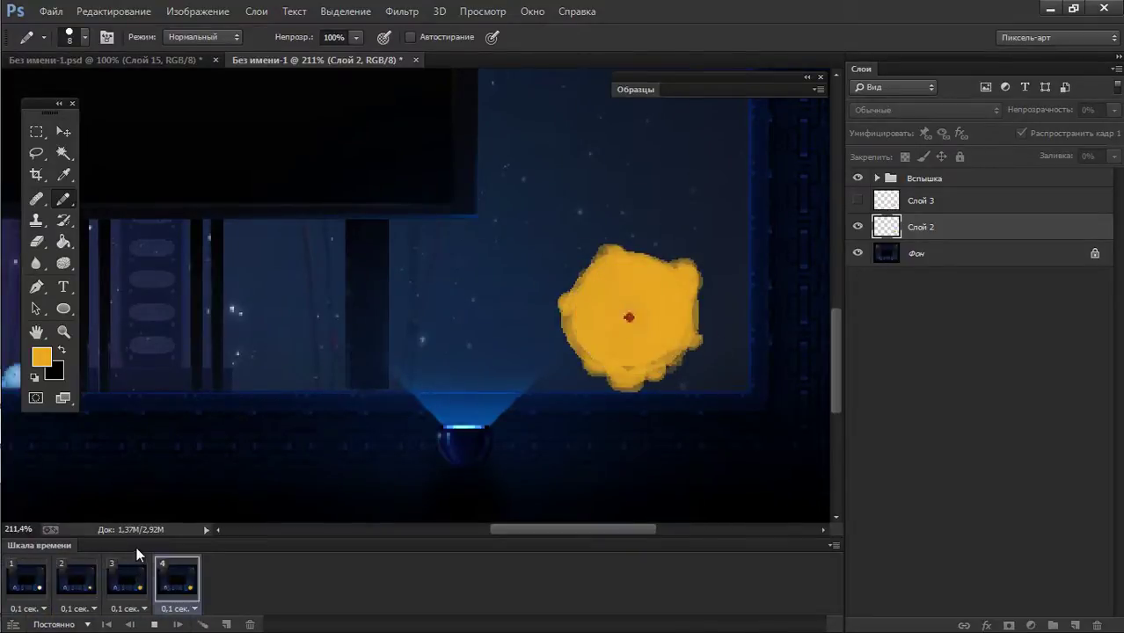
left_click(46, 585)
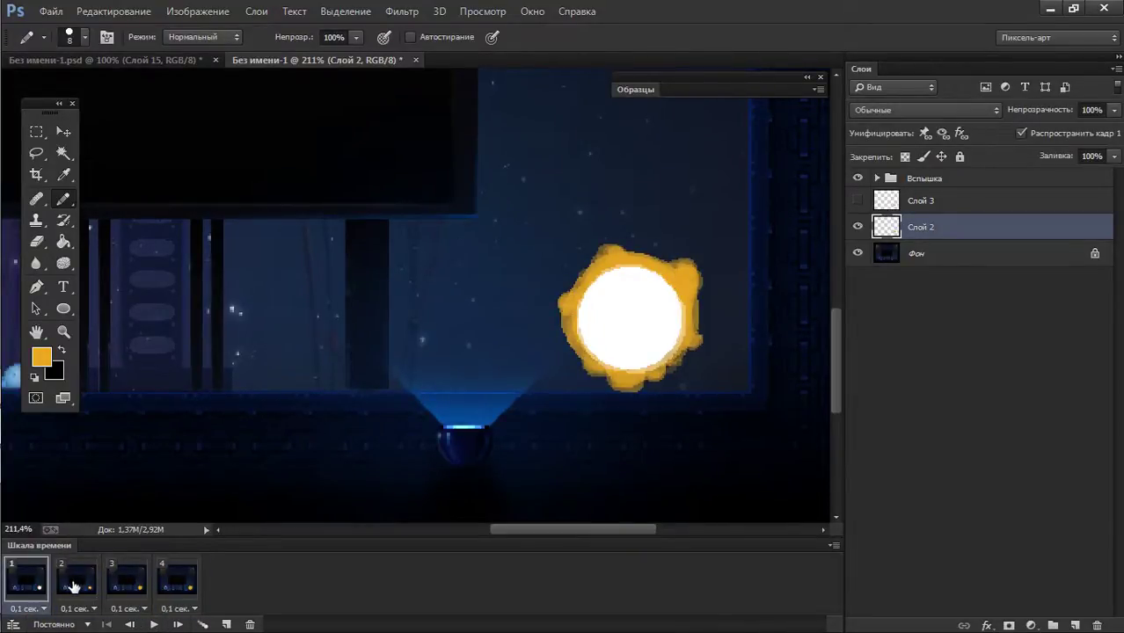
left_click(176, 581)
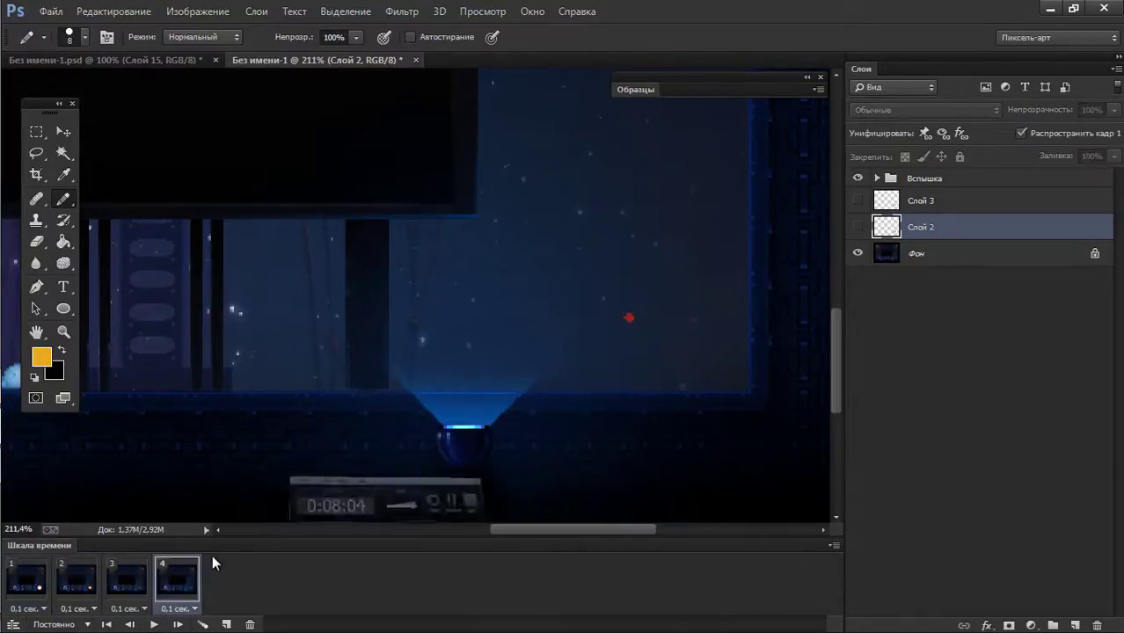
left_click(33, 585)
left_click(154, 625)
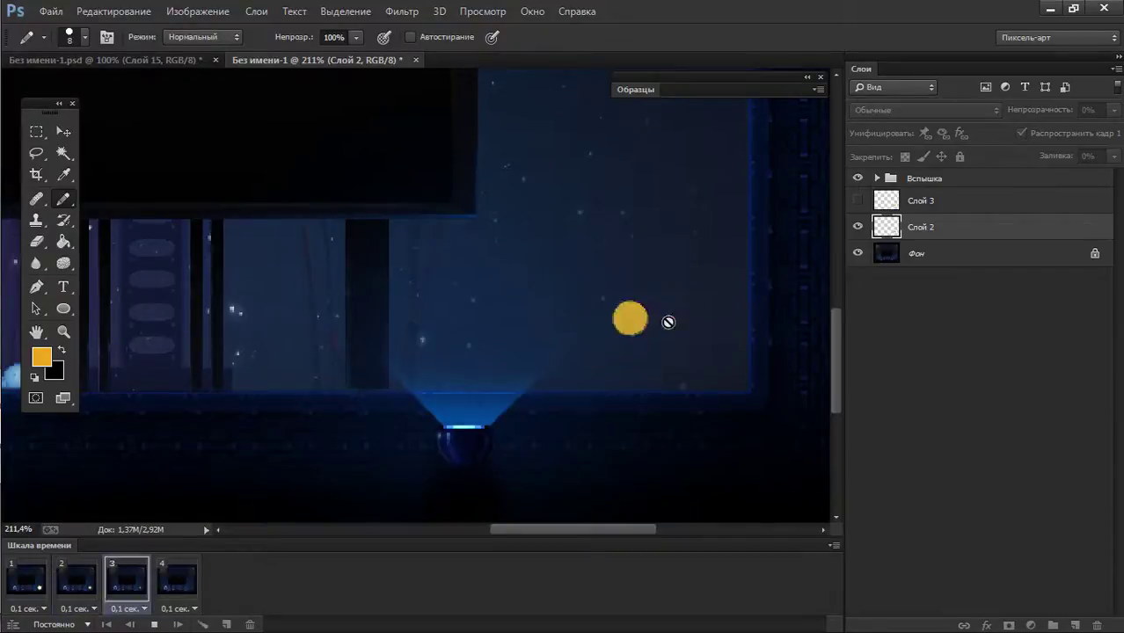
- Stop playback on frame 3 and add a new layer Слой 4 above Слой 3
key("space")
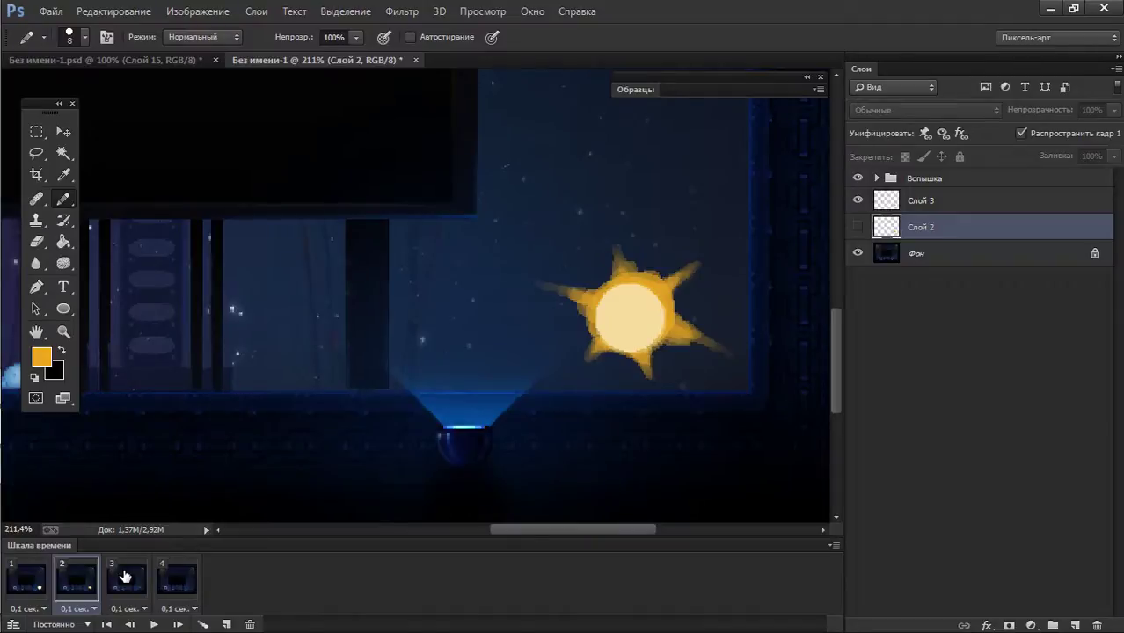
left_click(133, 579)
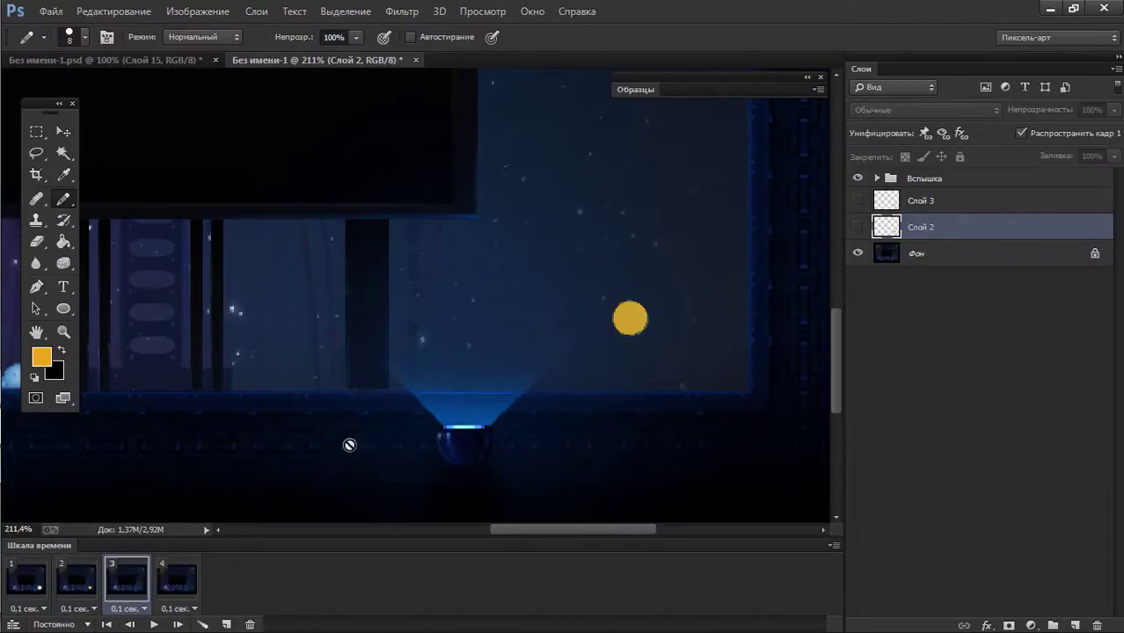
left_click(906, 207)
left_click(1074, 626)
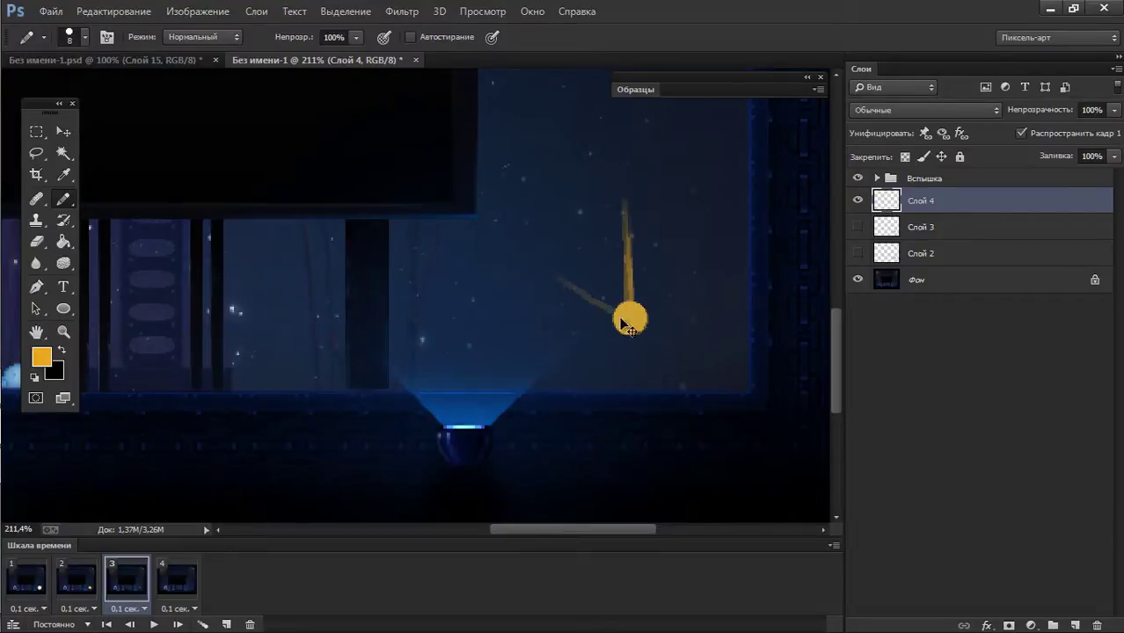
- Paint a thin yellow ray up-left from the sun with an 8 px brush, then play the animation
key("bracketright")
key("bracketright")
key("bracketright")
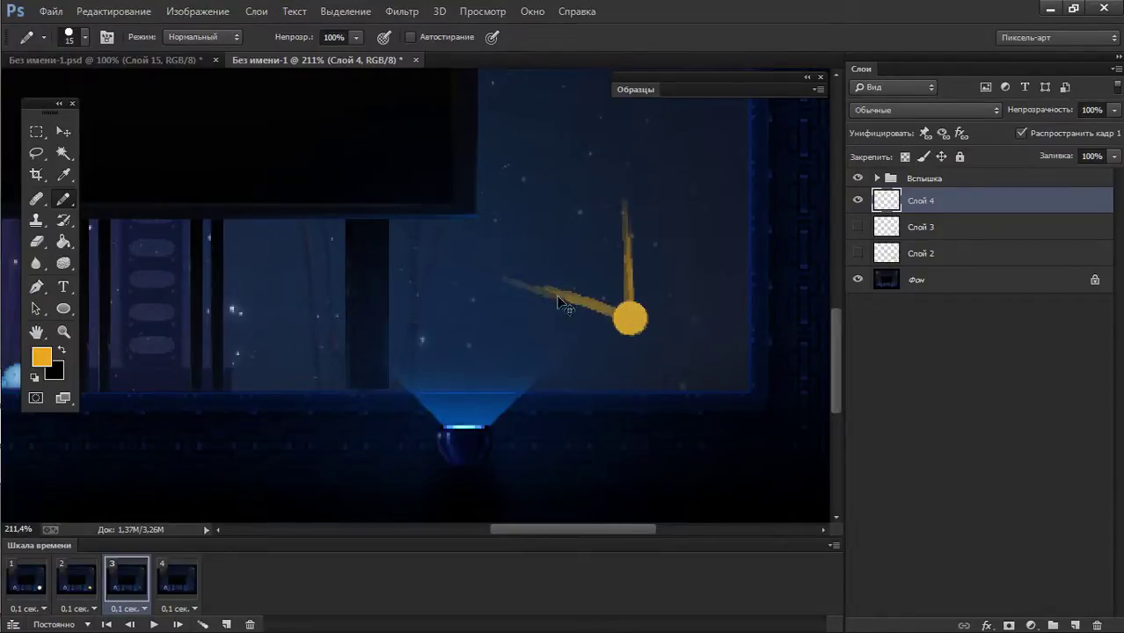
key("bracketleft")
key("bracketleft")
key("bracketleft")
mouse_move(589, 257)
left_mouse_down()
mouse_move(631, 318)
mouse_move(698, 256)
left_mouse_up()
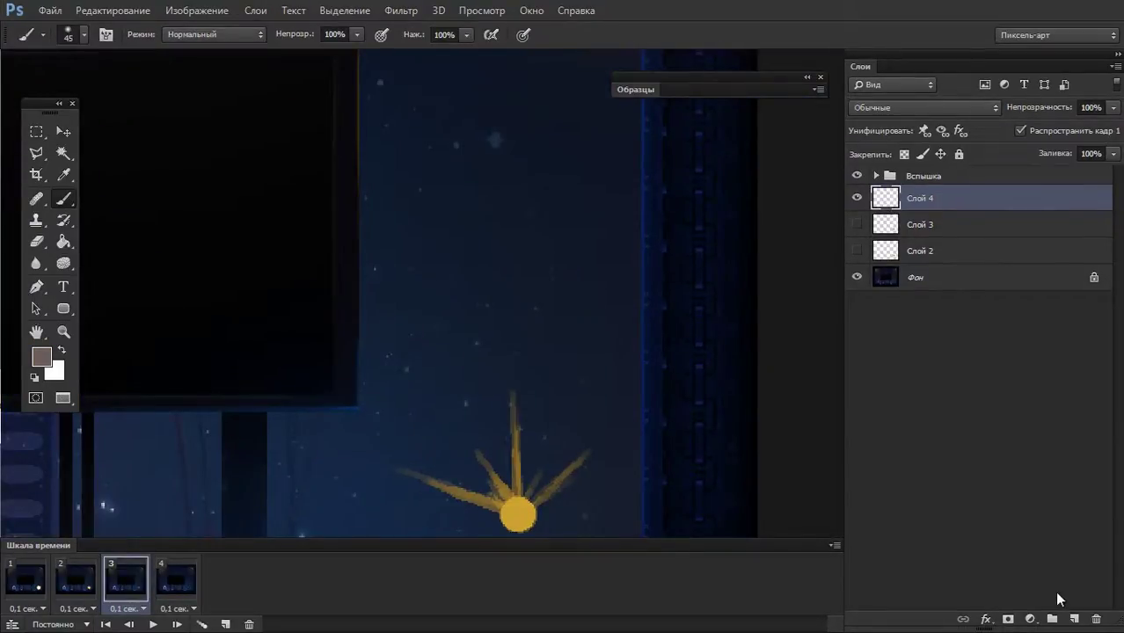
left_click(154, 624)
- Set all four frames to Без задержки delay and preview the playback
left_click(178, 608)
left_click(42, 587)
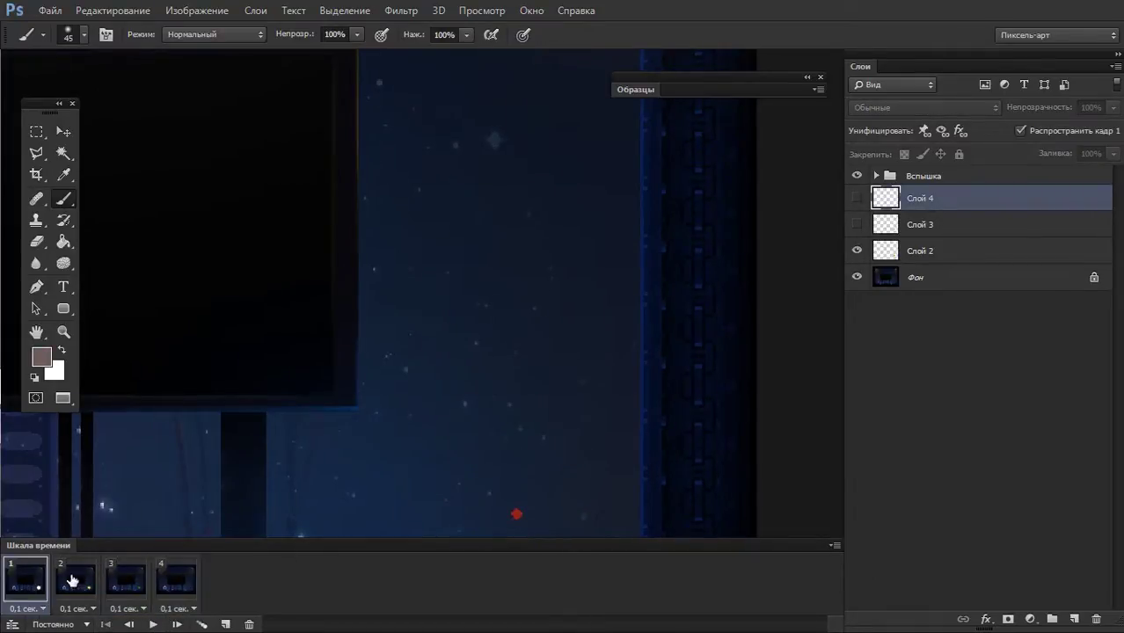
left_click(178, 588, "shift")
left_click(51, 587, "shift")
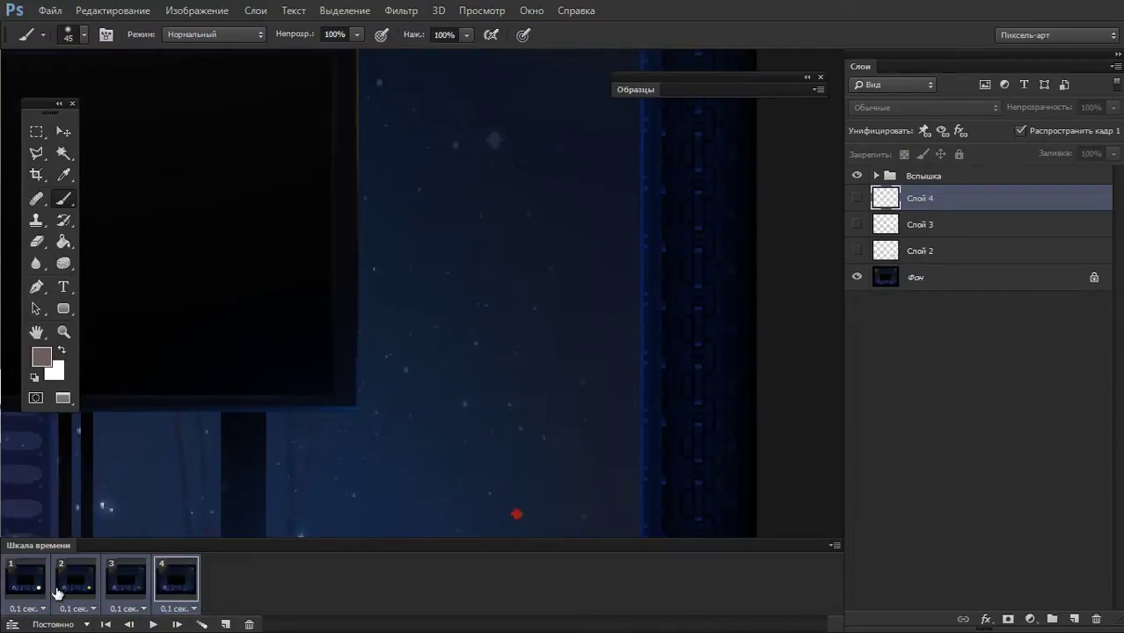
left_click(44, 609)
left_click(51, 416)
left_click(155, 623)
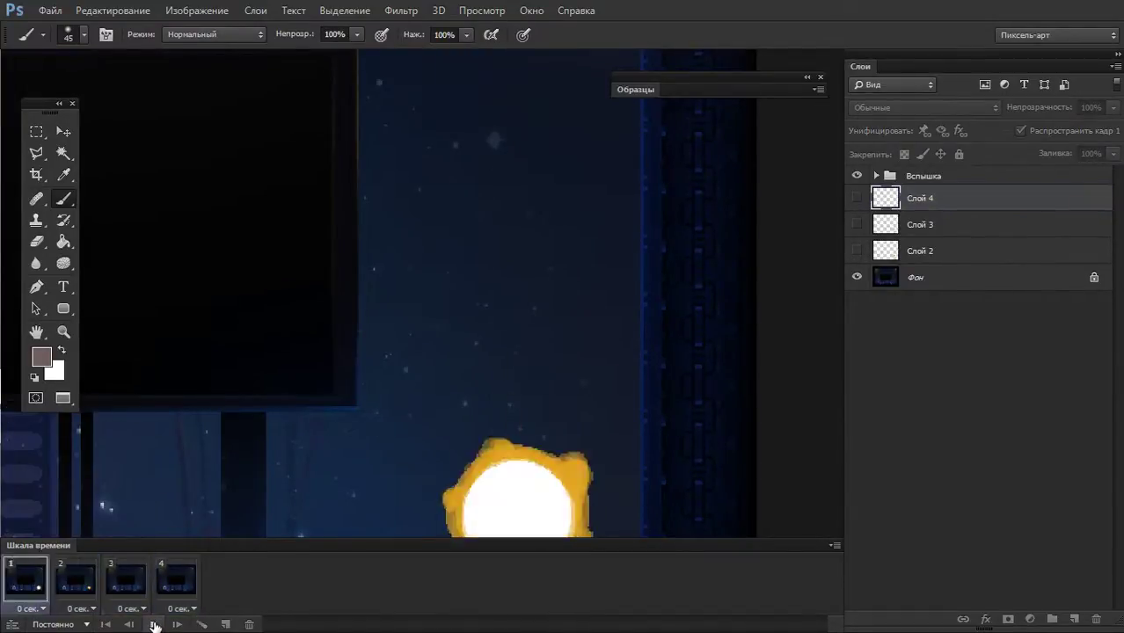
left_click(153, 623)
- Set looping to Однократно and play the animation through twice
left_click(68, 625)
left_click(62, 542)
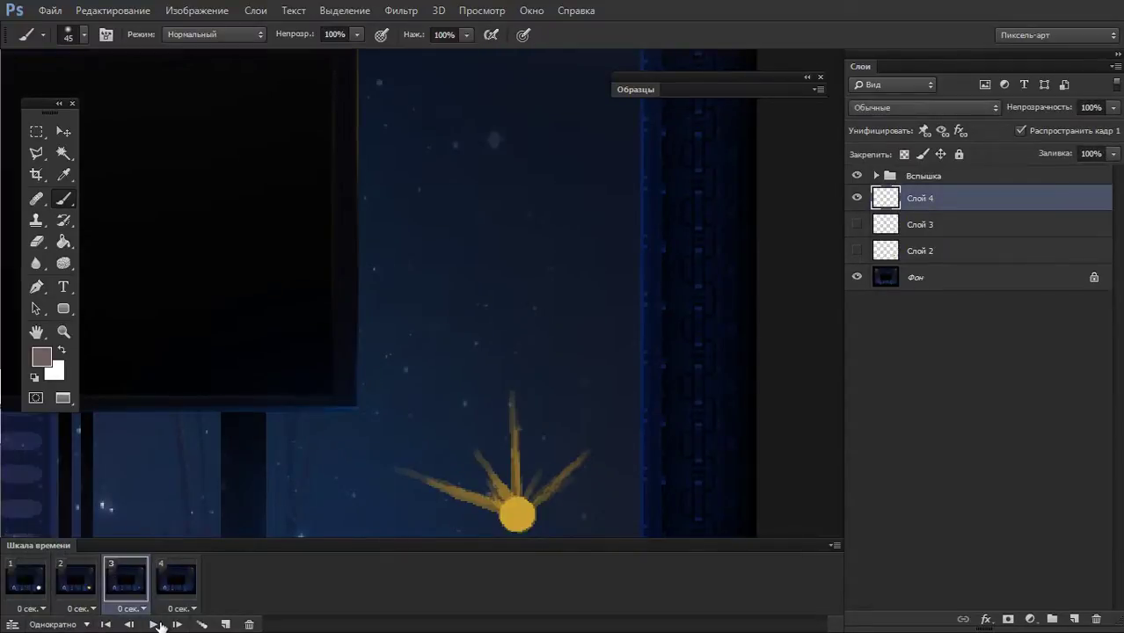
left_click(154, 624)
left_click(155, 625)
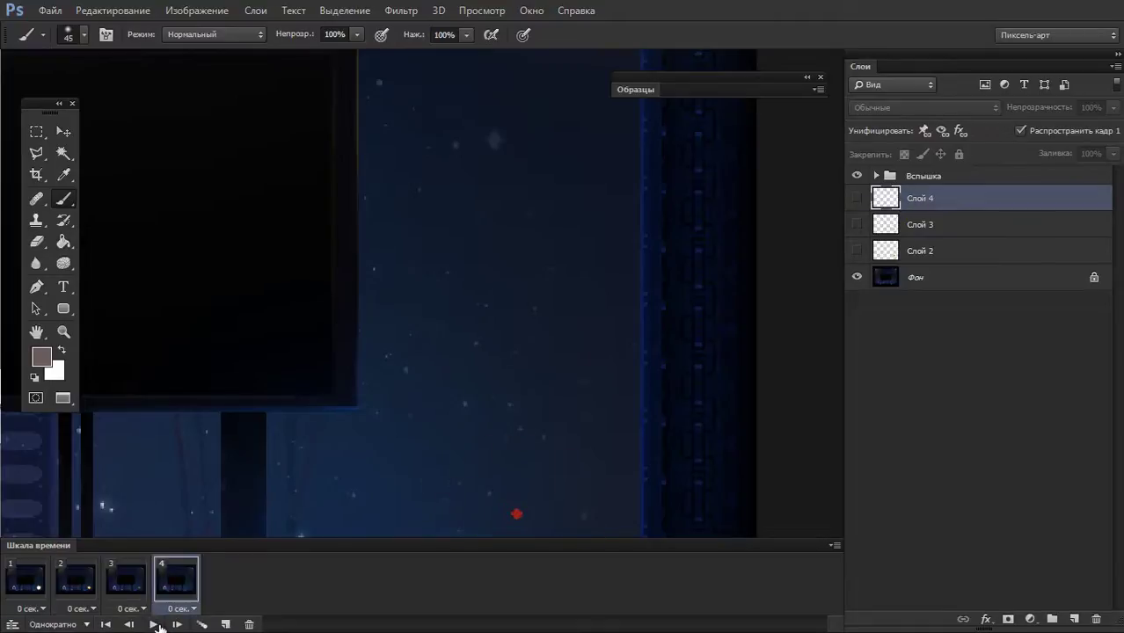
- Click through frames 1 to 4, then frames 1 and 2, ending on frame 3
left_click(24, 583)
left_click(71, 583)
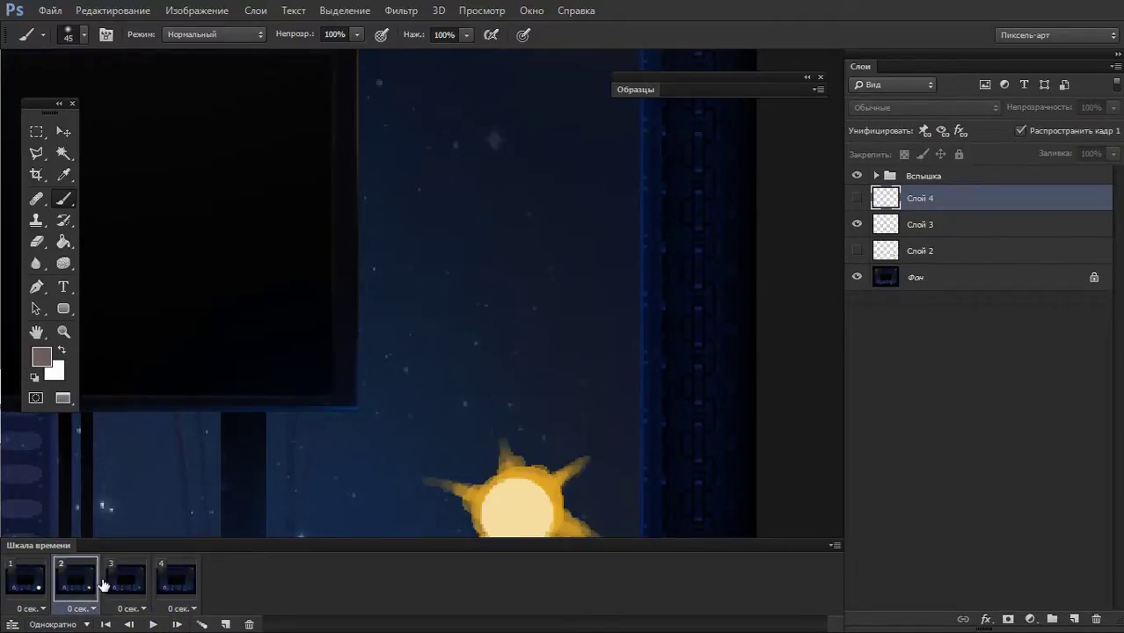
left_click(124, 583)
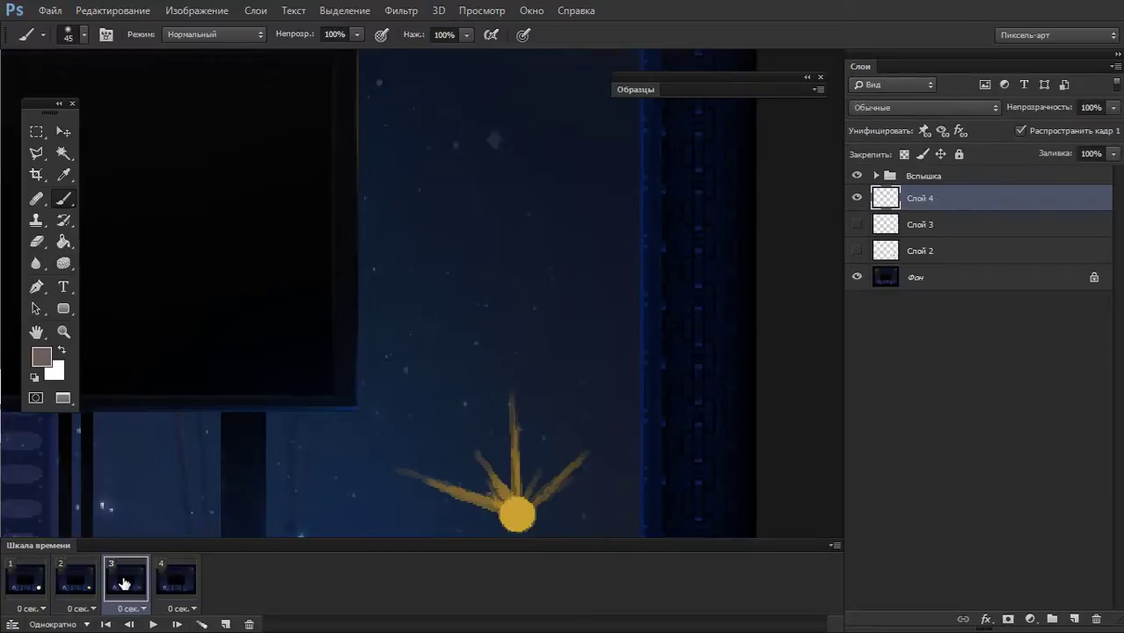
left_click(174, 584)
left_click(77, 583)
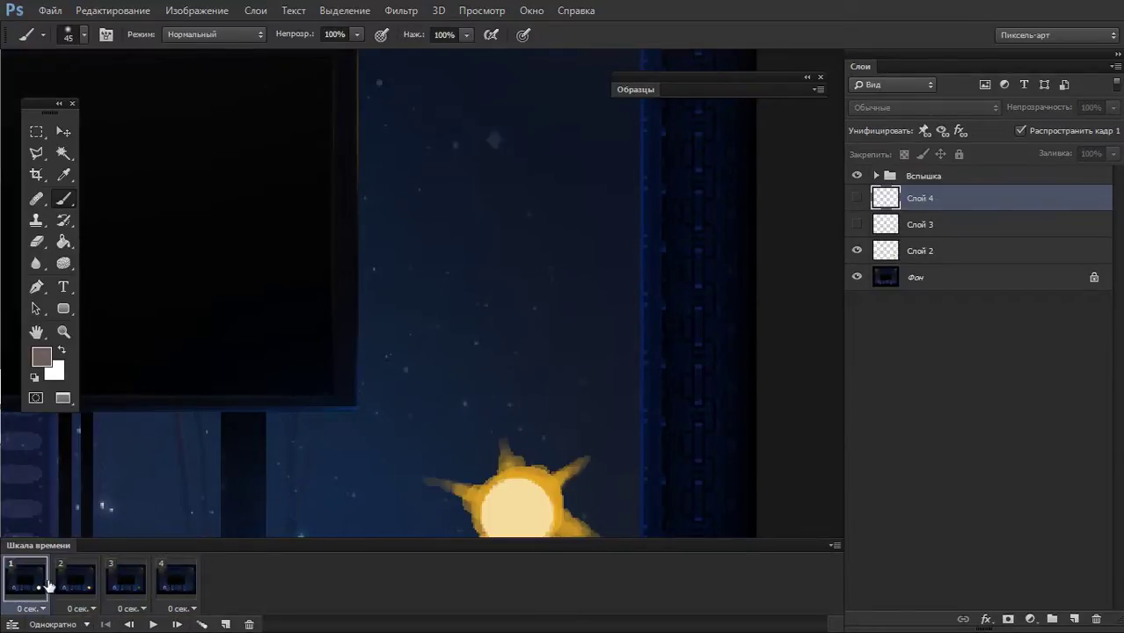
left_click(76, 585)
left_click(114, 587)
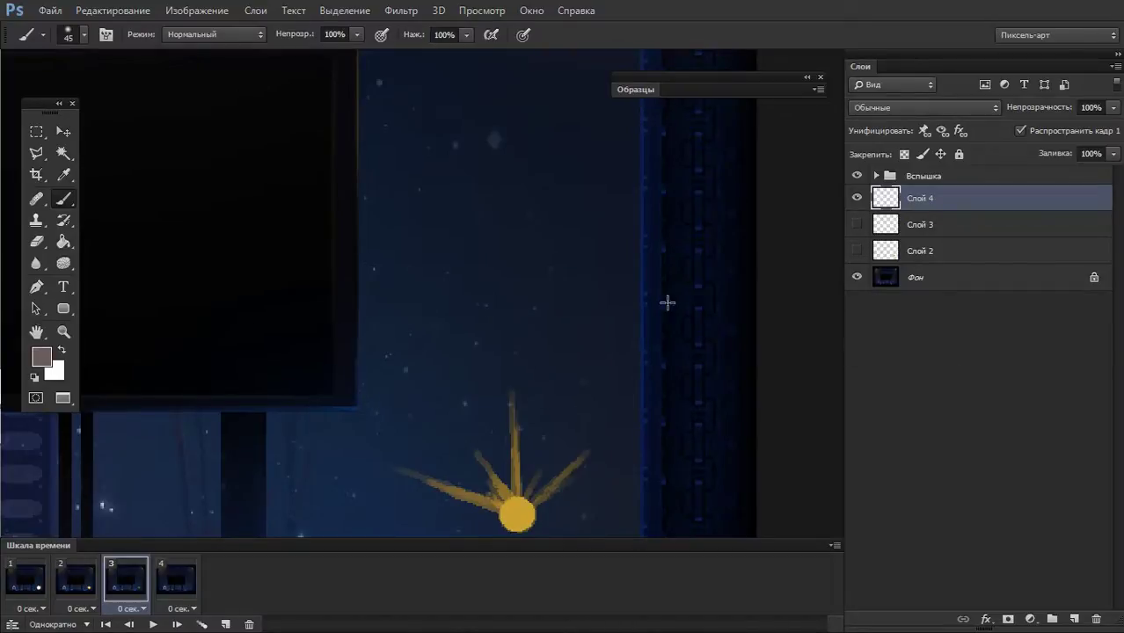
- Make white the Pencil's foreground colour, test and undo a stroke, toggling Слой 4 to compare
left_click(857, 198)
key("x")
key("shift+b")
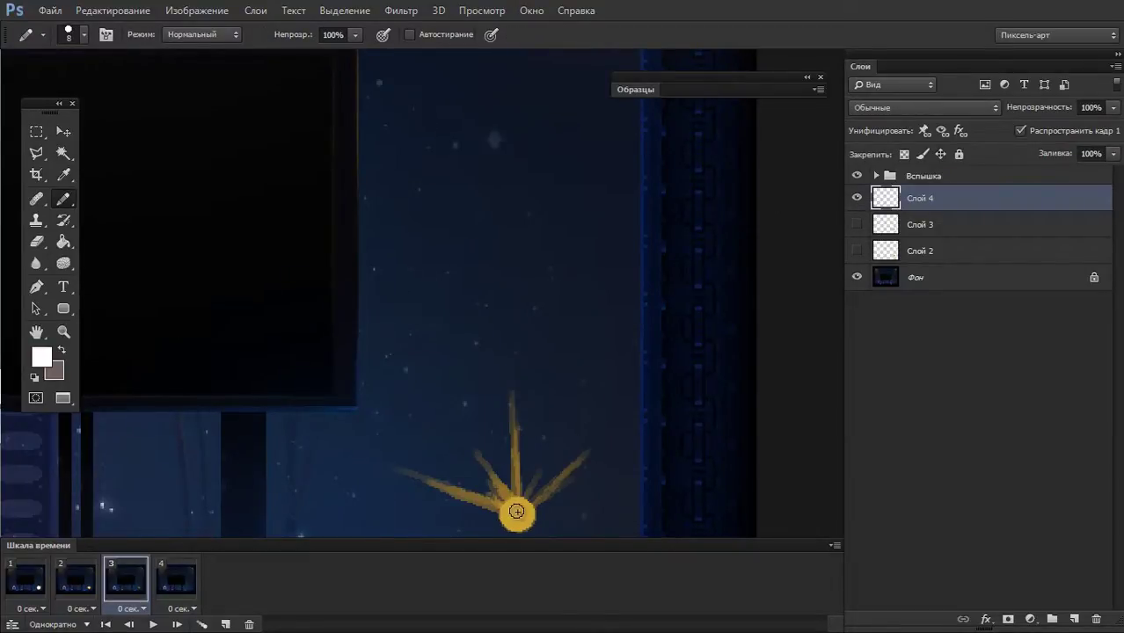
mouse_move(473, 275)
left_mouse_down()
mouse_move(131, 368)
mouse_move(120, 382)
left_mouse_up()
key("ctrl+z")
left_click(857, 197)
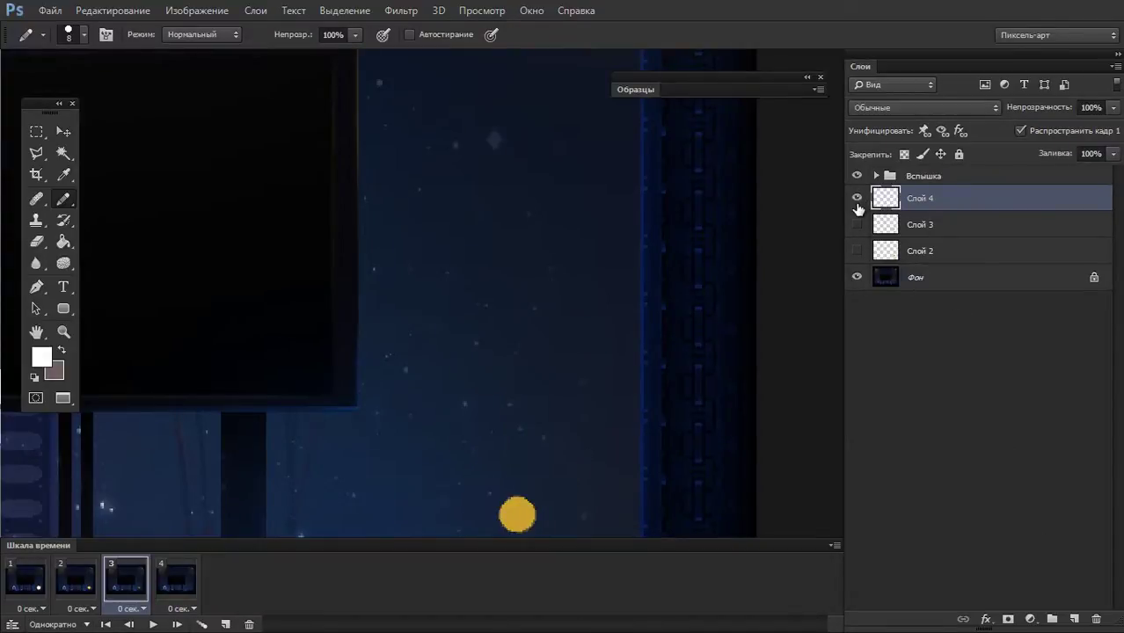
- Set the eraser brush size to 14 px
key("e")
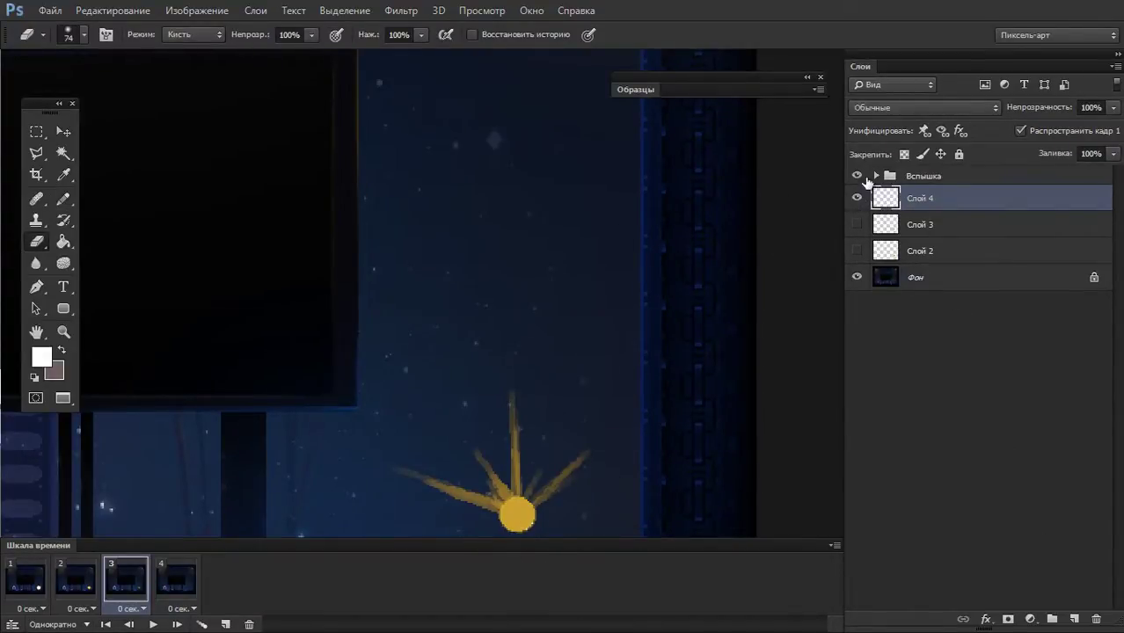
left_click(863, 175)
right_click(579, 404)
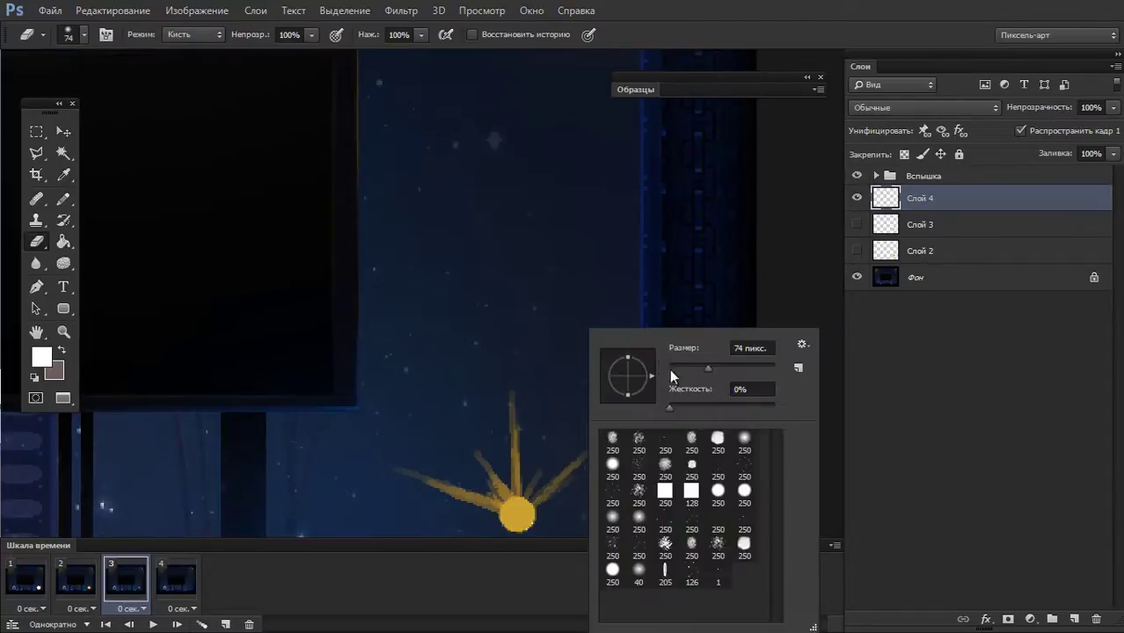
left_click(675, 369)
key("Return")
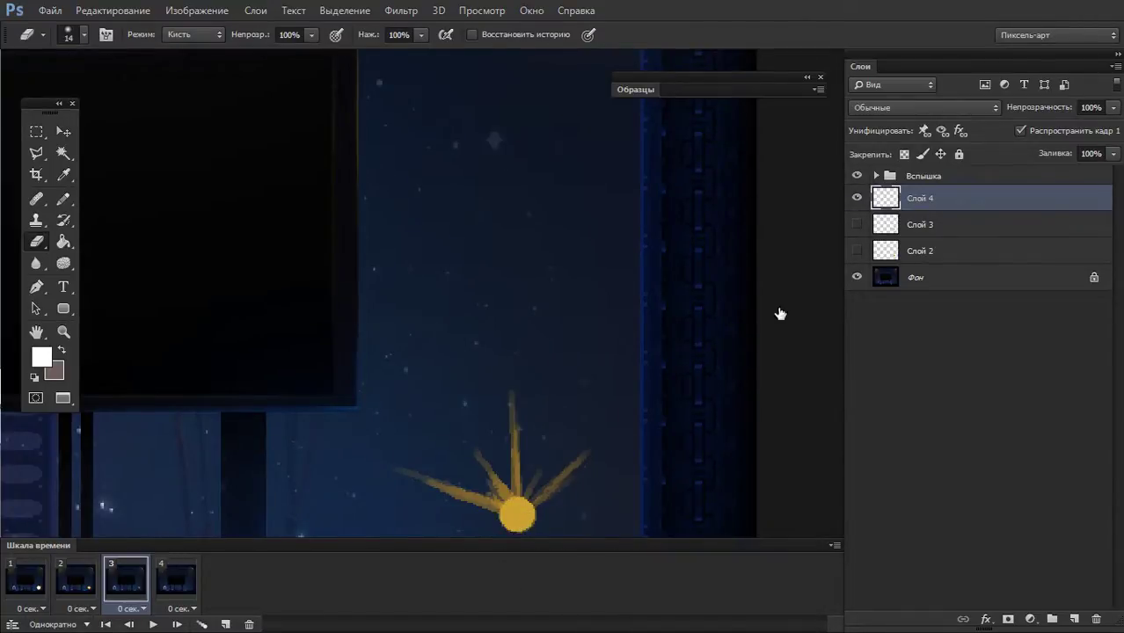
- Expand the Вспышка group and make the Слой 1 копия 2 flash layer visible
left_click(964, 180)
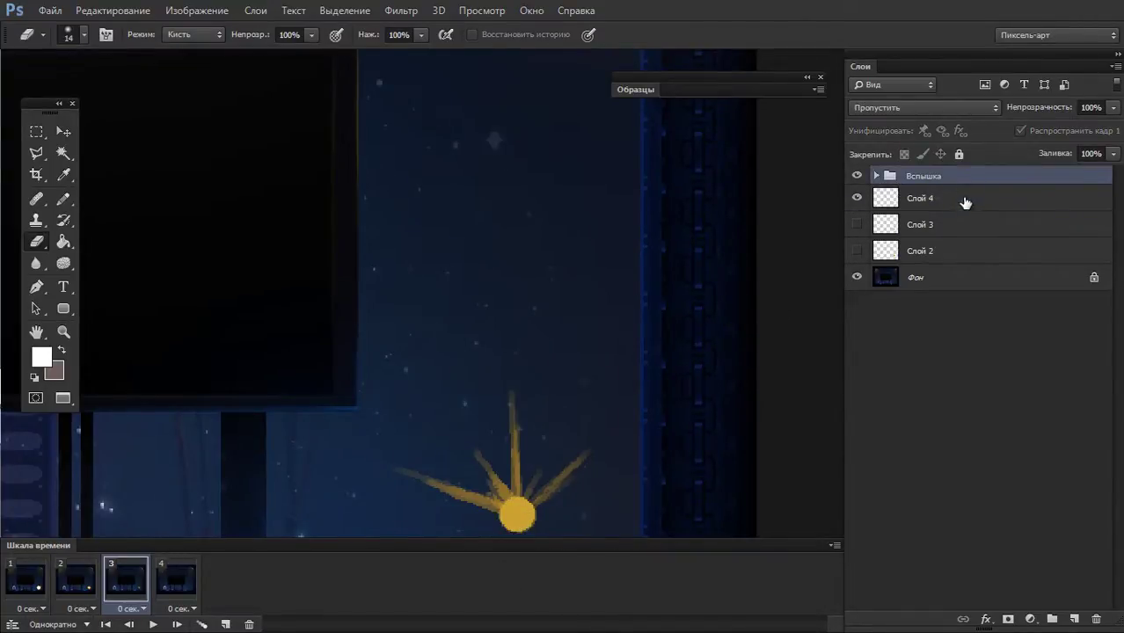
left_click(876, 176)
left_click(897, 222)
left_click(856, 225)
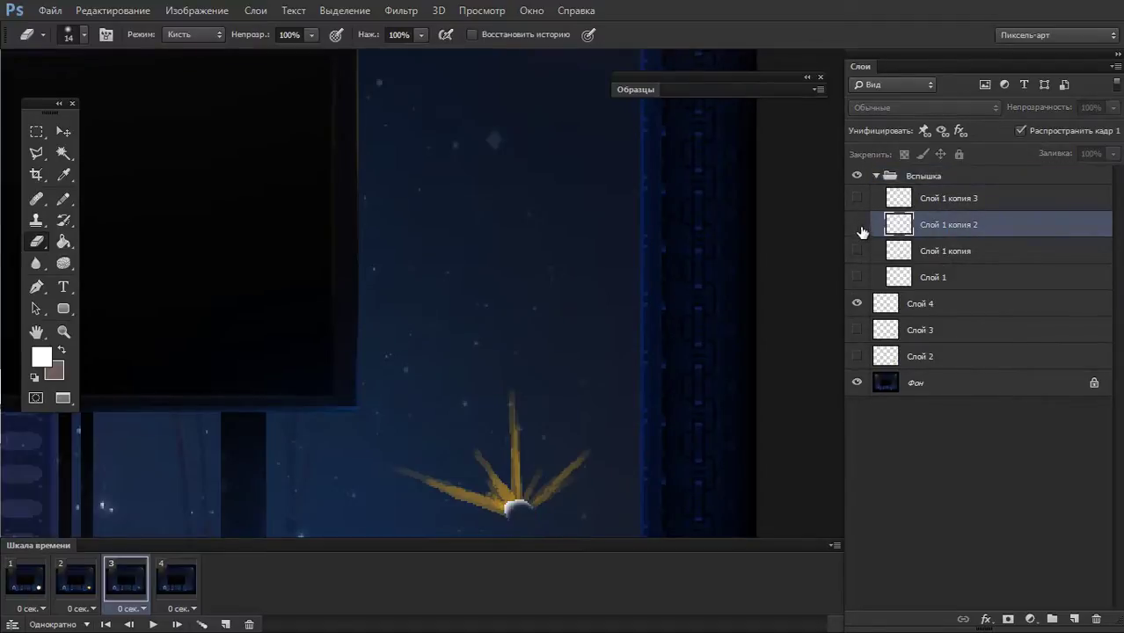
key("b")
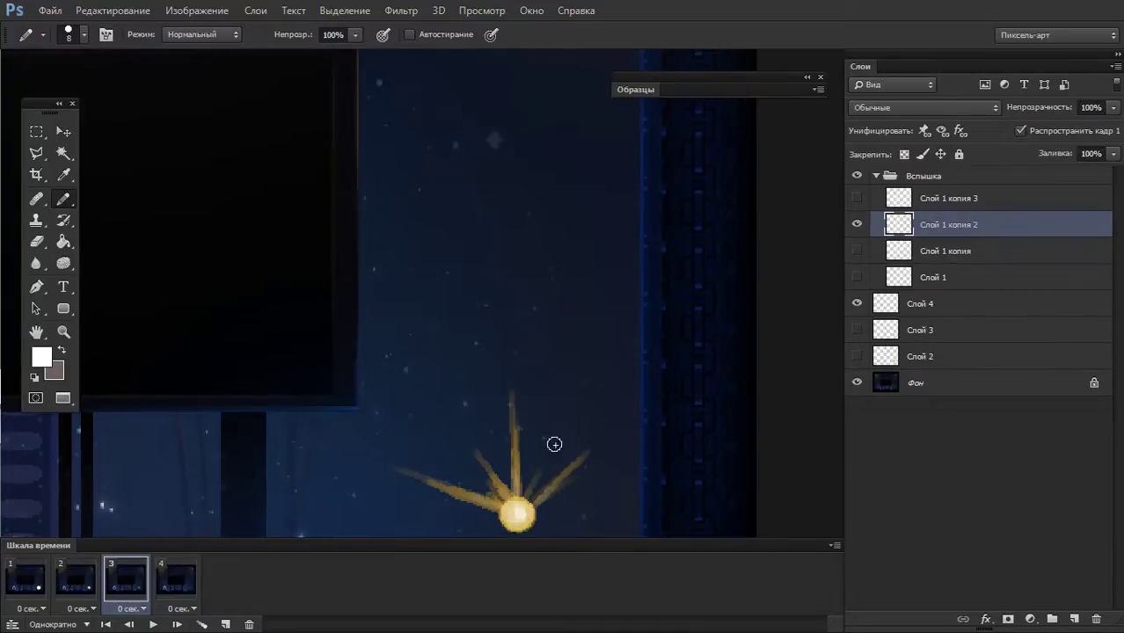
- Select the Слой 4 rays layer and sample the gold colour from the glowing core
left_click(898, 303)
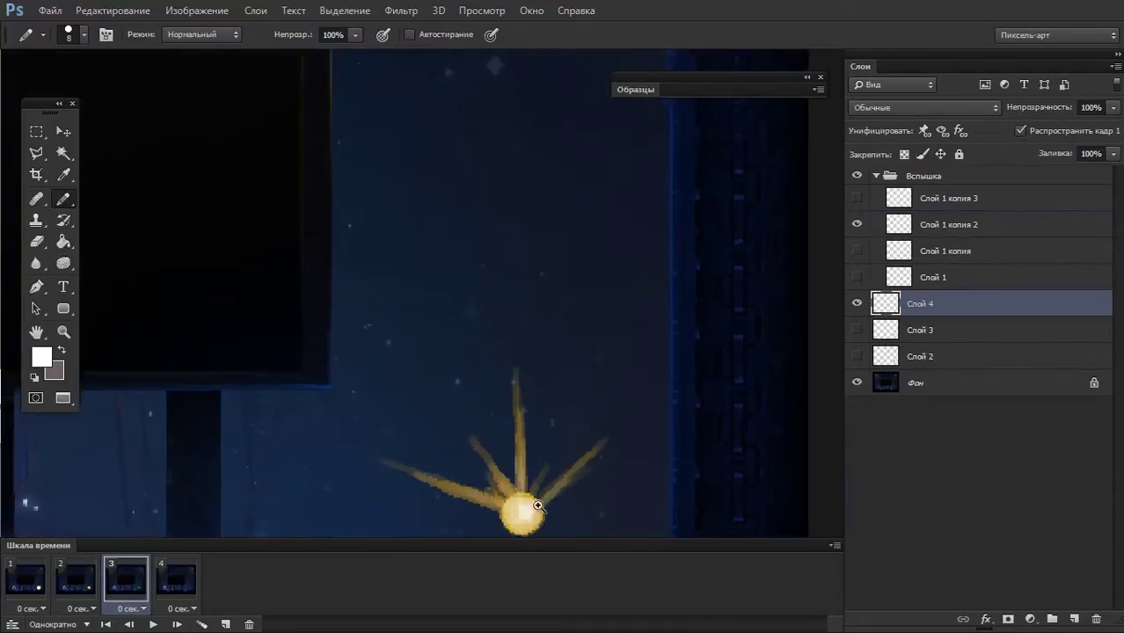
scroll(523, 512, "up", 3)
key("x")
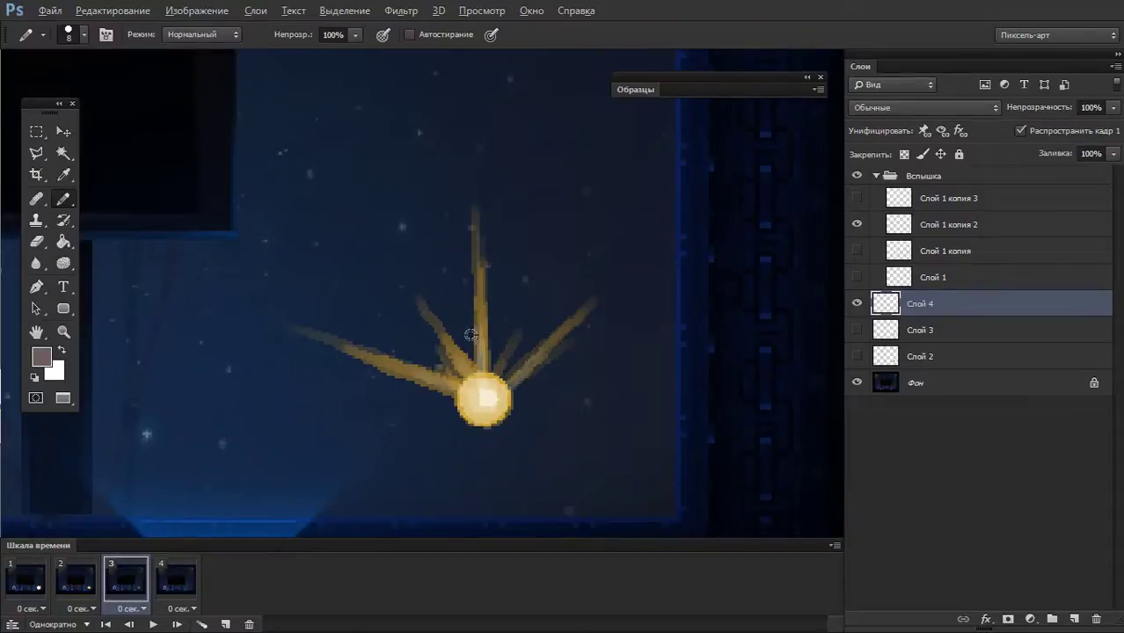
left_click(475, 396, "alt")
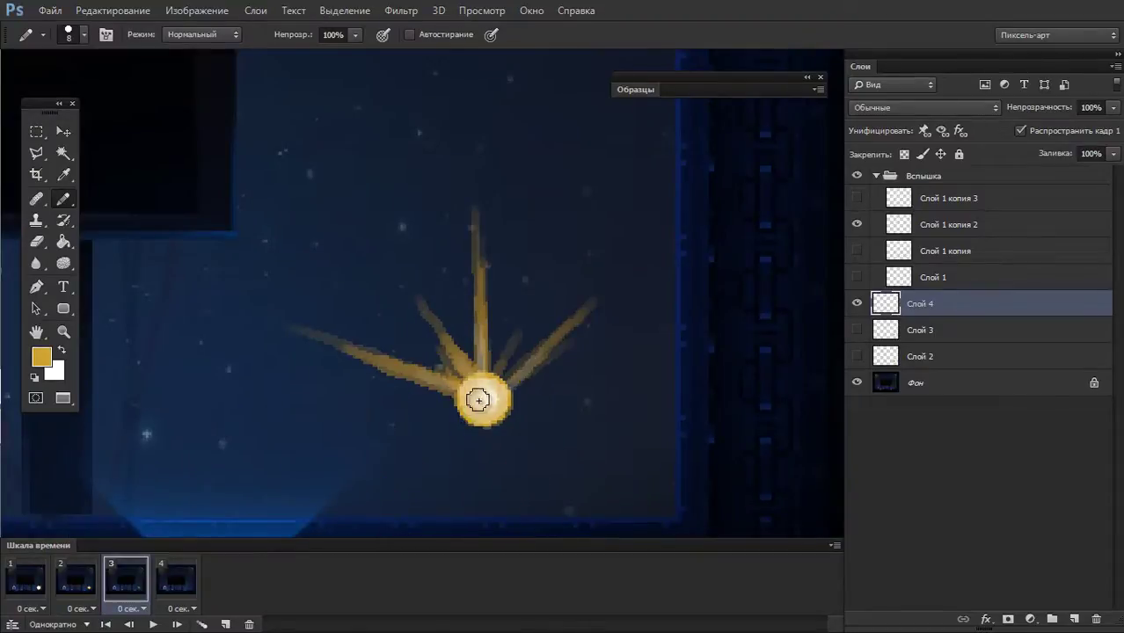
left_click(858, 304)
left_click(876, 175)
- Draw and undo trial gold rays left and right of the core
left_click_drag(454, 411, 253, 409)
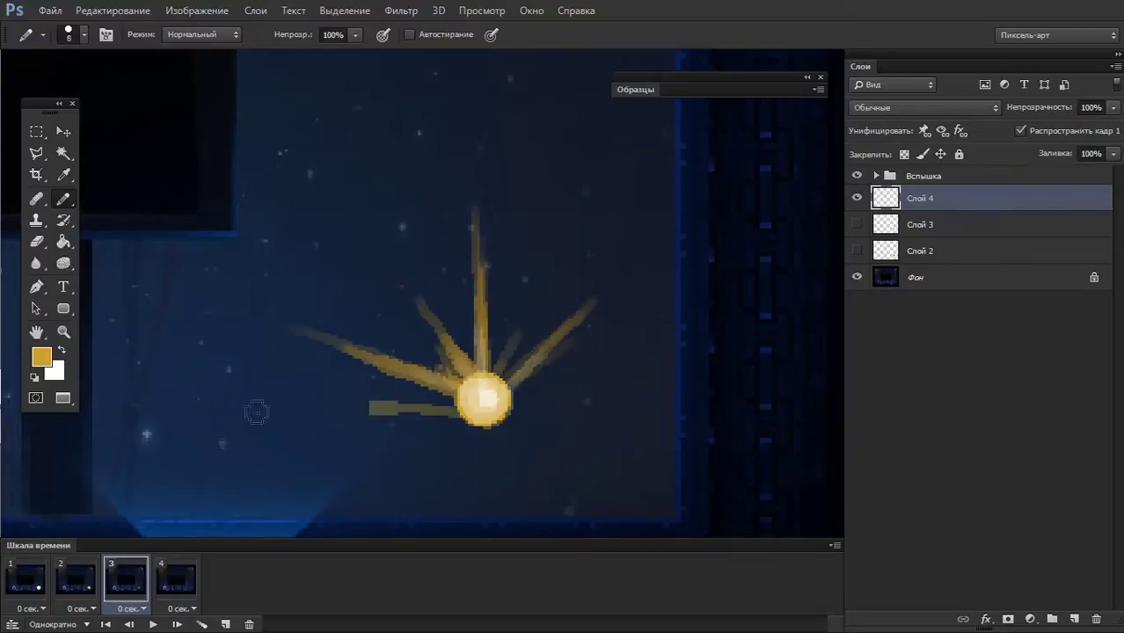
key("ctrl+z")
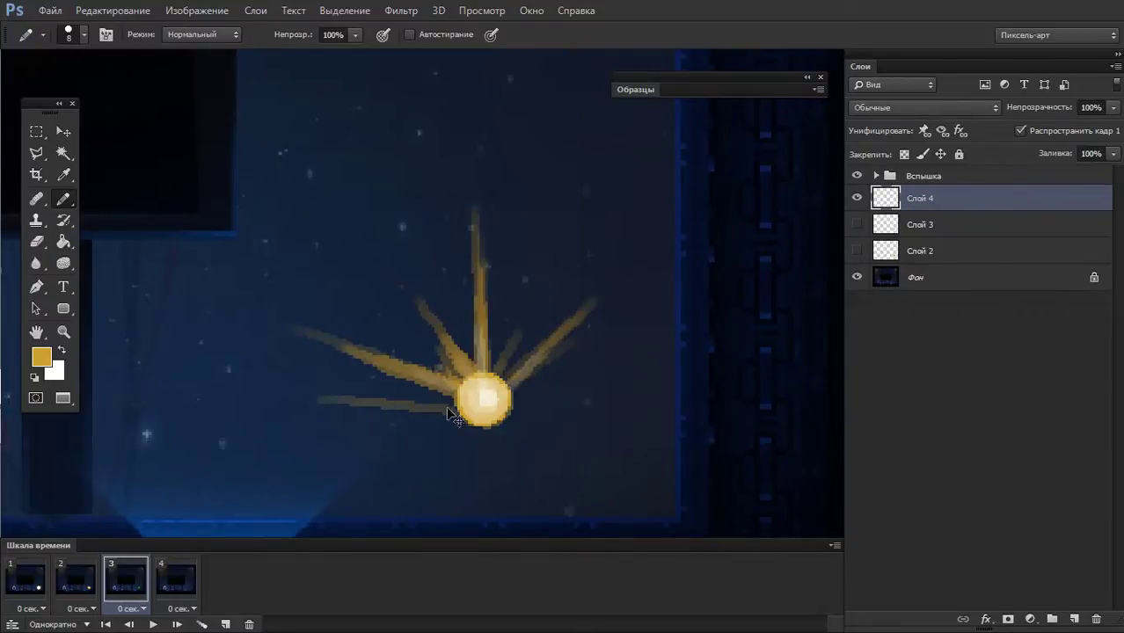
key("ctrl+z")
left_click_drag(452, 406, 299, 405)
key("ctrl+z")
left_click_drag(450, 408, 306, 408)
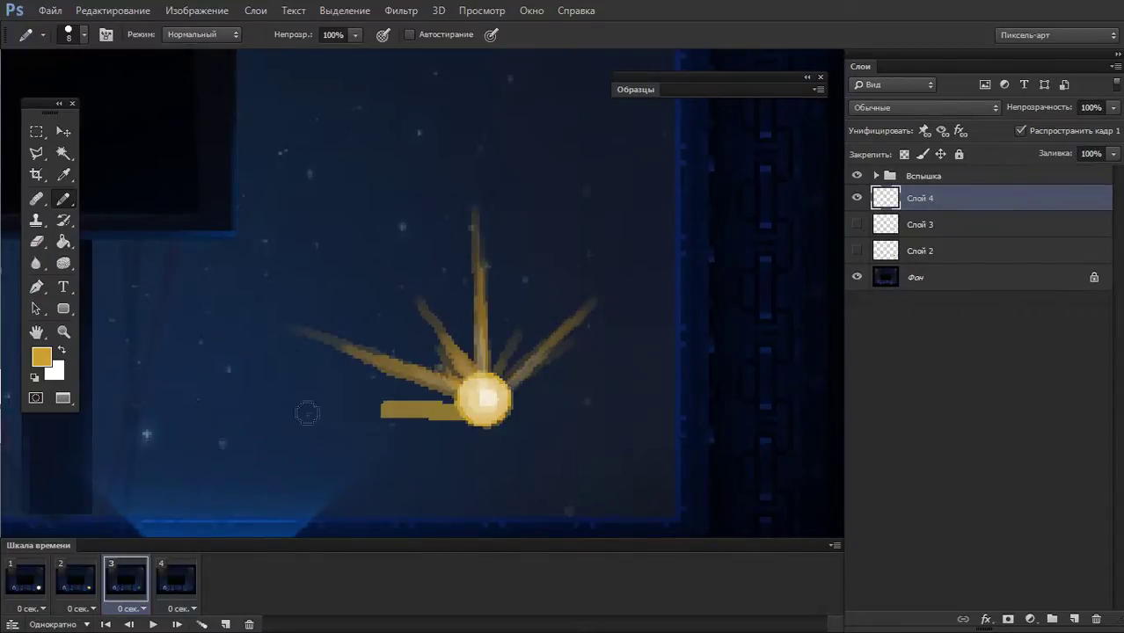
key("ctrl+z")
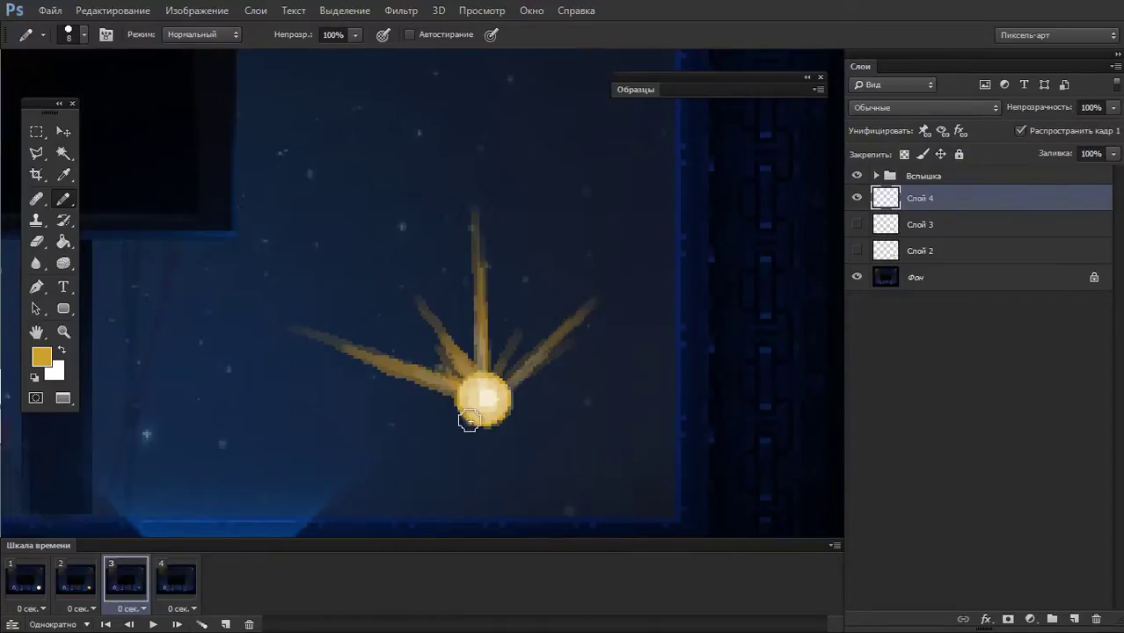
left_click_drag(467, 415, 282, 426)
key("ctrl+z")
left_click_drag(454, 409, 303, 423)
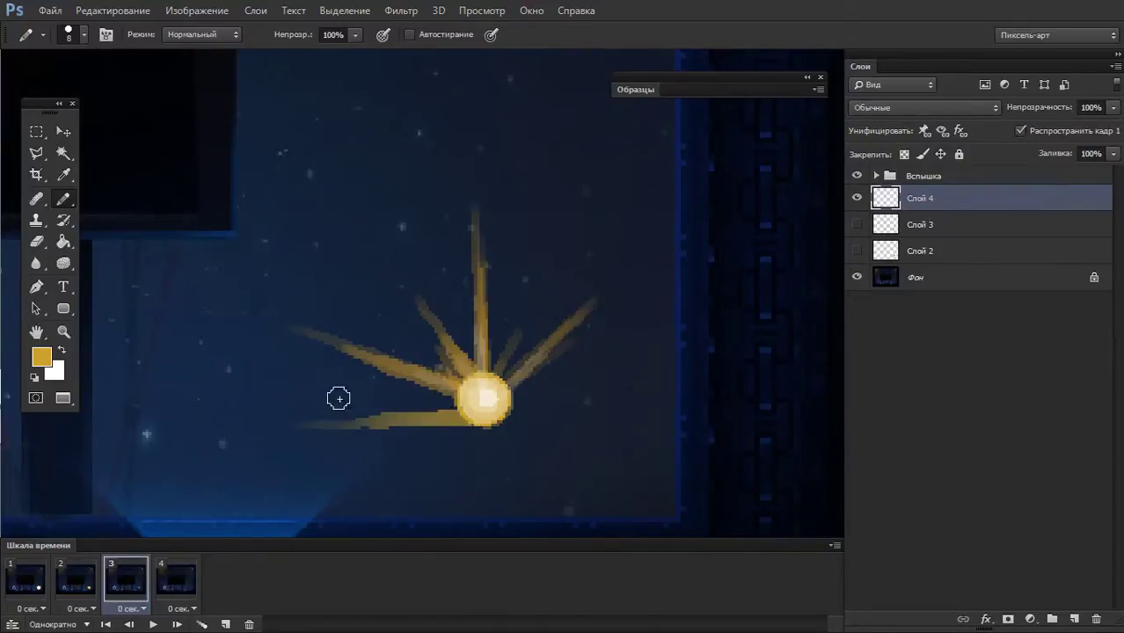
left_click_drag(478, 421, 626, 420)
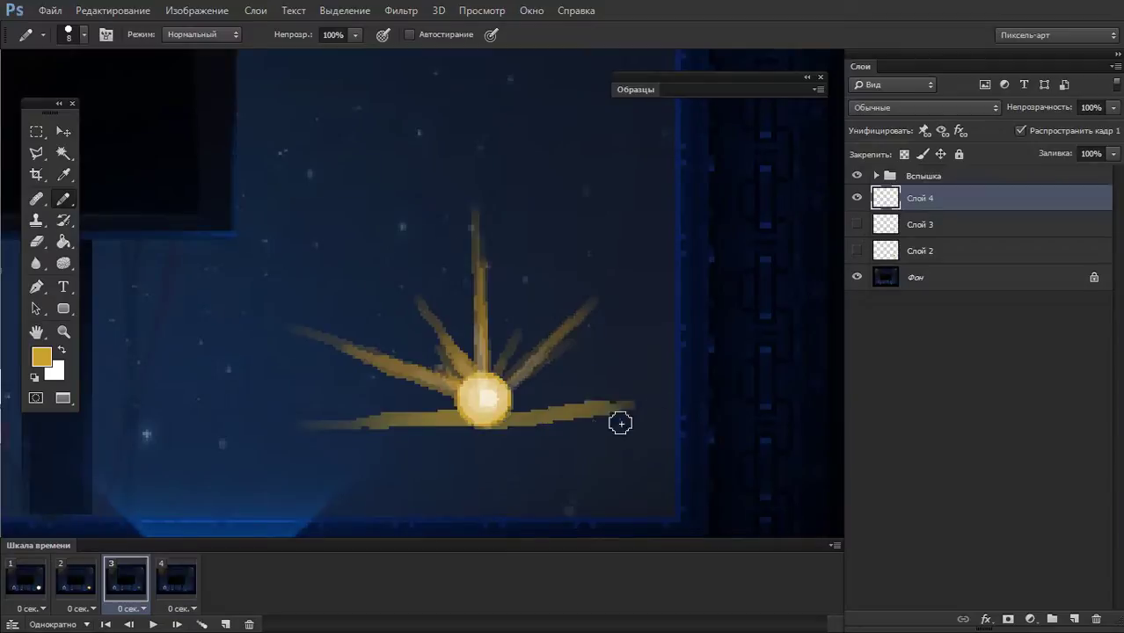
key("ctrl+z")
left_click_drag(482, 420, 649, 423)
key("ctrl+z")
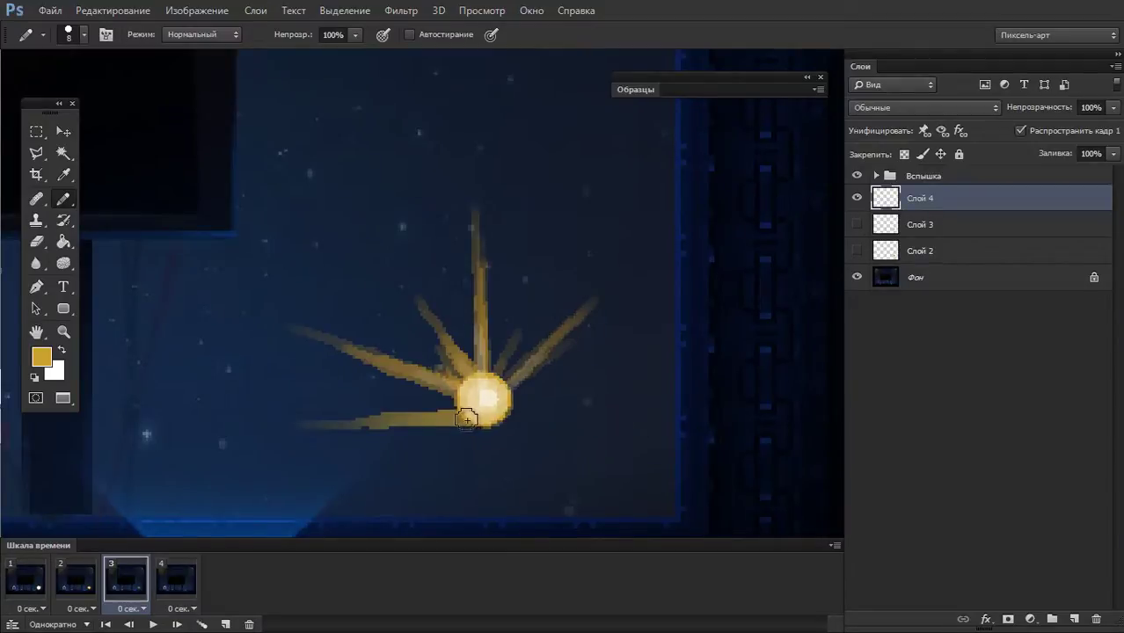
mouse_move(466, 417)
left_mouse_down()
mouse_move(842, 418)
mouse_move(49, 419)
left_mouse_up()
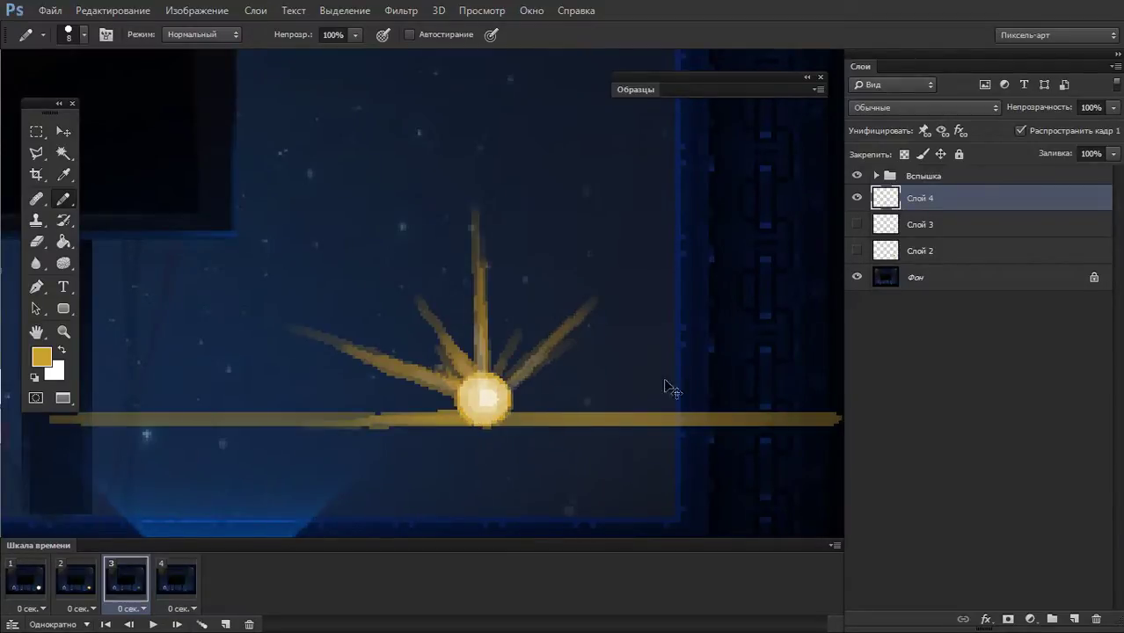
key("ctrl+alt+z")
key("ctrl+alt+z")
left_click_drag(470, 421, 673, 422)
key("ctrl+z")
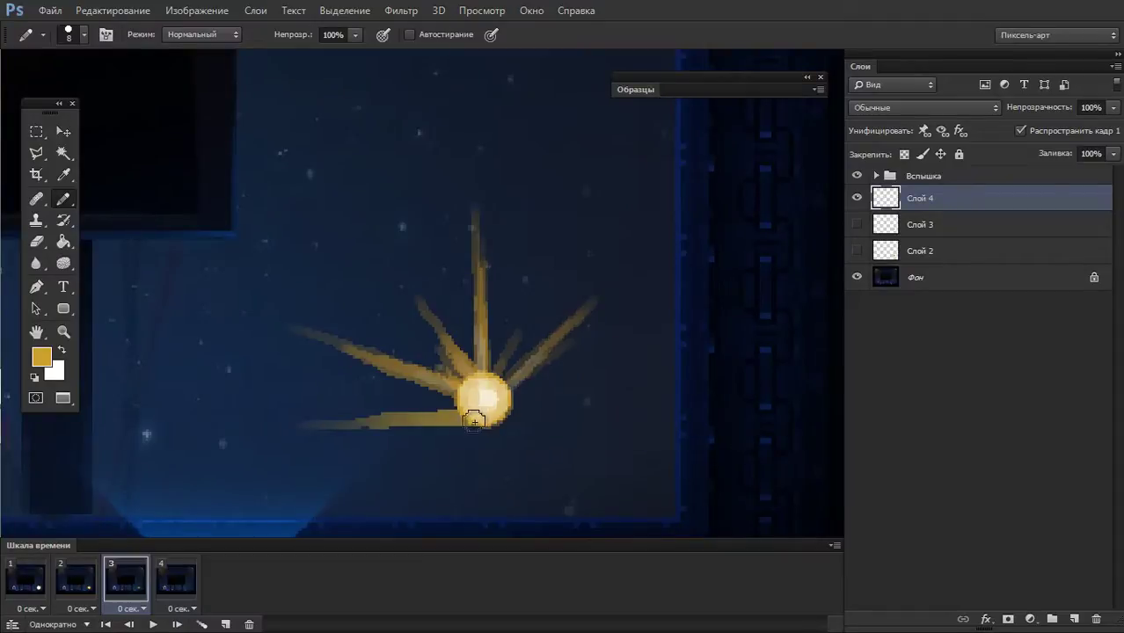
left_click_drag(479, 420, 616, 422)
key("ctrl+z")
key("ctrl+alt+z")
left_click_drag(482, 420, 605, 423)
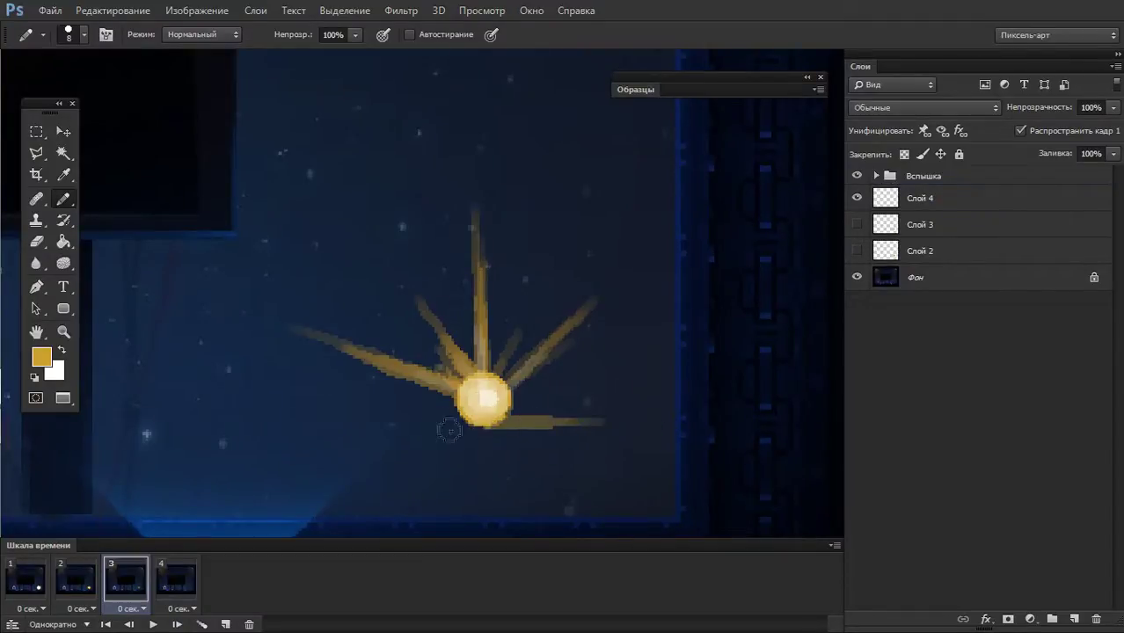
left_click_drag(466, 422, 343, 422)
key("ctrl+z")
left_click_drag(493, 422, 438, 422)
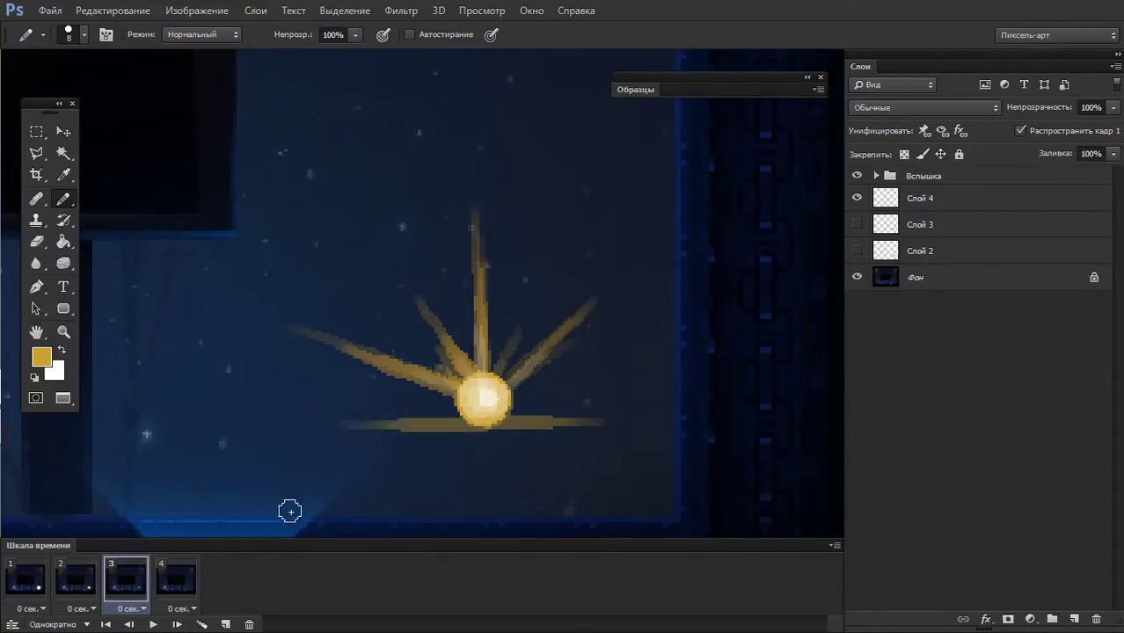
- Try more lower-left and long rays, undo them, then paint gold around the core with a smaller brush
left_click_drag(485, 456, 392, 469)
mouse_move(474, 461)
left_mouse_down()
mouse_move(482, 432)
mouse_move(378, 433)
left_mouse_up()
key("ctrl+z")
key("ctrl+z")
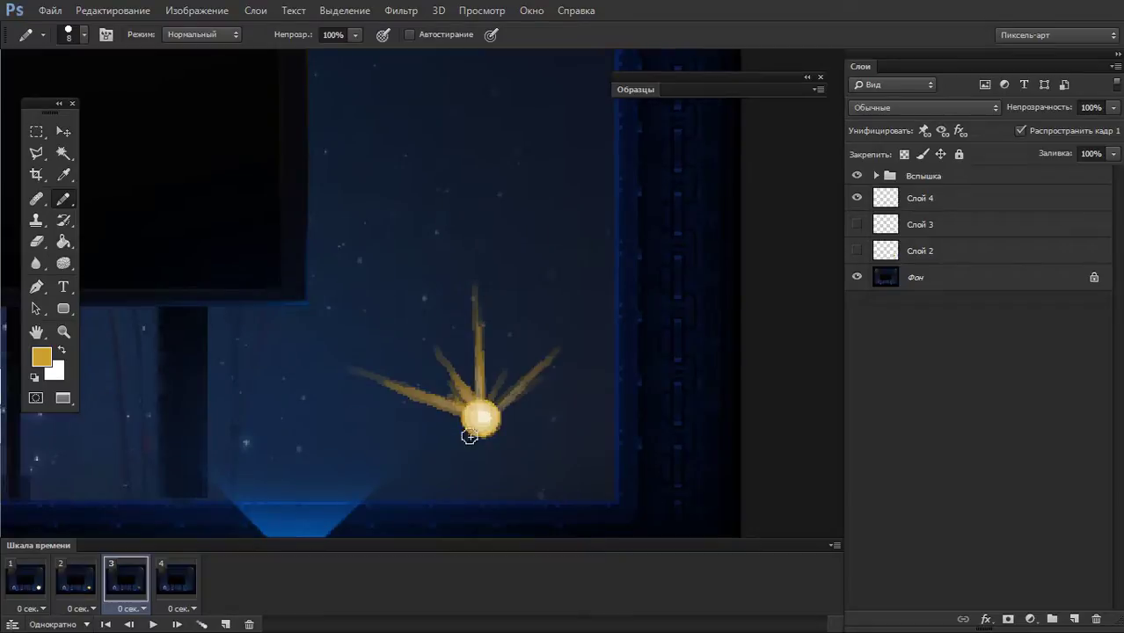
left_click_drag(450, 430, 390, 427)
key("ctrl+z")
left_click_drag(464, 431, 380, 435)
key("ctrl+z")
left_click_drag(453, 433, 380, 435)
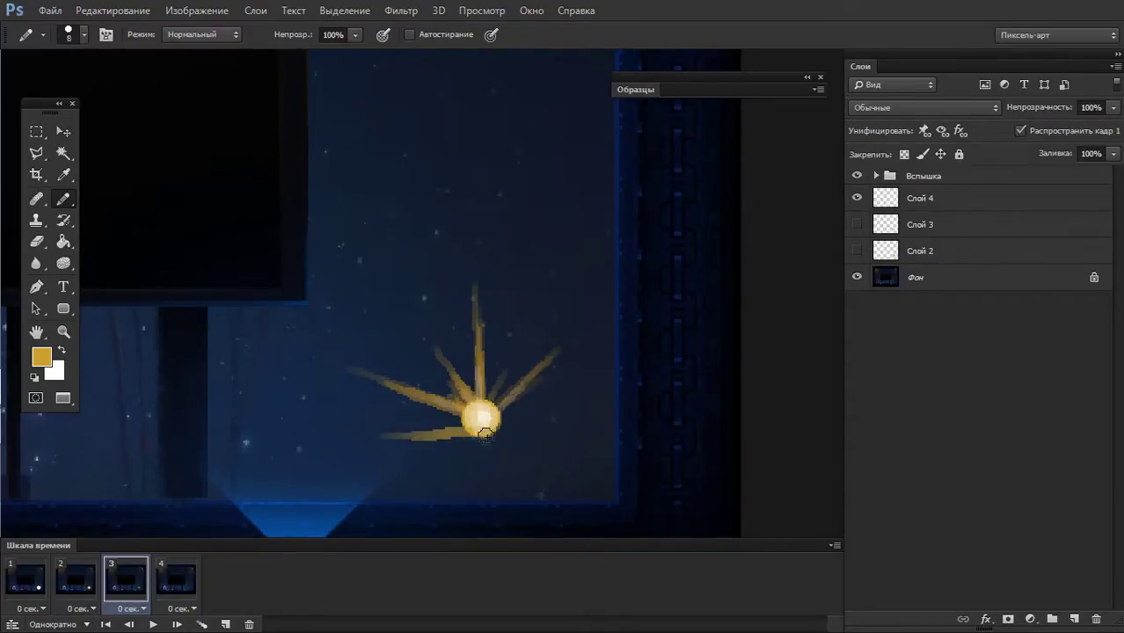
left_click_drag(479, 431, 566, 431)
key("ctrl+z")
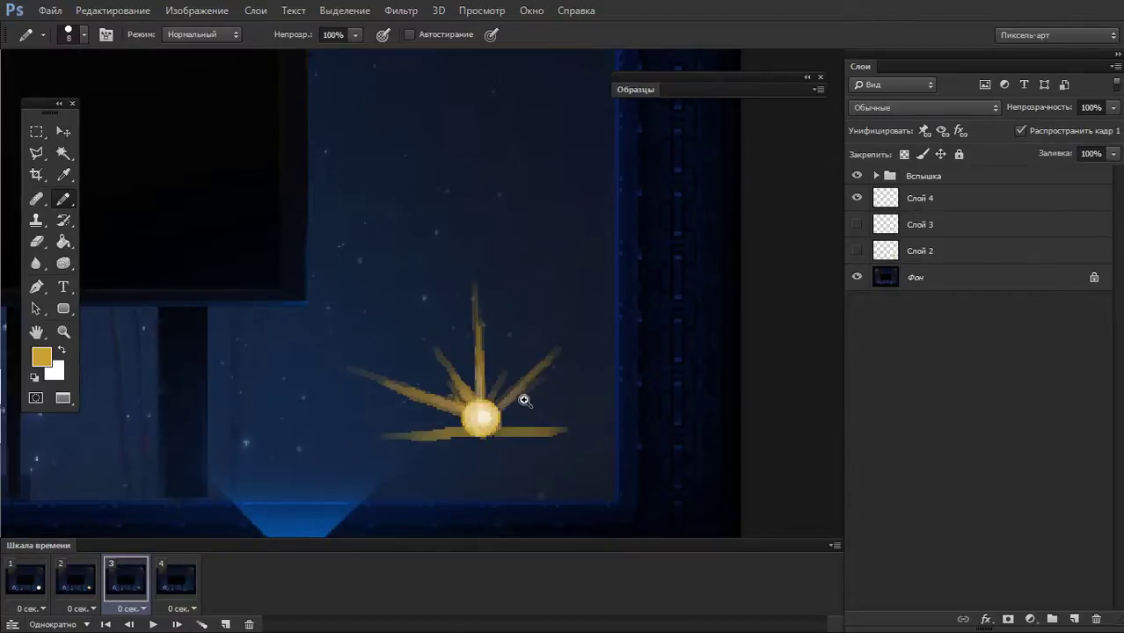
scroll(522, 394, "down", 3)
scroll(459, 392, "up", 3)
left_click_drag(445, 433, 236, 401)
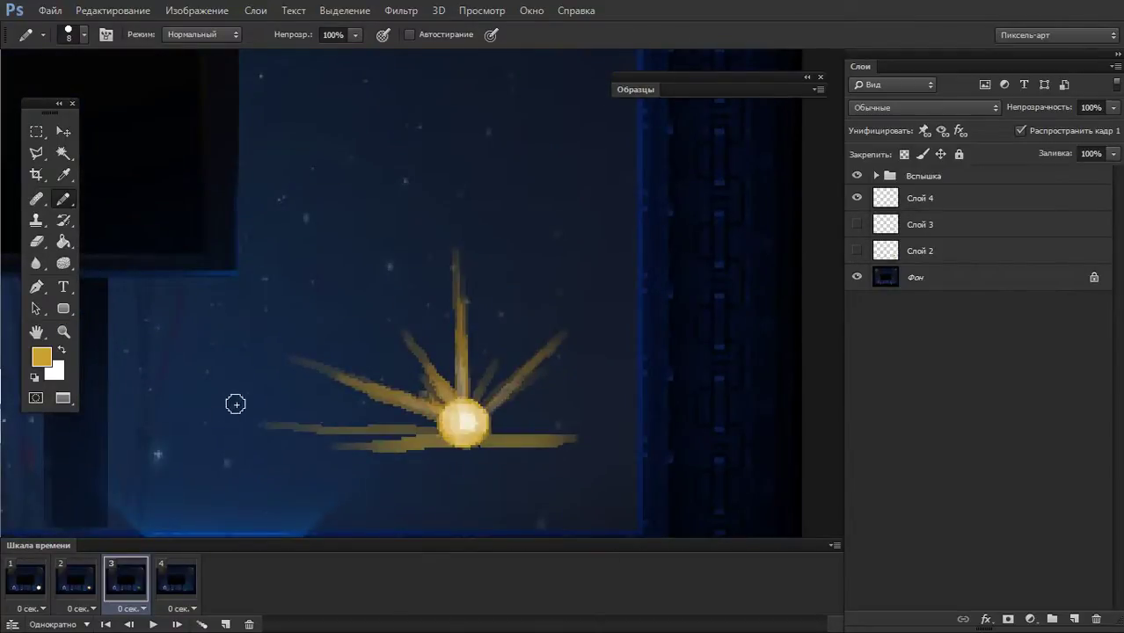
key("ctrl+z")
left_click_drag(446, 427, 241, 400)
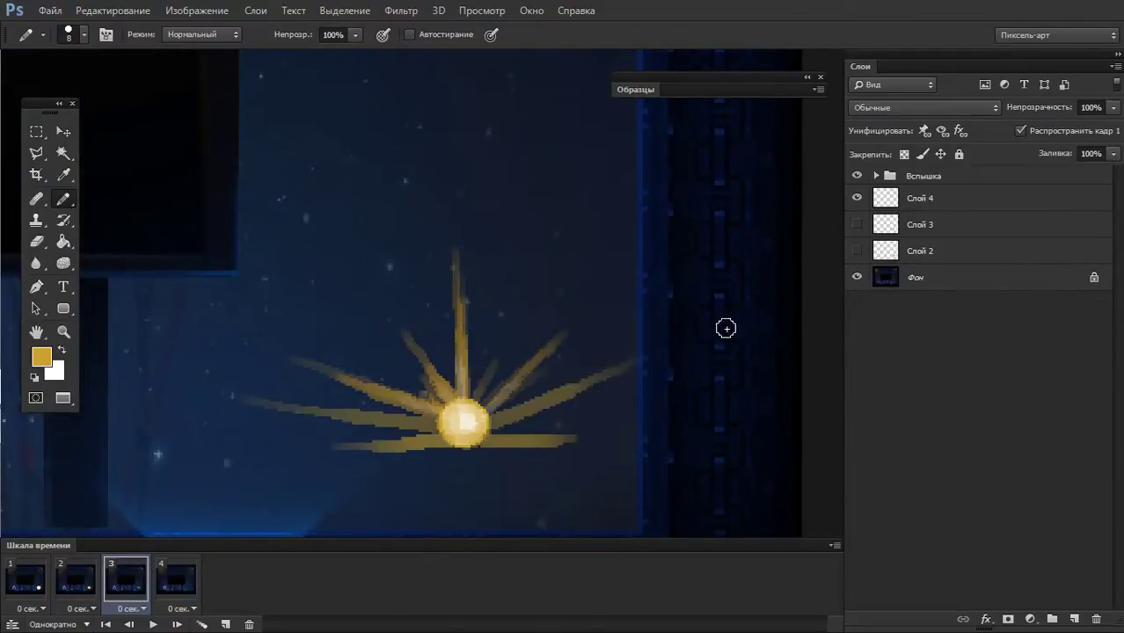
key("ctrl+alt+z")
key("ctrl+alt+z")
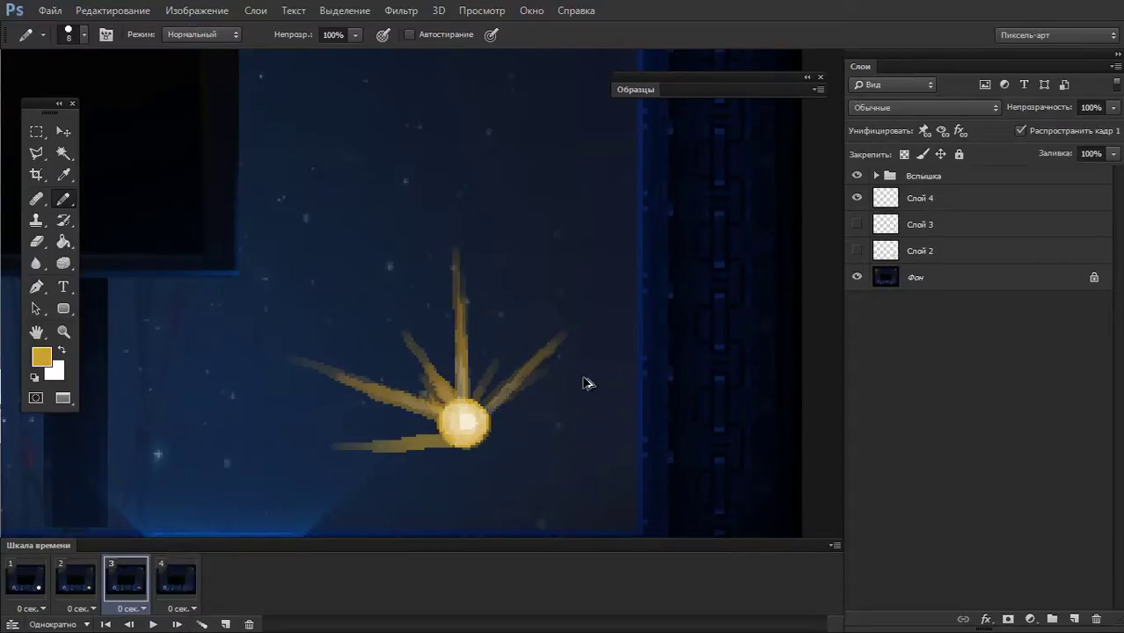
key("ctrl+alt+z")
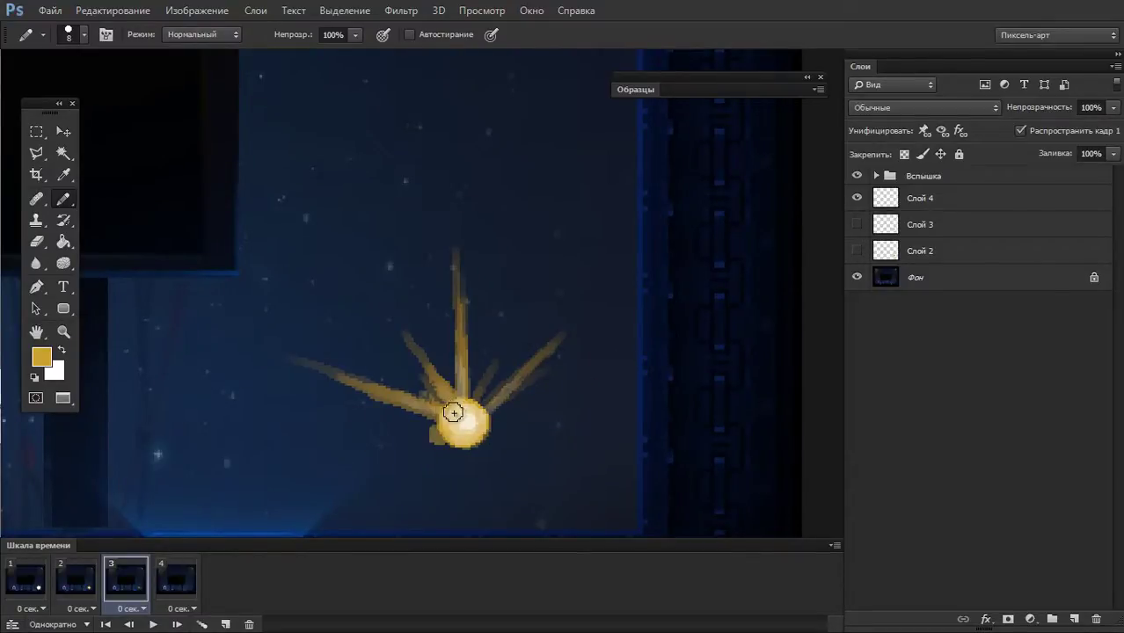
key("bracketleft")
key("bracketleft")
key("bracketleft")
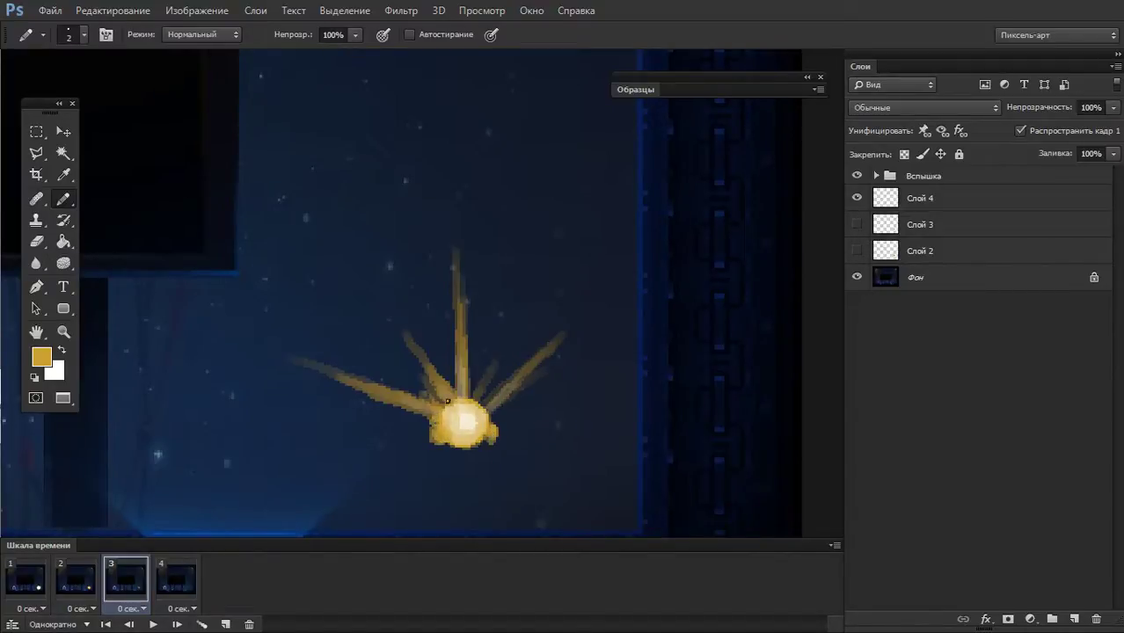
left_click_drag(471, 395, 486, 370)
- Toggle Слой 1 копия 2 visibility in the Вспышка group, then select Слой 4
left_click(877, 177)
left_click(876, 177)
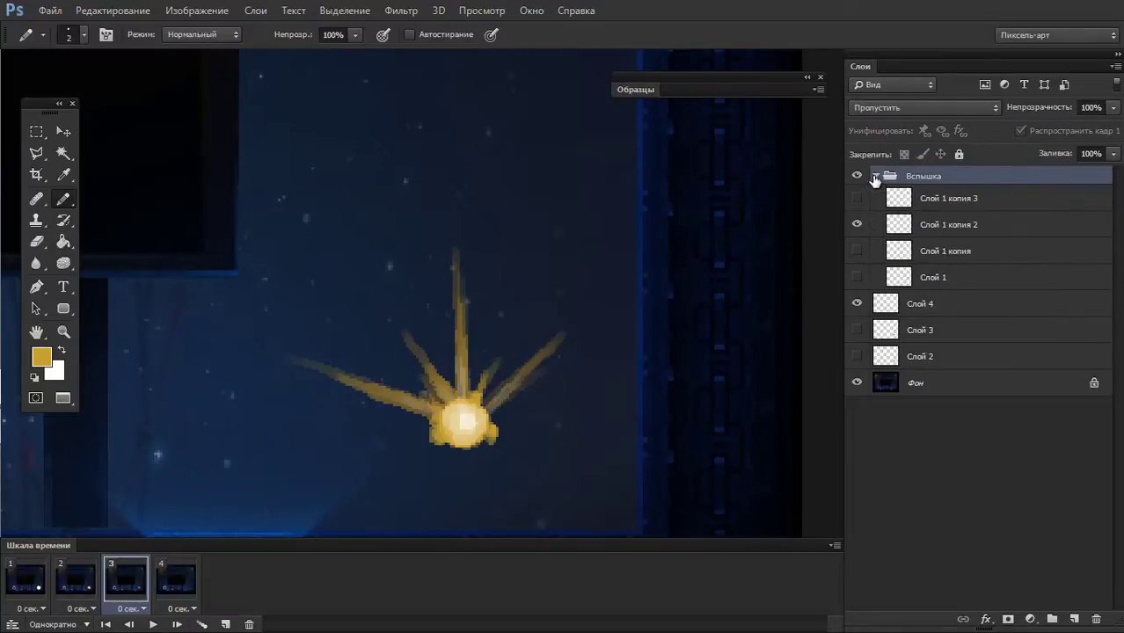
left_click(857, 225)
left_click(857, 224)
left_click(879, 226)
left_click(875, 179)
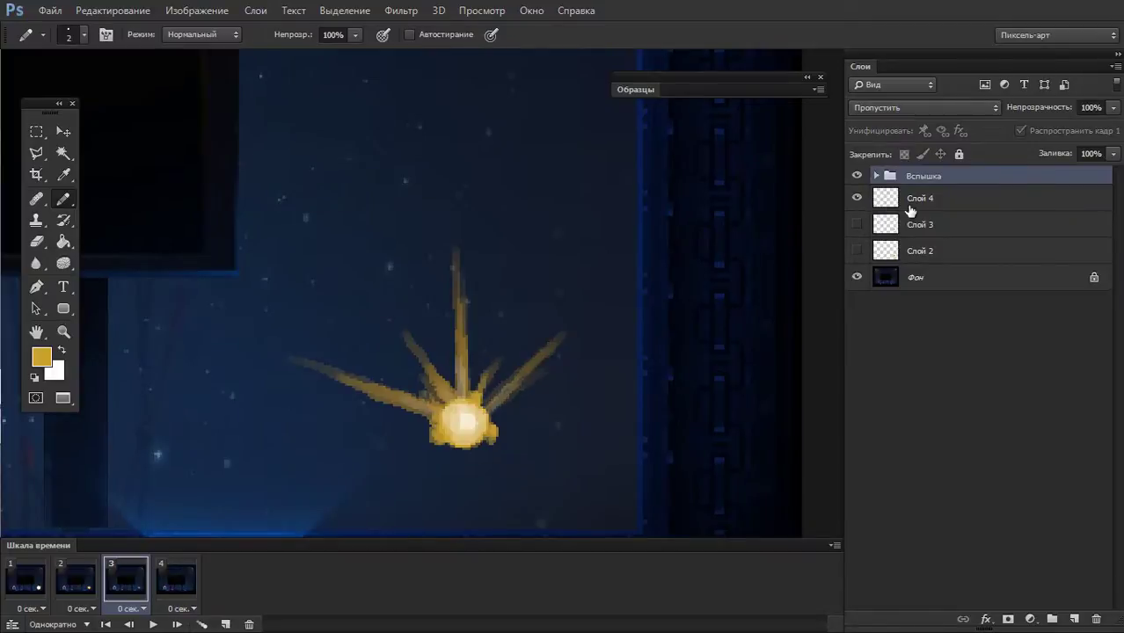
left_click(909, 207)
- Go to frame 4 and play the explosion animation
left_click(180, 585)
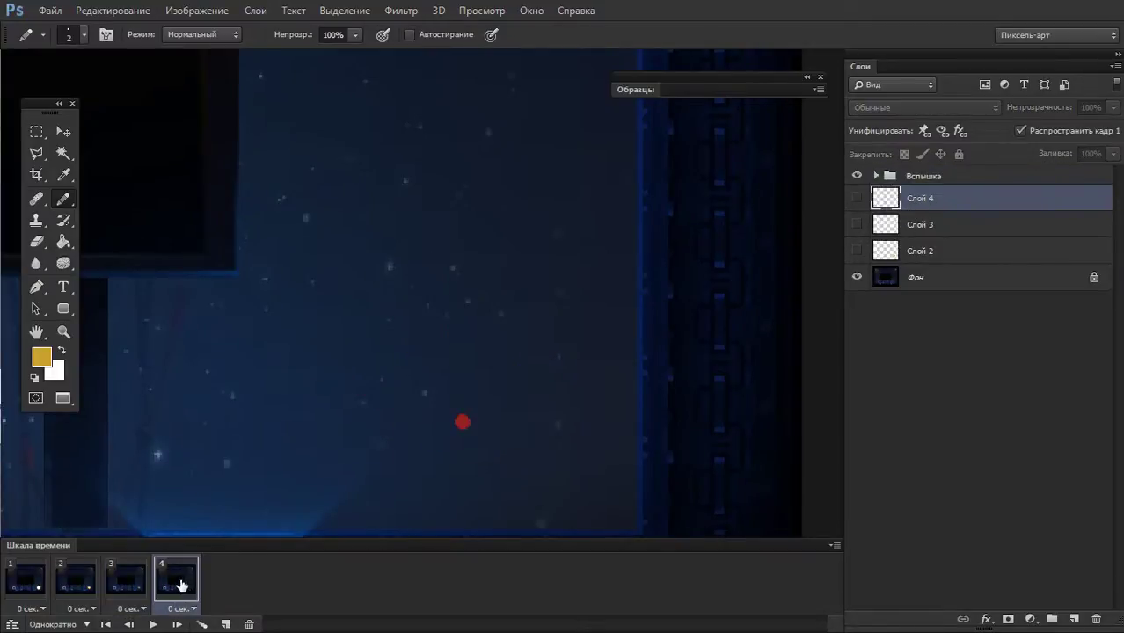
left_click(153, 625)
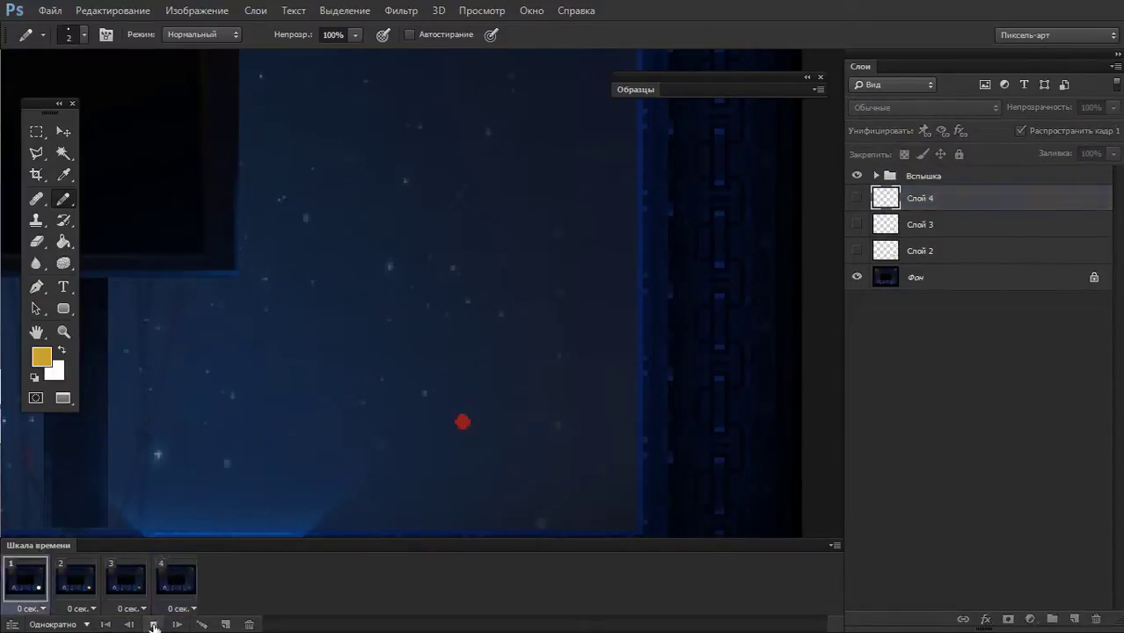
left_click(156, 623)
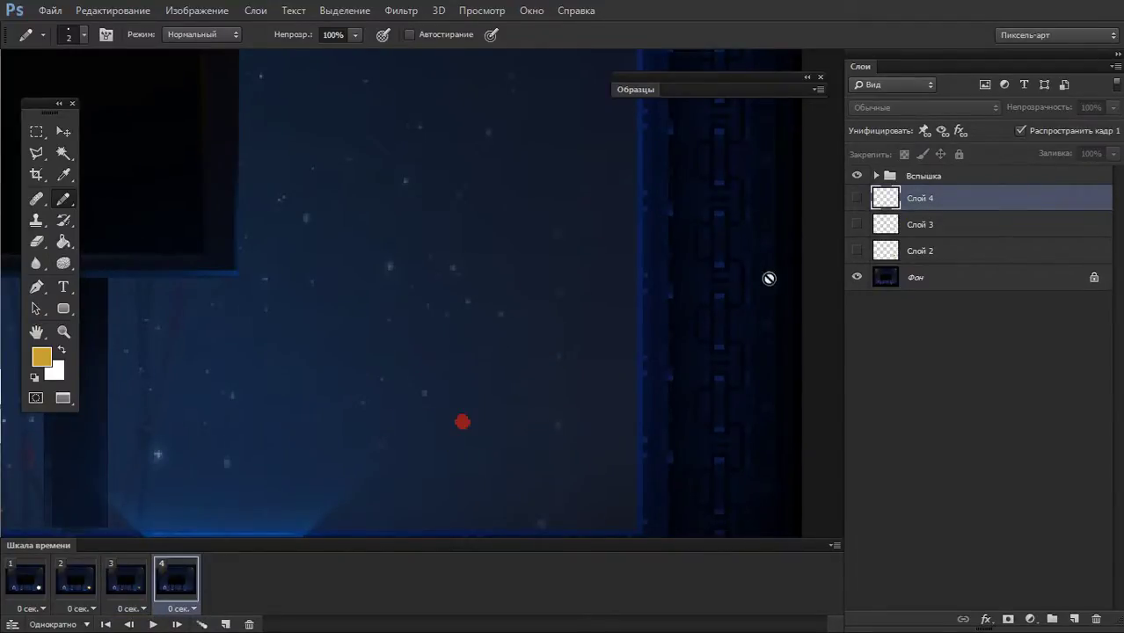
- Show Слой 1 копия 3, set white as the painting colour, and replay the animation
left_click(876, 176)
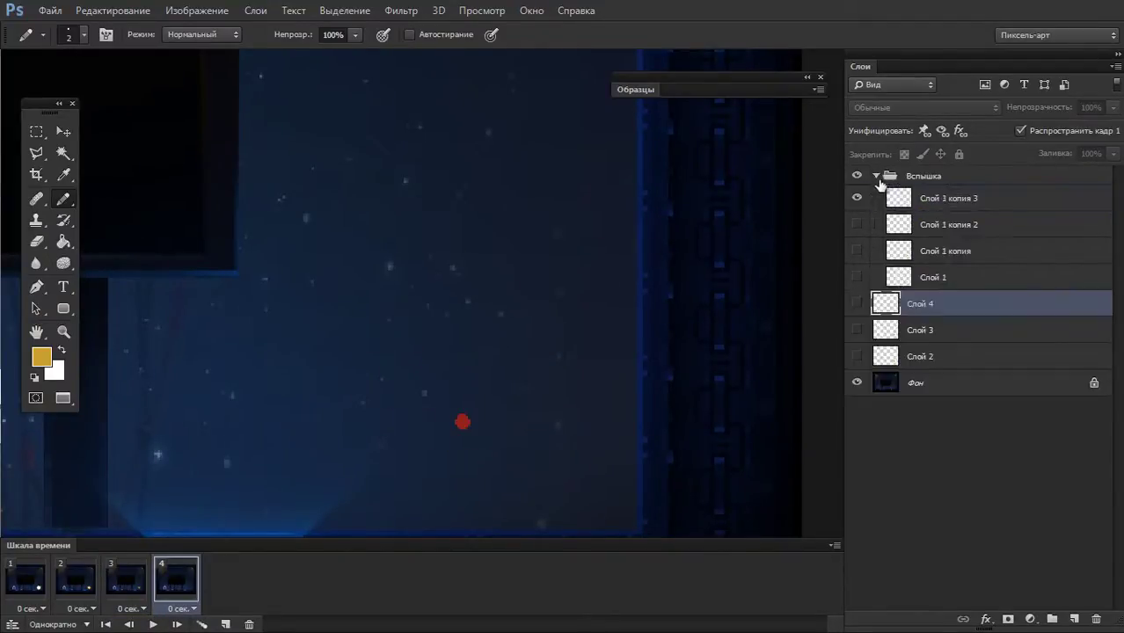
left_click(858, 199)
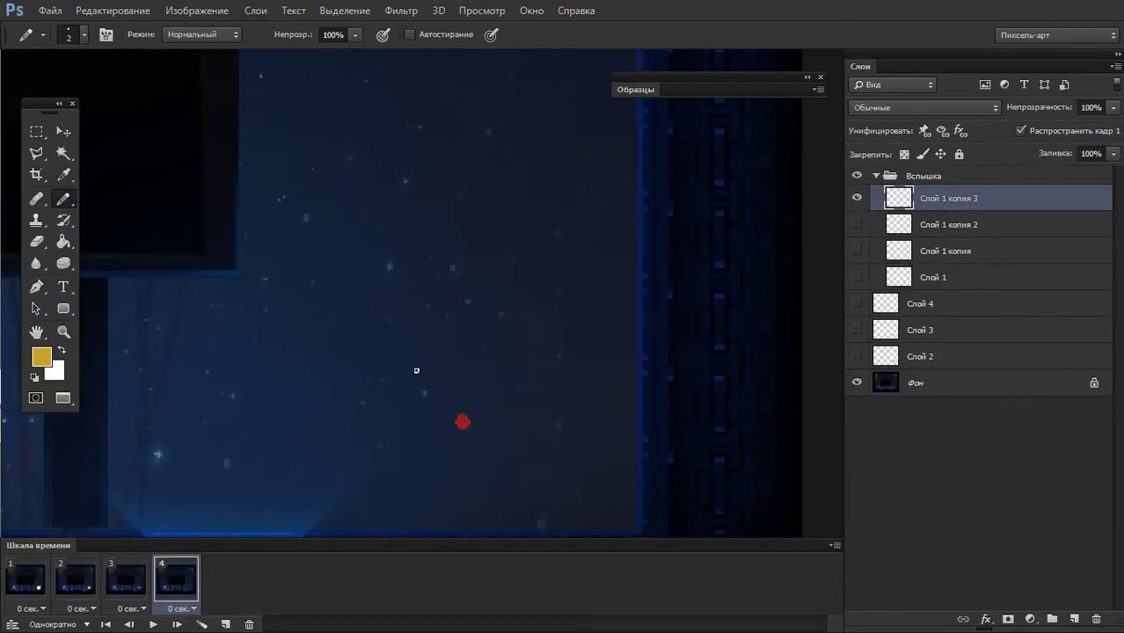
key("x")
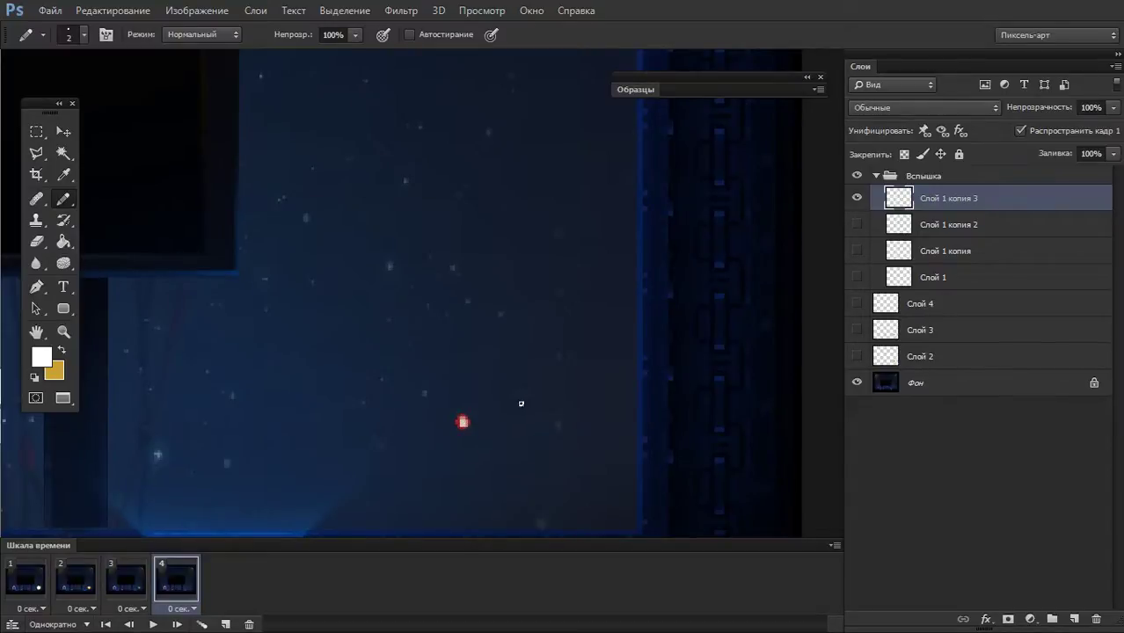
key("space")
key("space")
key("space")
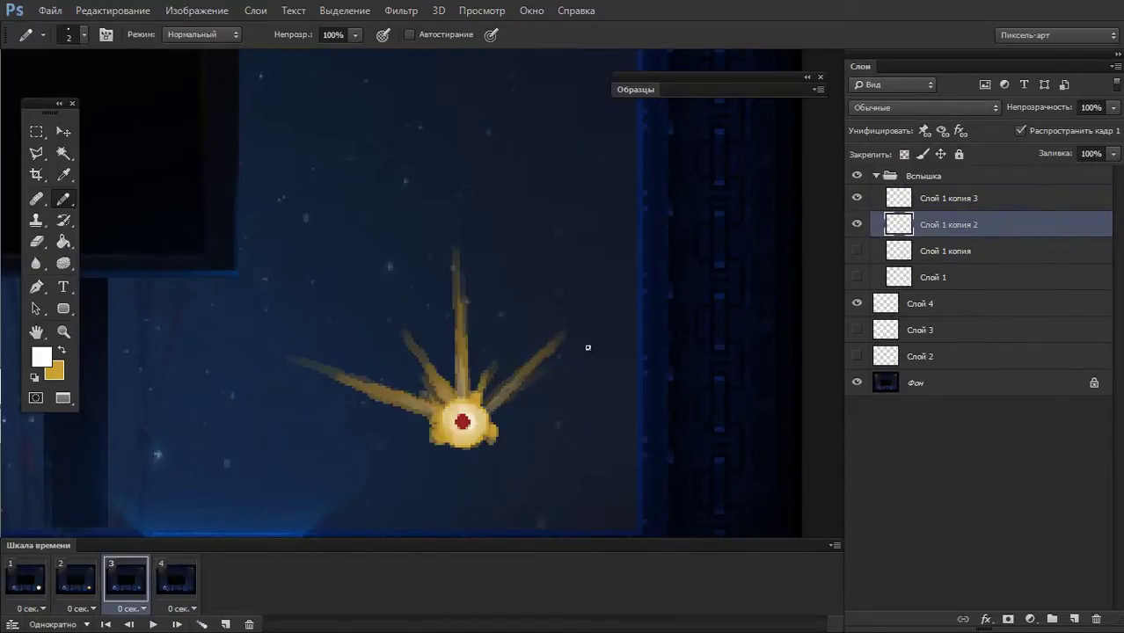
- Step through frames 1–4, hiding the Слой 1 копия 3 red dot on frame 3
left_click(44, 584)
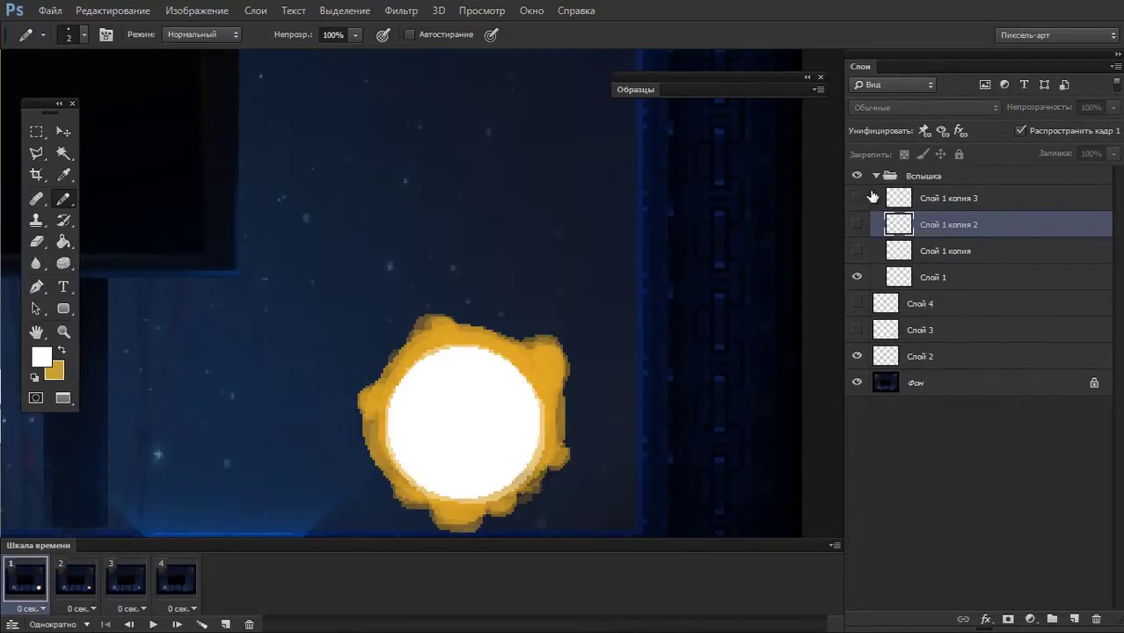
left_click(79, 588)
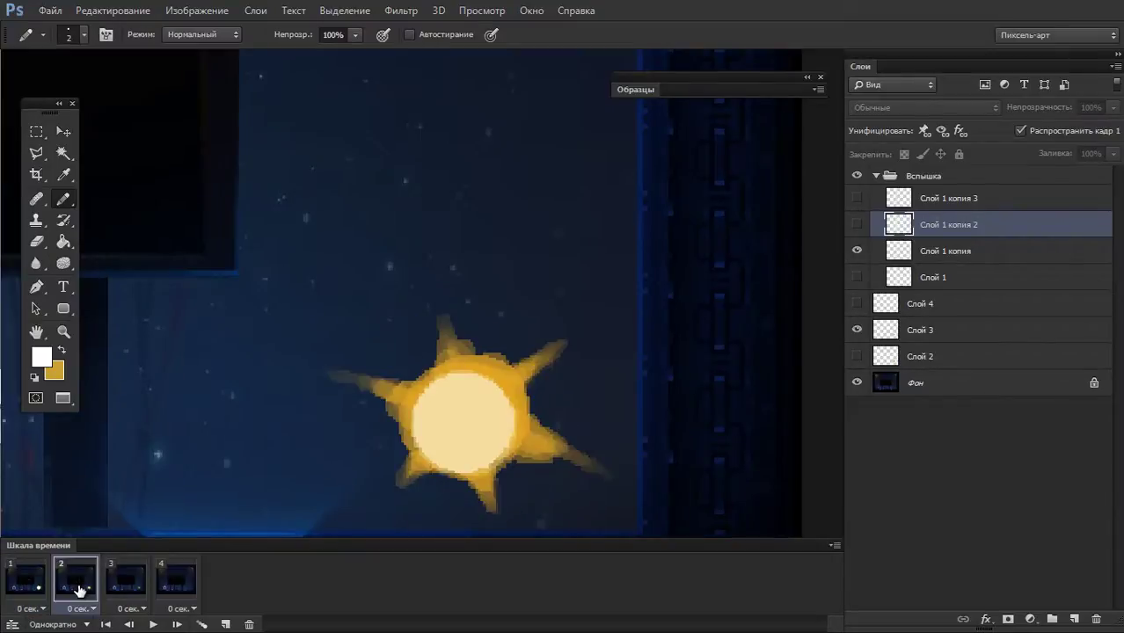
left_click(123, 581)
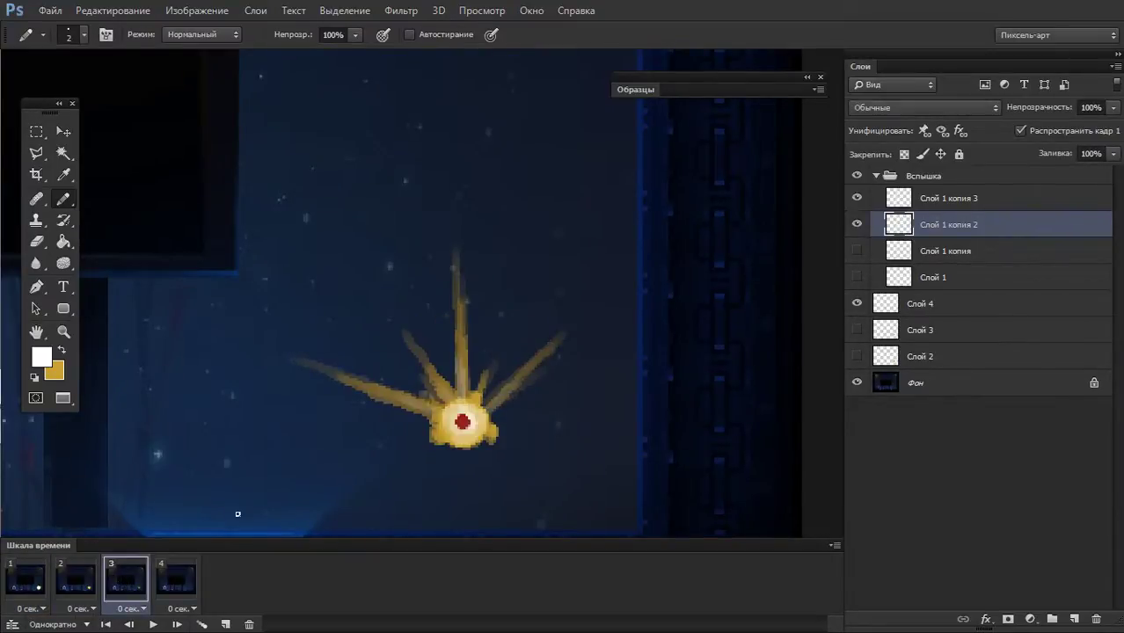
left_click(857, 199)
left_click(180, 582)
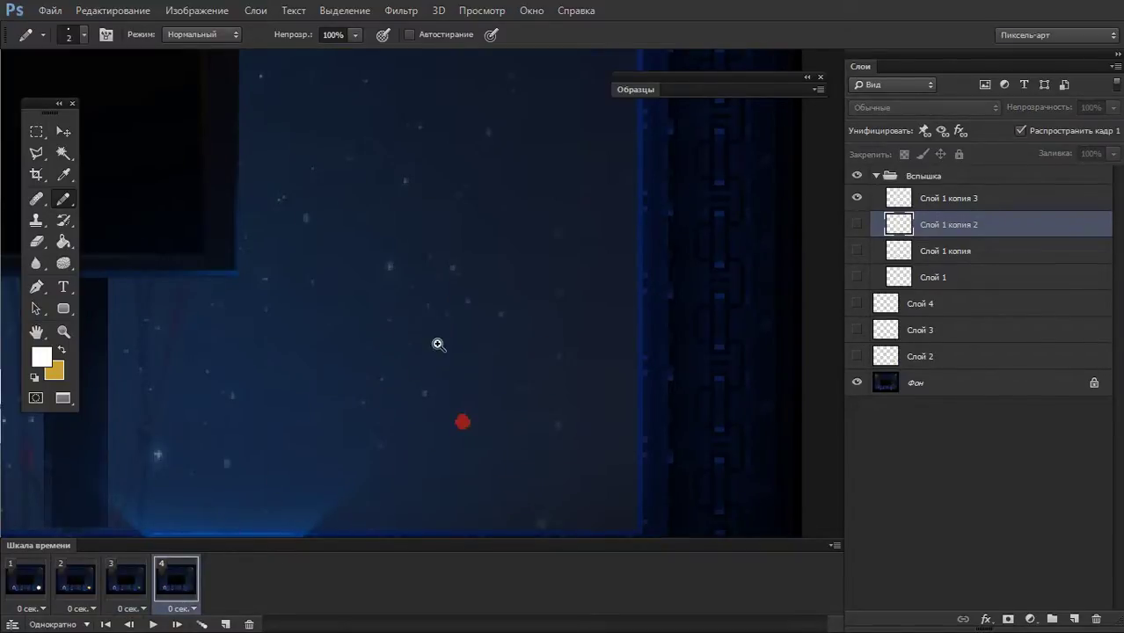
- Collapse the Вспышка group and briefly hide the dark blue background to check it
scroll(431, 337, "down", 2)
scroll(366, 334, "down", 1)
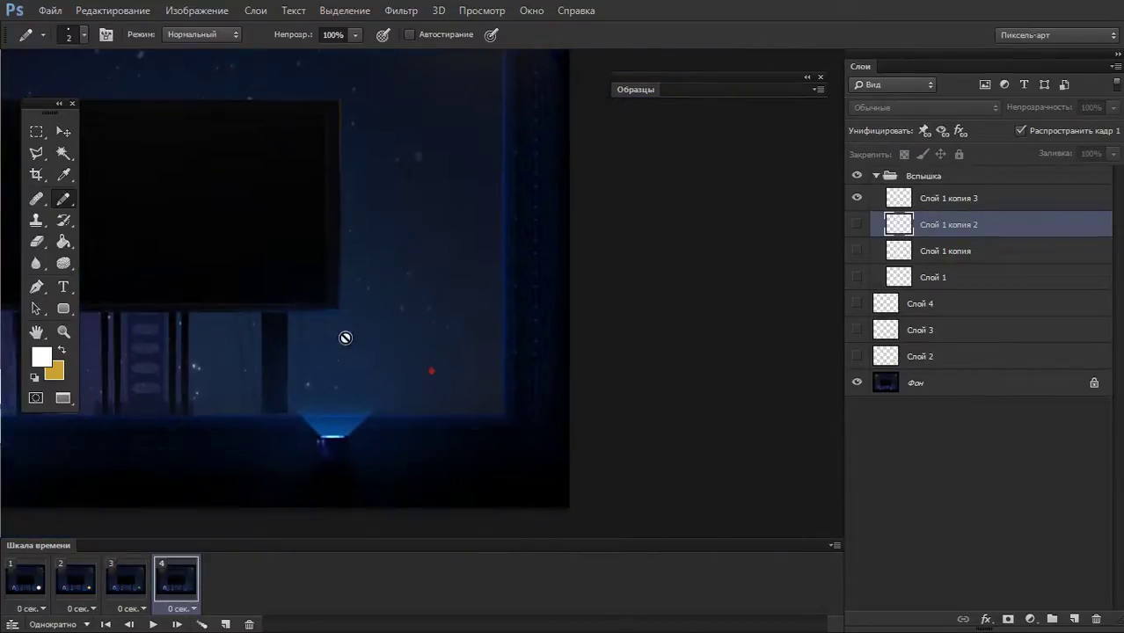
left_click(876, 176)
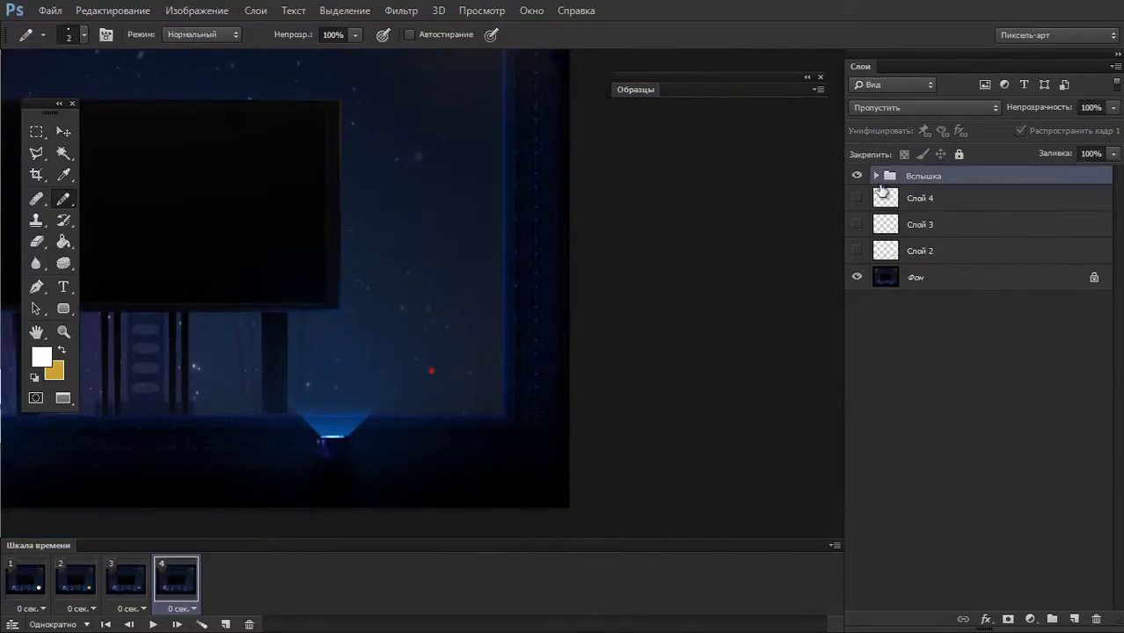
left_click(856, 279)
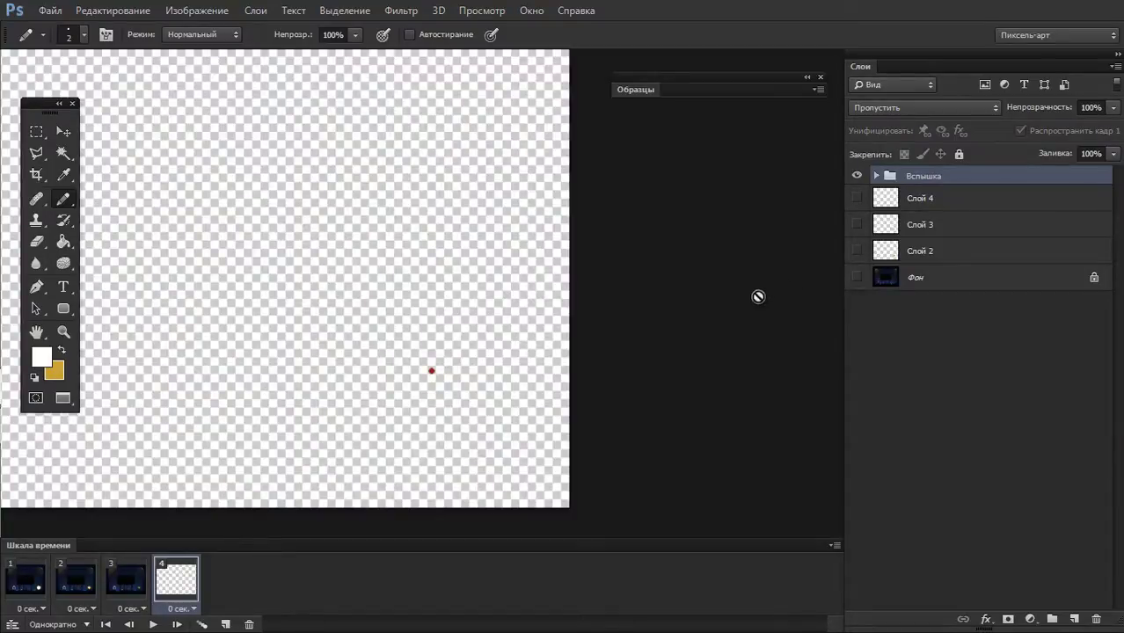
left_click(857, 278)
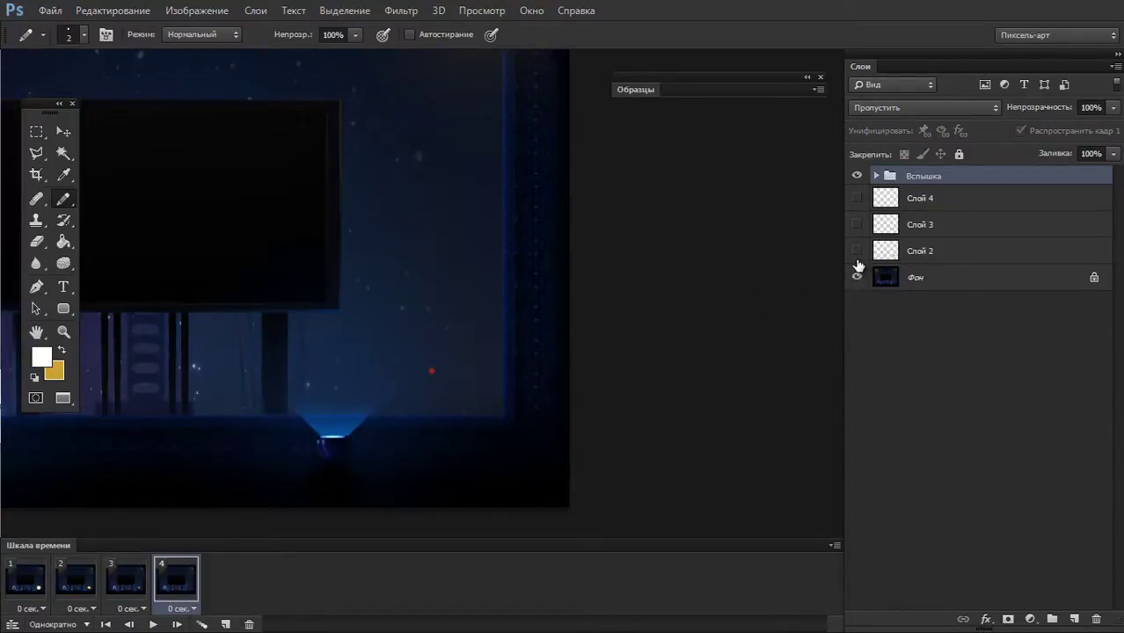
- Switch to the Crop tool and review frames 1–3, ending on frame 2
left_click(34, 586)
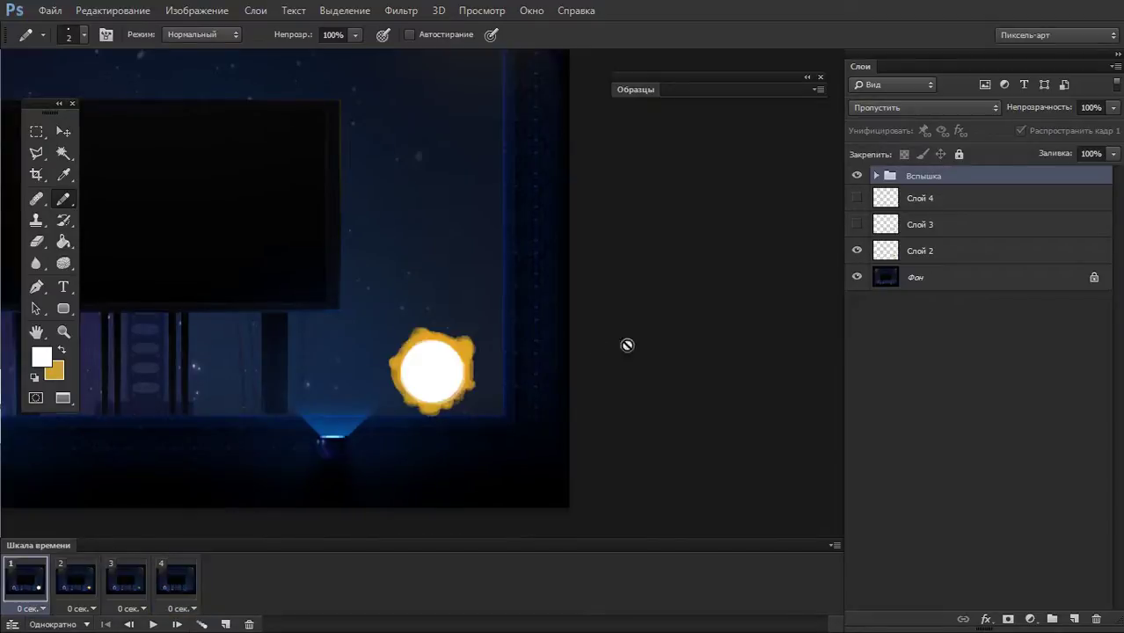
key("c")
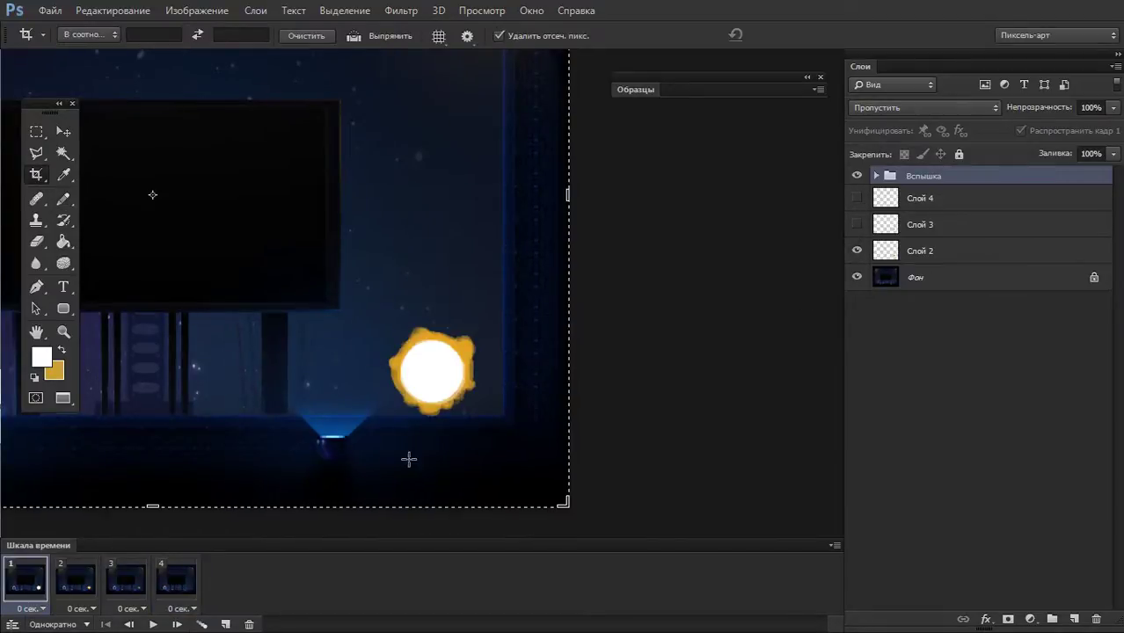
left_click(69, 588)
left_click(107, 587)
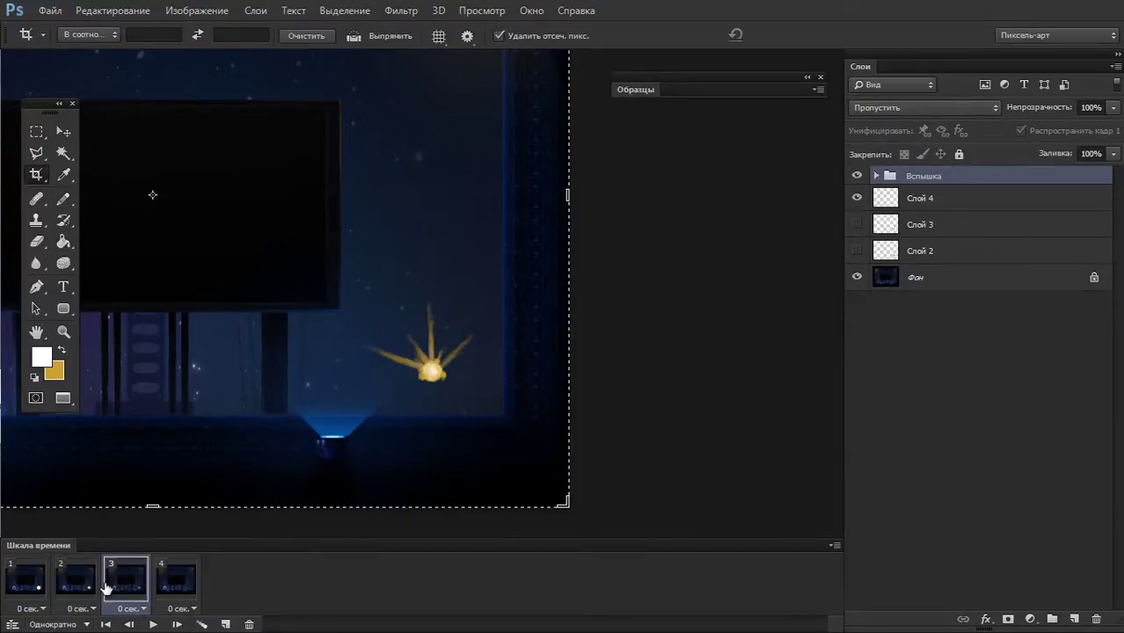
left_click(91, 587)
- Drag the crop box tightly around the blast and commit the square crop
left_click_drag(538, 498, 519, 470)
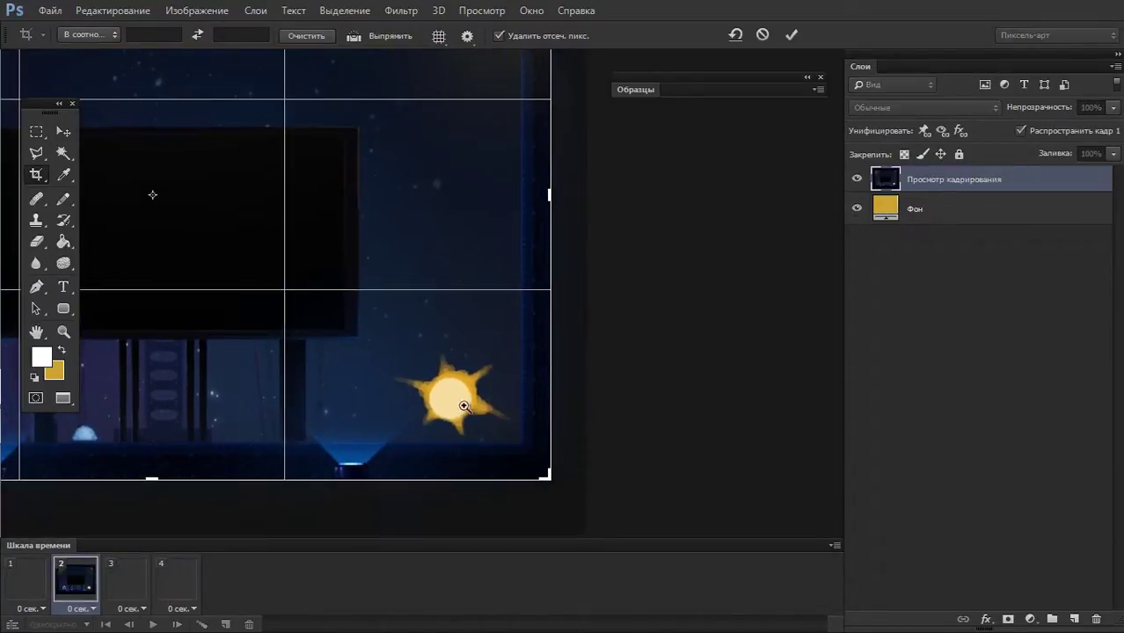
mouse_move(138, 182)
left_mouse_down()
mouse_move(150, 173)
mouse_move(286, 270)
left_mouse_up()
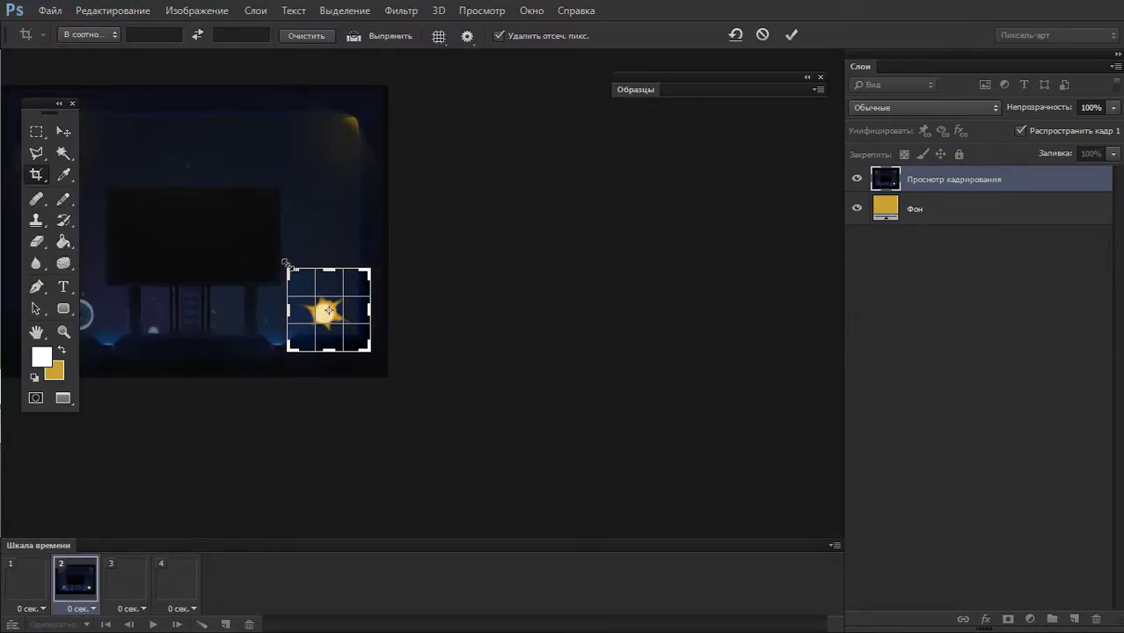
left_click_drag(289, 265, 285, 262)
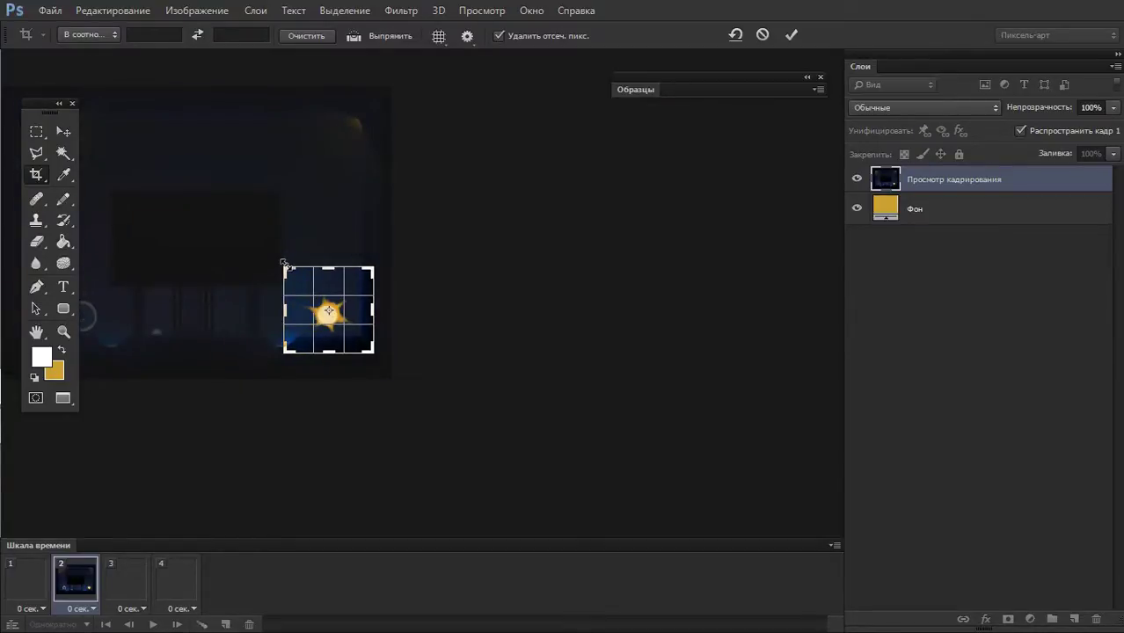
key("Return")
key("space")
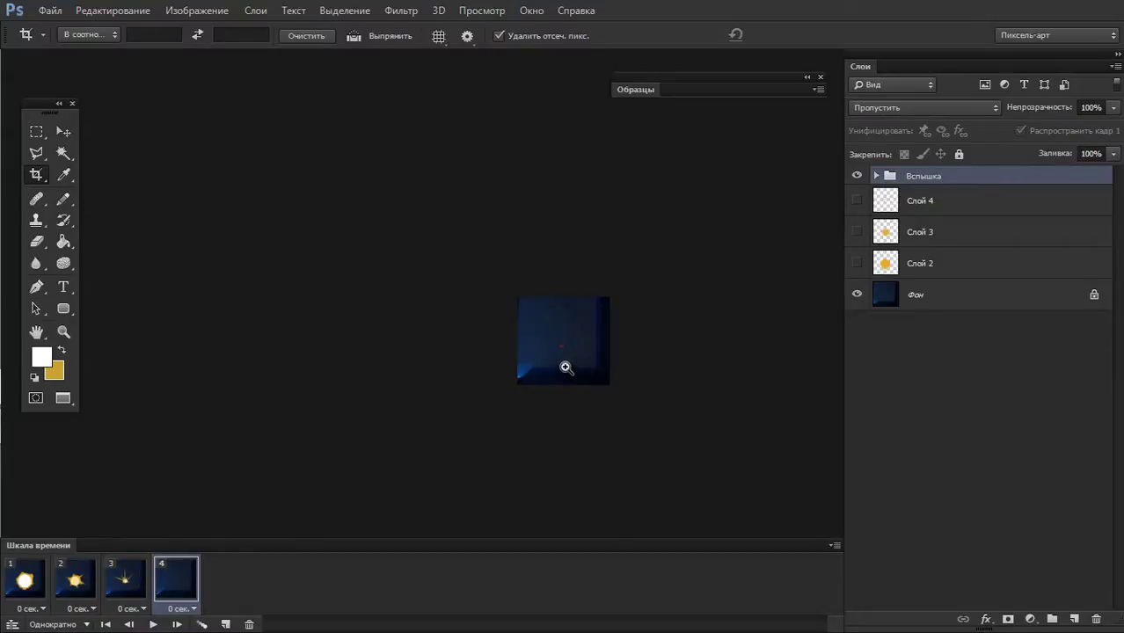
- Zoom in on frame 1 and preview the canvas with the Фон background hidden
left_click_drag(566, 368, 614, 339)
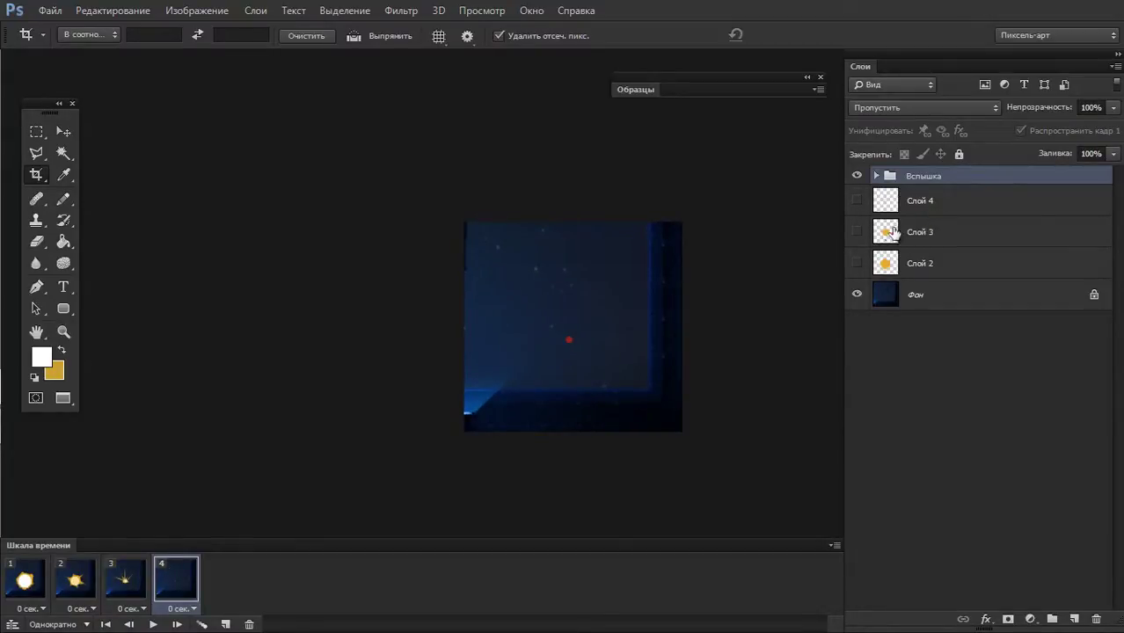
left_click(24, 580)
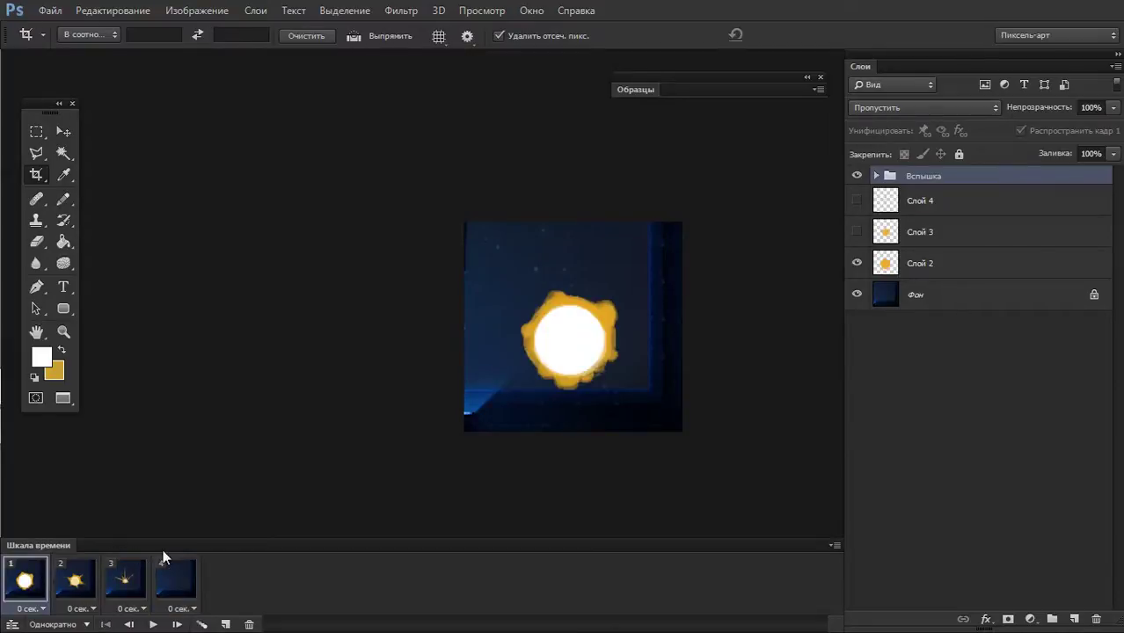
left_click(858, 299)
left_click(857, 299)
- Duplicate the Фон layer, hide the copy, and delete the original Фон layer
left_click(897, 304)
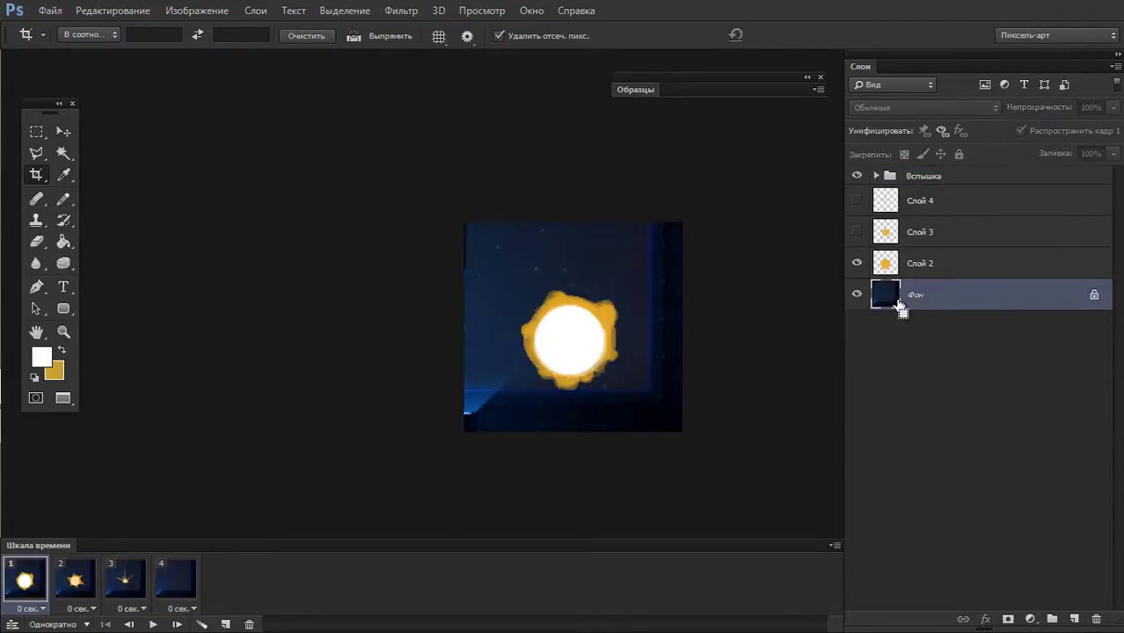
left_click_drag(897, 303, 894, 341)
left_click(856, 300)
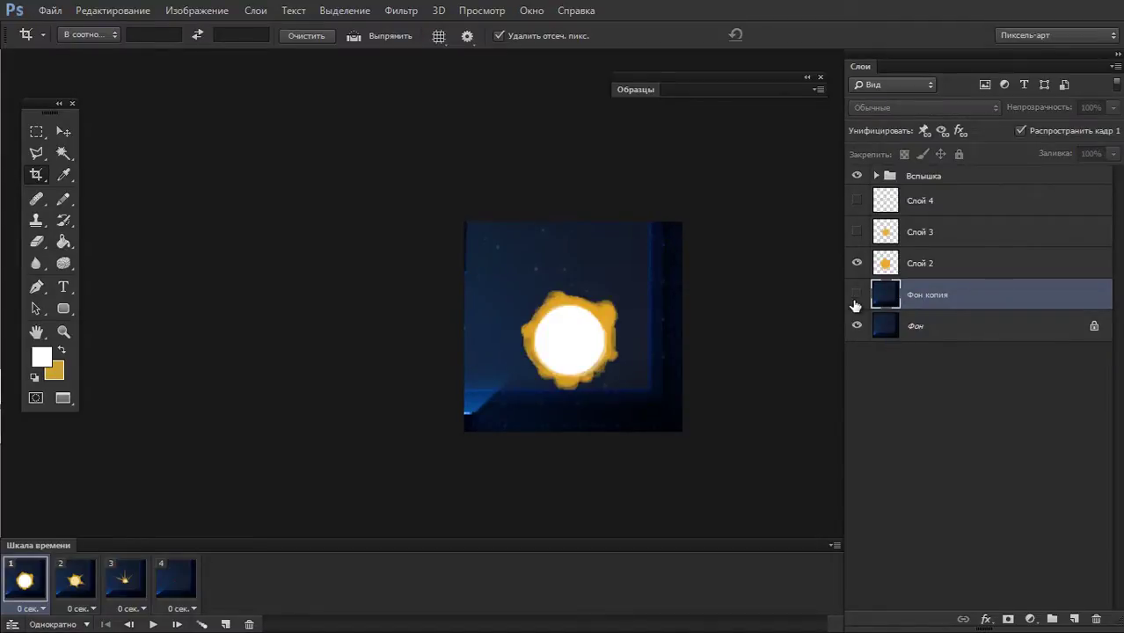
left_click(885, 333)
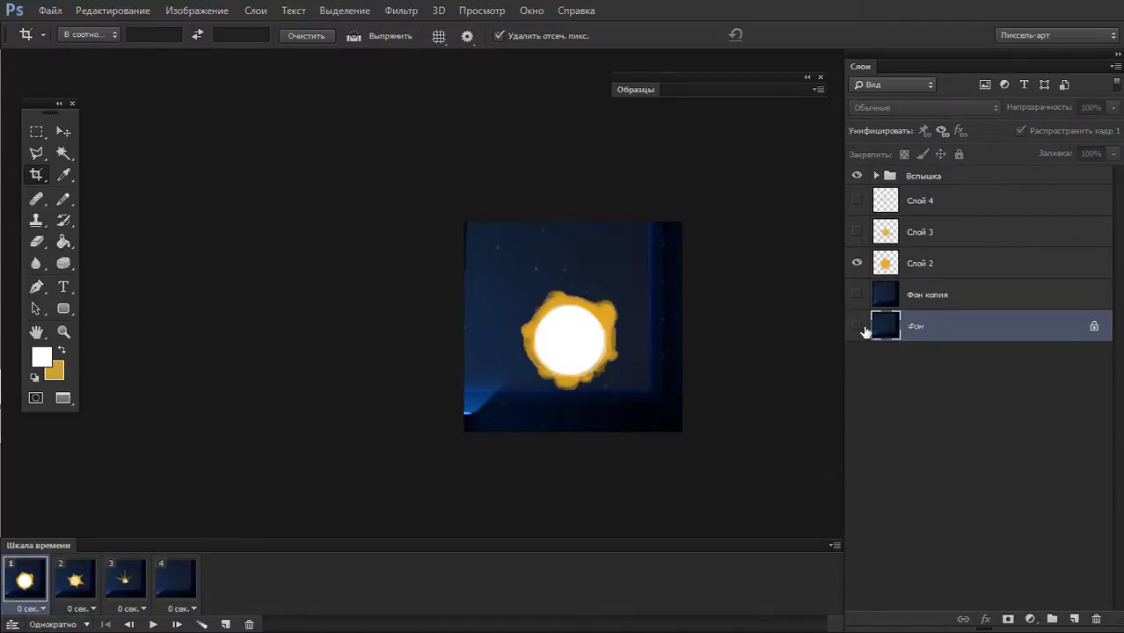
left_click(857, 326)
key("Delete")
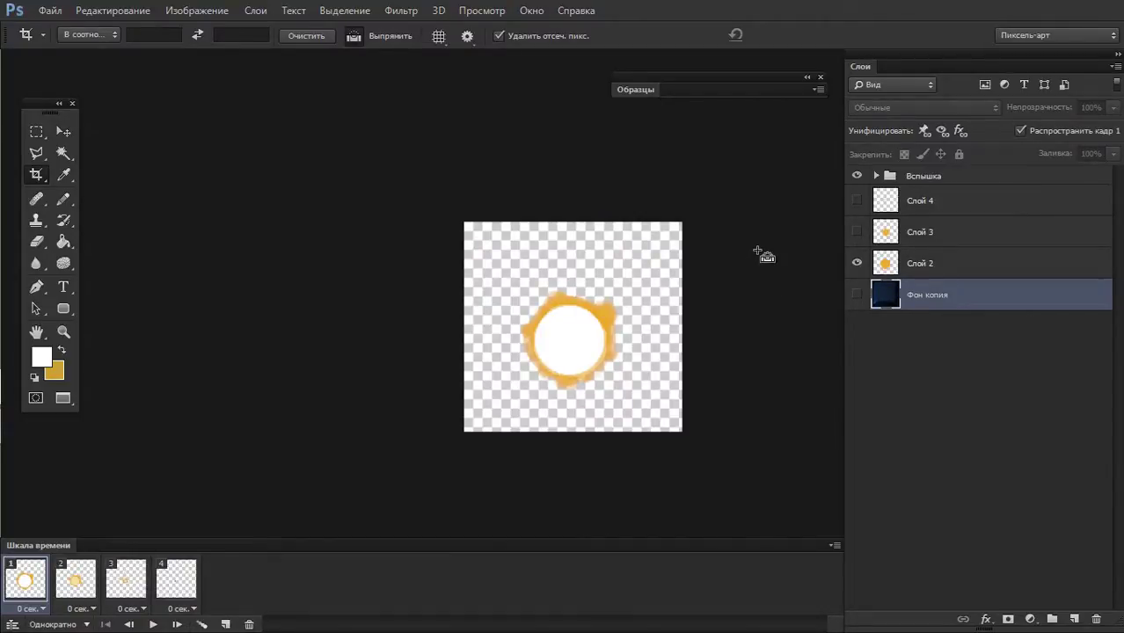
key("ctrl")
- Open Save for Web and set the GIF palette to 256 colours
key("ctrl+alt+shift+s")
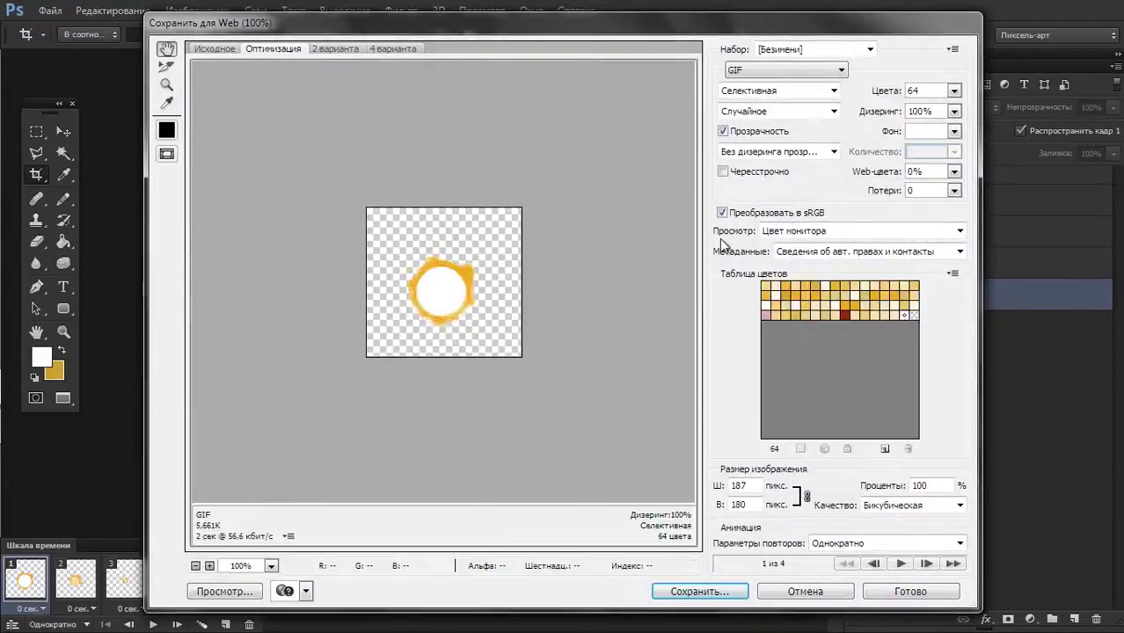
left_click(953, 92)
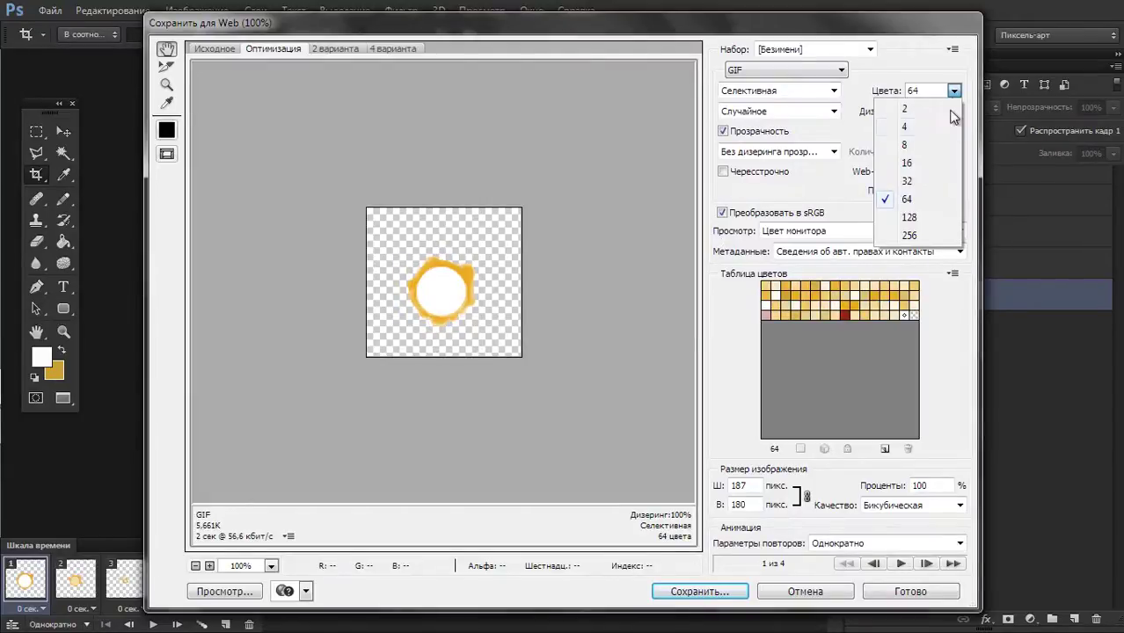
left_click(909, 237)
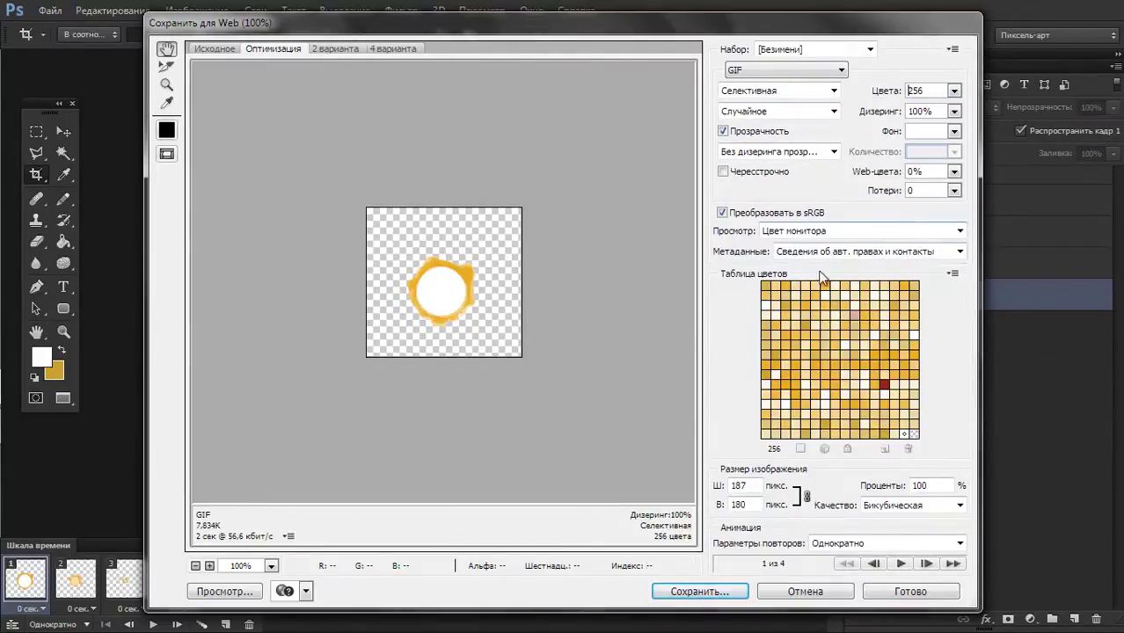
left_click(901, 564)
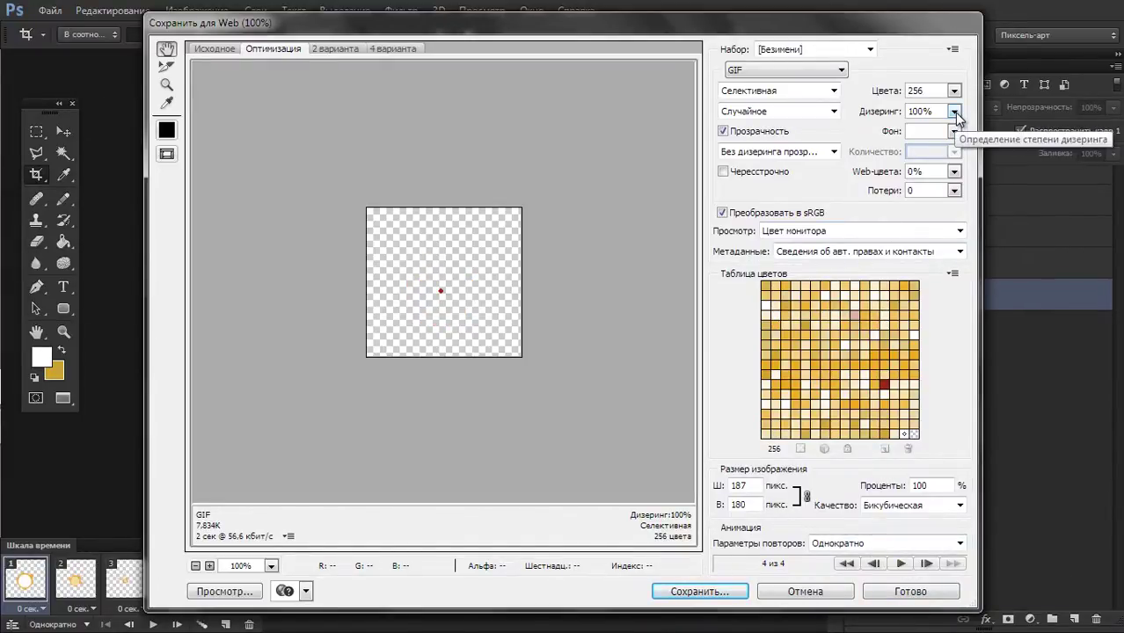
- Try 0% dithering, step through the frames, then restore dithering to 100%
left_click(954, 111)
left_click_drag(920, 137, 870, 132)
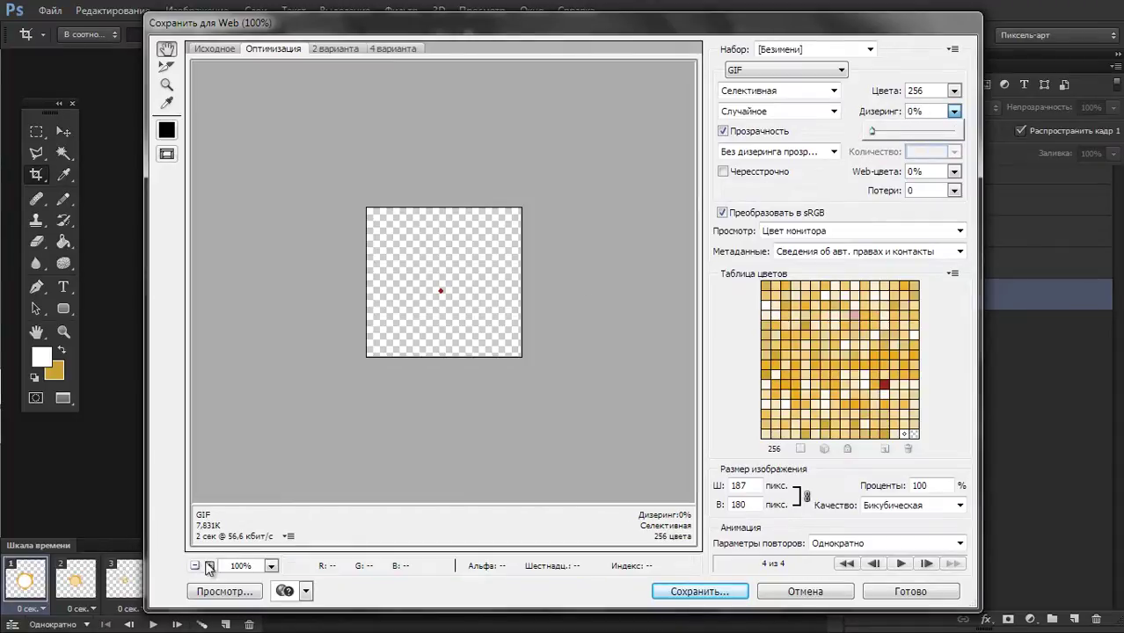
left_click(901, 564)
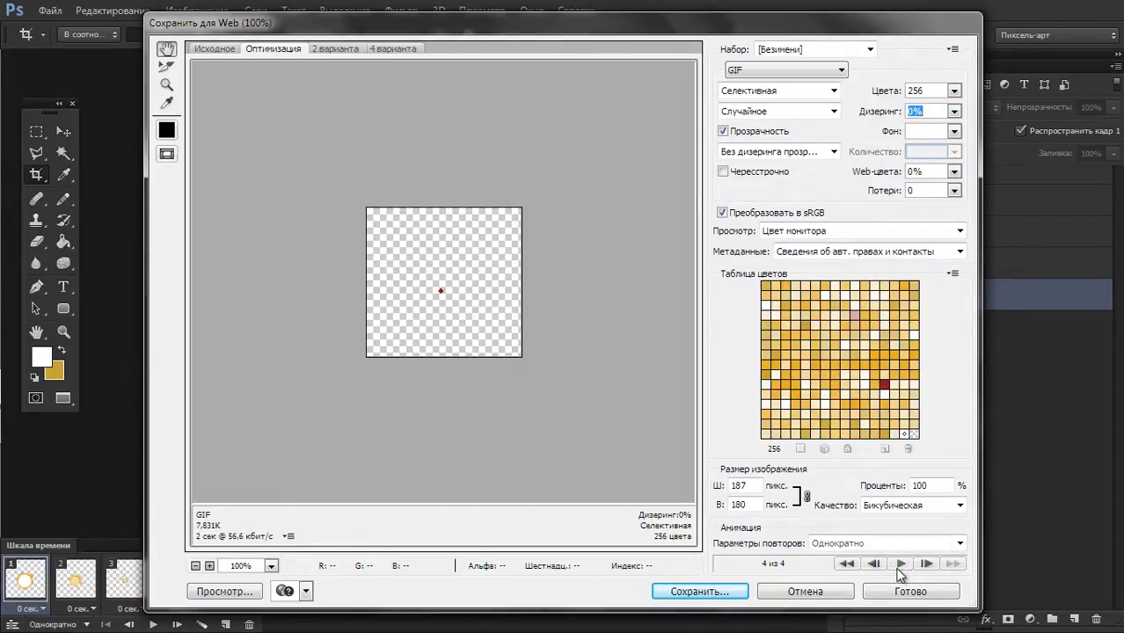
left_click(920, 568)
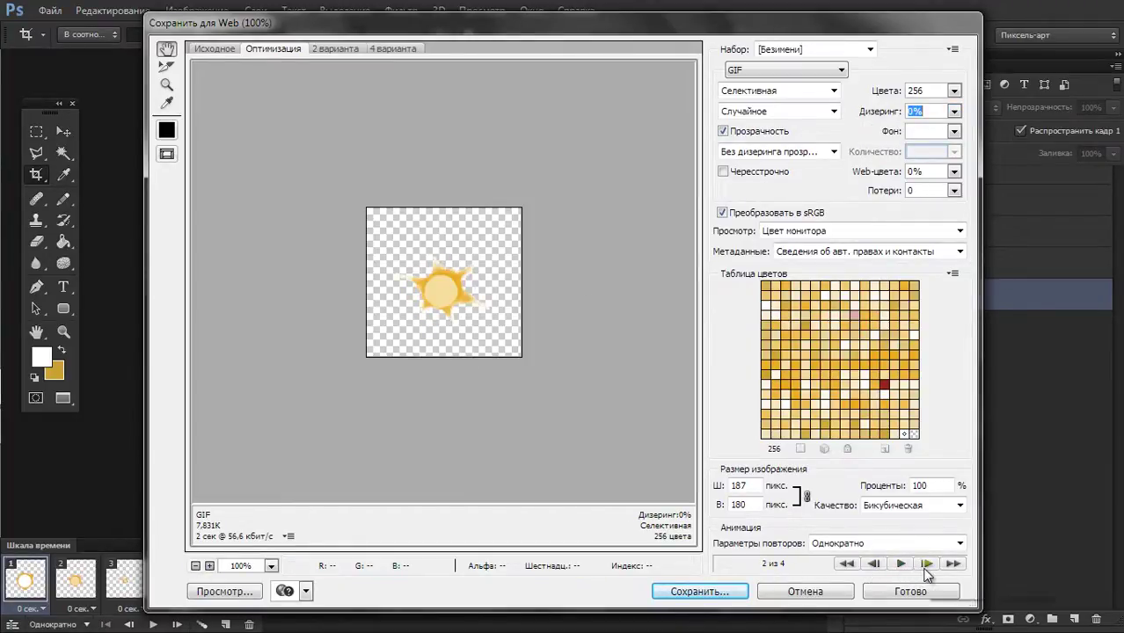
left_click(926, 567)
left_click(926, 567)
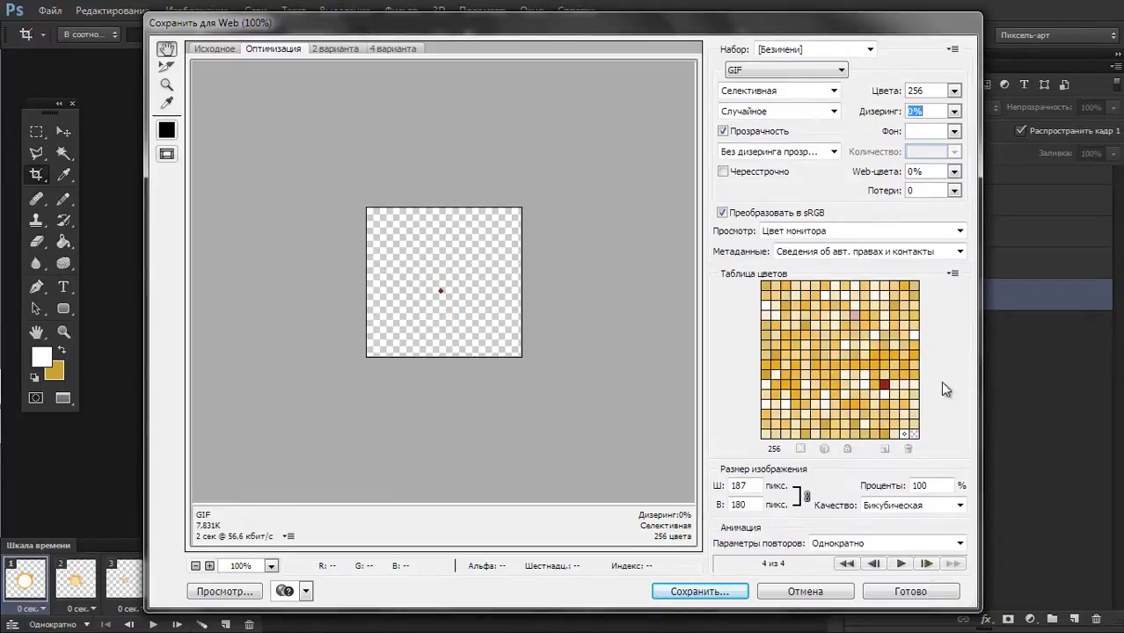
left_click(955, 112)
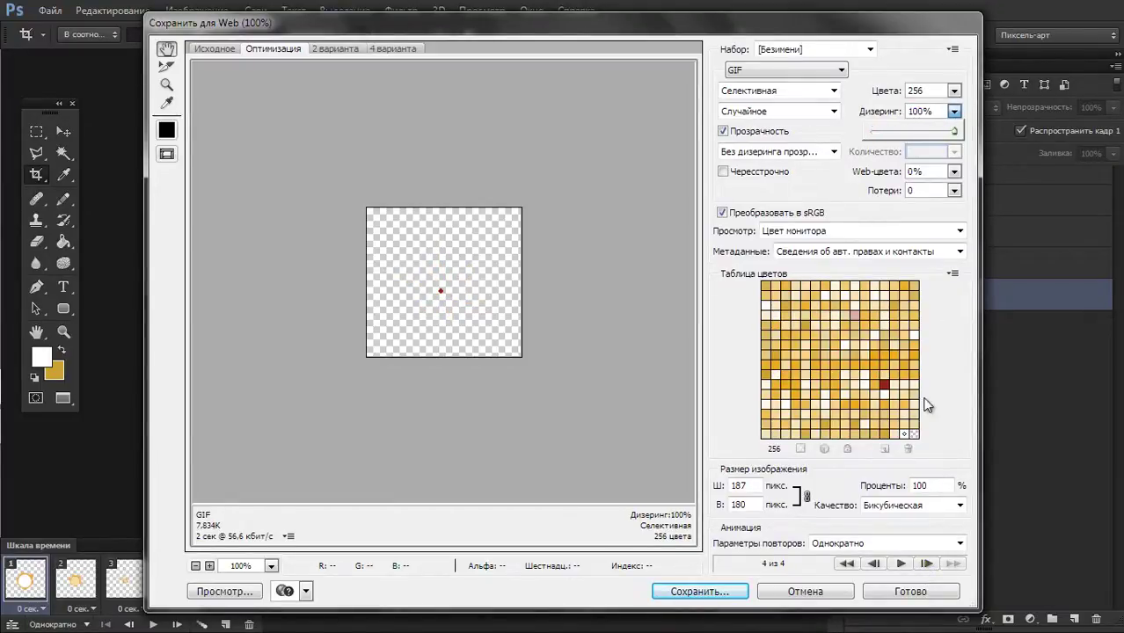
left_click(936, 567)
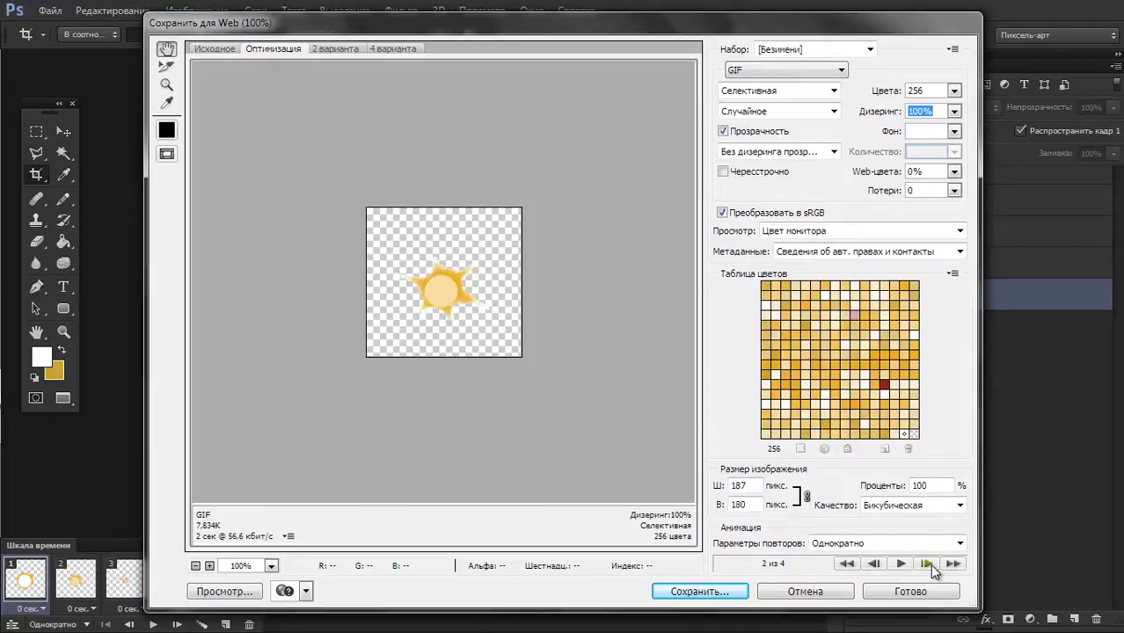
left_click(934, 567)
left_click(931, 565)
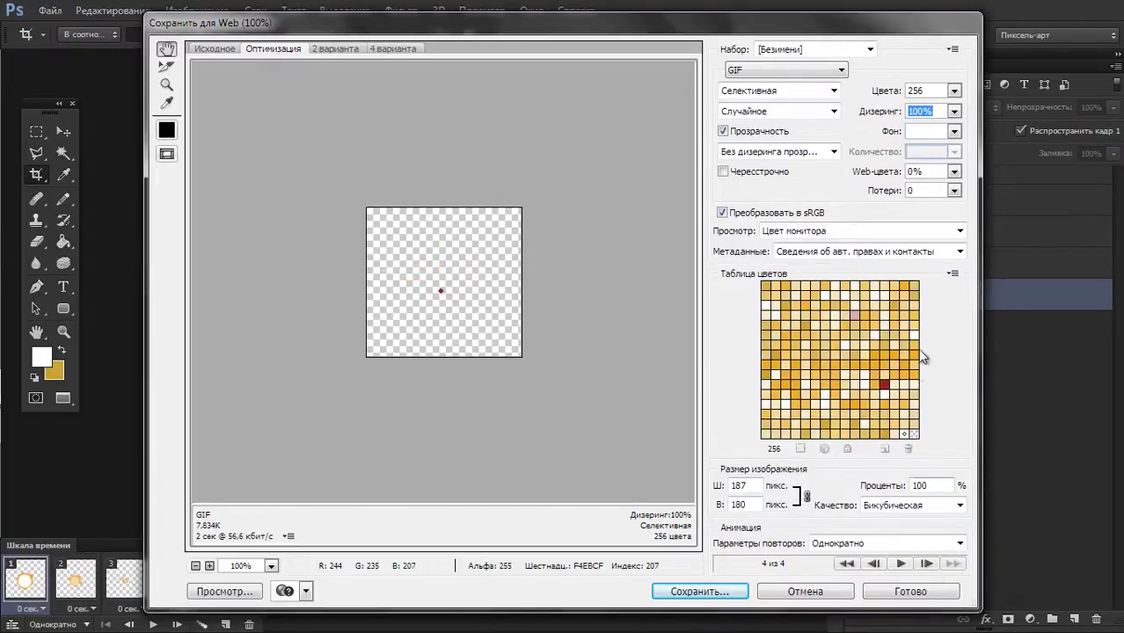
- Close the export window and check the Фон копия dark background, leaving it hidden
left_click(792, 590)
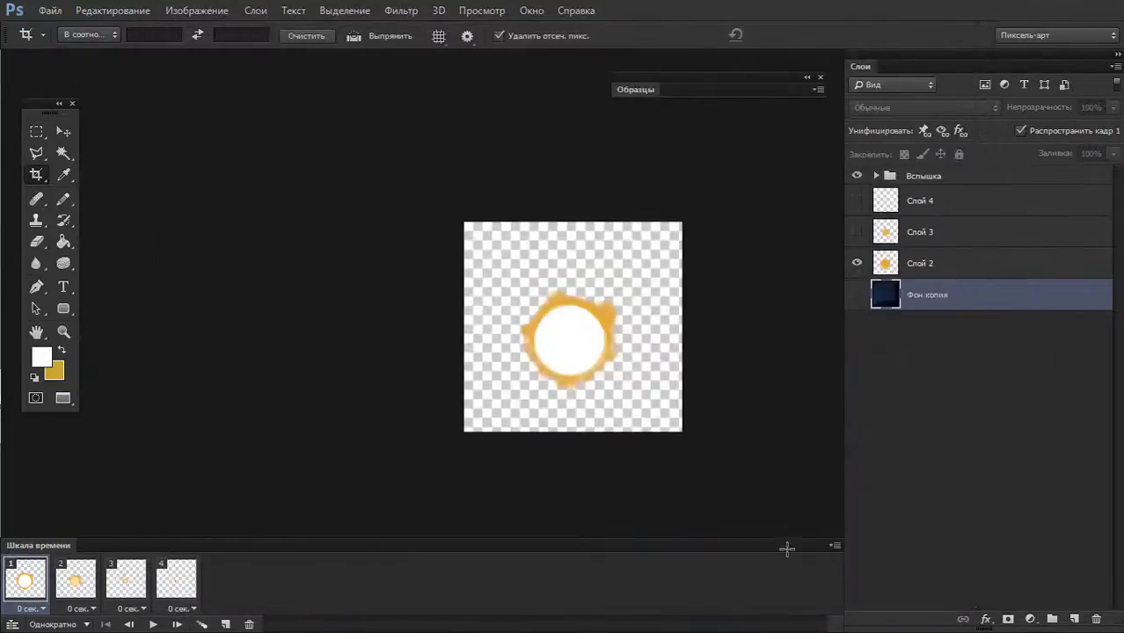
left_click(860, 297)
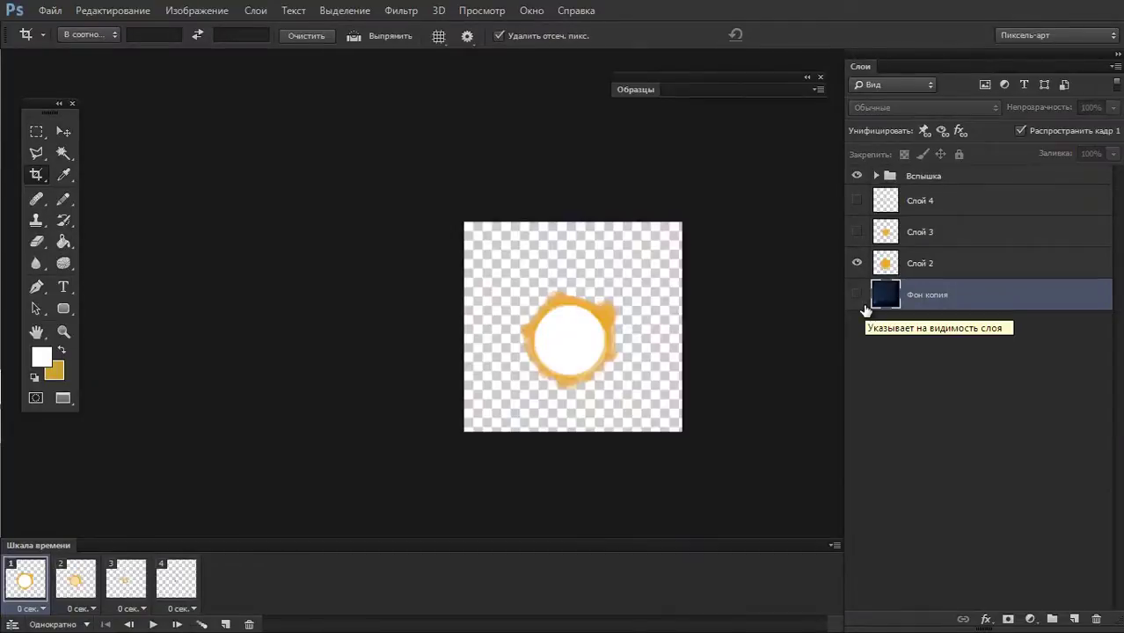
left_click(858, 296)
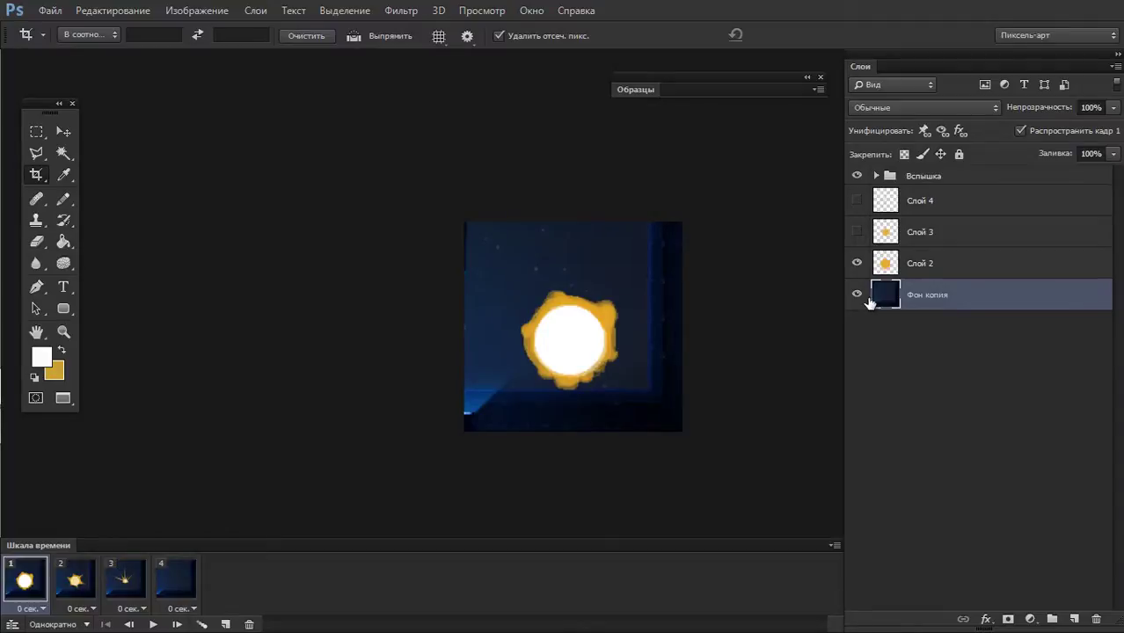
left_click(856, 297)
- Save the animation from Save for Web as the GIF 'вЗРЫВ2', accepting the warning
key("ctrl+alt+shift+s")
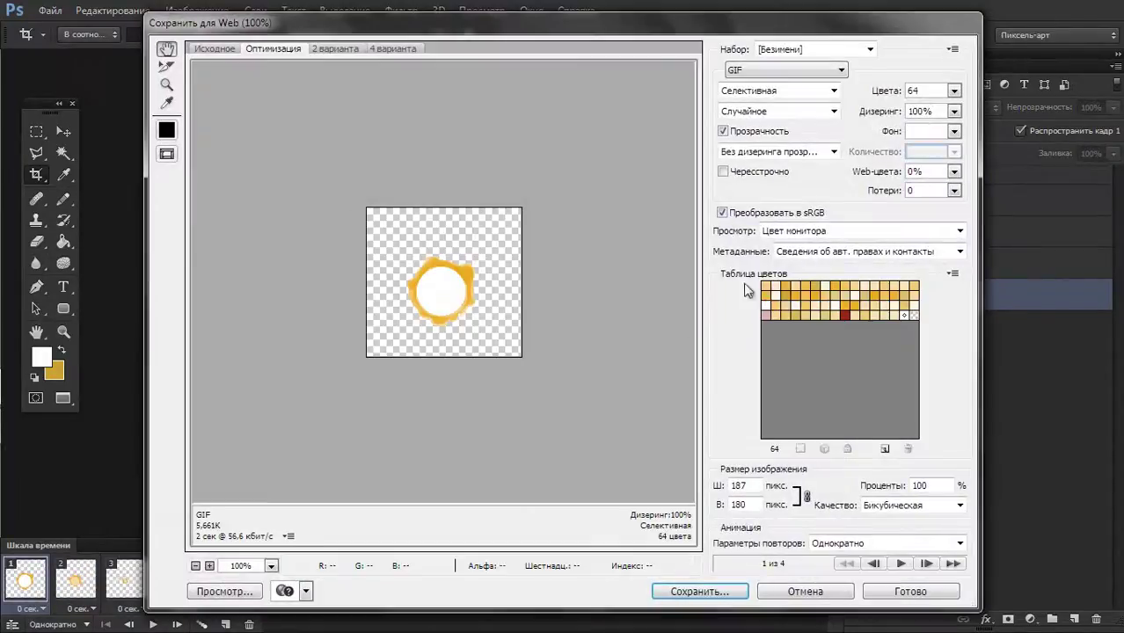
left_click(686, 598)
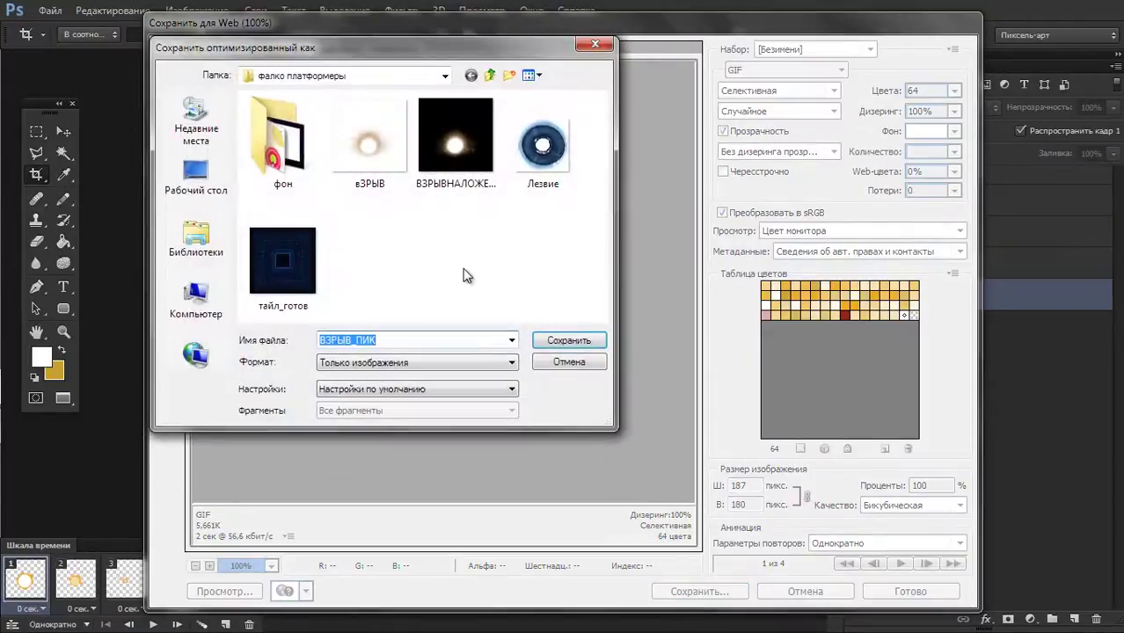
type("в")
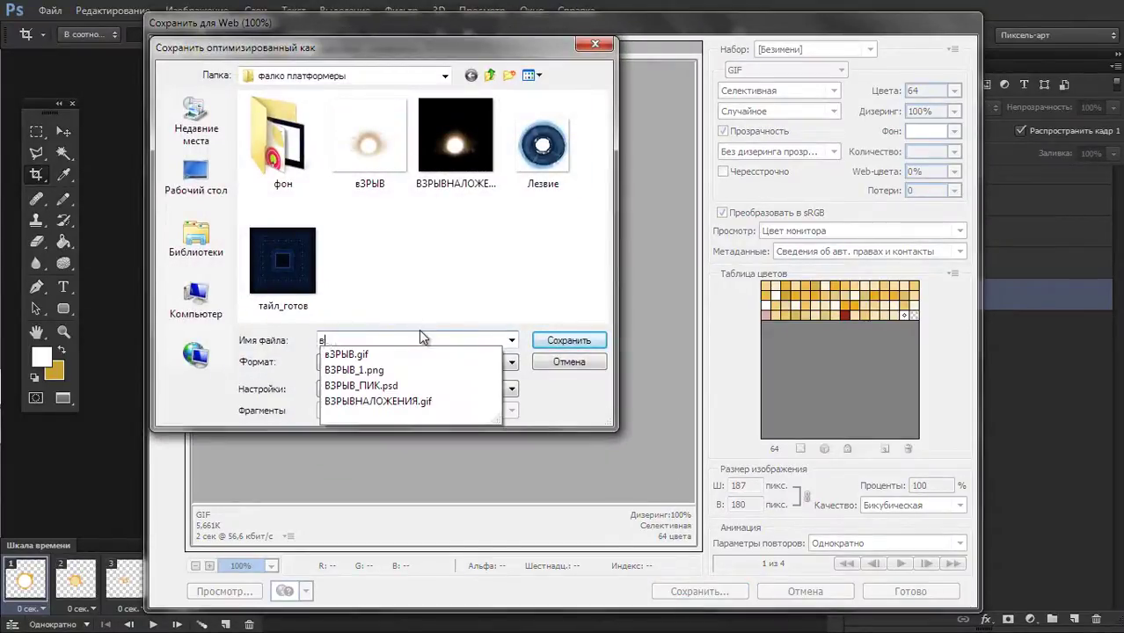
type("ЗР")
type("ЫВ")
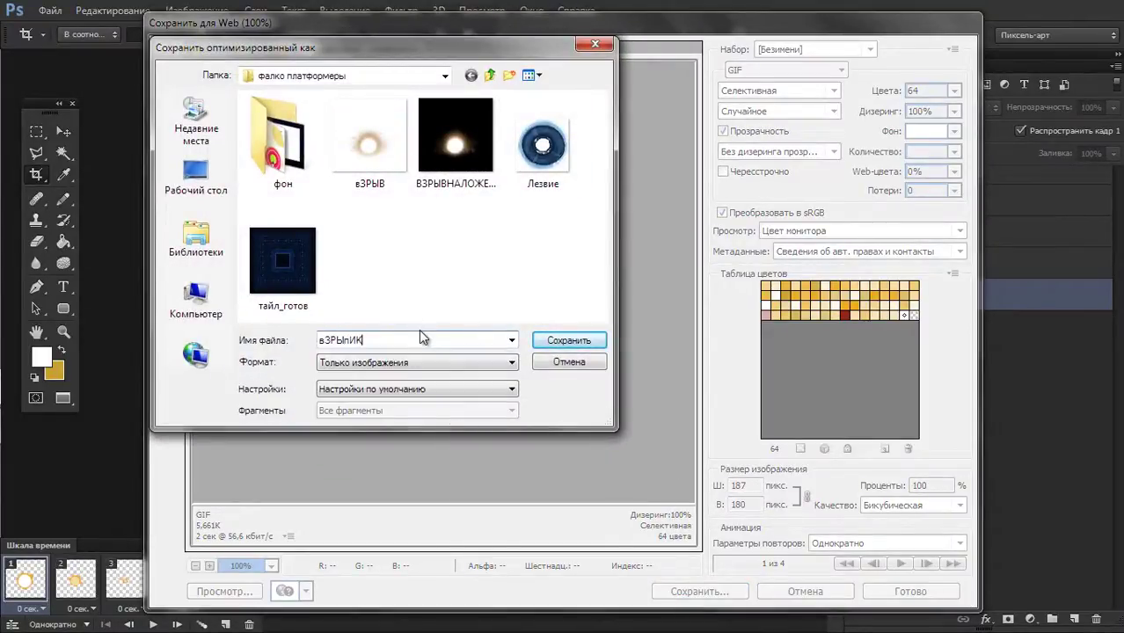
type("2")
key("Return")
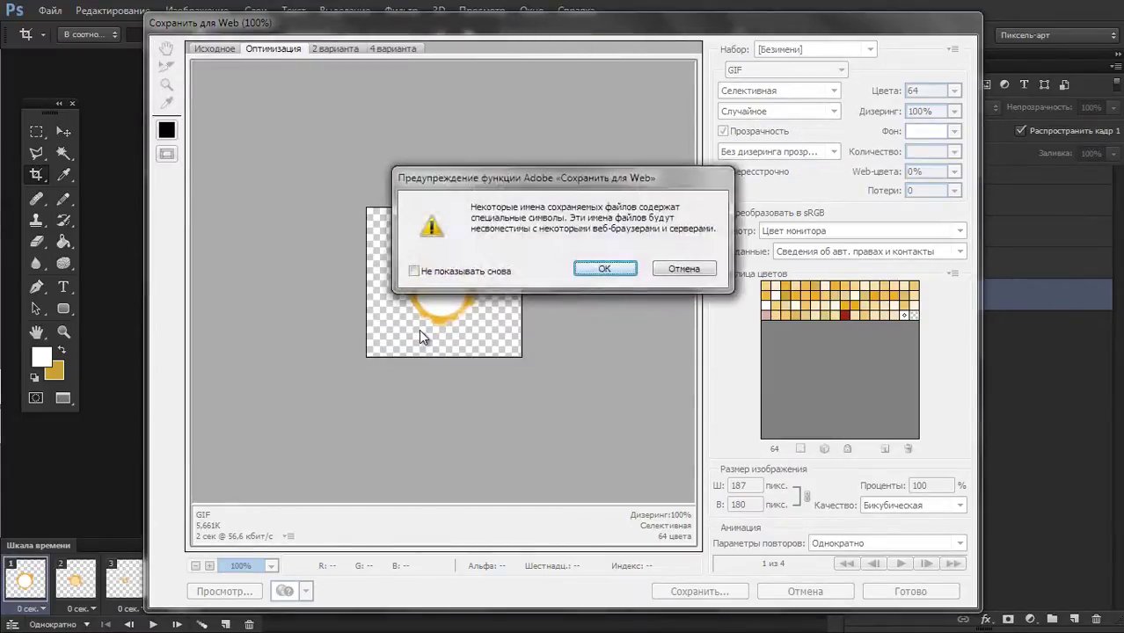
key("Return")
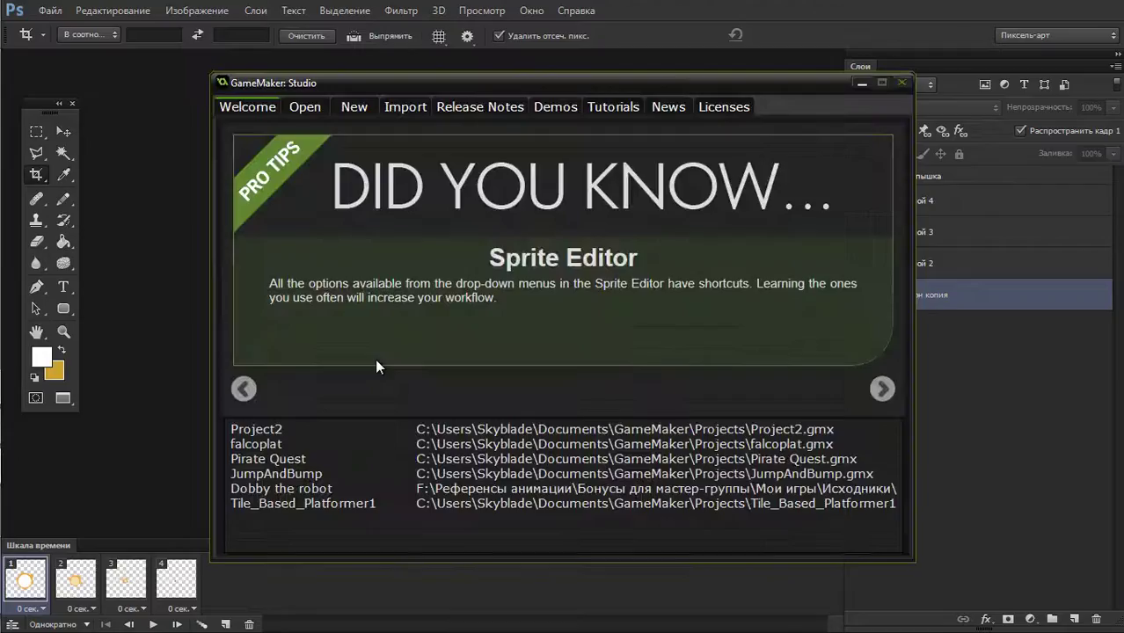
- Open Project2 from the recent list, maximise its window, and expand the Sprites folder
double_click(277, 431)
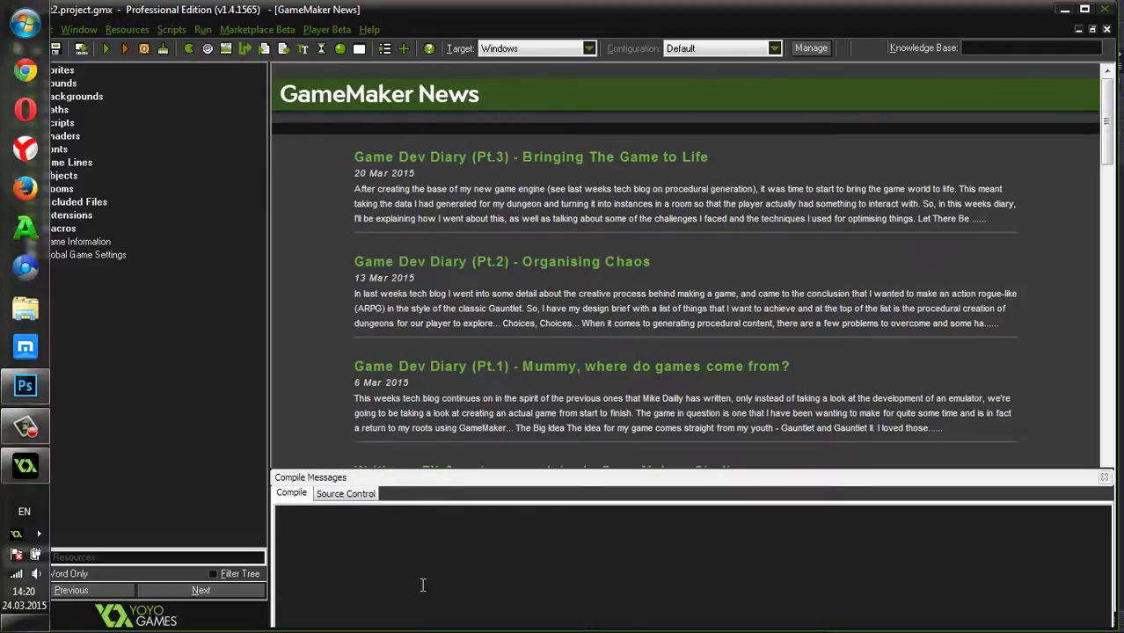
left_click(422, 585)
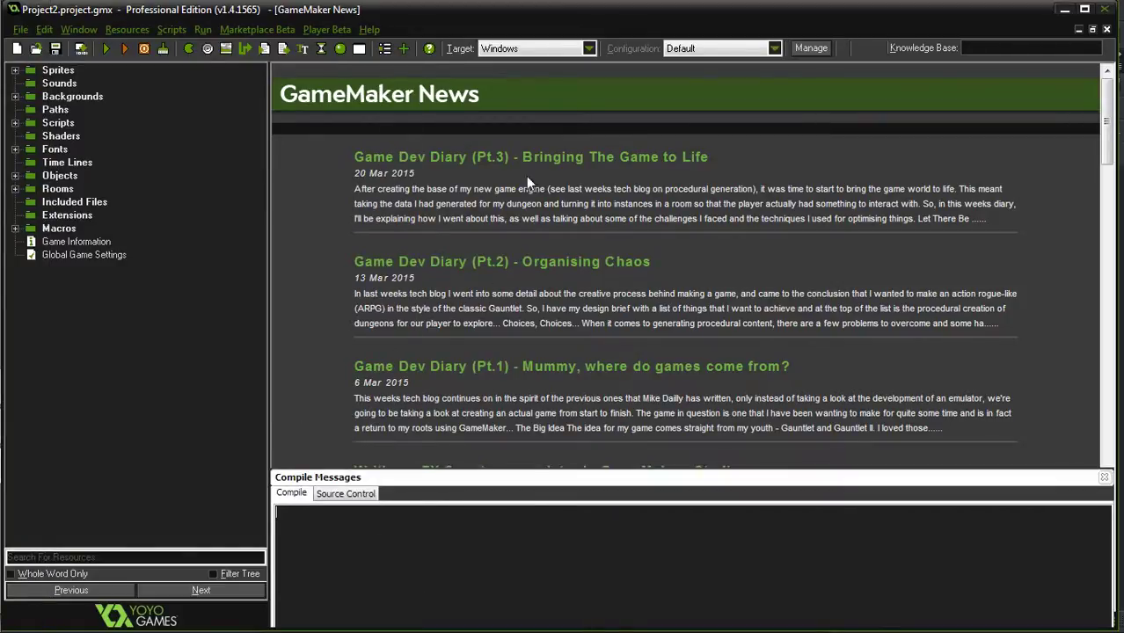
double_click(618, 6)
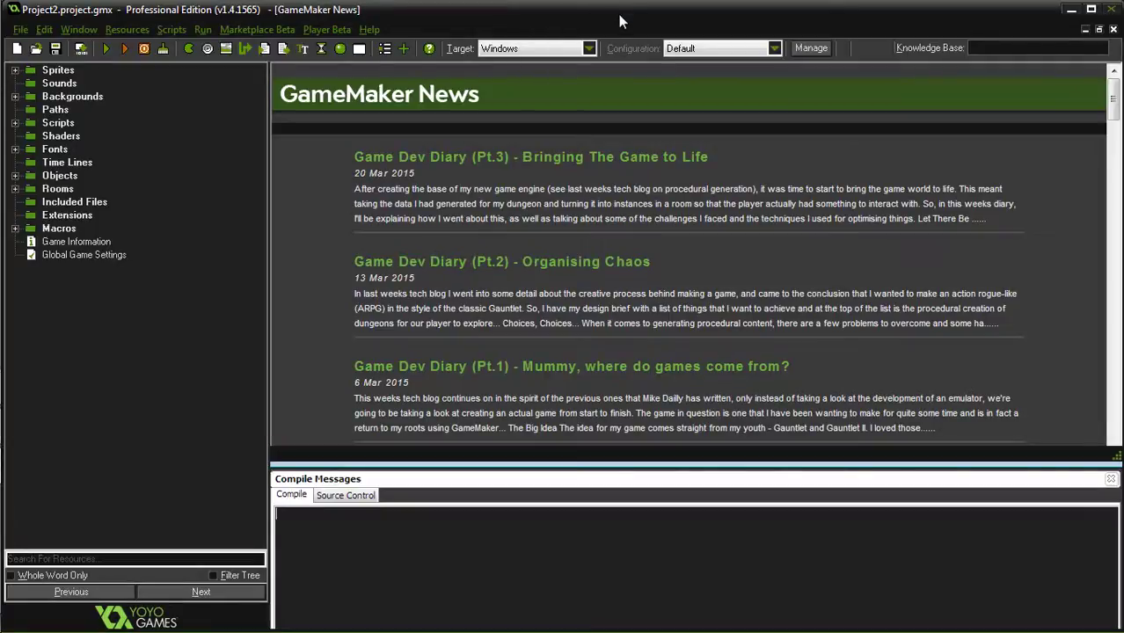
left_click(15, 70)
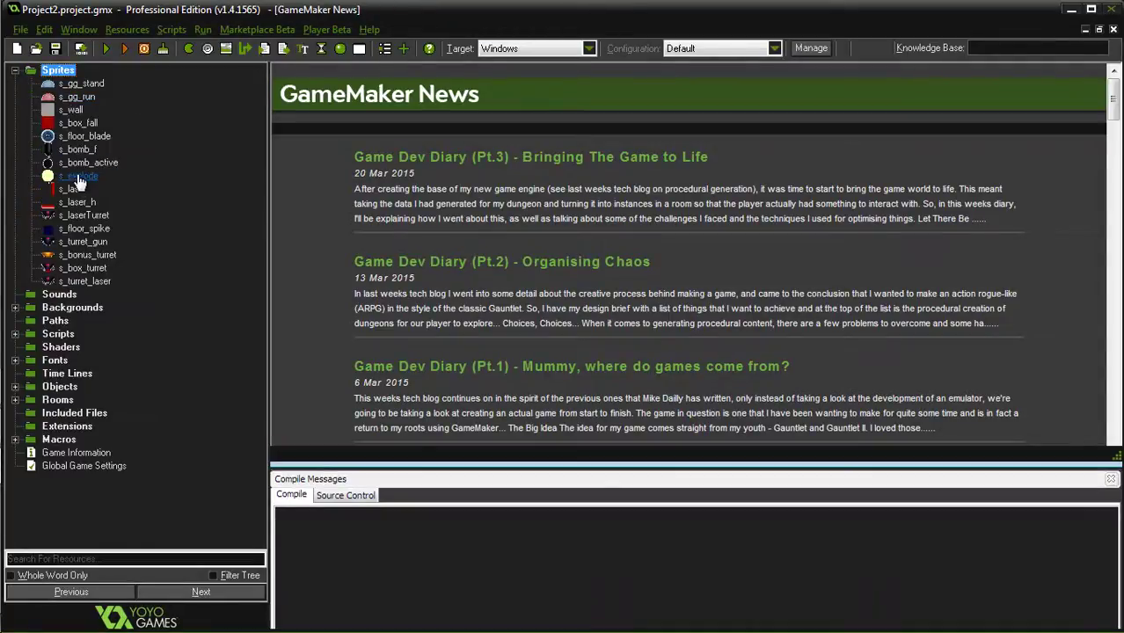
- Load the newly saved 187×180 explosion GIF into the s_explode sprite
double_click(78, 176)
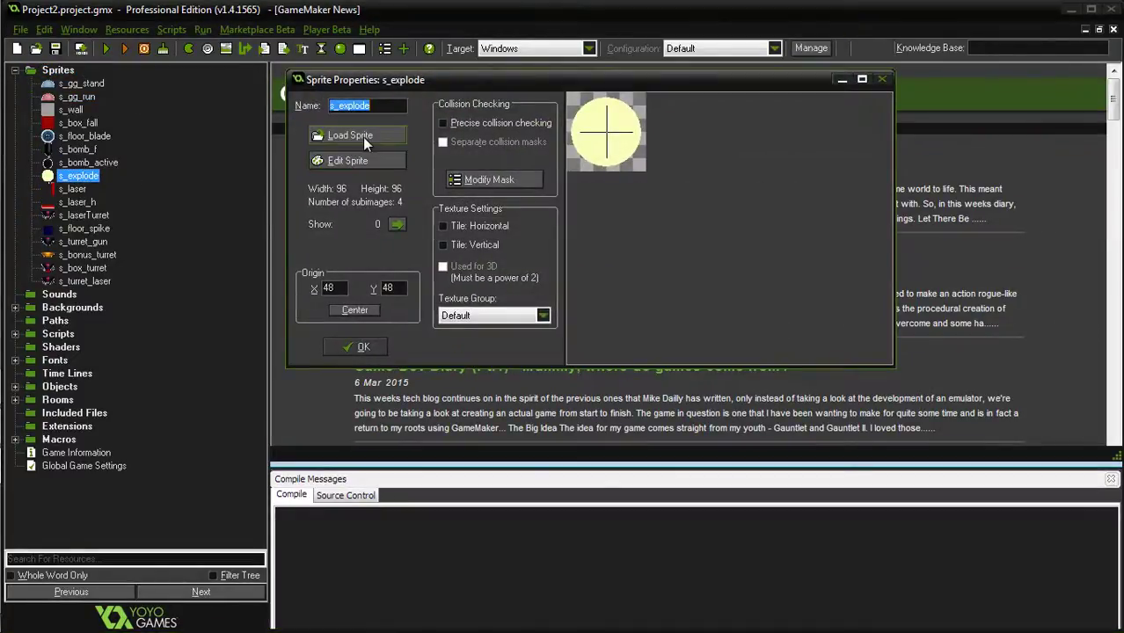
left_click(363, 137)
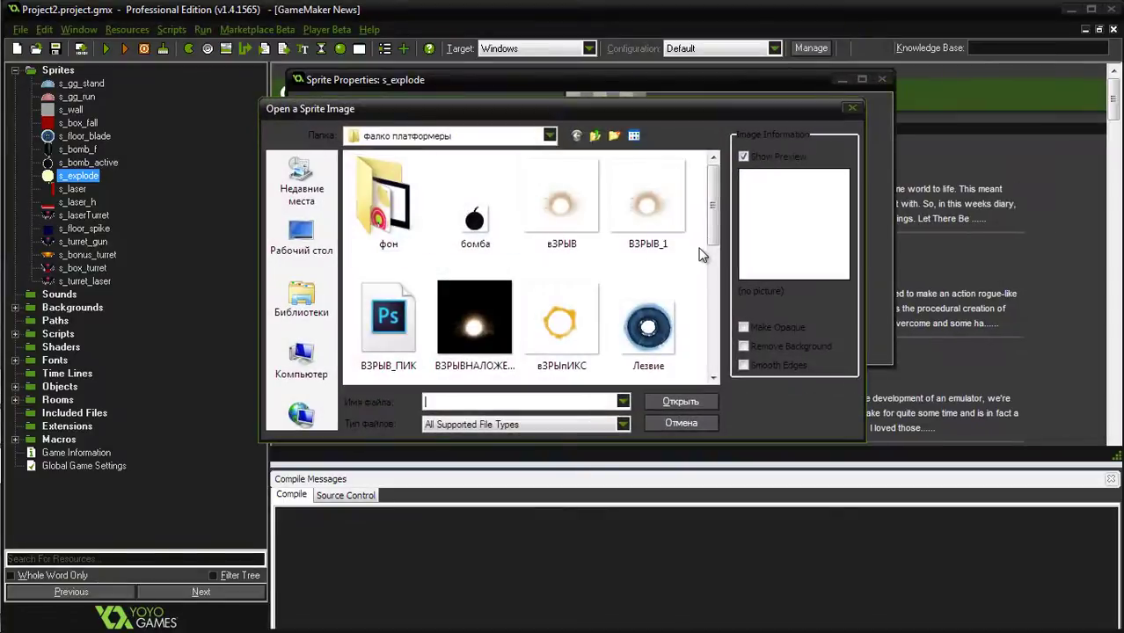
left_click(560, 326)
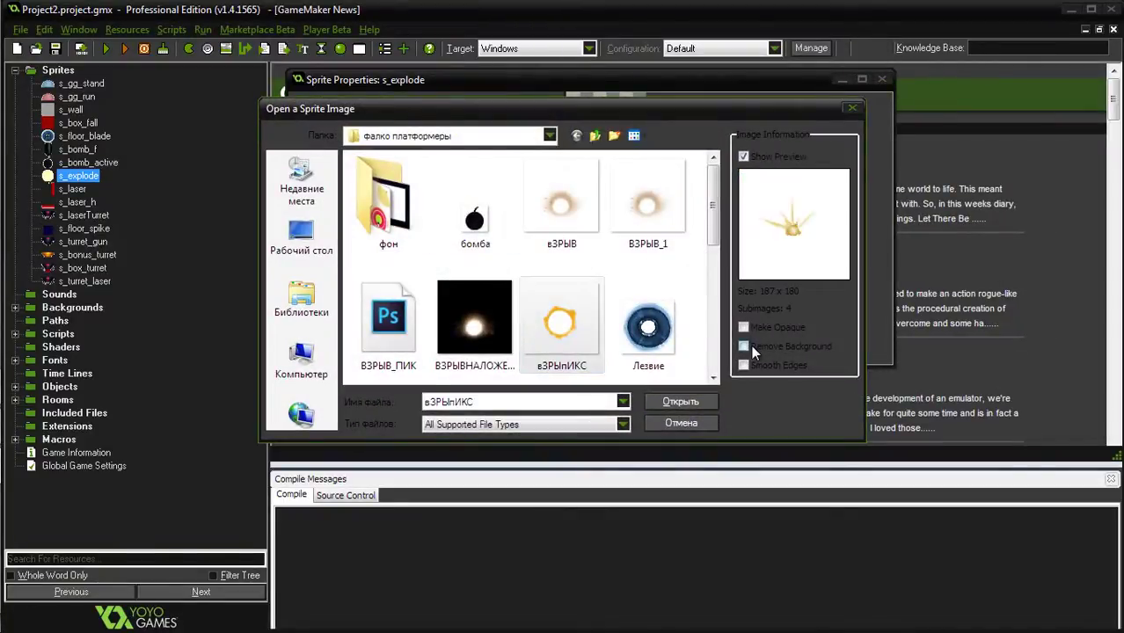
left_click(696, 403)
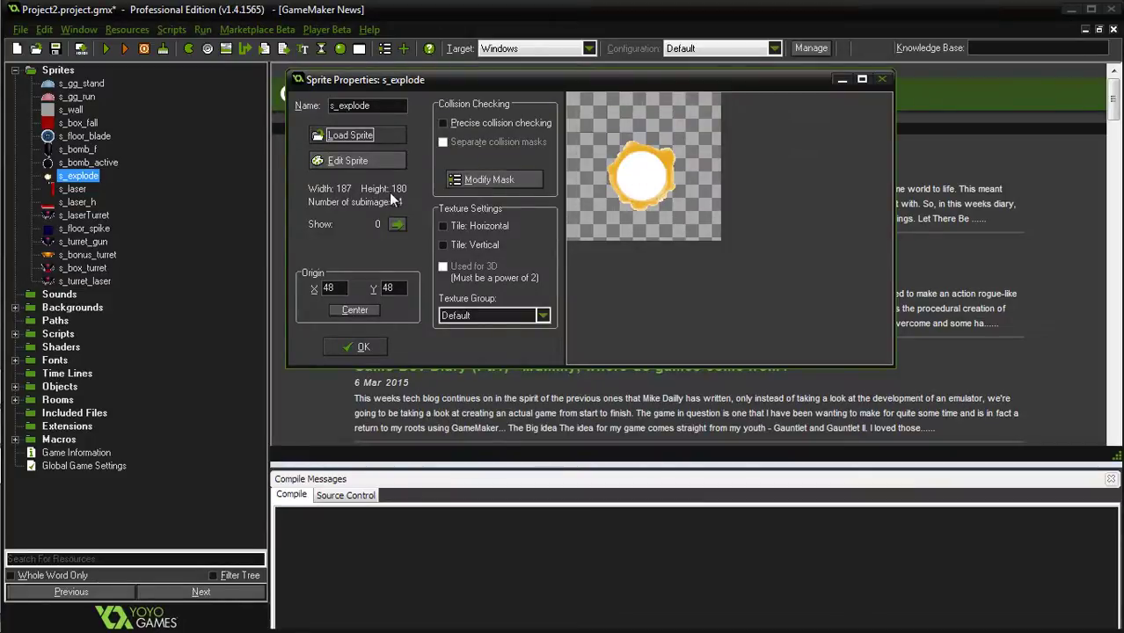
- Preview the four explosion frames in Edit Sprite, then show the Фон копия layer in Photoshop
left_click(362, 166)
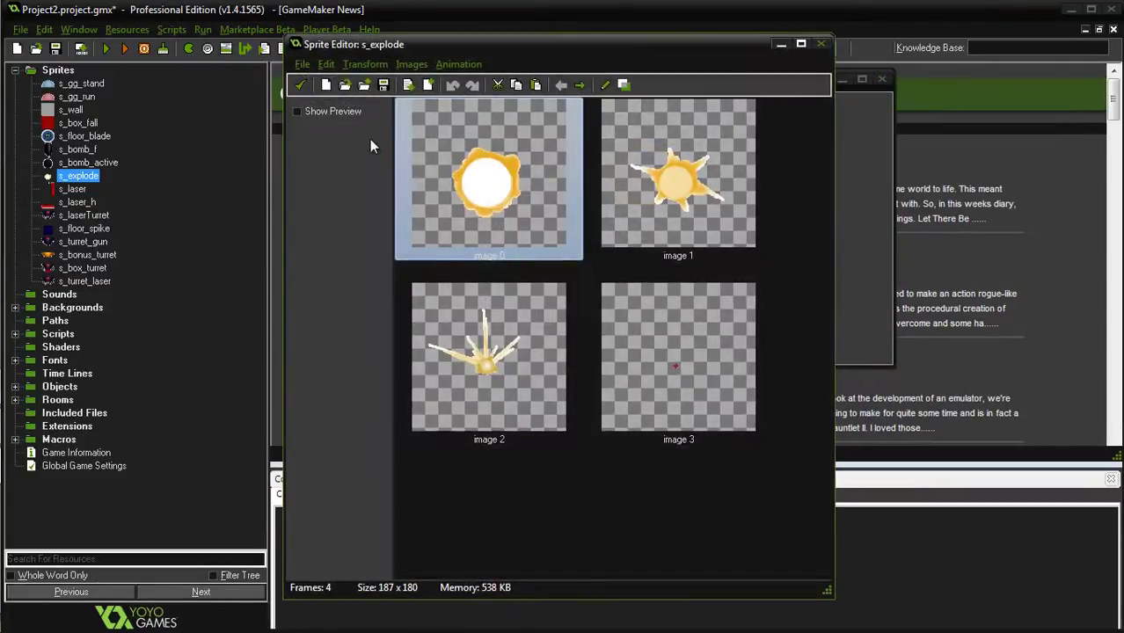
left_click(315, 114)
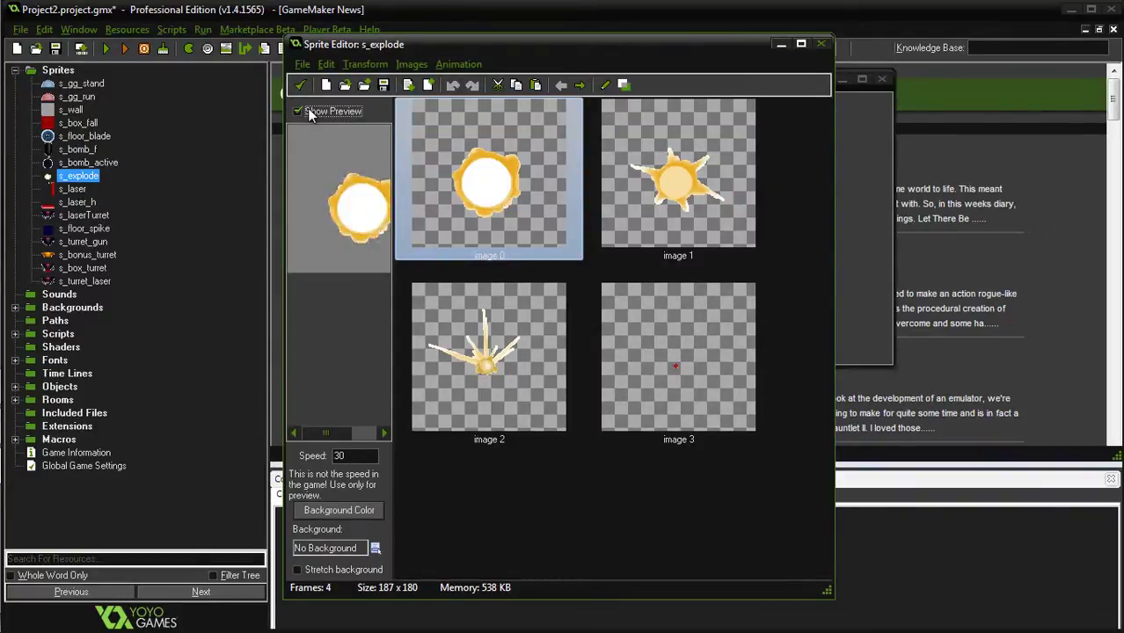
left_click(309, 112)
left_click(299, 87)
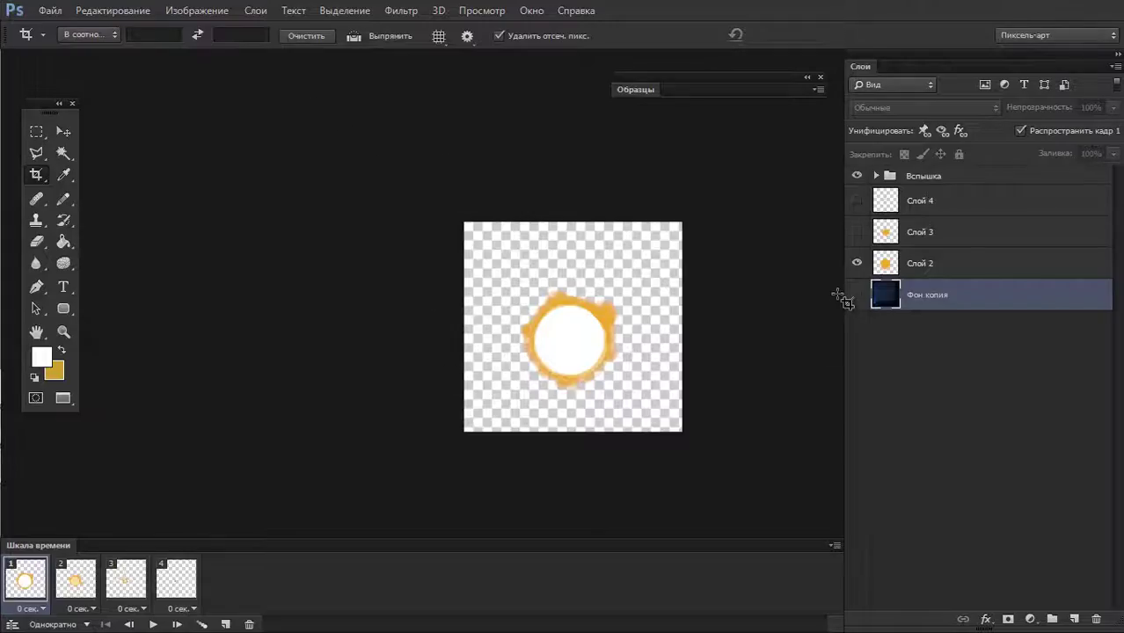
left_click(857, 297)
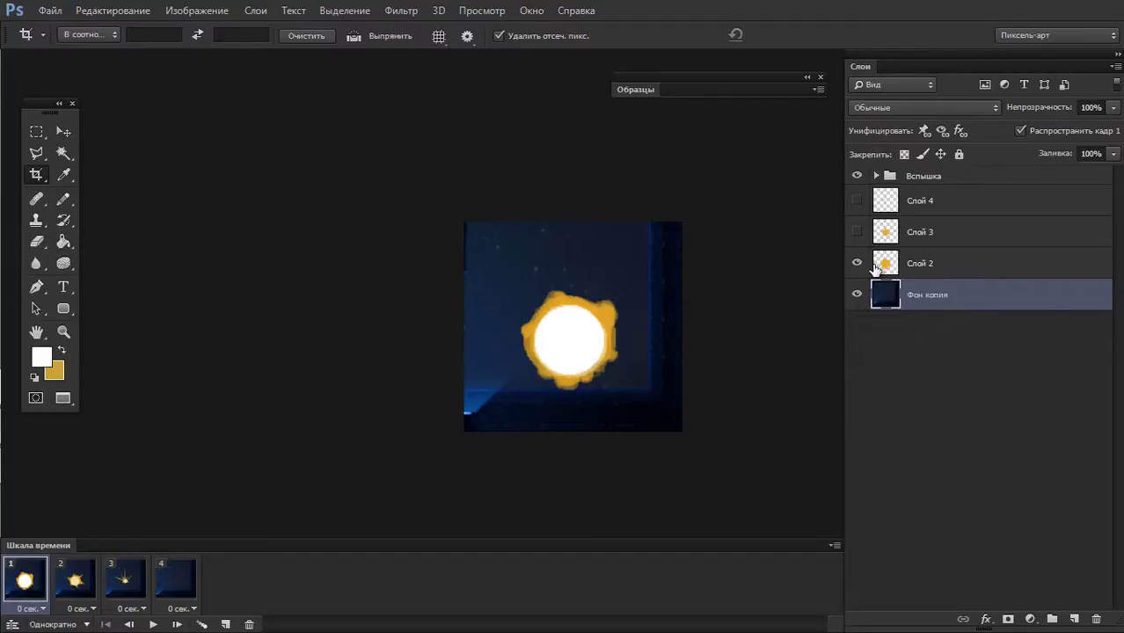
- Load the orange-and-white flash on Слой 2 as a selection, checking it against the Фон копия background
left_click(878, 267)
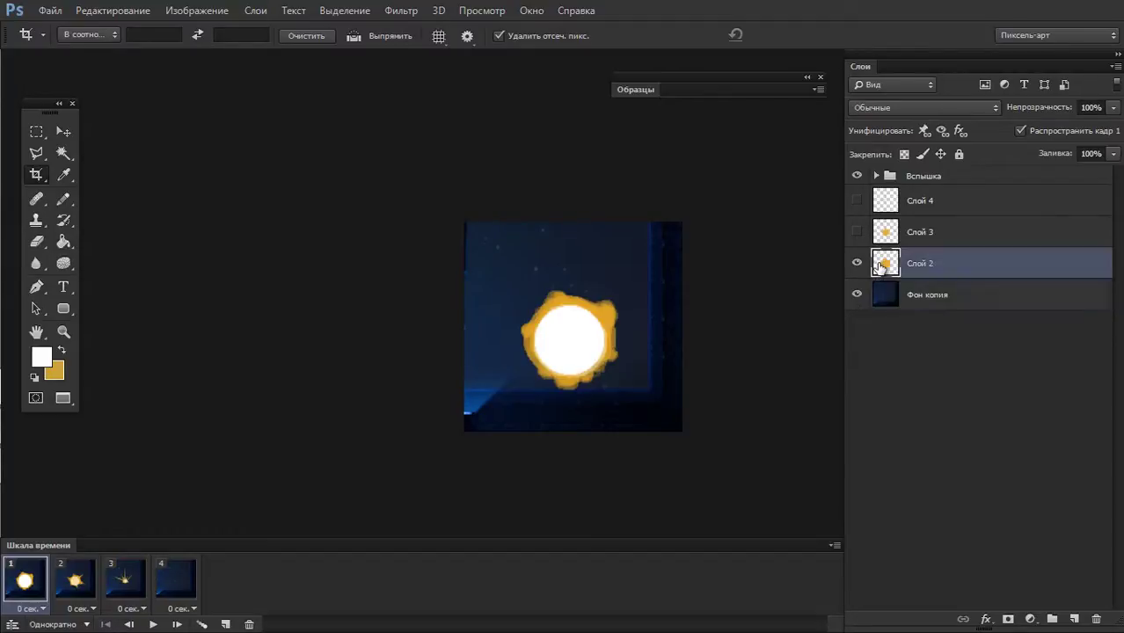
left_click(856, 295)
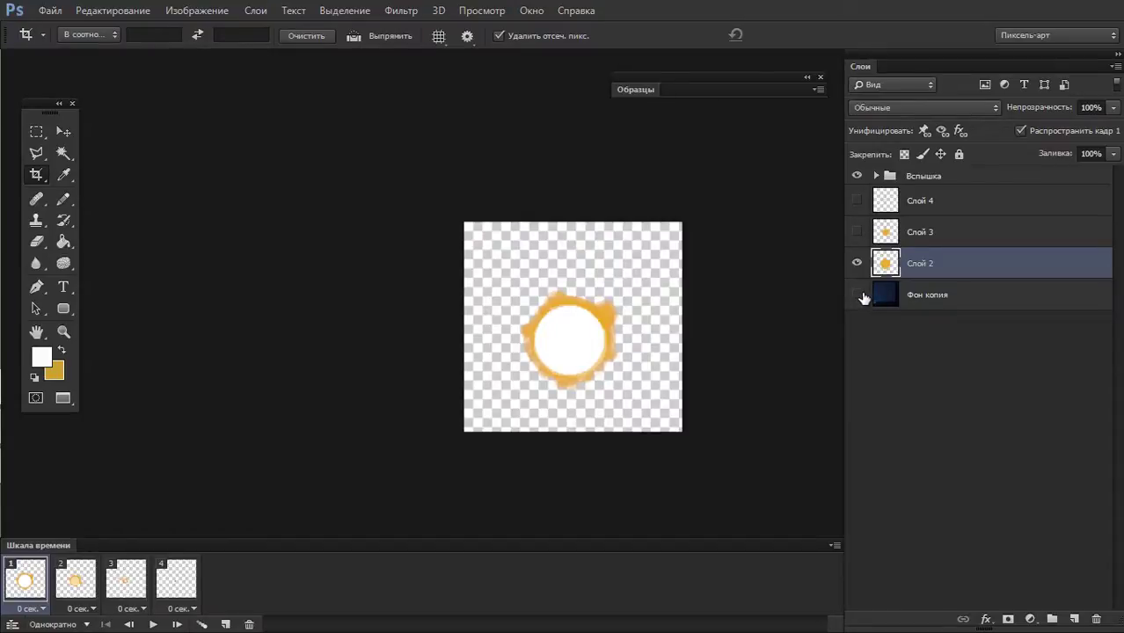
left_click(857, 296)
left_click(858, 295)
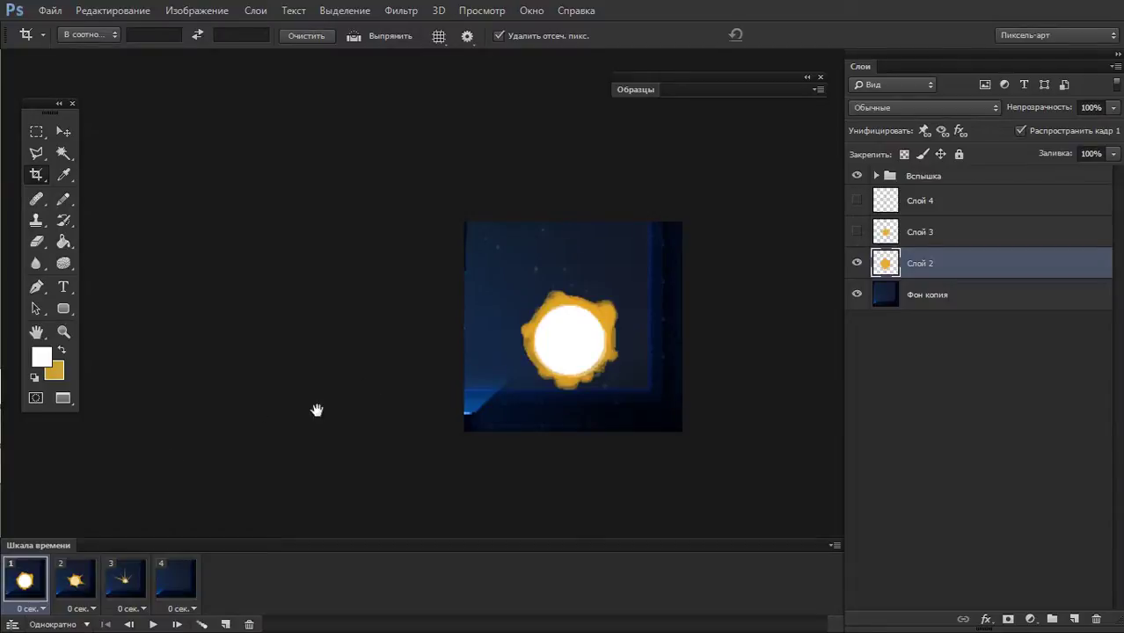
left_click(559, 327)
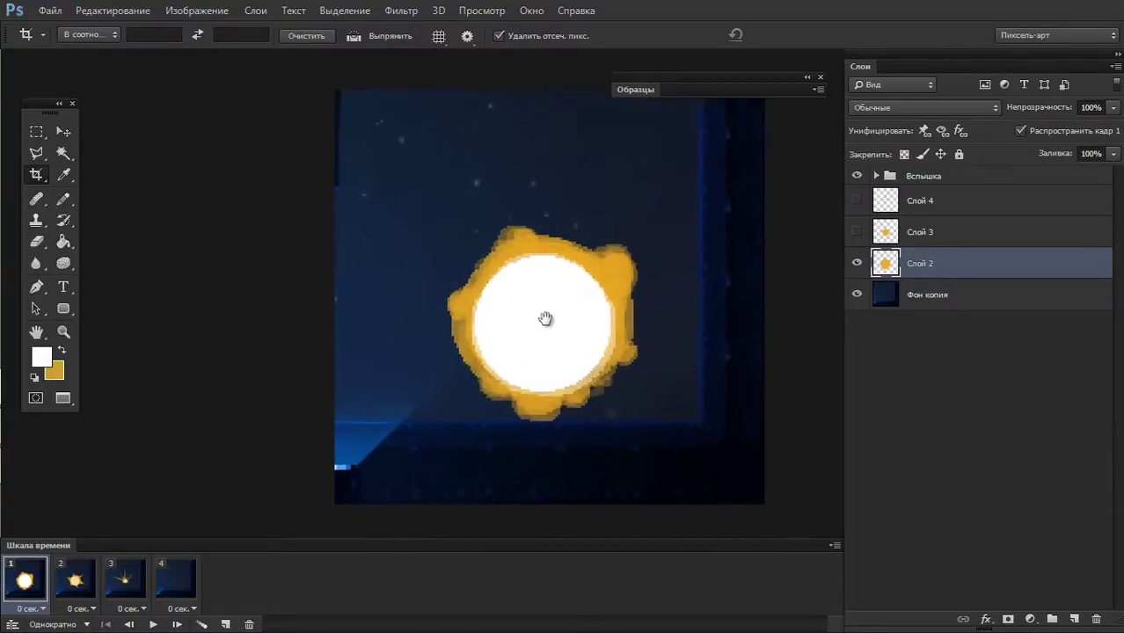
left_click(891, 304)
left_click(882, 267, "ctrl")
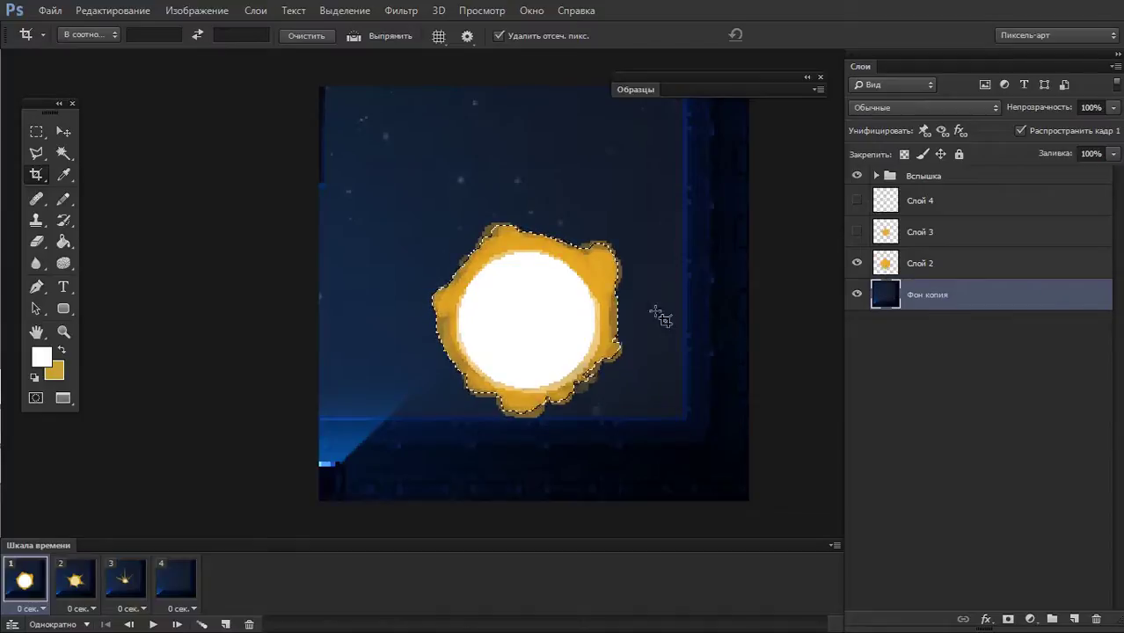
- Put the flash selection into Quick Mask and set a Pencil-mode eraser with Shape Dynamics on and Transfer off
left_click(35, 399)
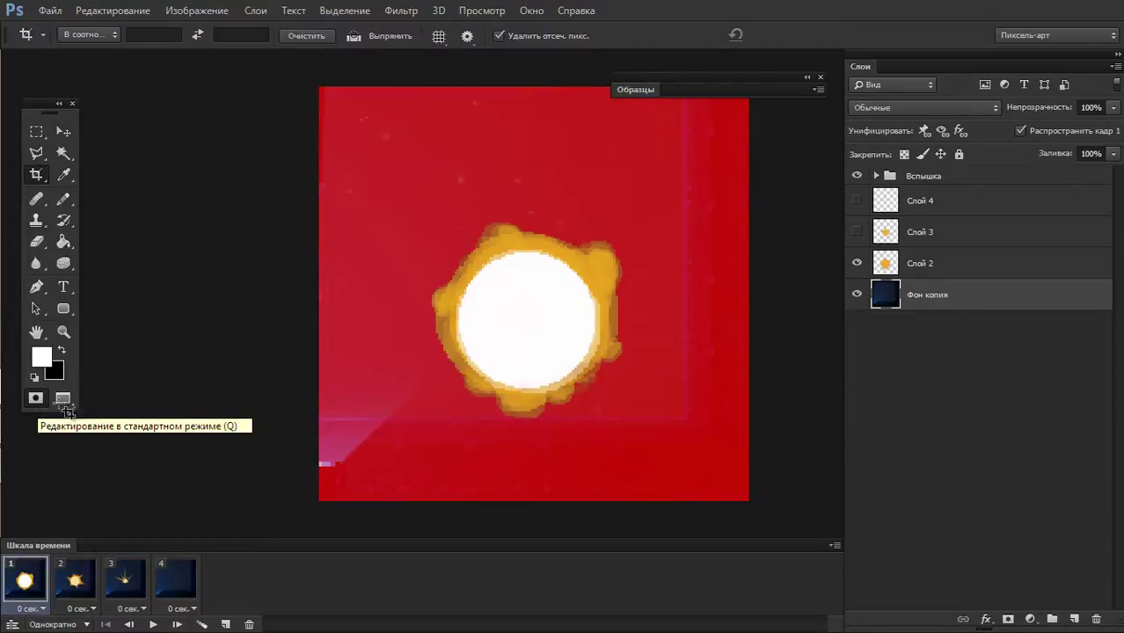
key("e")
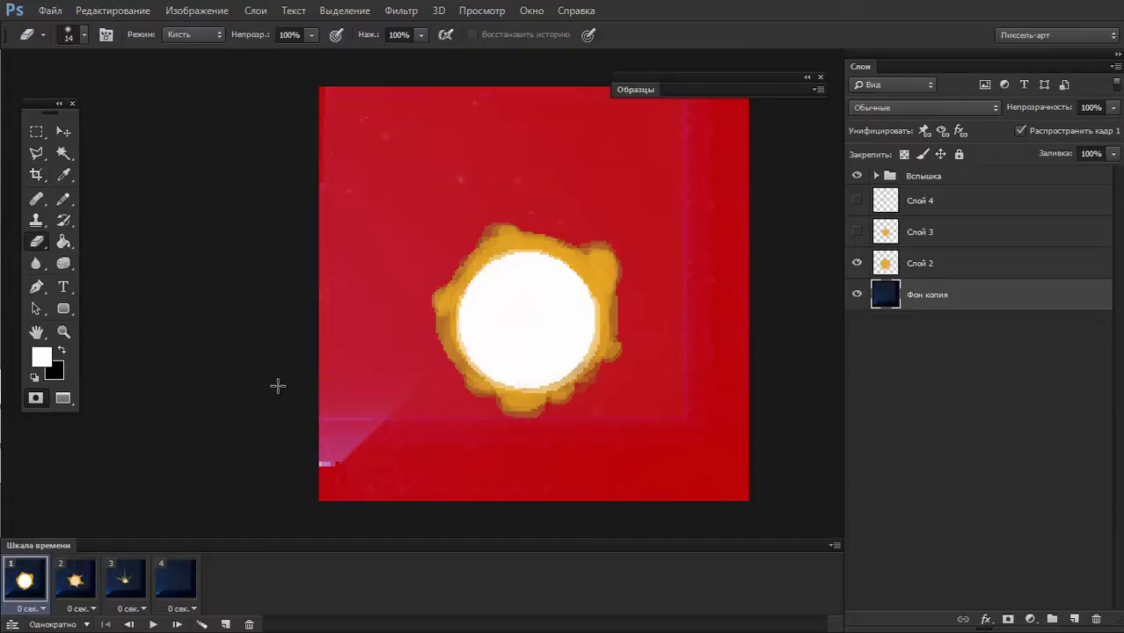
left_click(193, 34)
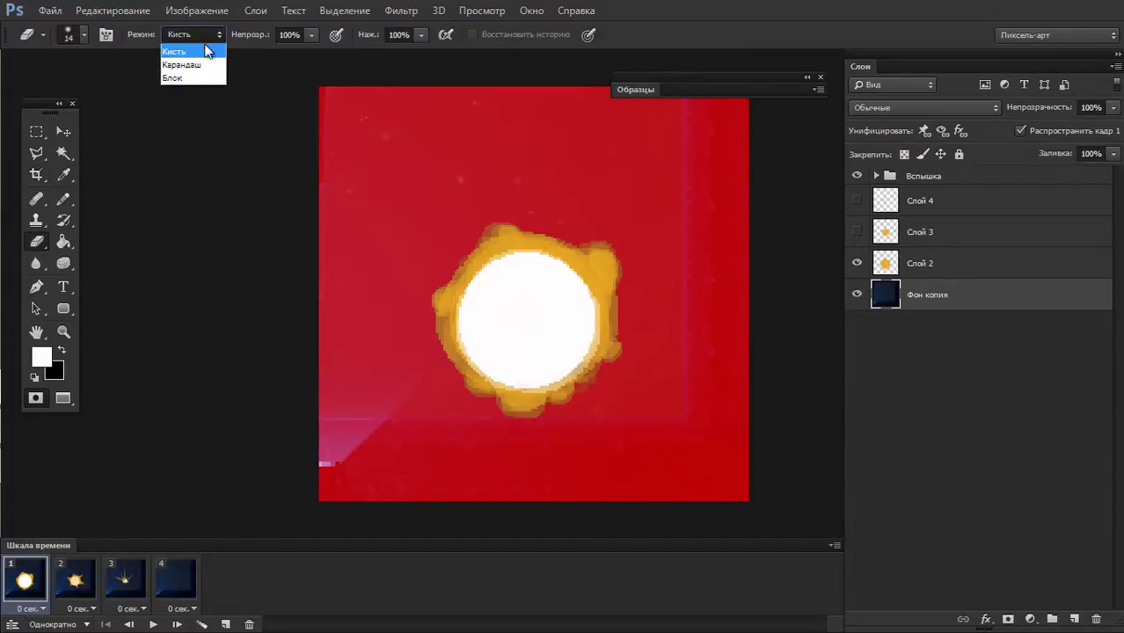
left_click(199, 63)
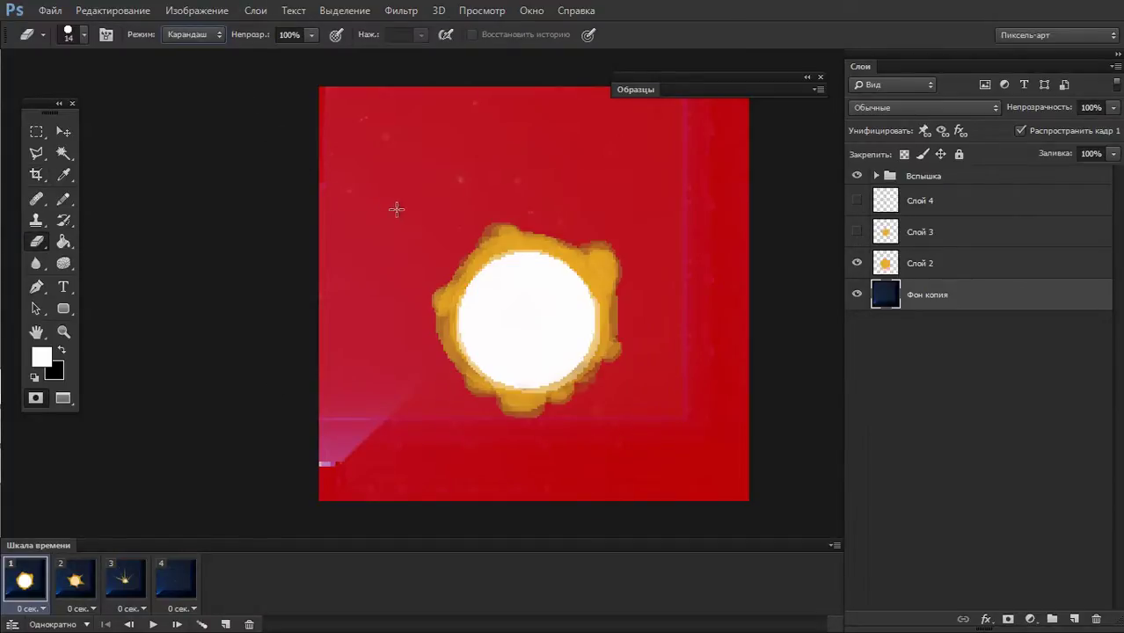
key("F5")
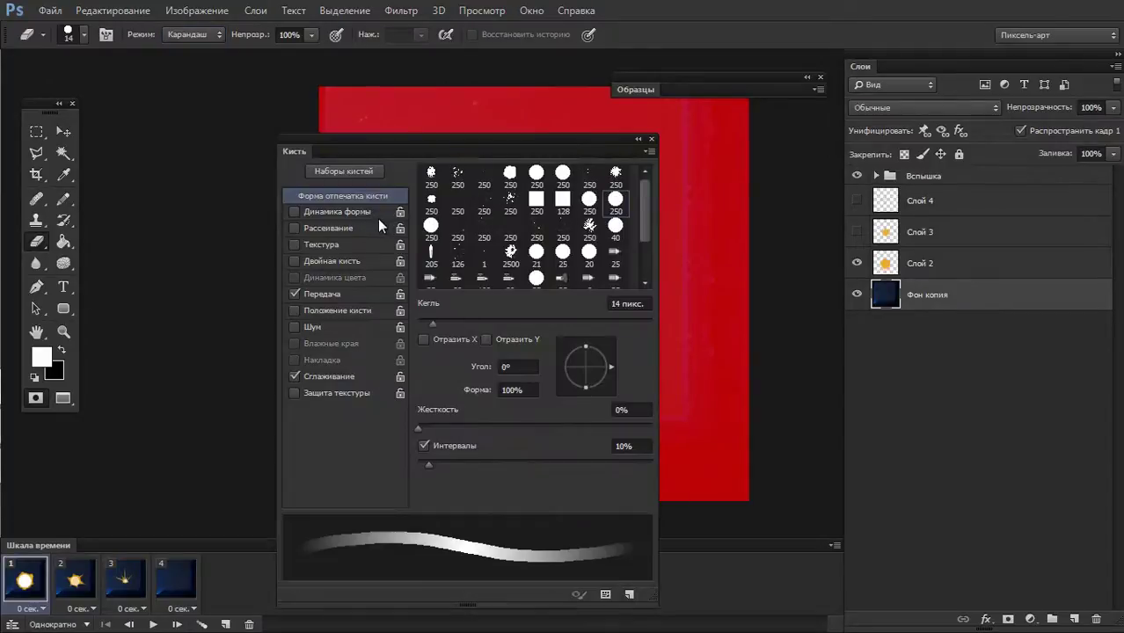
left_click(295, 294)
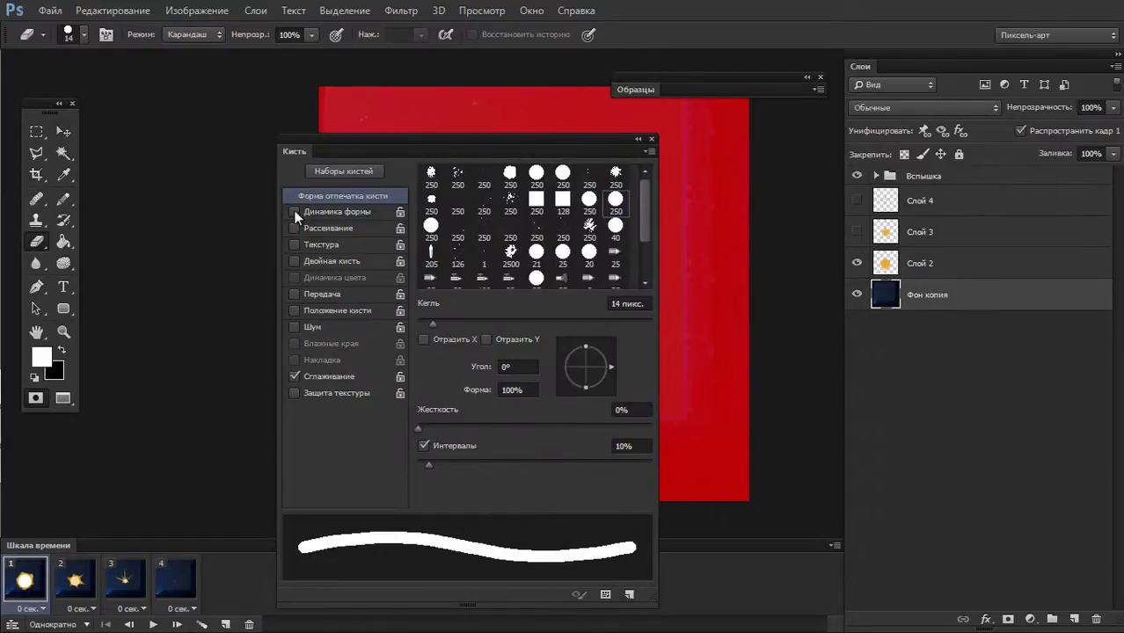
left_click(295, 212)
key("F5")
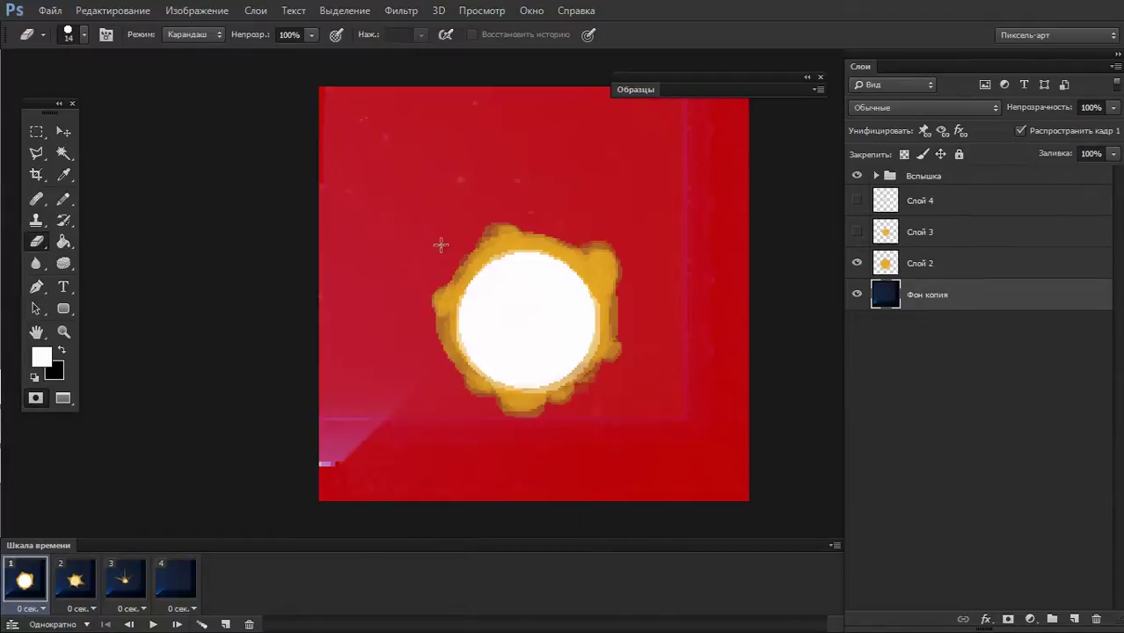
- Try test eraser strokes on the white circle and left of the flash, undoing each one
left_click_drag(484, 308, 490, 278)
key("ctrl+z")
left_click_drag(534, 315, 503, 308)
key("x")
key("ctrl+z")
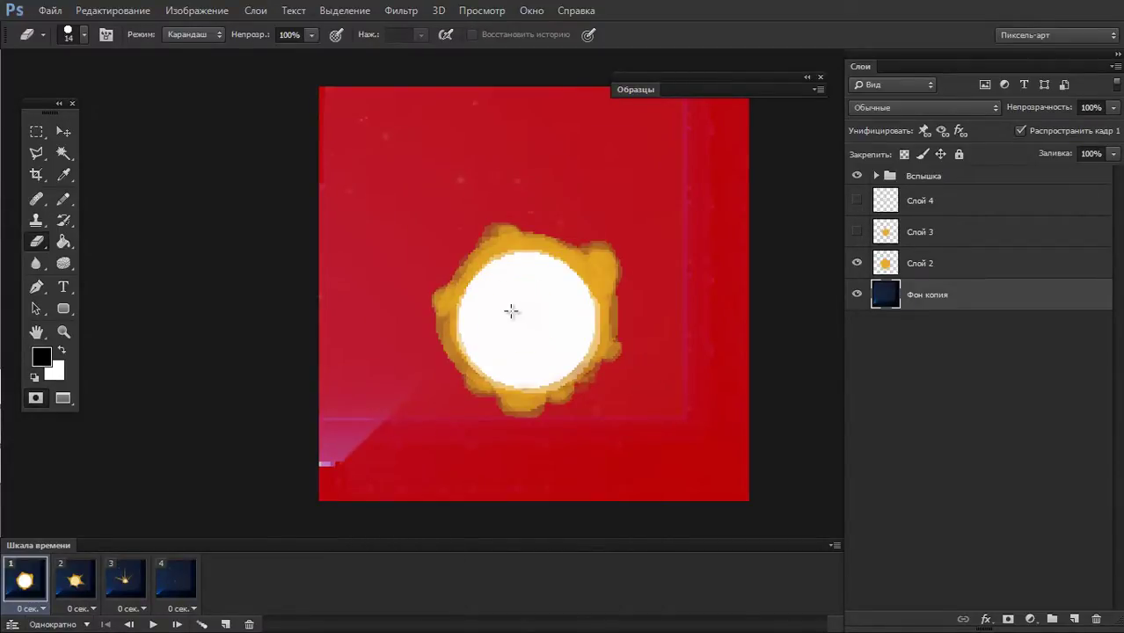
mouse_move(453, 272)
left_mouse_down()
mouse_move(394, 259)
mouse_move(401, 341)
left_mouse_up()
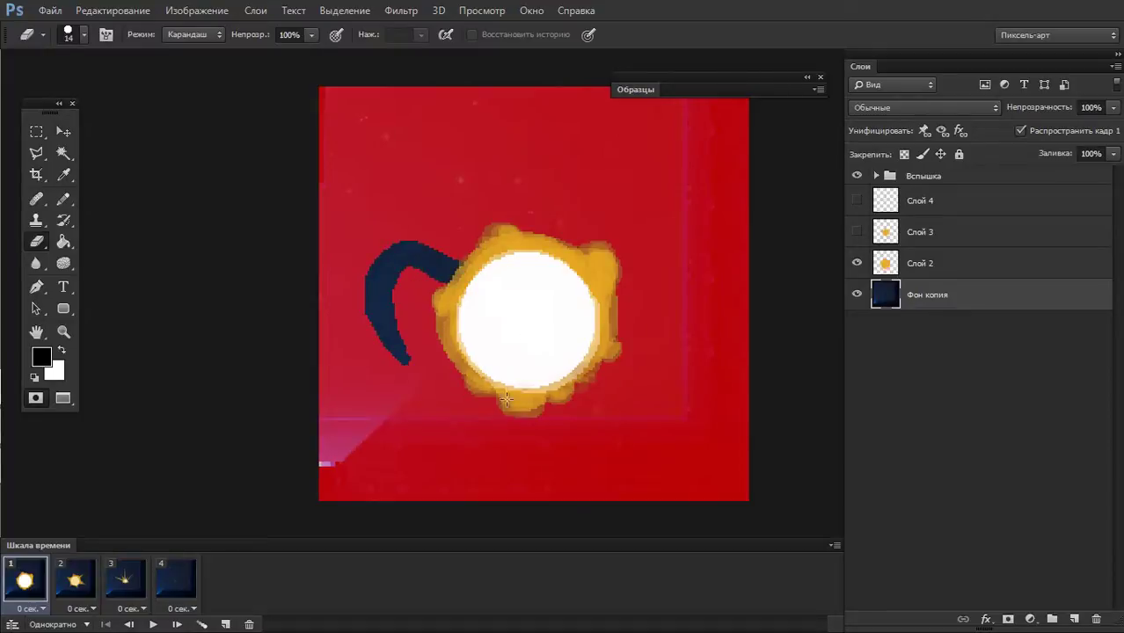
key("ctrl+z")
- Zoom in on the flash's upper rim and test strokes along the top and left rim, undoing them
left_click(497, 278, "ctrl")
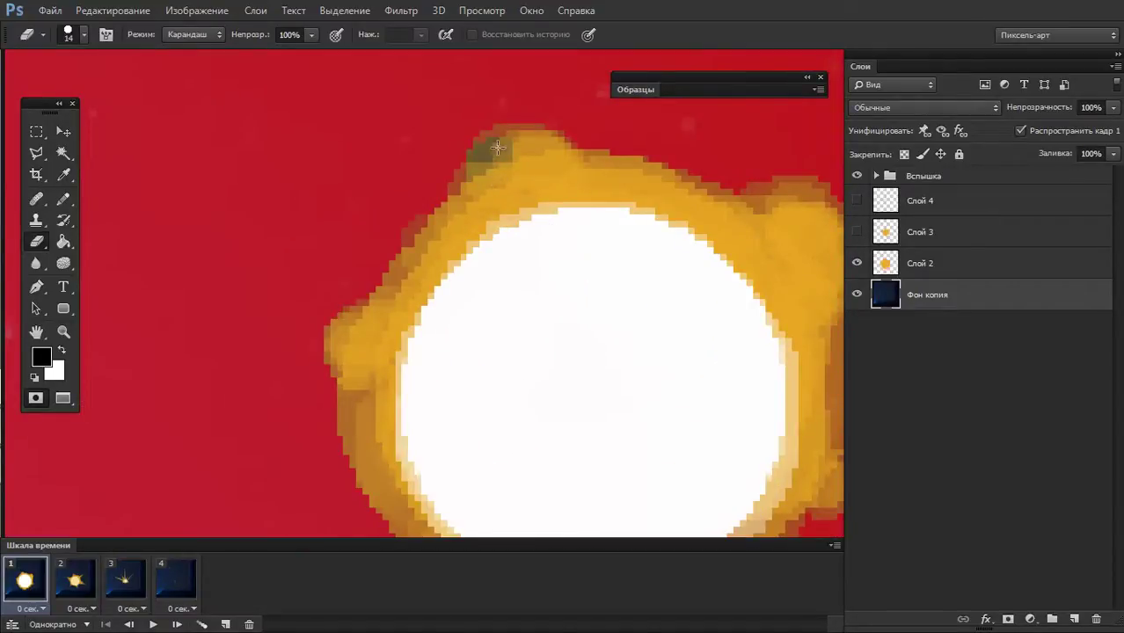
left_click_drag(519, 147, 527, 151)
key("ctrl+z")
key("ctrl+z")
key("x")
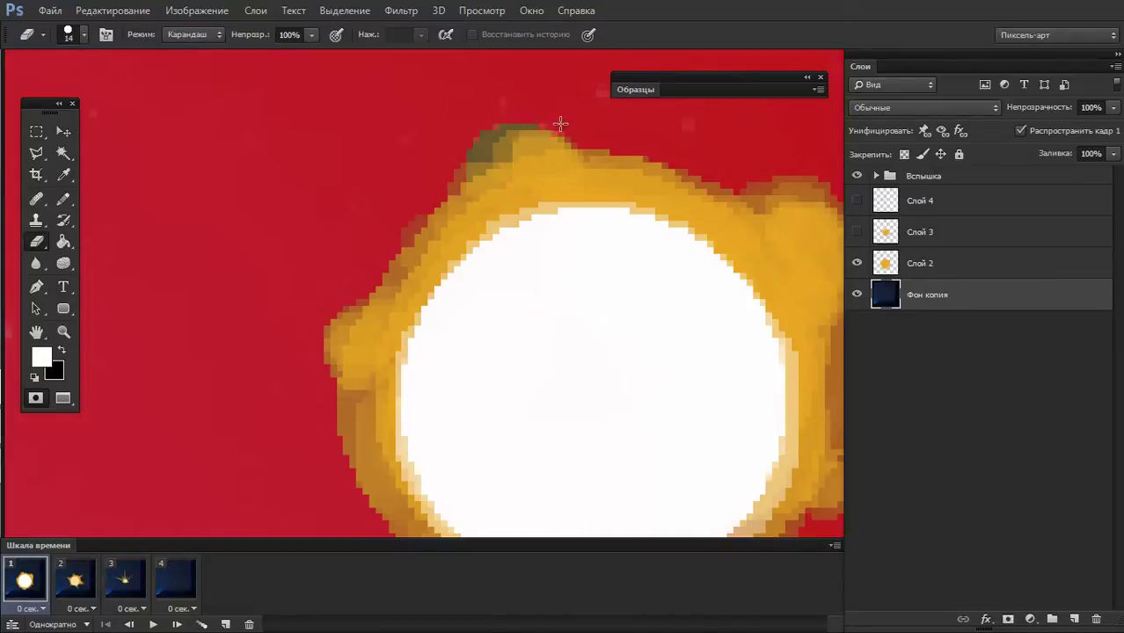
key("x")
left_click_drag(387, 278, 433, 210)
key("ctrl+z")
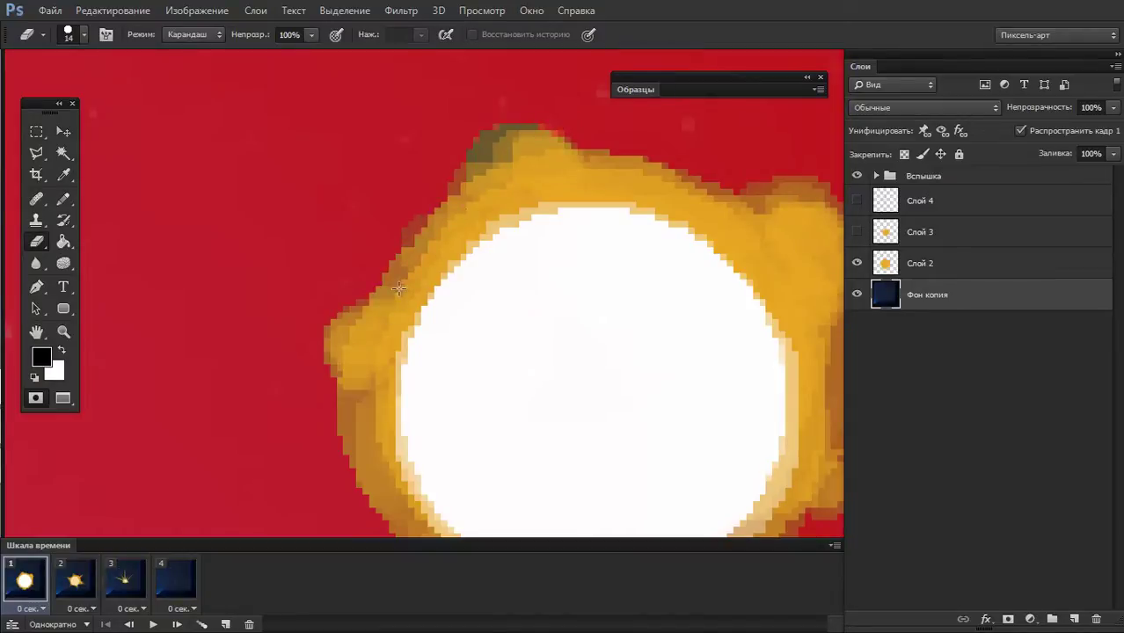
- With a 4 px eraser, nick dark notches into the flash rim, then darken the lower-left edge at 5 px
right_click(437, 263)
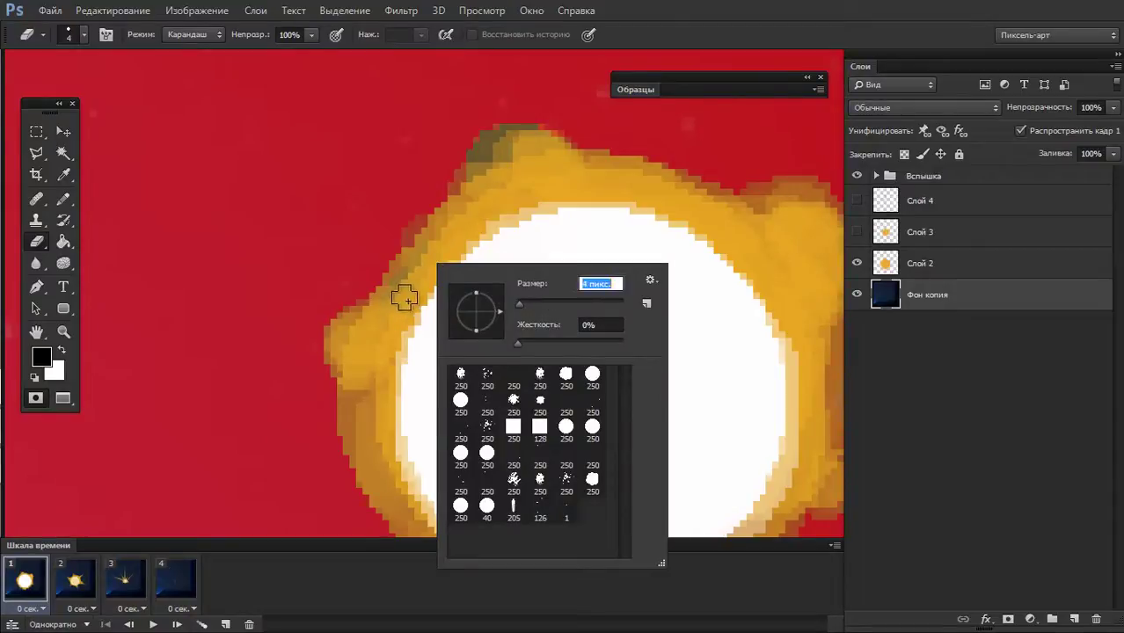
key("Return")
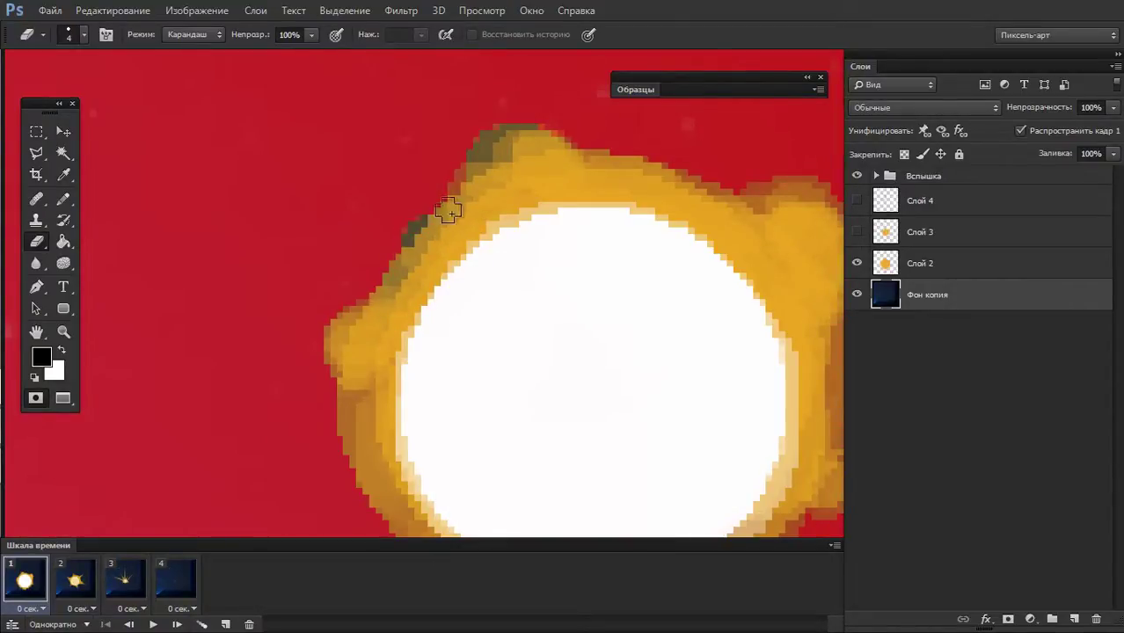
left_click(456, 165)
left_click(327, 366)
left_click(327, 320)
left_click(346, 304)
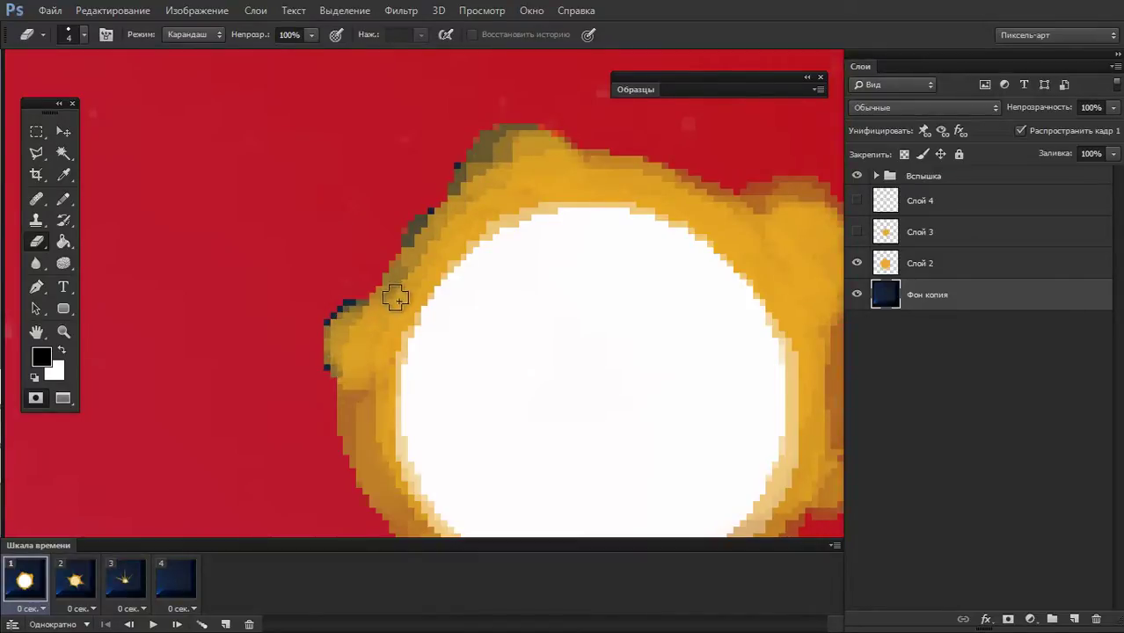
scroll(400, 303, "down", 3)
scroll(406, 297, "down", 2)
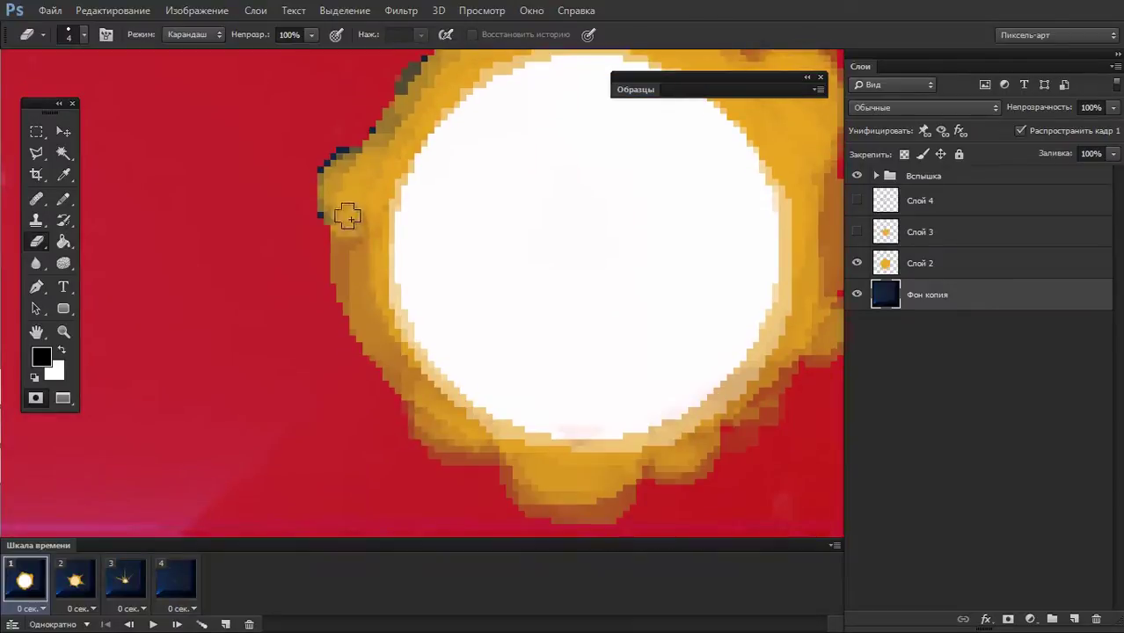
key("bracketright")
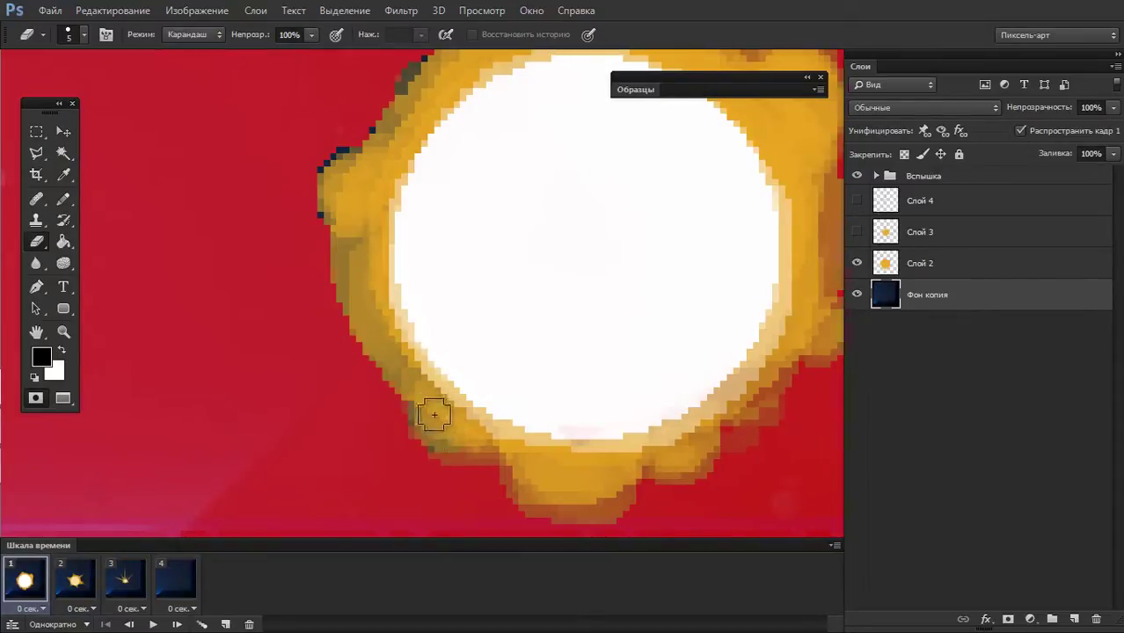
left_click_drag(427, 427, 455, 448)
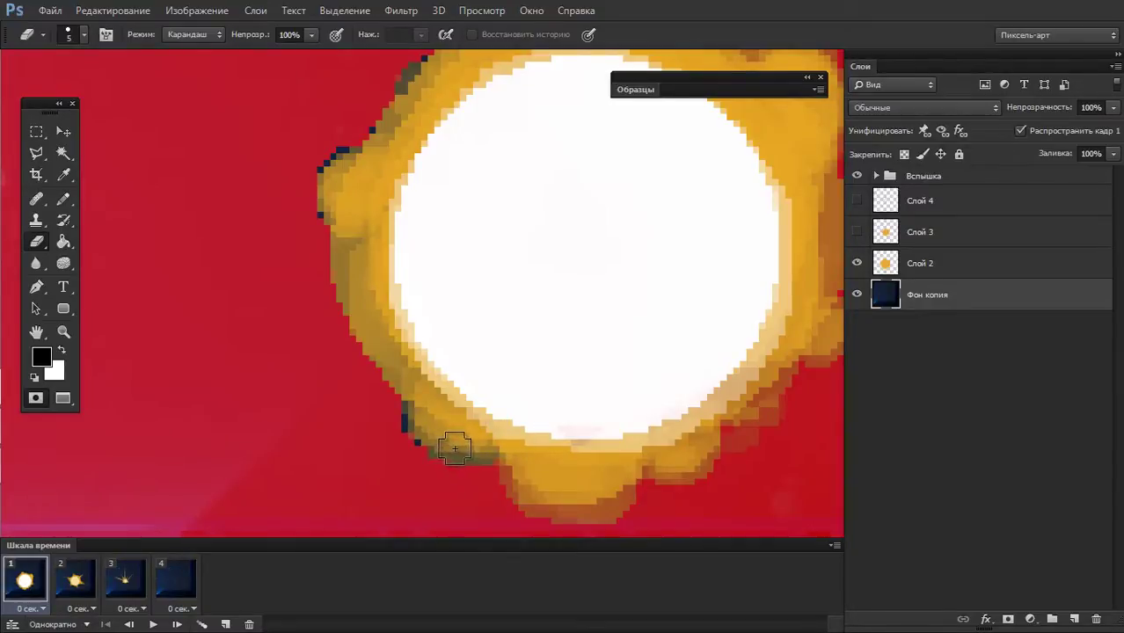
- Nibble dark pixels into the right, upper-right and top edges of the flash rim
mouse_move(532, 422)
left_mouse_down()
mouse_move(481, 321)
mouse_move(464, 368)
mouse_move(447, 343)
mouse_move(476, 380)
mouse_move(535, 382)
mouse_move(547, 344)
mouse_move(609, 334)
mouse_move(655, 300)
mouse_move(677, 261)
mouse_move(668, 307)
left_mouse_up()
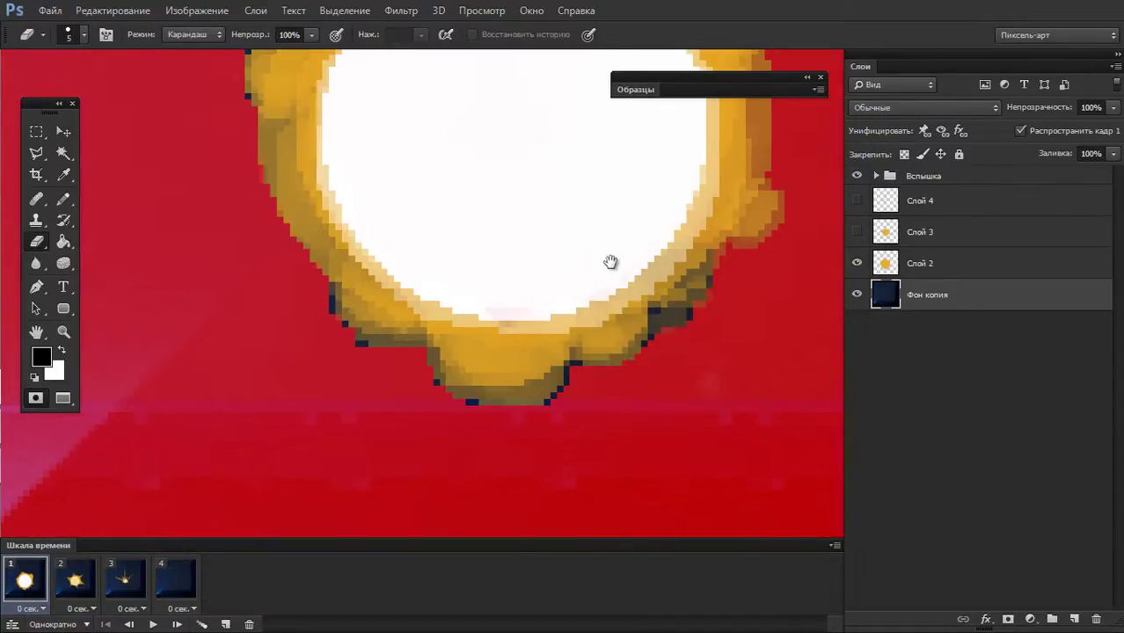
left_click_drag(607, 261, 486, 344)
mouse_move(613, 336)
left_mouse_down()
mouse_move(638, 298)
mouse_move(592, 411)
left_mouse_up()
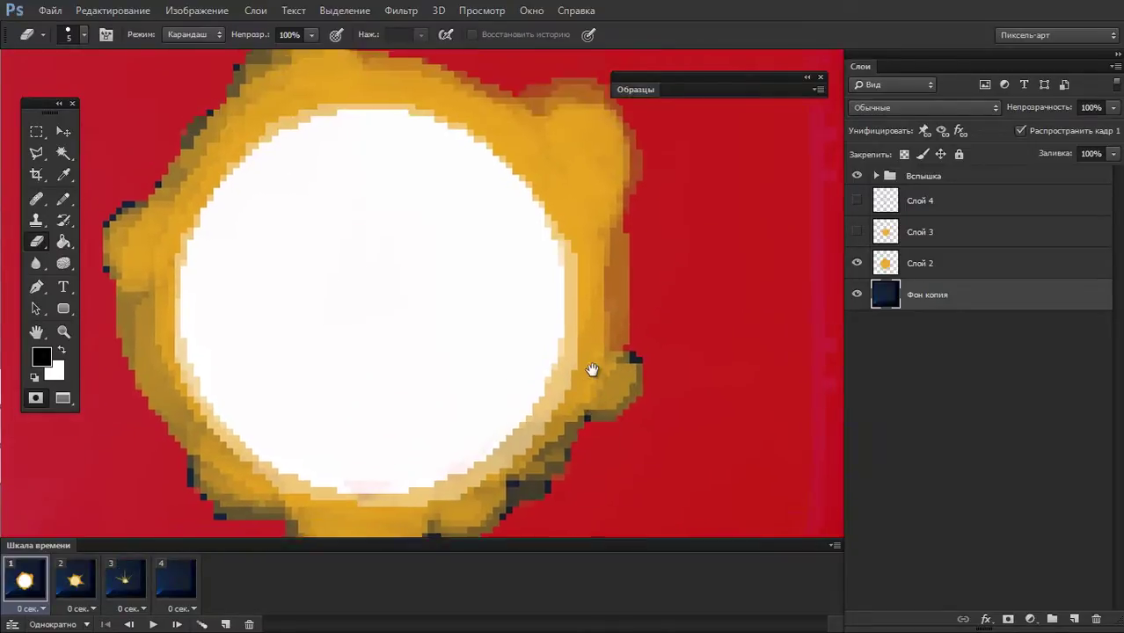
left_click_drag(601, 314, 602, 346)
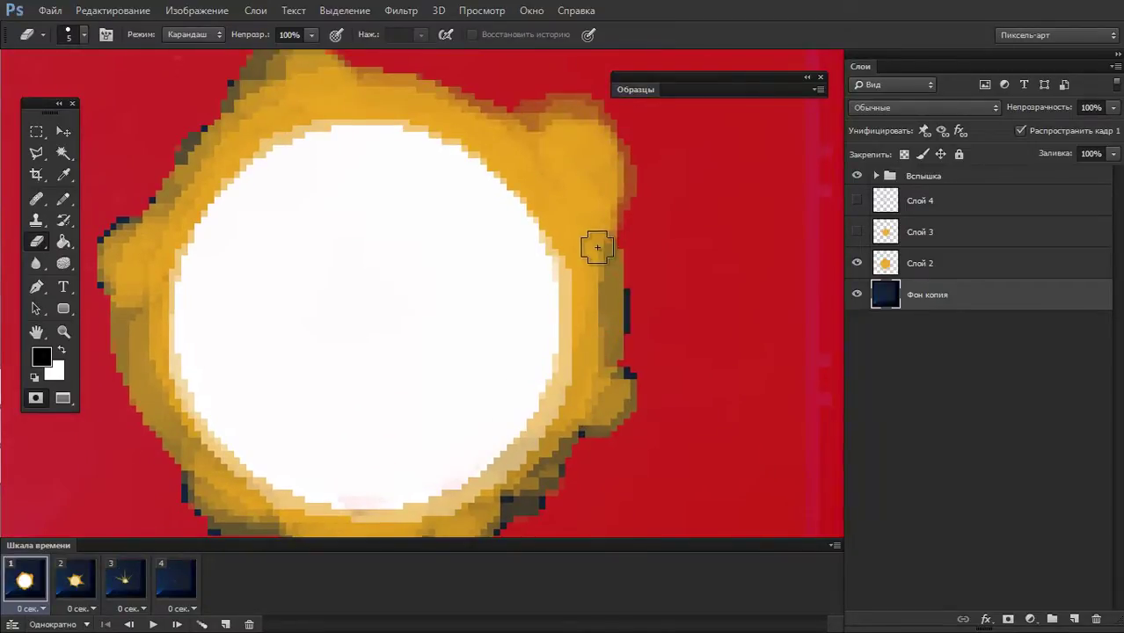
left_click_drag(556, 227, 517, 328)
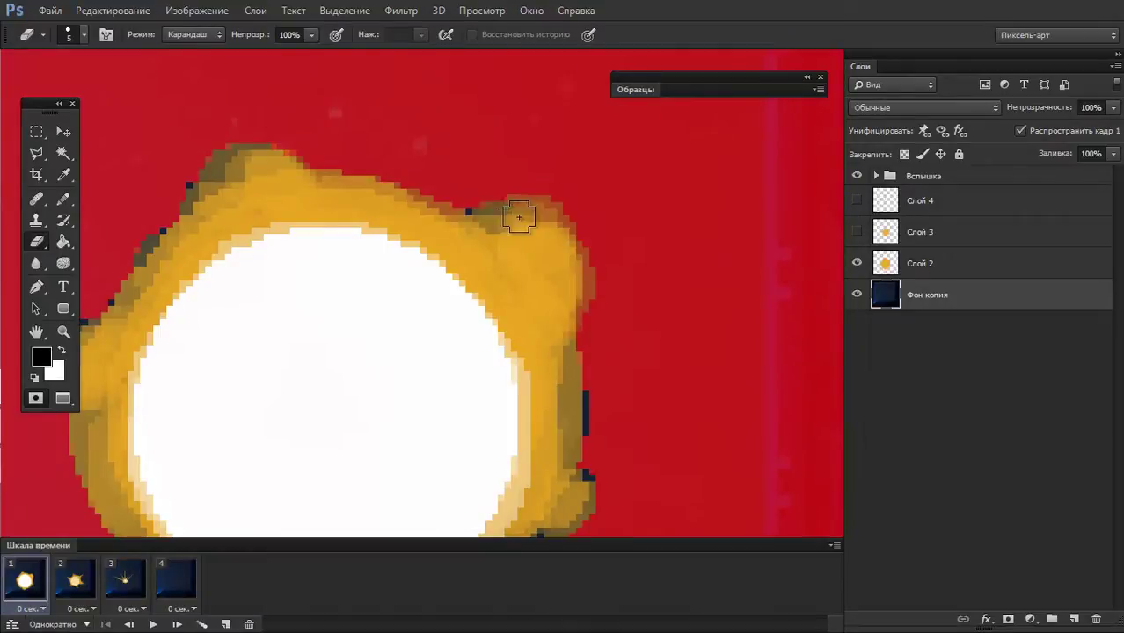
left_click_drag(568, 261, 556, 311)
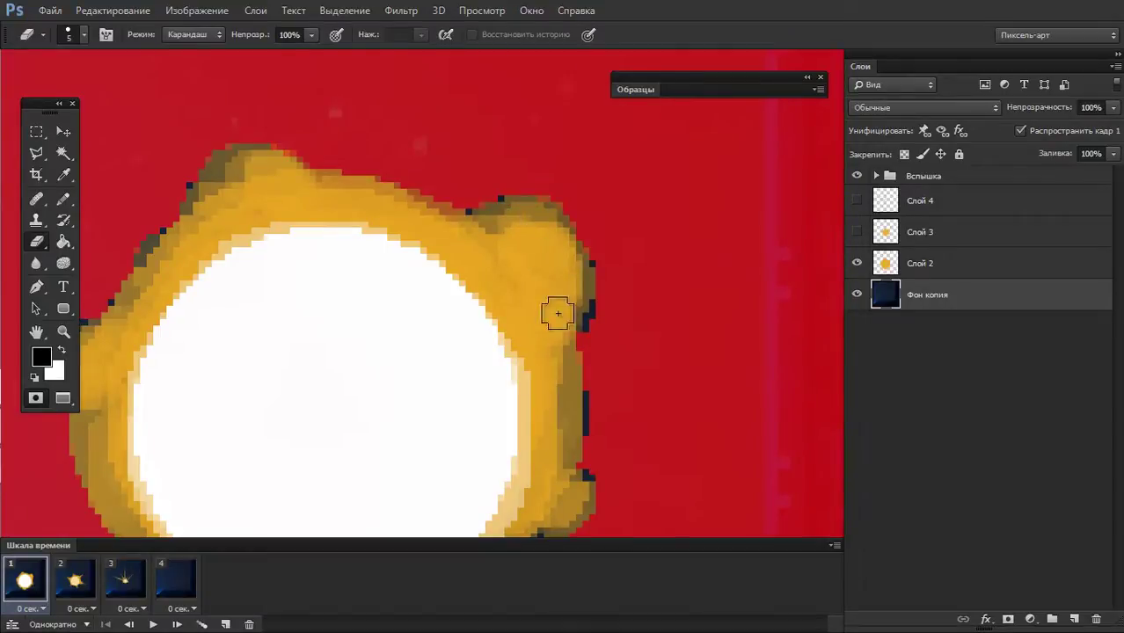
left_click_drag(572, 264, 535, 221)
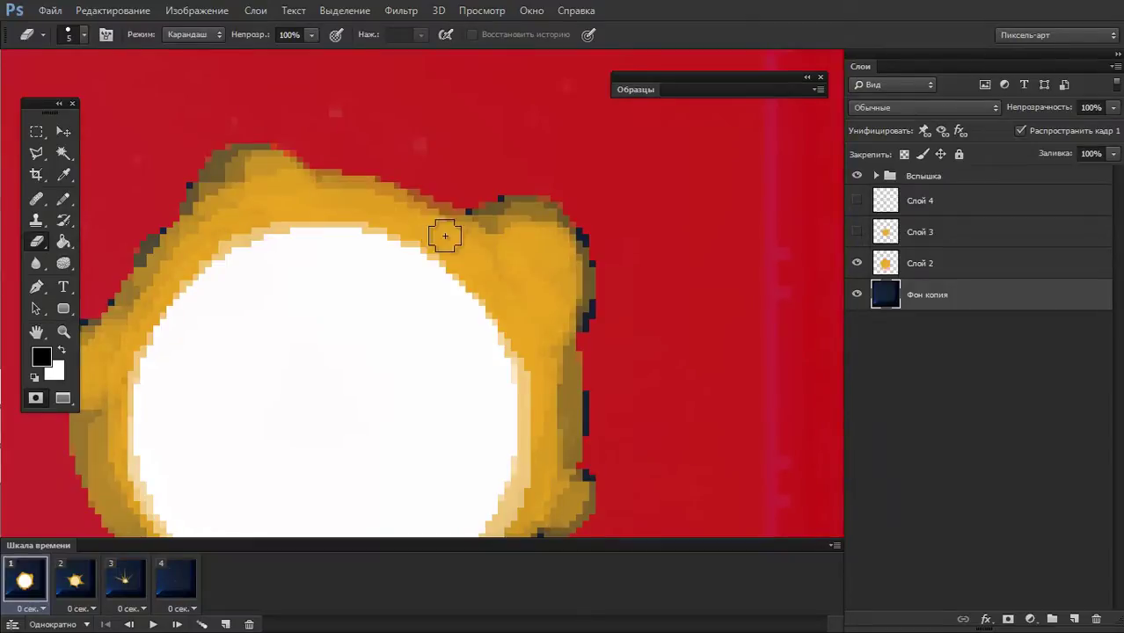
mouse_move(420, 195)
left_mouse_down()
mouse_move(462, 235)
mouse_move(438, 219)
left_mouse_up()
left_click_drag(288, 176, 282, 171)
left_click_drag(551, 328, 622, 196)
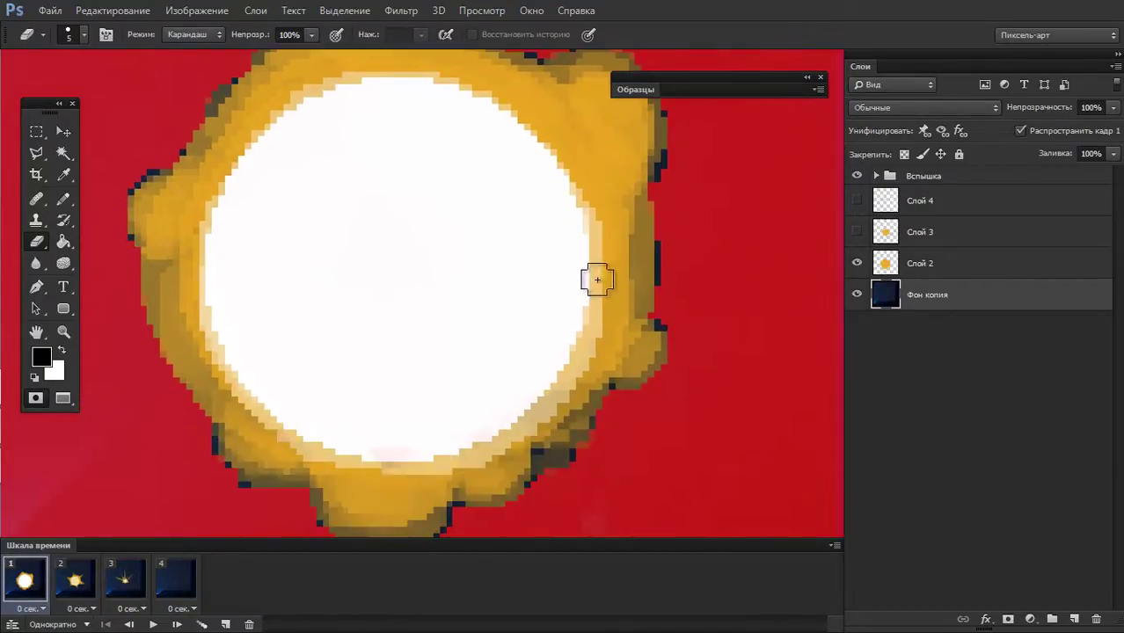
scroll(547, 283, "down", 1)
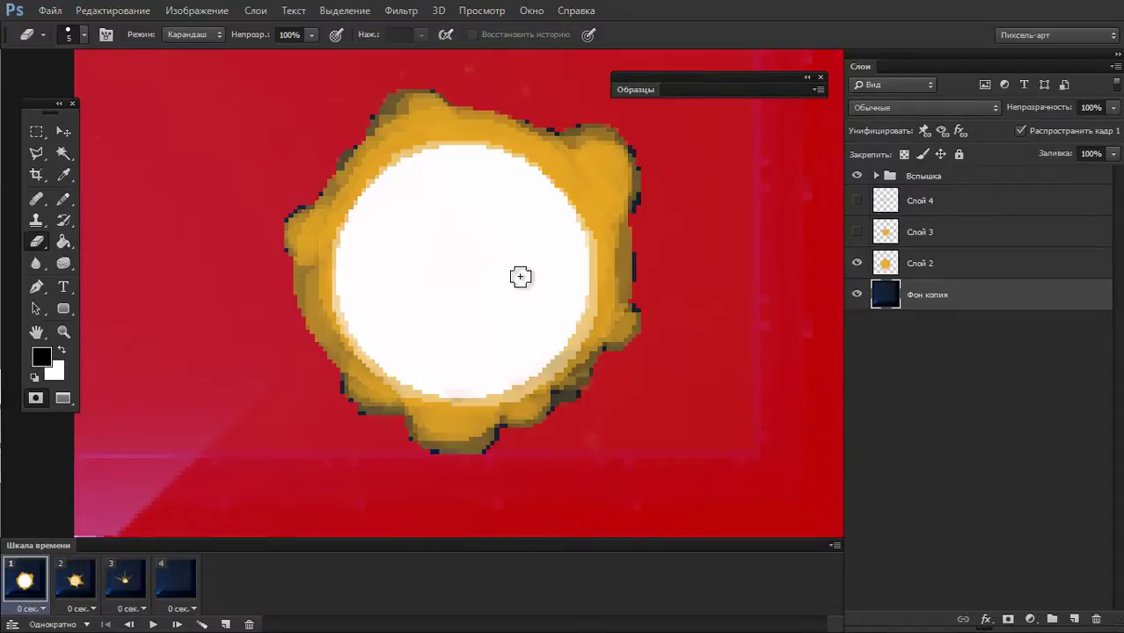
- Exit Quick Mask and copy the flash-shaped area of Фон копия into new layer Слой 5 with Ctrl+J
left_click(35, 398)
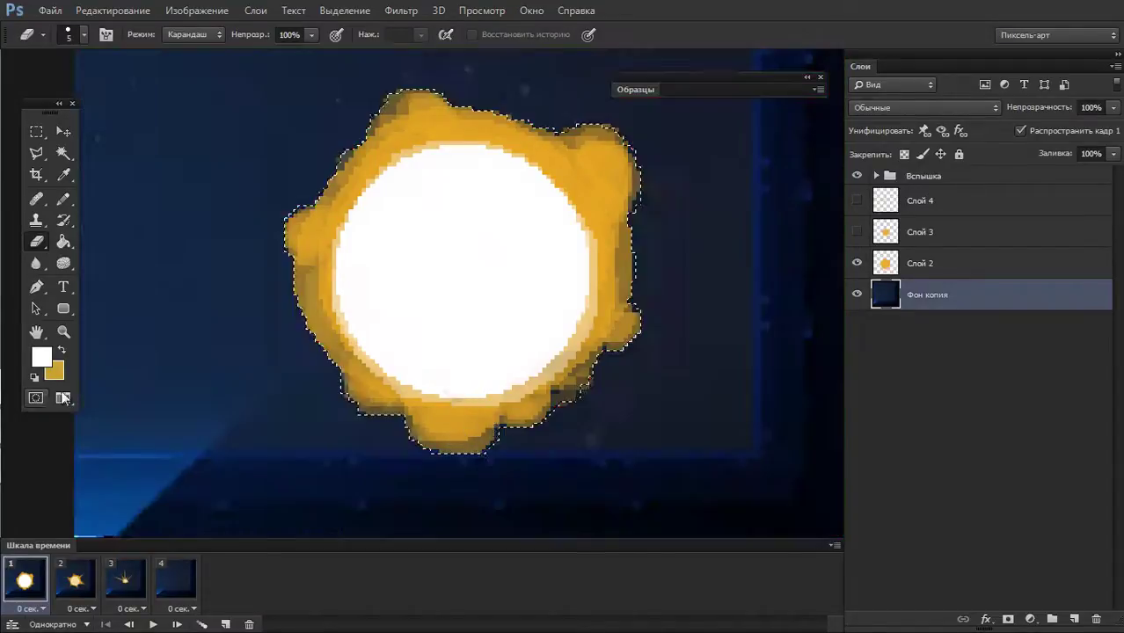
left_click(964, 269)
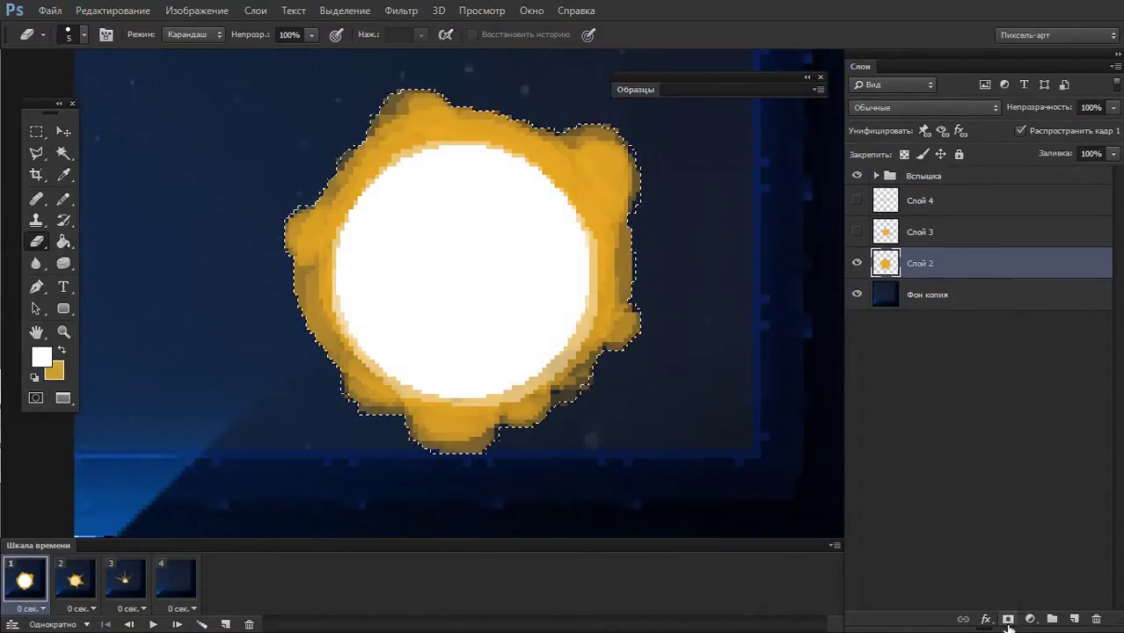
left_click(893, 296)
key("ctrl+j")
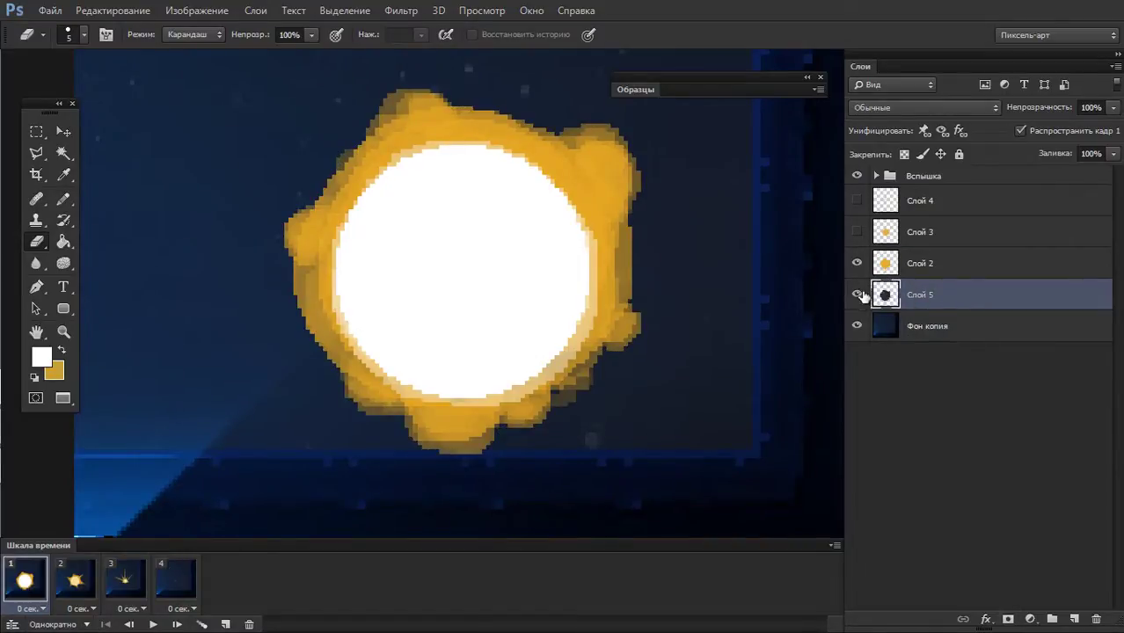
left_click(857, 326)
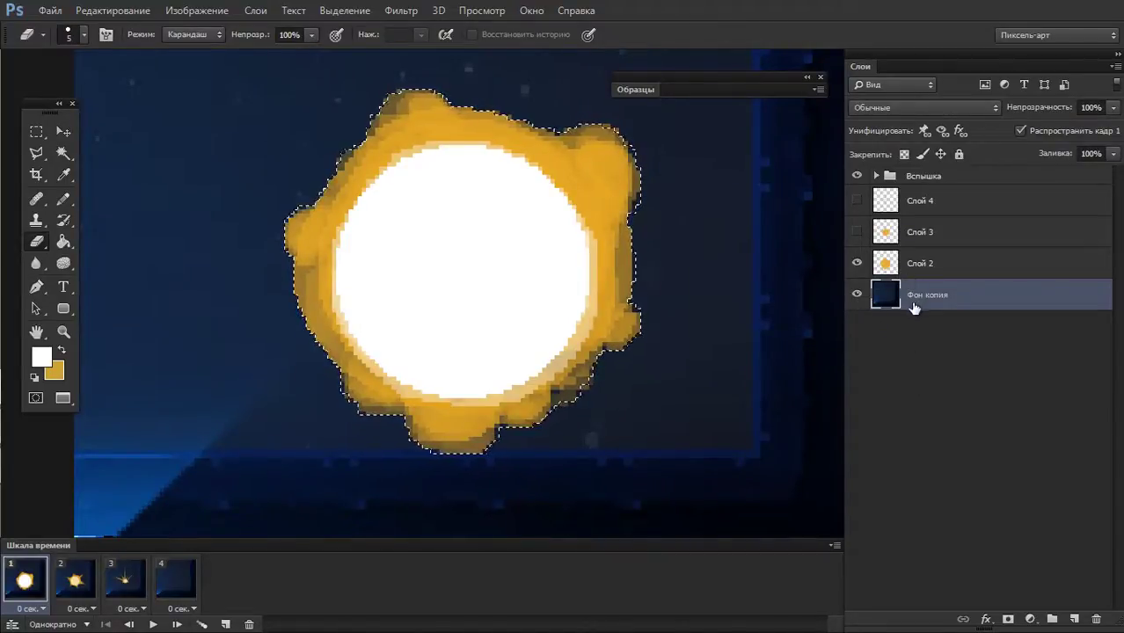
key("ctrl+j")
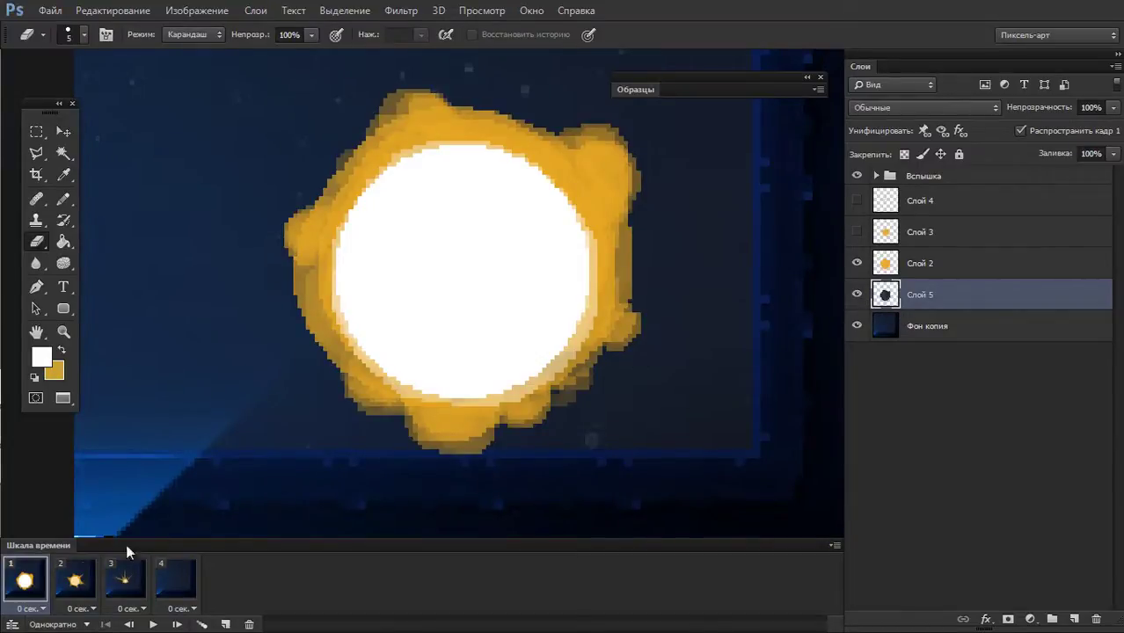
- Step through animation frames 2–4, check Слой 5 against Фон копия, then hide Слой 5
left_click(77, 582)
left_click(124, 590)
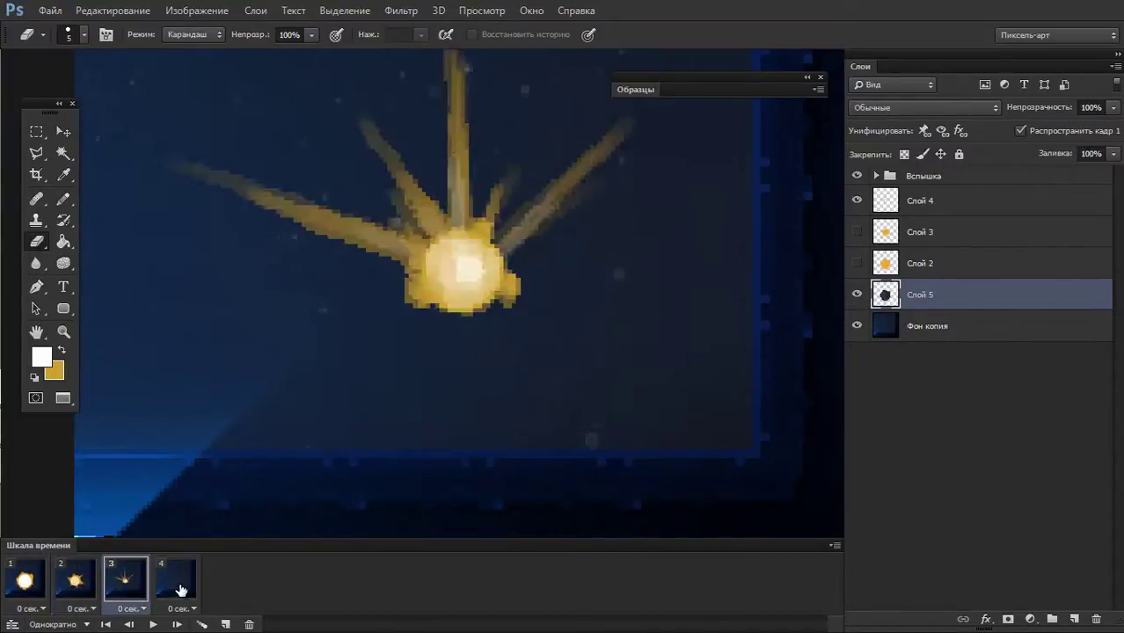
left_click(180, 588)
left_click(858, 327)
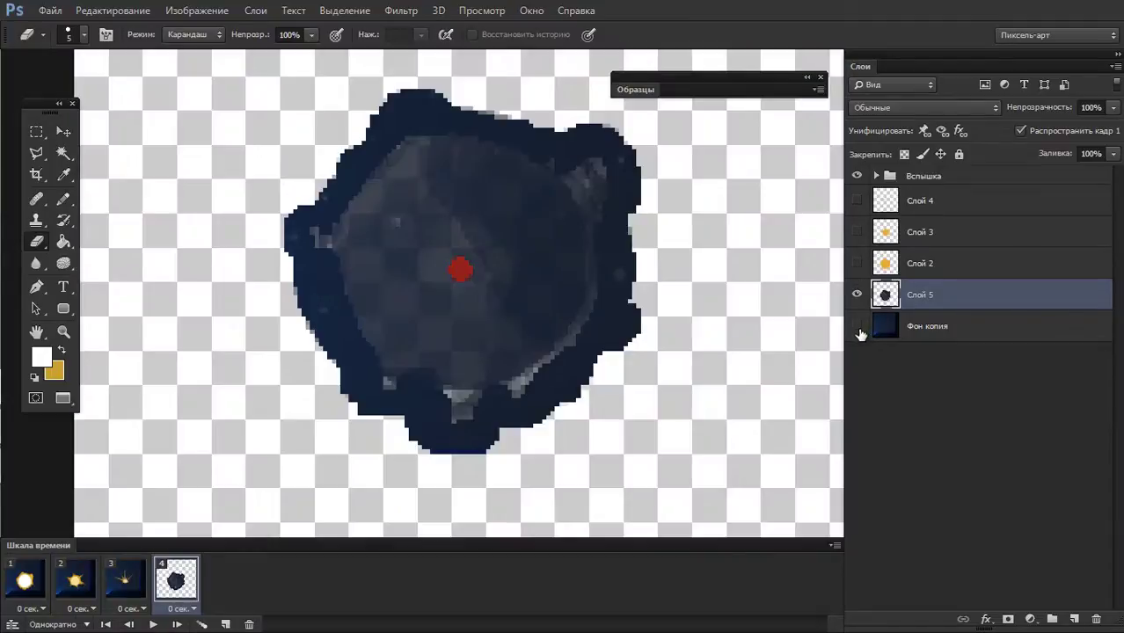
left_click(856, 326)
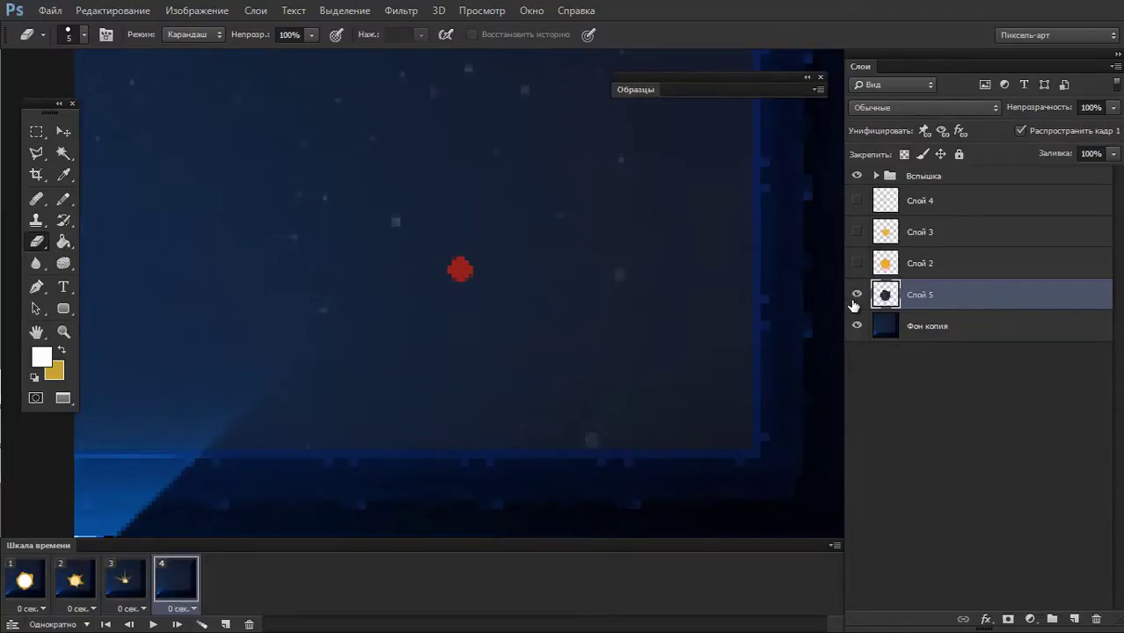
left_click(854, 301)
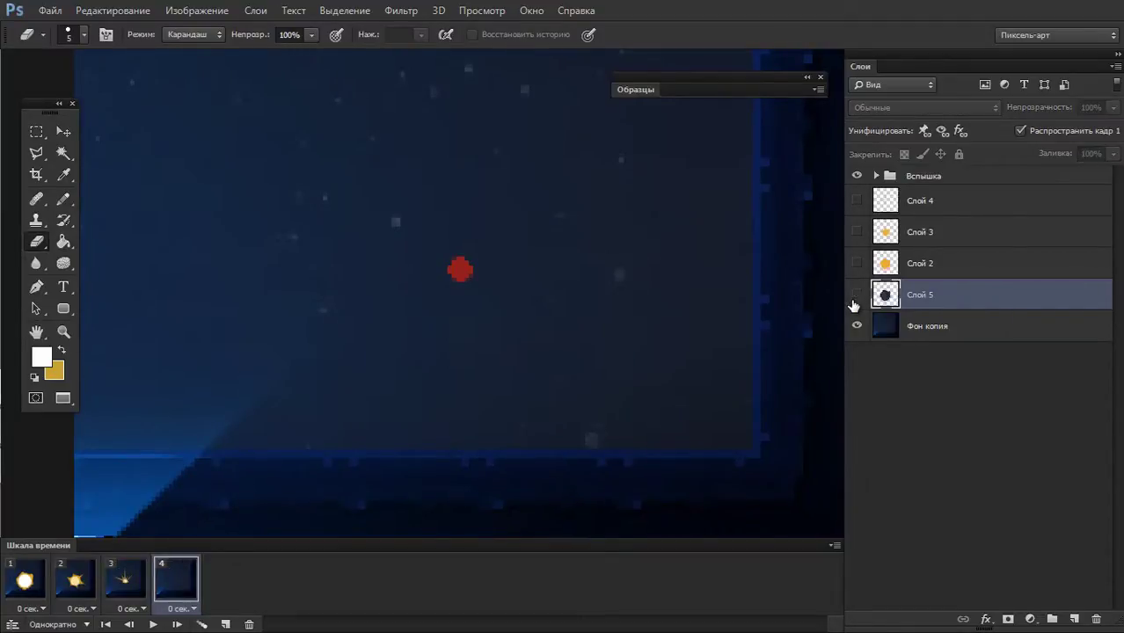
- On frame 1, sample the dark navy #14253f from the background as the foreground colour
left_click(37, 595)
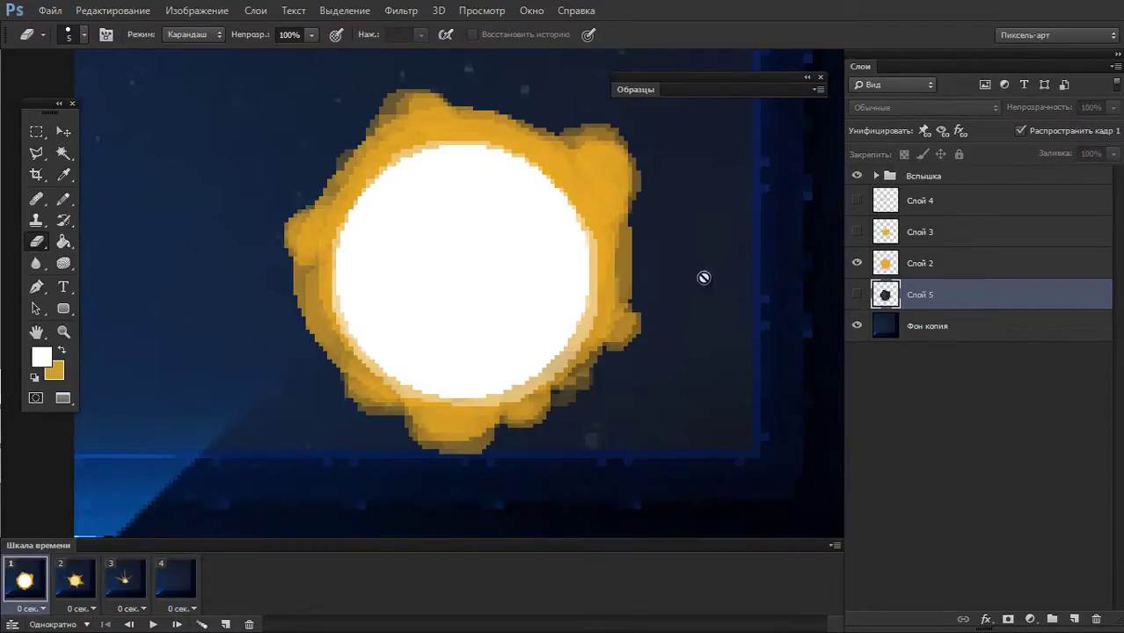
left_click(41, 356)
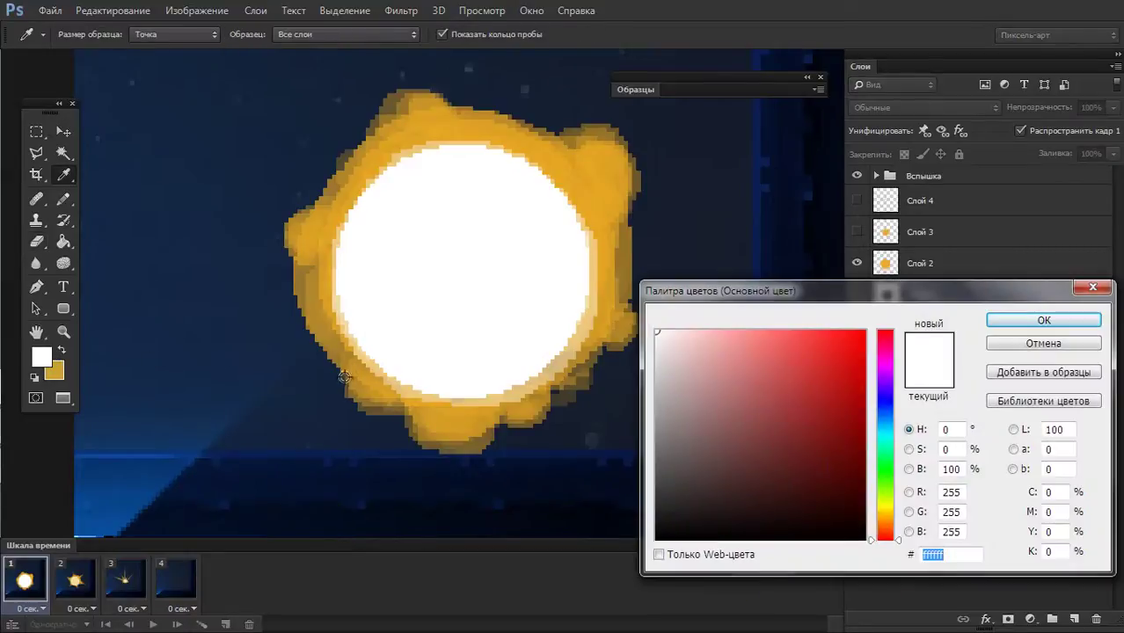
left_click(315, 381)
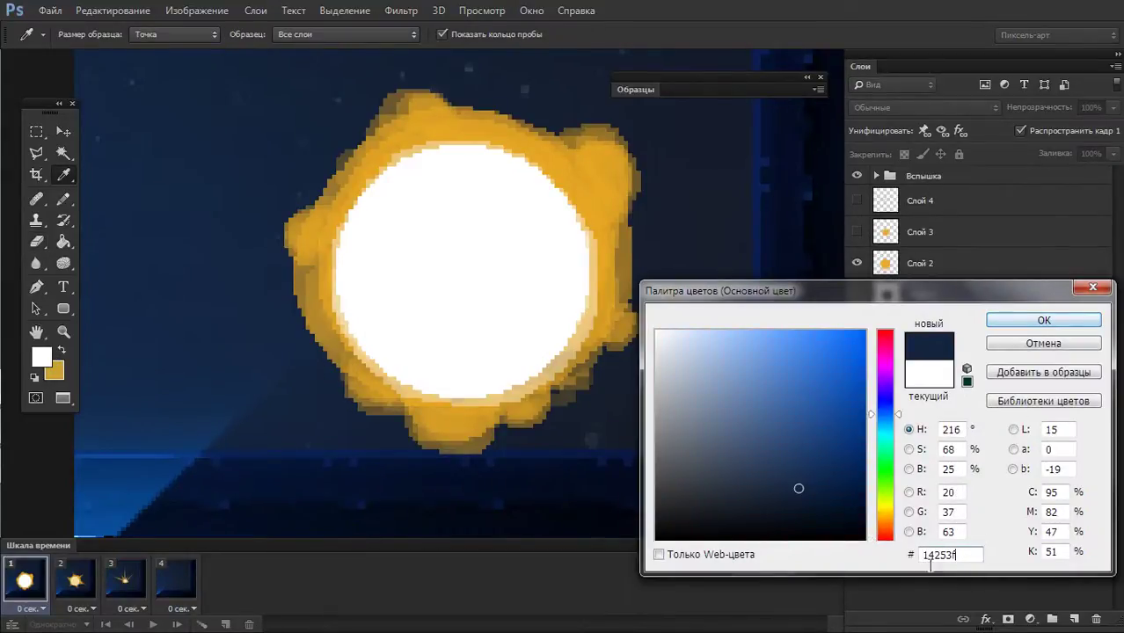
double_click(931, 557)
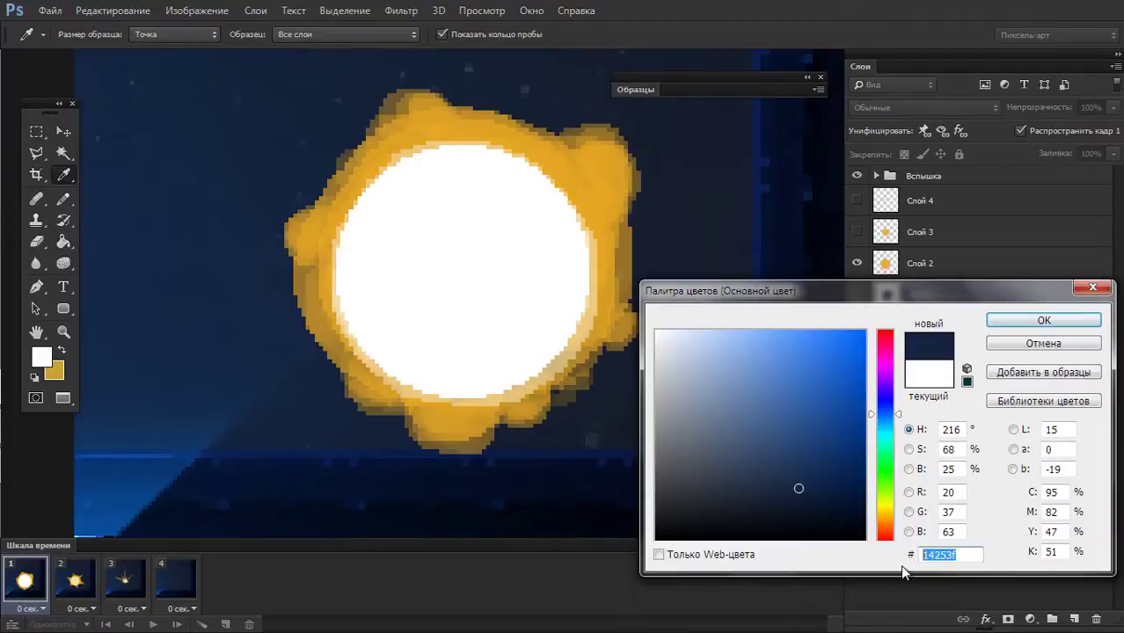
- Hide Фон копия for a transparent background and set the Save for Web matte to navy 14253f
left_click(1047, 319)
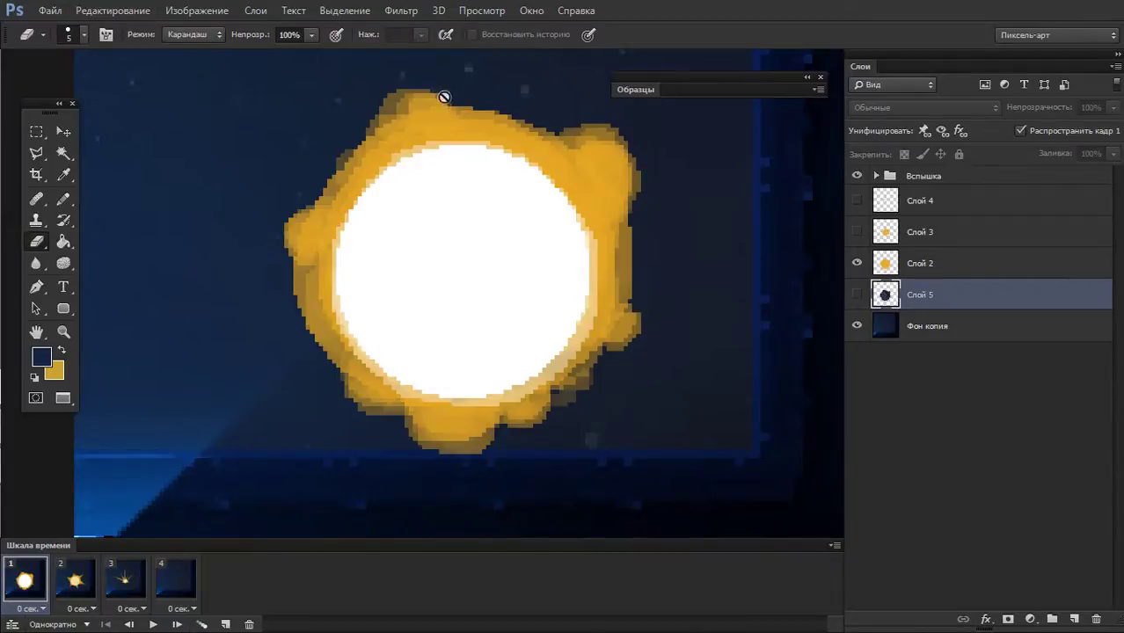
left_click(860, 332)
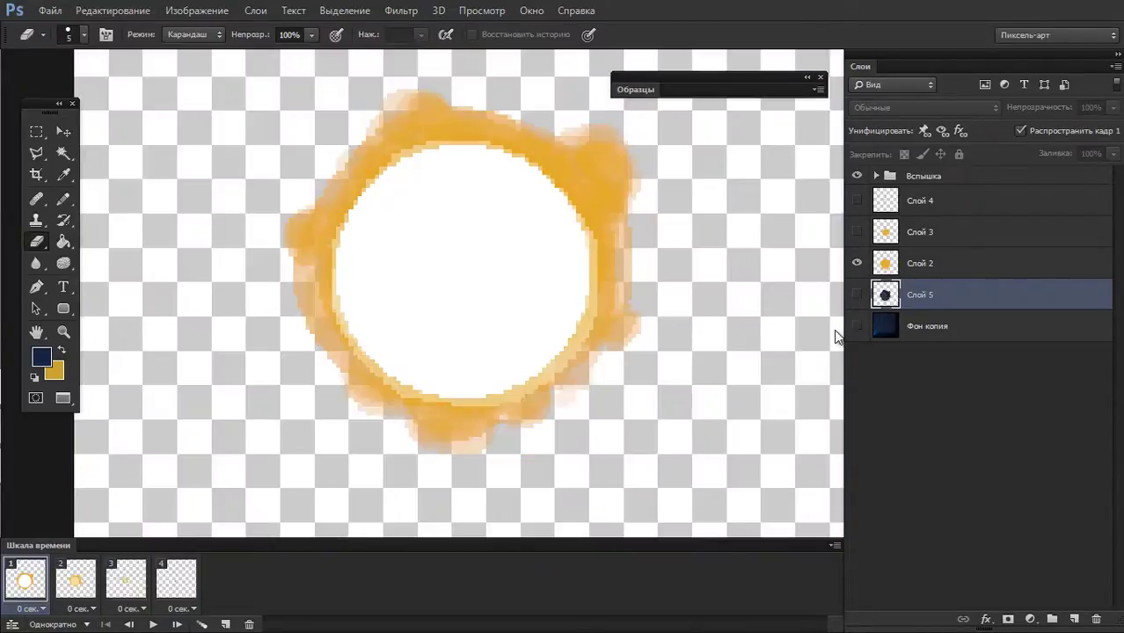
key("ctrl+alt+shift+s")
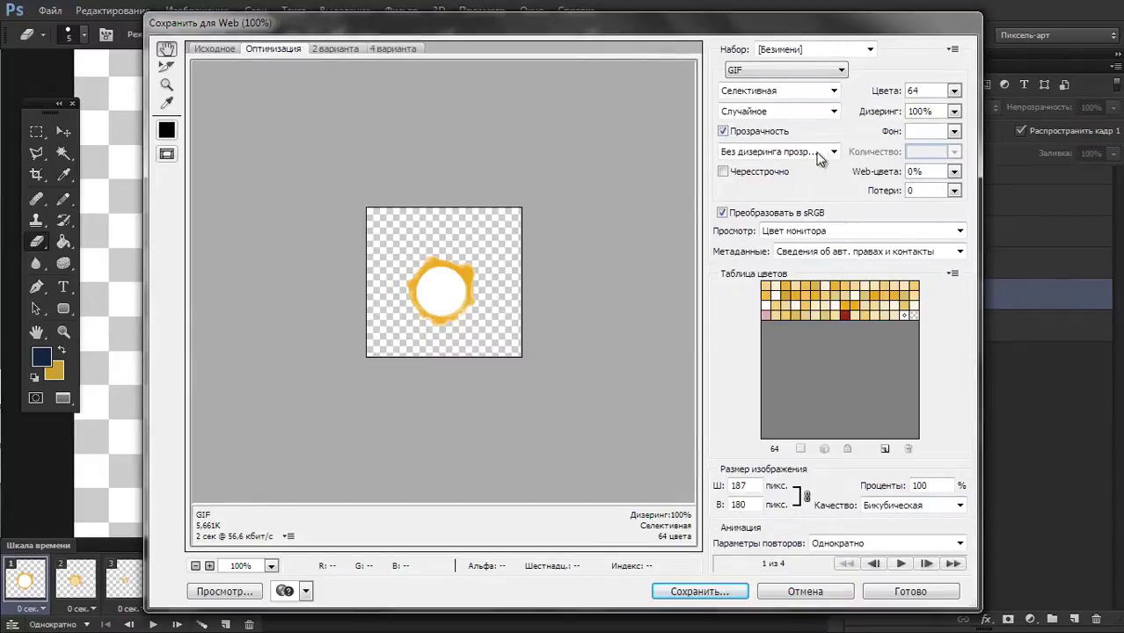
left_click(932, 130)
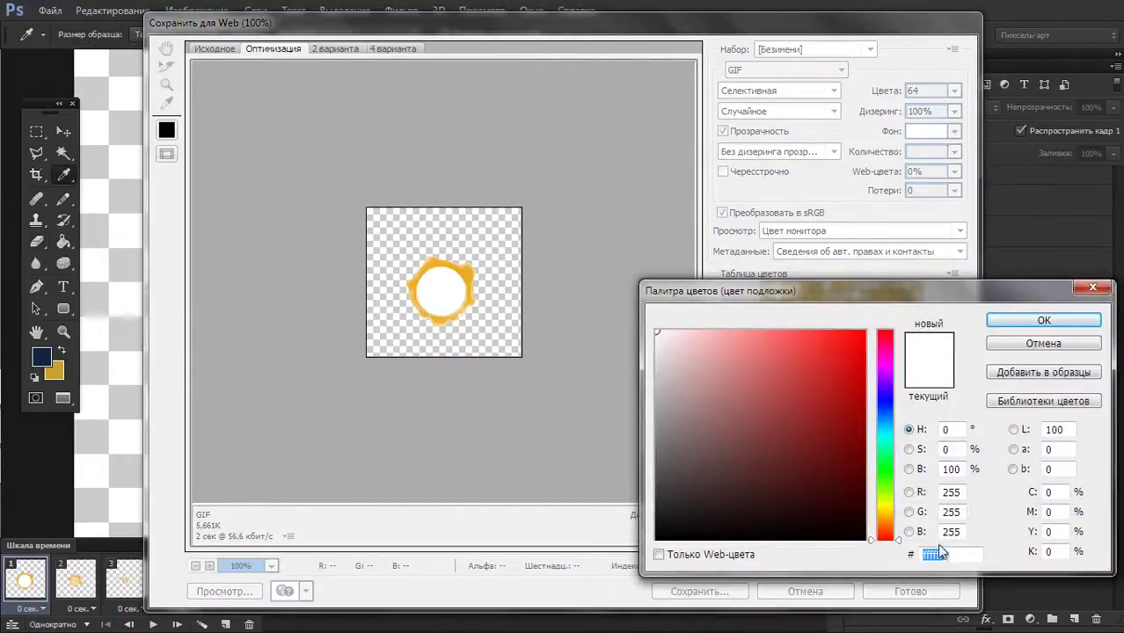
type("14253f")
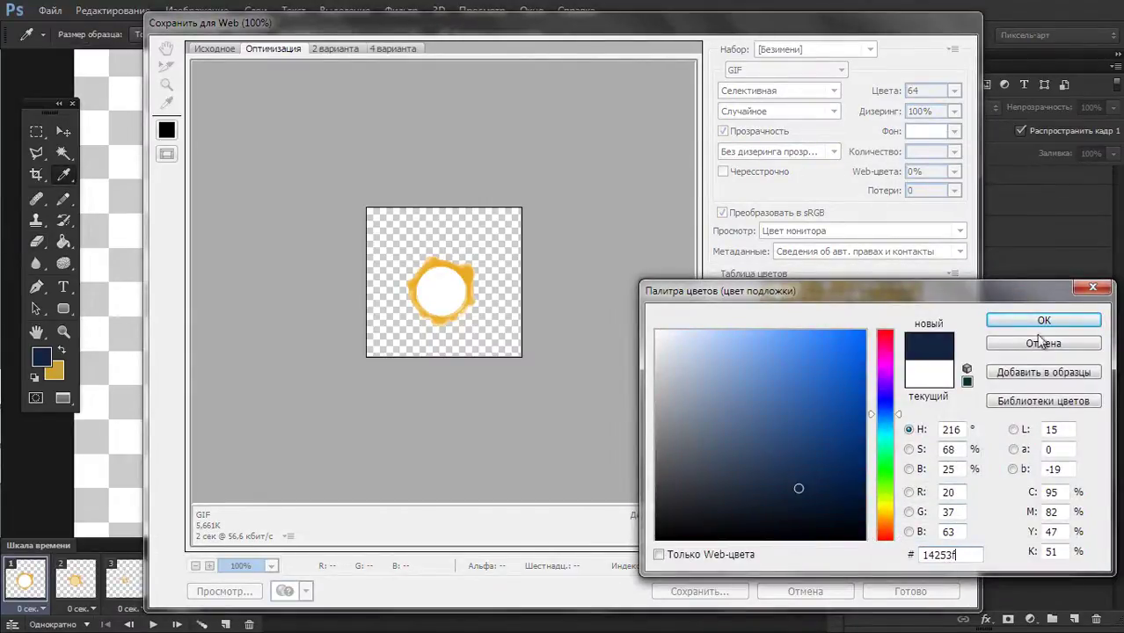
left_click(1047, 320)
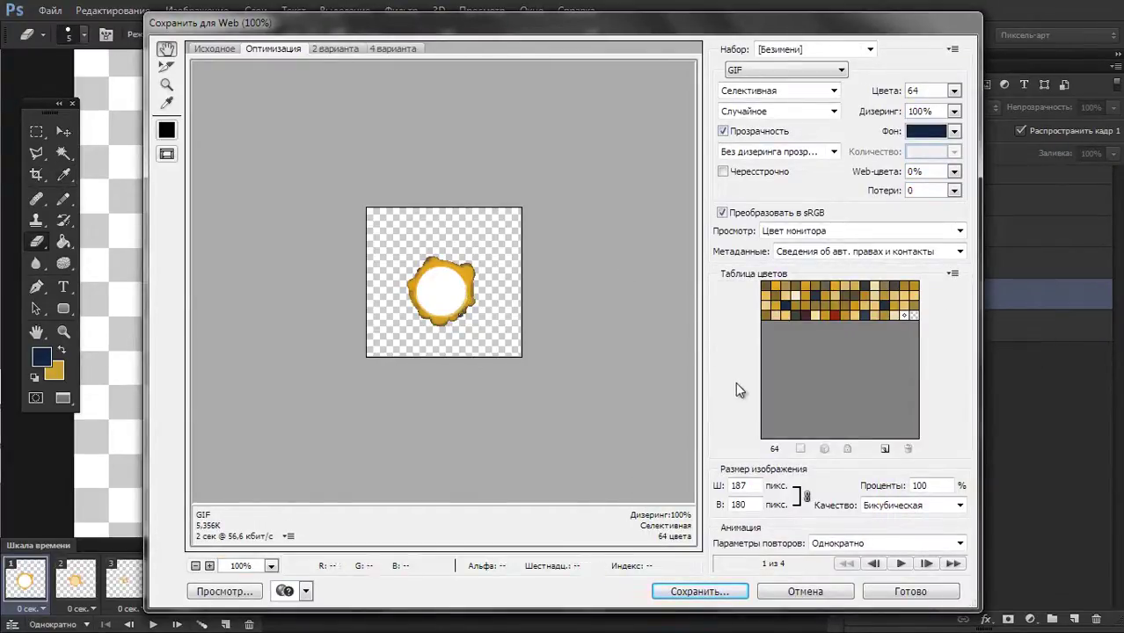
left_click(929, 564)
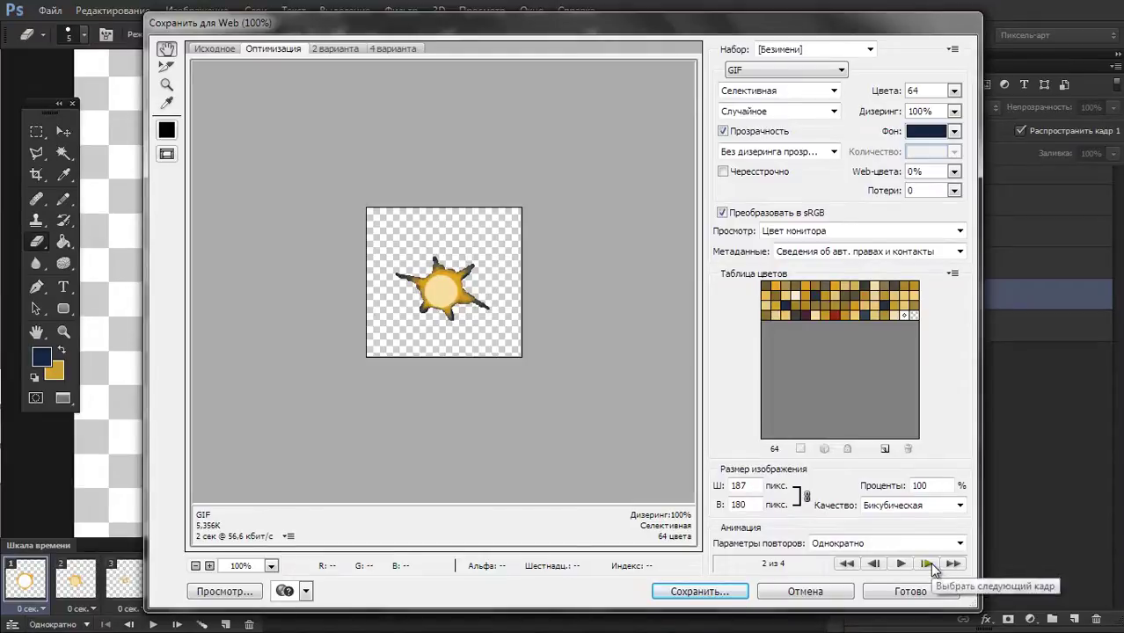
left_click(930, 565)
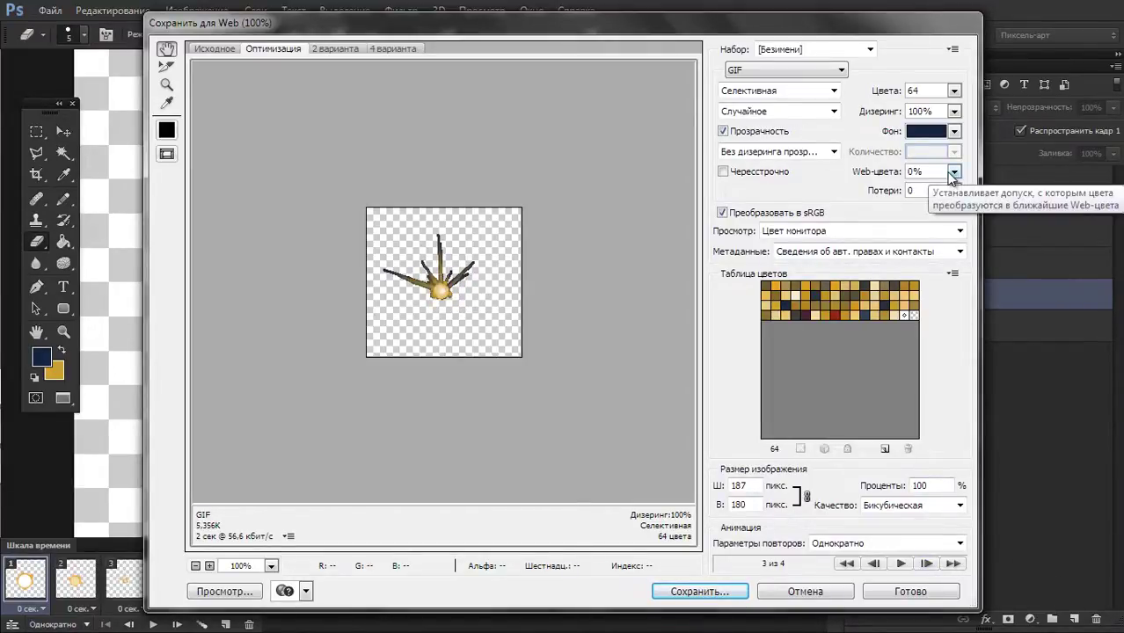
- Try 256 colours, 0% dithering and the Adaptive palette, then close Save for Web without exporting
left_click(954, 90)
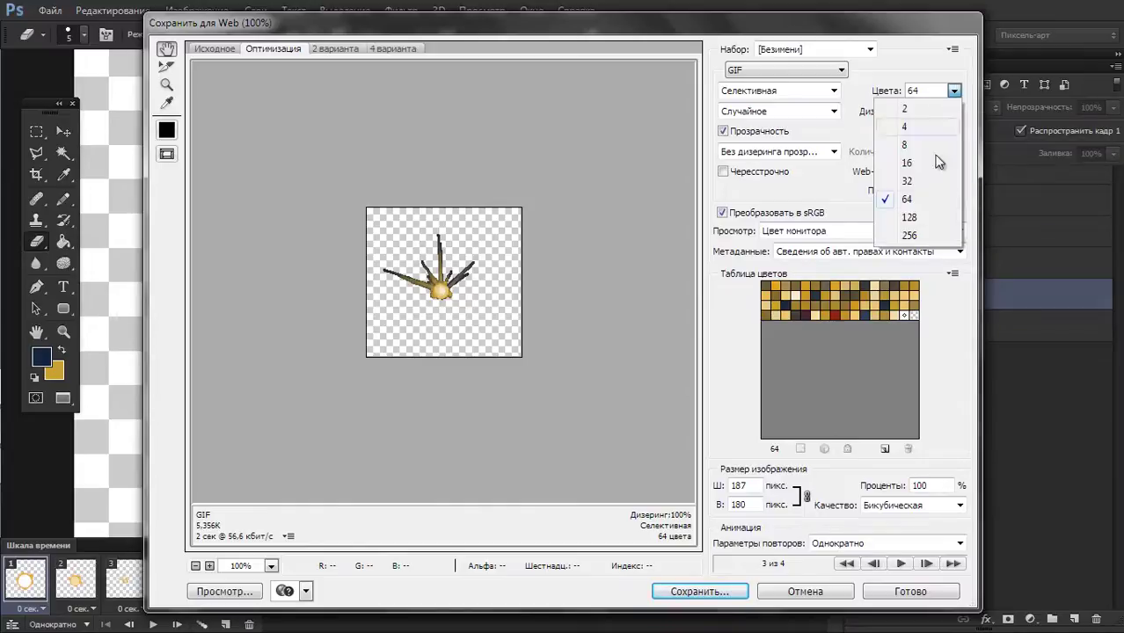
left_click(897, 235)
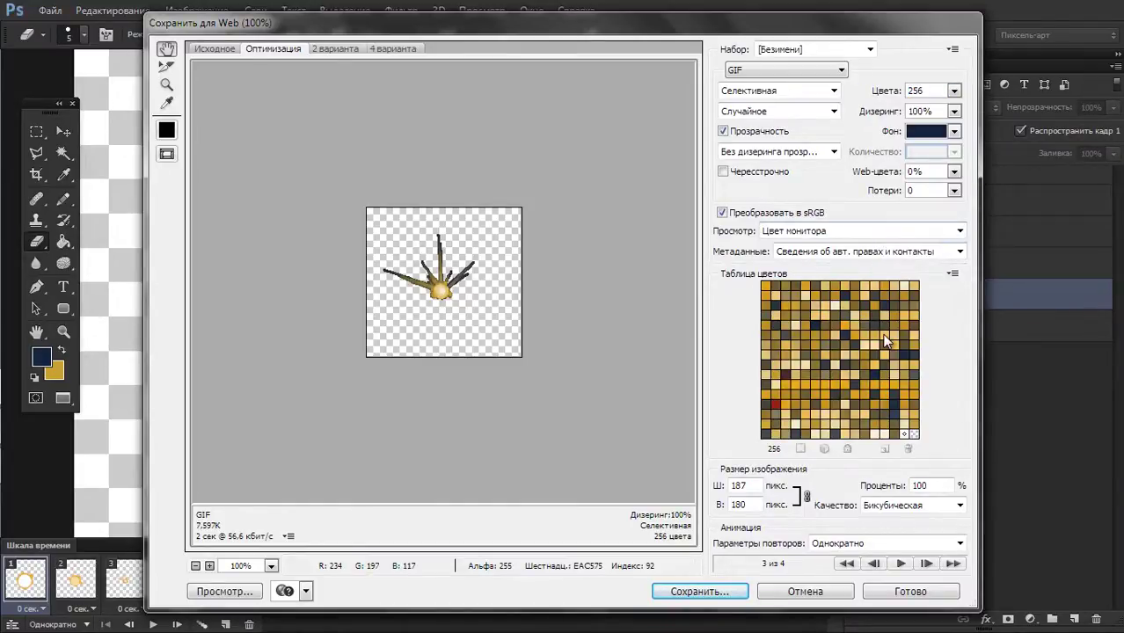
left_click(954, 110)
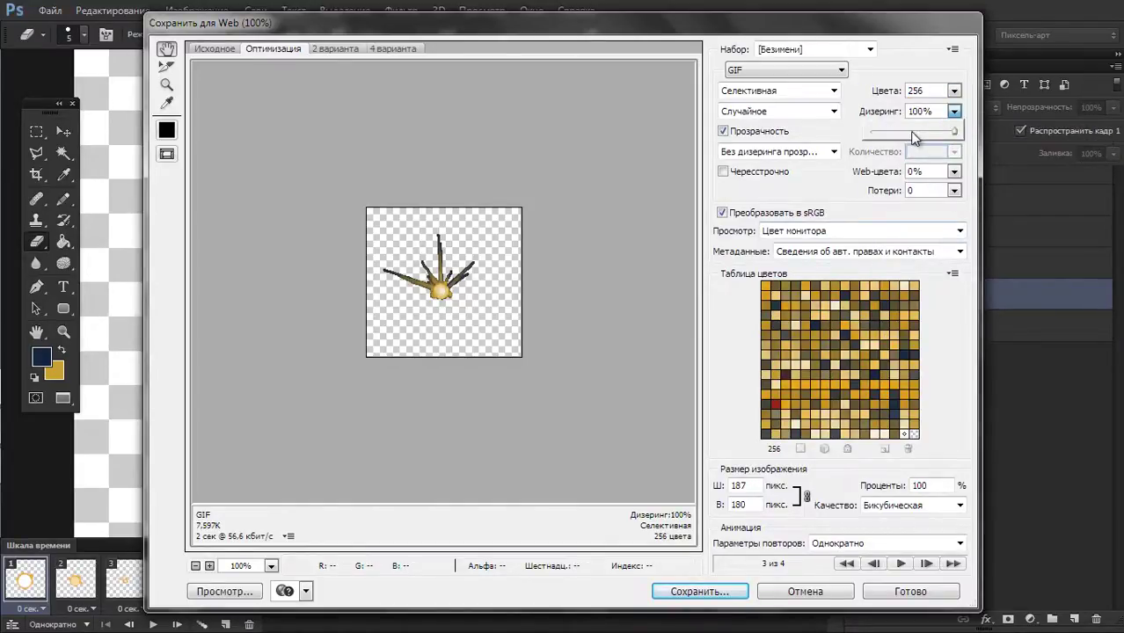
mouse_move(915, 132)
left_mouse_down()
mouse_move(873, 134)
mouse_move(954, 132)
left_mouse_up()
left_click(834, 91)
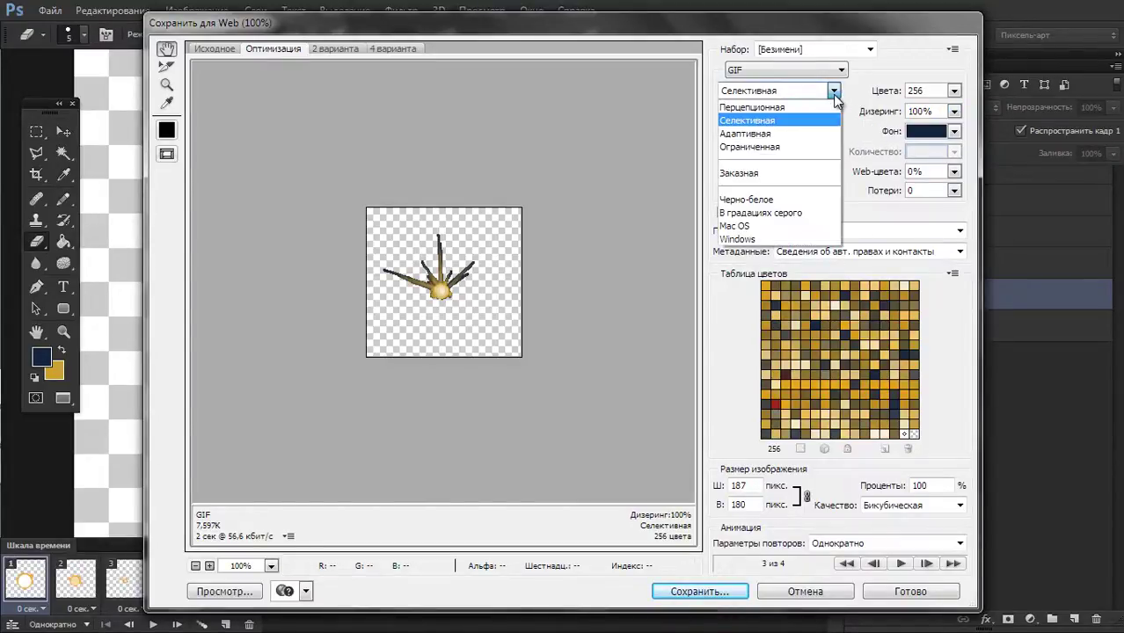
left_click(796, 138)
key("Escape")
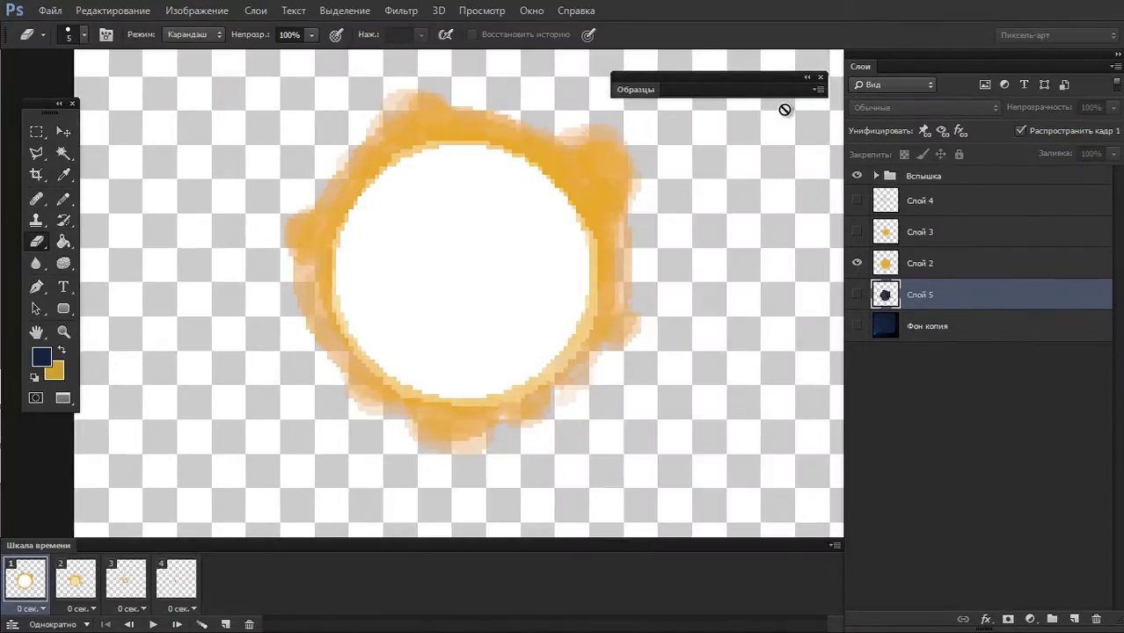
- Delete Слой 5 and Фон копия so the frames are transparent, and make the Вспышка group visible
scroll(694, 233, "down", 1)
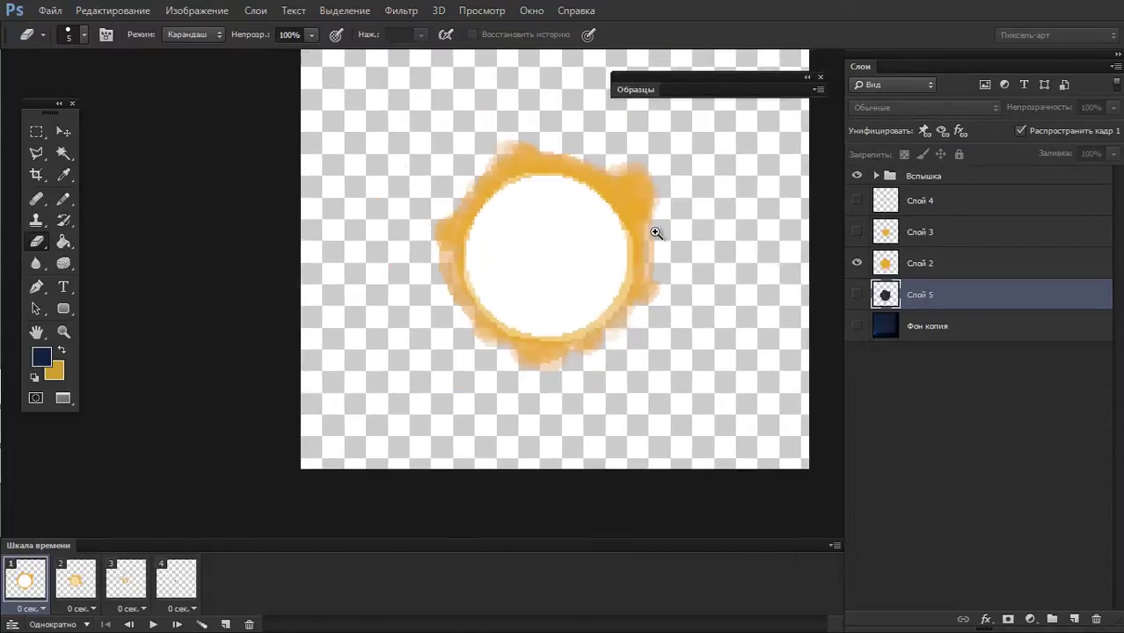
left_click_drag(699, 189, 649, 284)
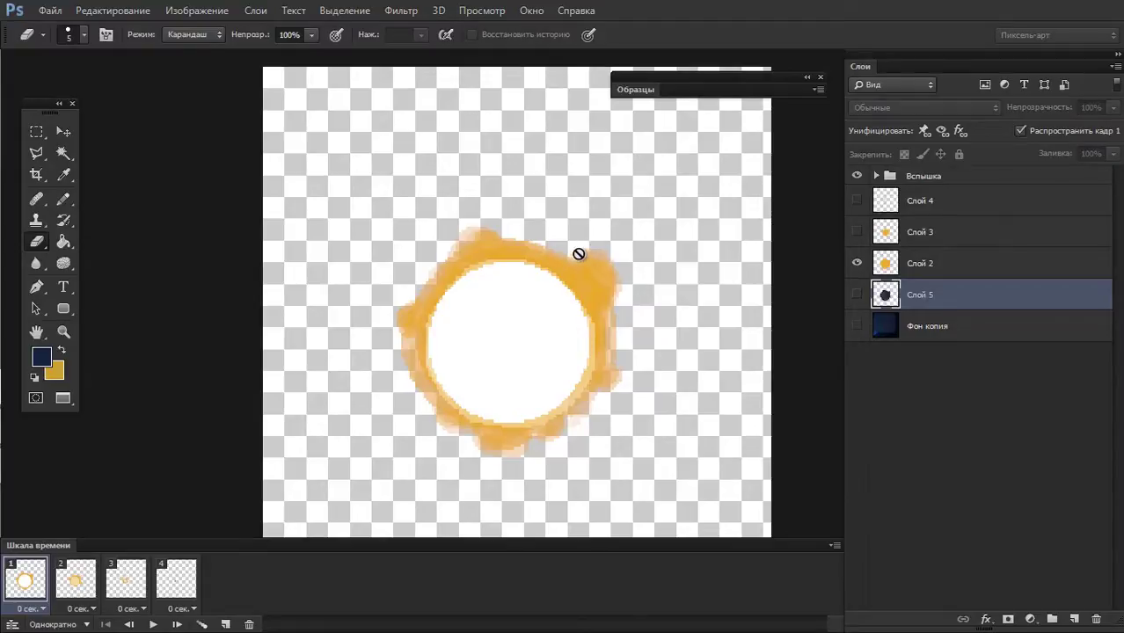
left_click(857, 326)
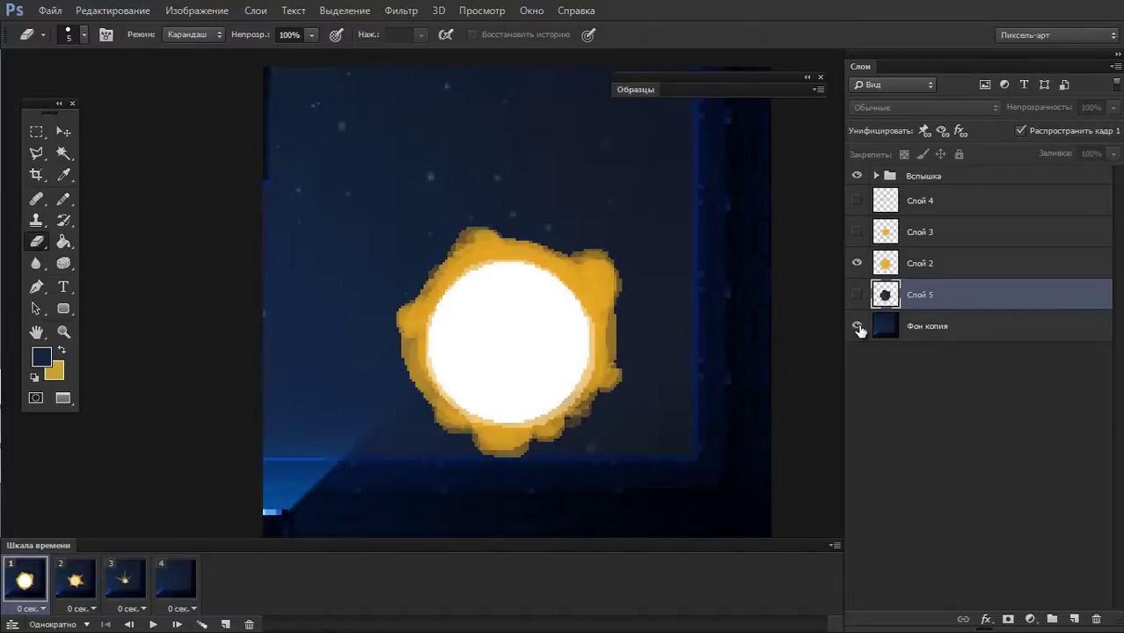
left_click(858, 327)
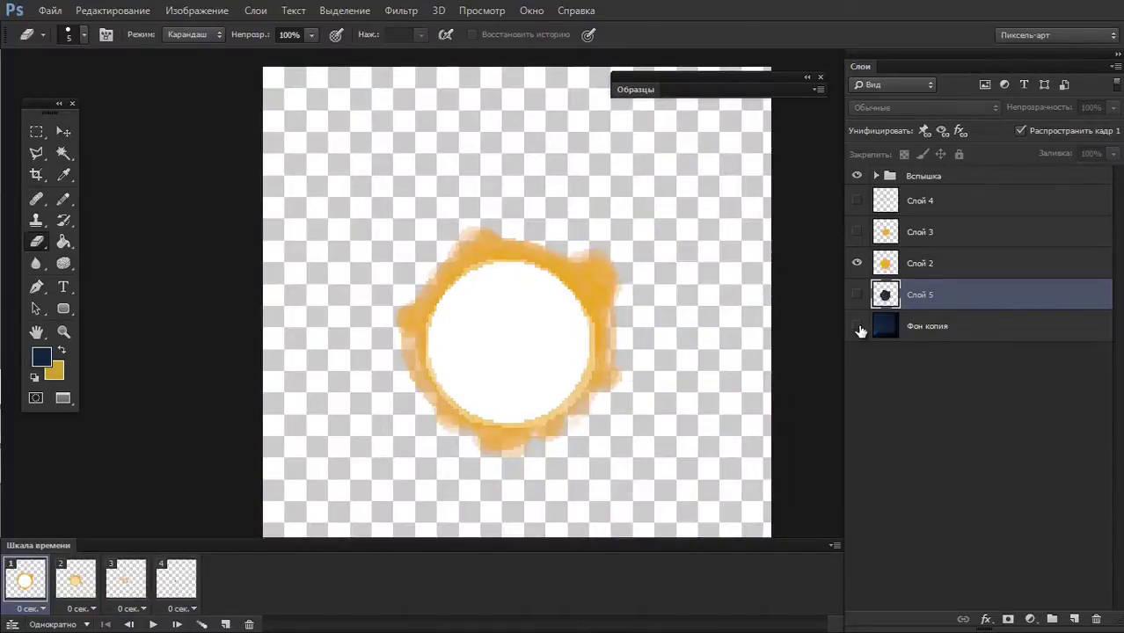
left_click(63, 131)
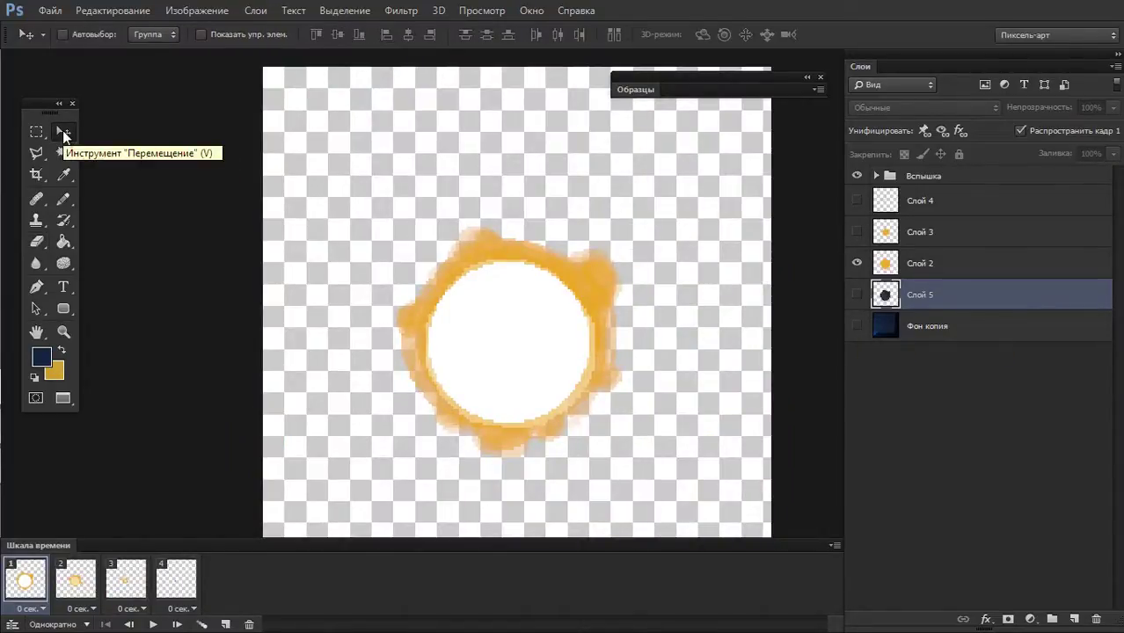
left_click(36, 132)
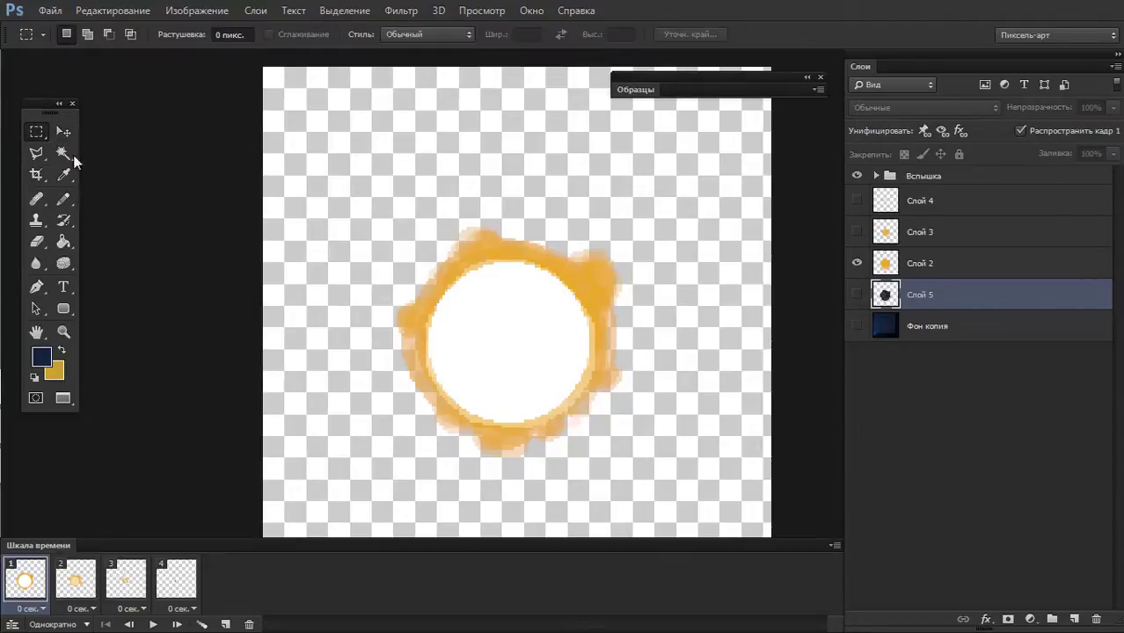
mouse_move(331, 143)
left_mouse_down()
mouse_move(454, 296)
mouse_move(353, 227)
left_mouse_up()
key("Delete")
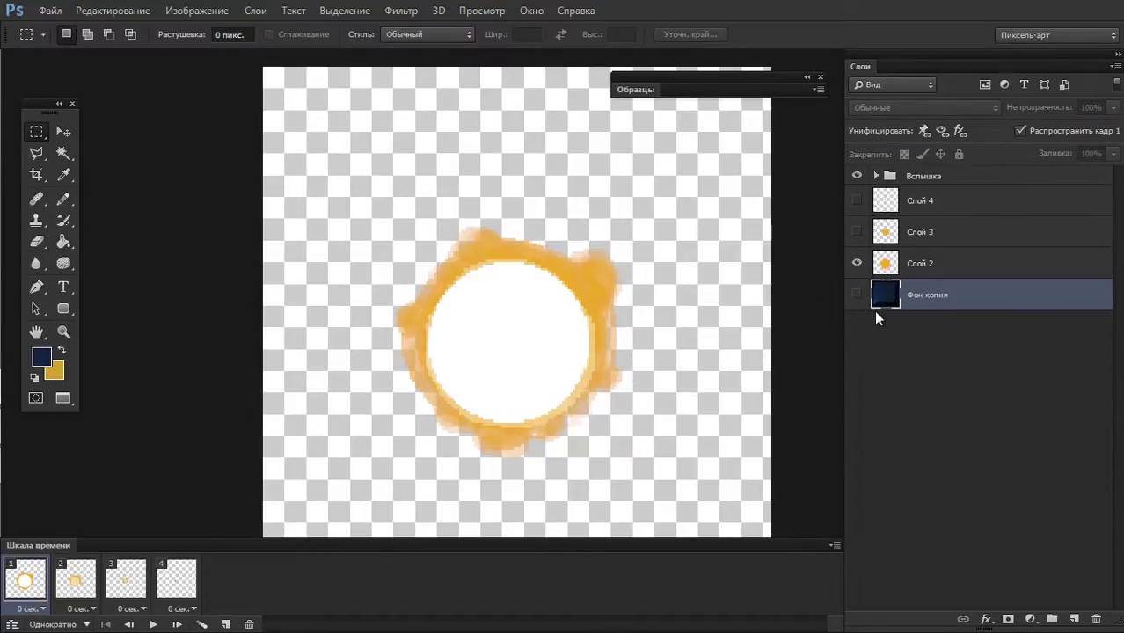
key("Delete")
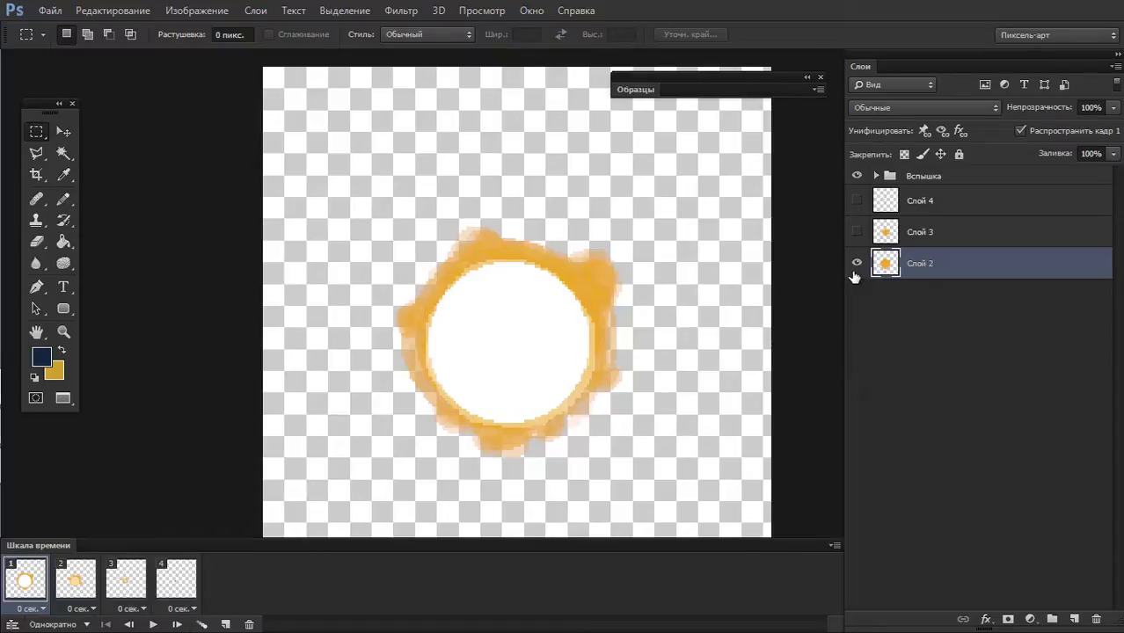
scroll(616, 233, "down", 1)
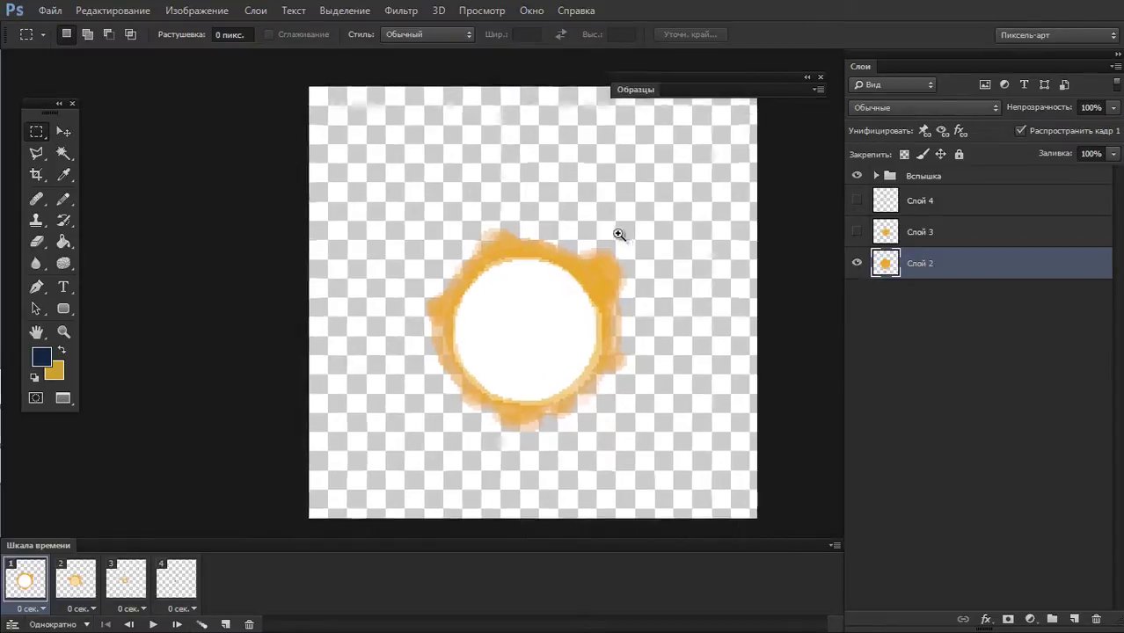
scroll(620, 229, "down", 1)
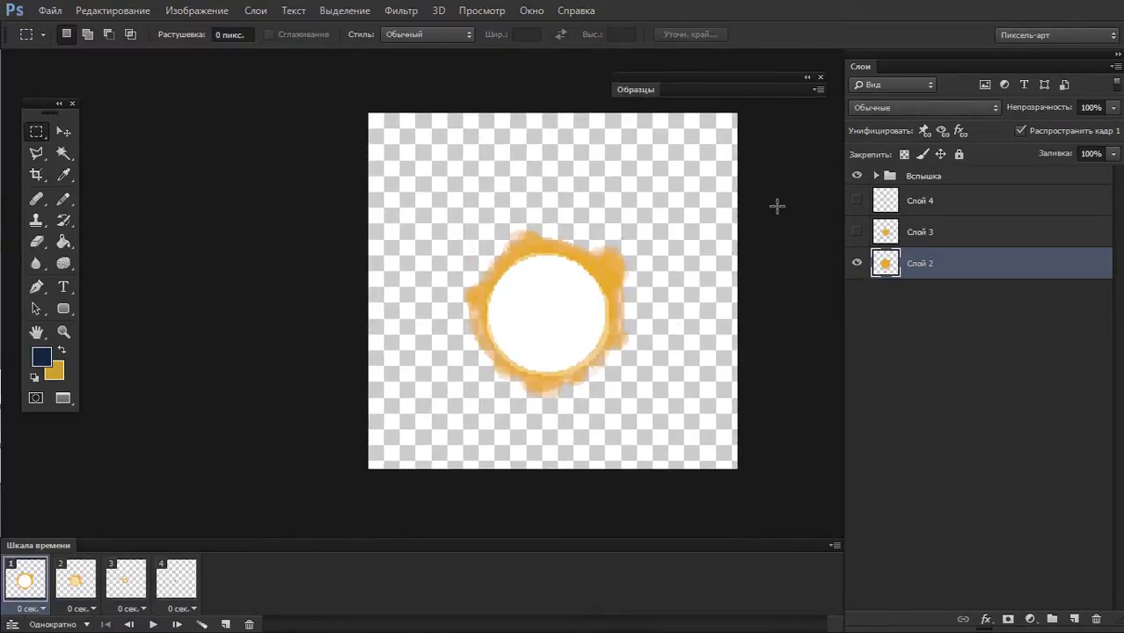
left_click(864, 183)
- In the Save As dialog, create a new folder named Взрыв and open it
key("ctrl+shift+s")
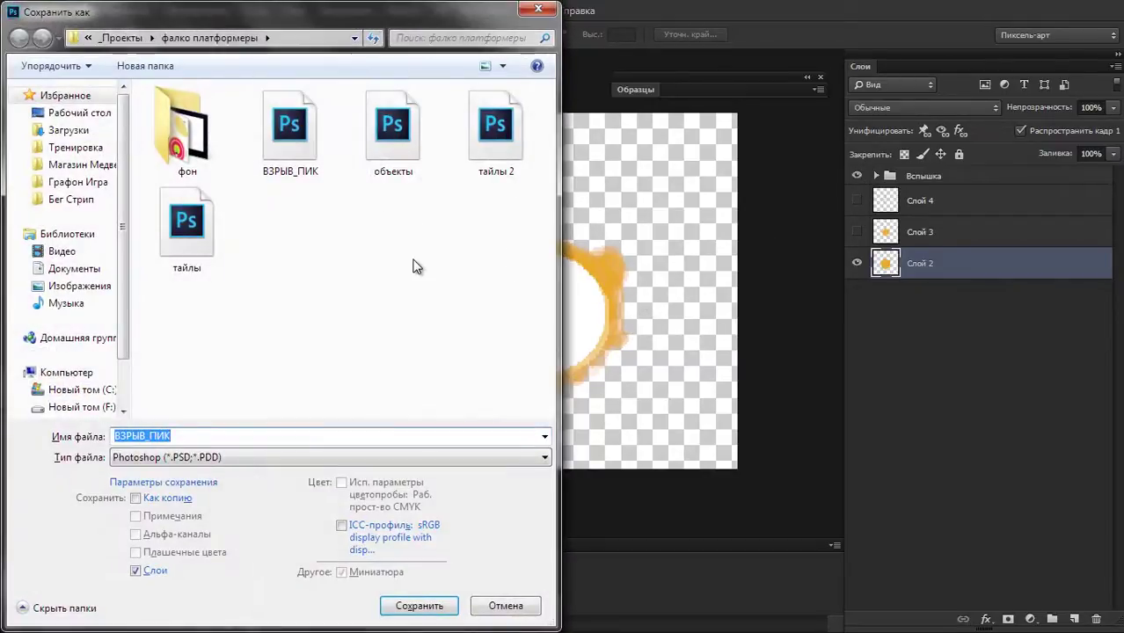
right_click(411, 259)
mouse_move(338, 417)
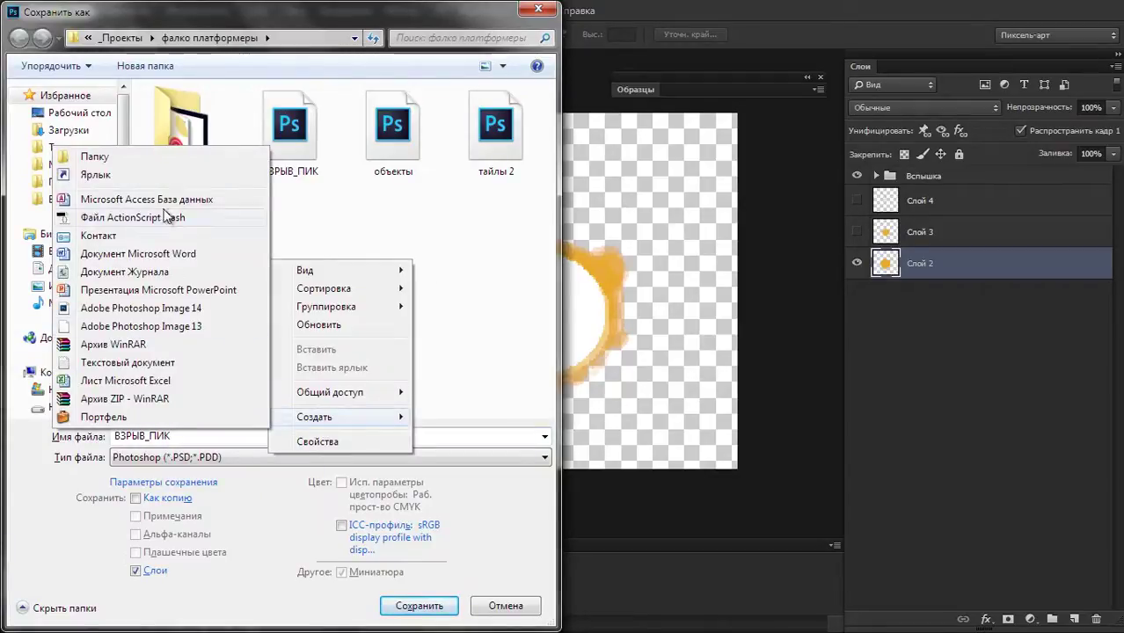
left_click(156, 164)
type("ВЗРЫВ")
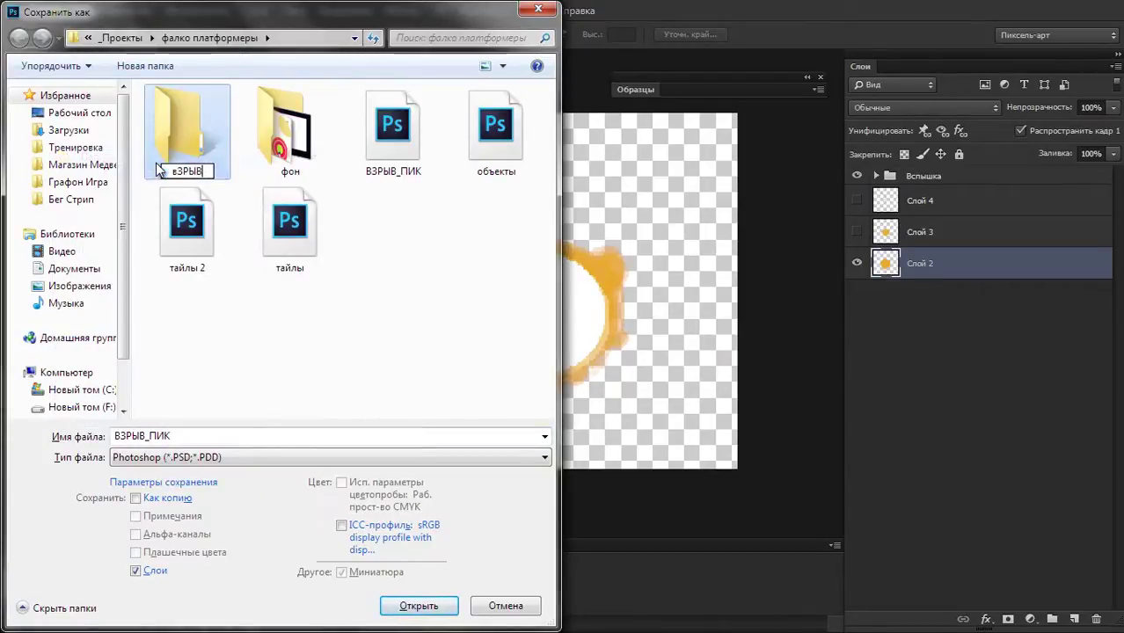
key("BackSpace")
key("BackSpace")
key("BackSpace")
key("BackSpace")
key("BackSpace")
type("В")
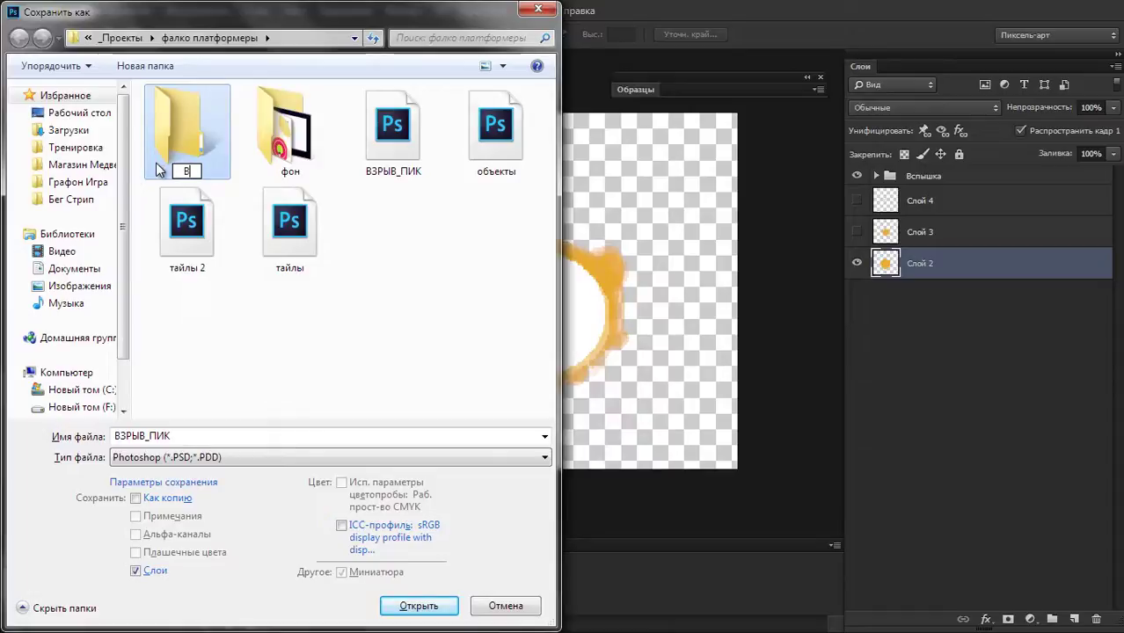
type("зрыв")
key("Return")
key("Return")
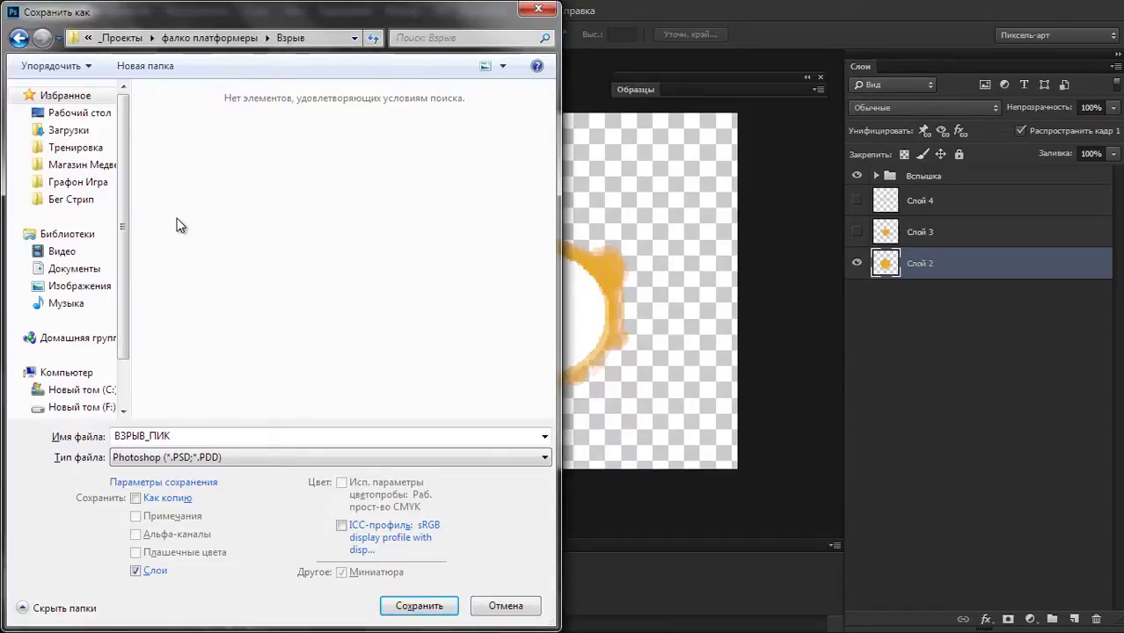
- Save frame 1 as PNG file '1' in Взрыв, then move to timeline frame 2
left_click(233, 456)
left_click(193, 420)
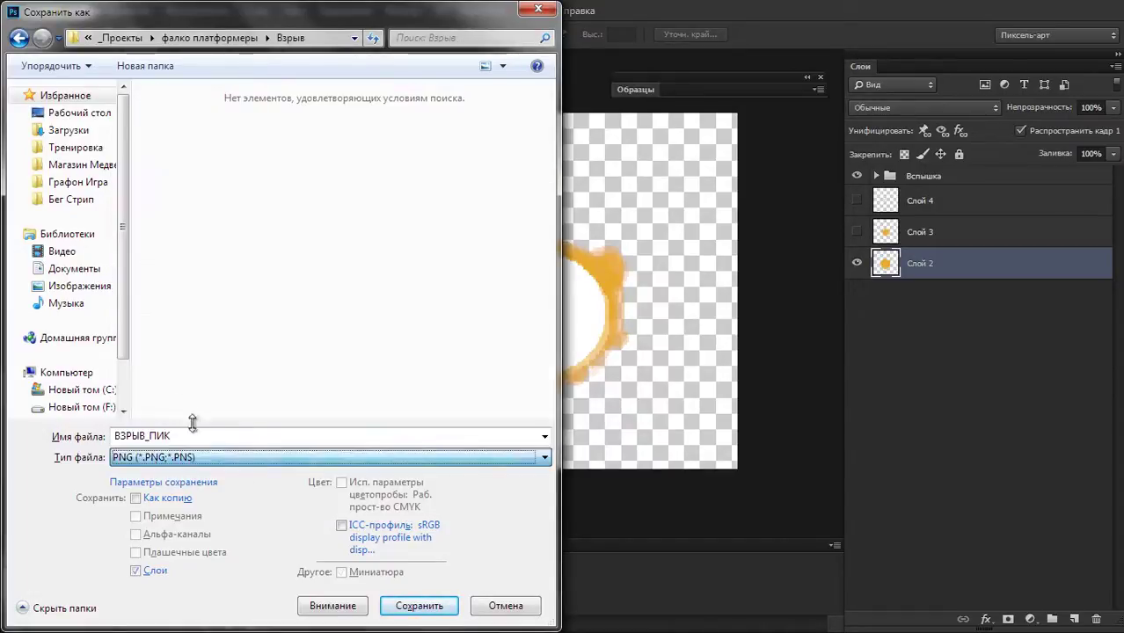
double_click(192, 435)
type("1")
left_click(419, 605)
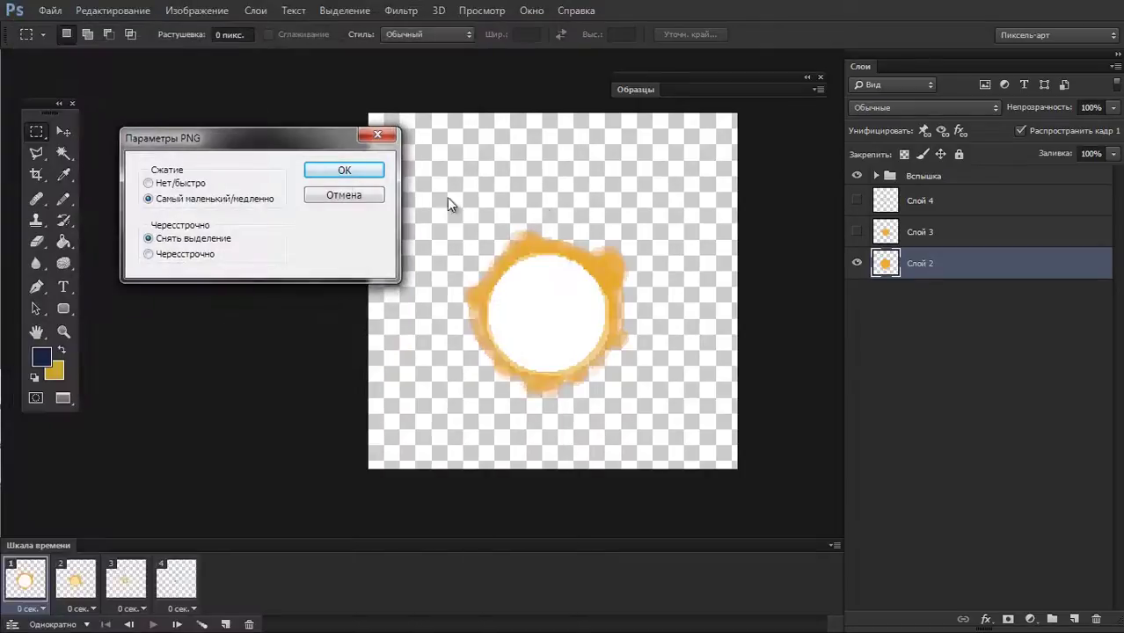
left_click(344, 170)
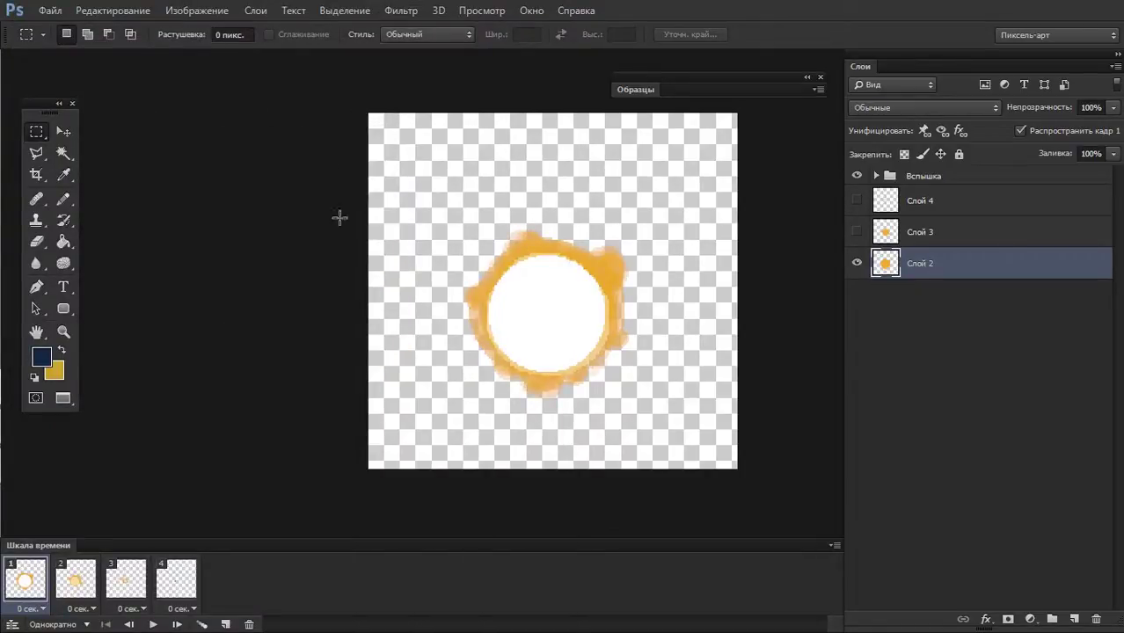
left_click(79, 587)
- Save animation frame 2 as an uncompressed PNG in the Взрыв folder
key("ctrl+shift+s")
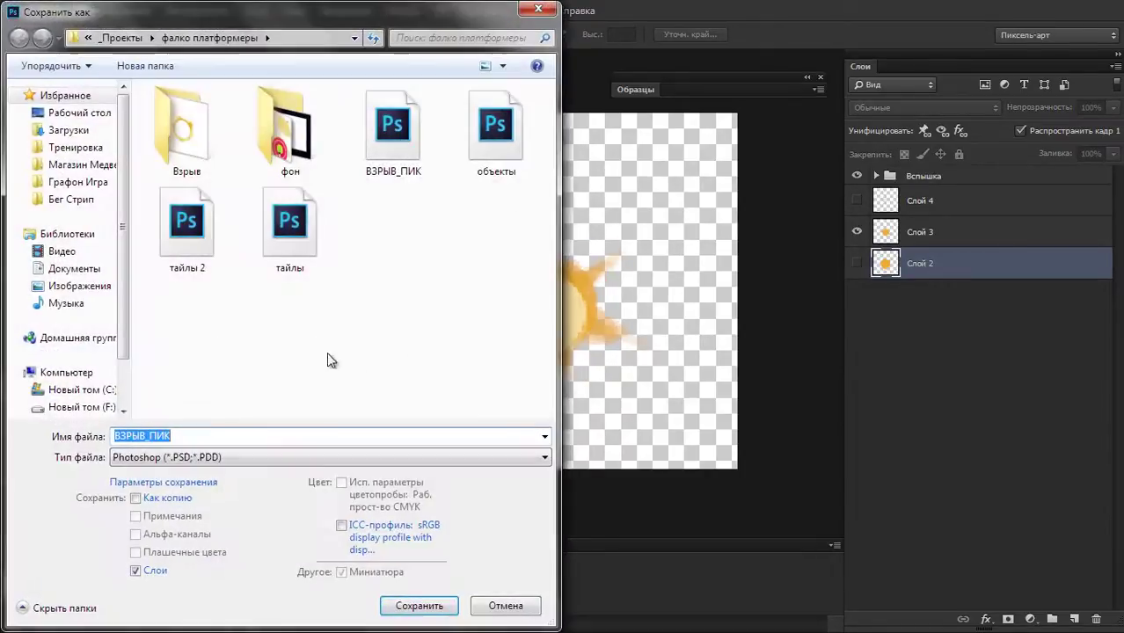
double_click(198, 171)
left_click(220, 457)
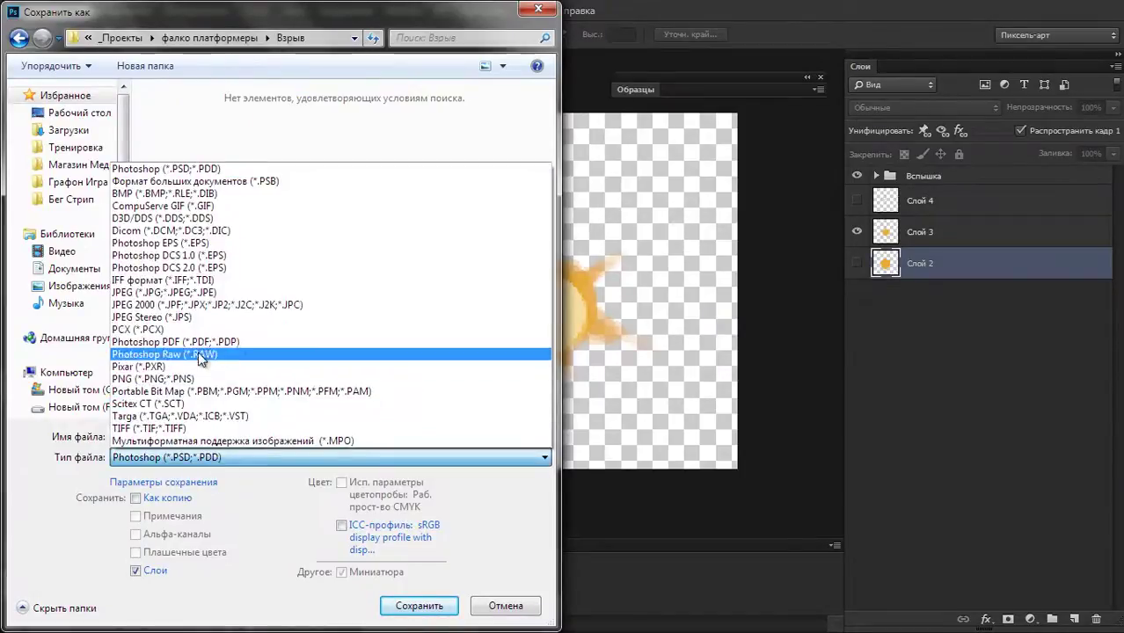
left_click(211, 382)
left_click(409, 611)
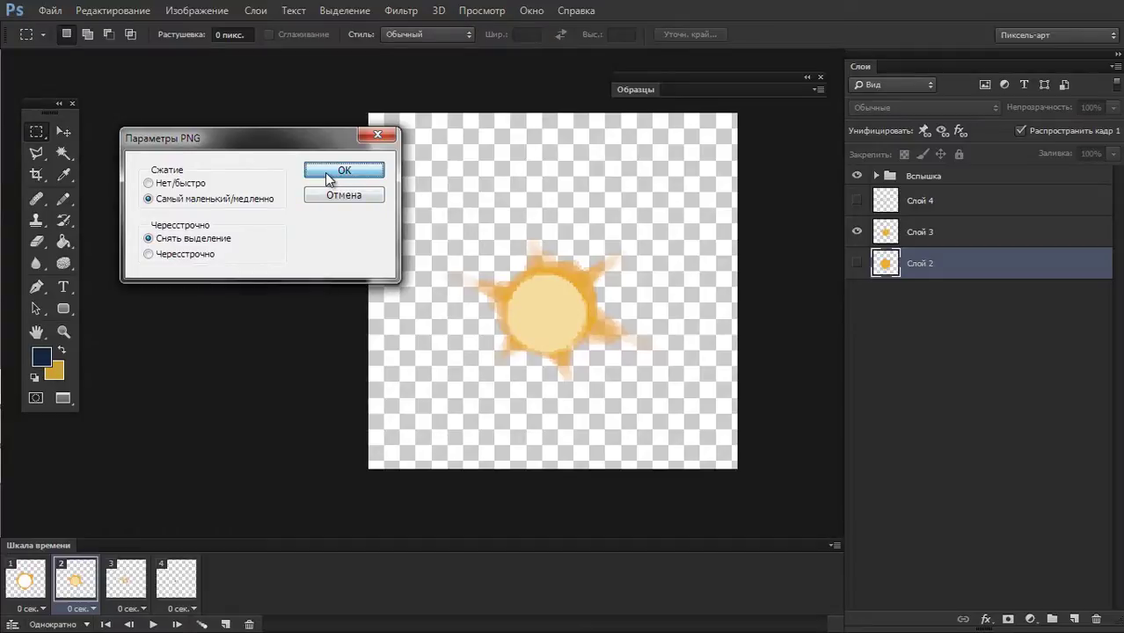
left_click(197, 183)
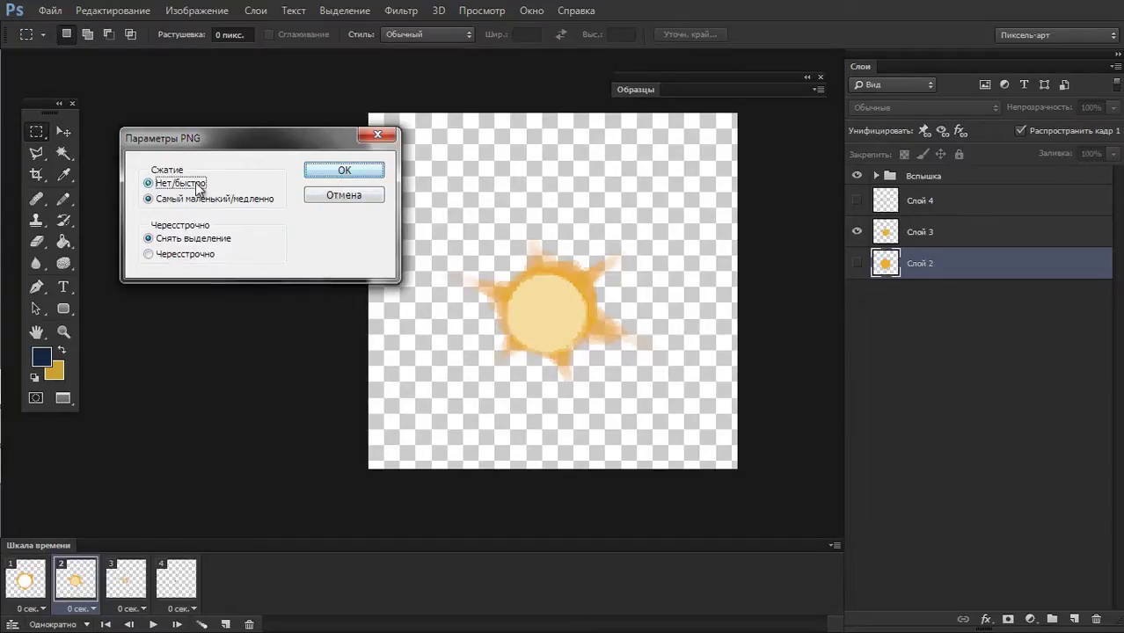
left_click(337, 169)
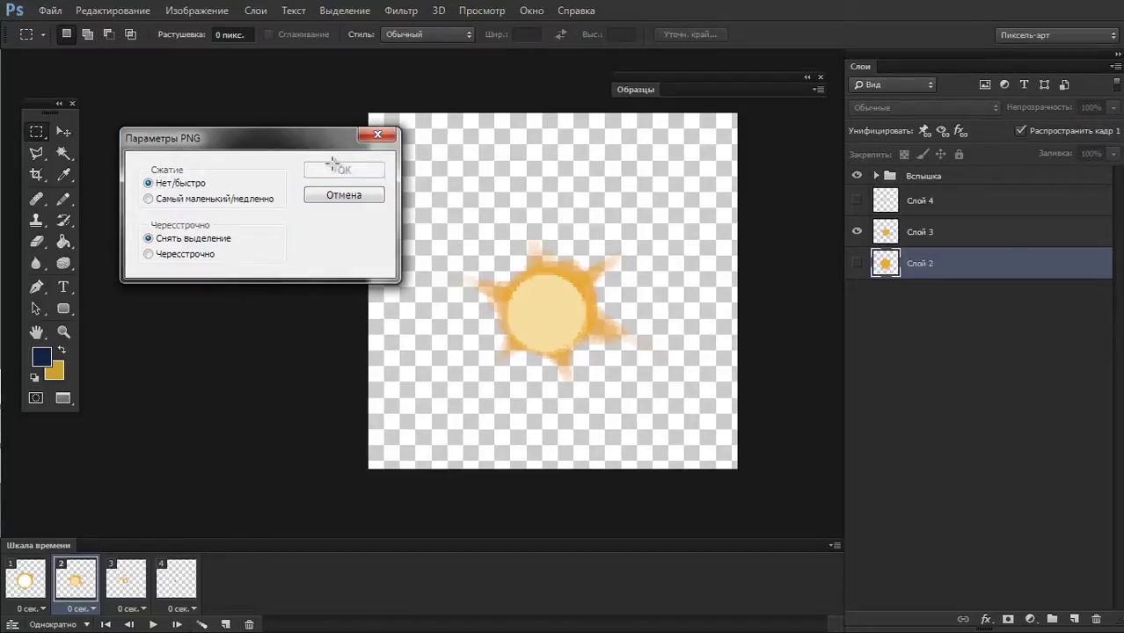
- Save animation frame 3 as a PNG in the Взрыв folder
left_click(137, 589)
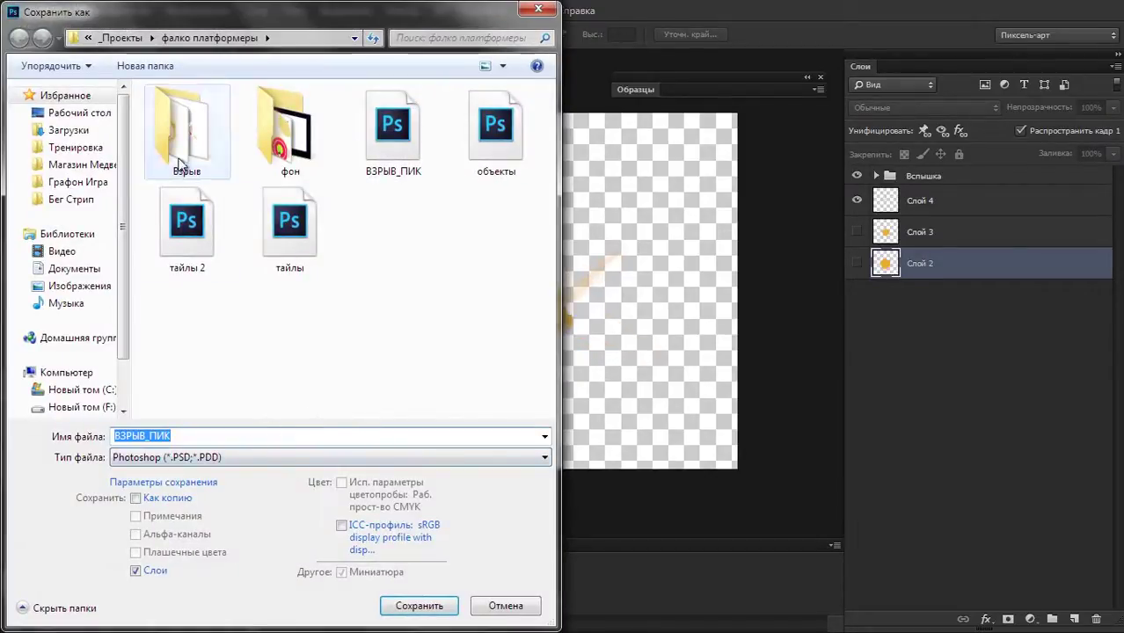
double_click(180, 159)
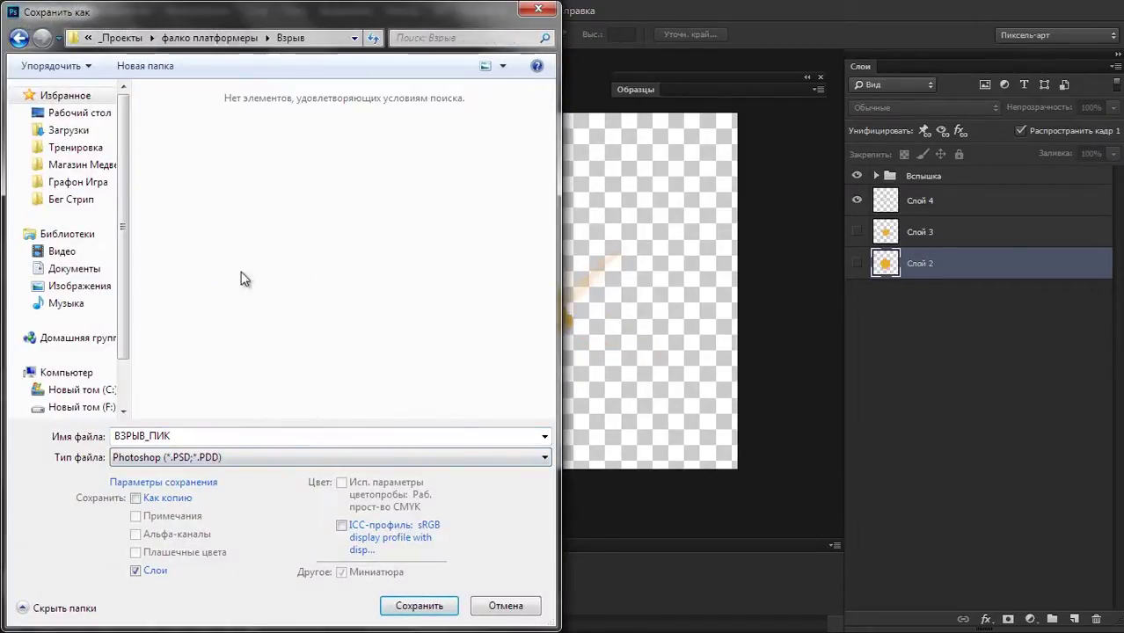
left_click(219, 457)
left_click(175, 517)
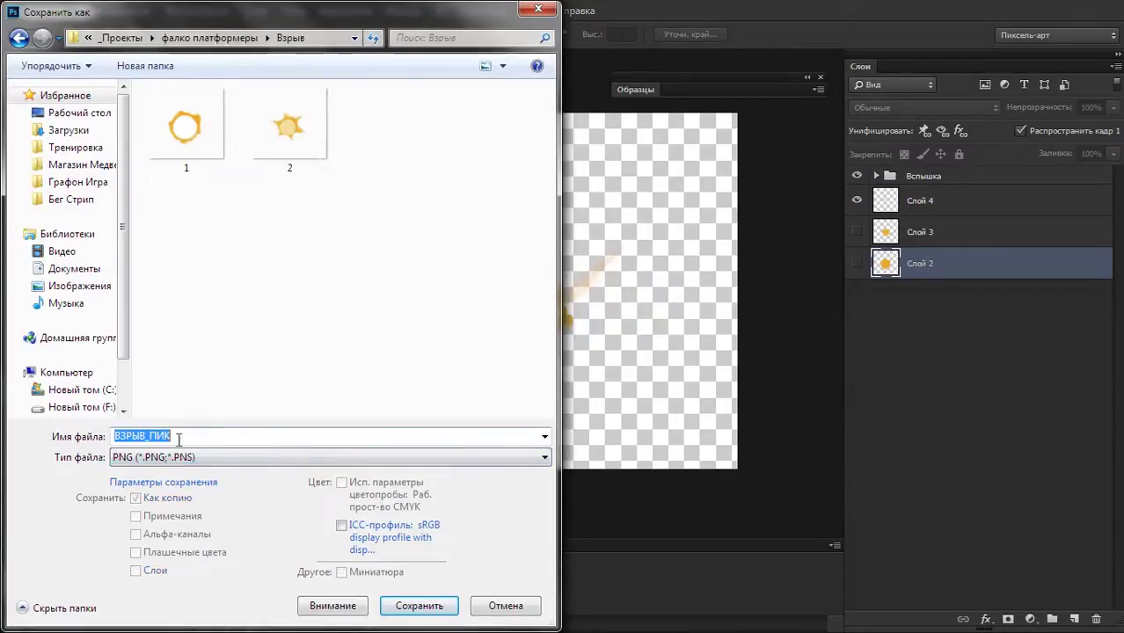
left_click(418, 605)
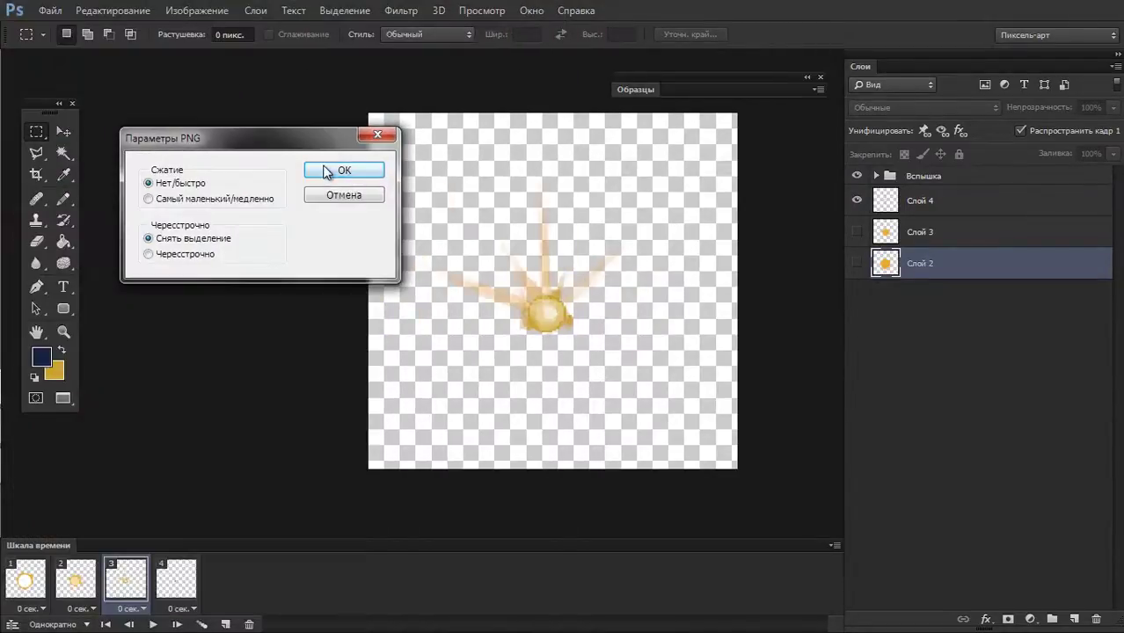
left_click(326, 172)
- Save frame 4, with its delay unchanged, as 4.png in the Взрыв folder
left_click(183, 608)
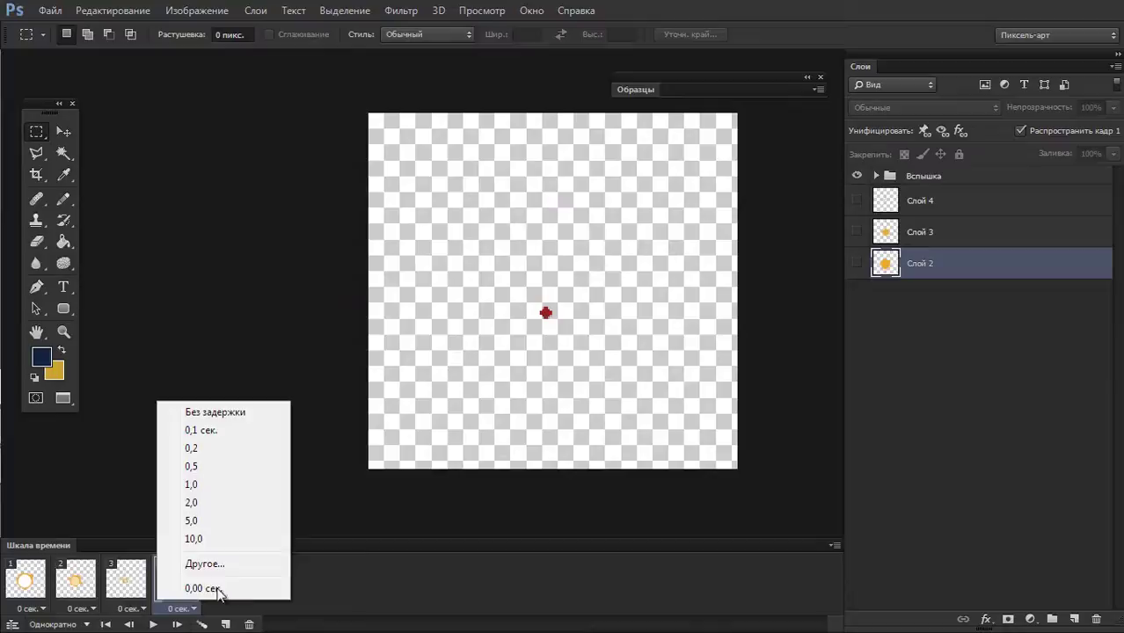
left_click(313, 533)
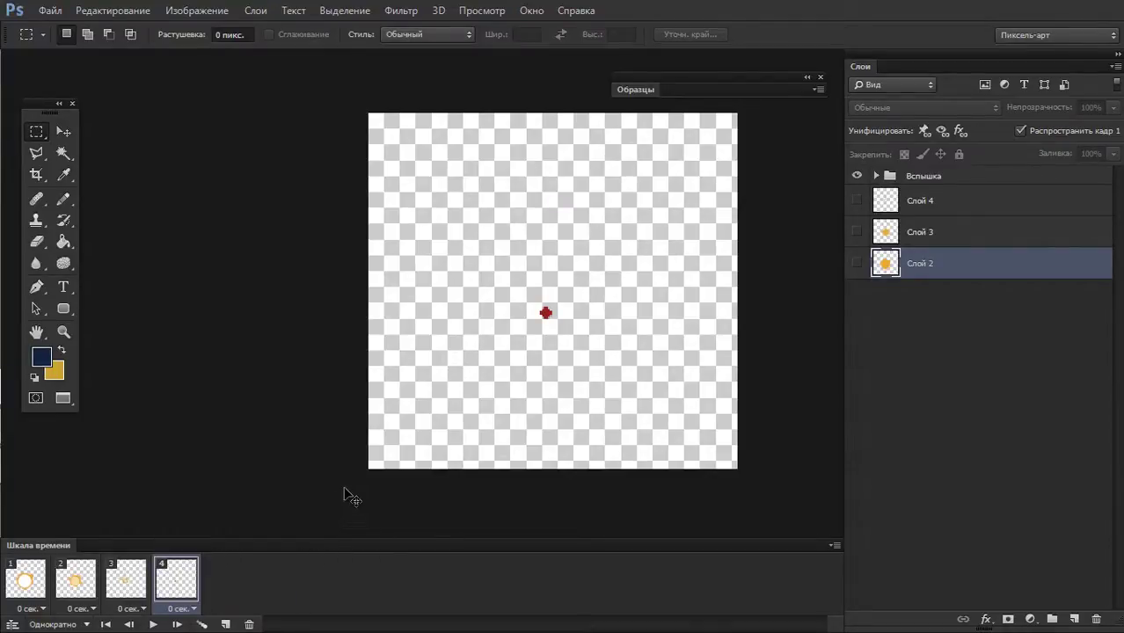
key("ctrl+shift+s")
double_click(176, 115)
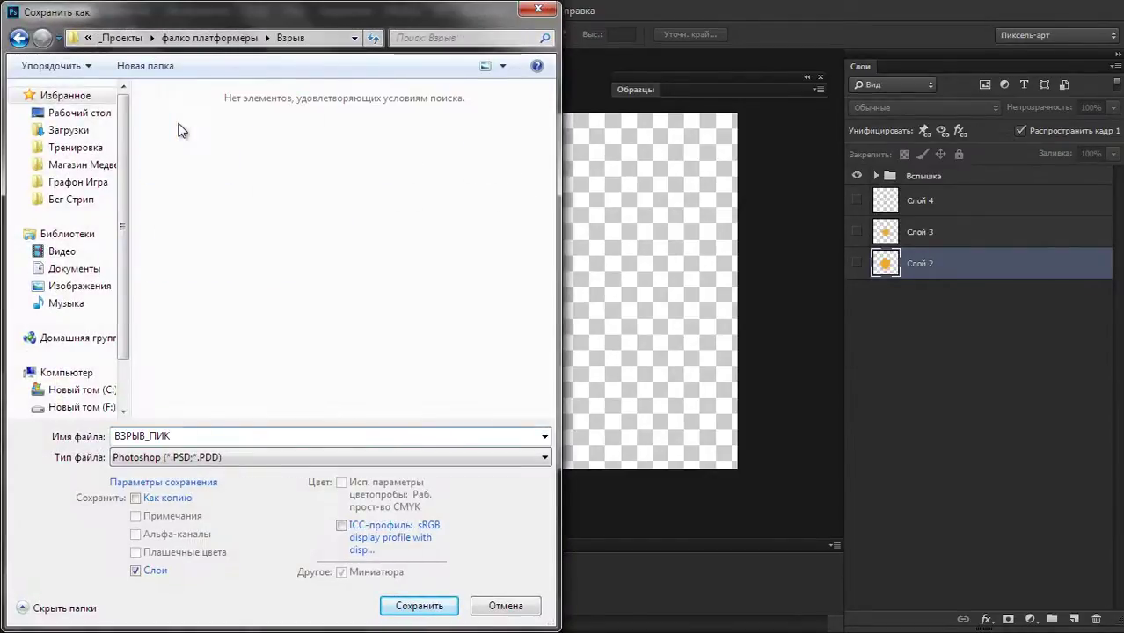
double_click(193, 435)
left_click(193, 460)
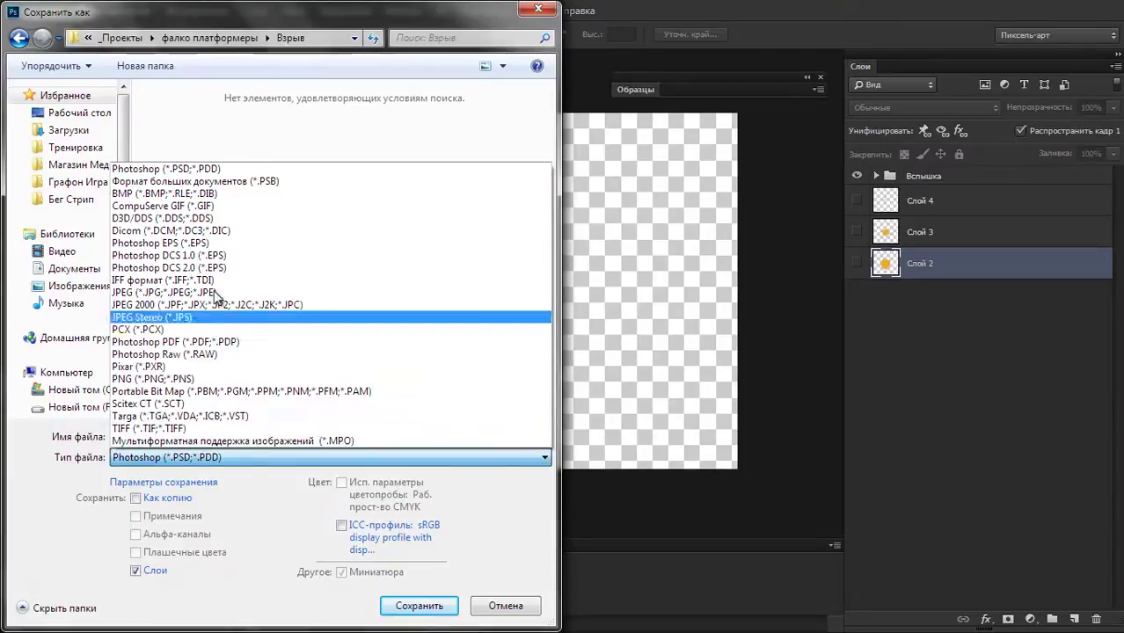
left_click(233, 379)
double_click(224, 434)
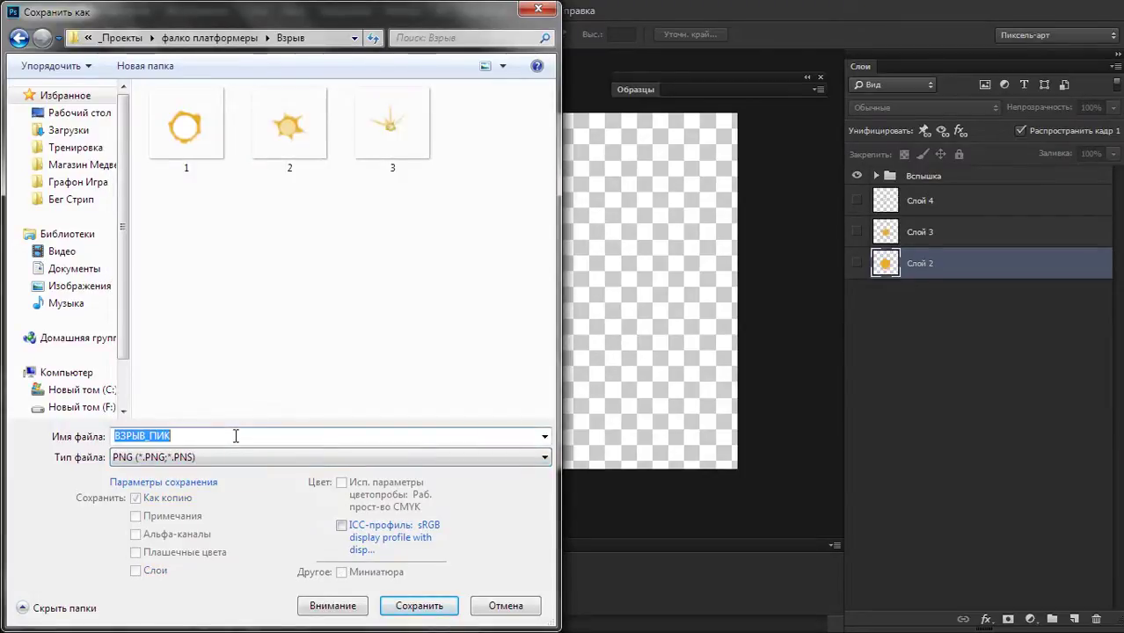
type("4")
left_click(431, 606)
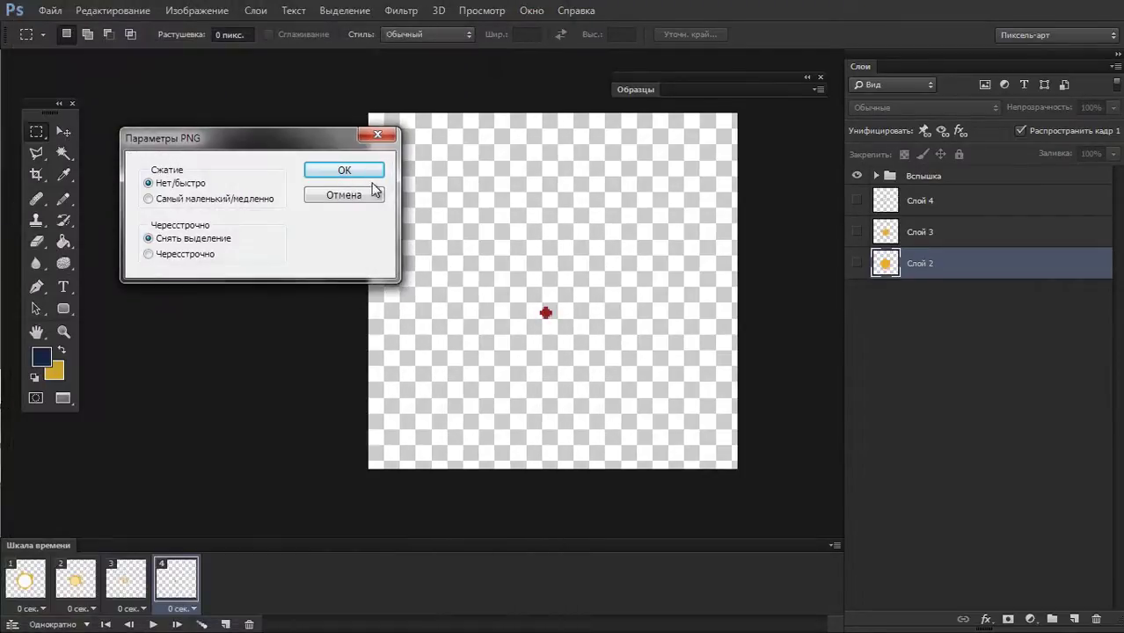
left_click(361, 171)
- Re-save the first animation frame as PNG, replacing the existing 1.png in Взрыв
key("alt+Tab")
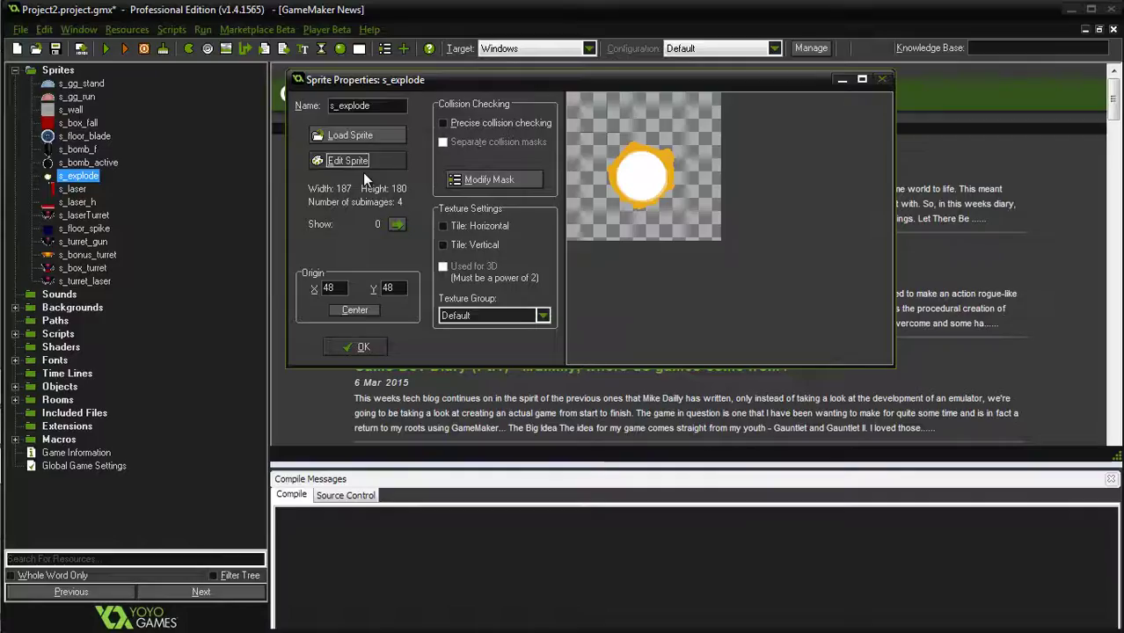
key("alt+Tab")
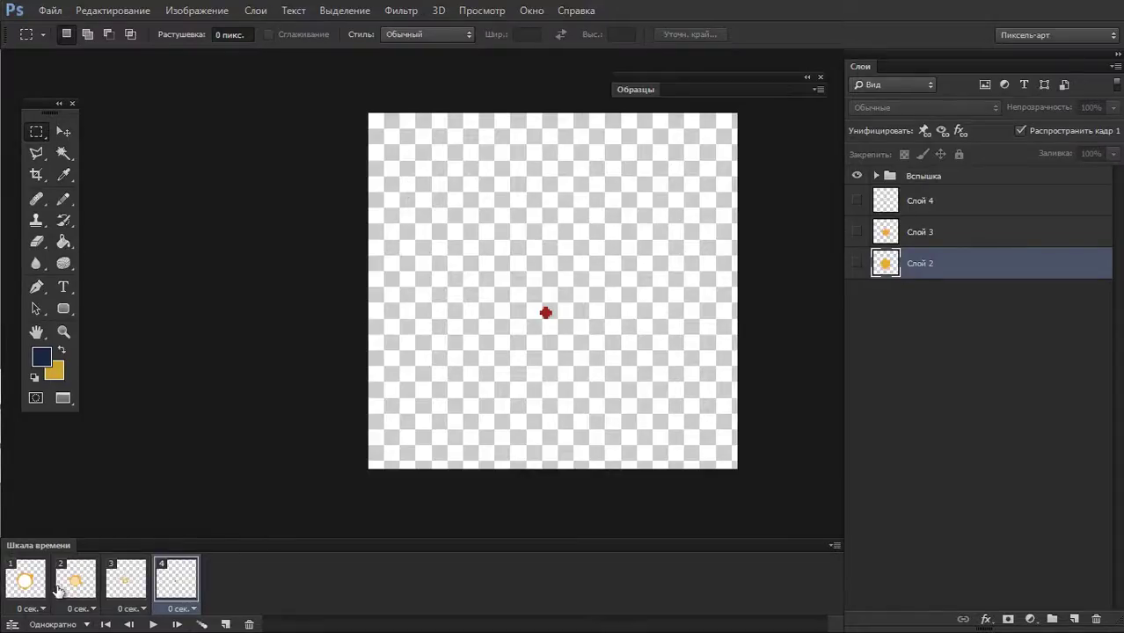
left_click(45, 582)
key("ctrl+shift+s")
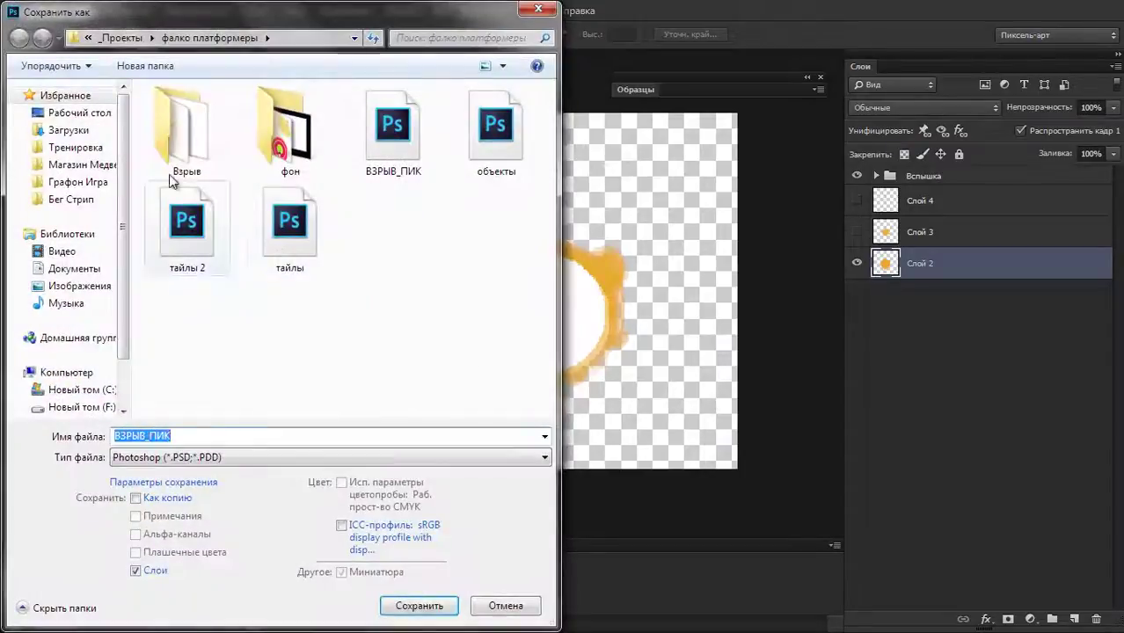
double_click(171, 172)
left_click(195, 458)
left_click(154, 378)
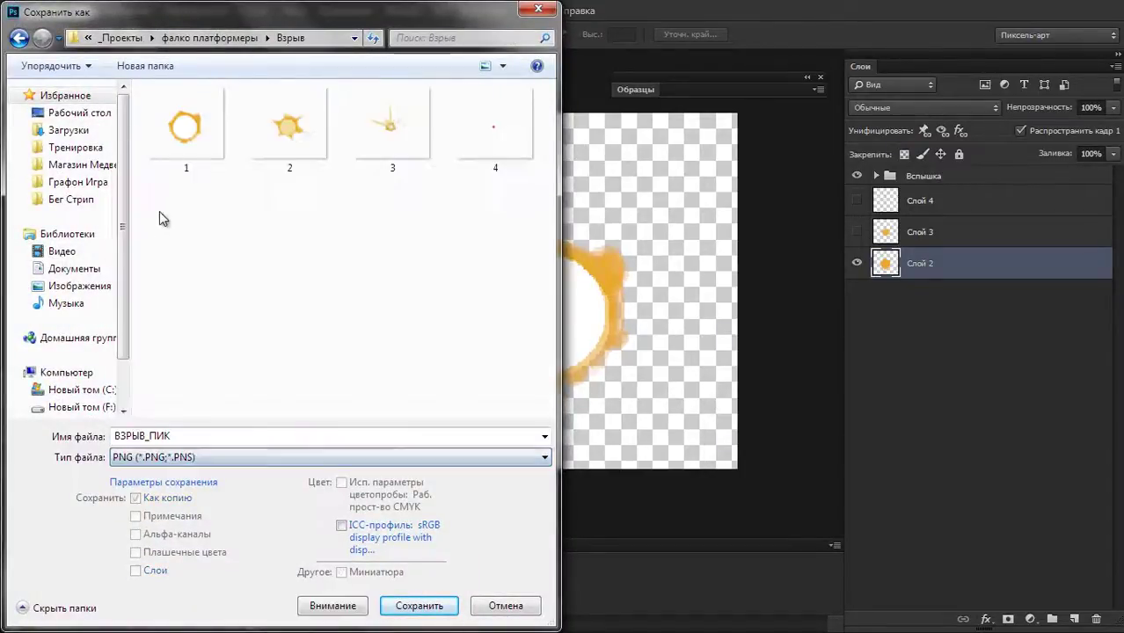
left_click(167, 165)
left_click(414, 605)
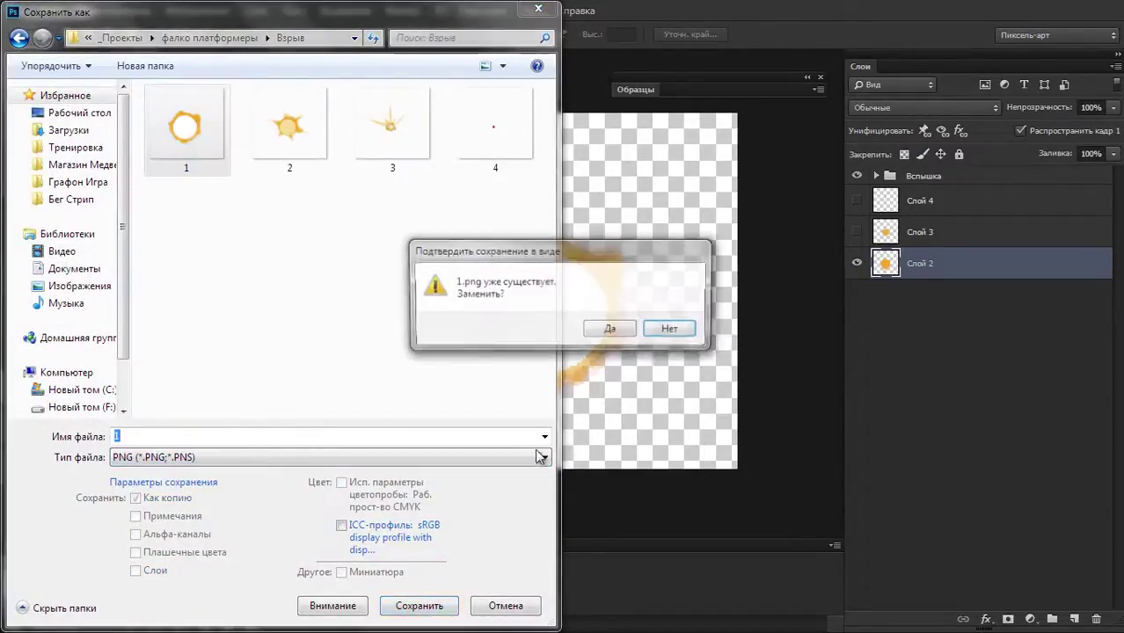
left_click(607, 326)
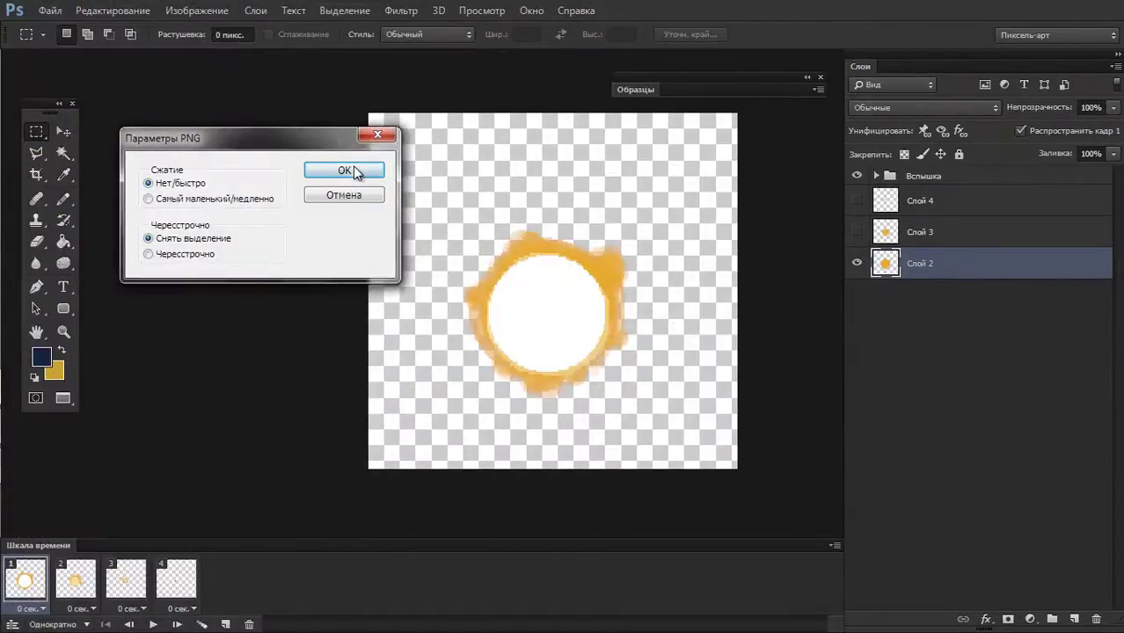
left_click(354, 167)
key("alt+Tab")
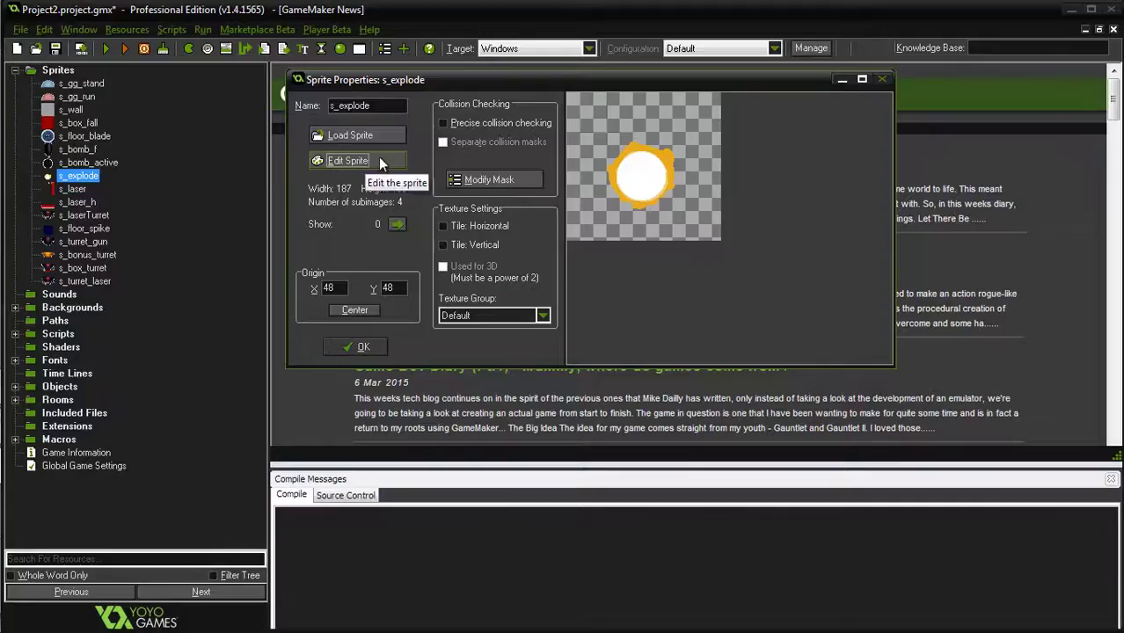
- Load the four PNGs 1–4 from Взрыв as s_explode's sprite frames
left_click(385, 138)
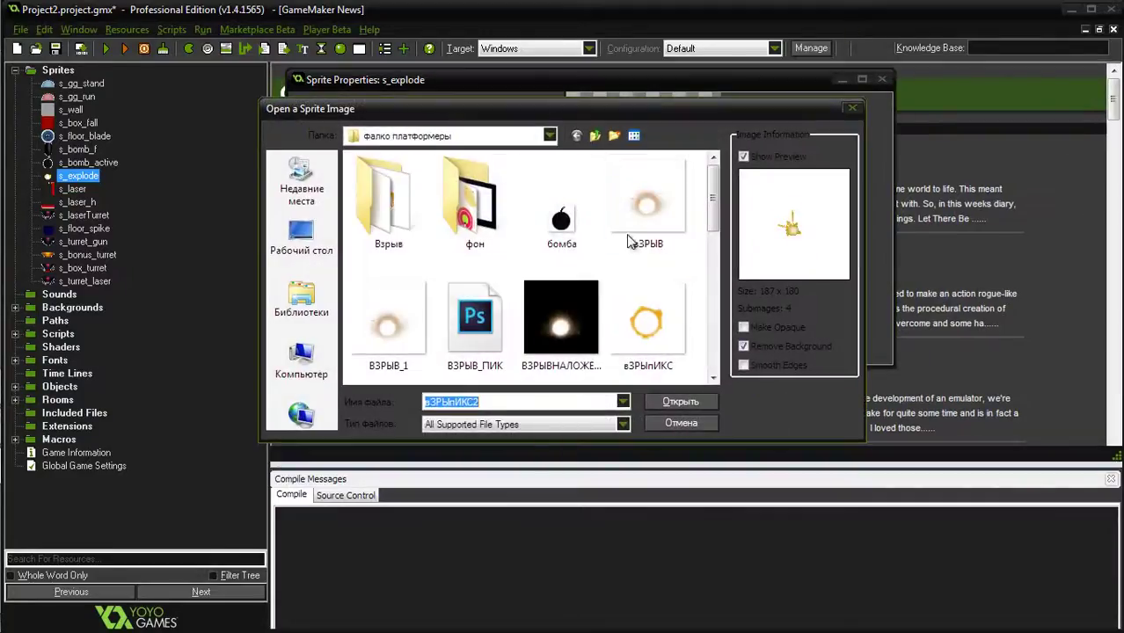
double_click(400, 194)
left_click_drag(650, 294, 378, 176)
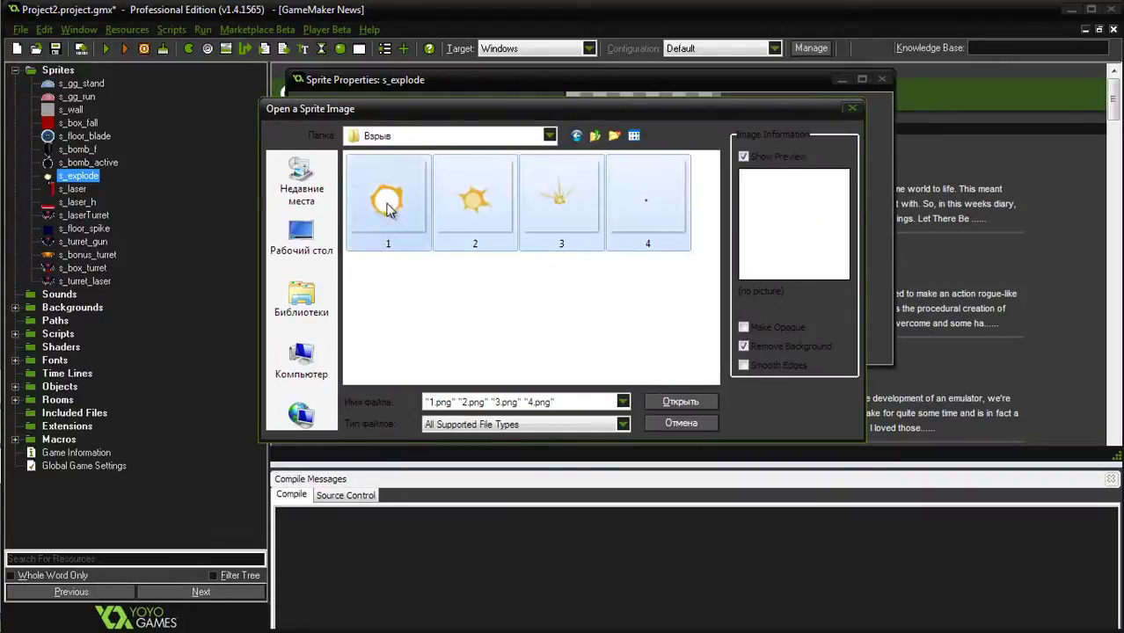
left_click(680, 401)
- Preview the s_explode animation at speed 3 and close the frame editor
left_click(368, 163)
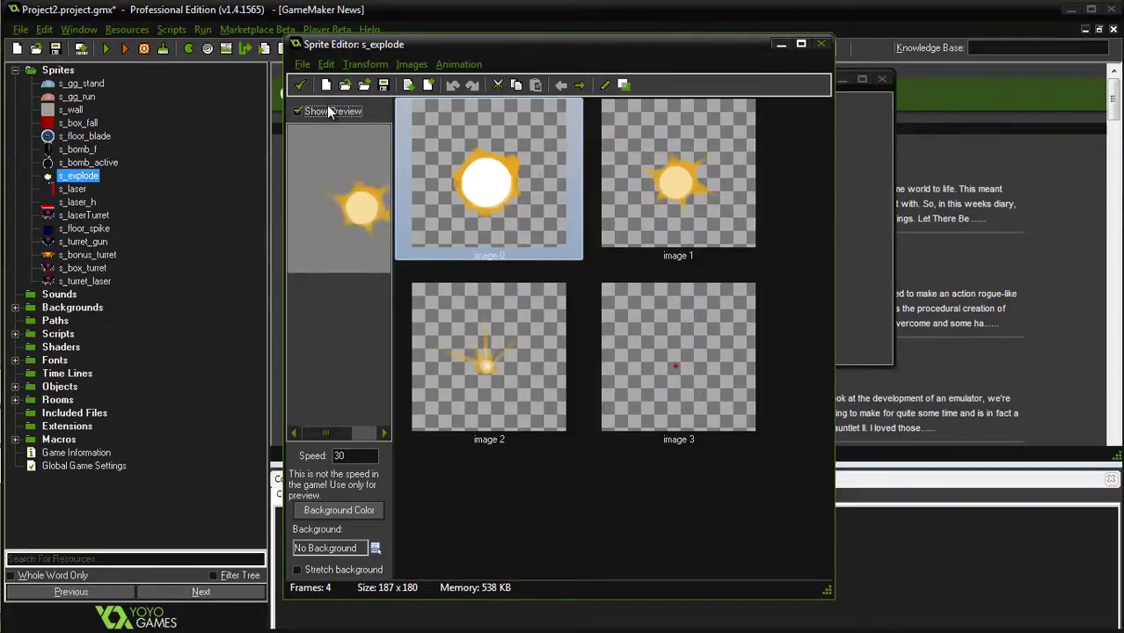
left_click(458, 320)
double_click(297, 112)
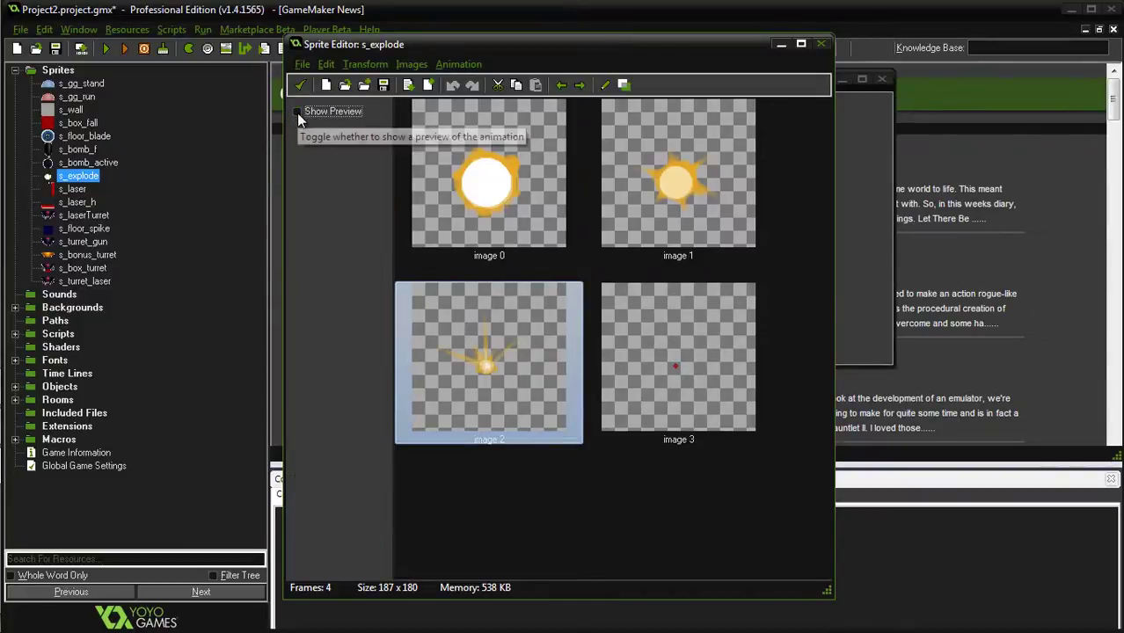
left_click(355, 456)
key("BackSpace")
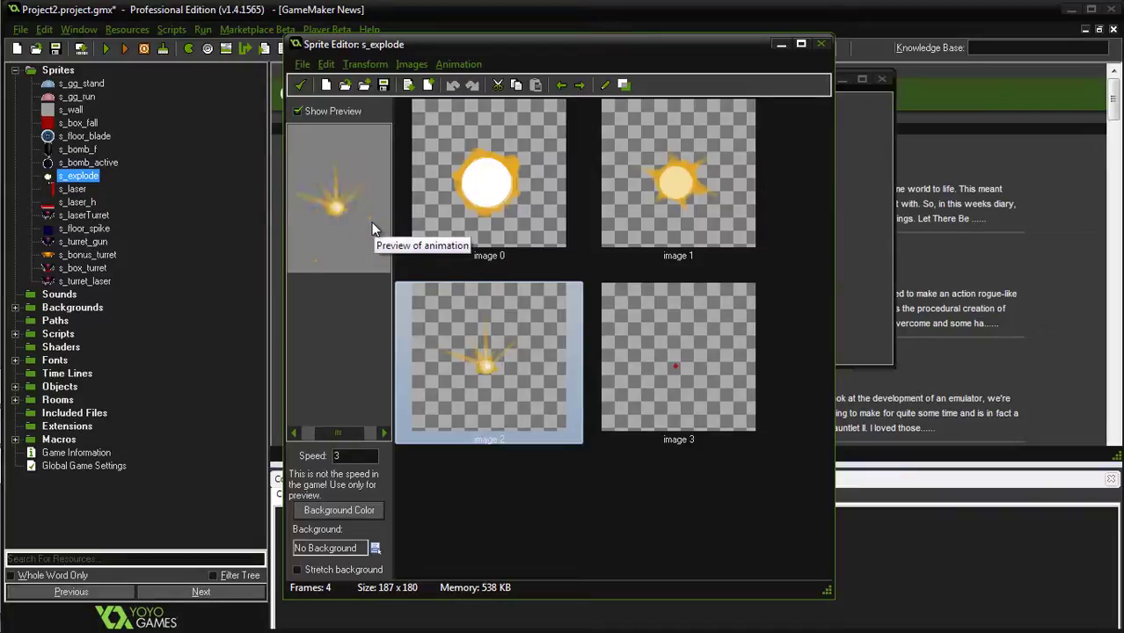
left_click(299, 88)
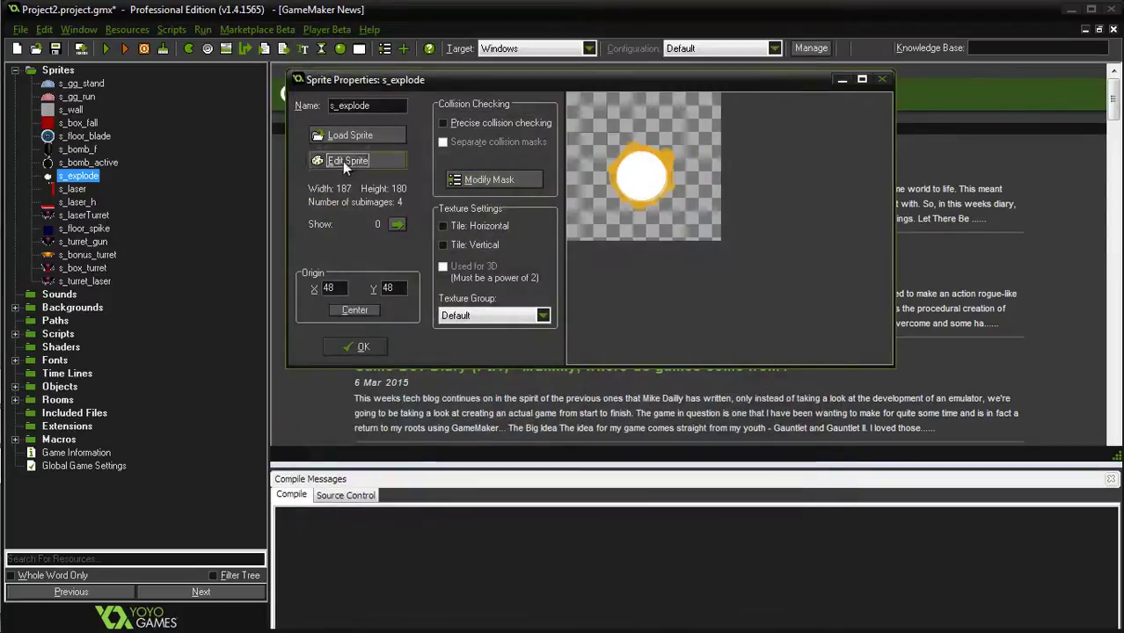
- Crop s_explode's frames to their content at 129×112
left_click(337, 160)
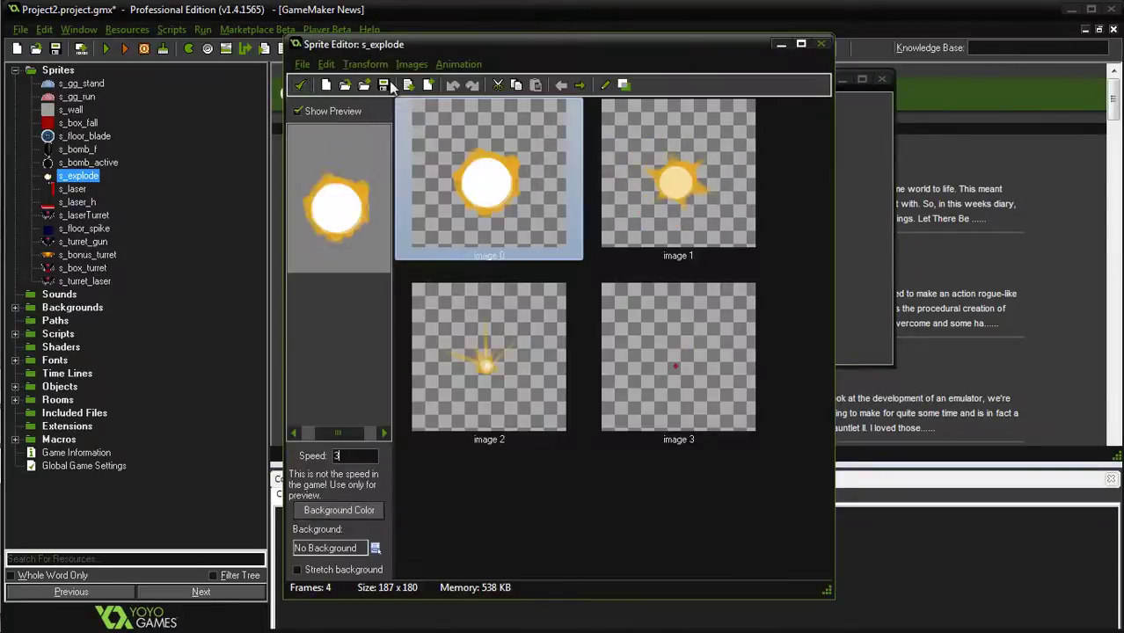
left_click(380, 65)
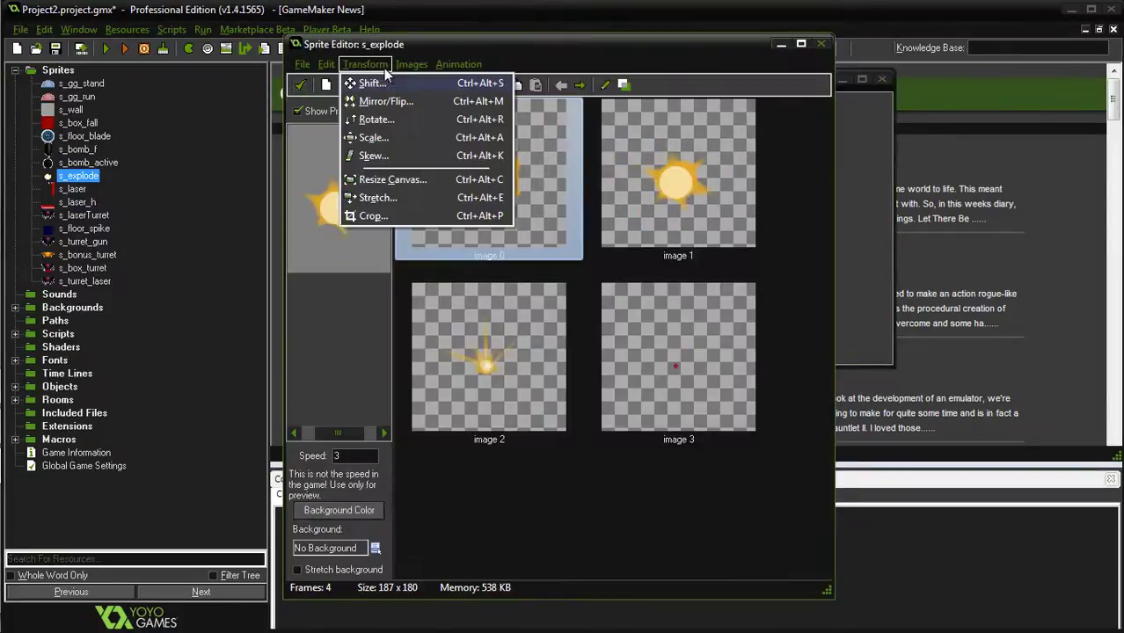
left_click(443, 214)
left_click(508, 360)
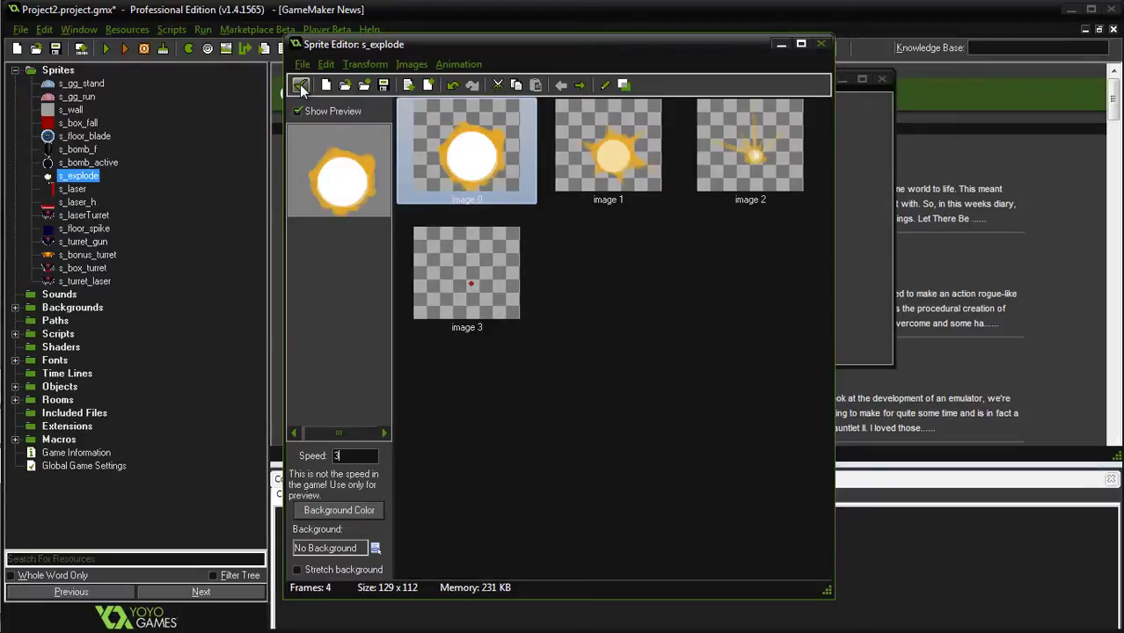
left_click(299, 84)
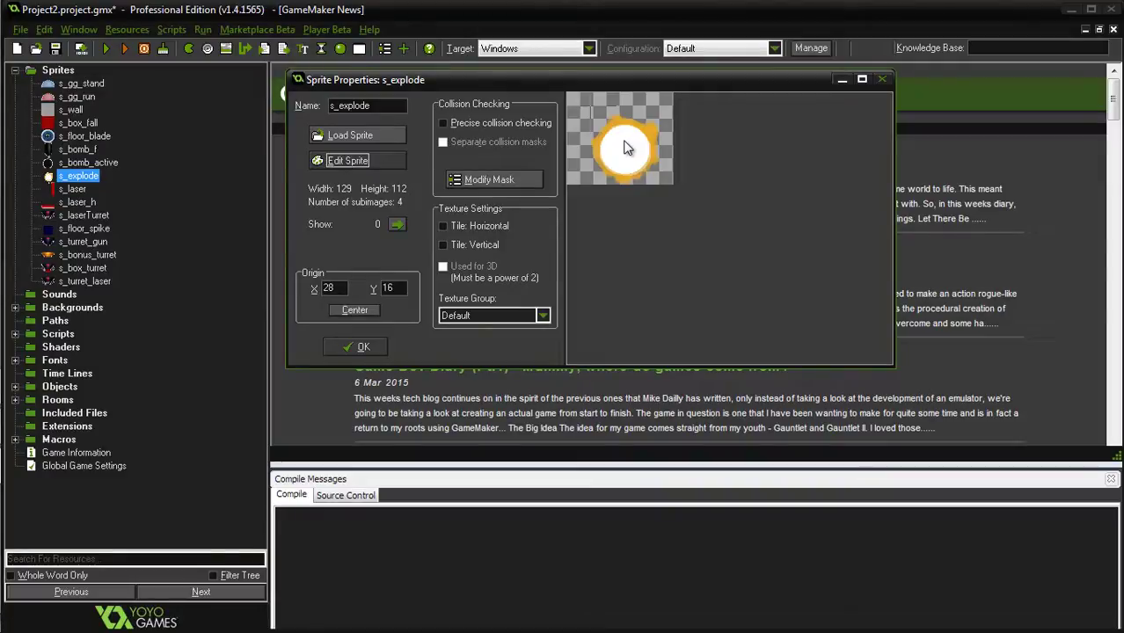
- Set s_explode's origin to 69, 68 at the burst centre and run the game
left_click_drag(621, 149, 627, 152)
left_click(351, 158)
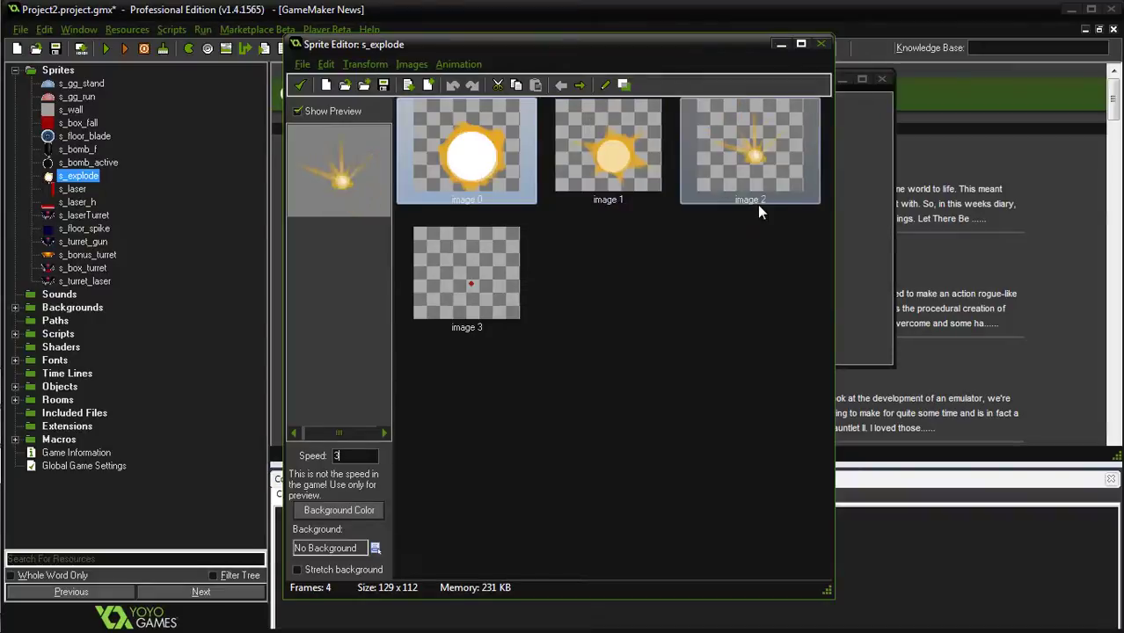
left_click(301, 83)
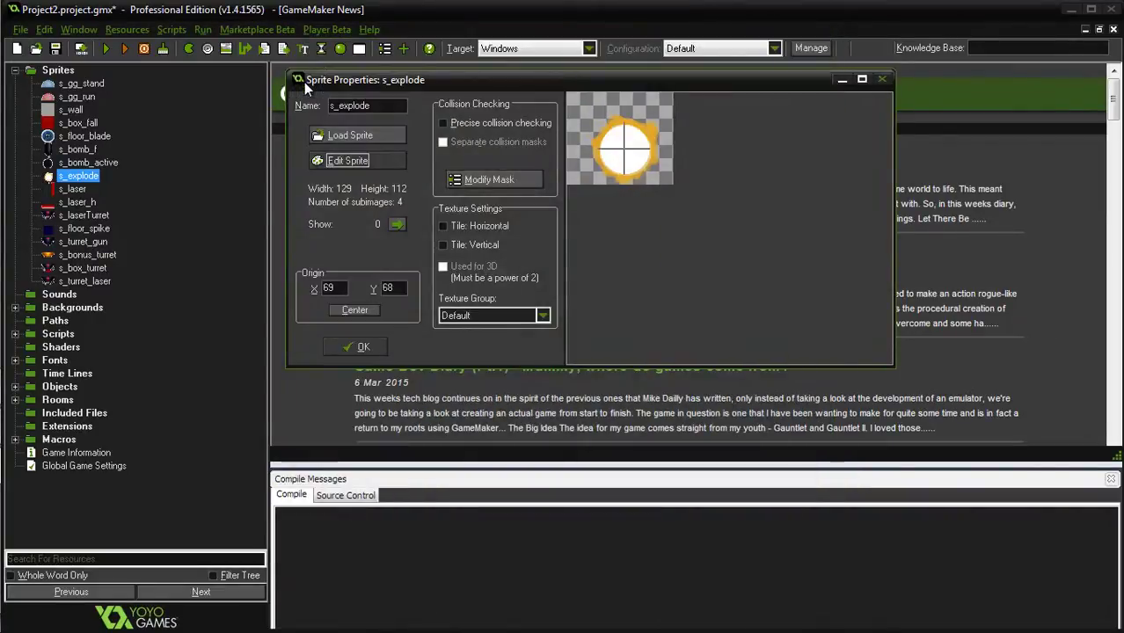
left_click(364, 349)
key("F5")
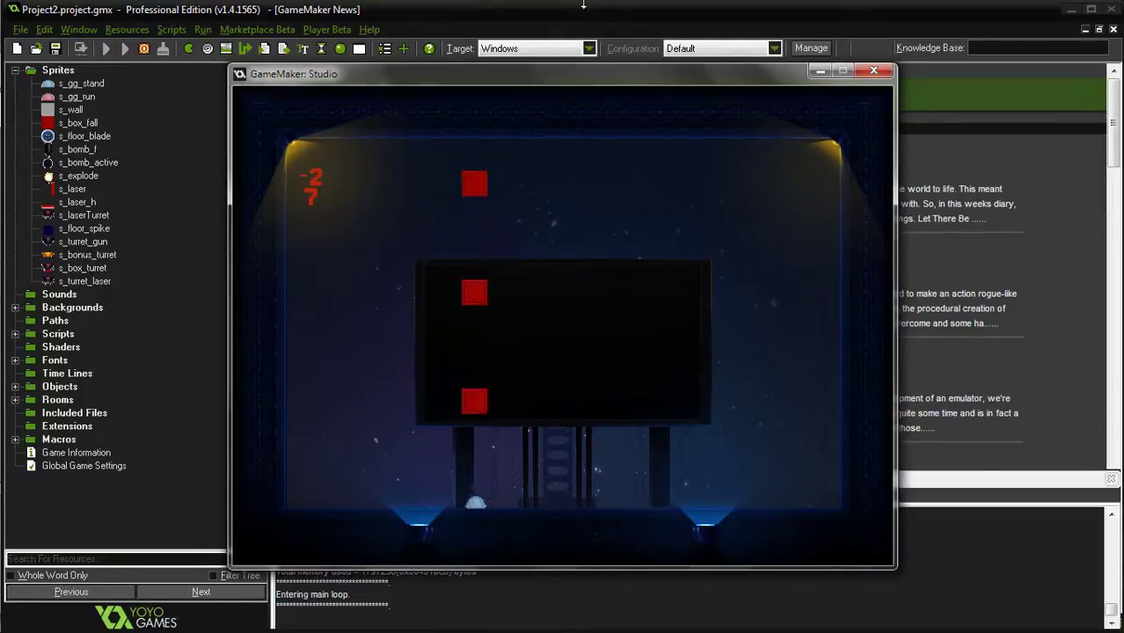
- Close the running game window after testing the explosion and return to GameMaker
left_click(873, 71)
key("alt+Tab")
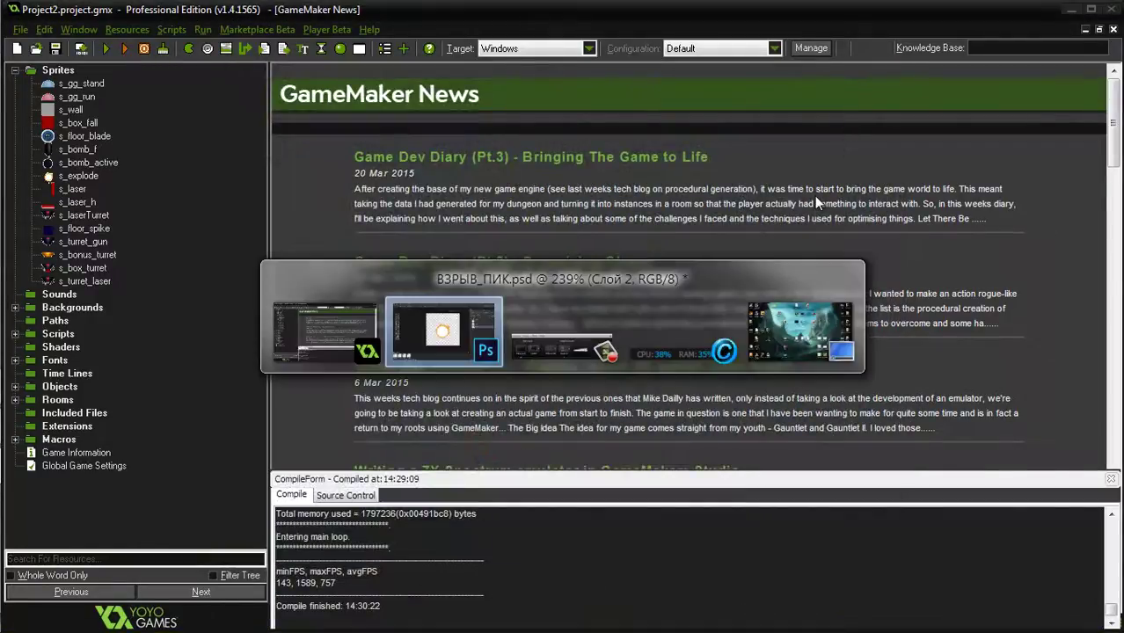
key("alt+Tab")
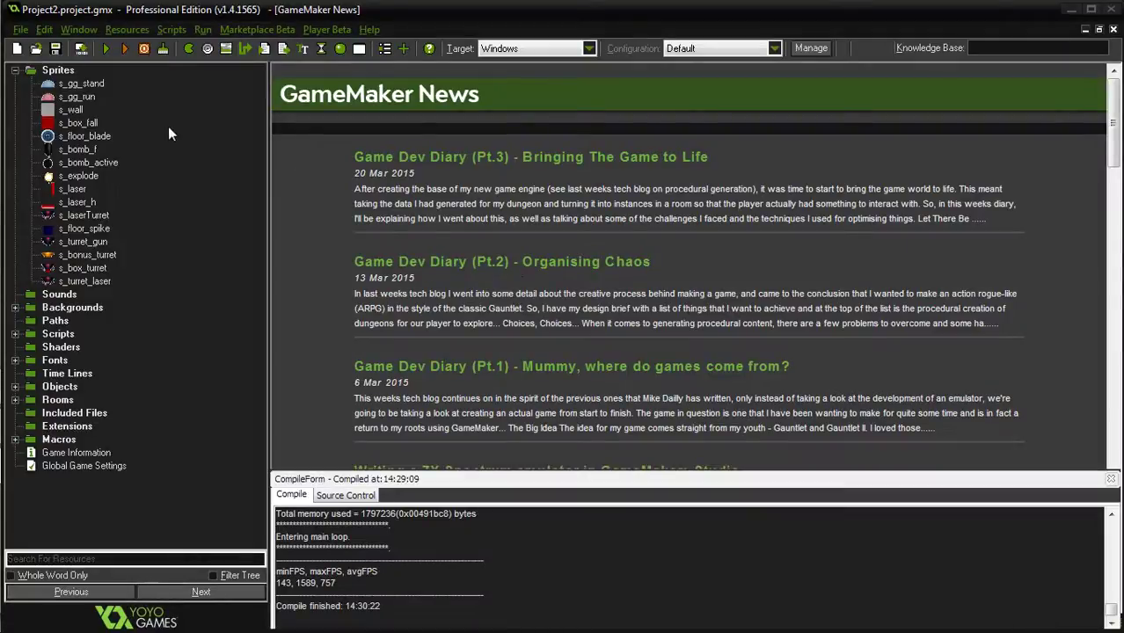
- Export s_explode's frames from the sprite editor as the PNG strip s_explode_strip4 in Взрыв
double_click(78, 176)
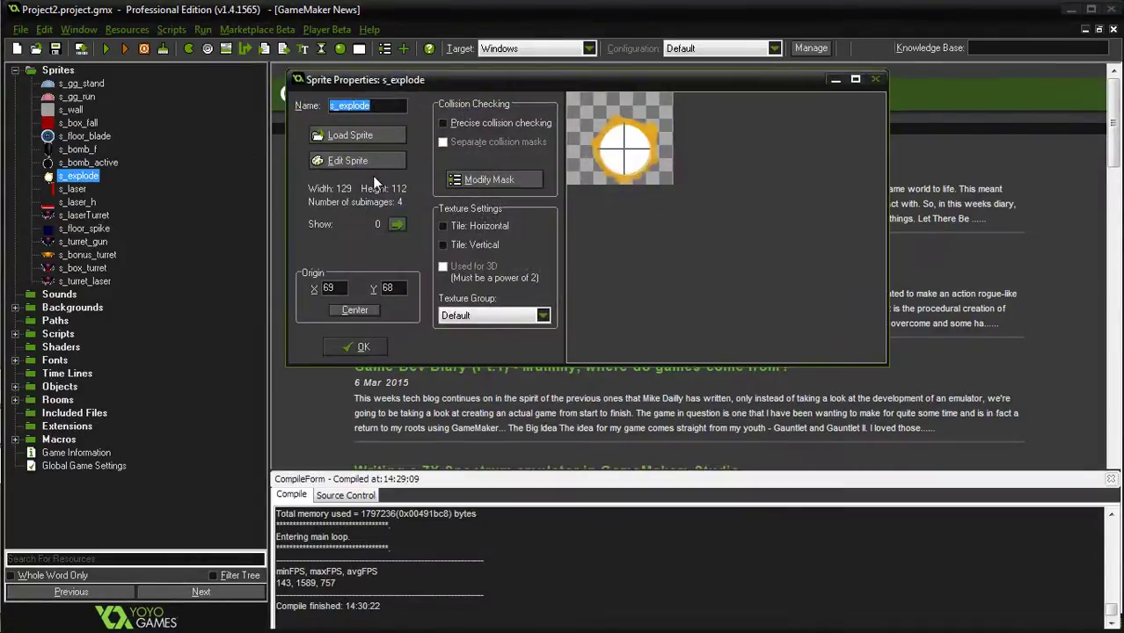
left_click(390, 166)
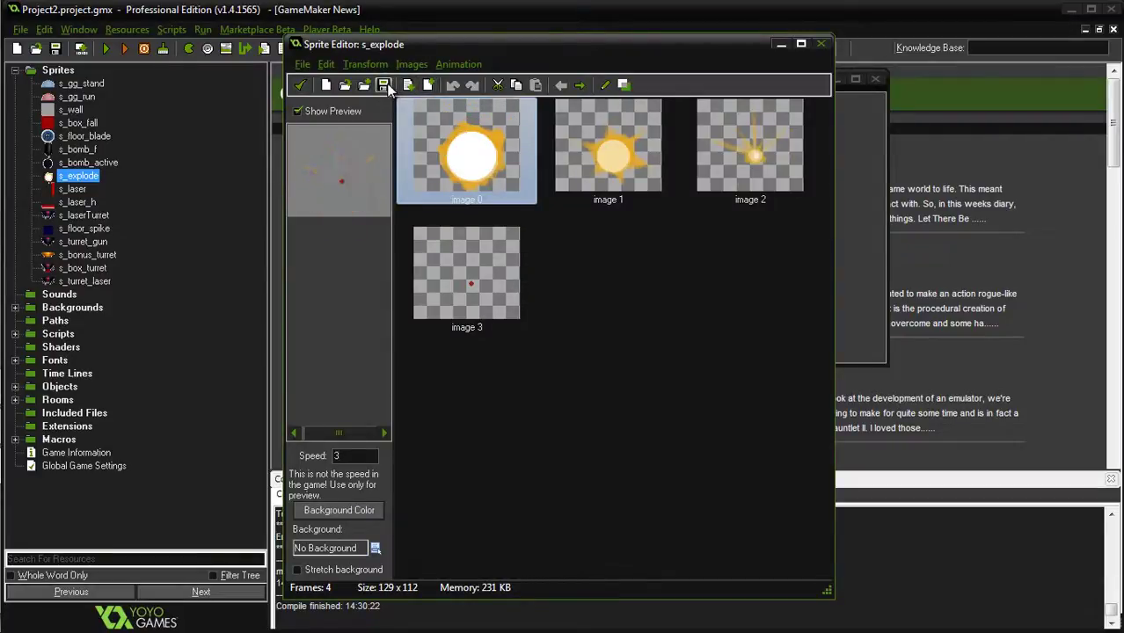
left_click(384, 85)
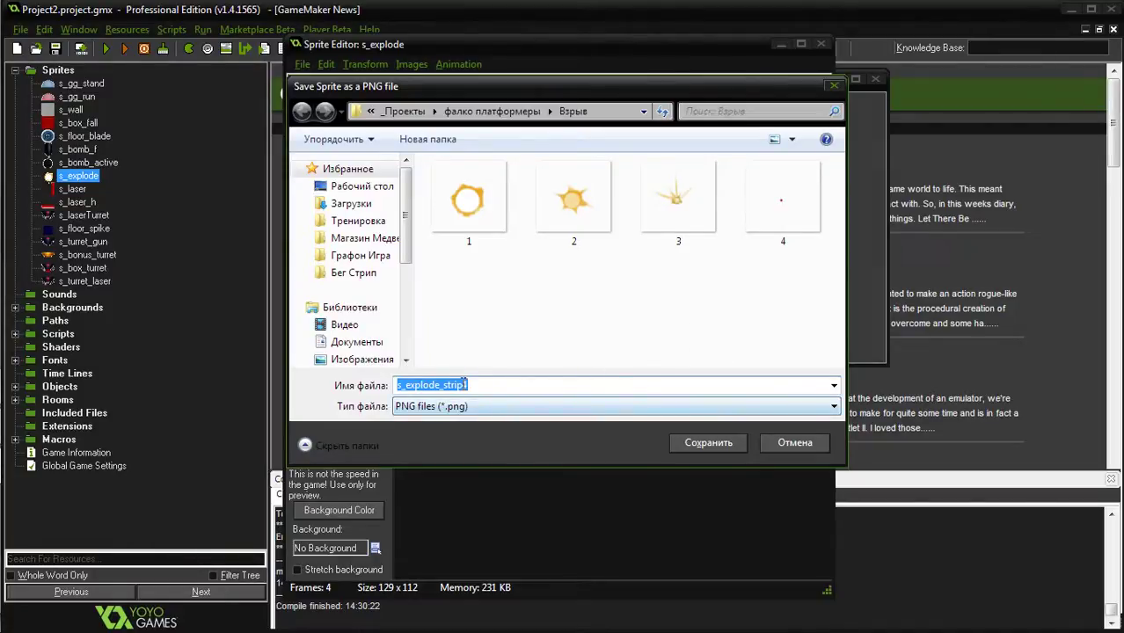
left_click(465, 385)
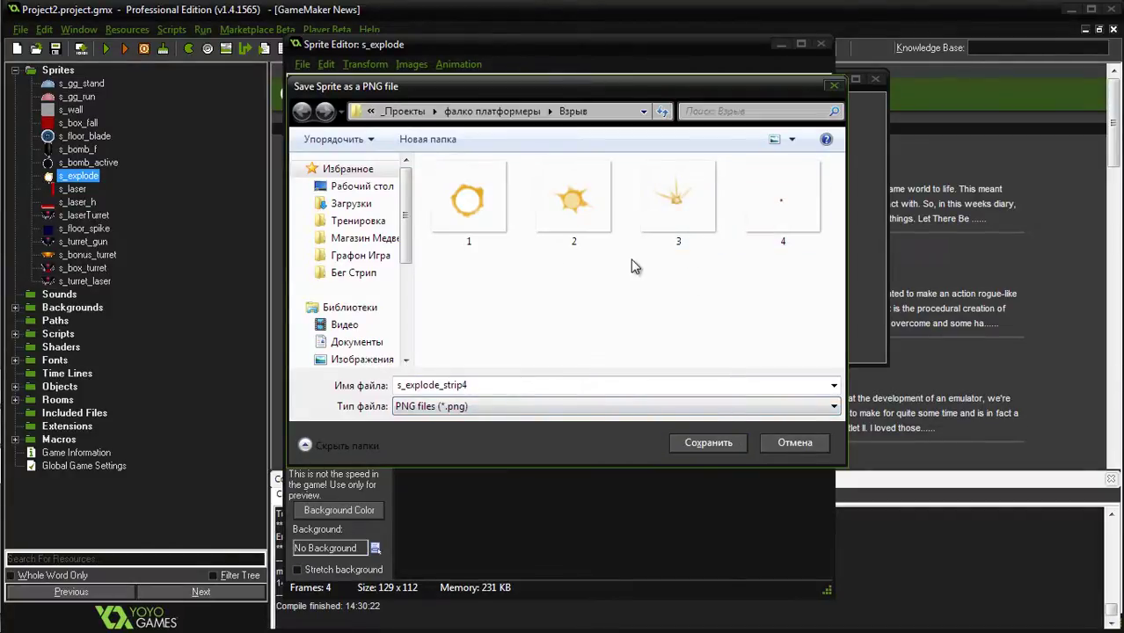
left_click(446, 406)
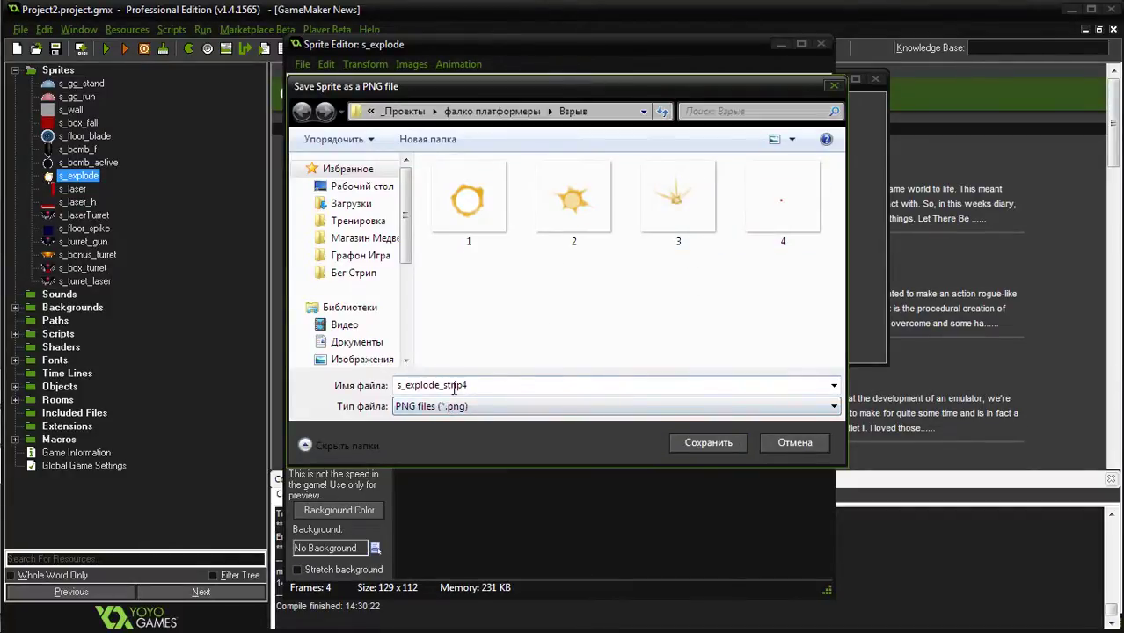
left_click(733, 442)
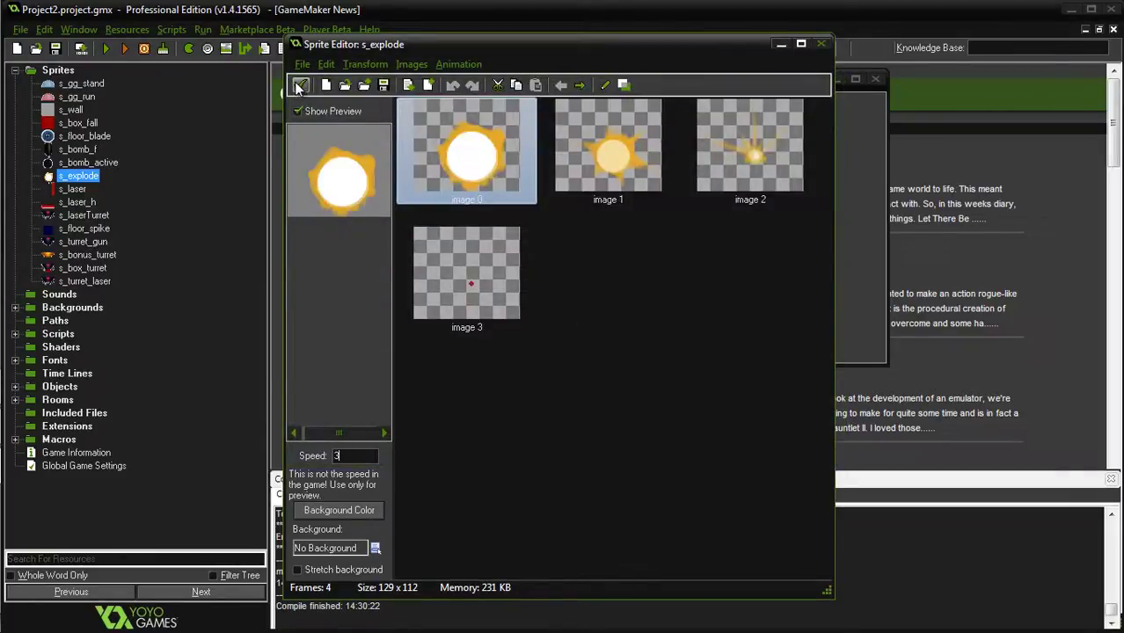
left_click(300, 84)
key("alt+Tab")
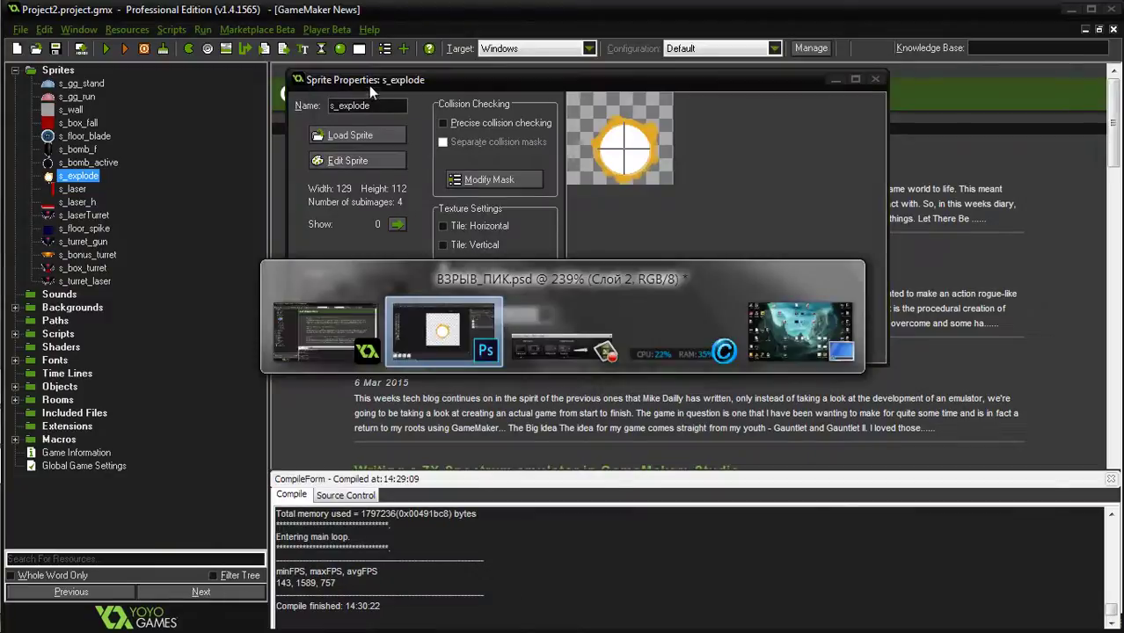
left_click(50, 11)
- Open s_explode_strip4 in Photoshop and zoom in on the explosion strip
left_click(80, 47)
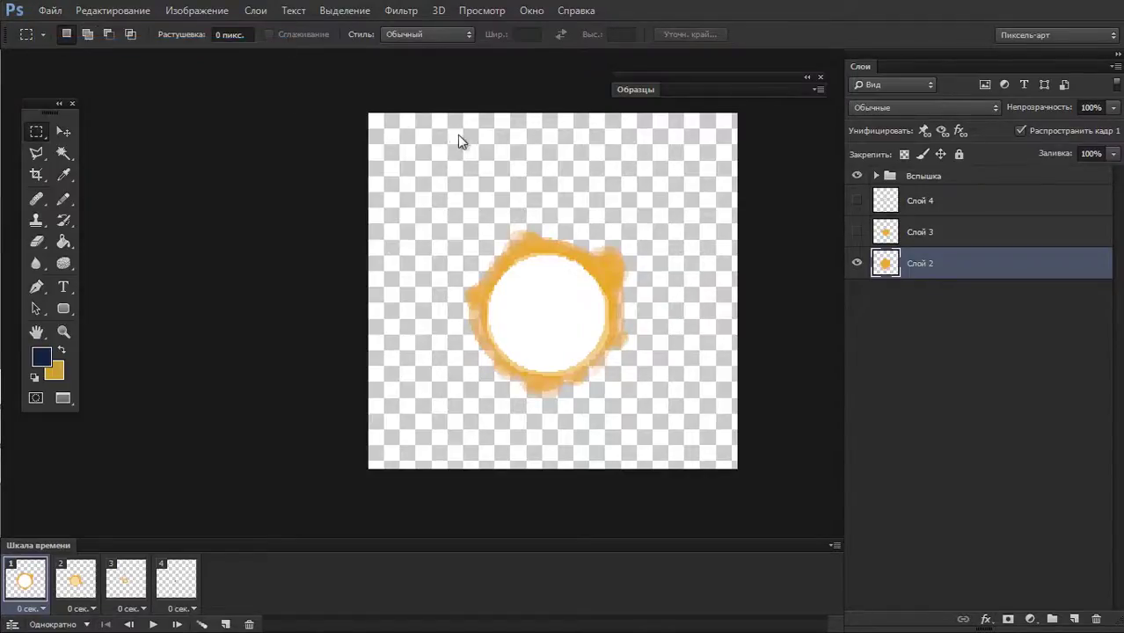
double_click(290, 209)
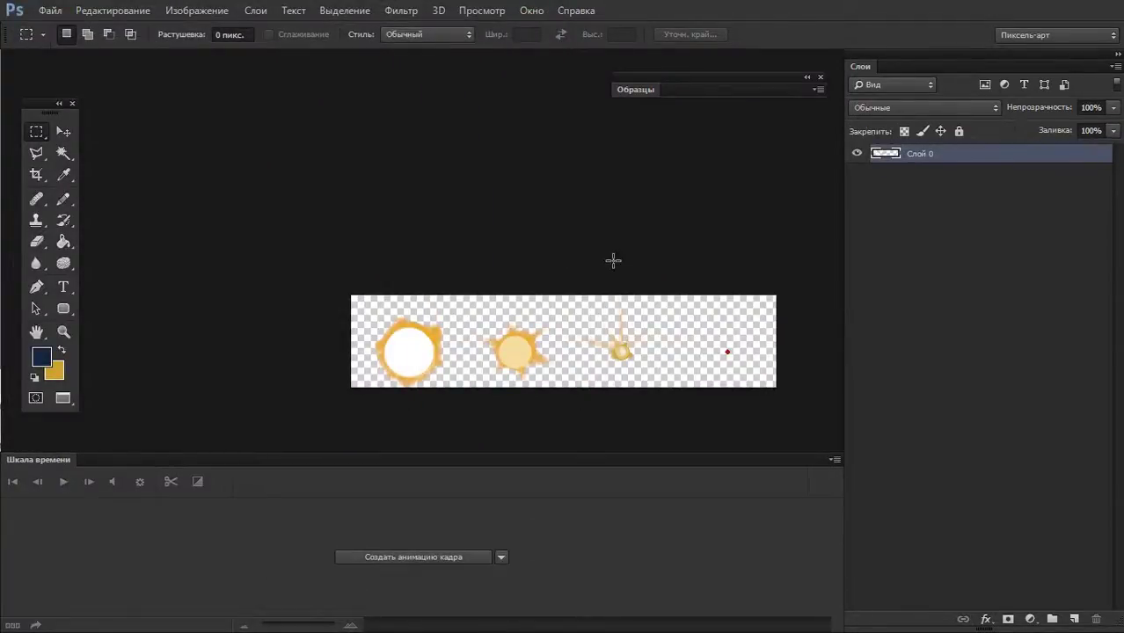
left_click(457, 316, "ctrl")
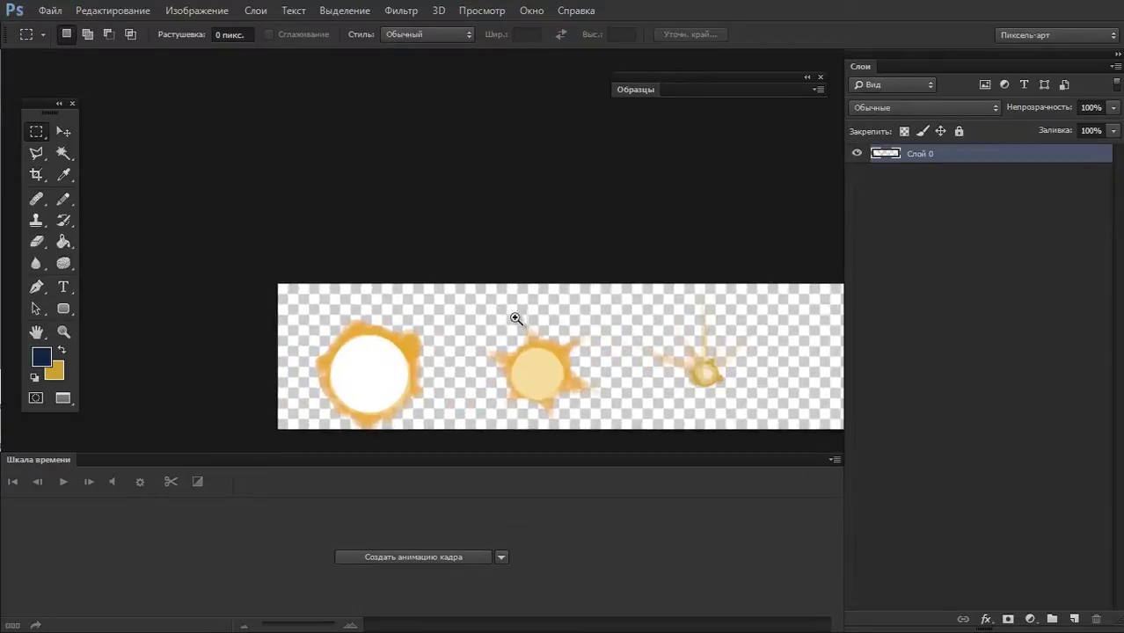
left_click(439, 299, "ctrl")
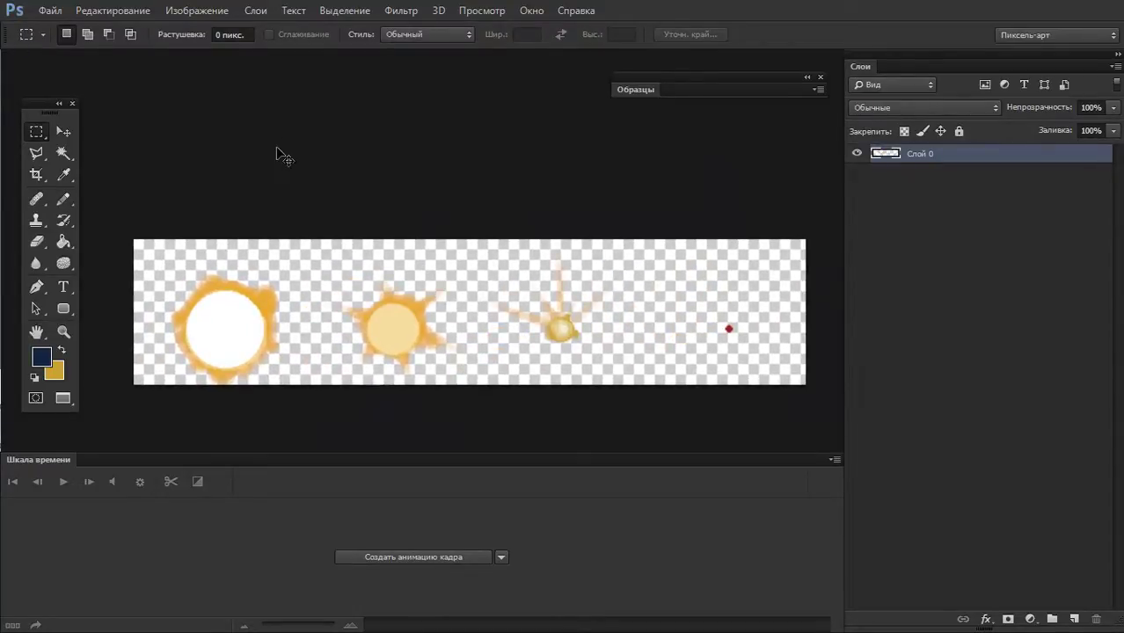
- Switch back and forth between the strip and the dark game scene to compare them
key("ctrl+Tab")
key("ctrl+Tab")
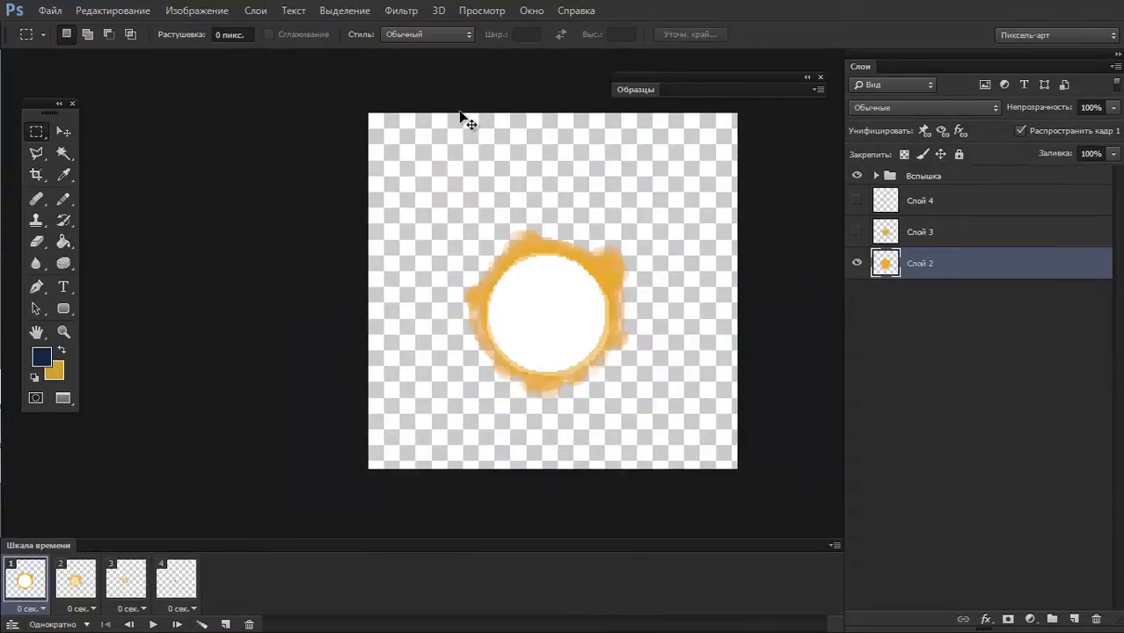
key("ctrl+Tab")
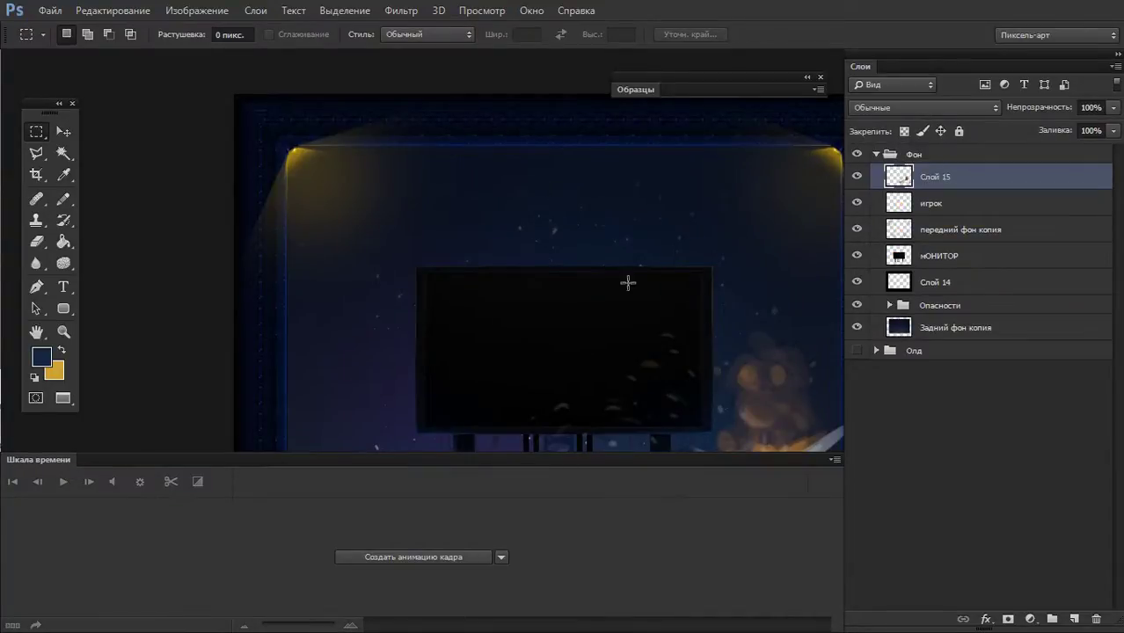
scroll(627, 282, "down", 3)
key("ctrl+Tab")
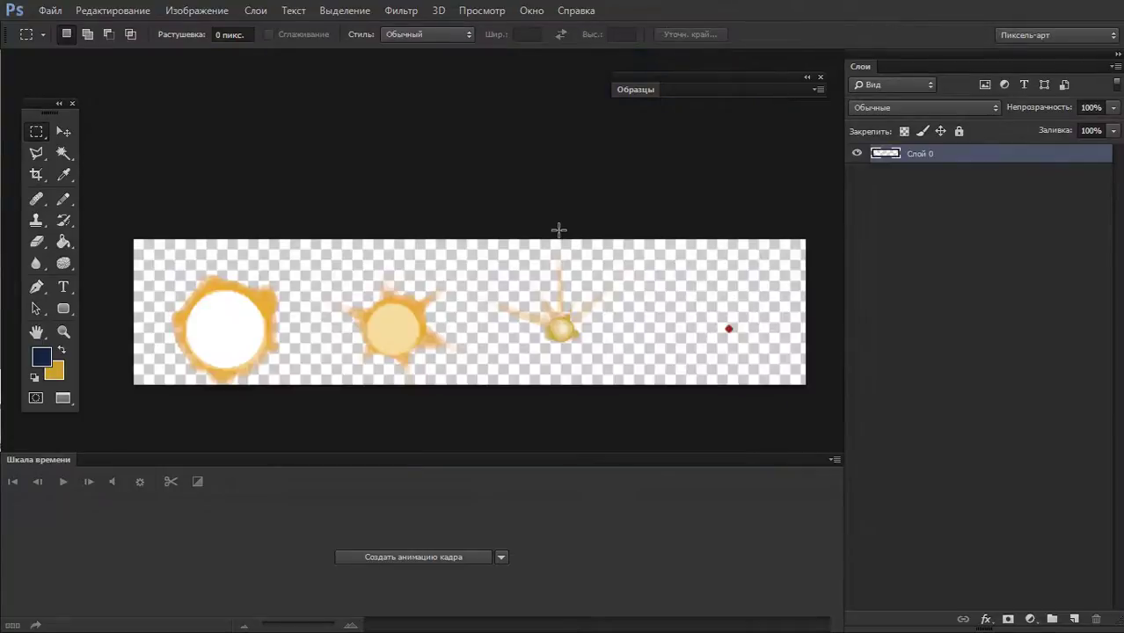
key("ctrl+Tab")
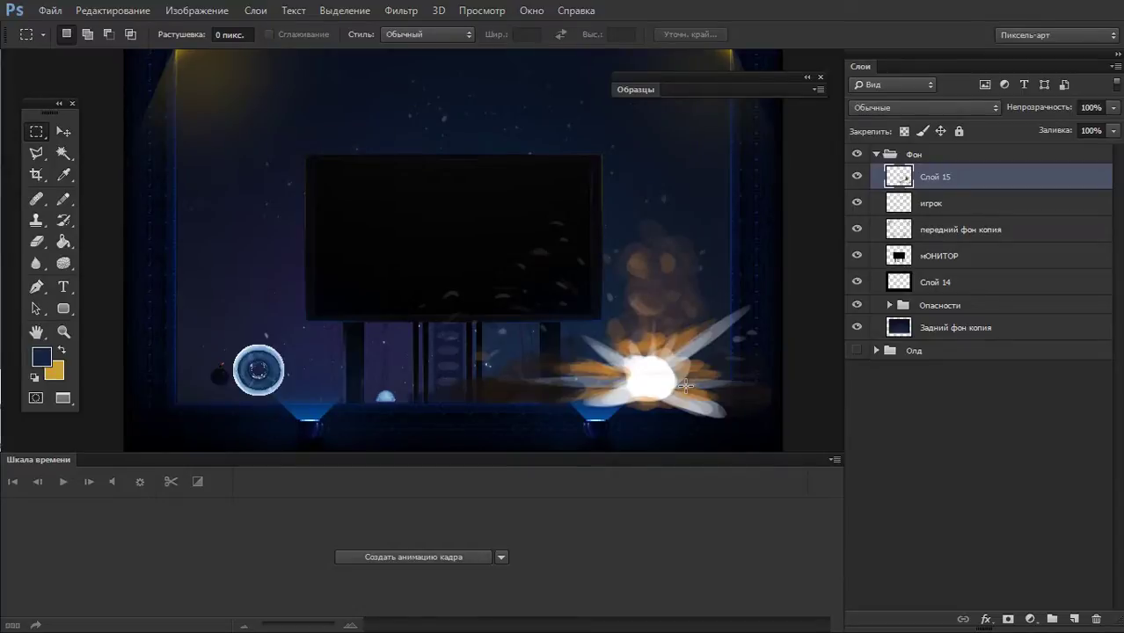
key("ctrl+Tab")
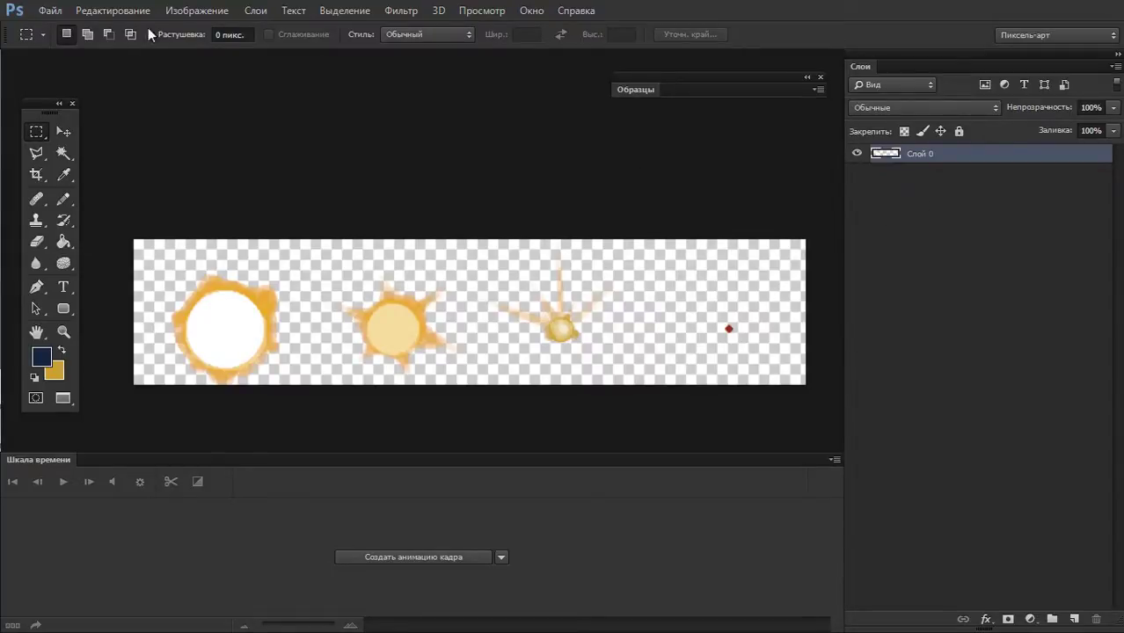
key("ctrl+Tab")
- Paste a copy of the dark game scene into the strip as Слой 1 beneath the explosion frames
left_click(888, 227, "ctrl")
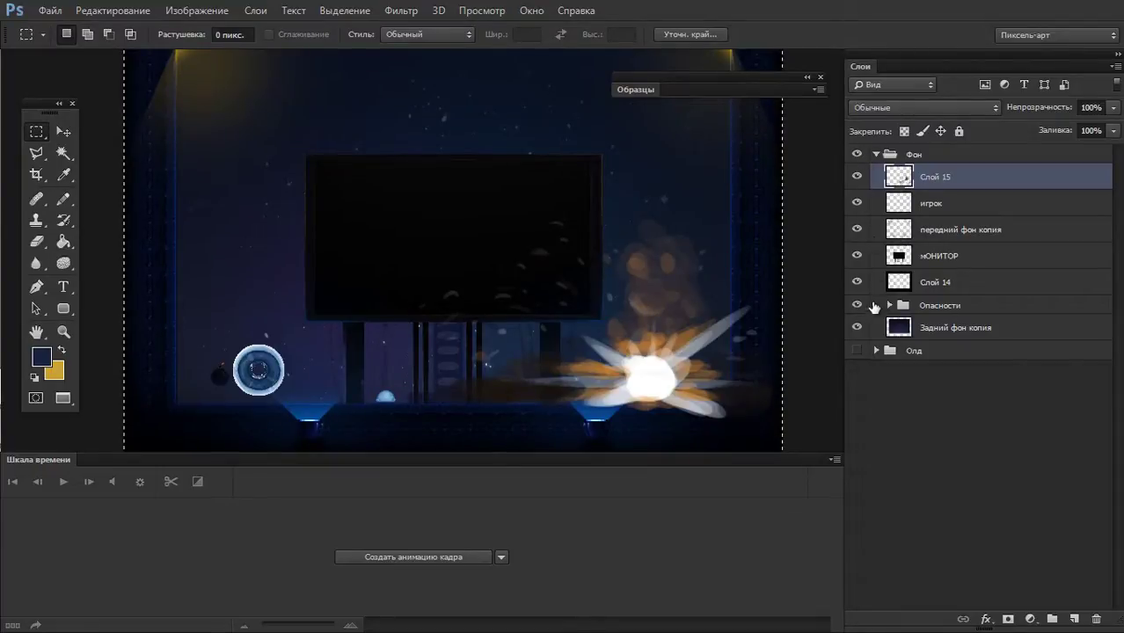
left_click(857, 305)
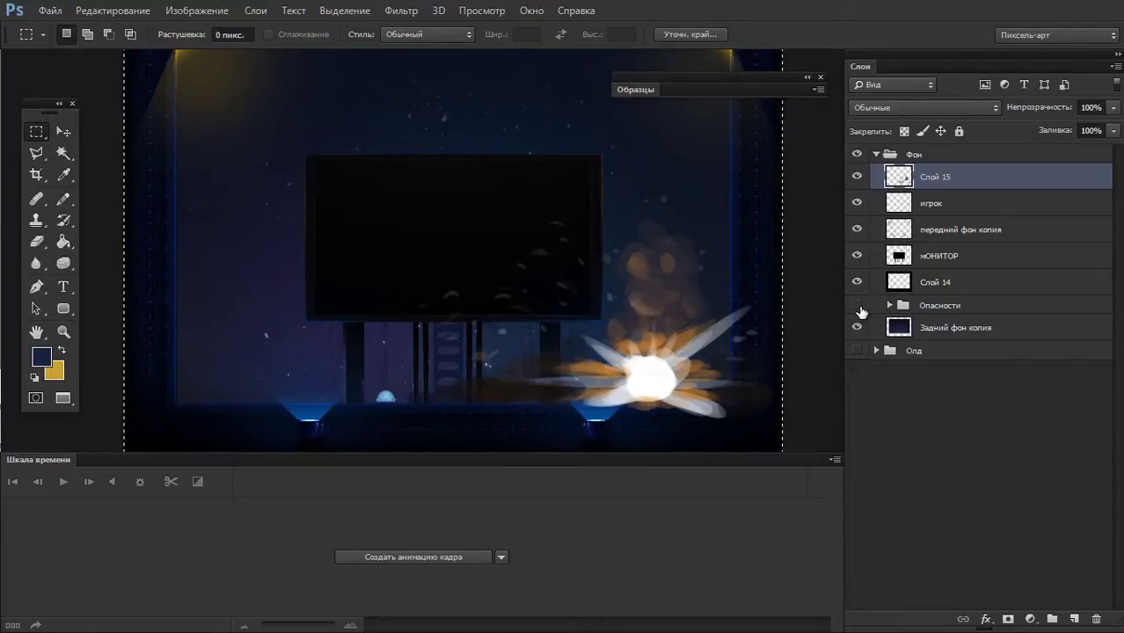
left_click(857, 176)
key("ctrl+Tab")
key("ctrl+v")
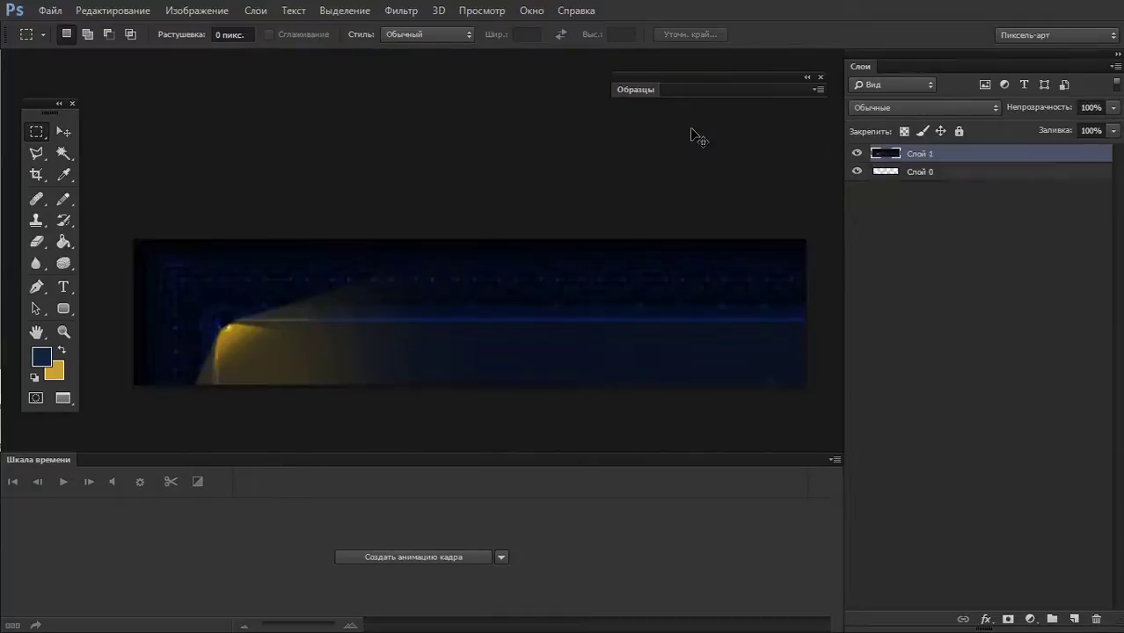
mouse_move(665, 334)
left_mouse_down()
mouse_move(522, 218)
mouse_move(559, 289)
mouse_move(594, 329)
mouse_move(566, 203)
left_mouse_up()
left_click_drag(886, 154, 890, 180)
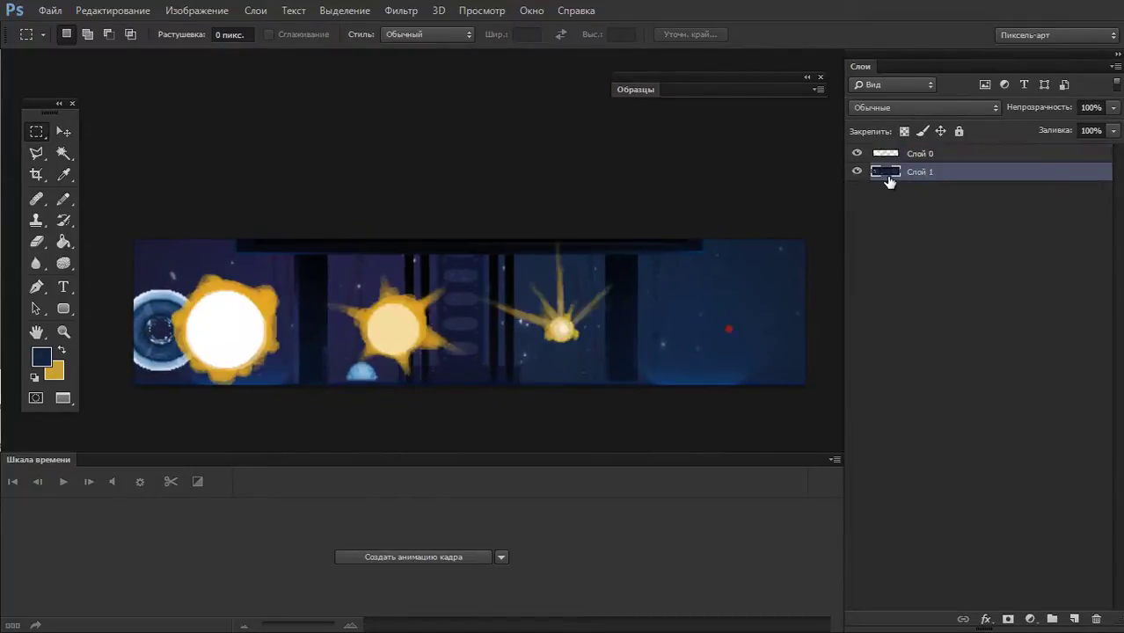
left_click_drag(586, 274, 493, 264)
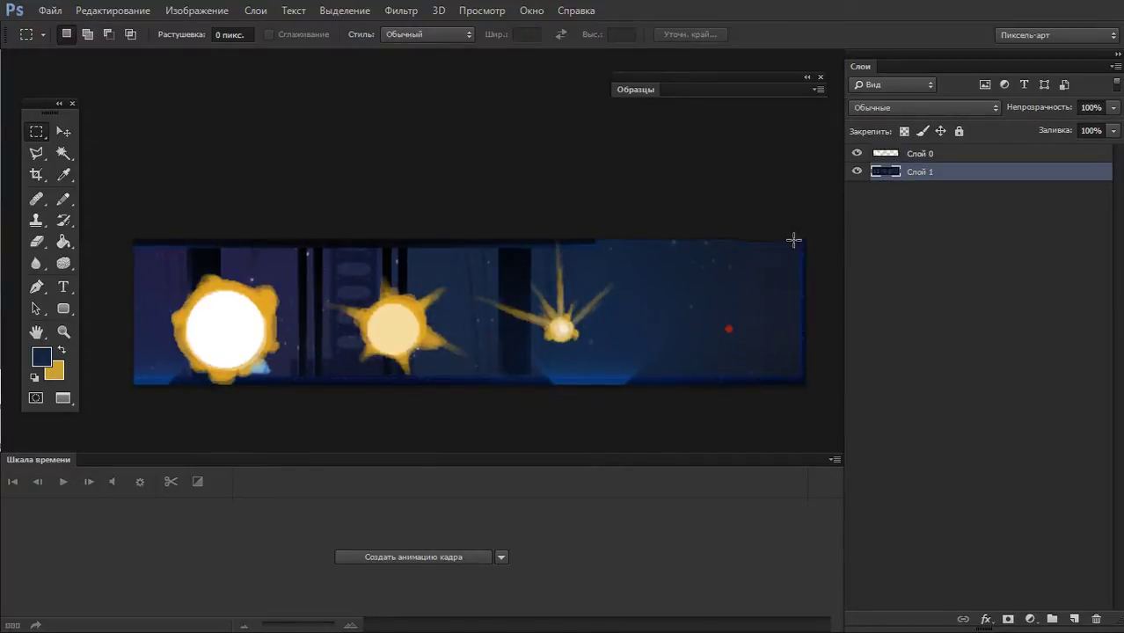
- Duplicate Слой 0 as Слой 0 копия and hide the original
left_click(928, 158)
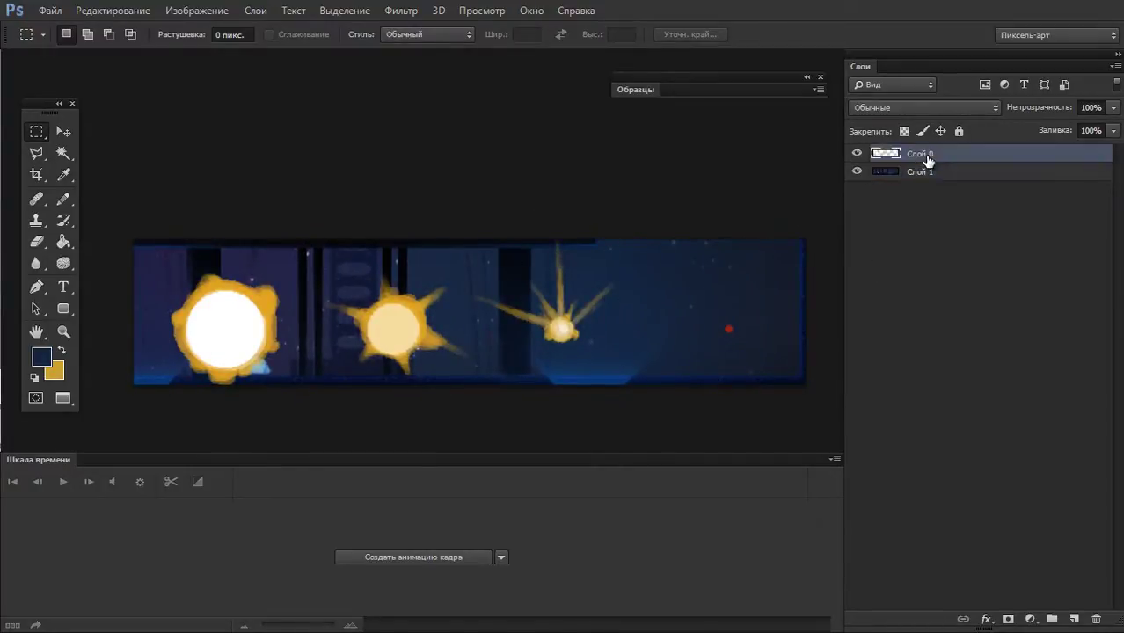
key("ctrl+j")
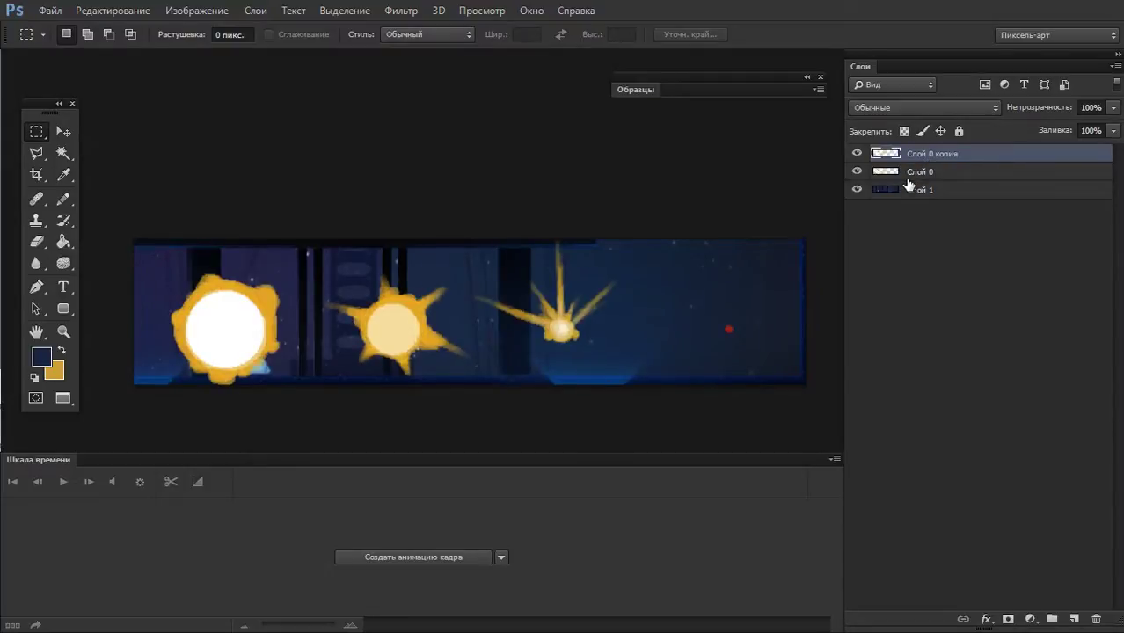
left_click(858, 172)
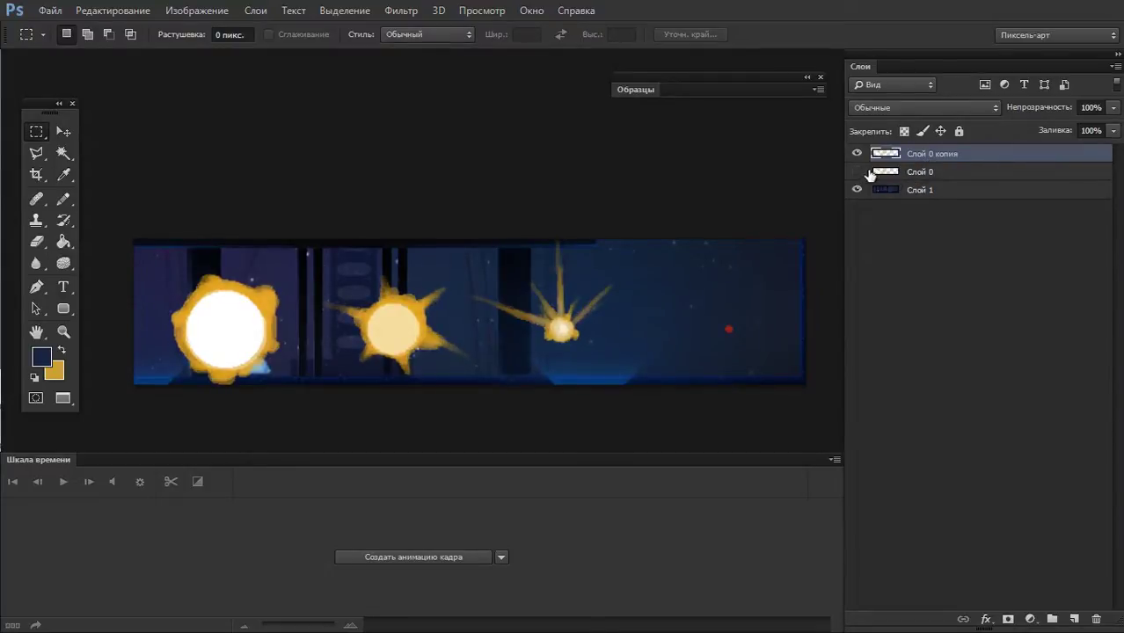
- Try a blue/purple Hue/Saturation shift on the glows, then discard it
key("ctrl+u")
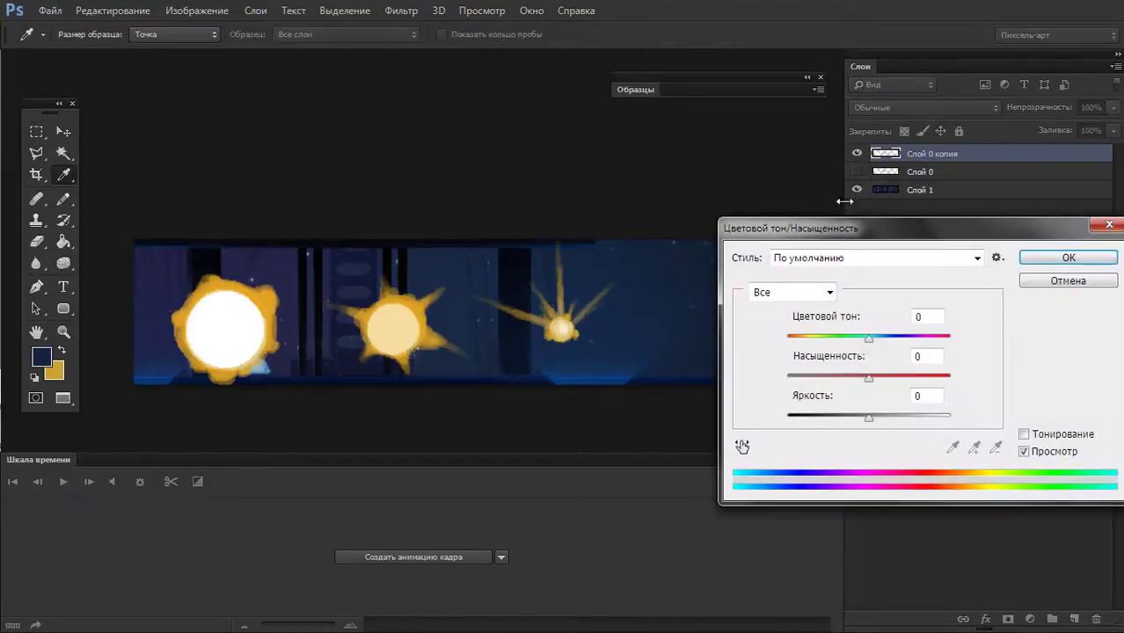
left_click_drag(863, 343, 785, 340)
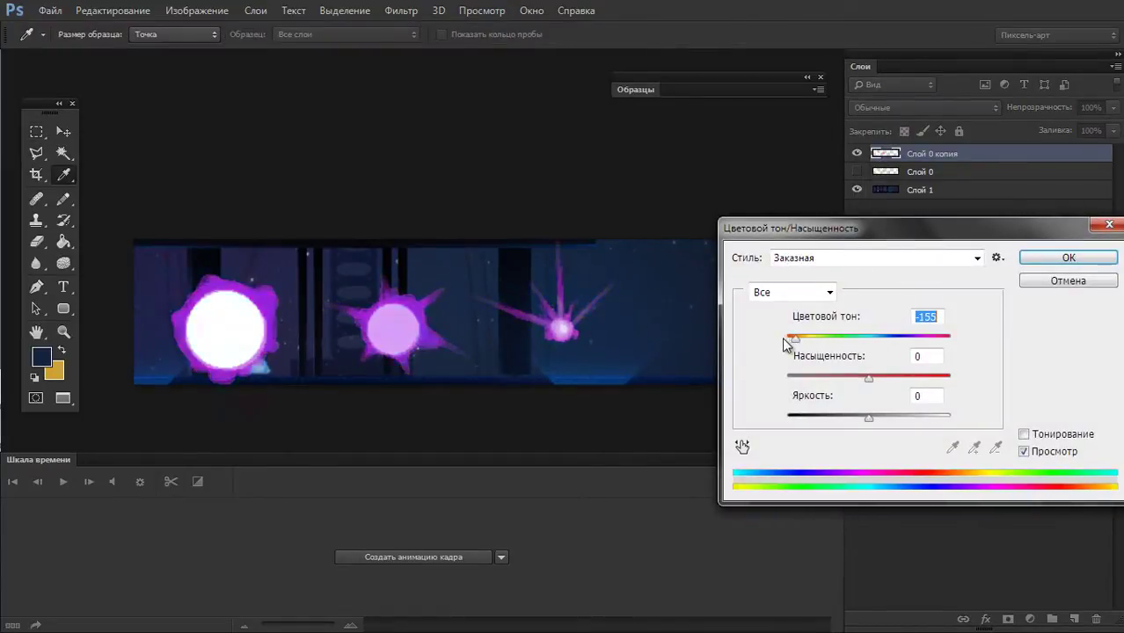
left_click_drag(787, 340, 797, 339)
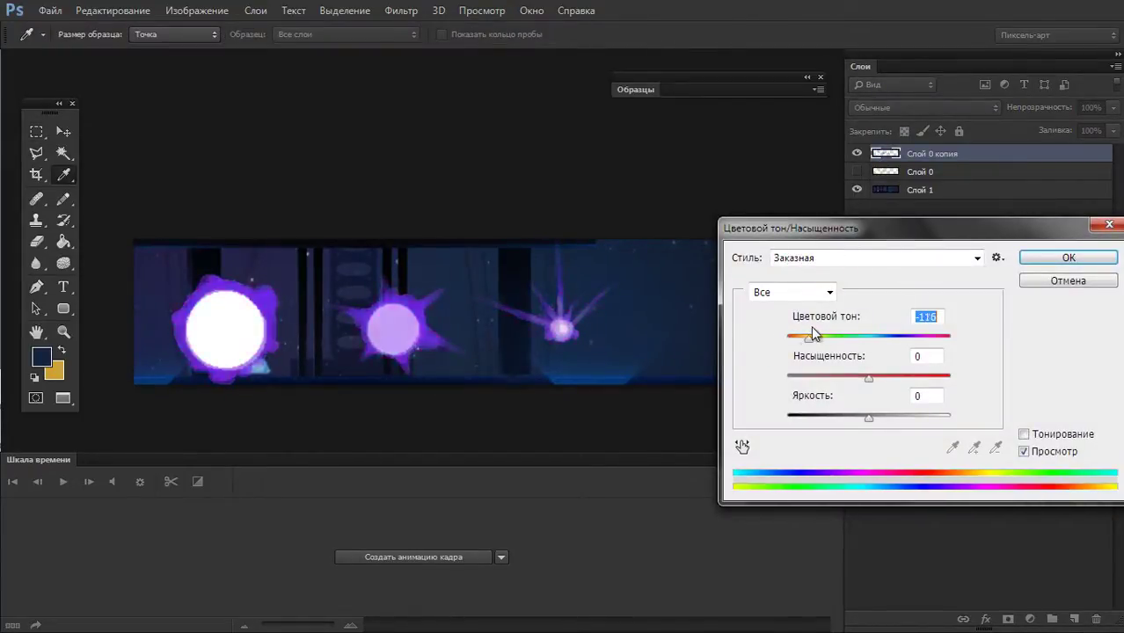
left_click_drag(869, 377, 850, 378)
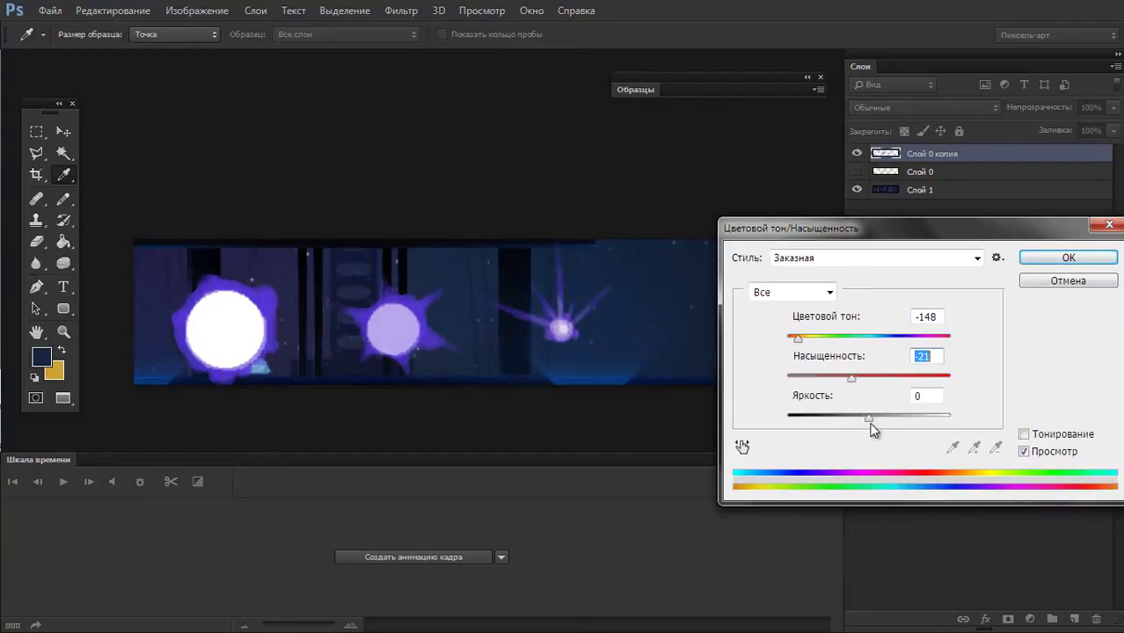
left_click_drag(868, 418, 816, 419)
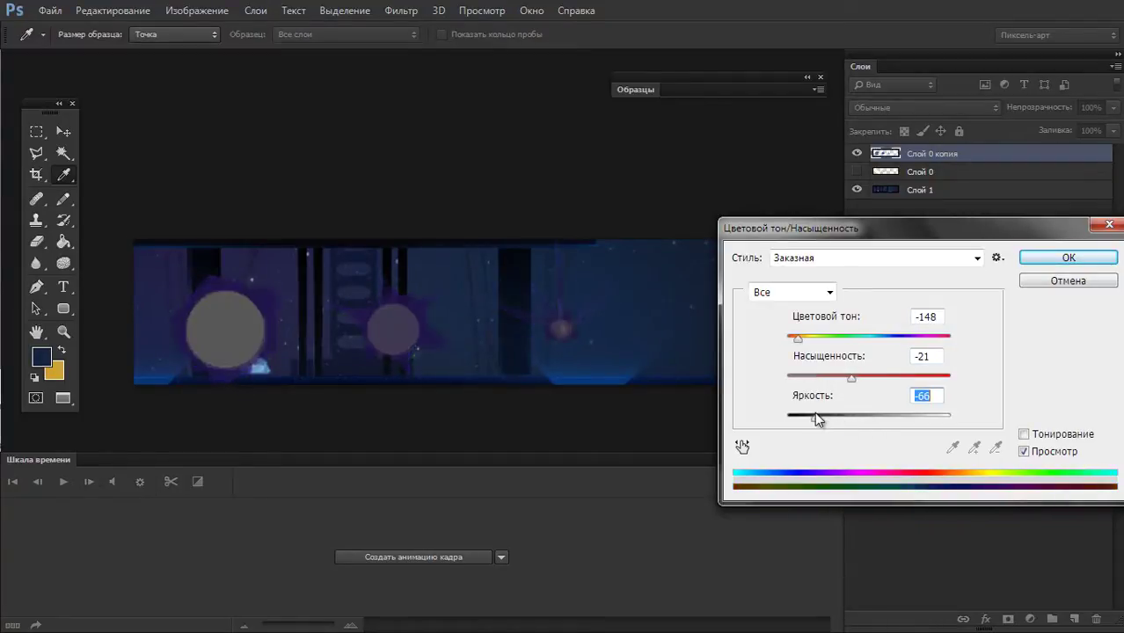
left_click(1059, 279)
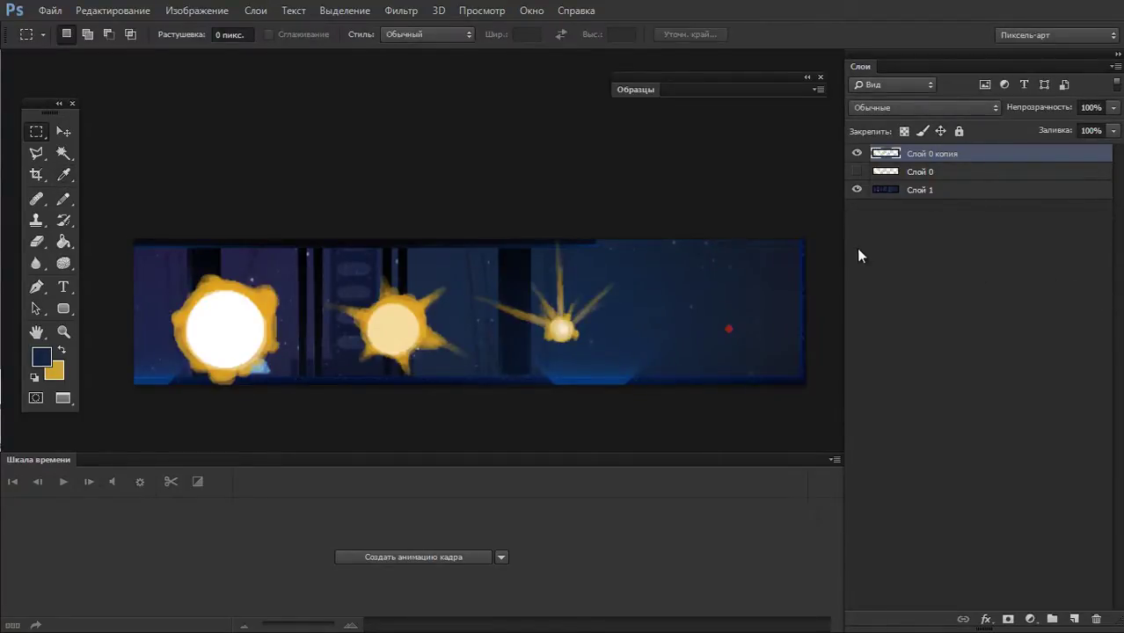
- Apply Levels with the midtones raised to 2,37 for richer orange glows
key("ctrl+l")
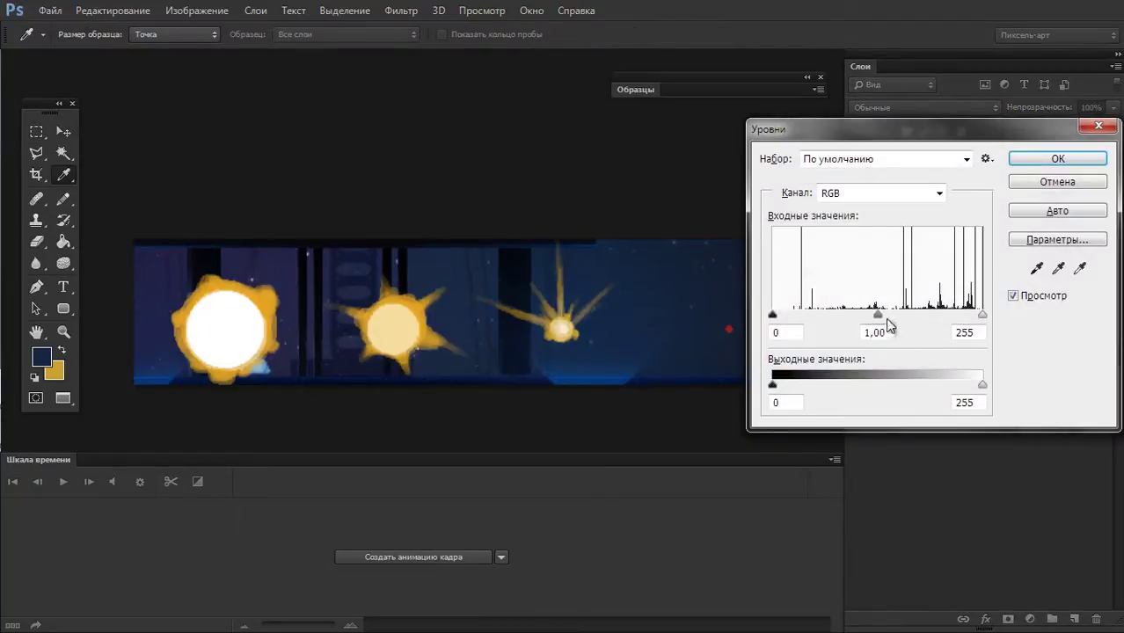
mouse_move(877, 314)
left_mouse_down()
mouse_move(813, 314)
mouse_move(964, 314)
mouse_move(933, 314)
left_mouse_up()
left_click(1058, 158)
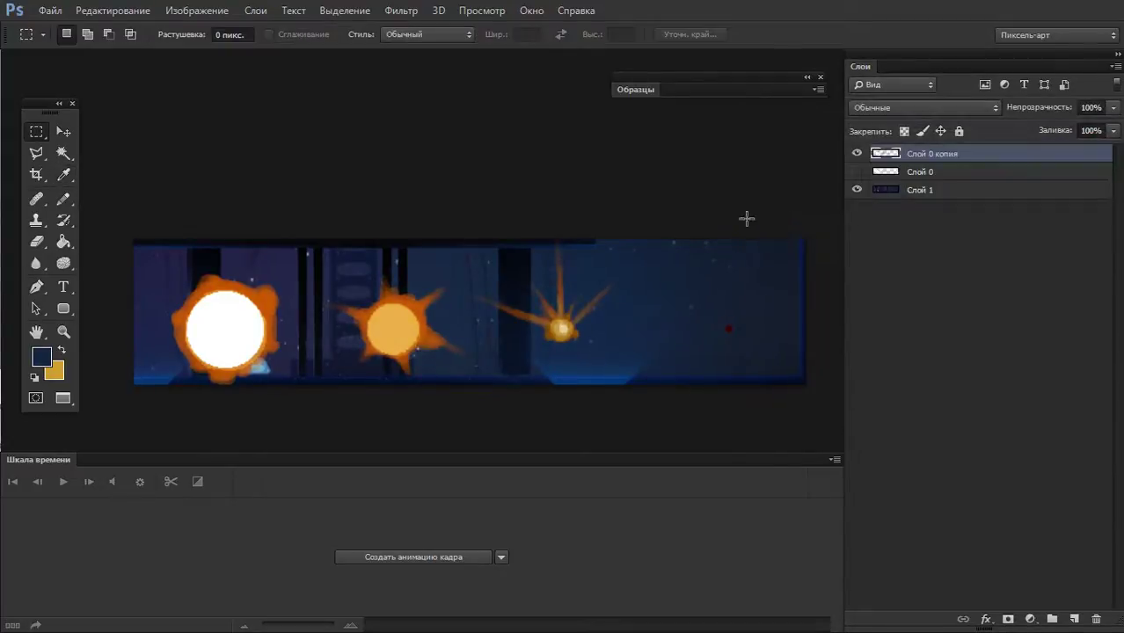
- Try a -10 hue shift toward red with changed saturation, then discard it
key("ctrl+u")
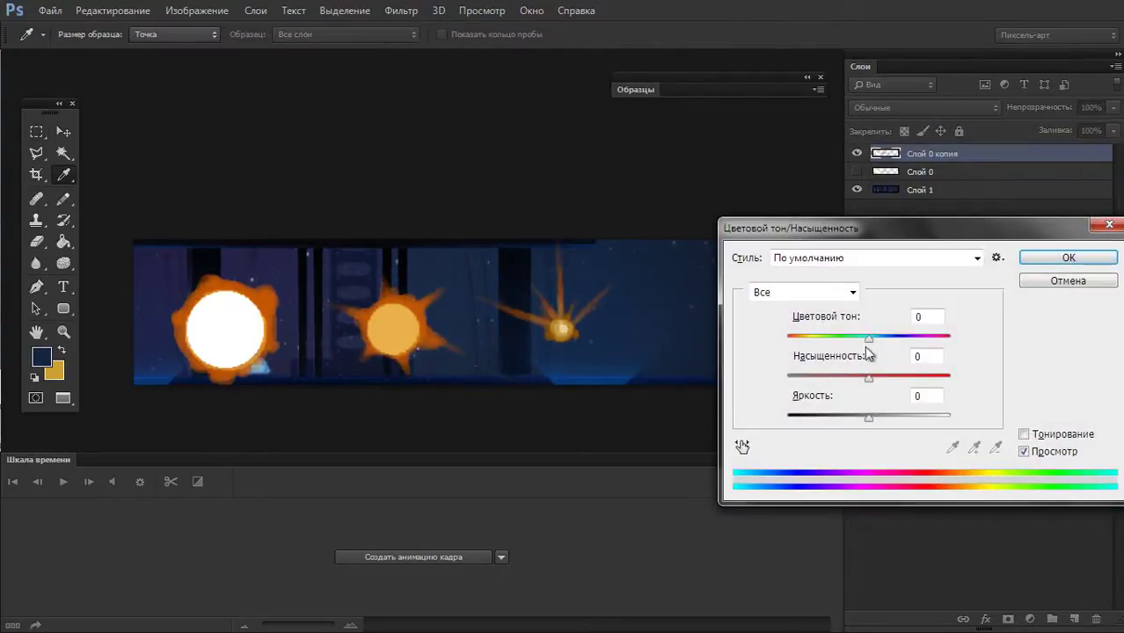
mouse_move(869, 340)
left_mouse_down()
mouse_move(855, 341)
mouse_move(875, 343)
left_mouse_up()
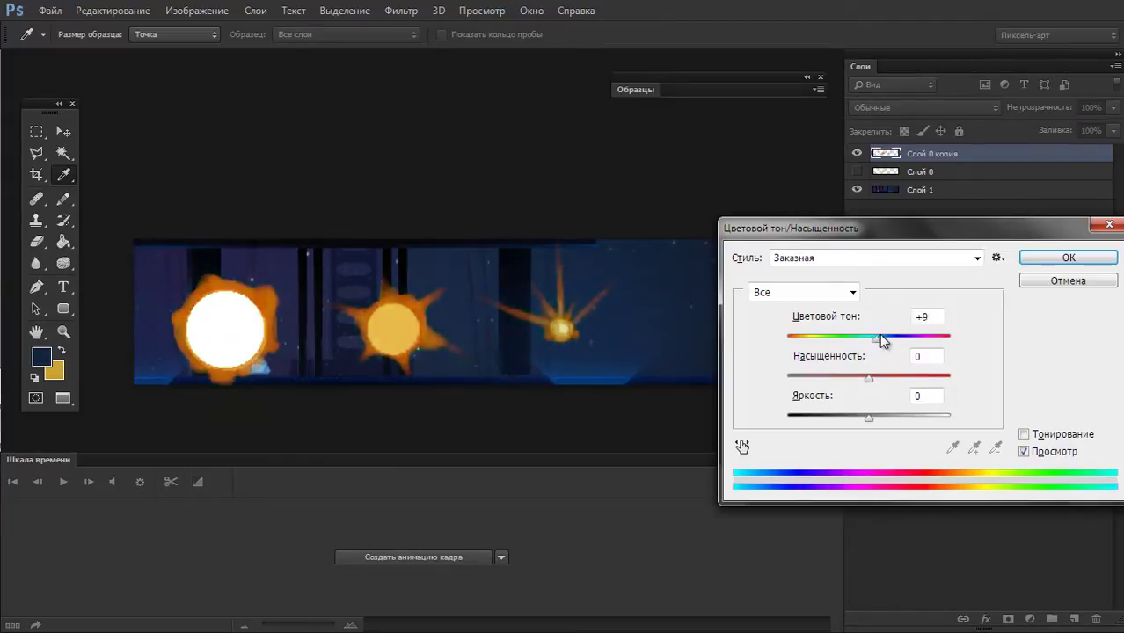
left_click_drag(872, 344, 860, 339)
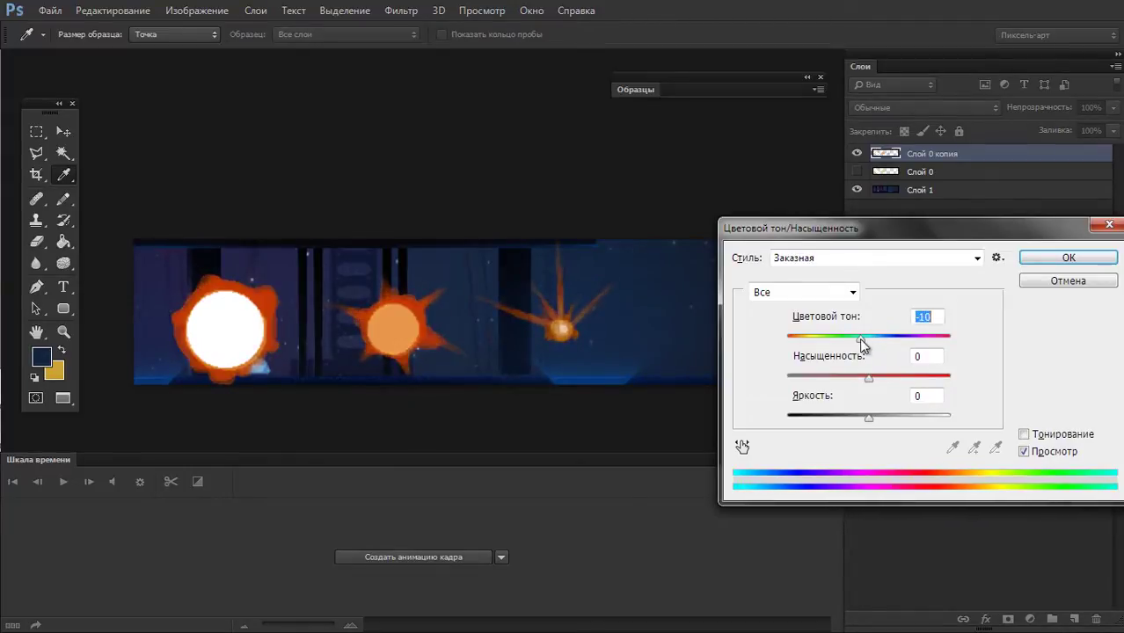
left_click_drag(866, 380, 946, 375)
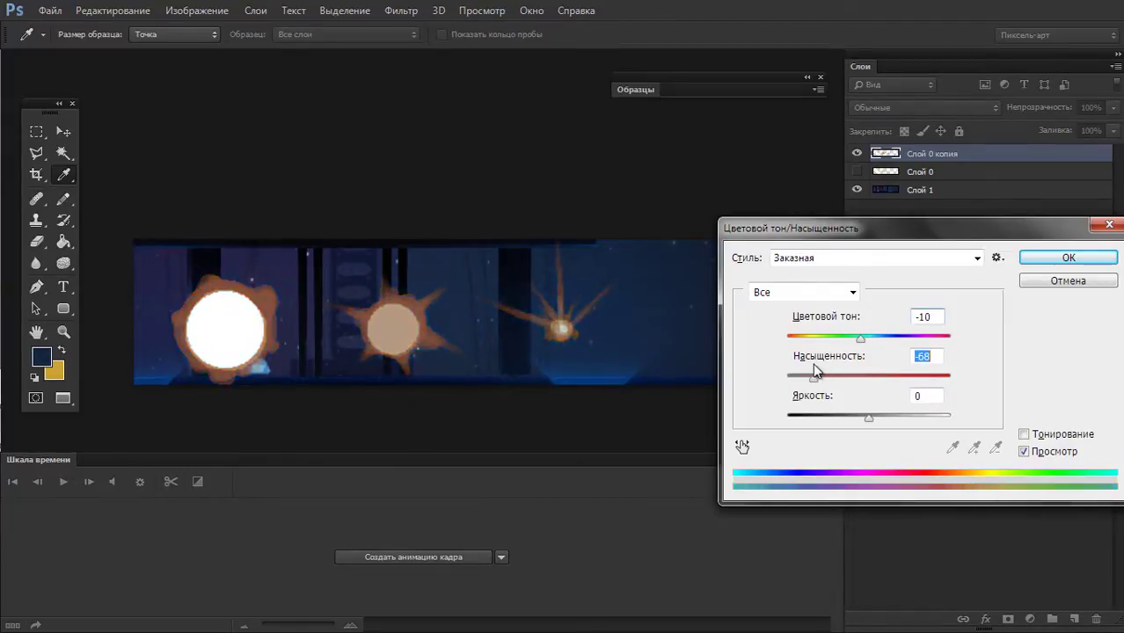
left_click(1056, 280)
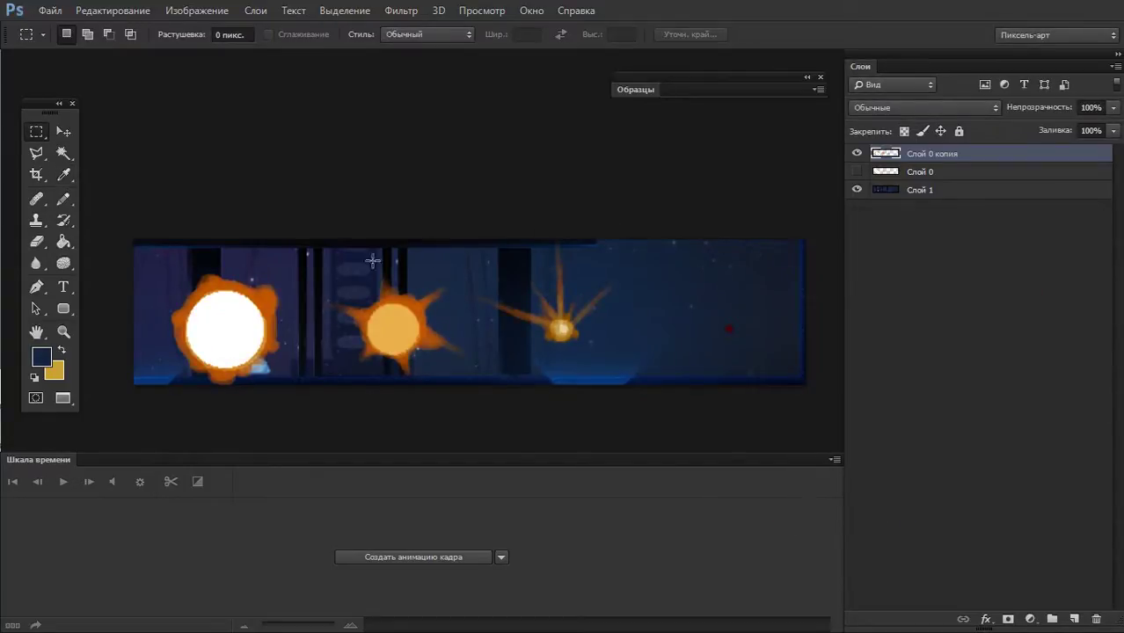
scroll(286, 261, "up", 1)
scroll(336, 311, "down", 2)
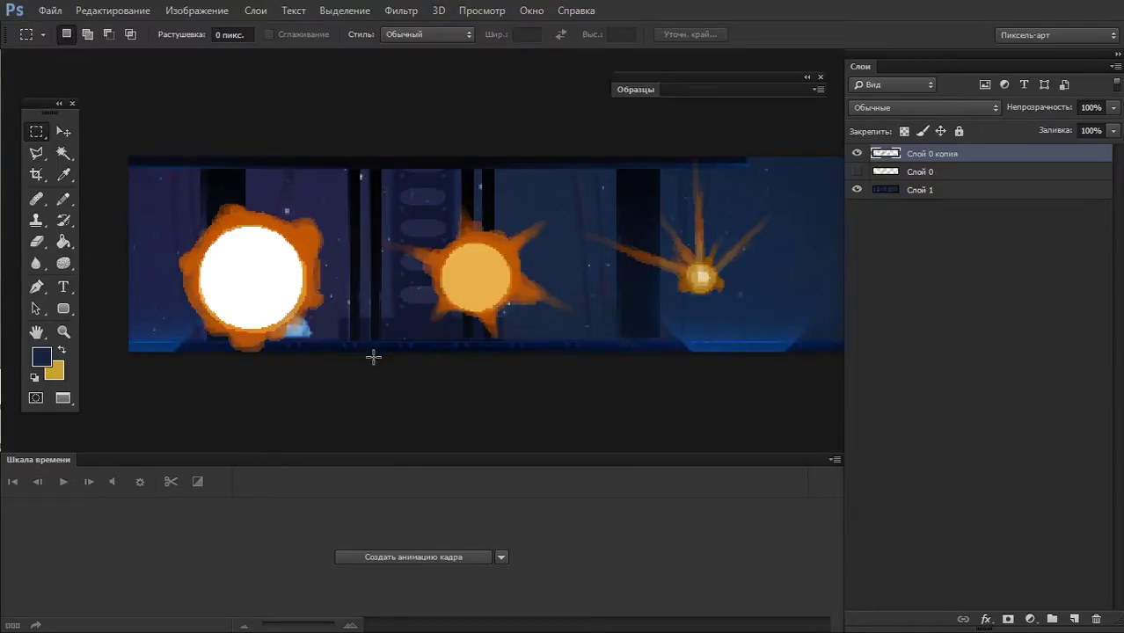
scroll(515, 308, "down", 1)
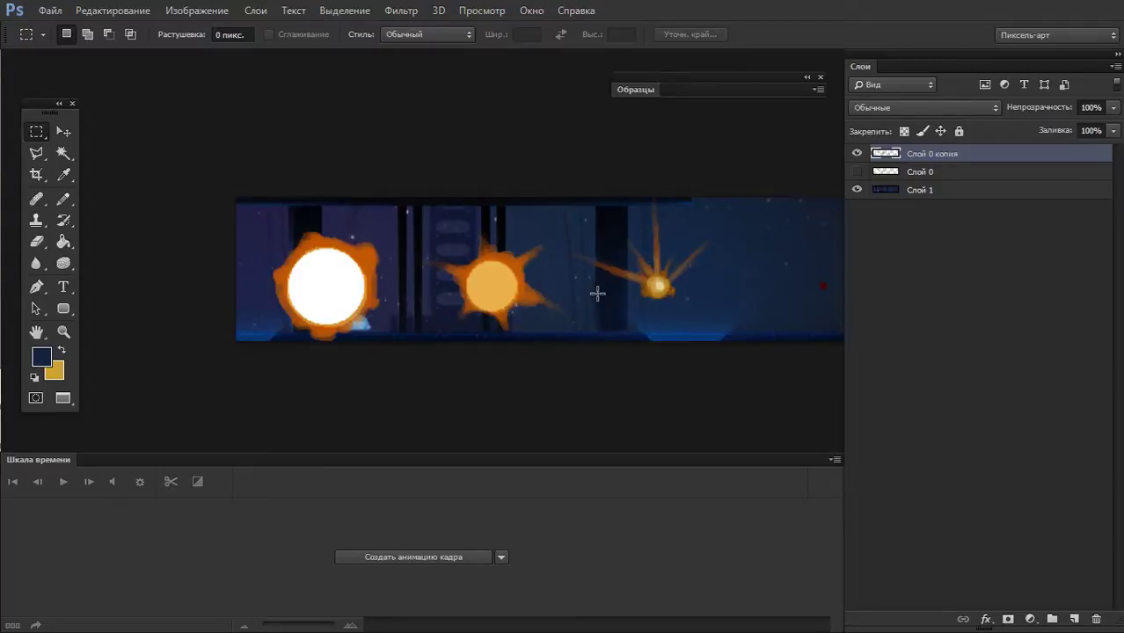
key("c")
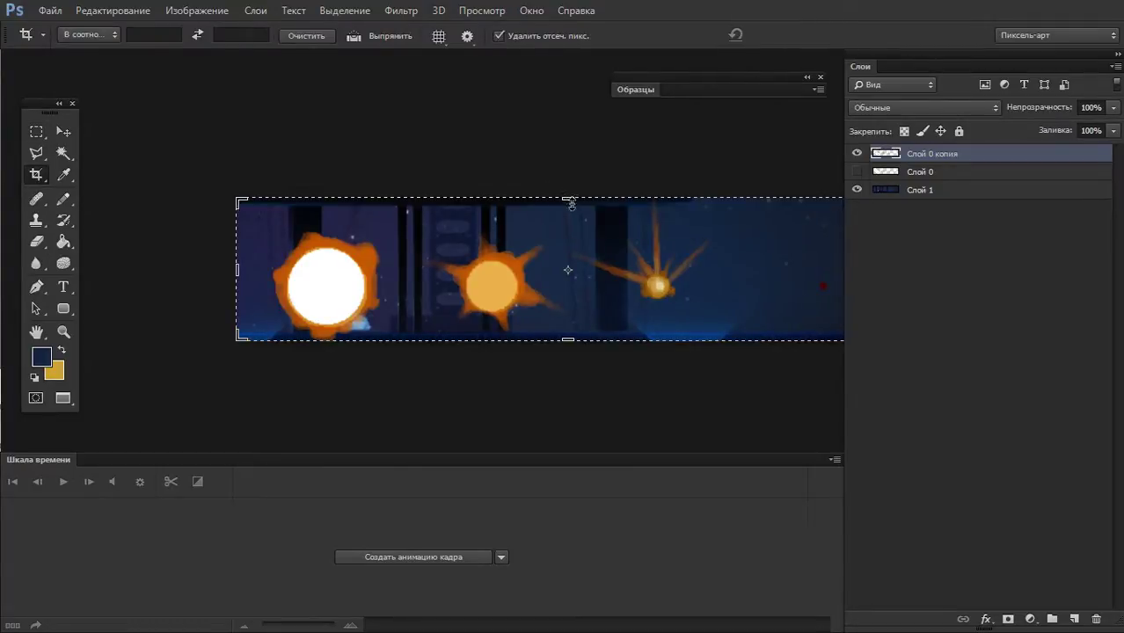
key("Return")
key("b")
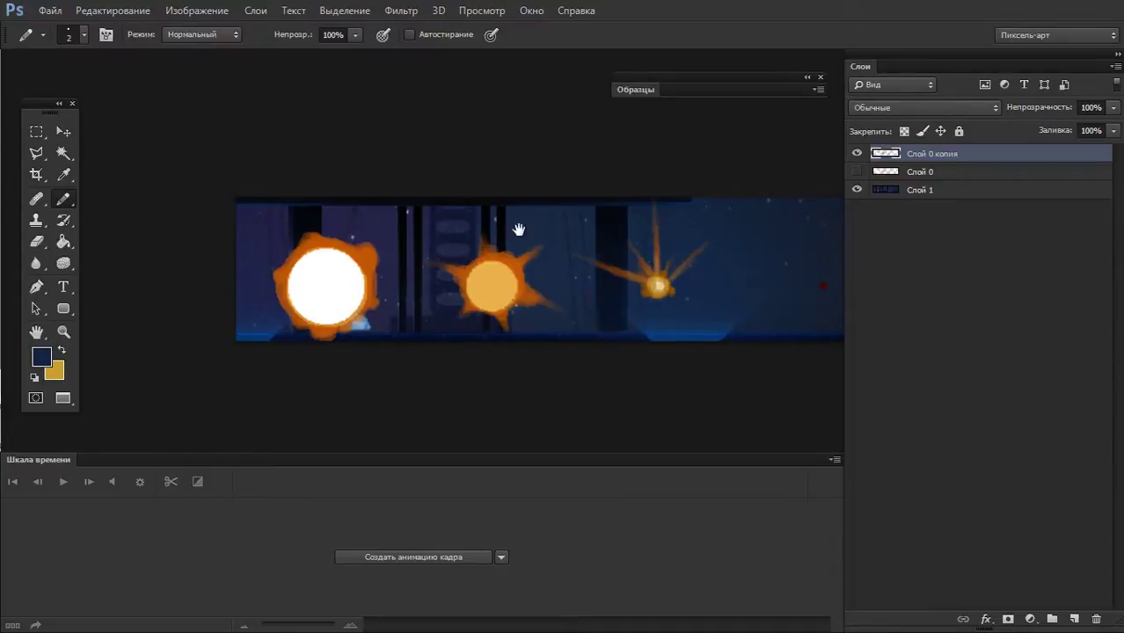
left_click_drag(519, 229, 406, 219)
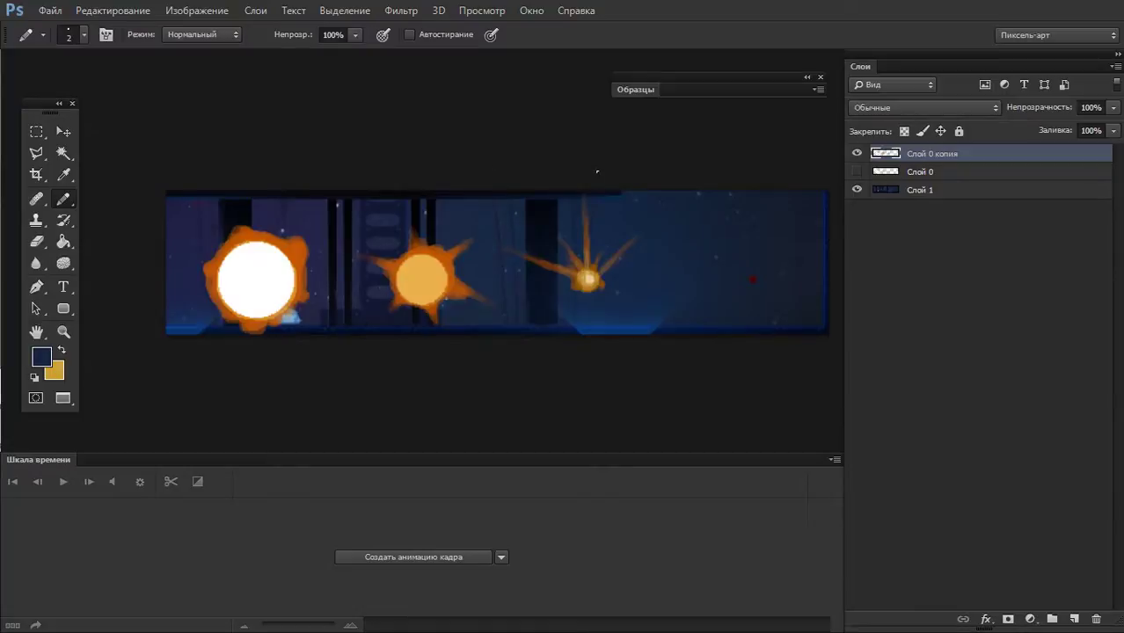
- Slide a frame-sized rectangular selection along the strip to check each explosion's bounds, then deselect
key("m")
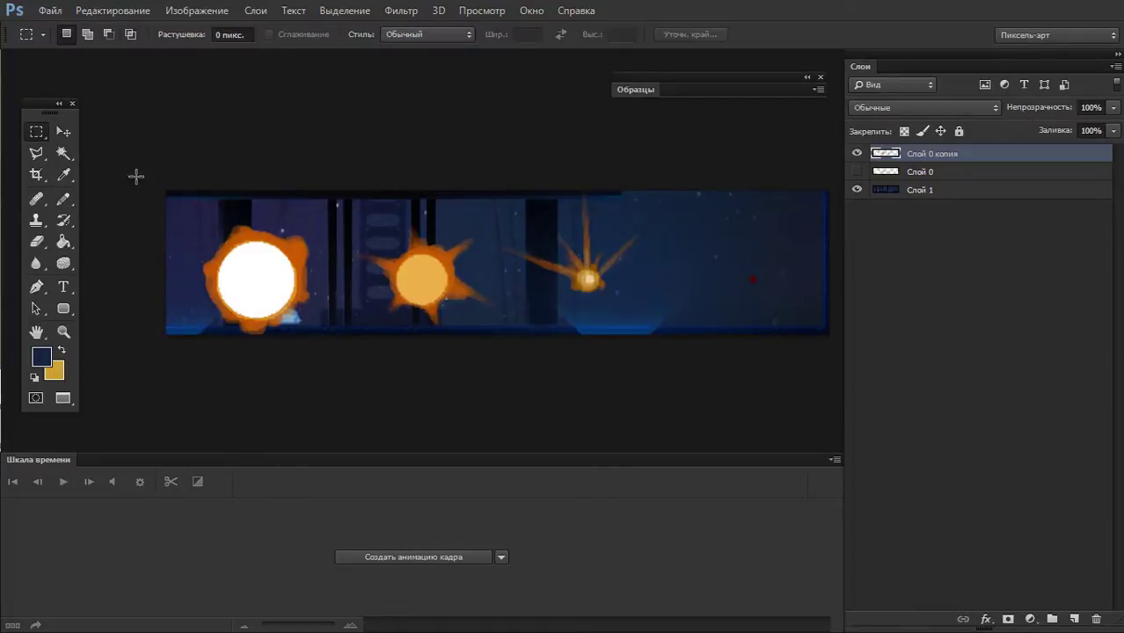
left_click_drag(135, 176, 339, 399)
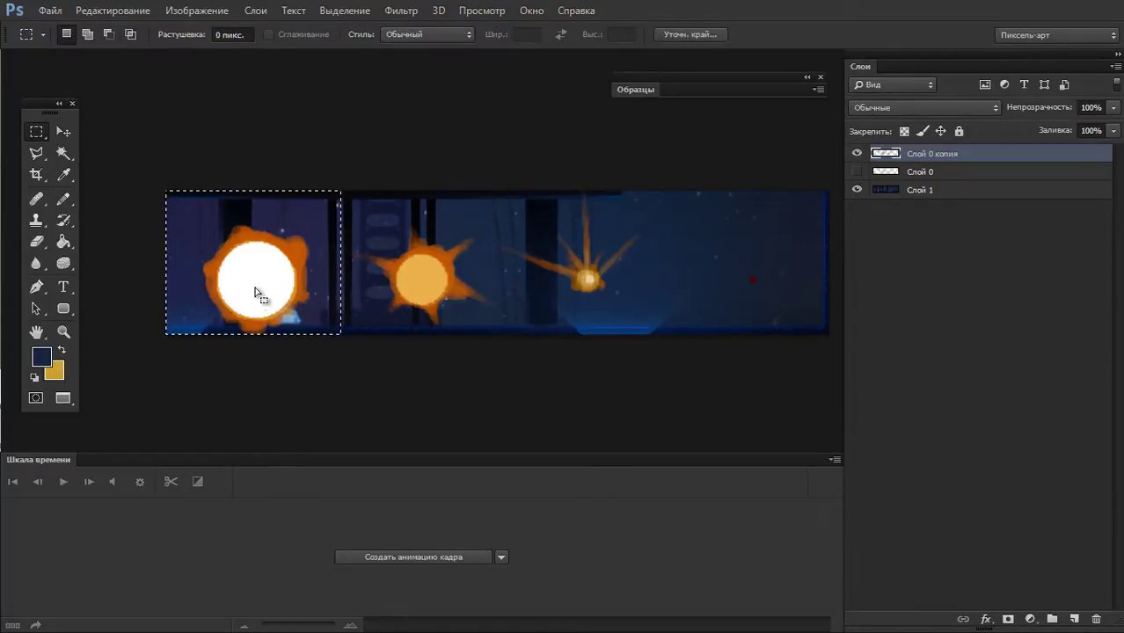
left_click_drag(255, 283, 742, 291)
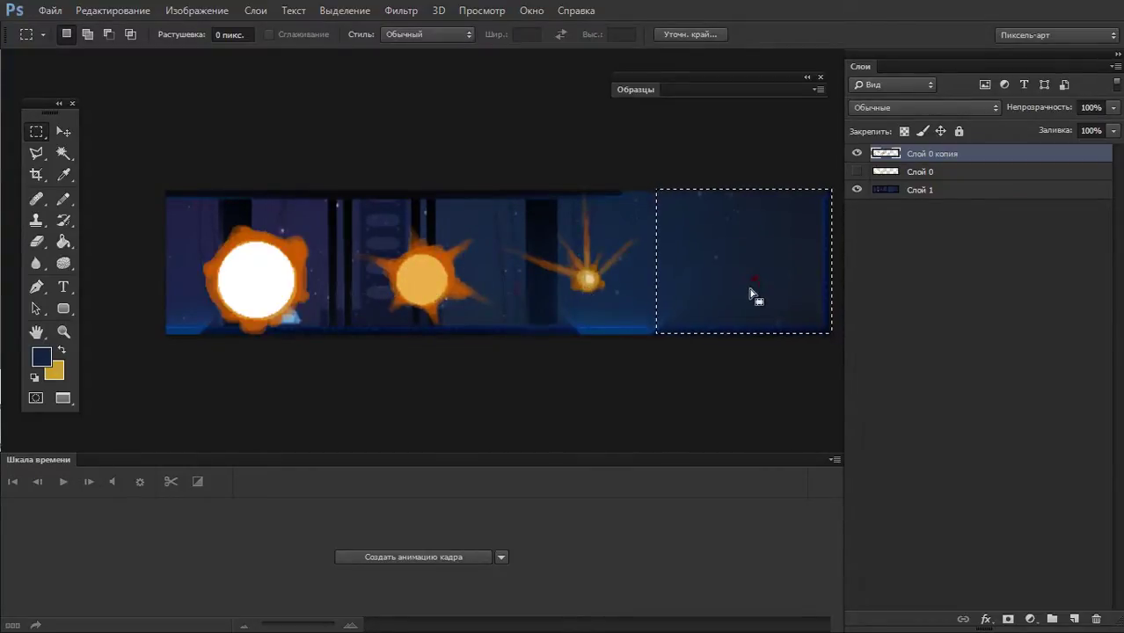
left_click_drag(748, 287, 602, 289)
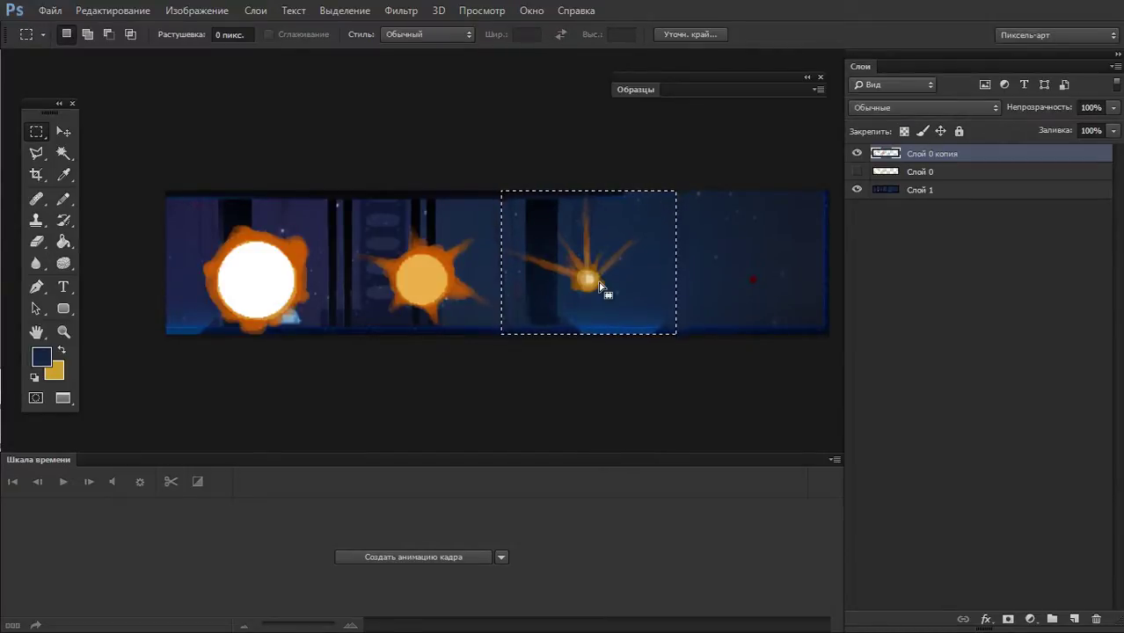
left_click_drag(600, 279, 262, 275)
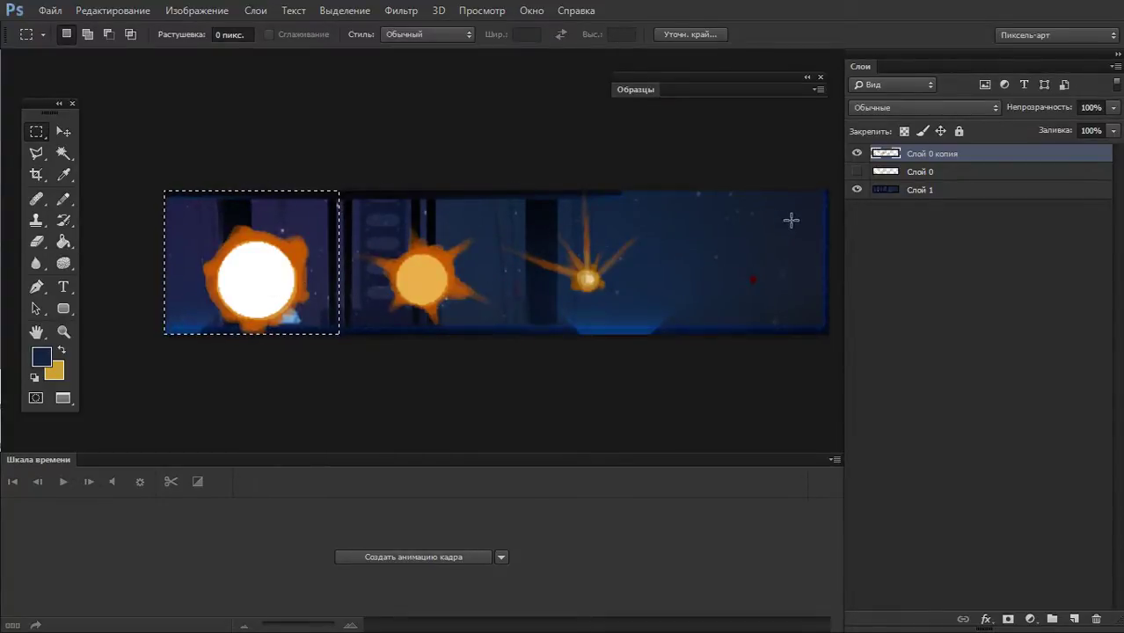
key("ctrl+d")
- Zoom in close on the first two explosions
left_click(299, 230, "ctrl")
mouse_move(299, 230)
left_mouse_down()
mouse_move(281, 258)
mouse_move(371, 247)
mouse_move(518, 284)
left_mouse_up()
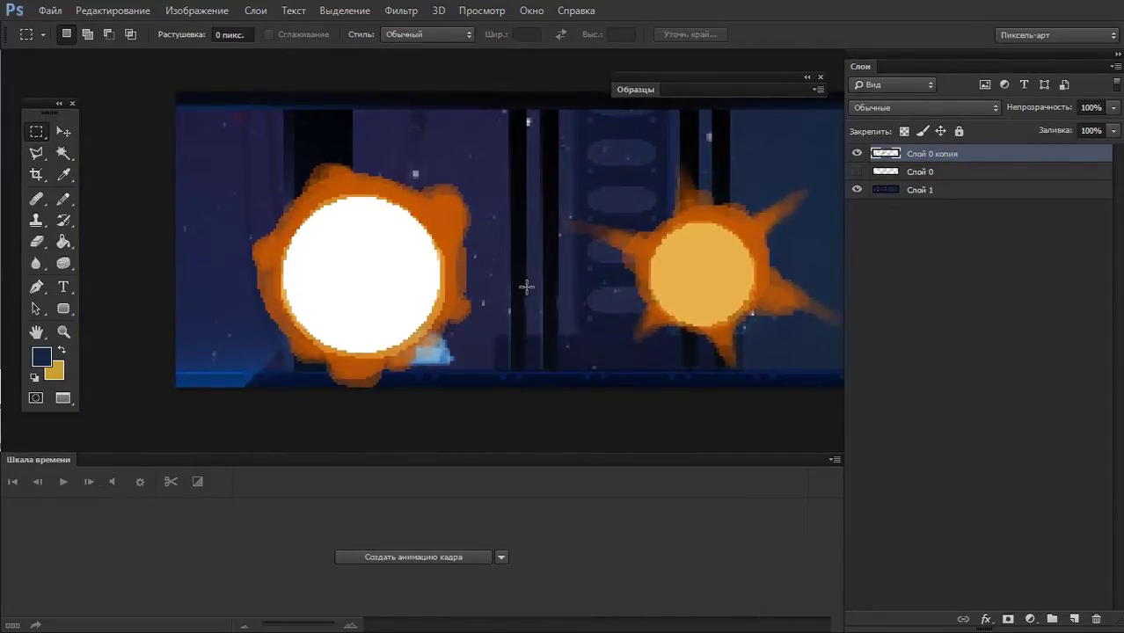
key("alt+Tab")
key("Tab")
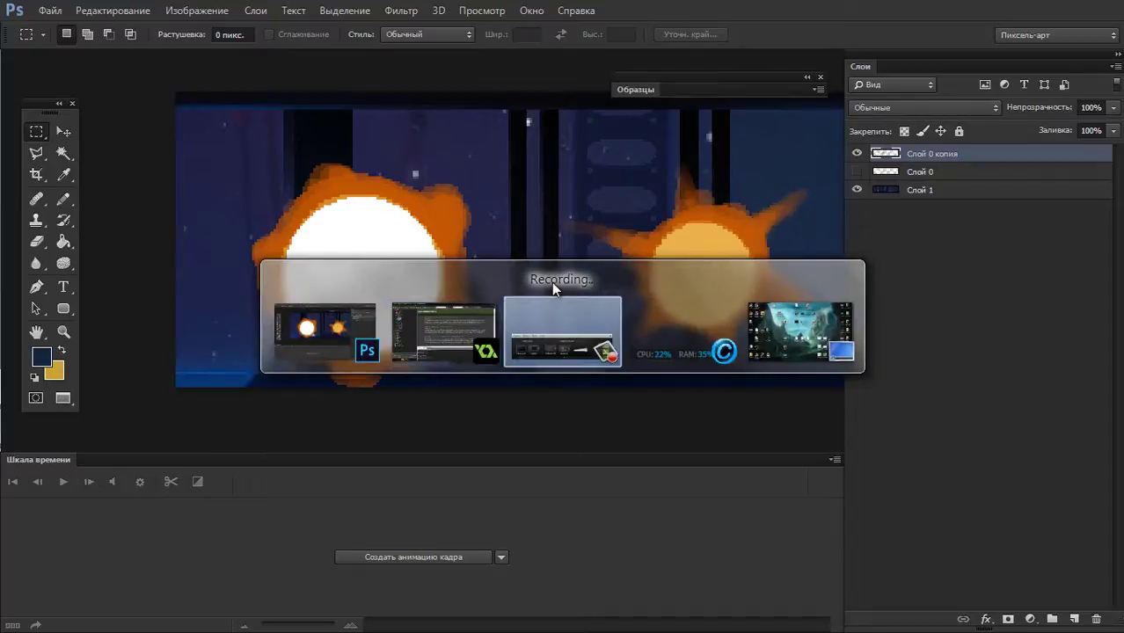
key("shift+Tab")
key("alt+Tab")
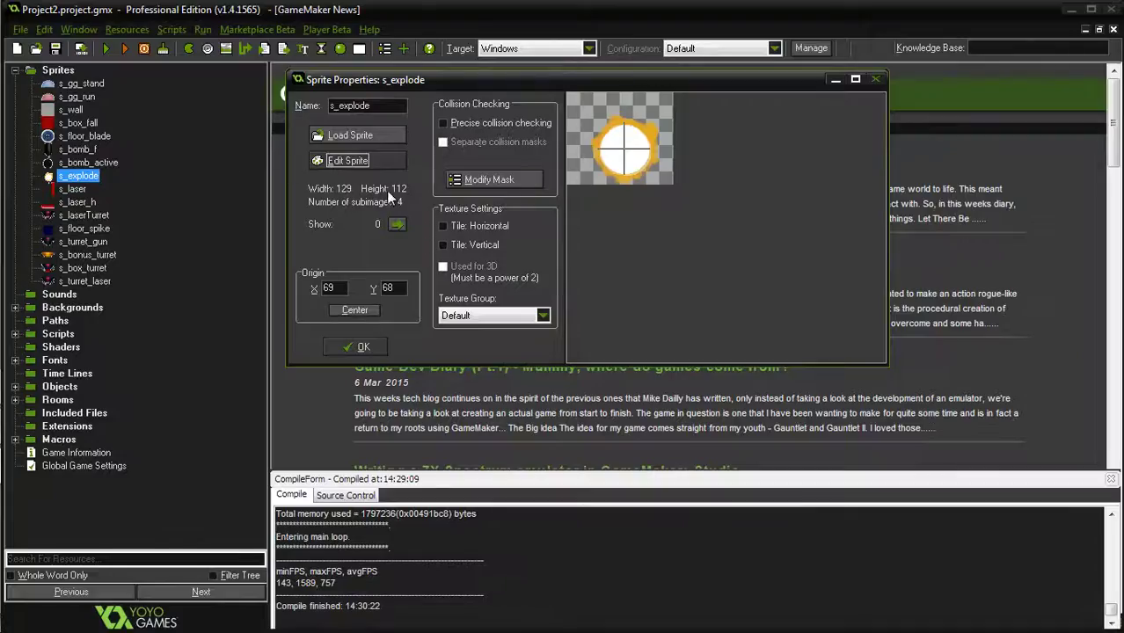
left_click(356, 163)
double_click(489, 139)
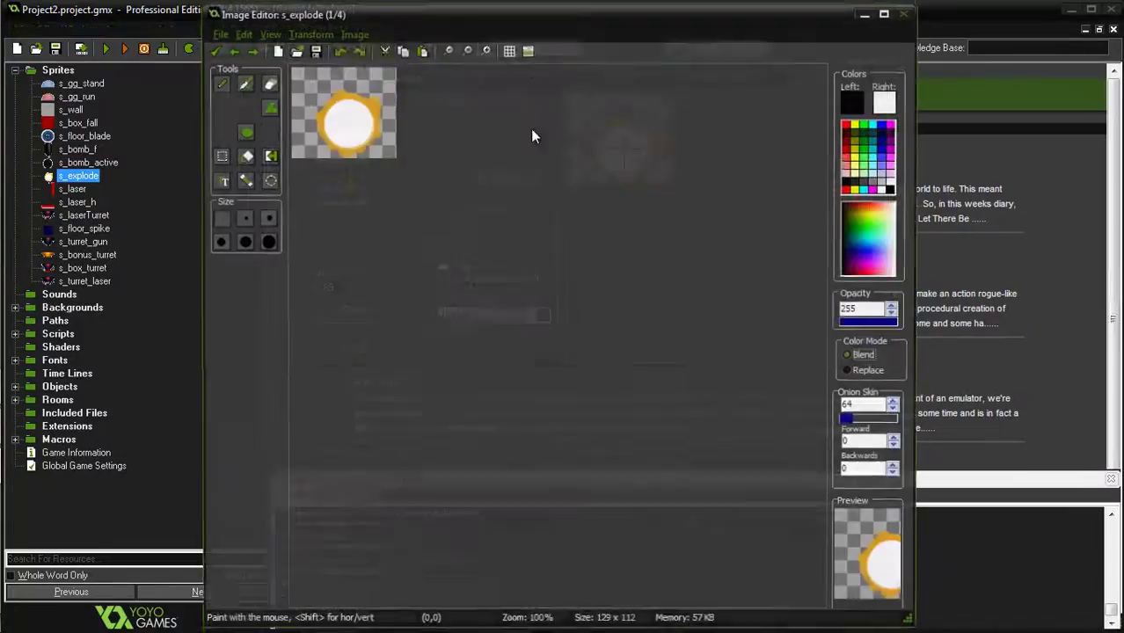
left_click(241, 105)
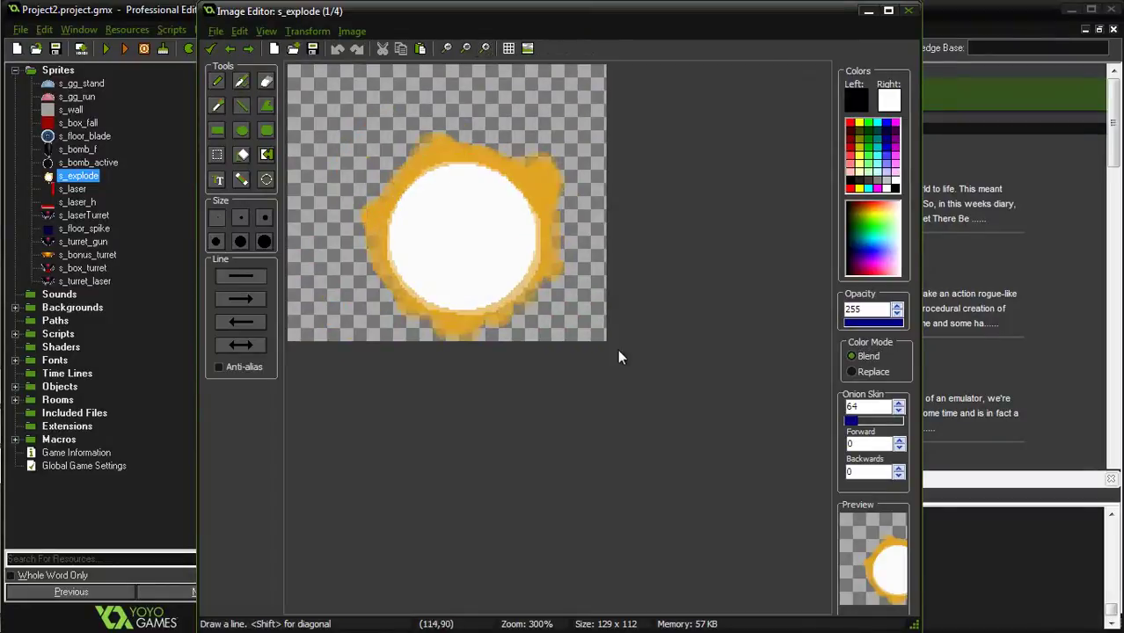
left_click(606, 339)
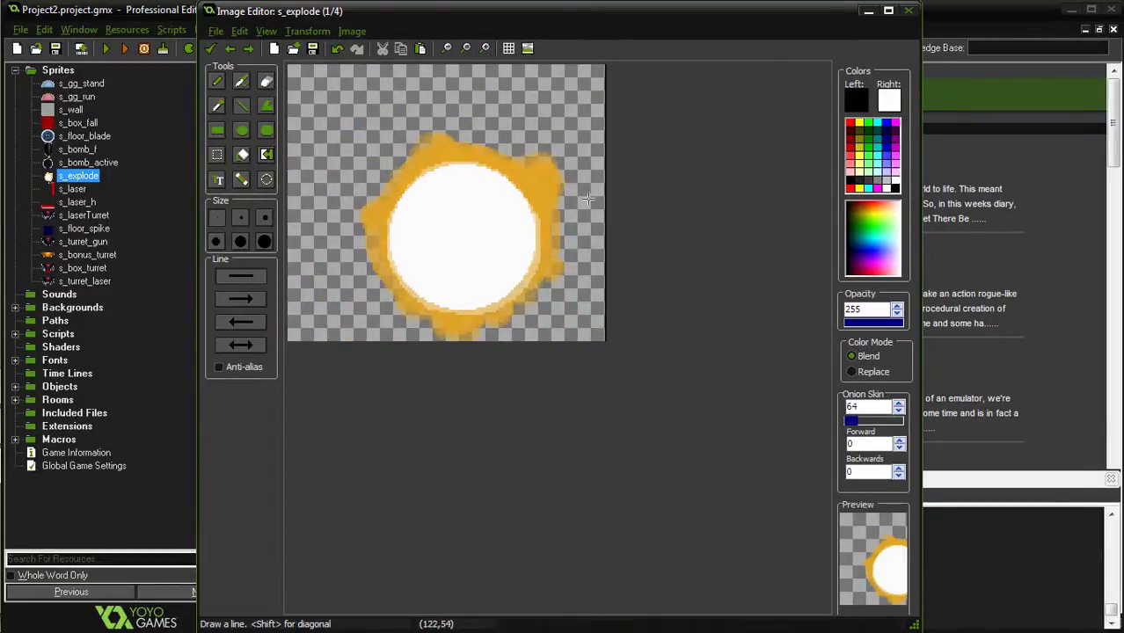
left_click(213, 47)
key("alt+Tab")
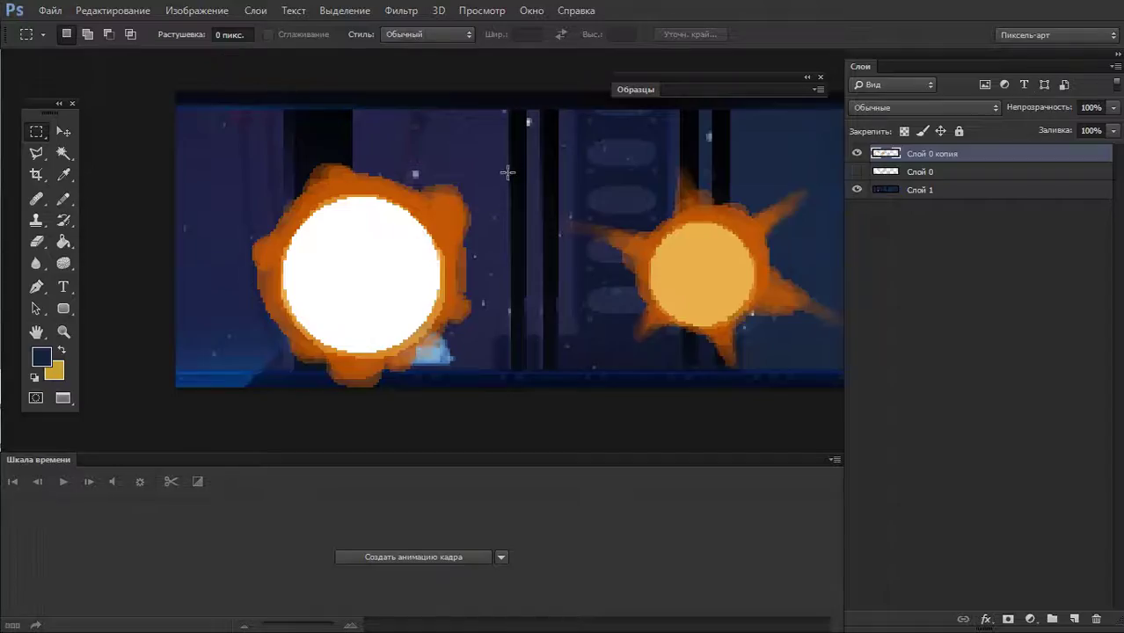
- Draw a test vertical pencil line in black, then undo it
left_click_drag(737, 177, 561, 187)
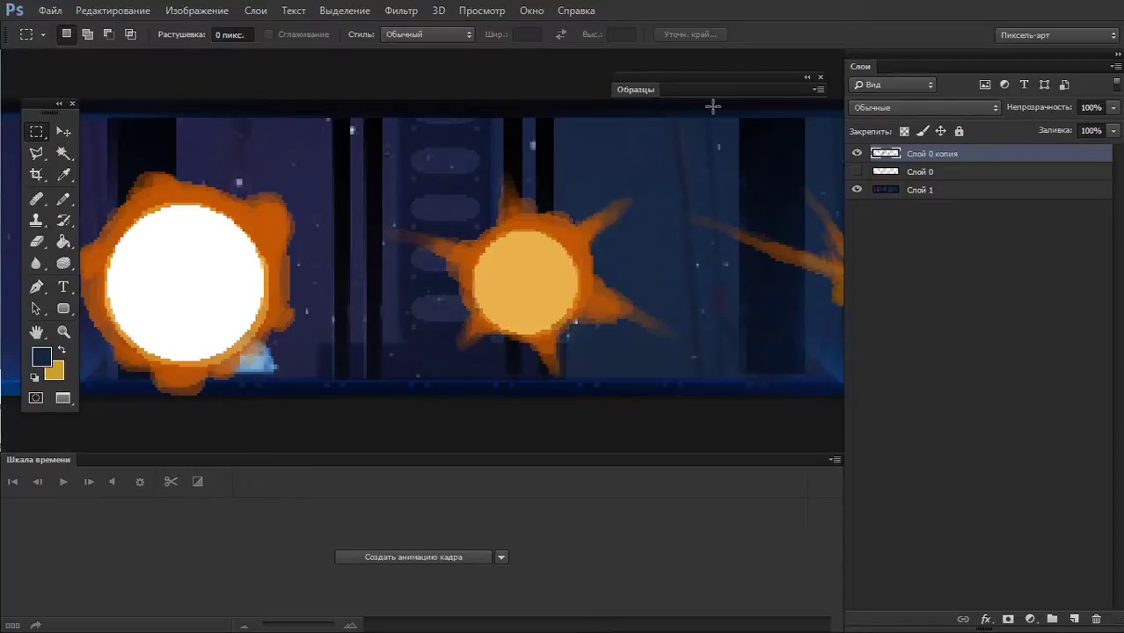
left_click_drag(713, 105, 722, 114)
key("b")
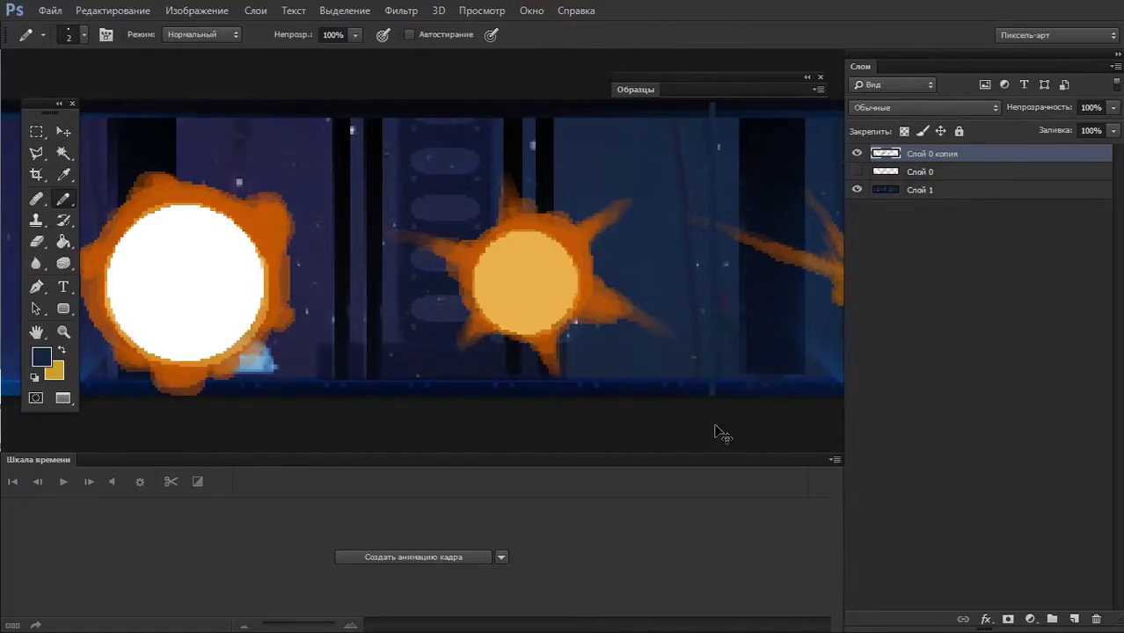
key("d")
left_click_drag(716, 424, 714, 84)
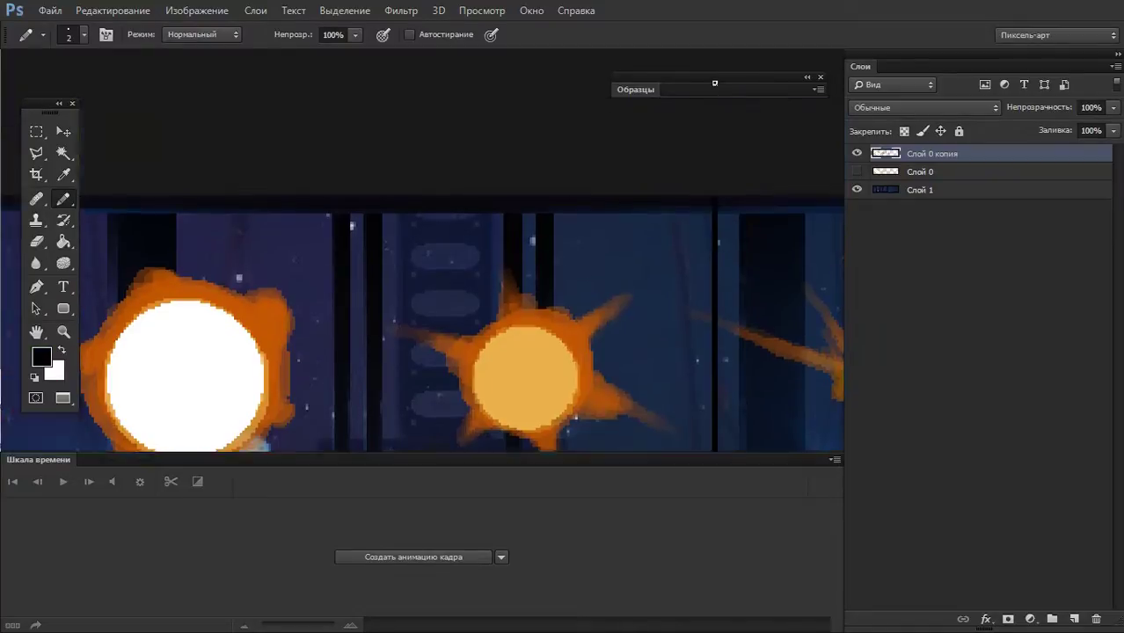
scroll(527, 185, "down", 1)
scroll(534, 231, "down", 1)
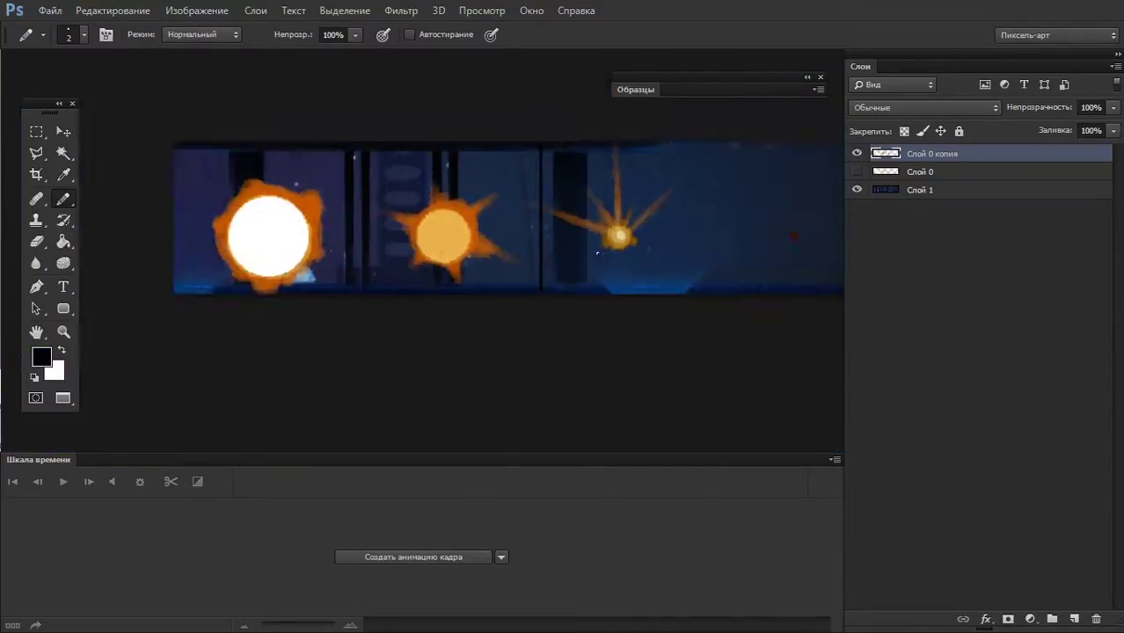
key("ctrl+z")
- Crop the strip's bottom edge down to 136 px tall, then zoom in on the left explosion
key("c")
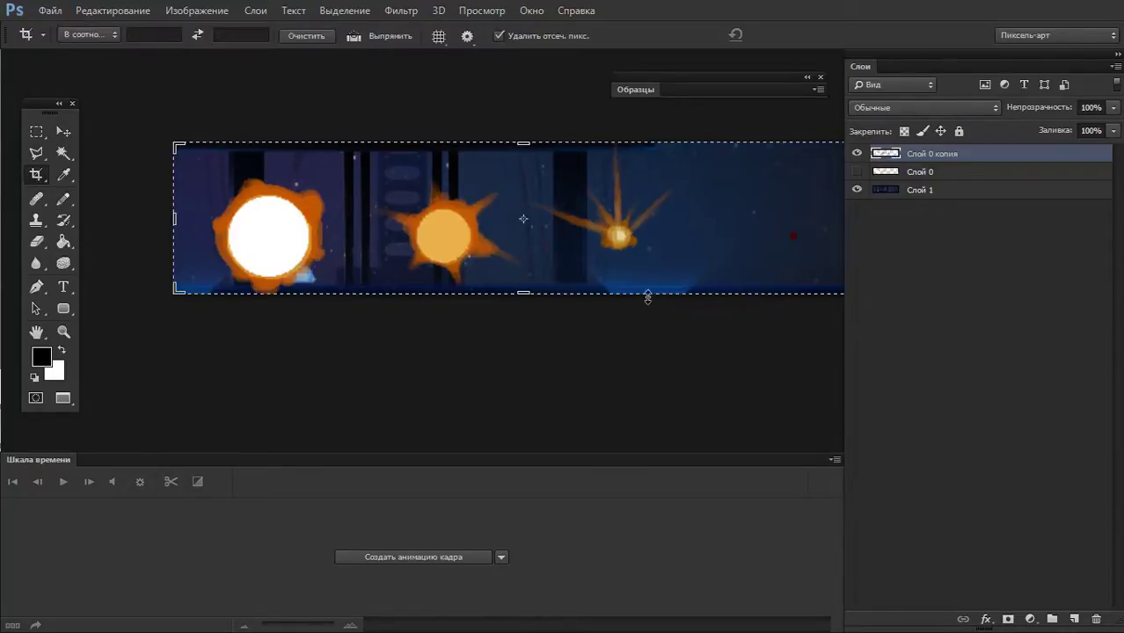
left_click_drag(569, 291, 525, 312)
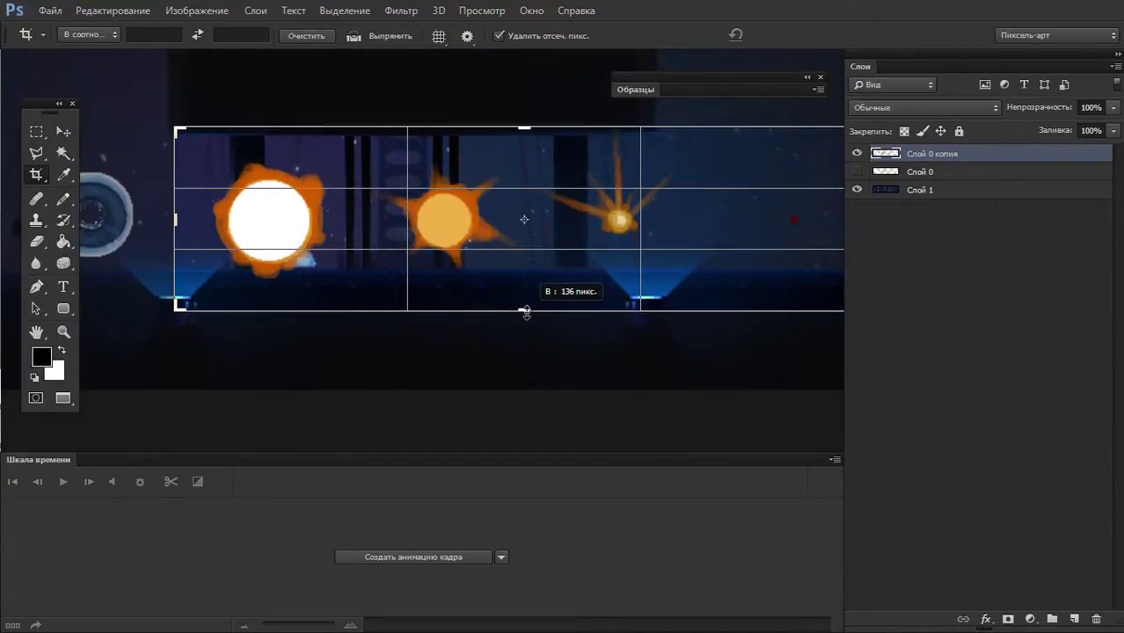
key("Return")
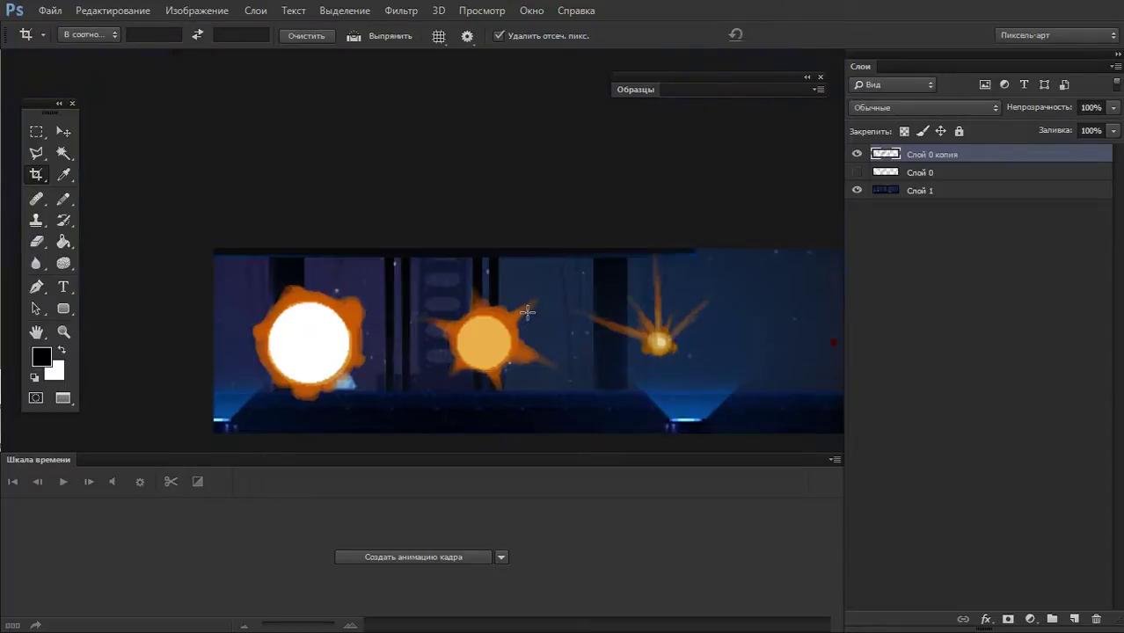
key("b")
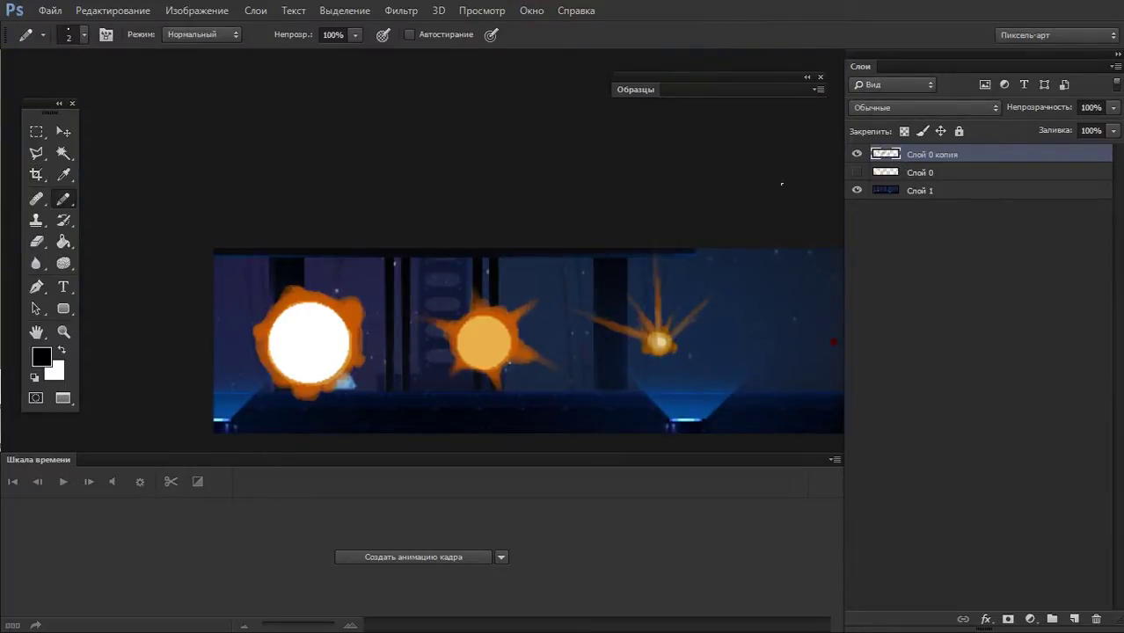
left_click(312, 288)
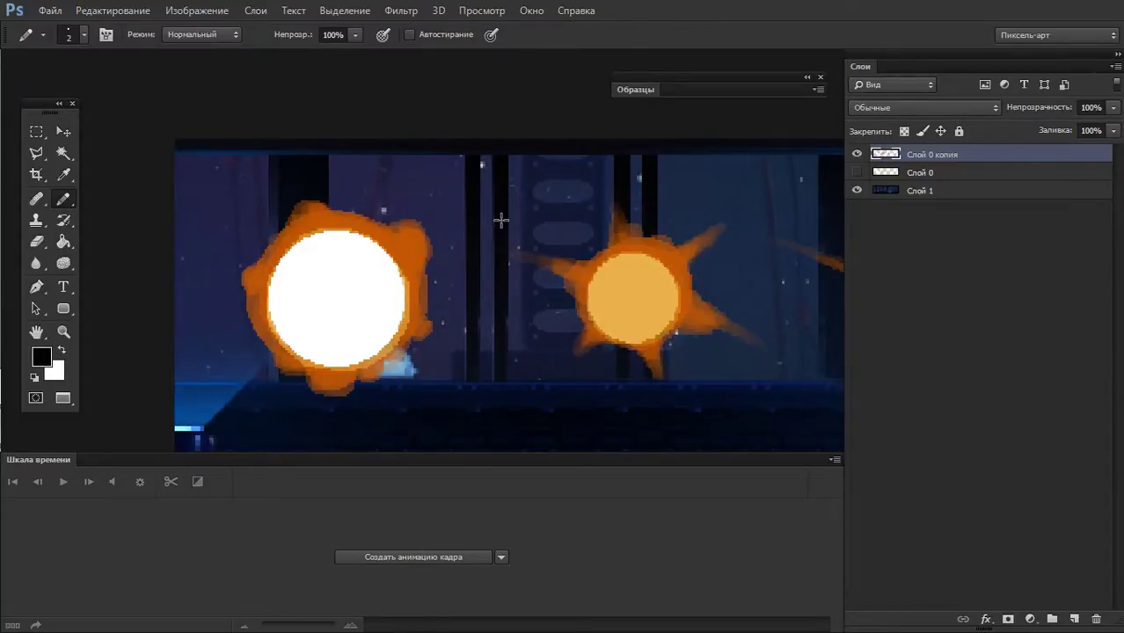
- Select the first explosion and try a 61° rotation about its centre, returning it near upright
key("m")
left_click_drag(443, 172, 210, 405)
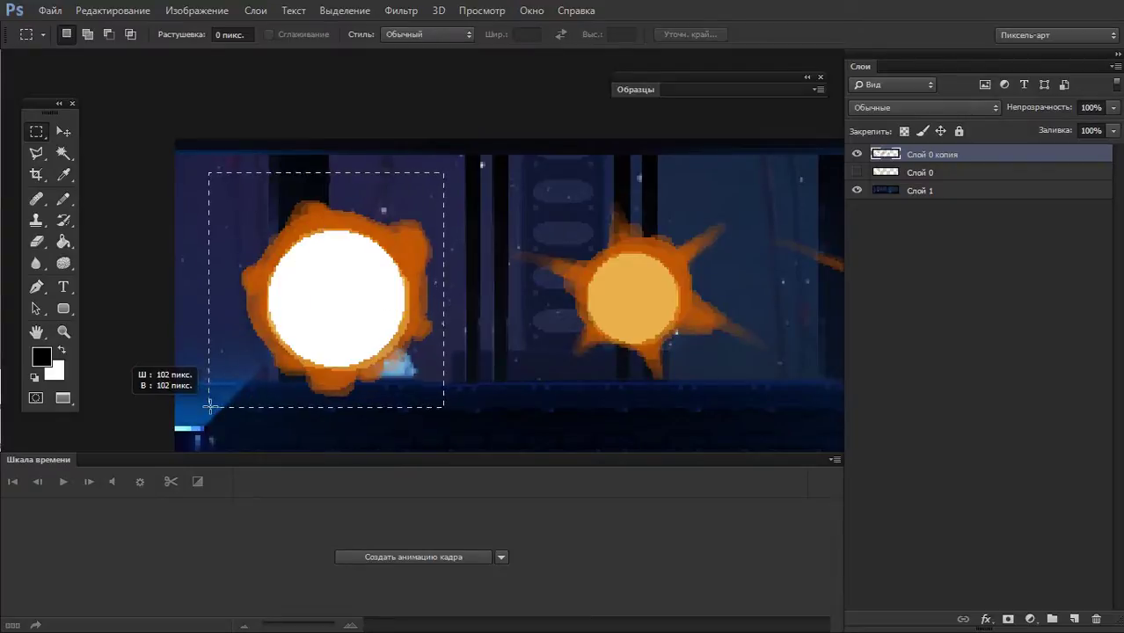
key("ctrl+t")
mouse_move(491, 158)
left_mouse_down()
mouse_move(545, 356)
mouse_move(572, 334)
left_mouse_up()
key("ctrl+z")
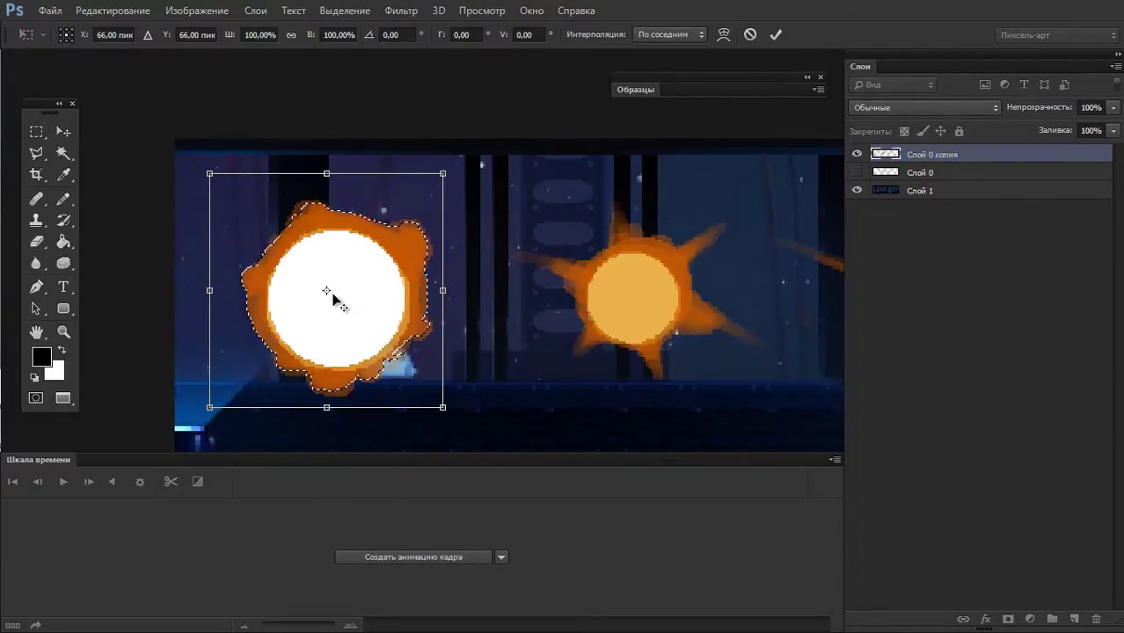
left_click_drag(332, 293, 336, 297)
mouse_move(452, 169)
left_mouse_down()
mouse_move(533, 356)
mouse_move(502, 429)
left_mouse_up()
key("Return")
- Select the second explosion and apply a trial rotation to it
key("m")
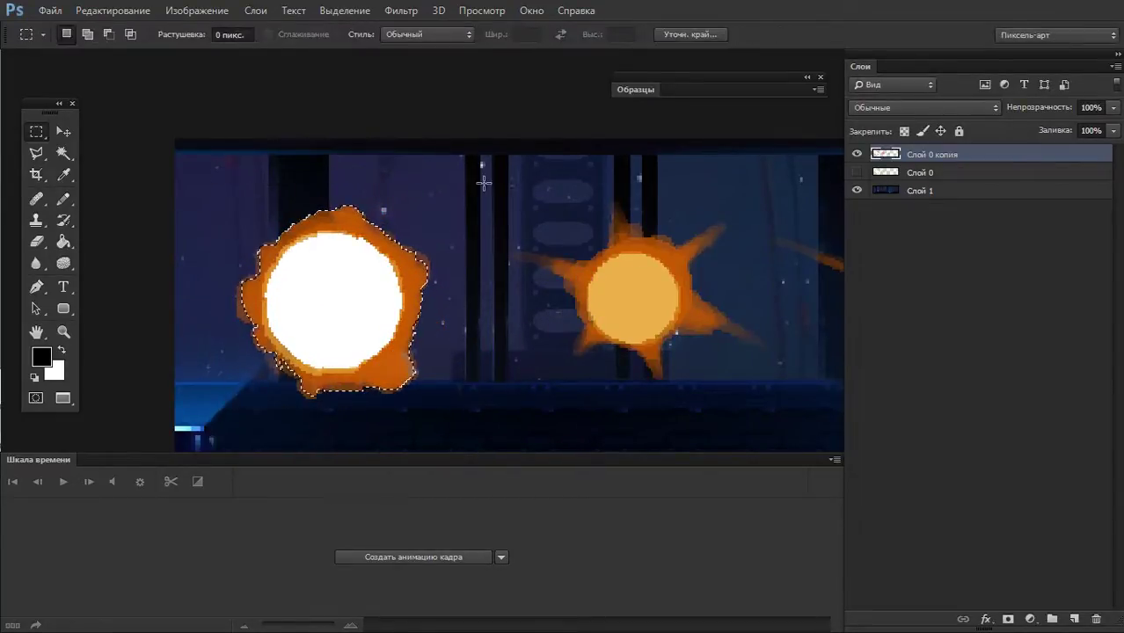
left_click_drag(483, 182, 765, 407)
key("ctrl+t")
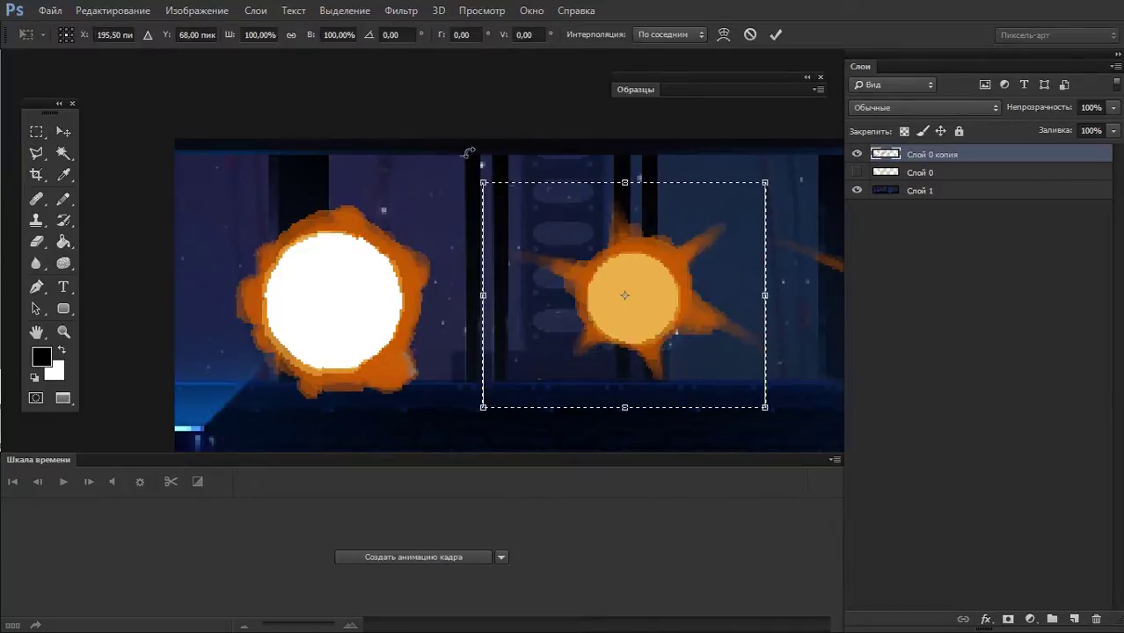
left_click_drag(469, 152, 474, 379)
key("Return")
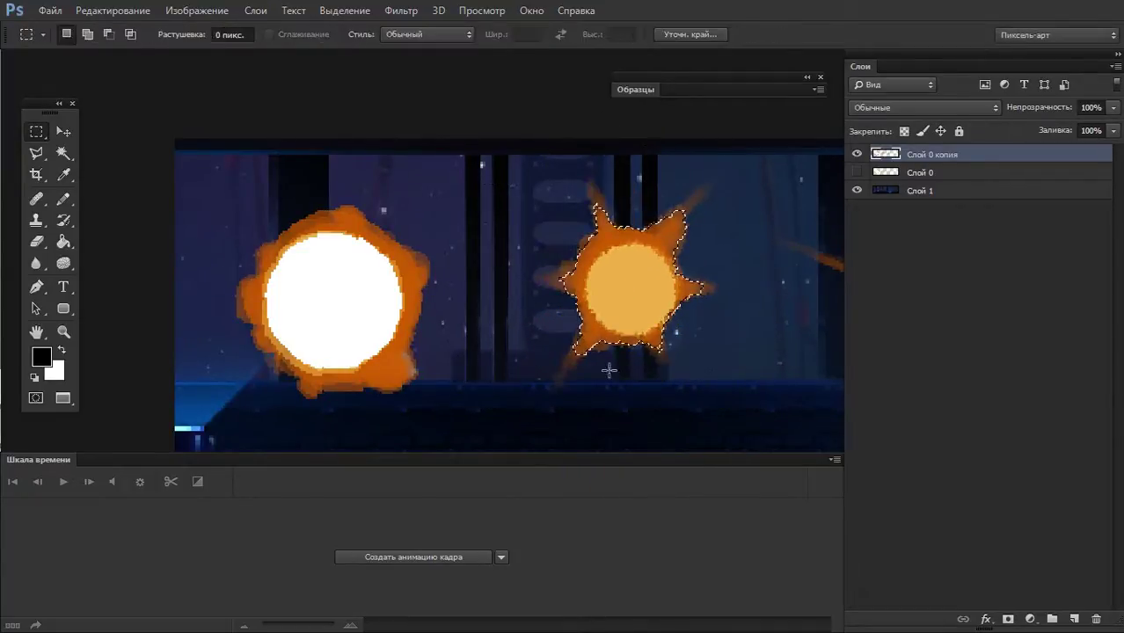
- Scroll back toward the first explosions and clear the selection
scroll(546, 317, "right", 5)
scroll(536, 313, "up", 2)
scroll(616, 343, "right", 1)
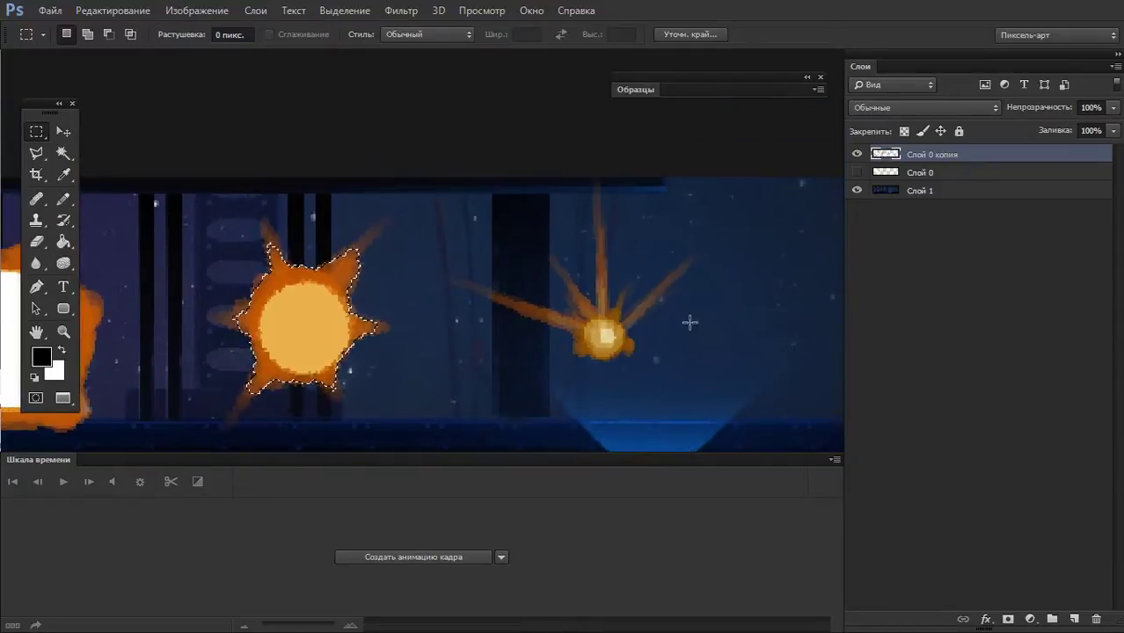
scroll(492, 294, "left", 4)
key("ctrl+d")
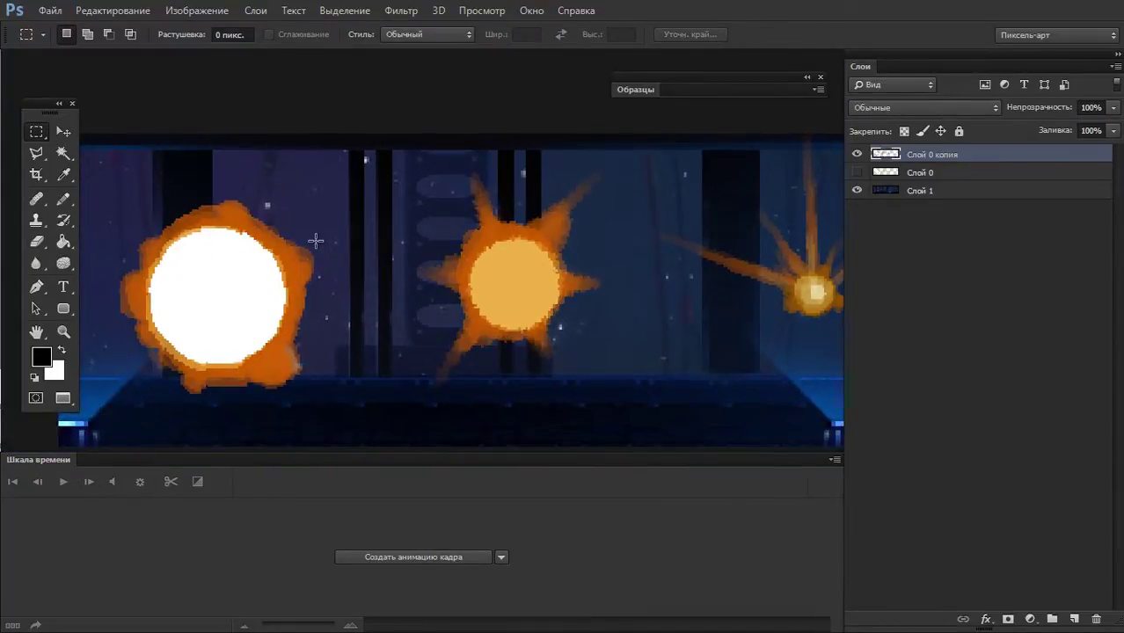
- Erase the stray patch at the first explosion's lower-right halo, keeping the white core intact
left_click_drag(239, 262, 380, 233)
key("b")
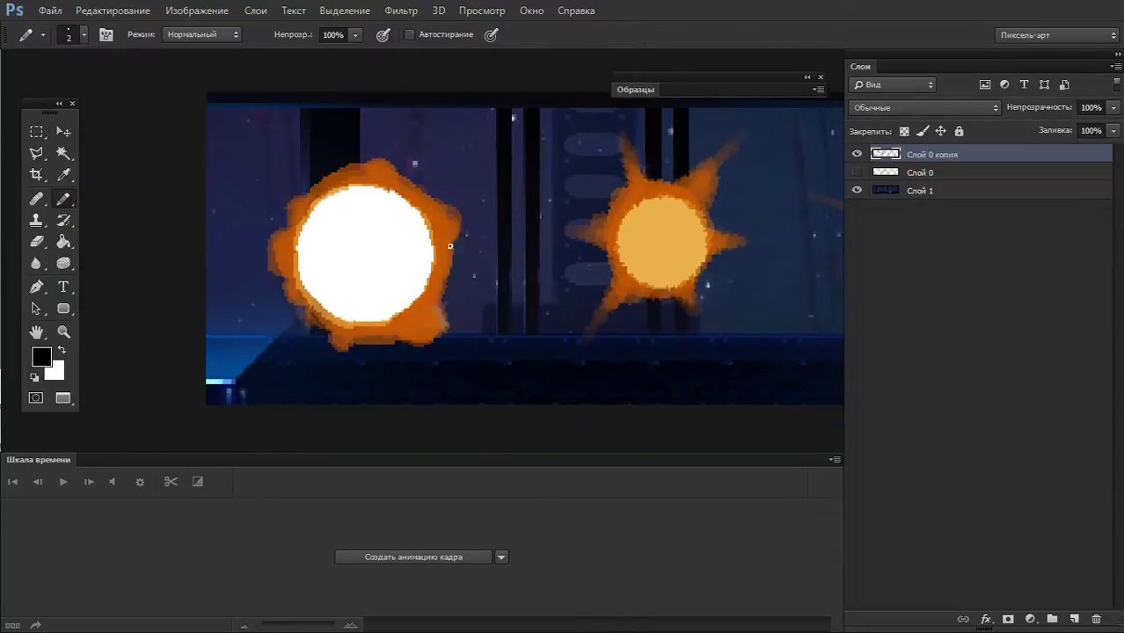
key("e")
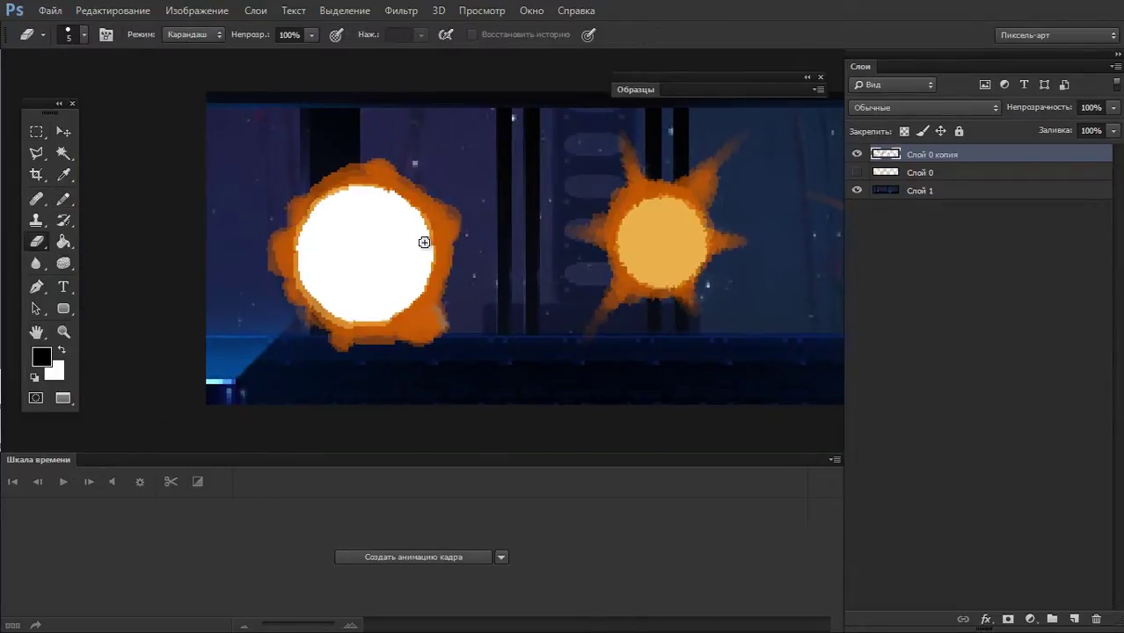
mouse_move(352, 253)
left_mouse_down()
mouse_move(387, 258)
mouse_move(374, 278)
left_mouse_up()
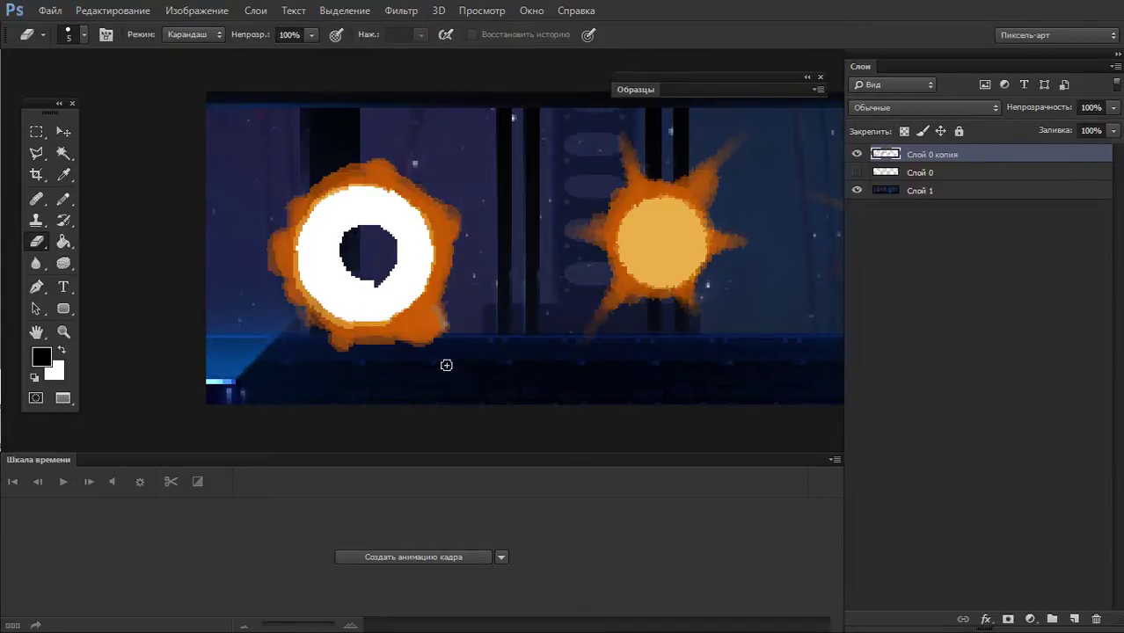
key("ctrl+z")
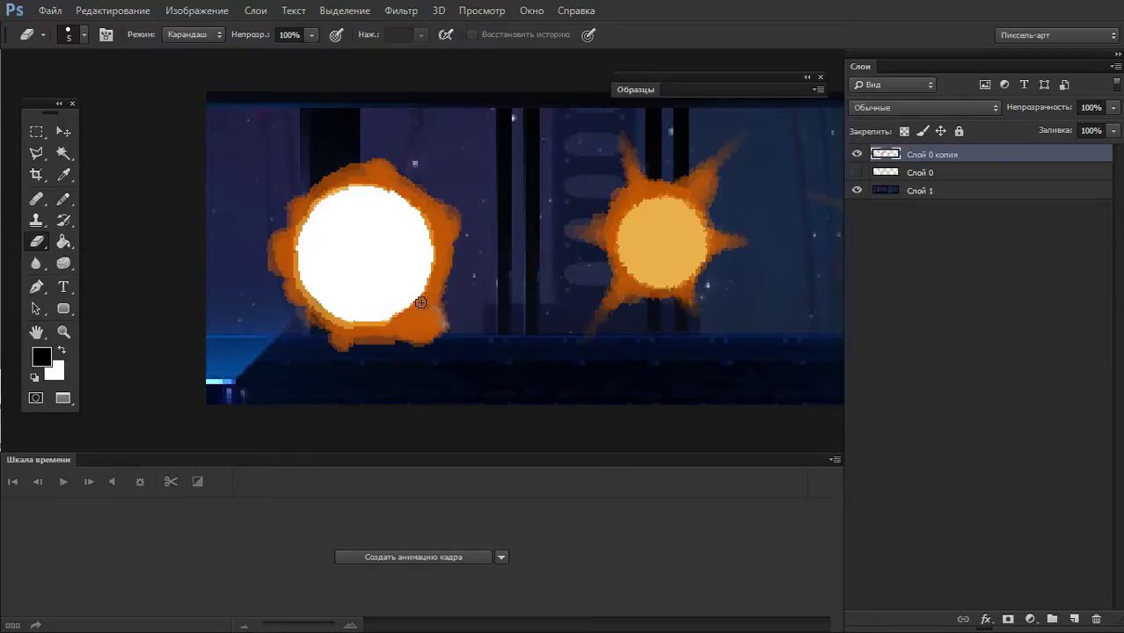
key("b")
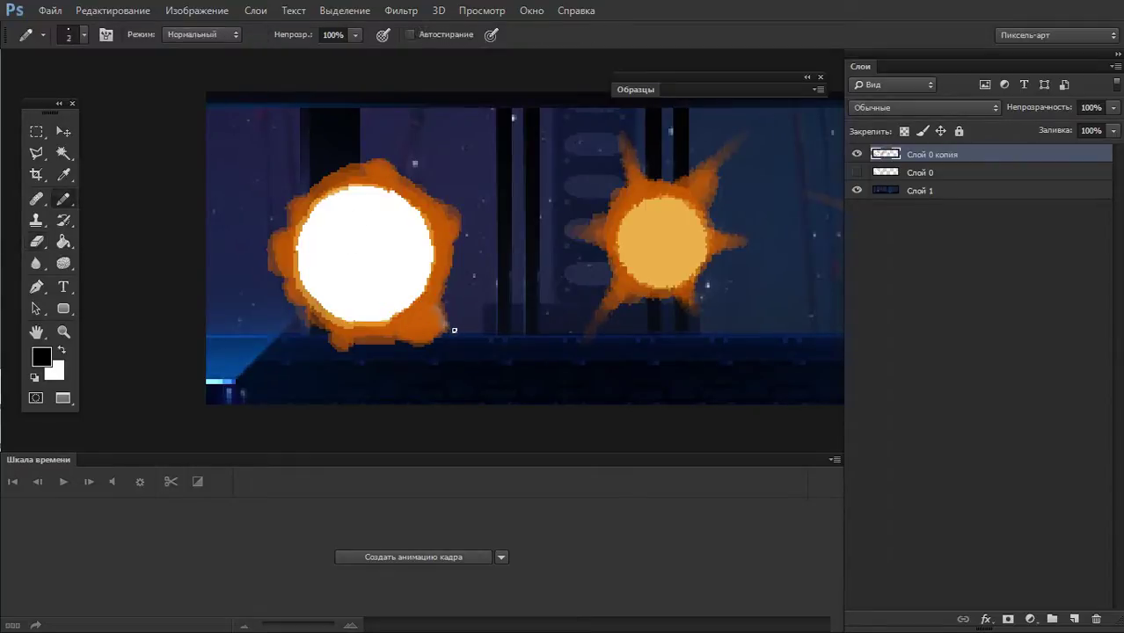
key("e")
left_click_drag(439, 317, 437, 328)
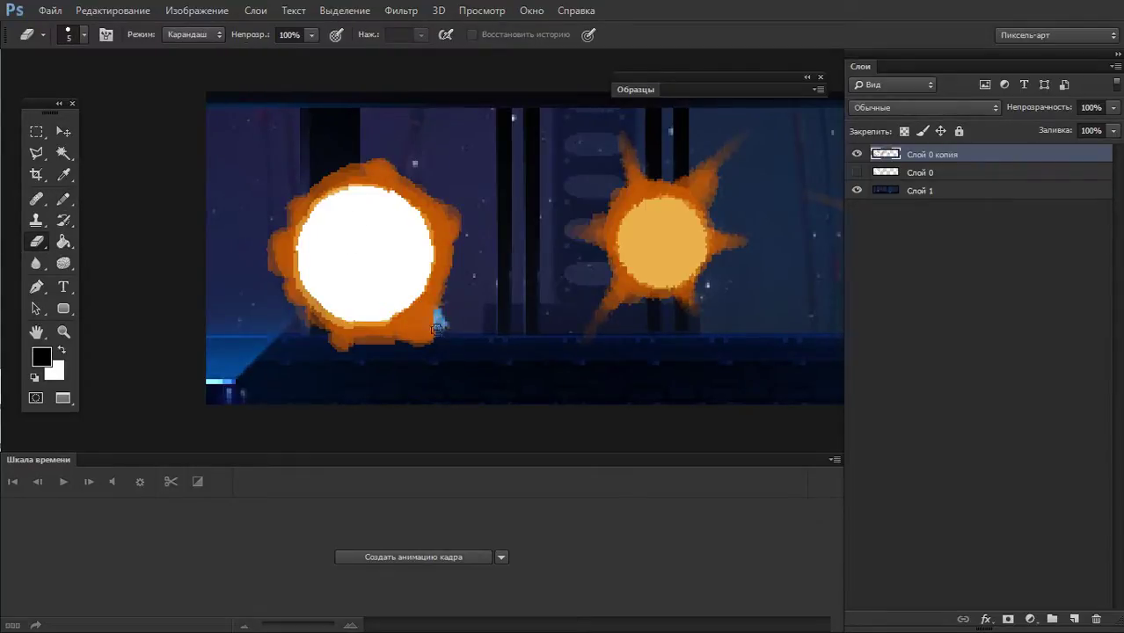
- Enable the brush Transfer option and set the pencil to the explosion's orange
key("F5")
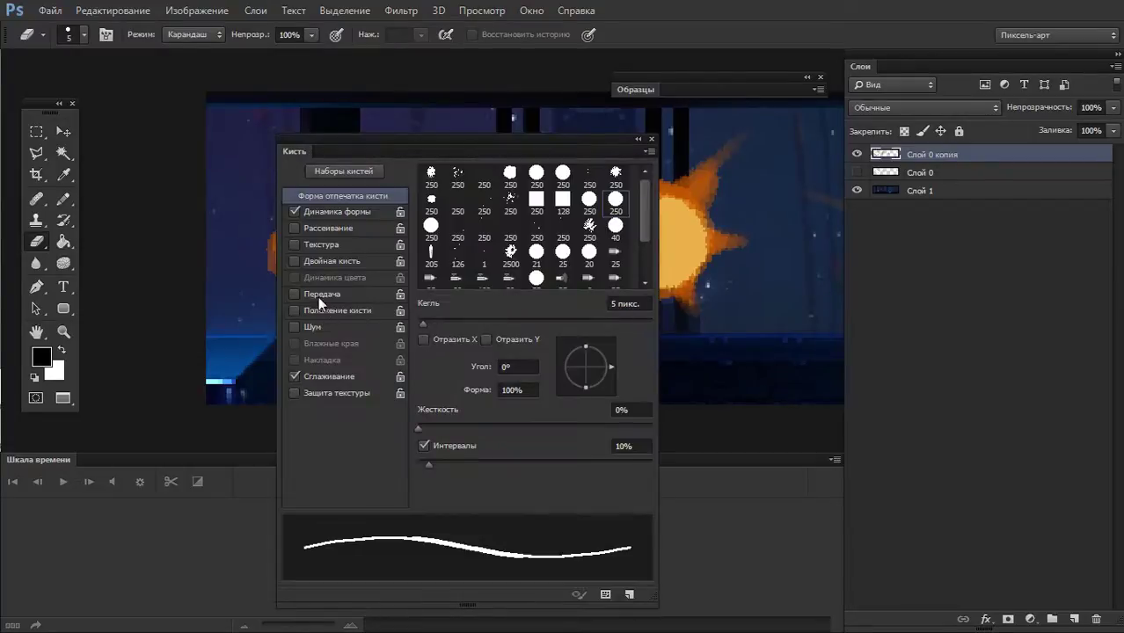
left_click(295, 294)
key("F5")
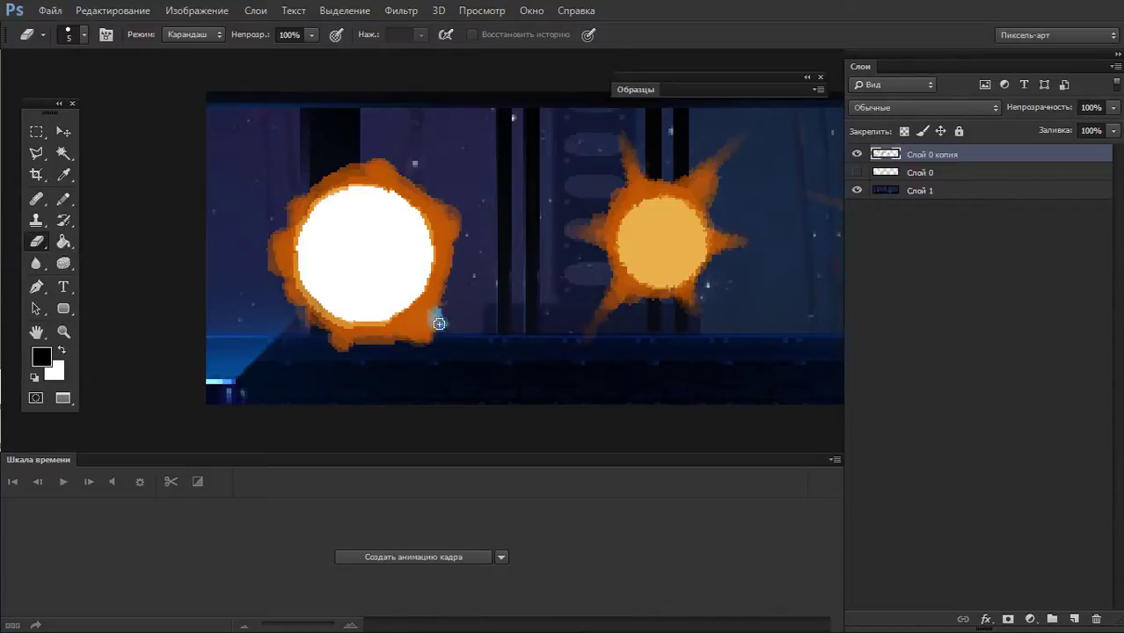
key("b")
left_click(423, 307, "alt")
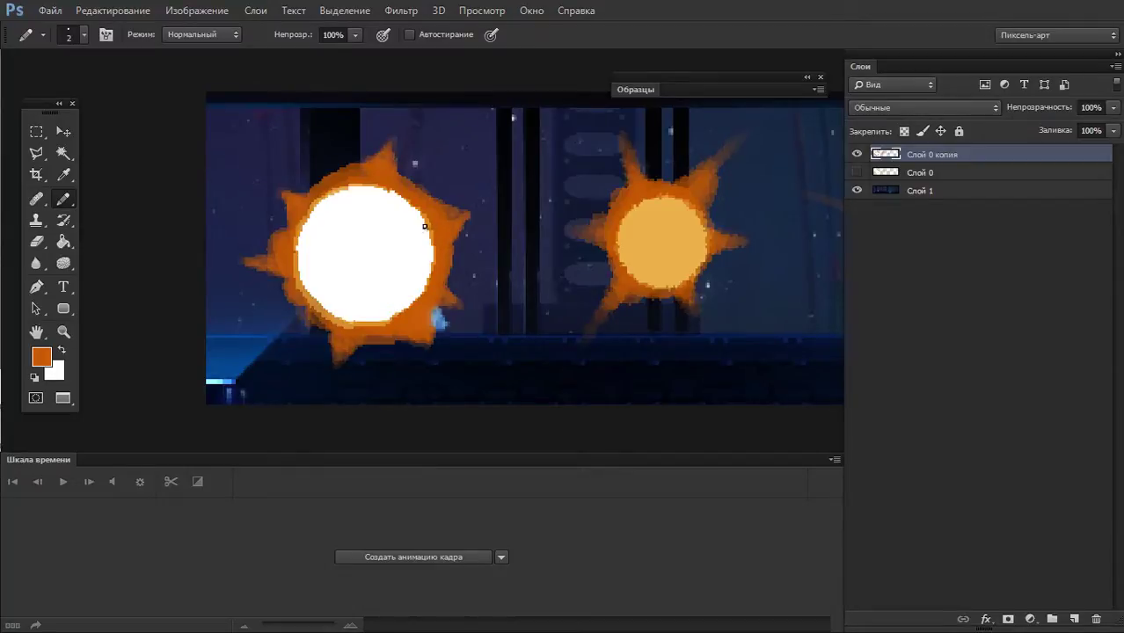
- Erase a small blue spot from the halo and set the pencil to size 7
key("e")
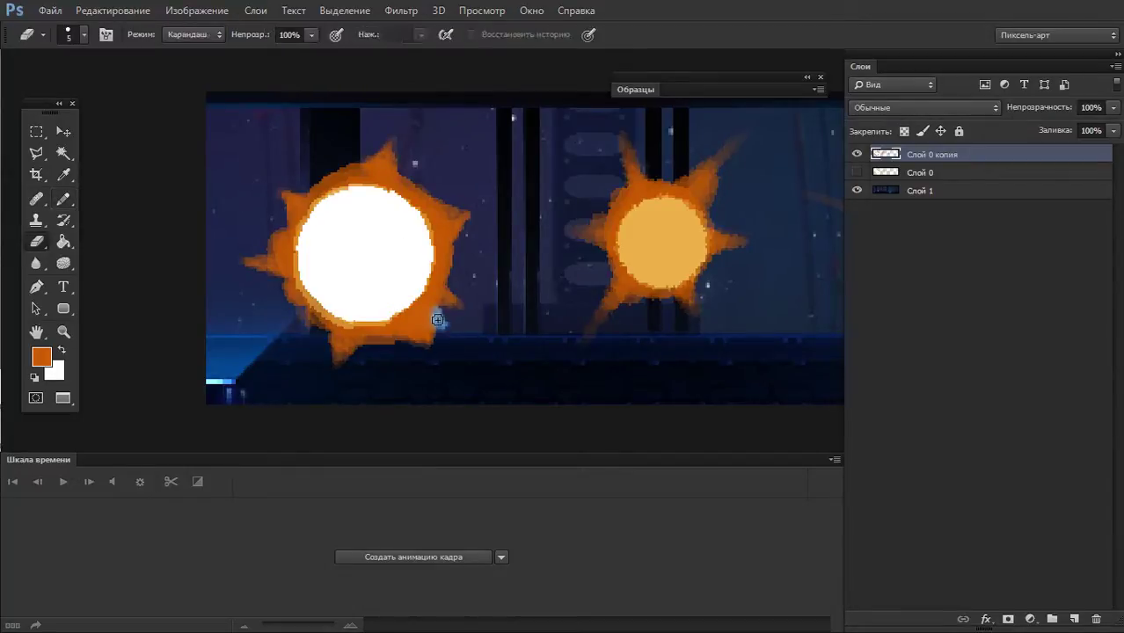
left_click(437, 319)
key("b")
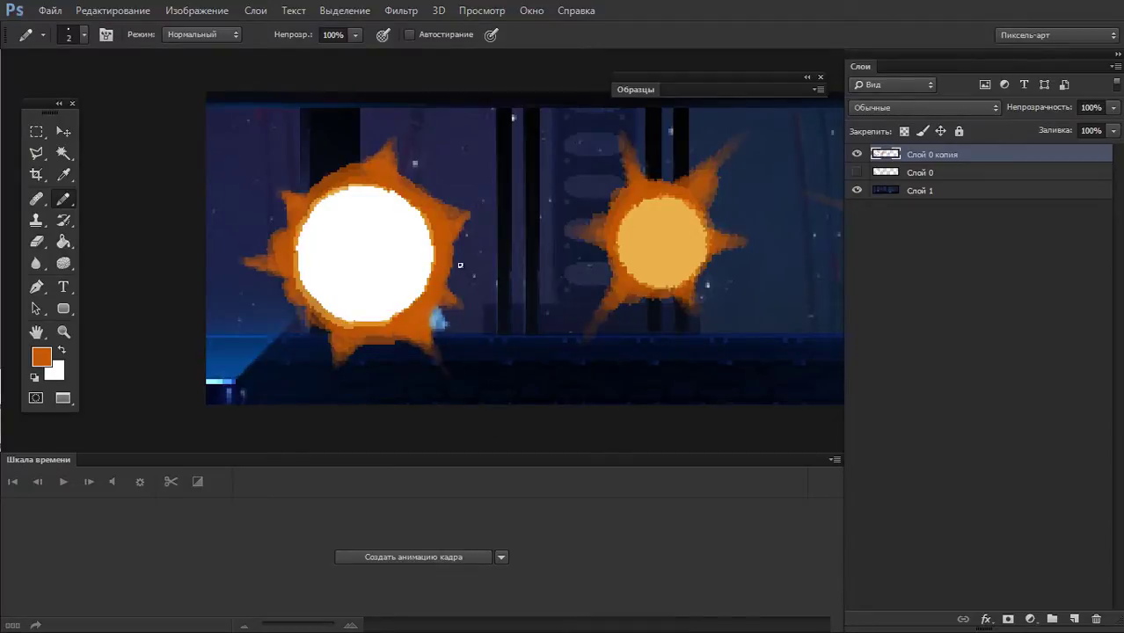
key("e")
key("b")
key("e")
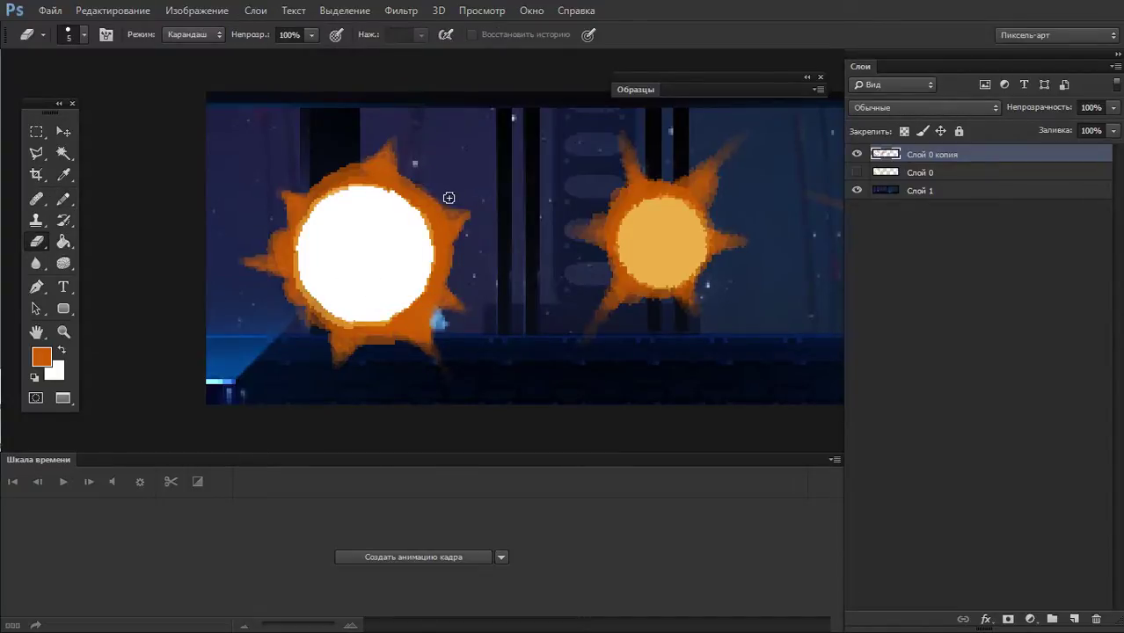
mouse_move(546, 257)
left_mouse_down()
mouse_move(476, 268)
mouse_move(528, 290)
left_mouse_up()
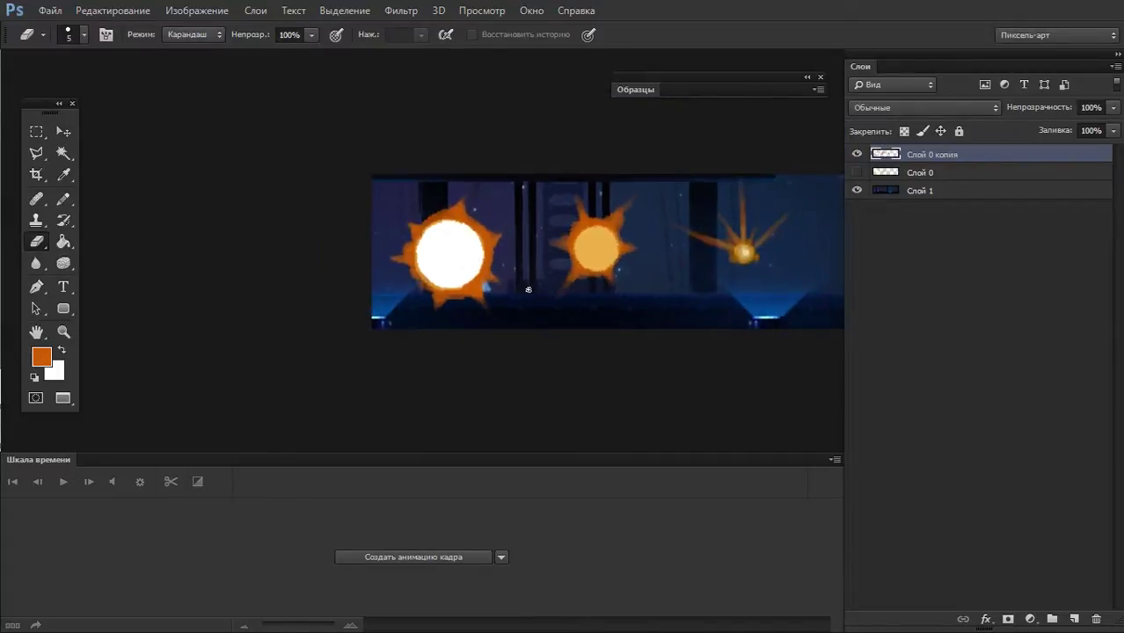
left_click(425, 288)
key("b")
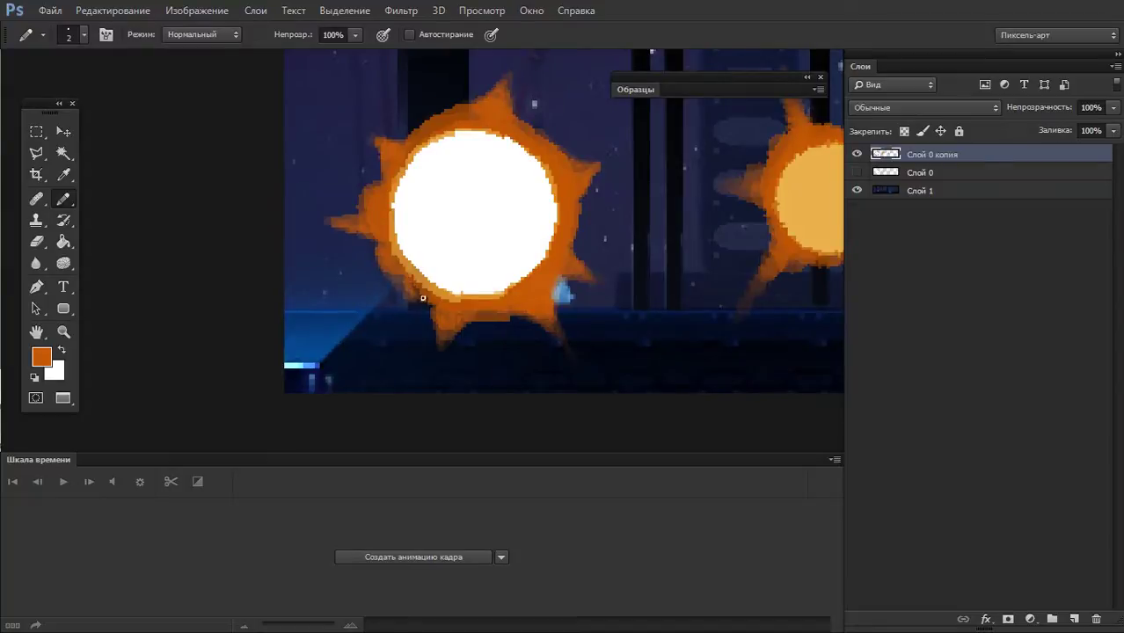
key("bracketright")
key("bracketright")
key("bracketright")
- Add layer Слой 2 and paint orange along the first explosion's upper-left rim
left_click(1074, 619)
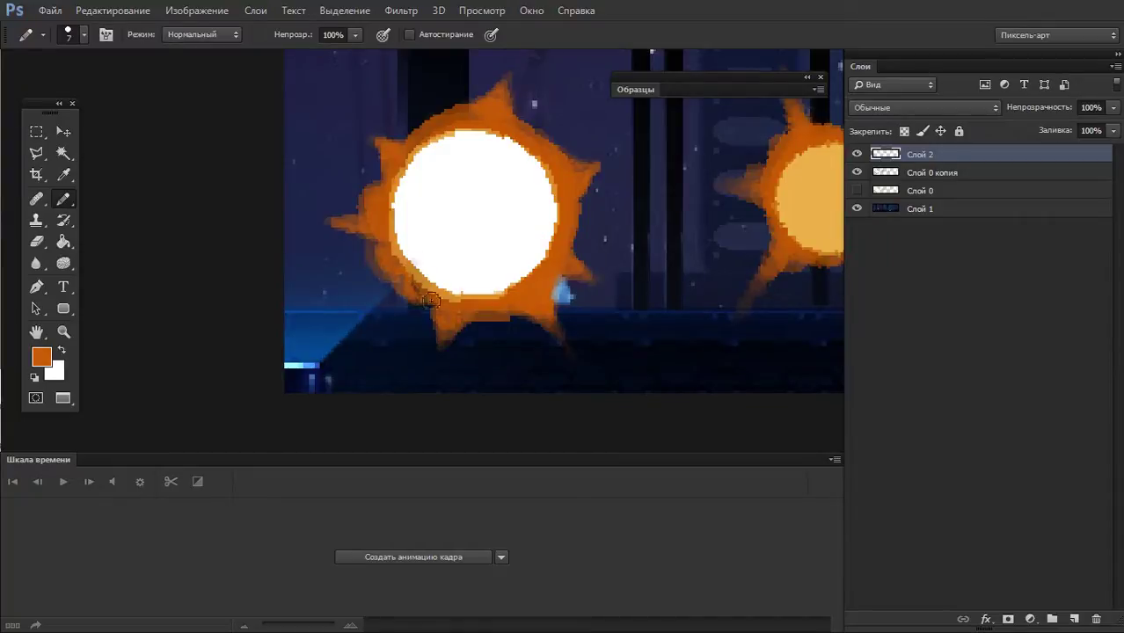
left_click_drag(362, 209, 434, 112)
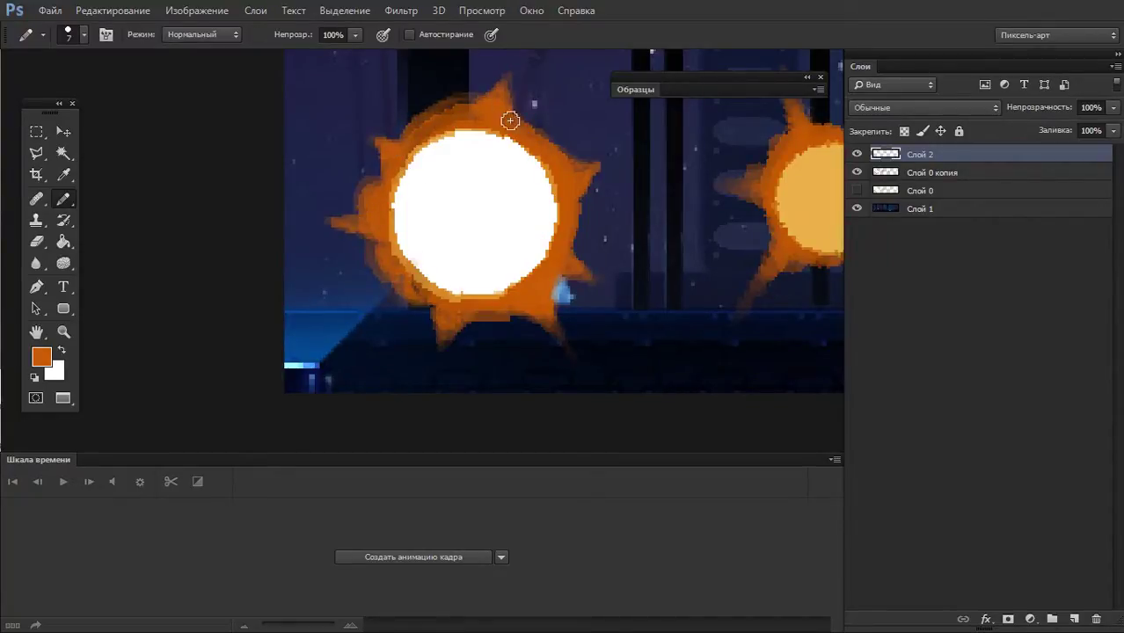
mouse_move(573, 159)
left_mouse_down()
mouse_move(389, 239)
mouse_move(368, 380)
left_mouse_up()
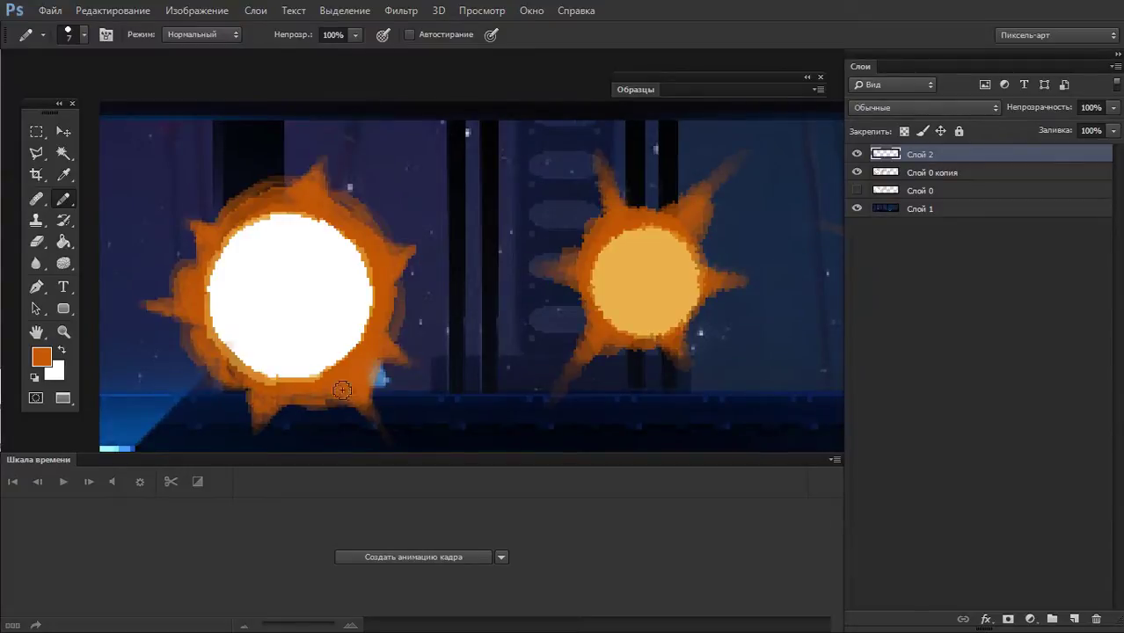
- Pan right to centre the small third explosion
left_click_drag(569, 299, 338, 316)
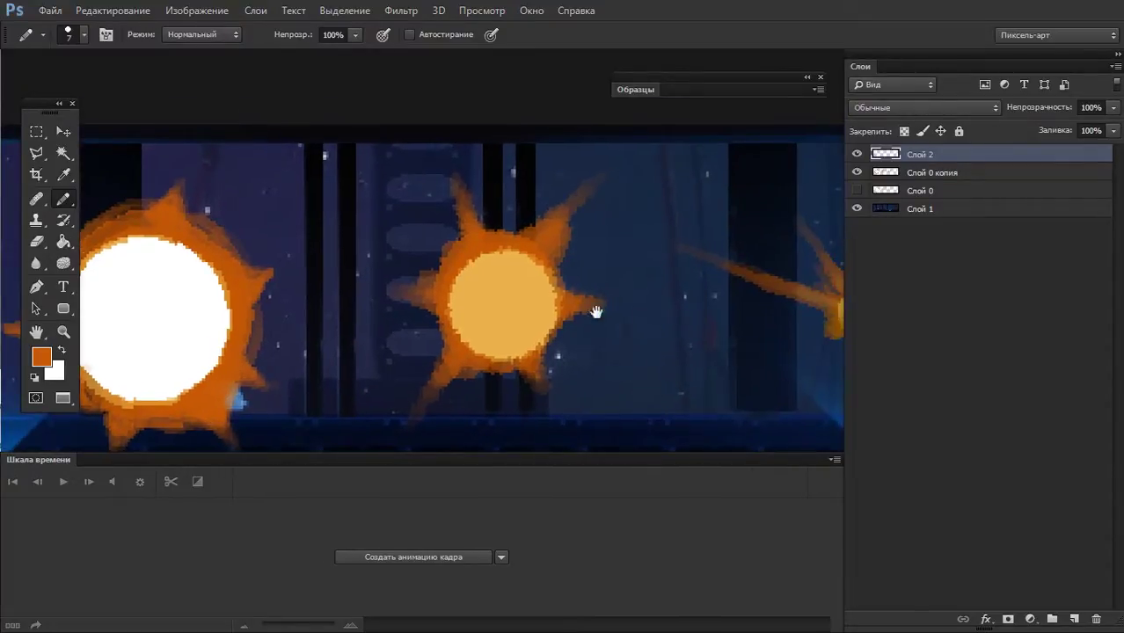
left_click_drag(598, 314, 536, 324)
left_click_drag(736, 355, 645, 306)
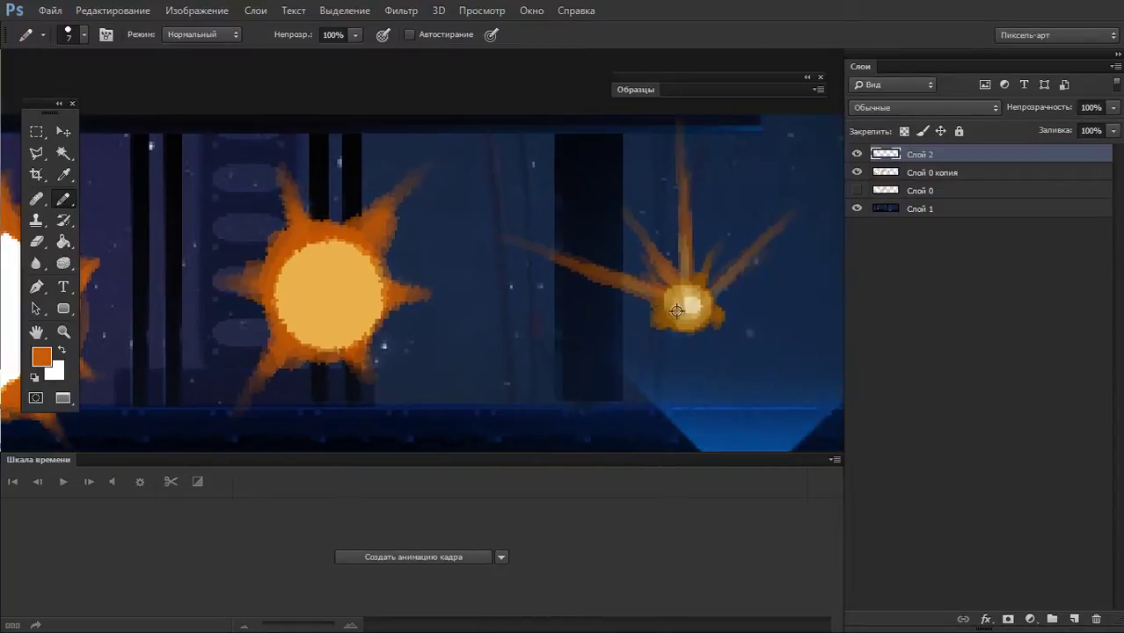
- Set the foreground colour to golden yellow #ffc017
left_click(658, 305, "alt")
left_click(42, 356)
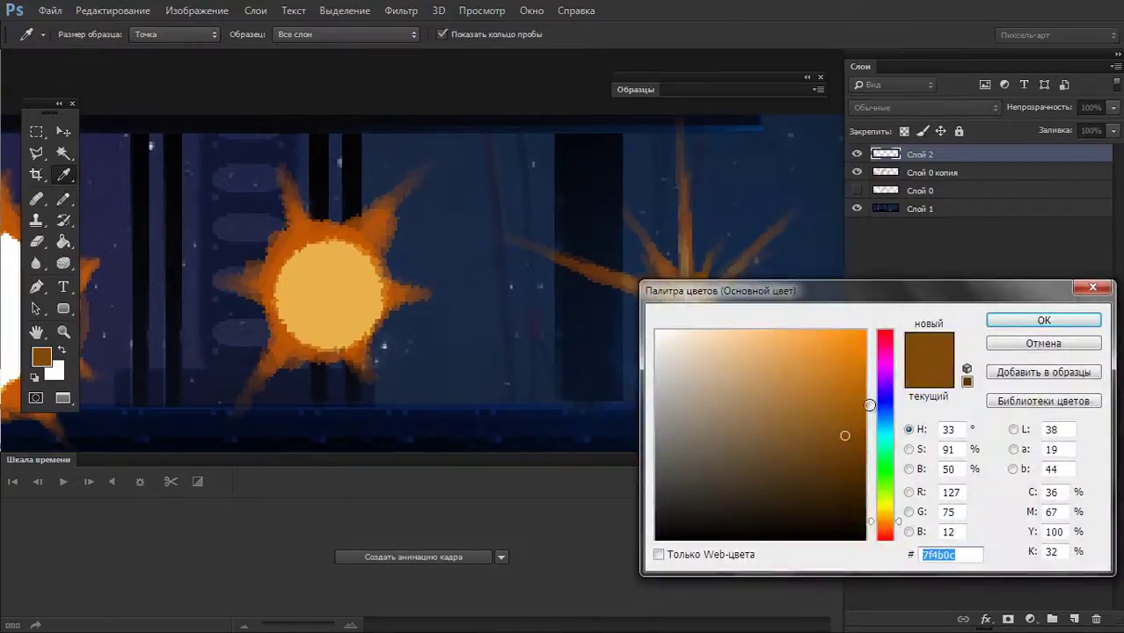
left_click(884, 506)
left_click(884, 517)
left_click(822, 348)
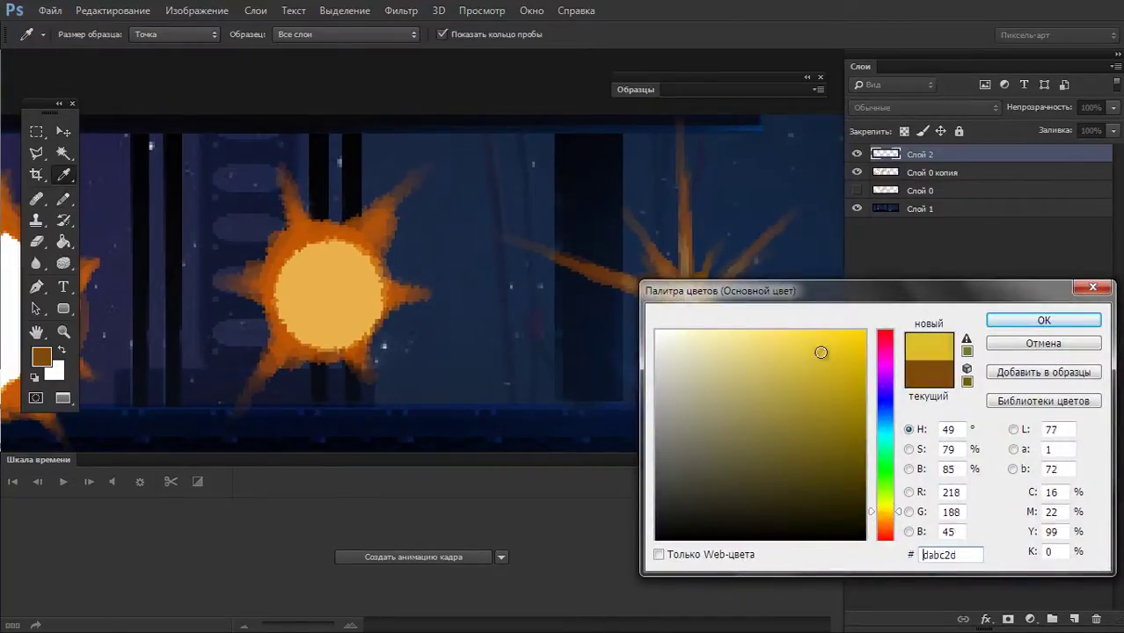
left_click(886, 517)
left_click(844, 330)
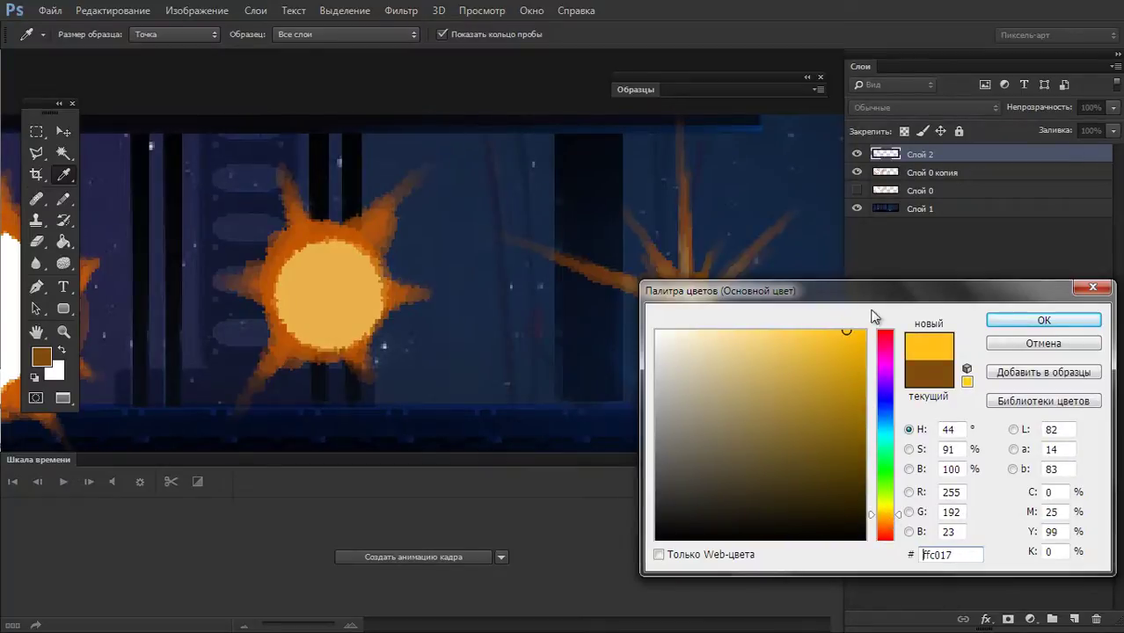
left_click(1011, 322)
- Repaint the third explosion's core at size 7, then its left and upper rays at size 4
mouse_move(673, 303)
left_mouse_down()
mouse_move(690, 302)
mouse_move(677, 293)
mouse_move(695, 282)
left_mouse_up()
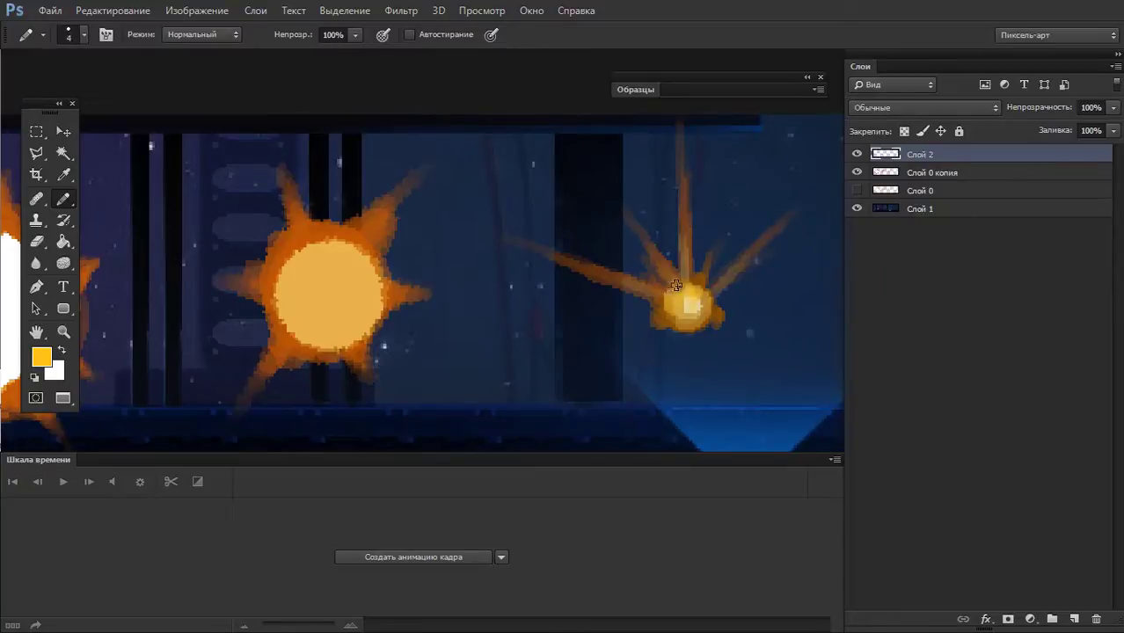
key("bracketleft")
key("bracketleft")
key("bracketleft")
key("bracketleft")
key("bracketleft")
left_click_drag(668, 300, 605, 274)
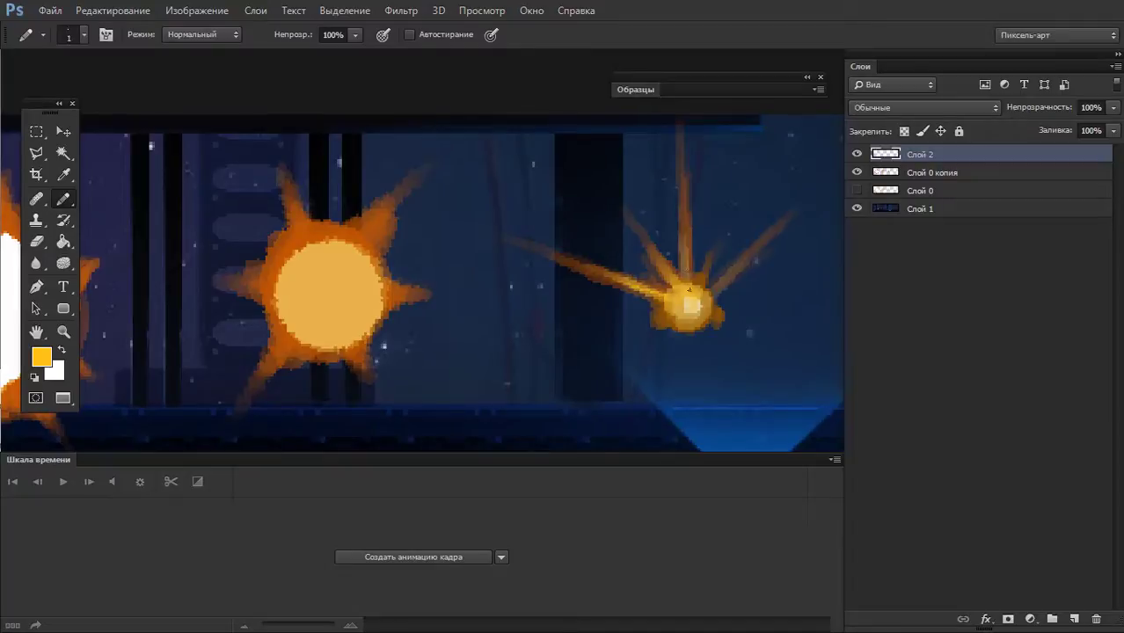
left_click_drag(684, 274, 682, 195)
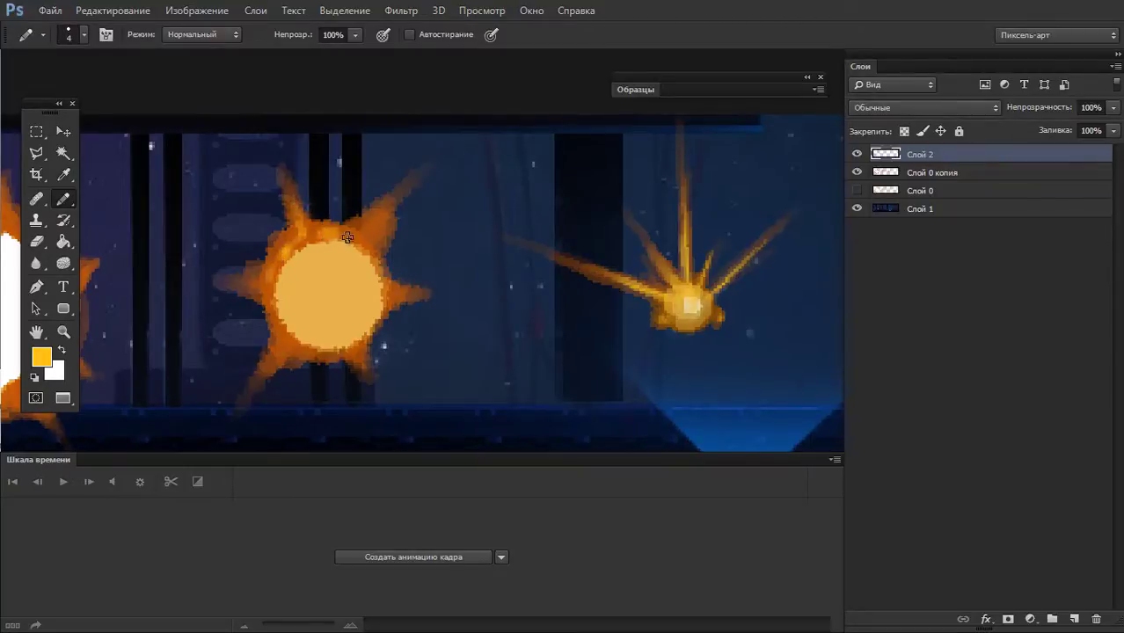
- With a size-2 pencil, touch up the second explosion's upper-right, left and lower-left rays
key("bracketleft")
key("bracketleft")
left_click_drag(376, 236, 404, 181)
left_click_drag(240, 285, 237, 284)
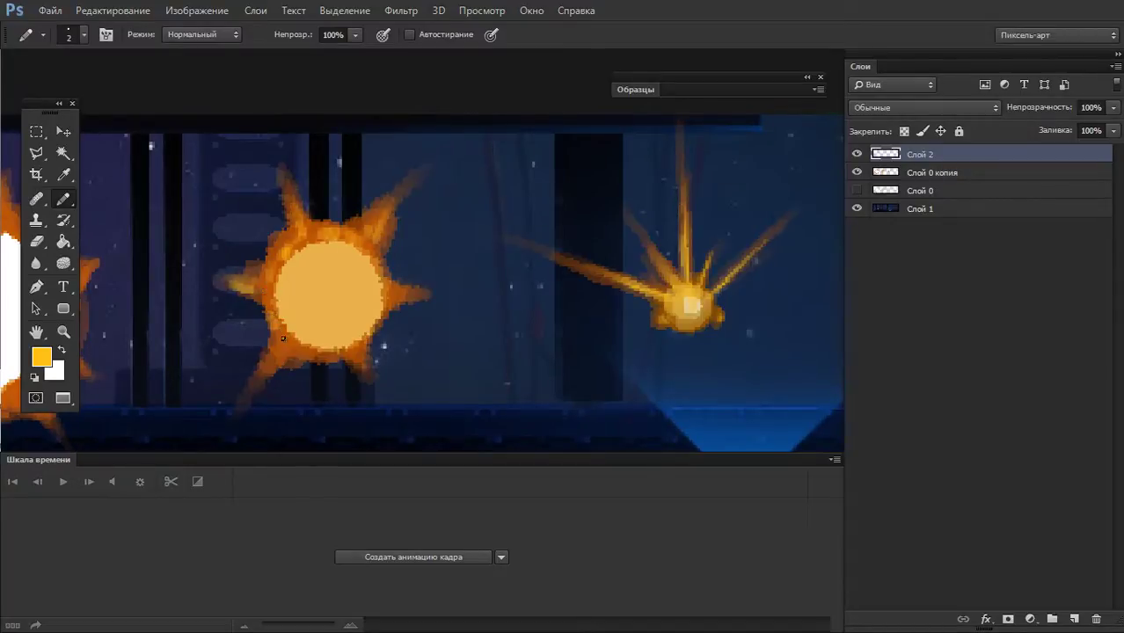
left_click_drag(275, 359, 255, 387)
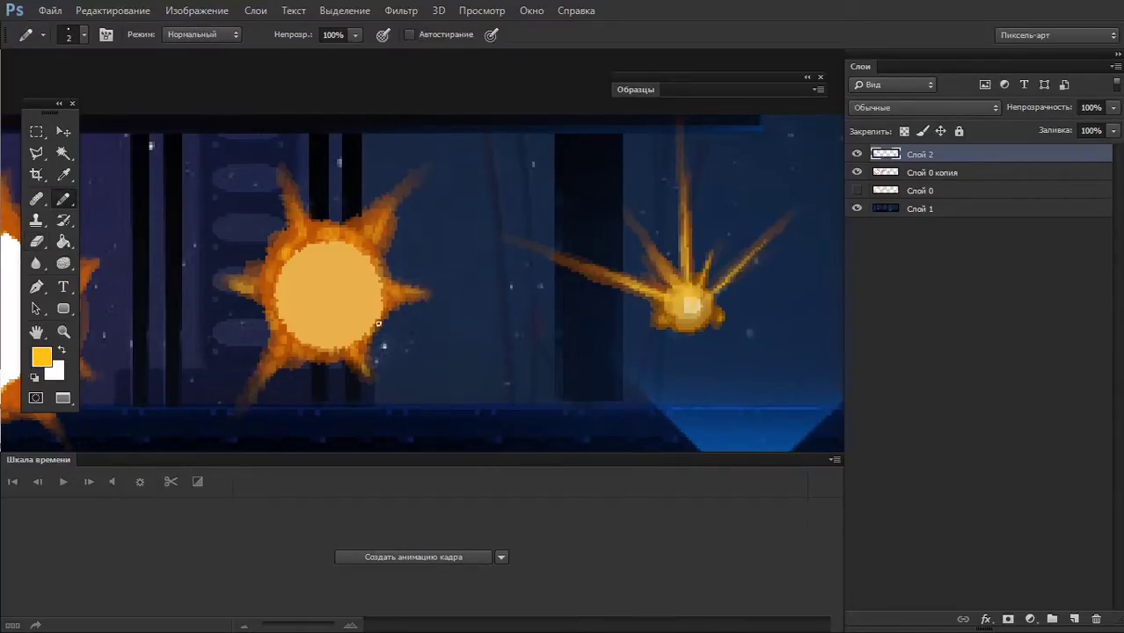
- Sample orange and white tones and lighten the middle explosion's centre at size 6
left_click(362, 335, "alt")
left_click(372, 307, "alt")
left_click(11, 290, "alt")
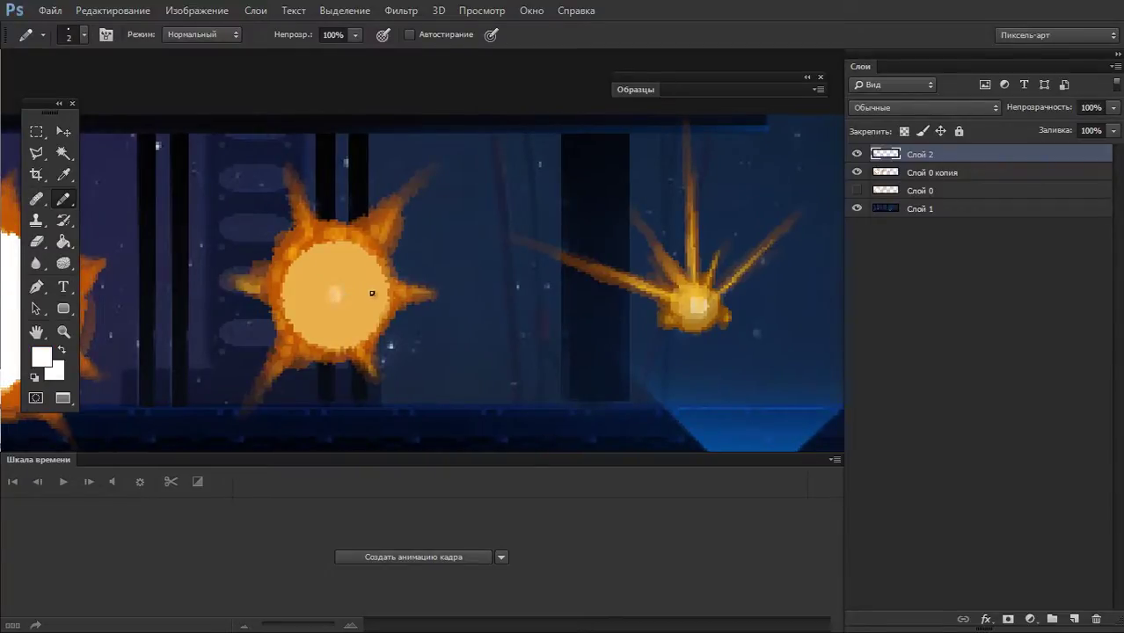
key("bracketright")
key("bracketright")
key("bracketright")
mouse_move(351, 293)
left_mouse_down()
mouse_move(325, 314)
mouse_move(344, 268)
mouse_move(356, 284)
mouse_move(352, 327)
mouse_move(326, 294)
mouse_move(349, 282)
left_mouse_up()
- Sample pale cream, peach and orange tones from the middle sun, then zoom out
left_click(338, 294, "alt")
left_click(300, 290, "alt")
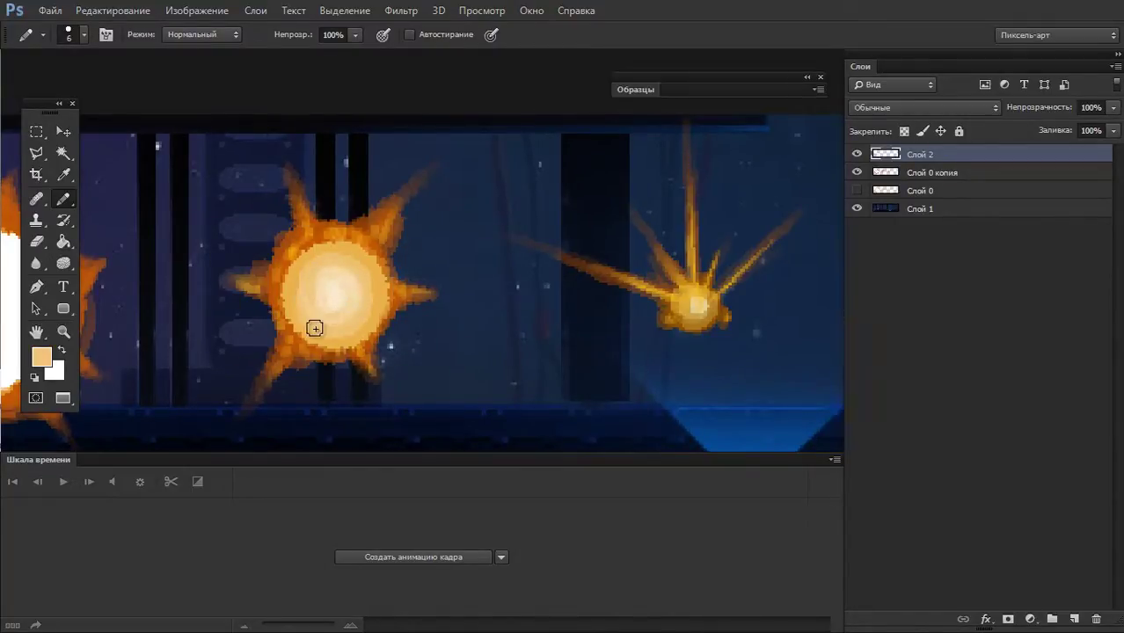
left_click(347, 302, "alt")
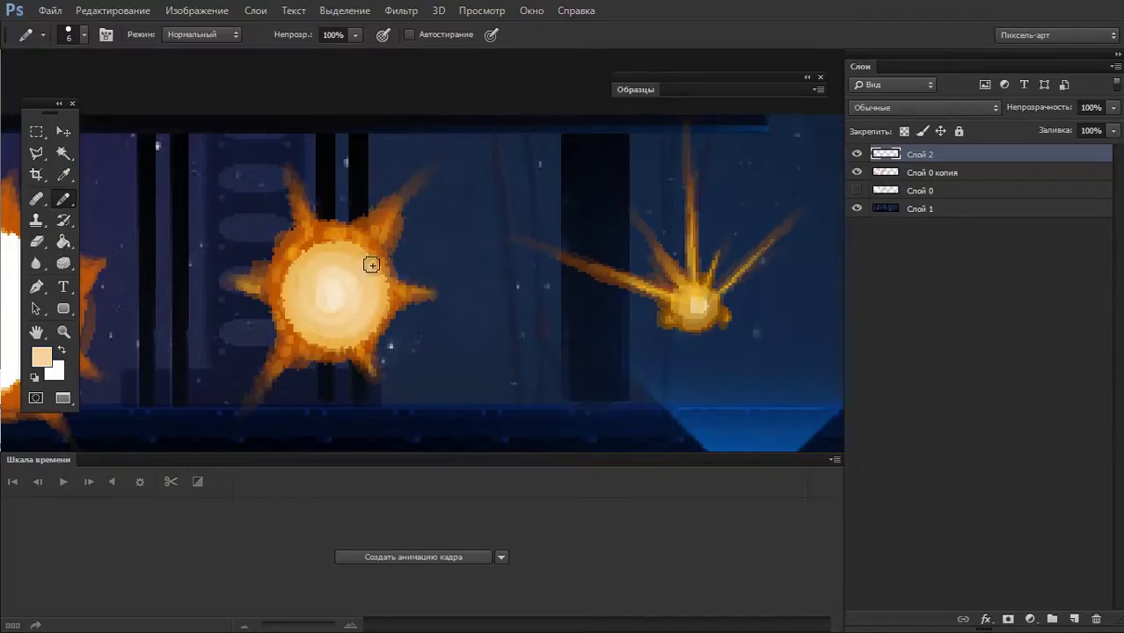
left_click(336, 246, "alt")
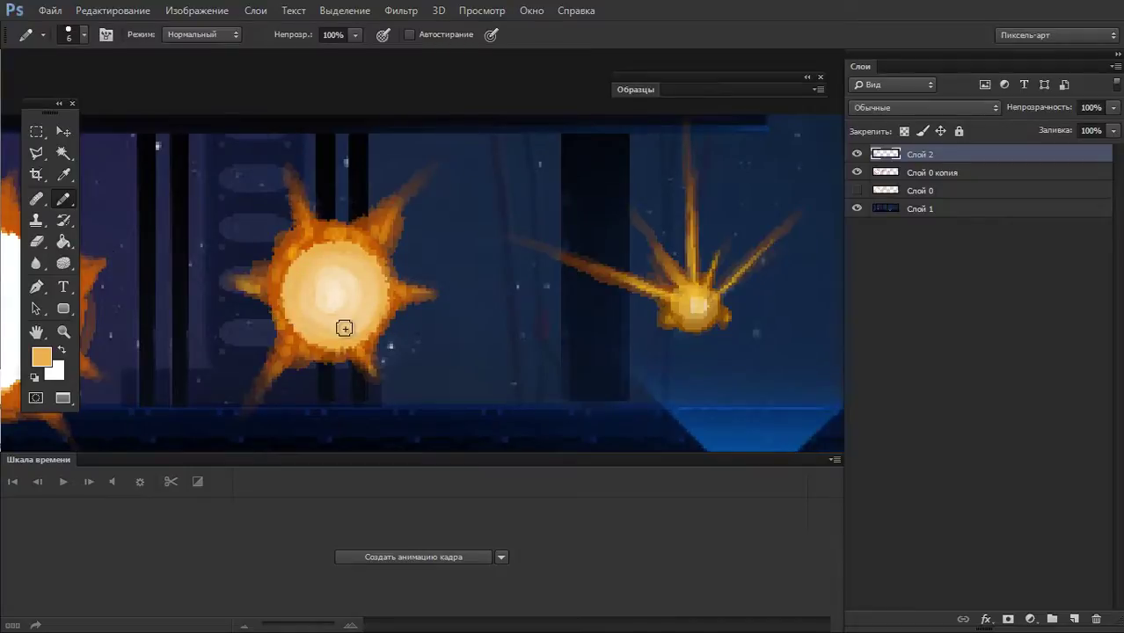
left_click(320, 309, "alt")
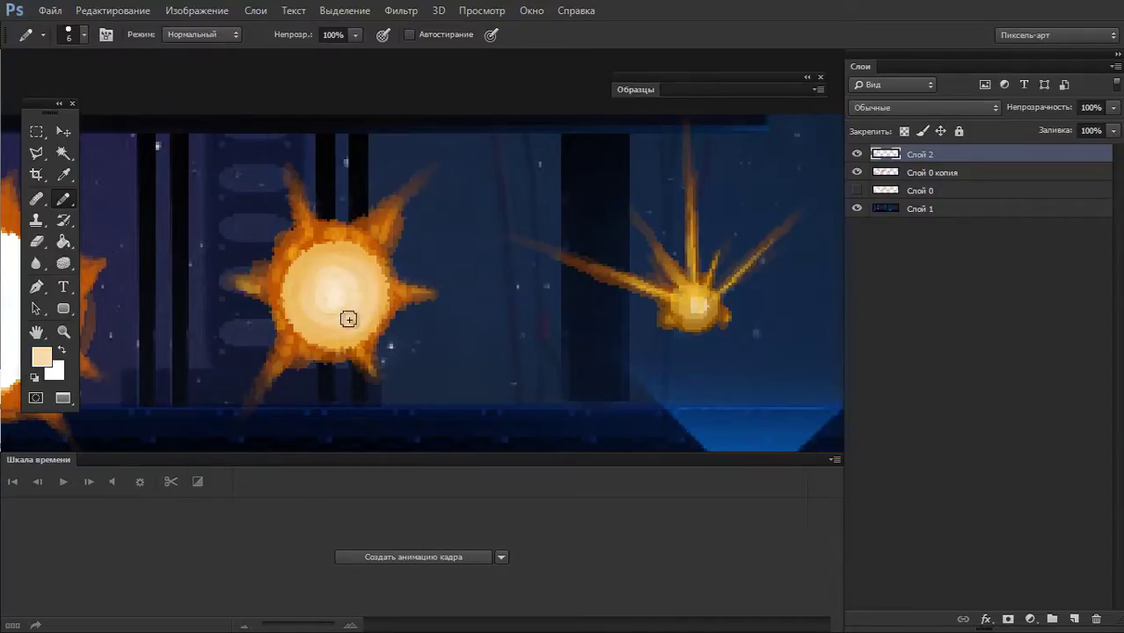
key("ctrl+minus")
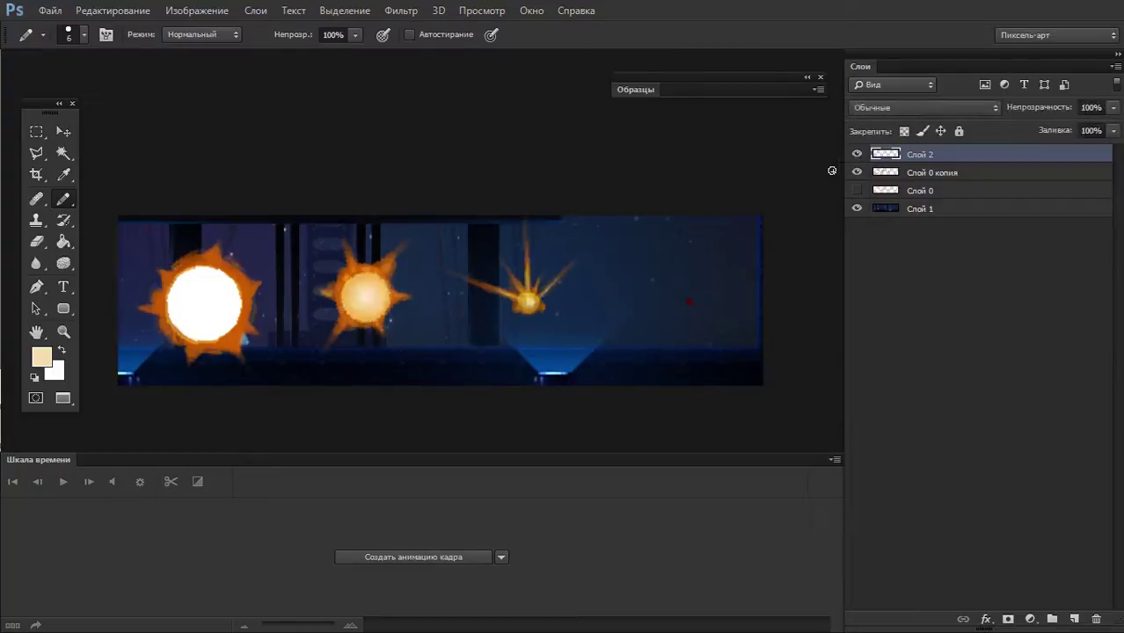
- Zoom in on the large left explosion, set an orange size-10 brush and add layer Слой 3
left_click_drag(221, 289, 274, 290)
scroll(276, 291, "up", 3)
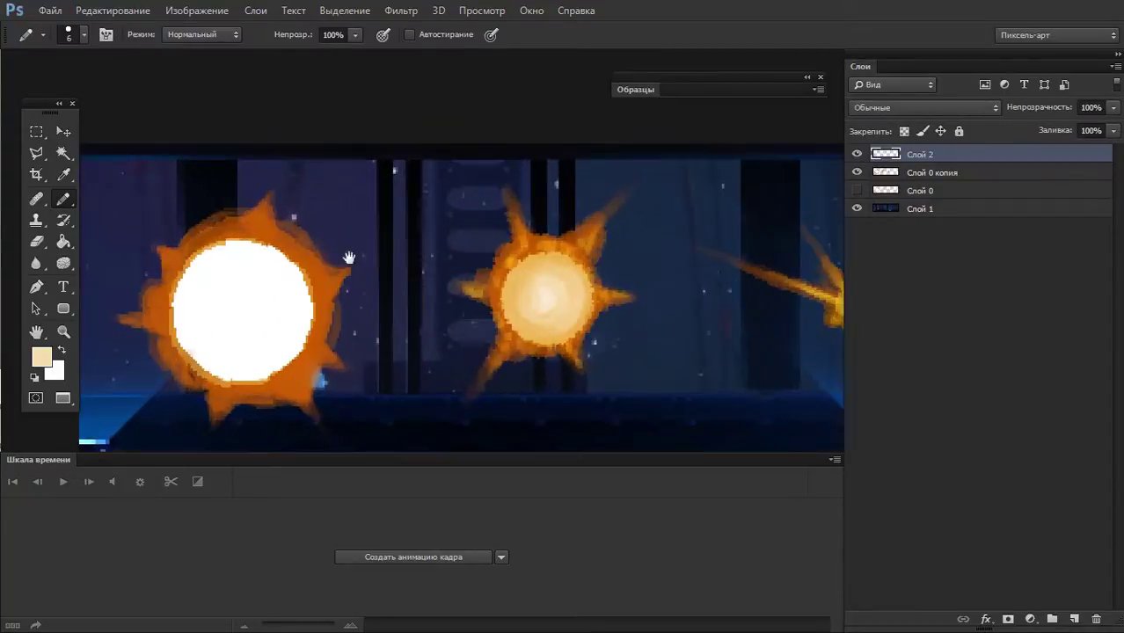
left_click(527, 250, "alt")
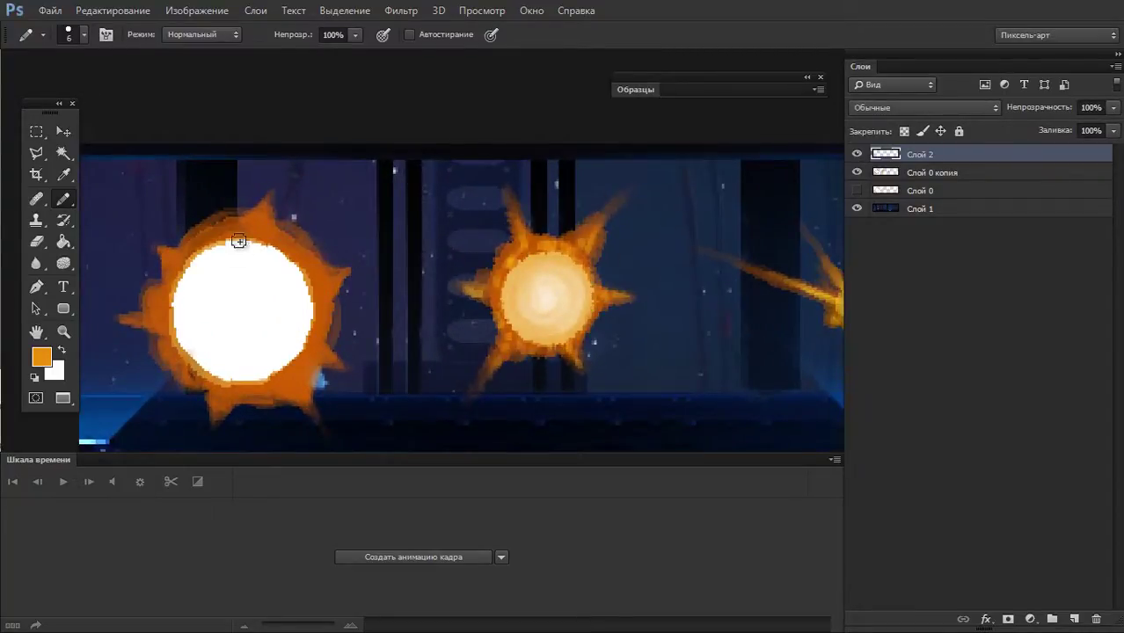
key("bracketright")
key("bracketright")
key("bracketright")
left_click(1074, 619)
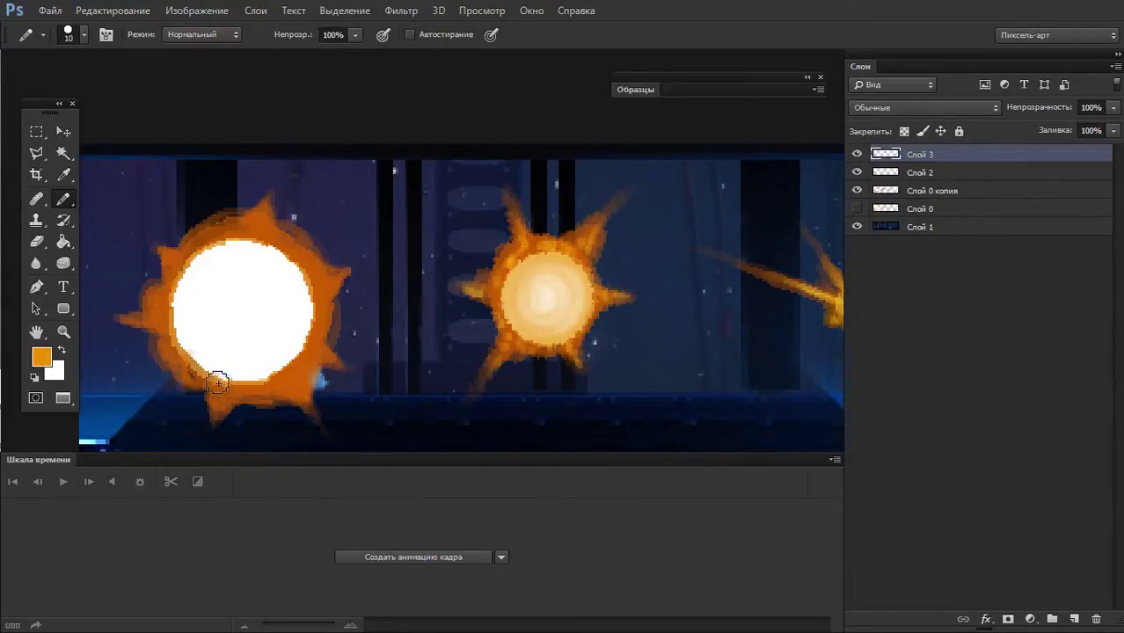
- Paint orange along the white core's left and top edge and light peach along its left side
mouse_move(192, 364)
left_mouse_down()
mouse_move(170, 314)
mouse_move(220, 244)
mouse_move(273, 248)
mouse_move(314, 314)
mouse_move(283, 367)
mouse_move(236, 379)
mouse_move(163, 303)
mouse_move(179, 268)
mouse_move(251, 214)
mouse_move(321, 293)
mouse_move(248, 220)
mouse_move(230, 251)
left_mouse_up()
key("x")
left_click(186, 354, "alt")
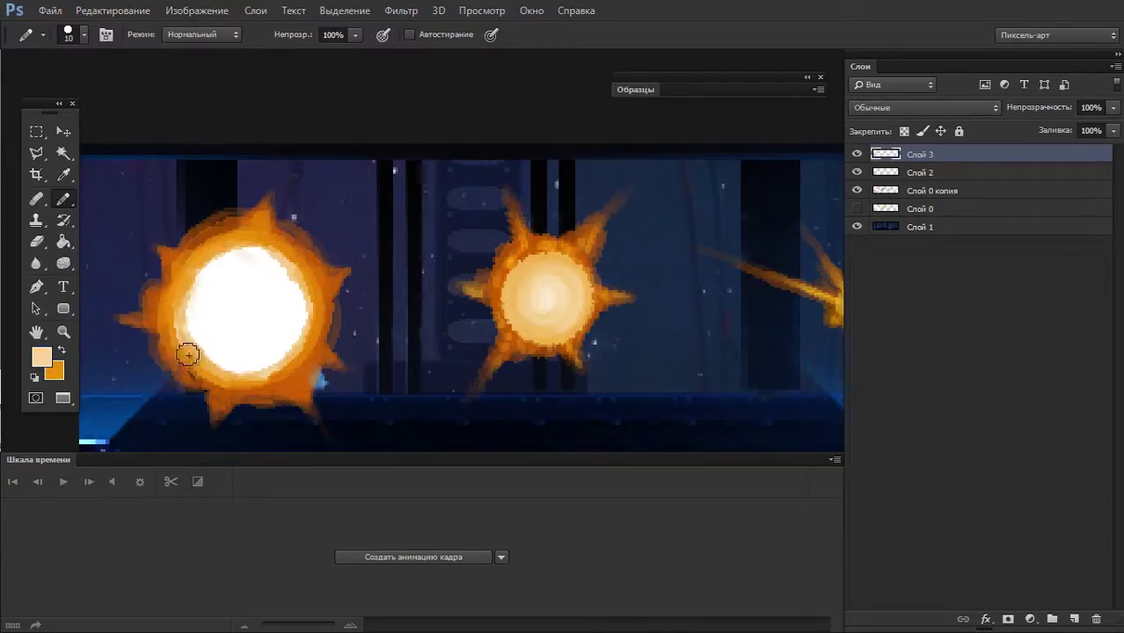
left_click_drag(185, 354, 177, 325)
left_click(179, 327, "alt")
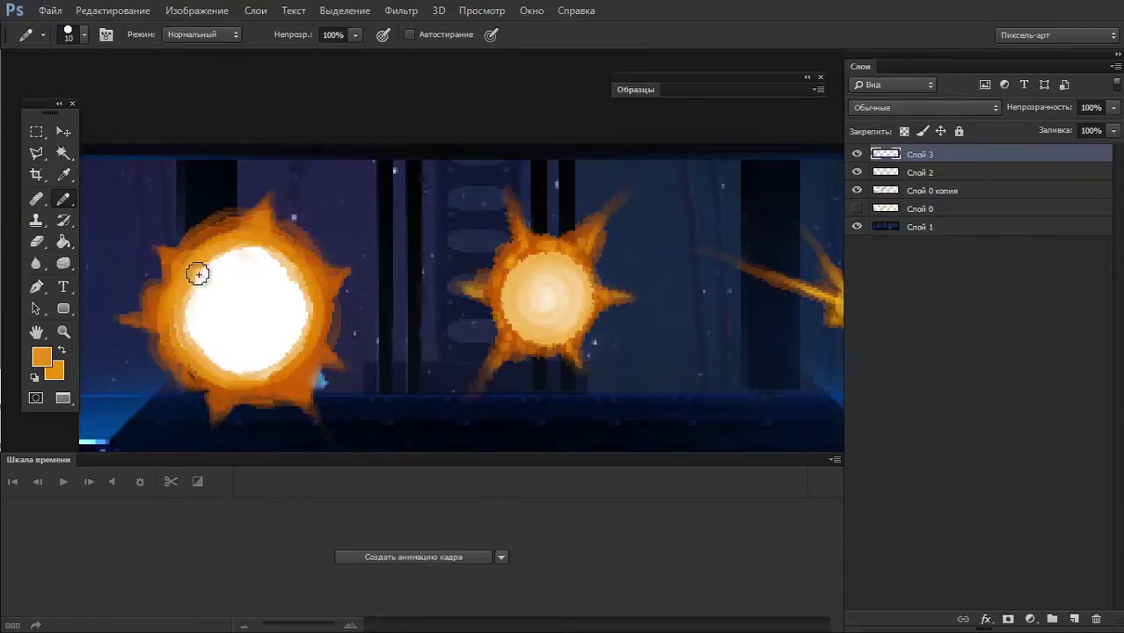
left_click(192, 345, "alt")
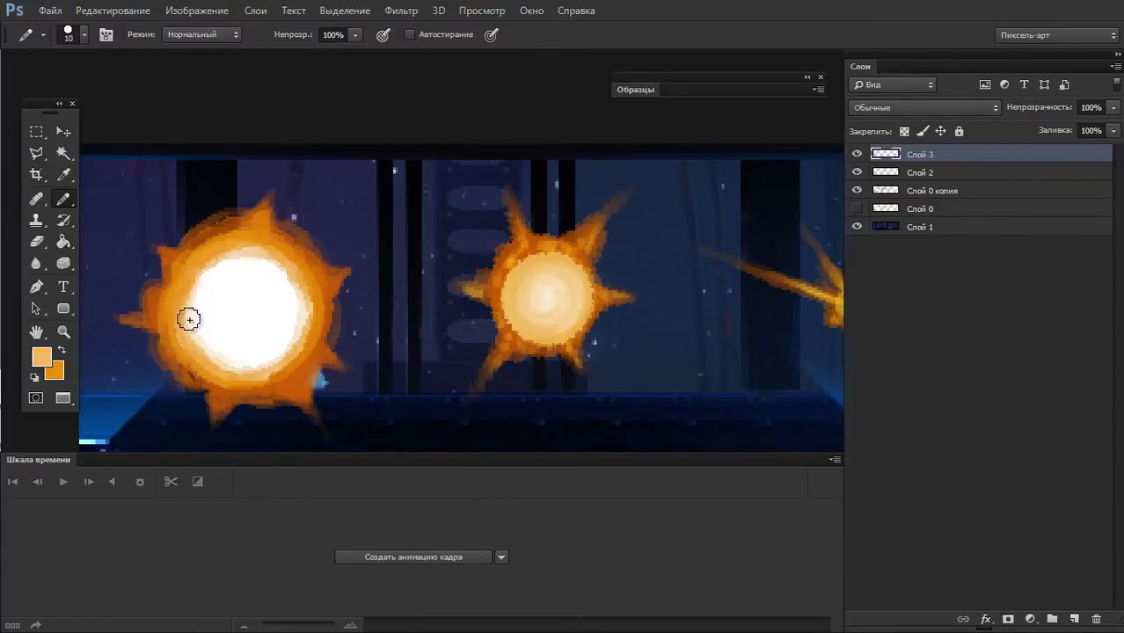
left_click(167, 332, "alt")
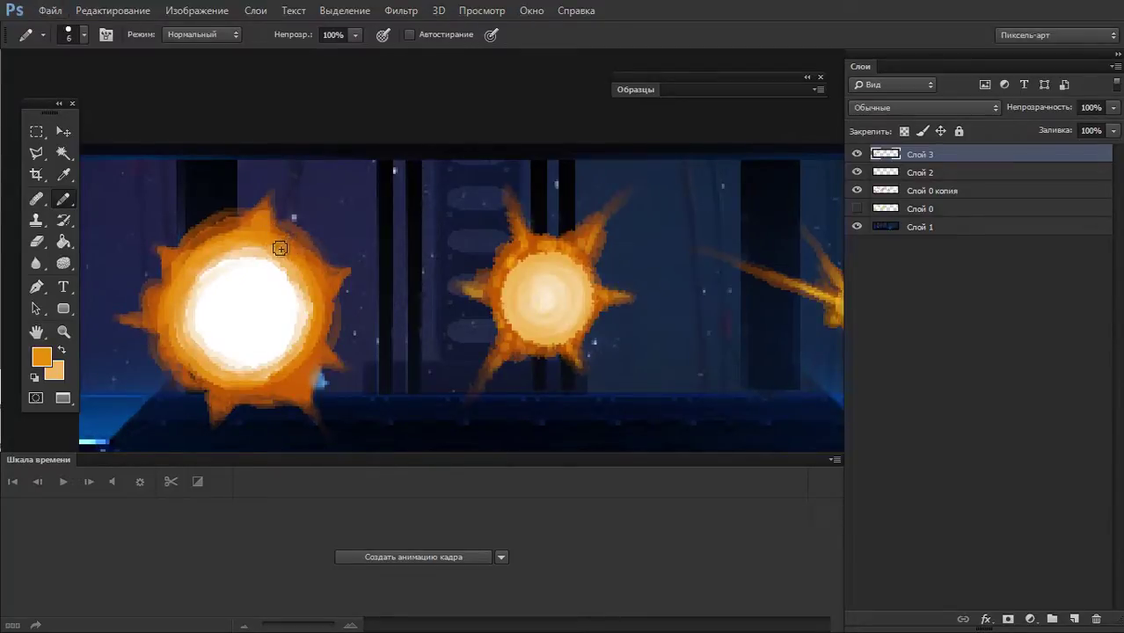
- With a tiny brush, add orange strokes along the lower-right edge, sampling brown and bright oranges
key("bracketleft")
key("bracketleft")
key("bracketleft")
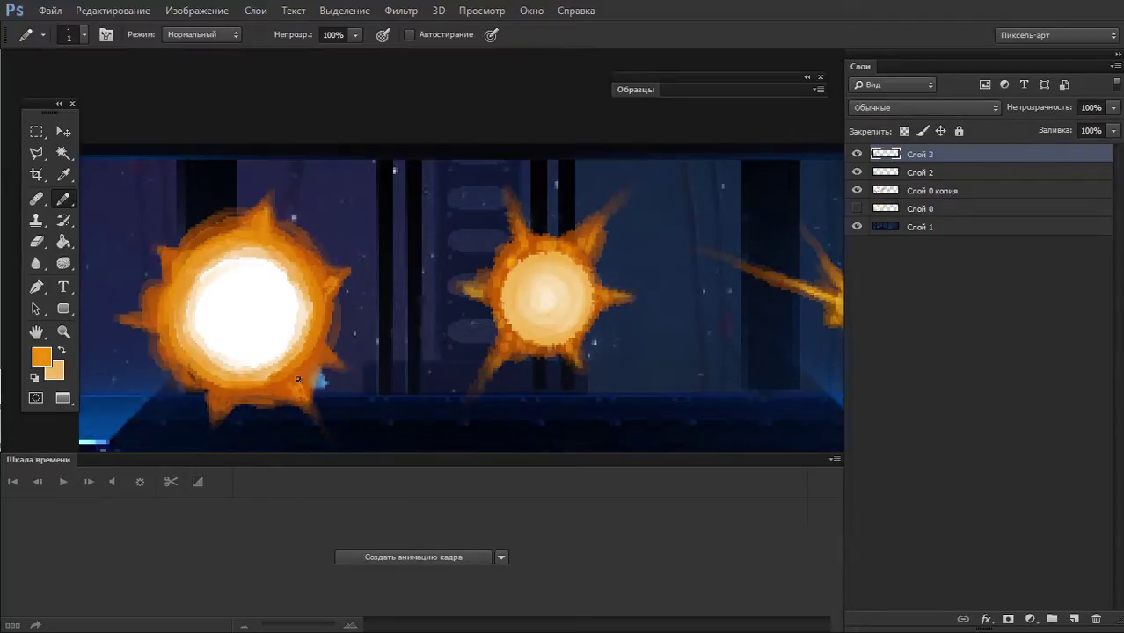
mouse_move(285, 386)
left_mouse_down()
mouse_move(303, 378)
mouse_move(281, 402)
left_mouse_up()
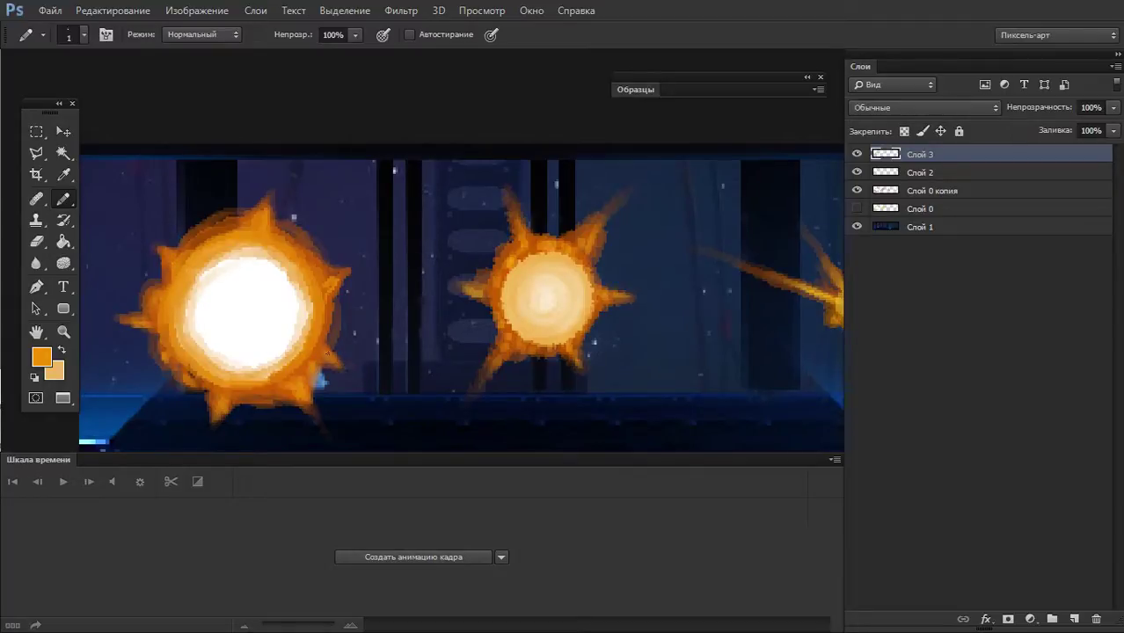
left_click(320, 338, "alt")
left_click(181, 264, "alt")
left_click(305, 403, "alt")
left_click(306, 394, "alt")
left_click(290, 399, "alt")
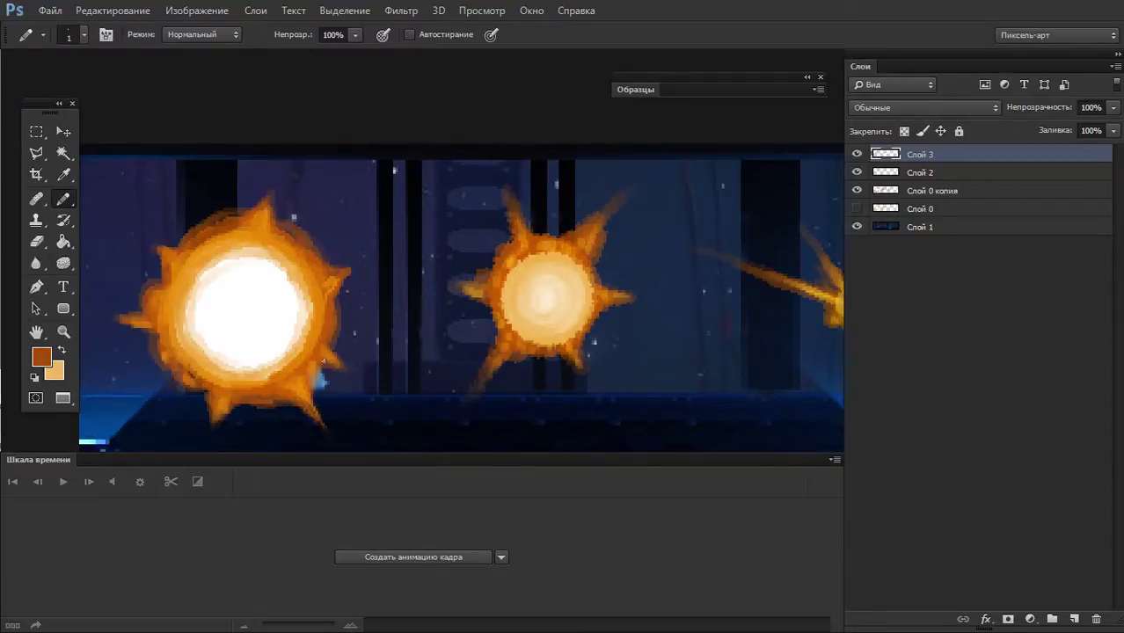
left_click(309, 329, "alt")
left_click(515, 338, "alt")
scroll(377, 289, "down", 2)
scroll(720, 247, "down", 2)
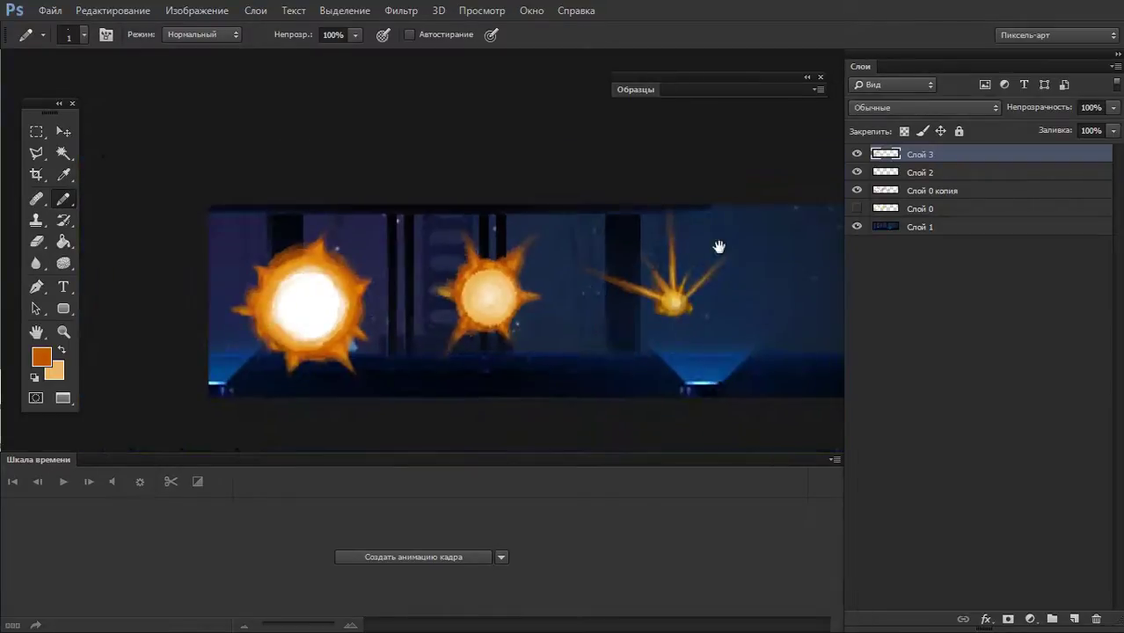
left_click(858, 158)
left_click(859, 158)
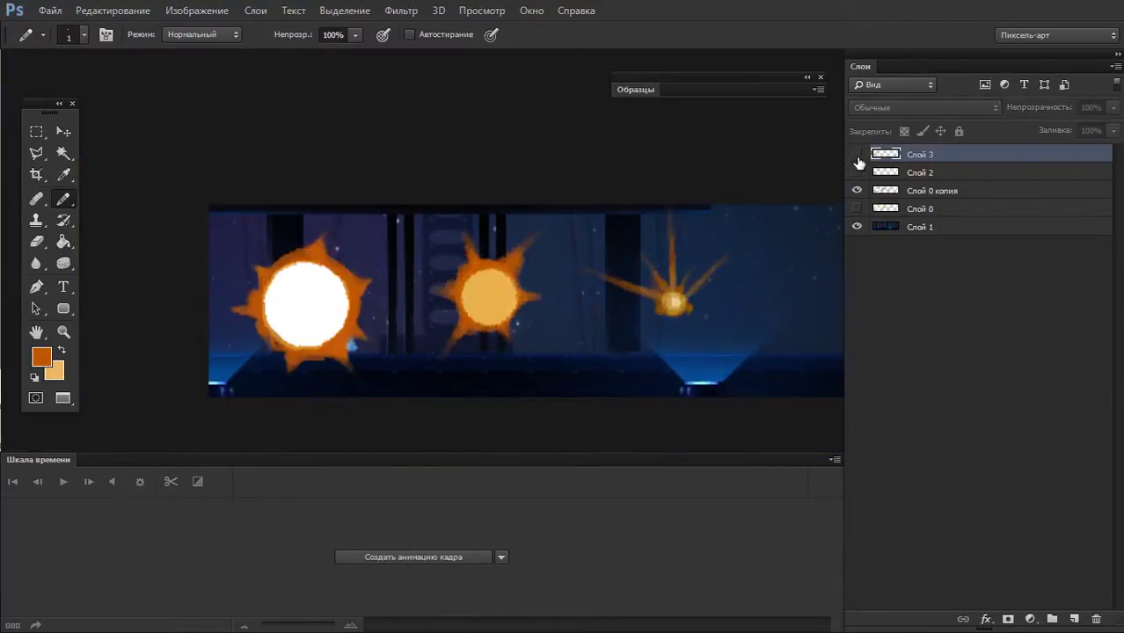
left_click_drag(859, 175, 858, 154)
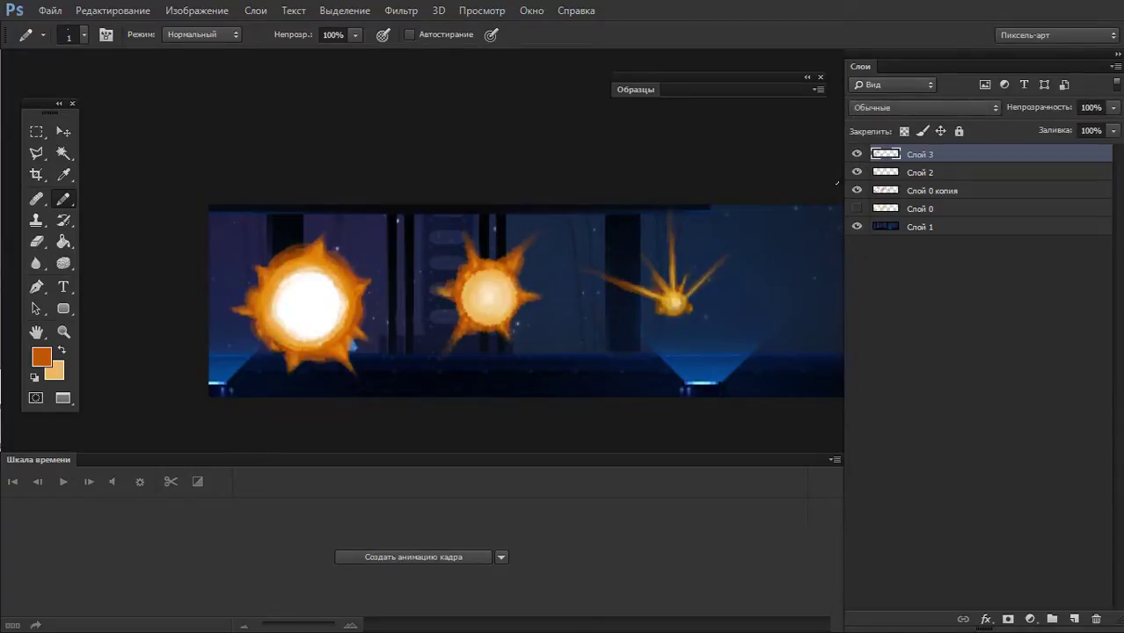
left_click_drag(539, 295, 455, 330)
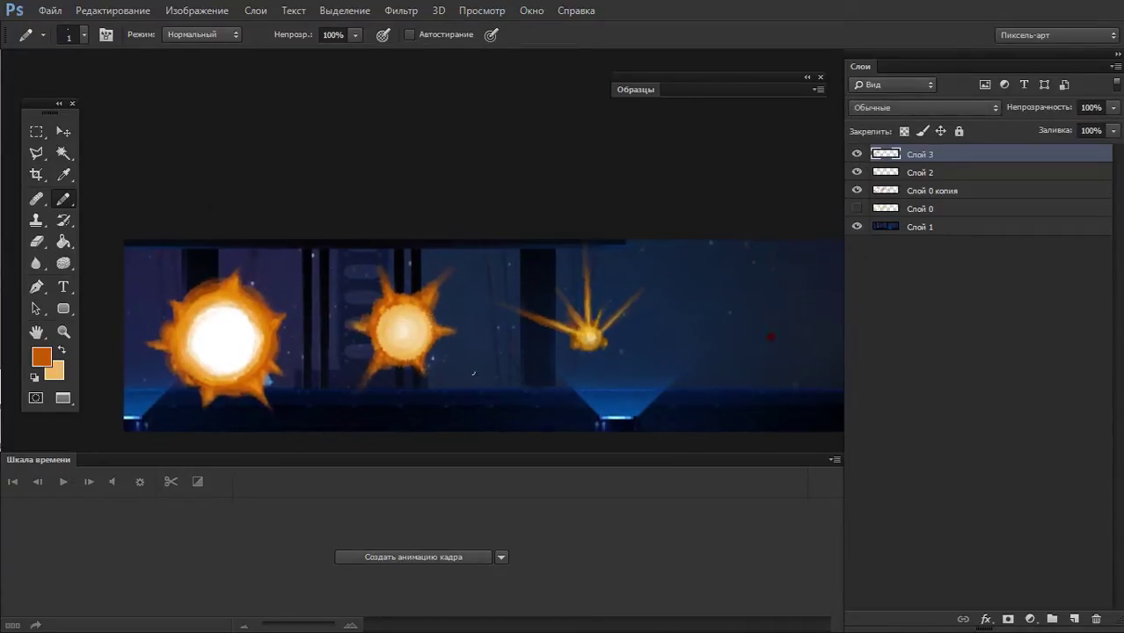
- Hide layer Слой 1 and save the strip as PNG s_explode2_strip4 with default PNG options
left_click(858, 229)
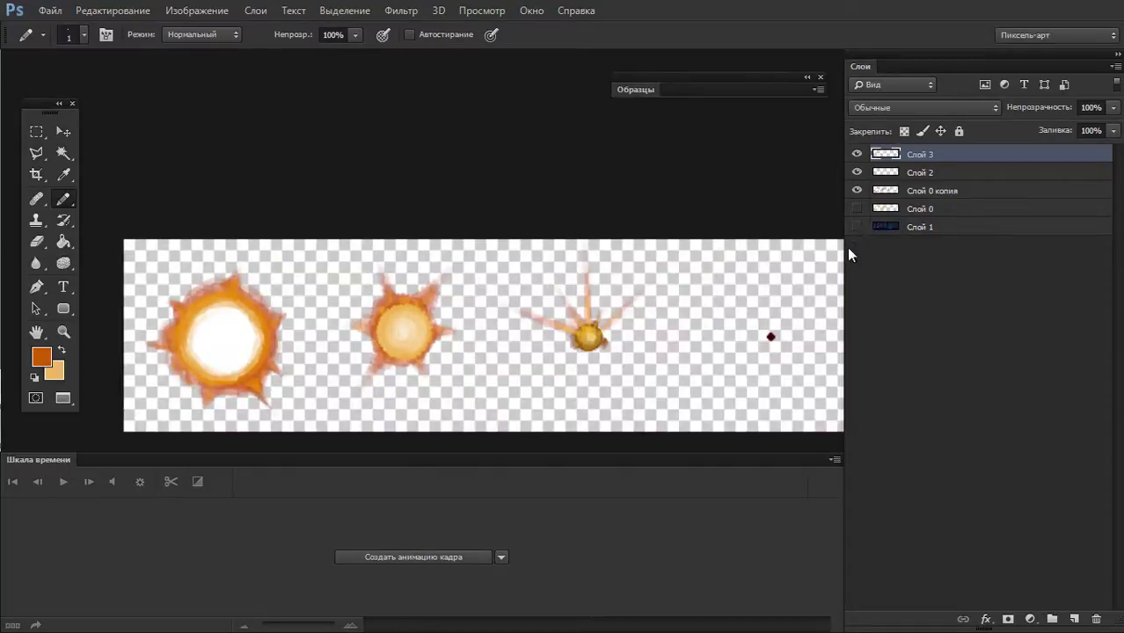
key("ctrl+shift+s")
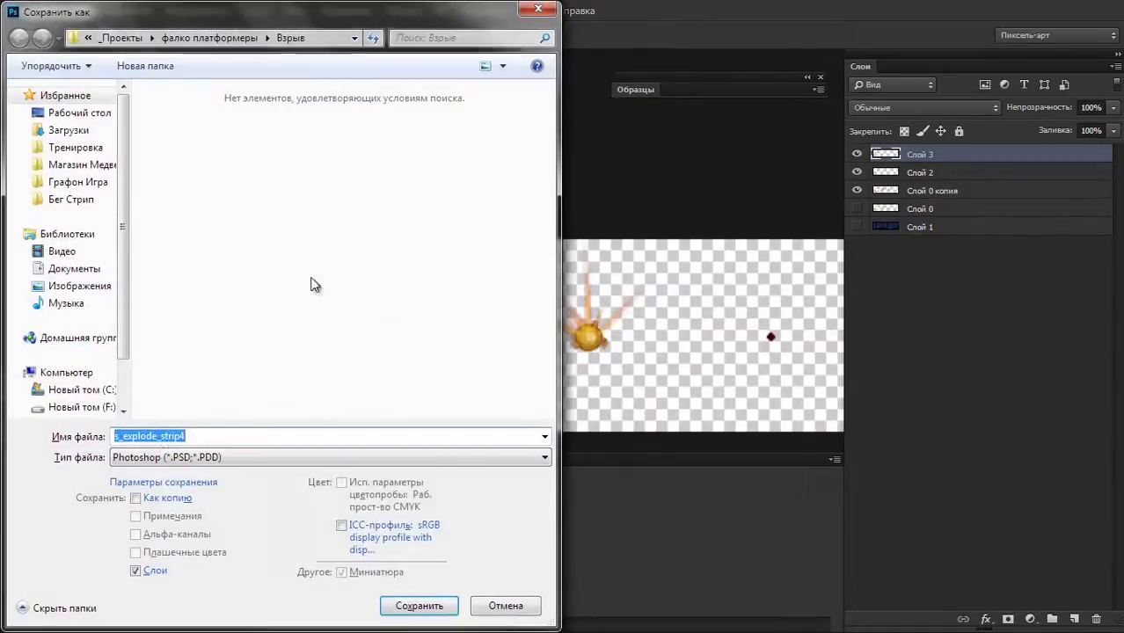
left_click(174, 459)
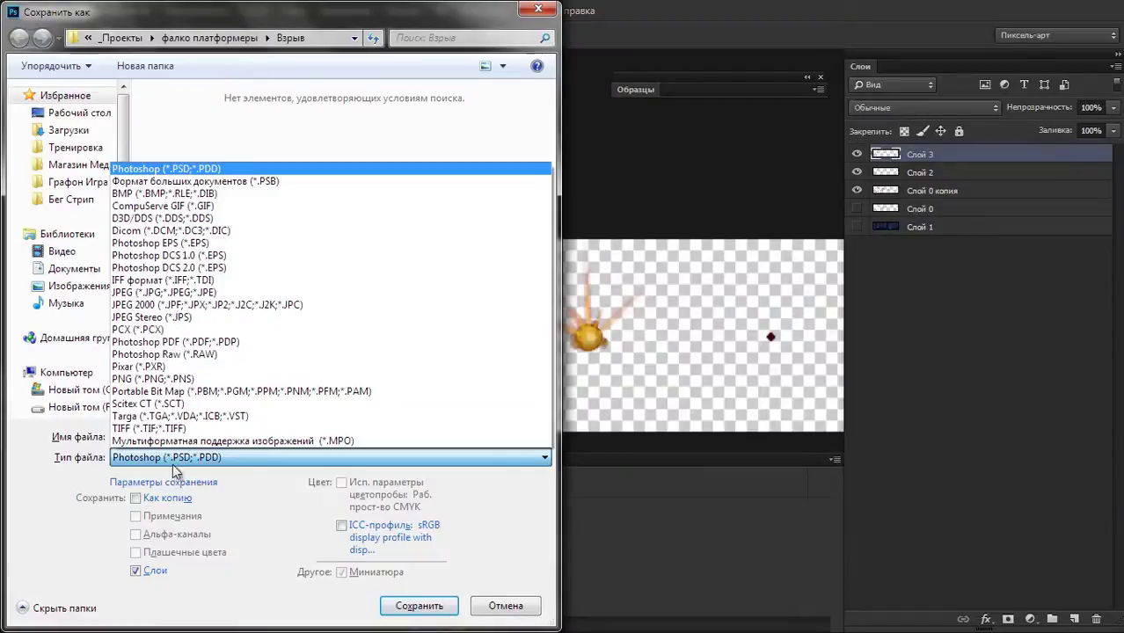
left_click(264, 379)
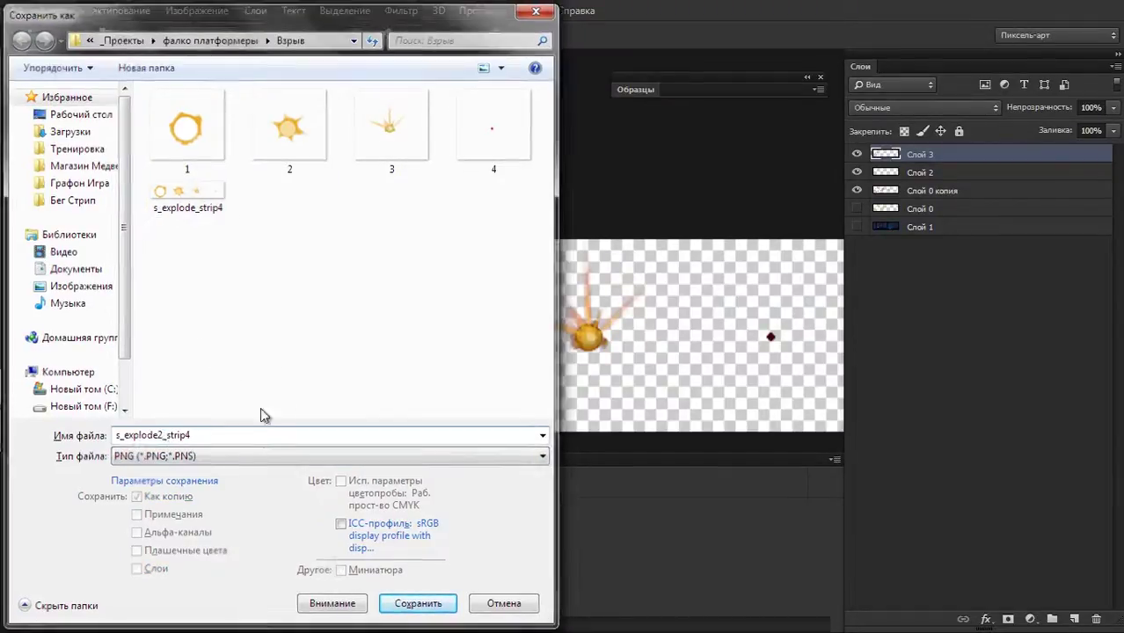
key("Return")
left_click(362, 170)
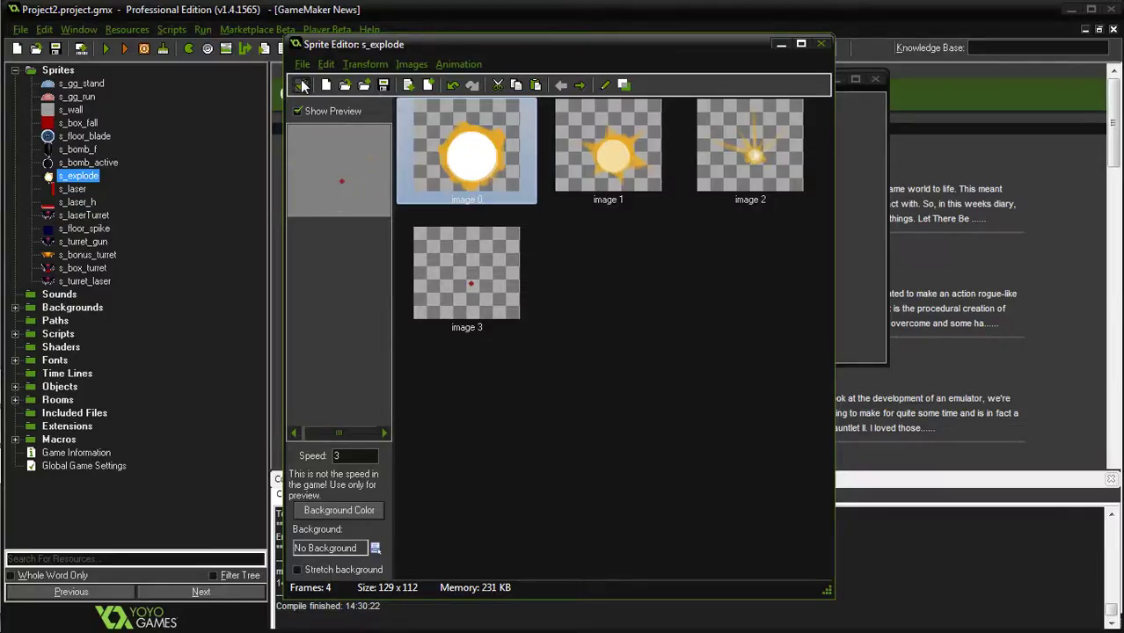
- Load the s_explode2_strip4 image into the s_explode sprite
left_click(301, 84)
left_click(367, 135)
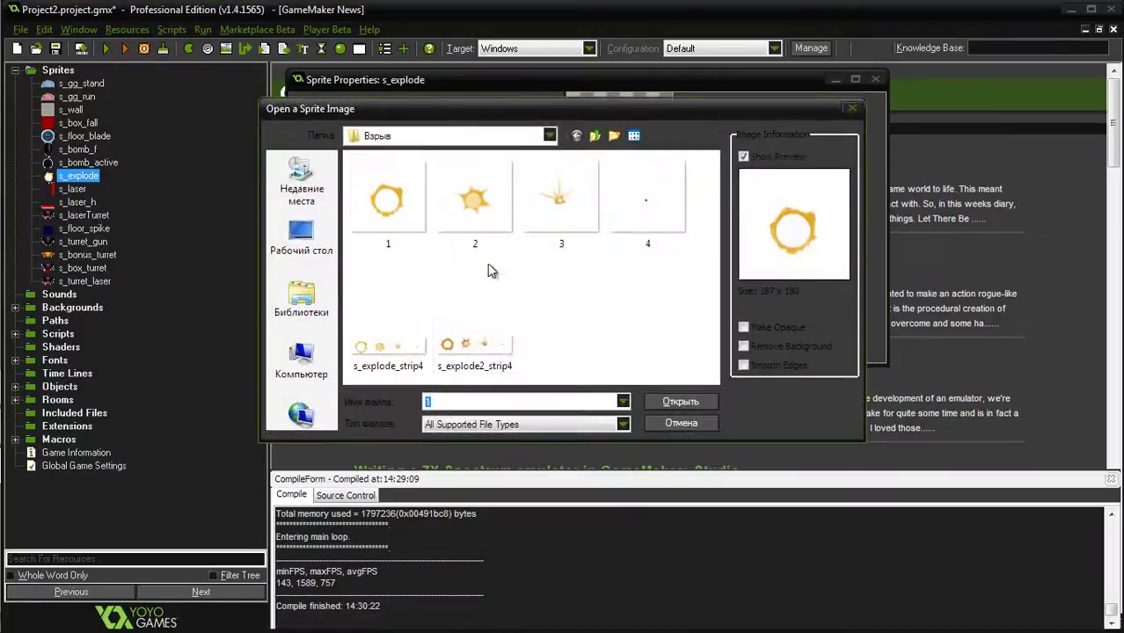
left_click(482, 343)
double_click(481, 343)
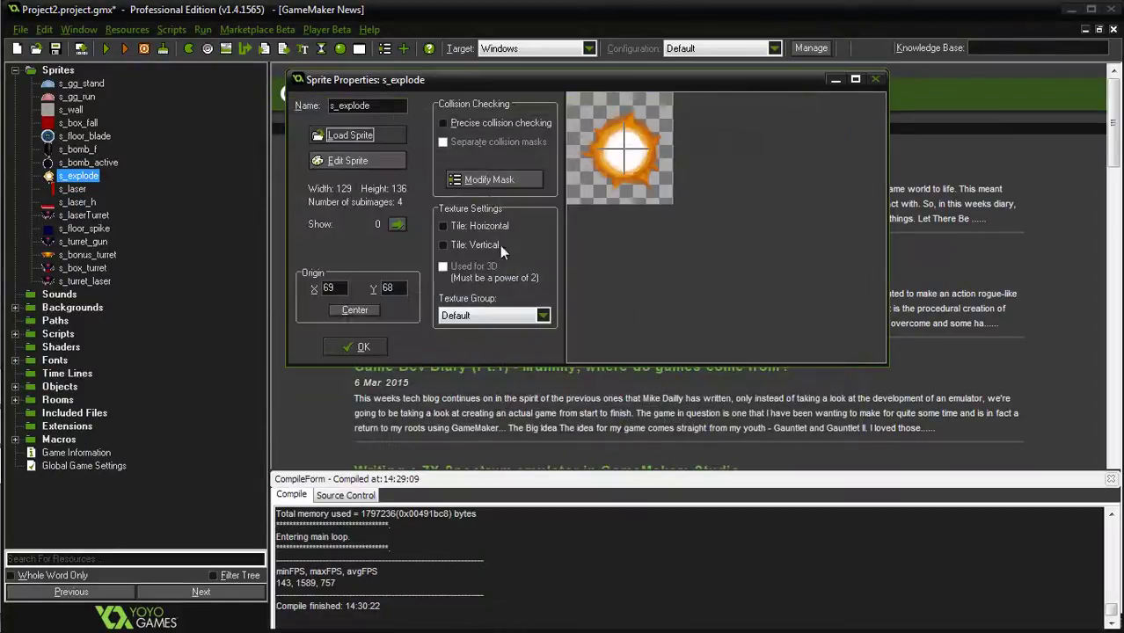
- Review the four frames in the sprite editor, save, and confirm the Sprite Properties
left_click(370, 160)
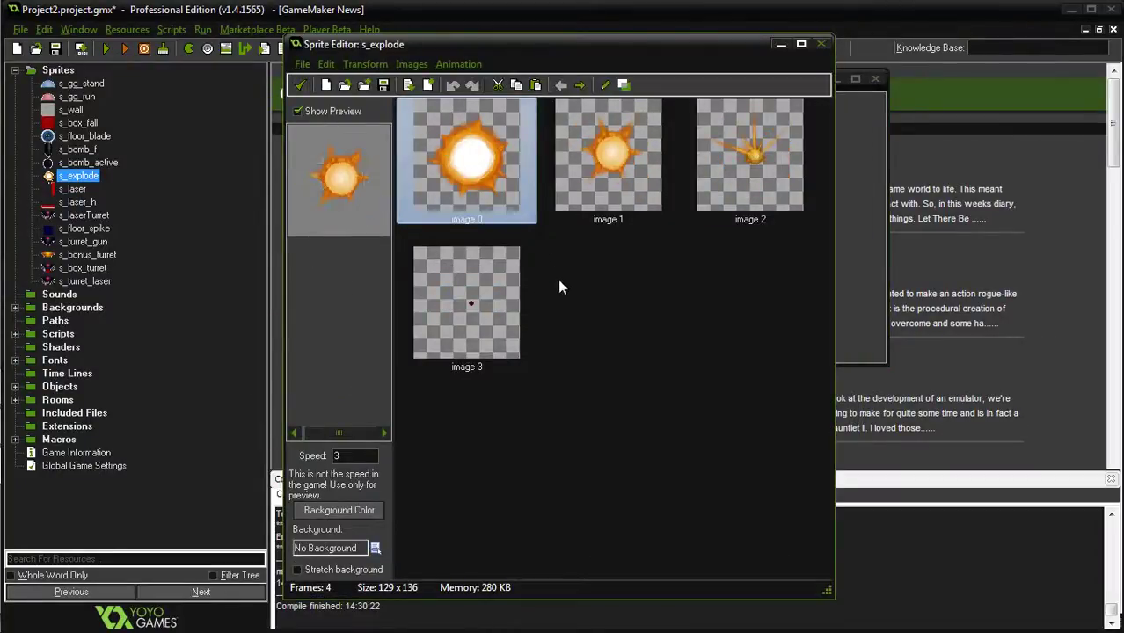
left_click(301, 85)
left_click(350, 136)
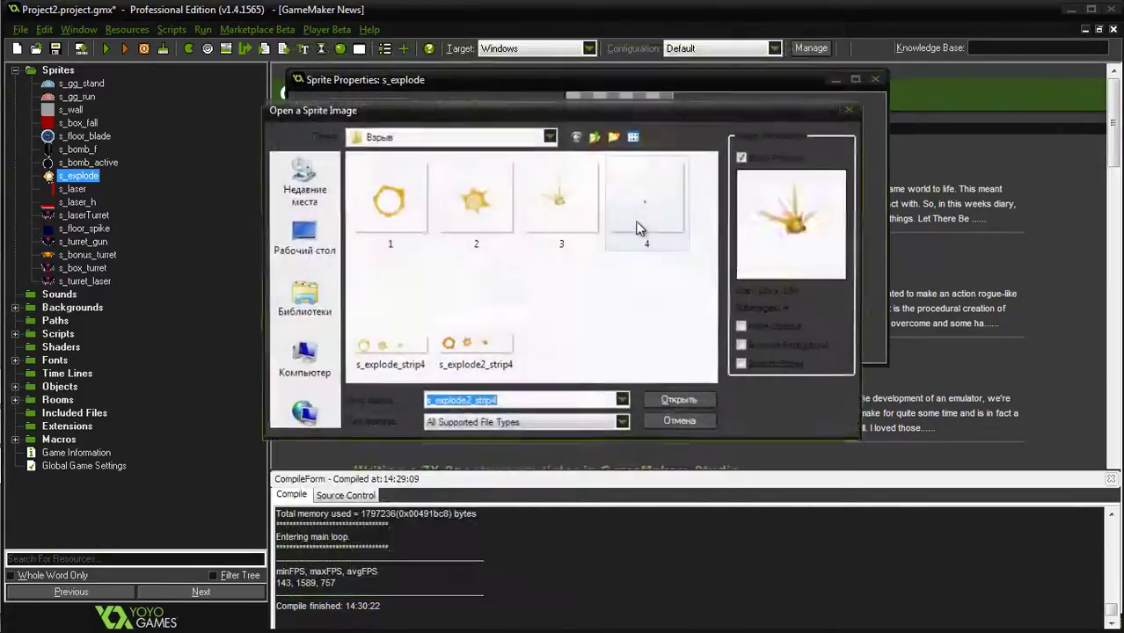
left_click(666, 424)
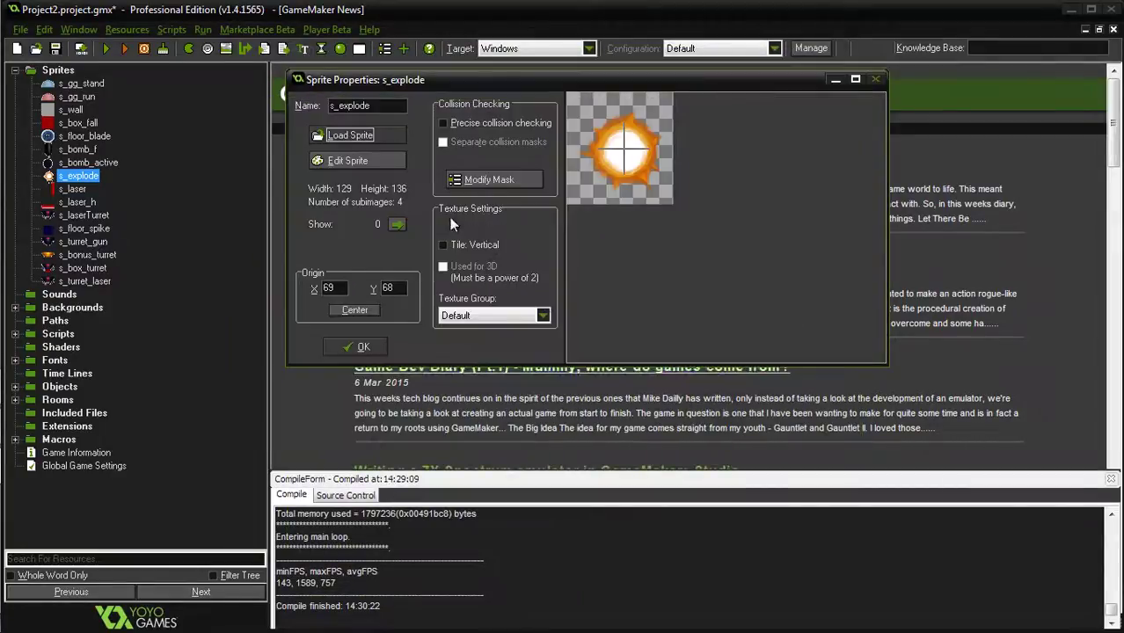
left_click(363, 345)
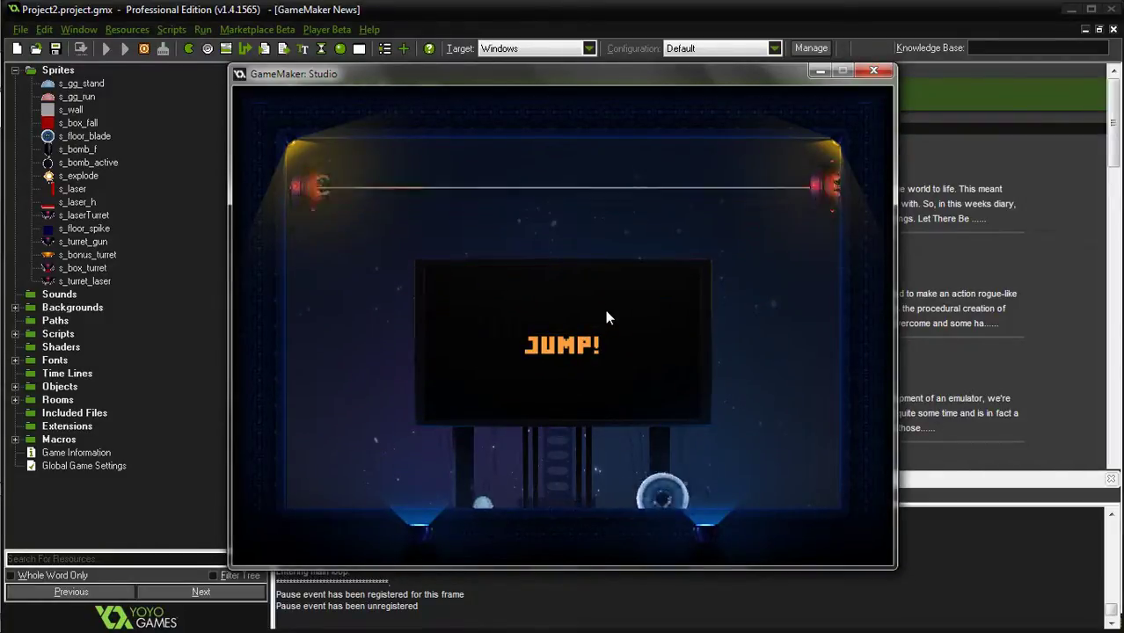
- Jump the player onto the central pillar and run back and forth along the floor, dodging the laser
key("space")
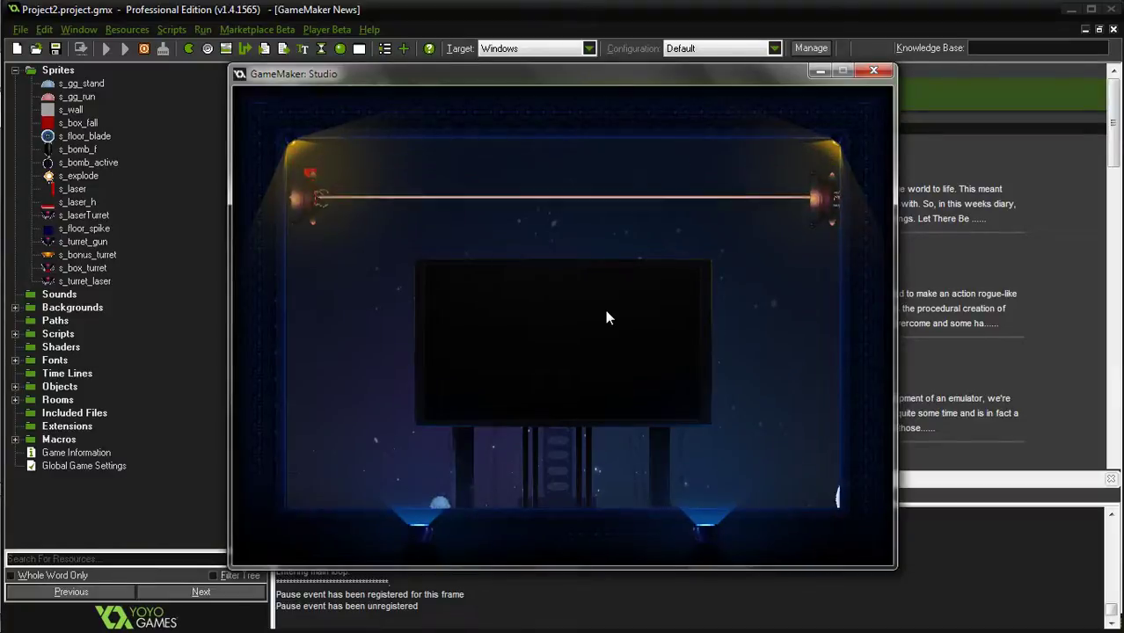
key("Right")
key("Left")
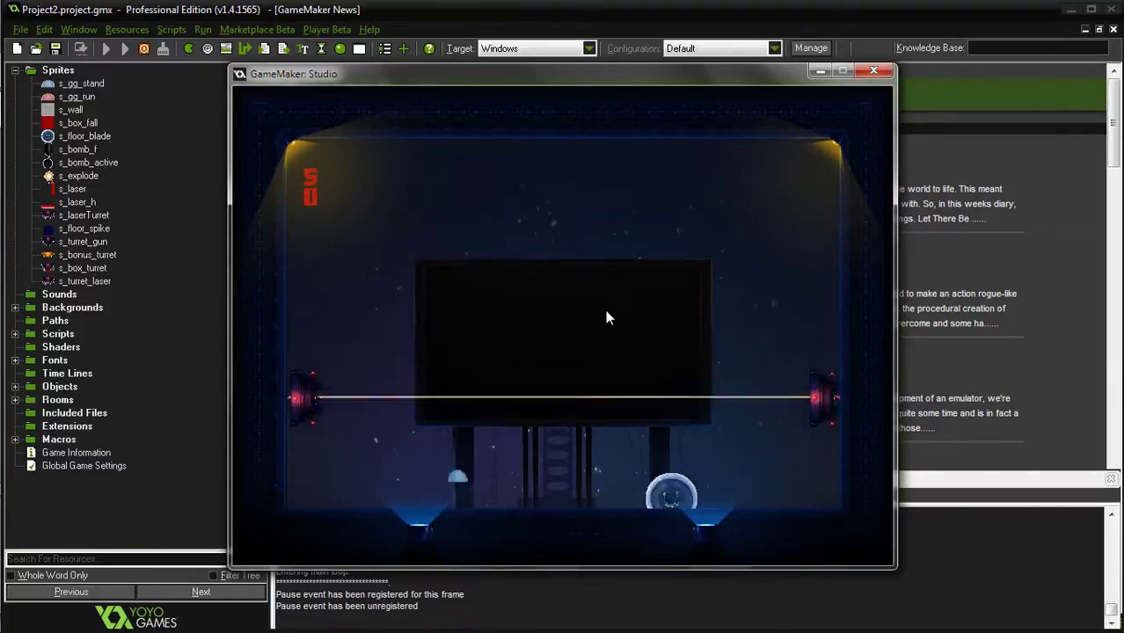
key("Right")
key("Left")
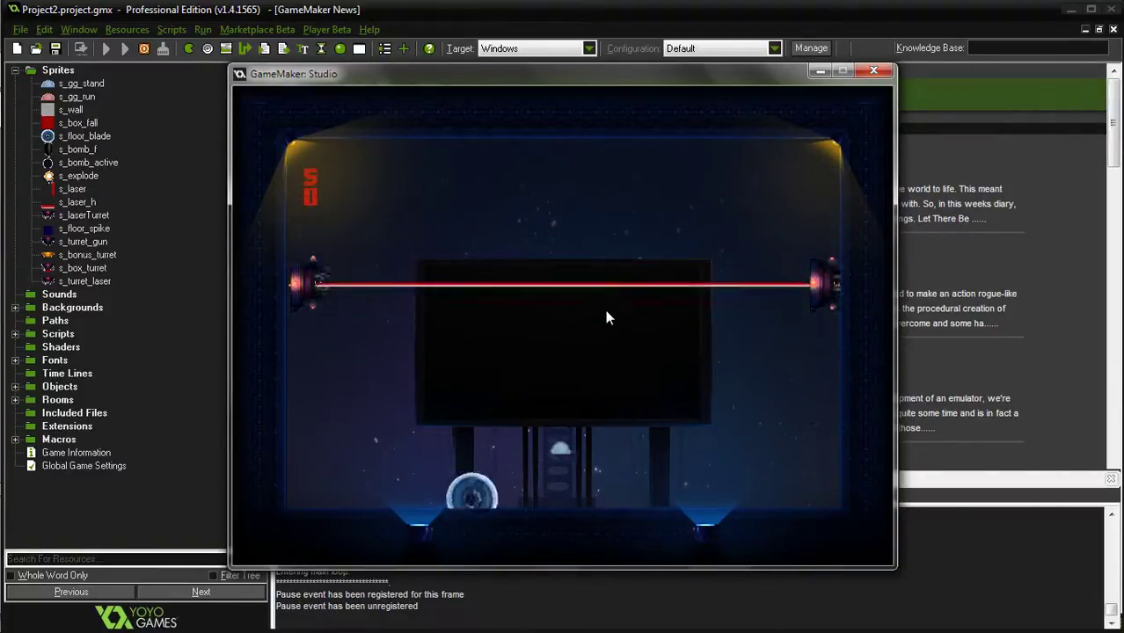
key("space")
key("Left")
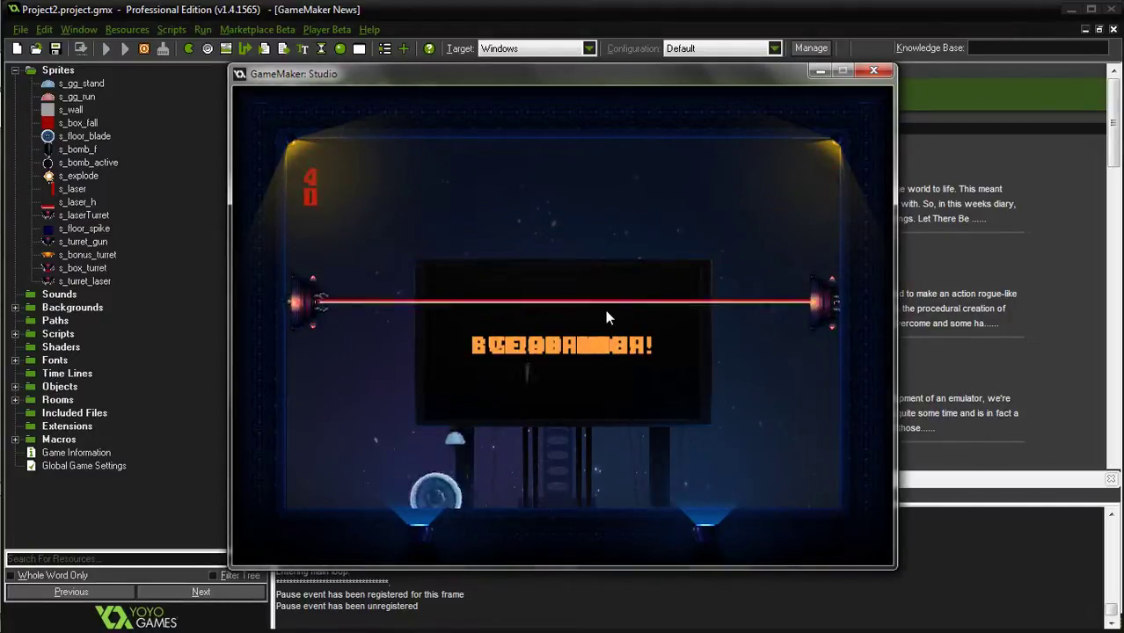
key("Right")
key("space")
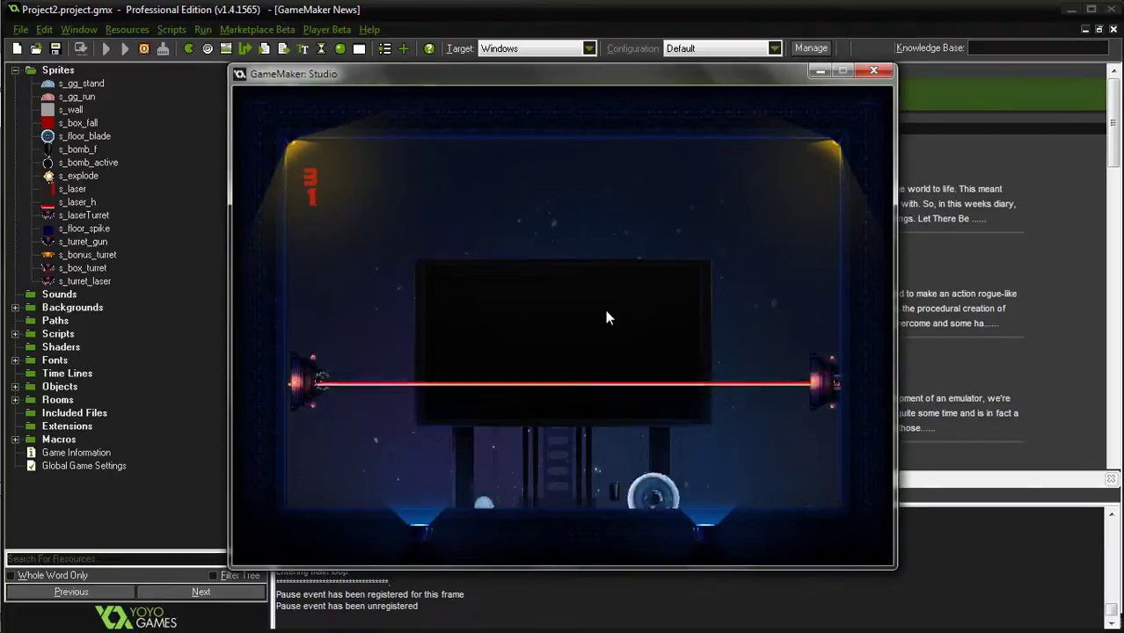
key("Left")
key("Right")
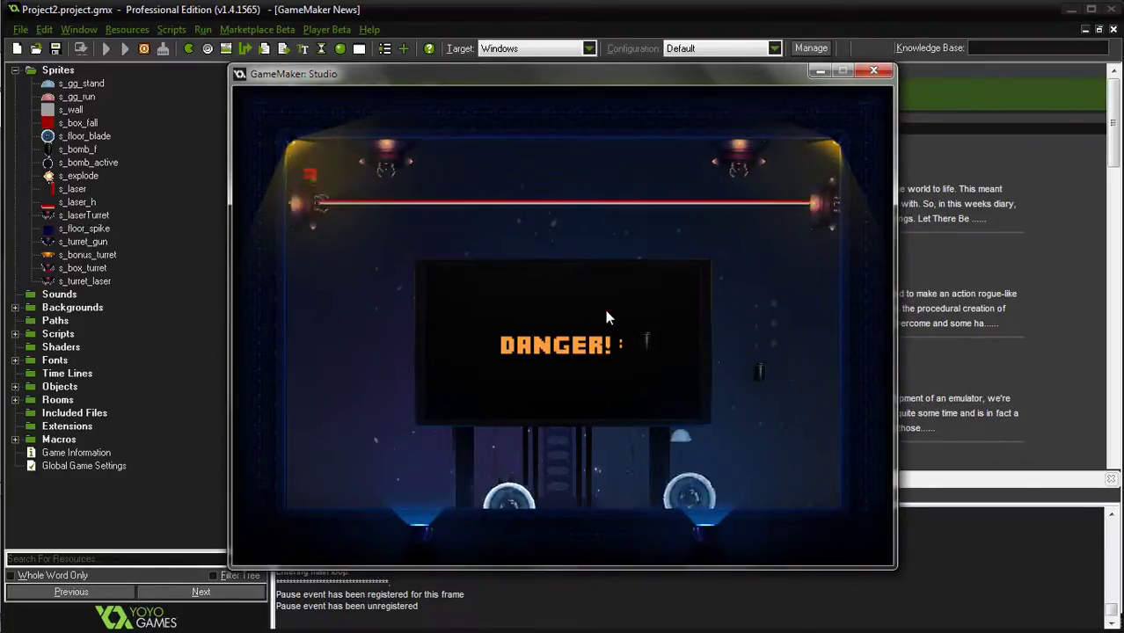
key("Left")
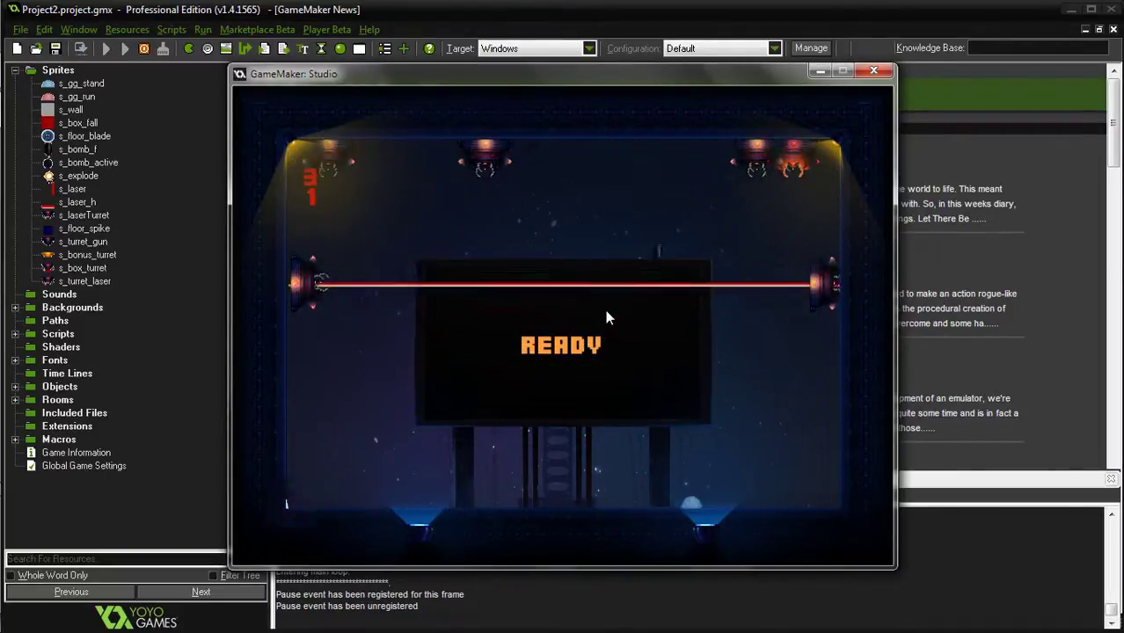
key("Left")
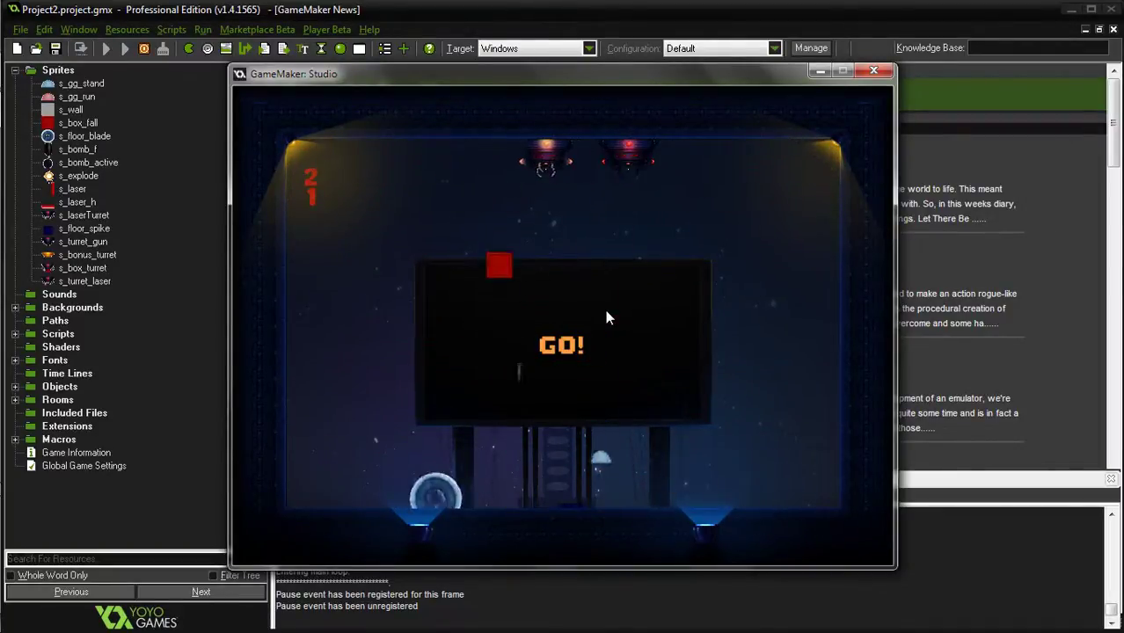
- Steer the player past the falling boxes and onto the platform top to finish the level
key("Up")
key("Right")
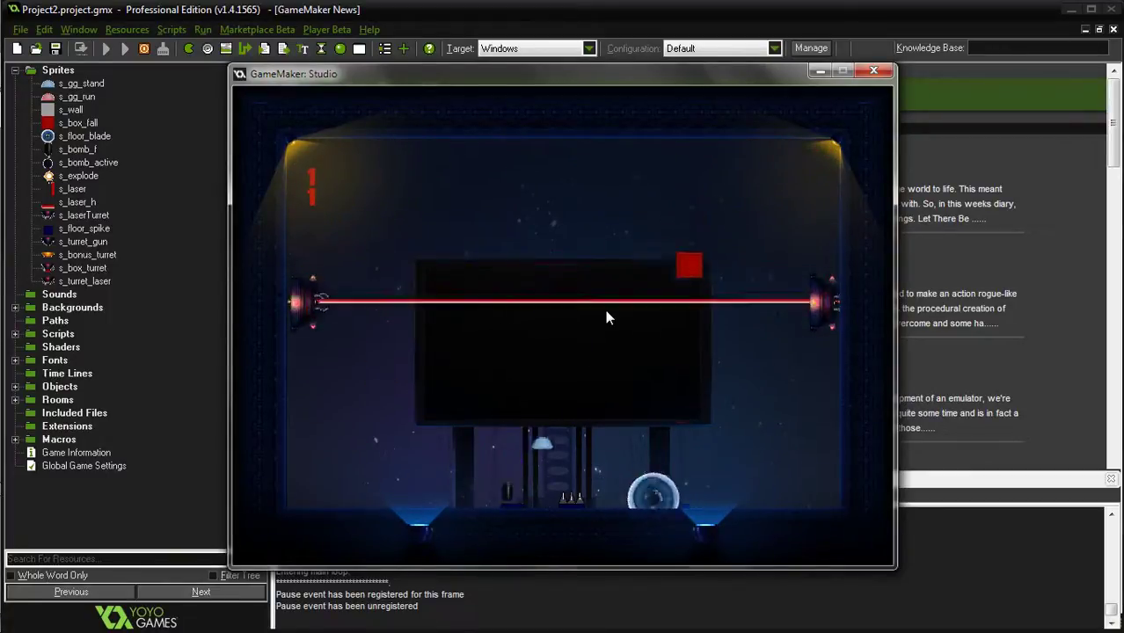
key("Left")
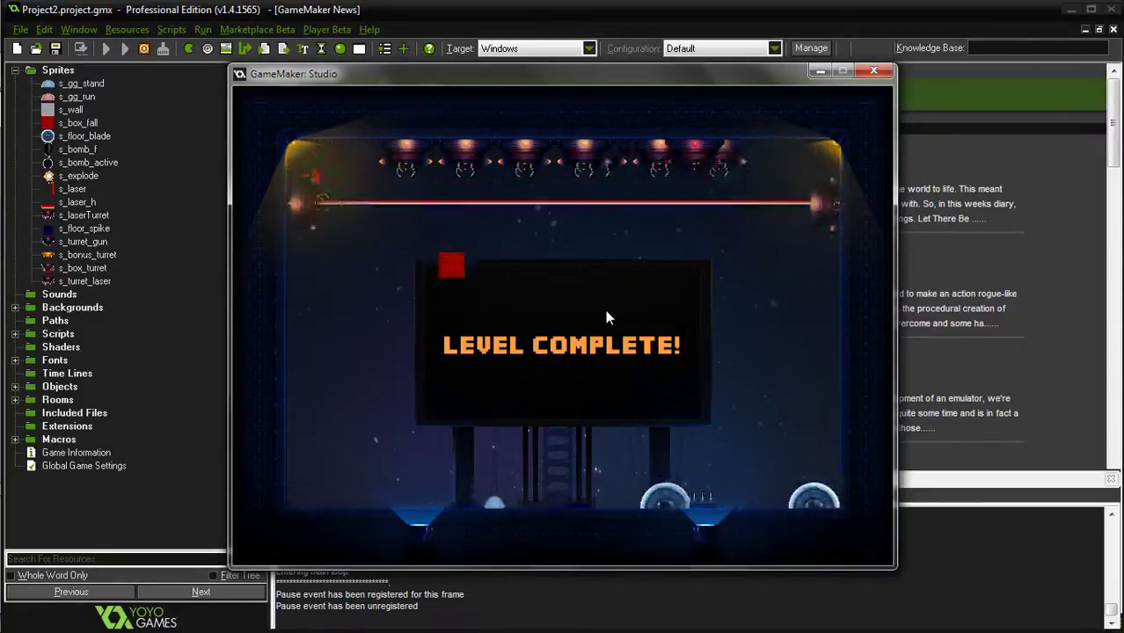
key("Left")
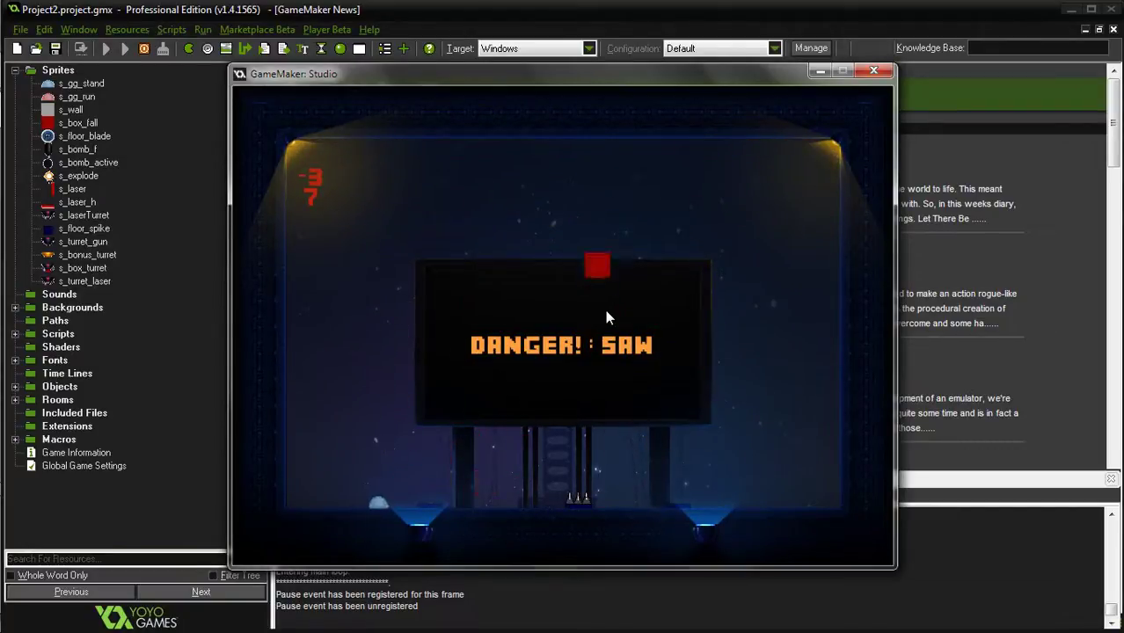
key("Right")
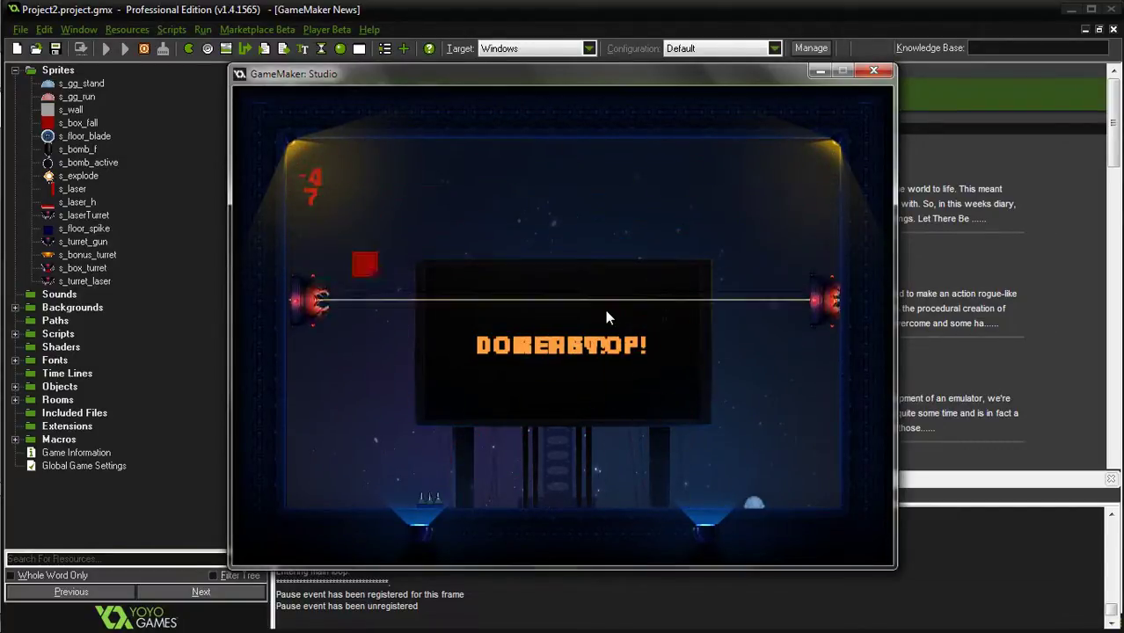
key("Left")
key("Right")
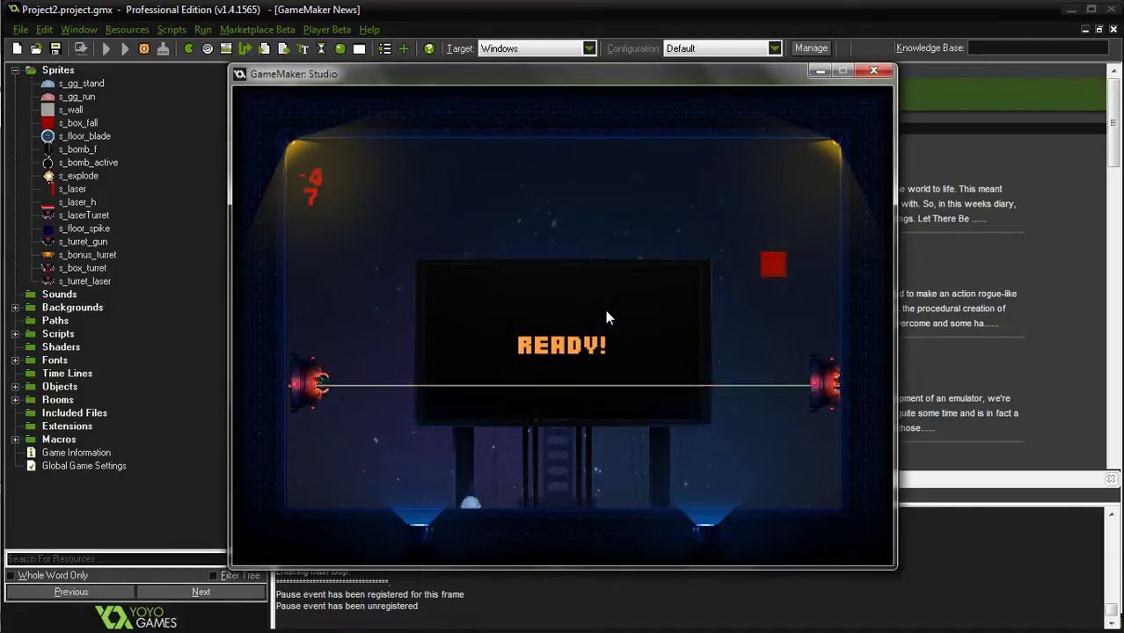
key("Left")
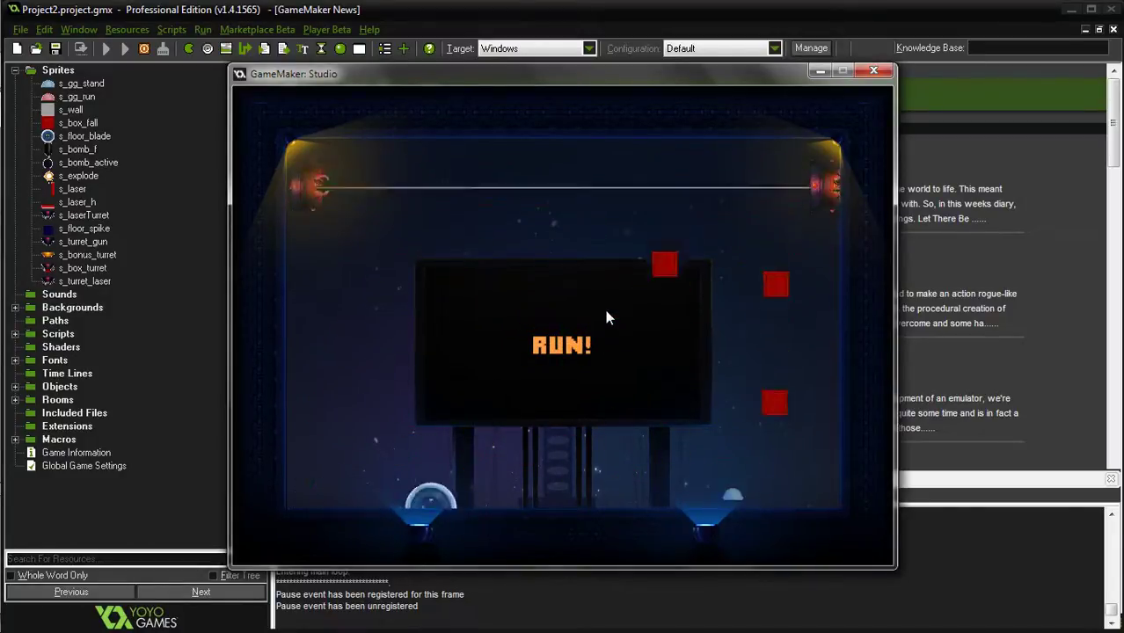
key("Right")
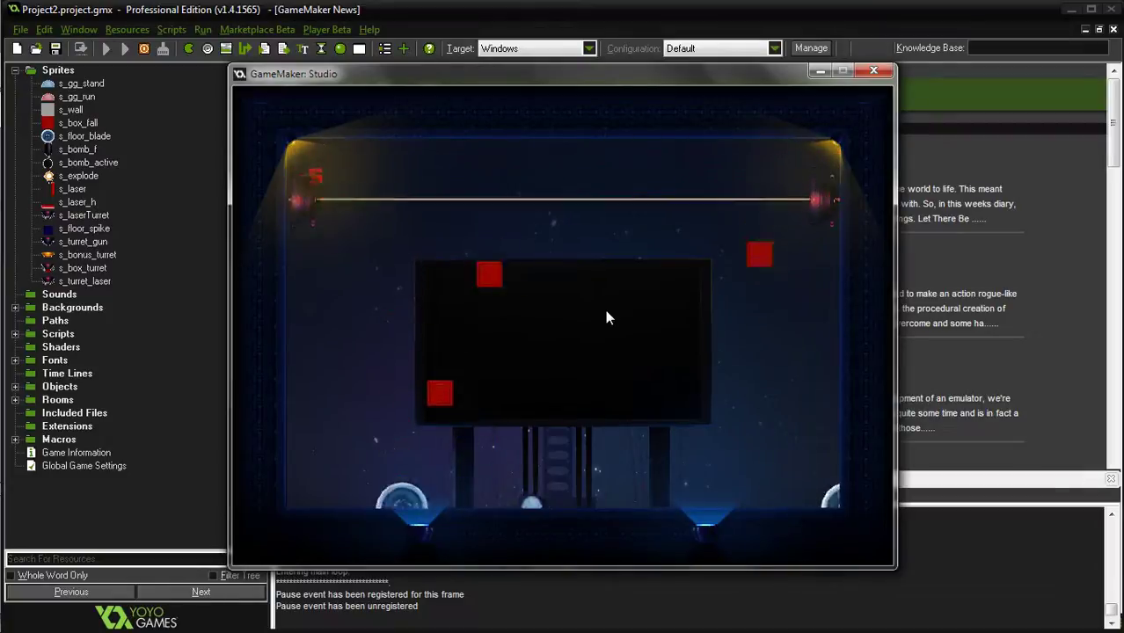
key("Left")
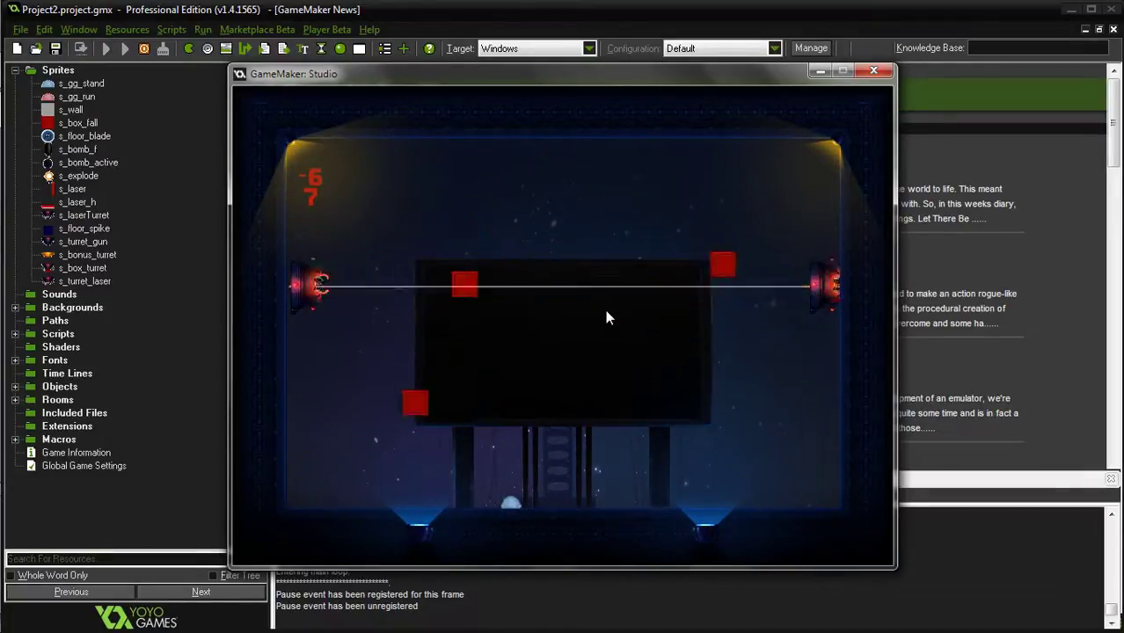
key("Right")
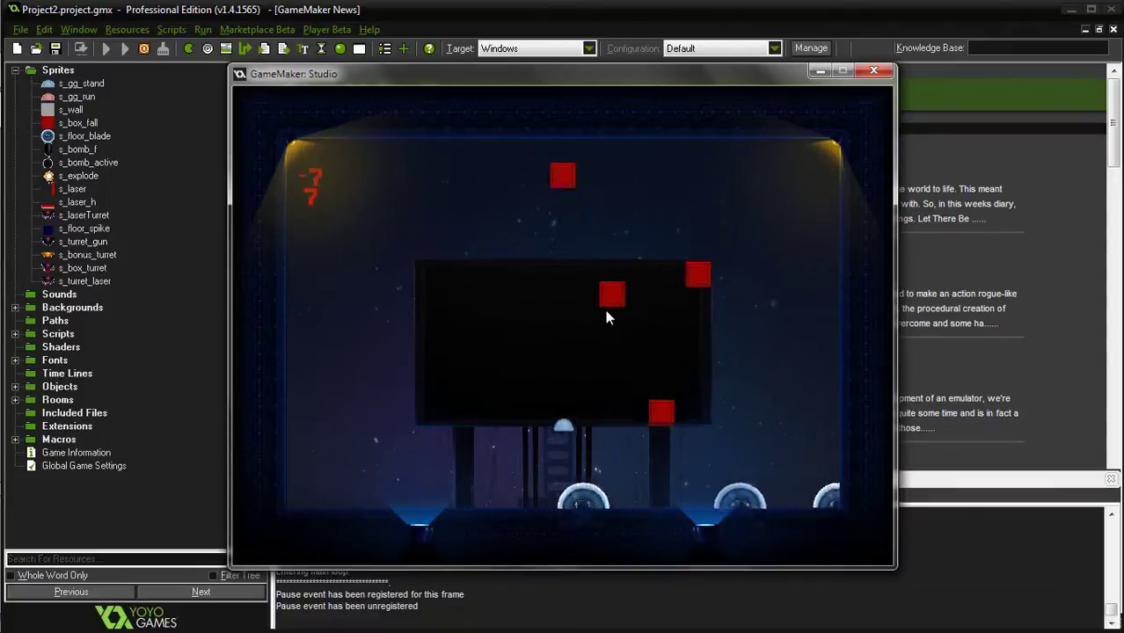
key("Left")
key("Up")
key("Right")
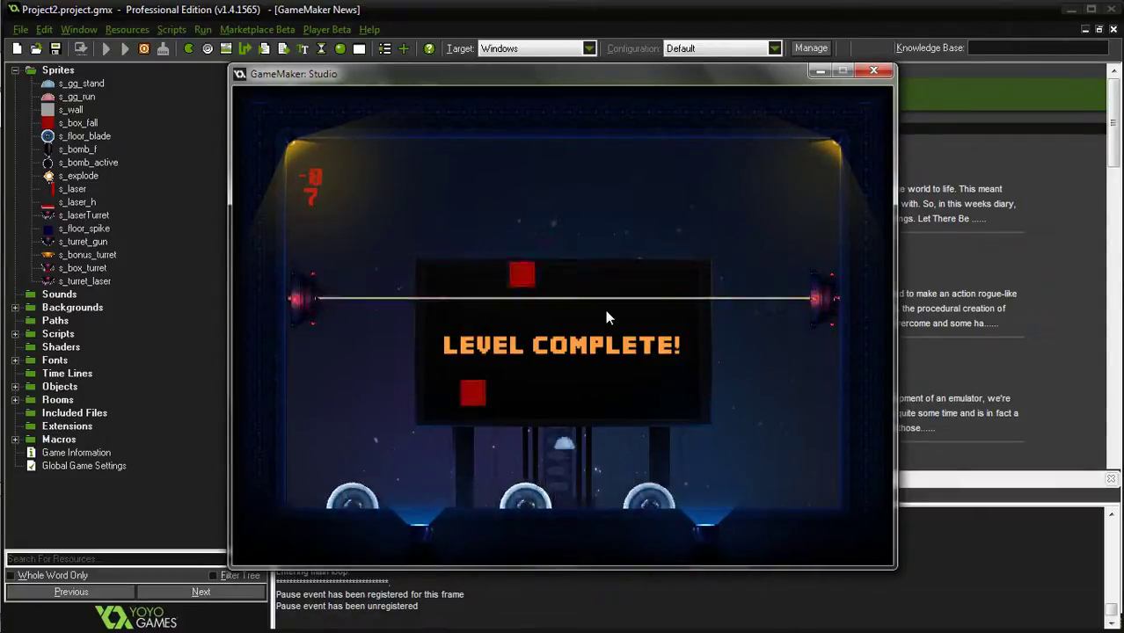
key("Right")
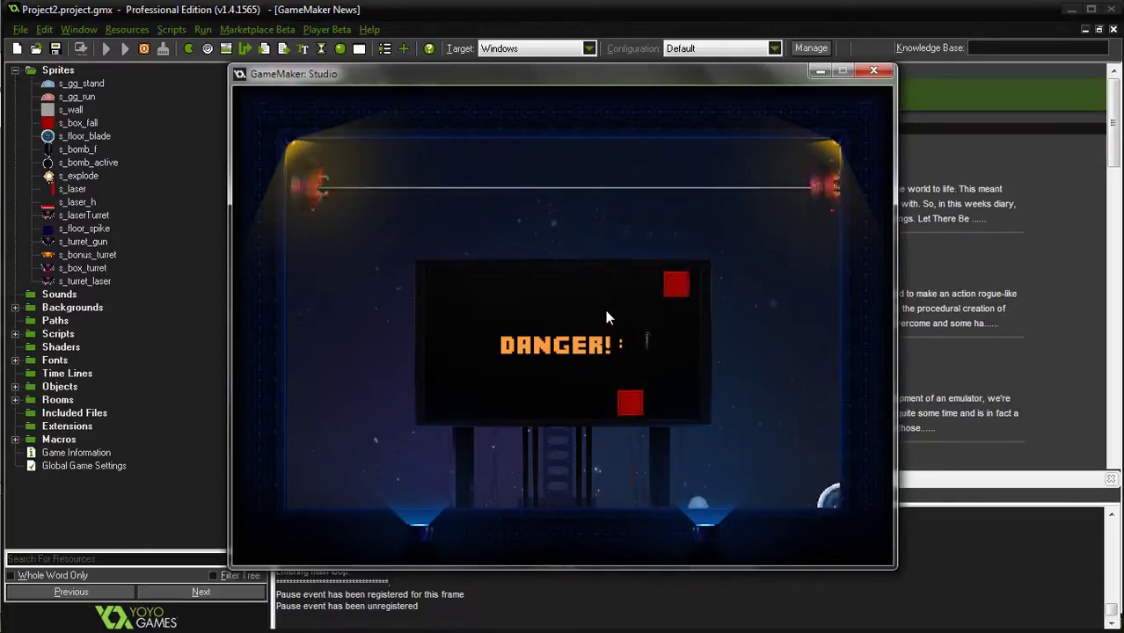
- Dodge hazards in the DANGER! round, then close the game and return to Photoshop's explosion strip
key("Right")
key("Left")
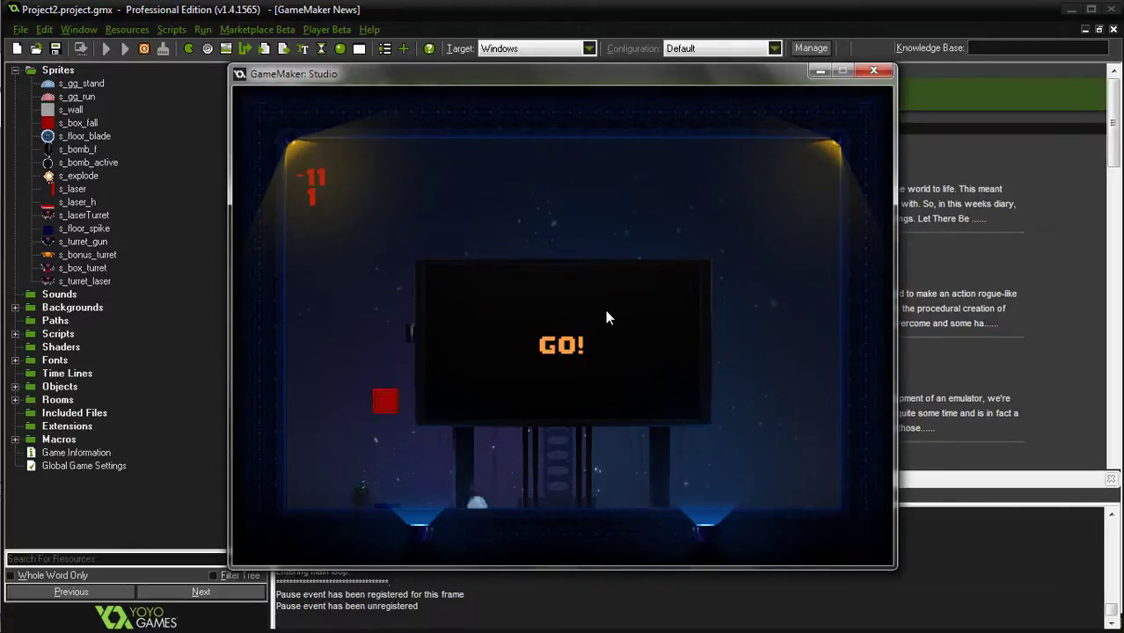
key("Left")
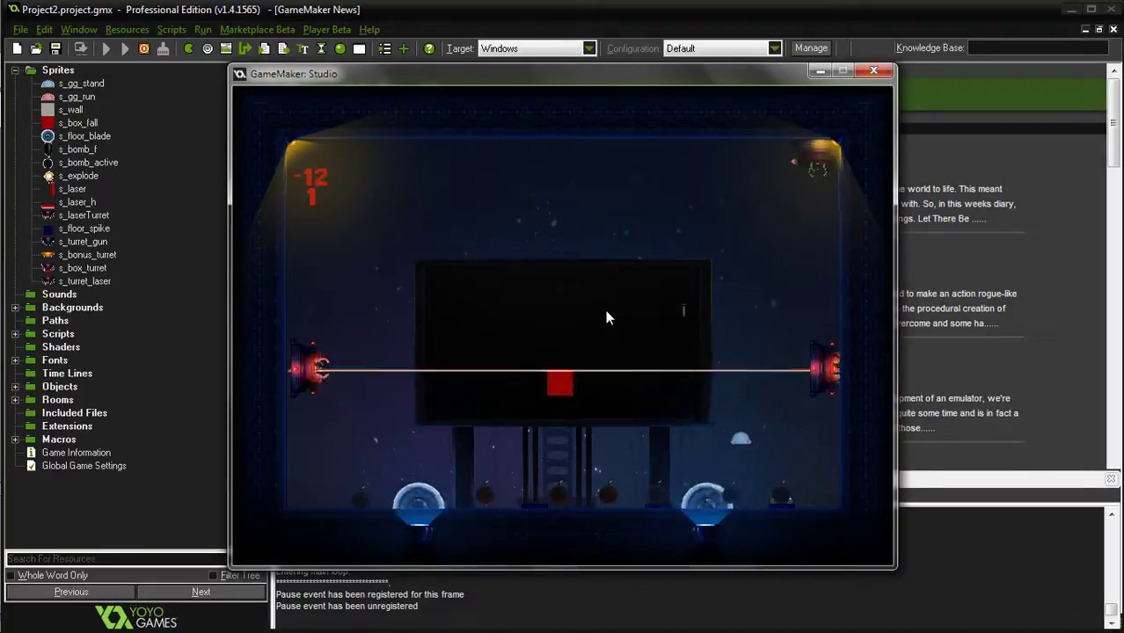
key("Left")
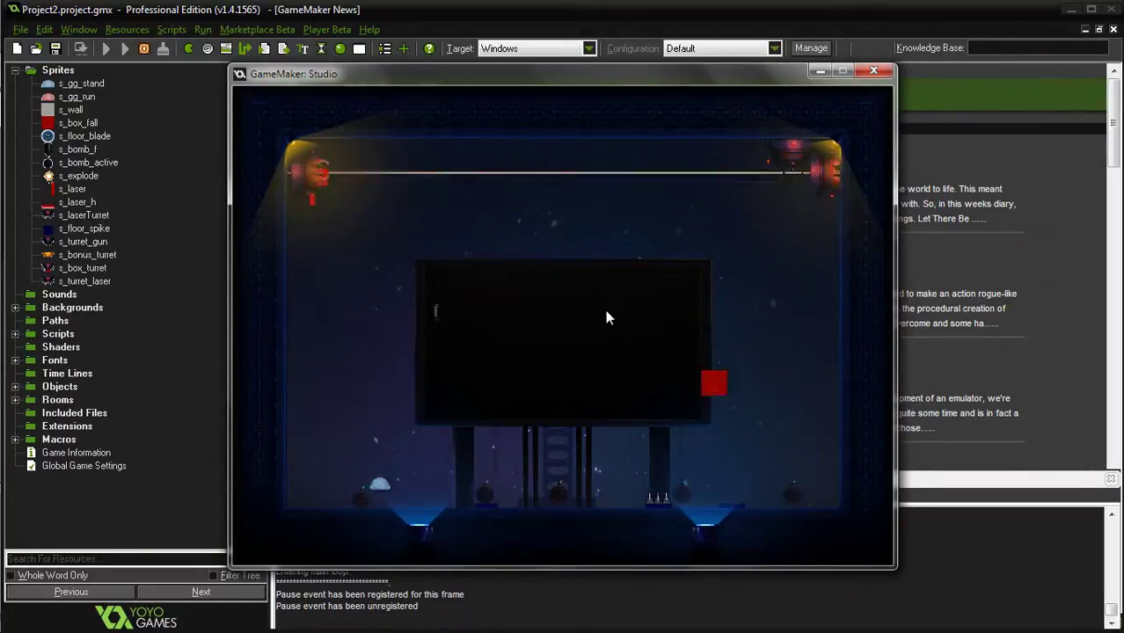
key("Left")
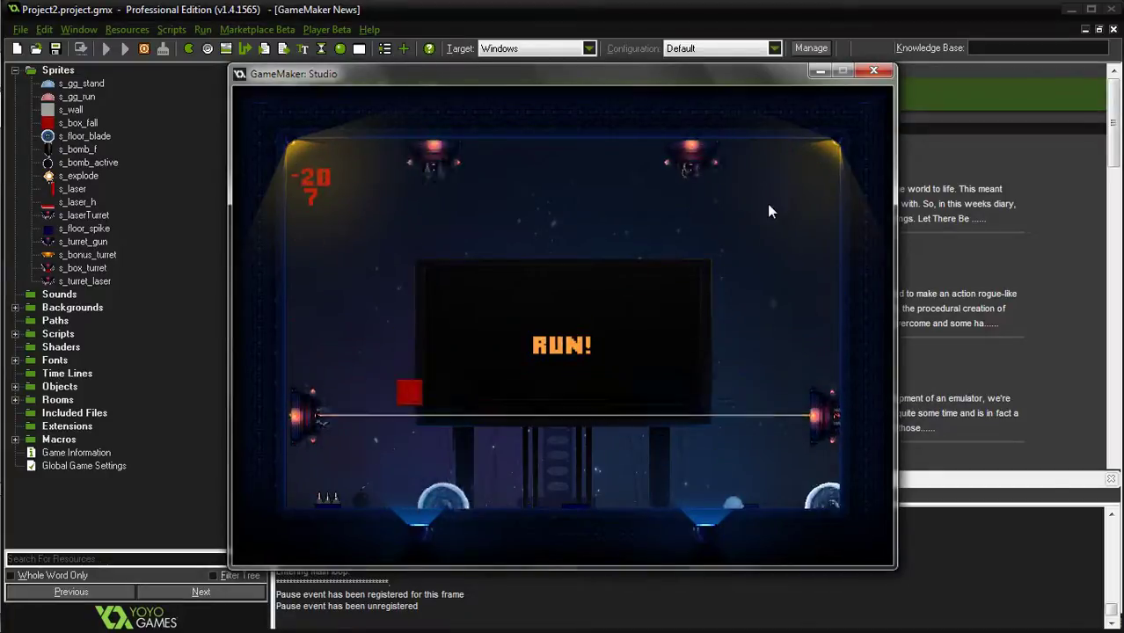
left_click(873, 71)
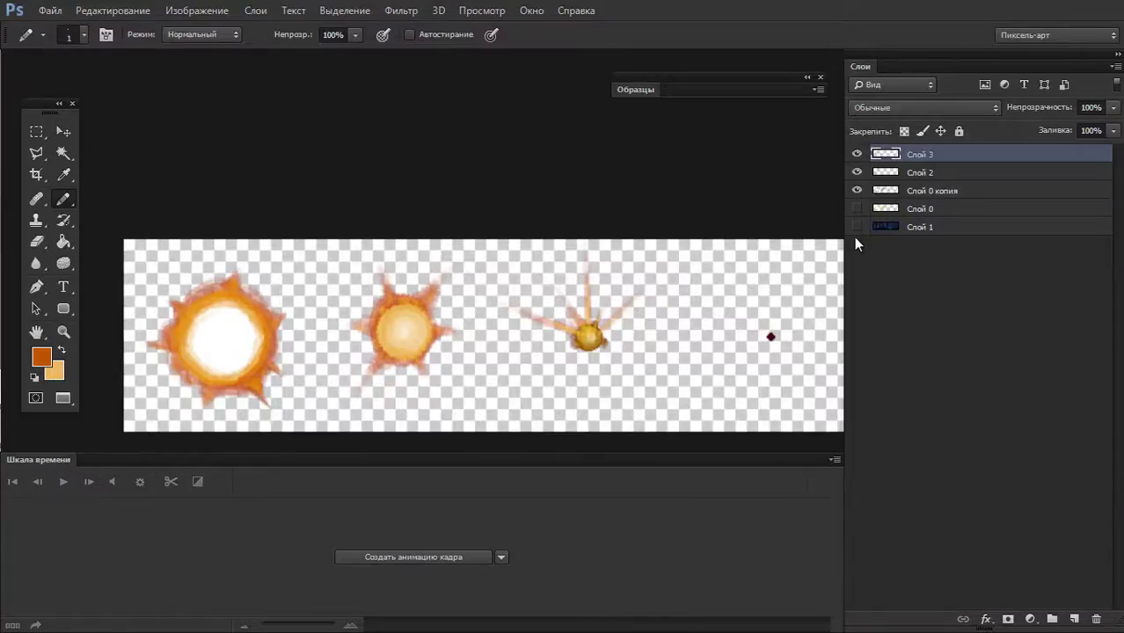
left_click(855, 237)
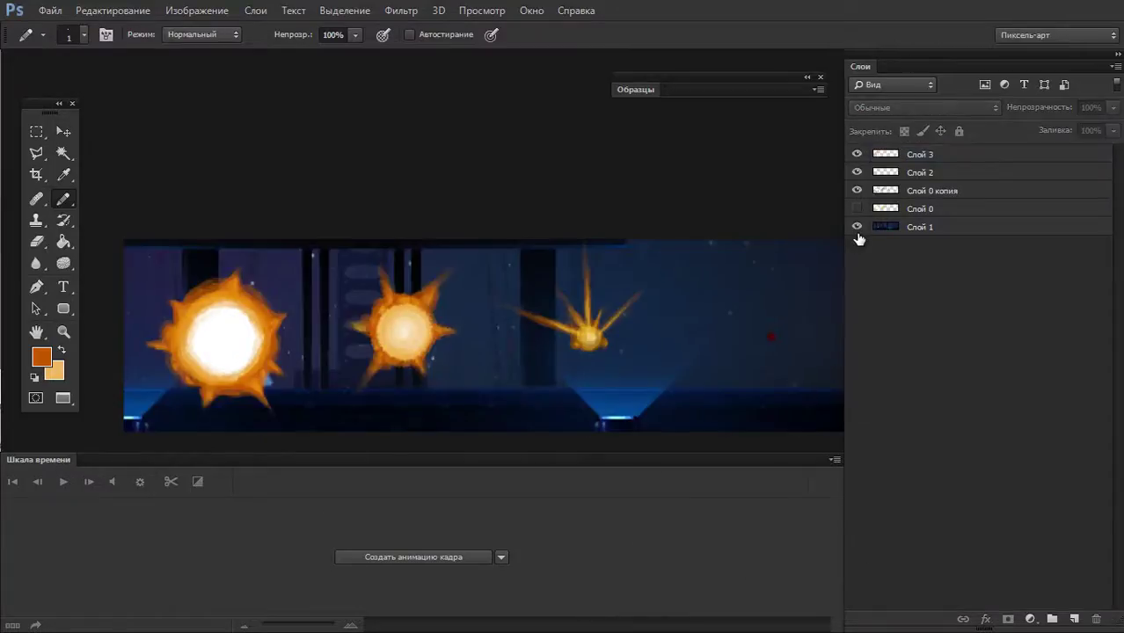
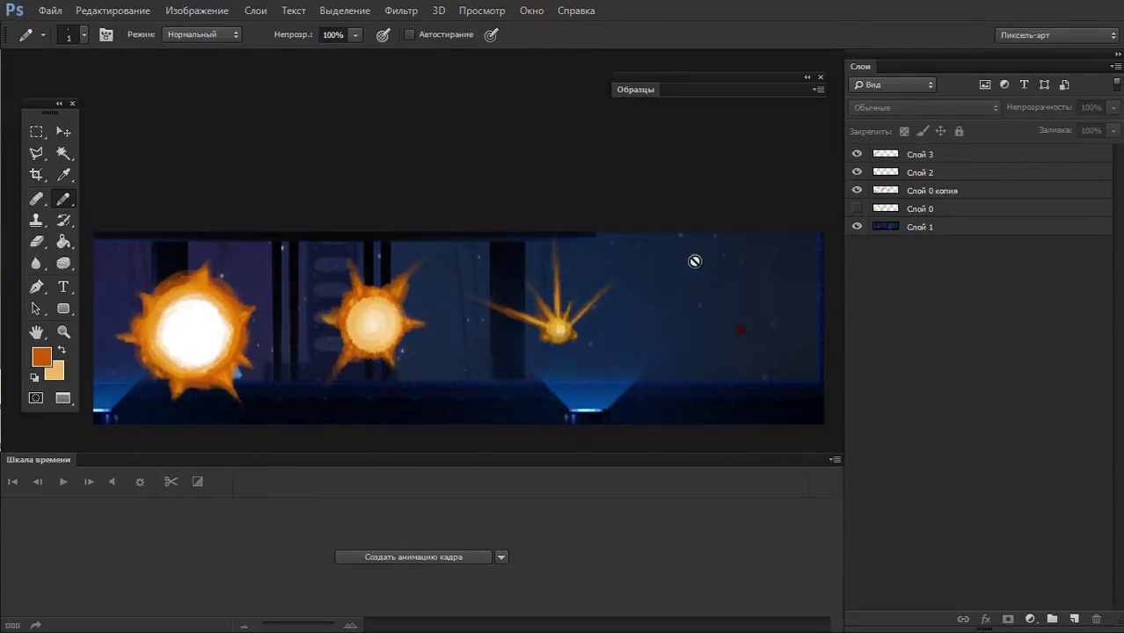
- Delete layer Слой 3 and toggle the explosion layers' visibility to compare the frames
left_click(857, 157)
left_click(858, 174)
left_click(877, 155)
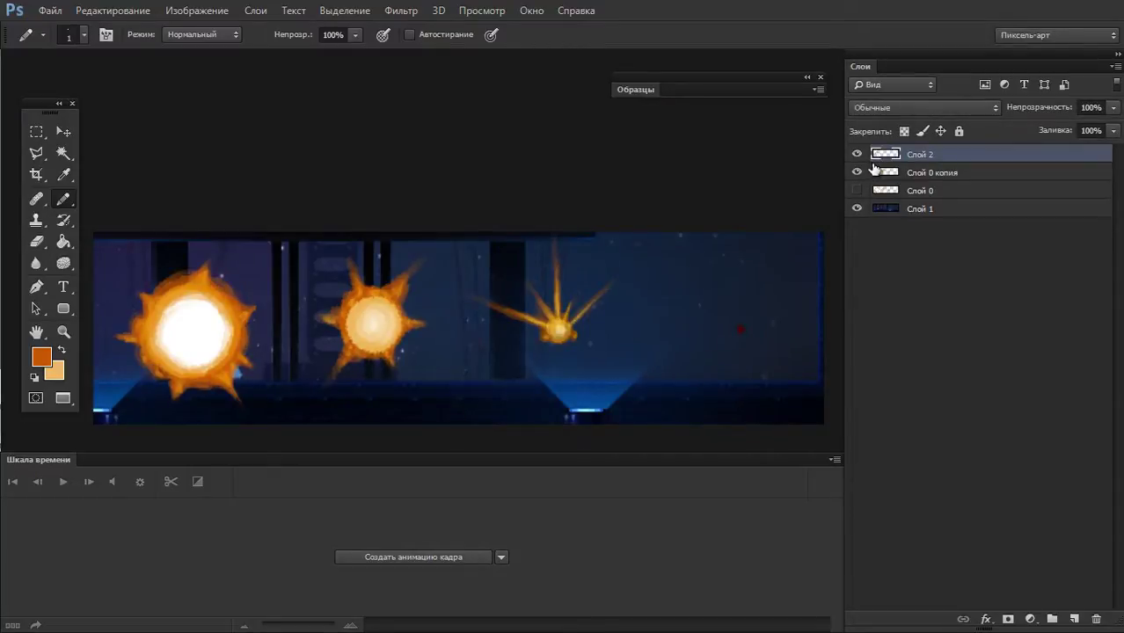
left_click(858, 157)
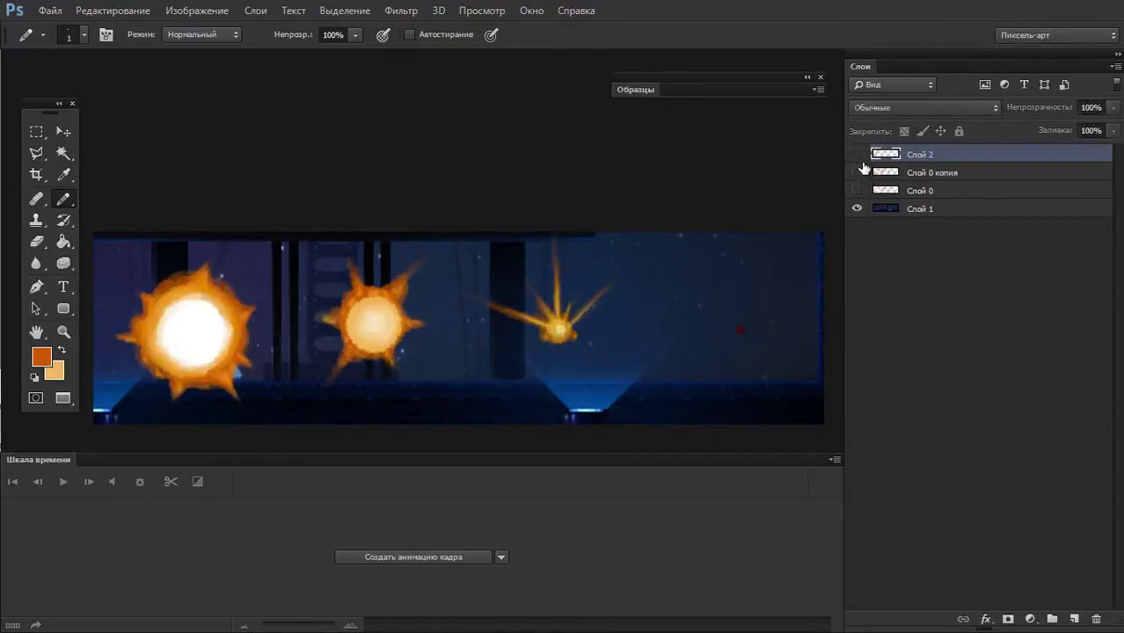
left_click(857, 154)
left_click(858, 172)
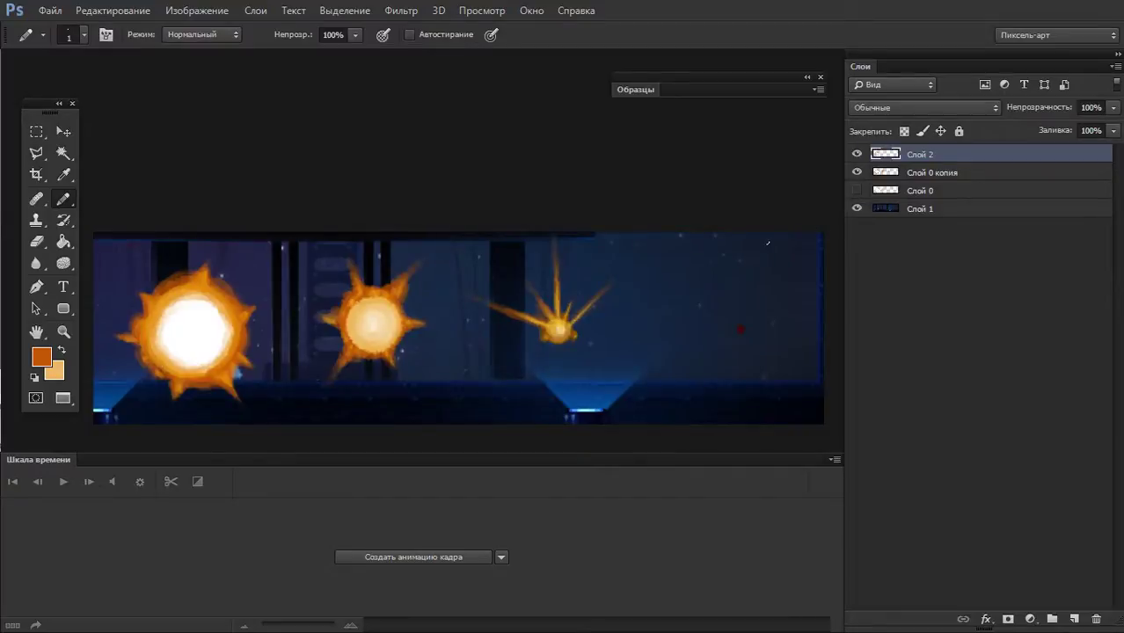
- Copy the small sparkle 125 px right on Слой 0 копия and shrink it to about 60%
key("m")
left_click(875, 175)
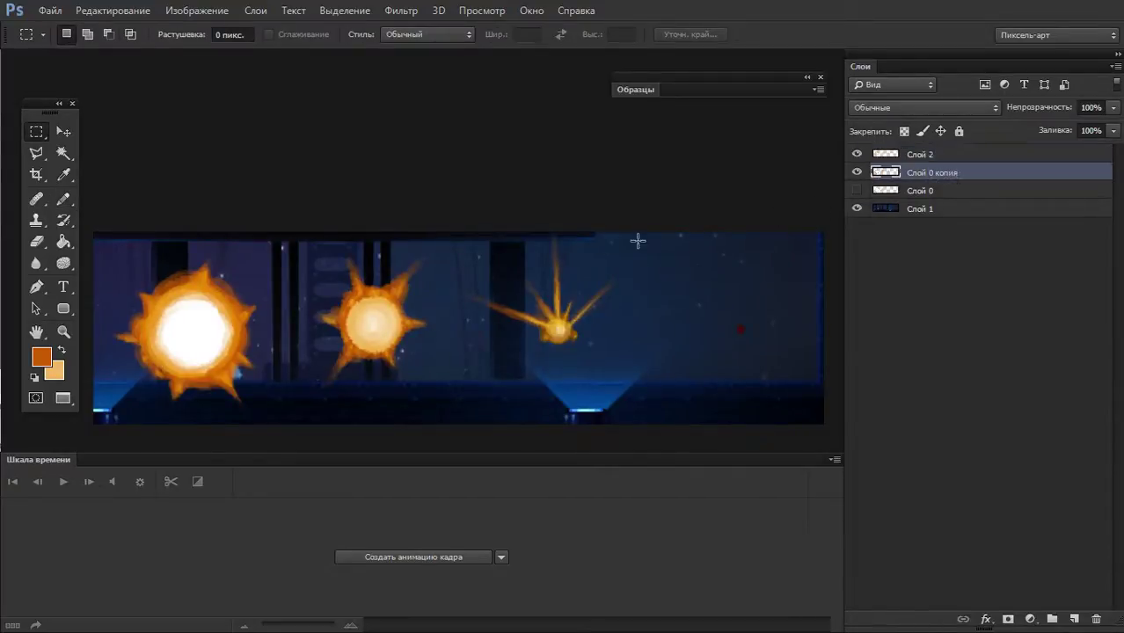
left_click_drag(561, 319, 745, 326)
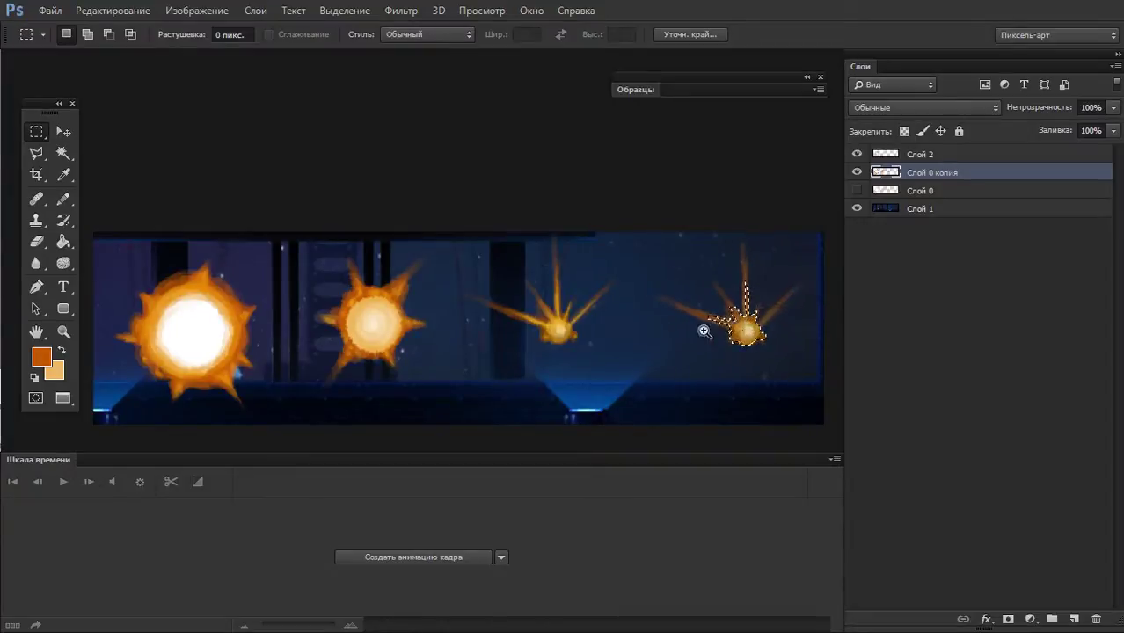
scroll(695, 331, "up", 2)
key("ctrl+t")
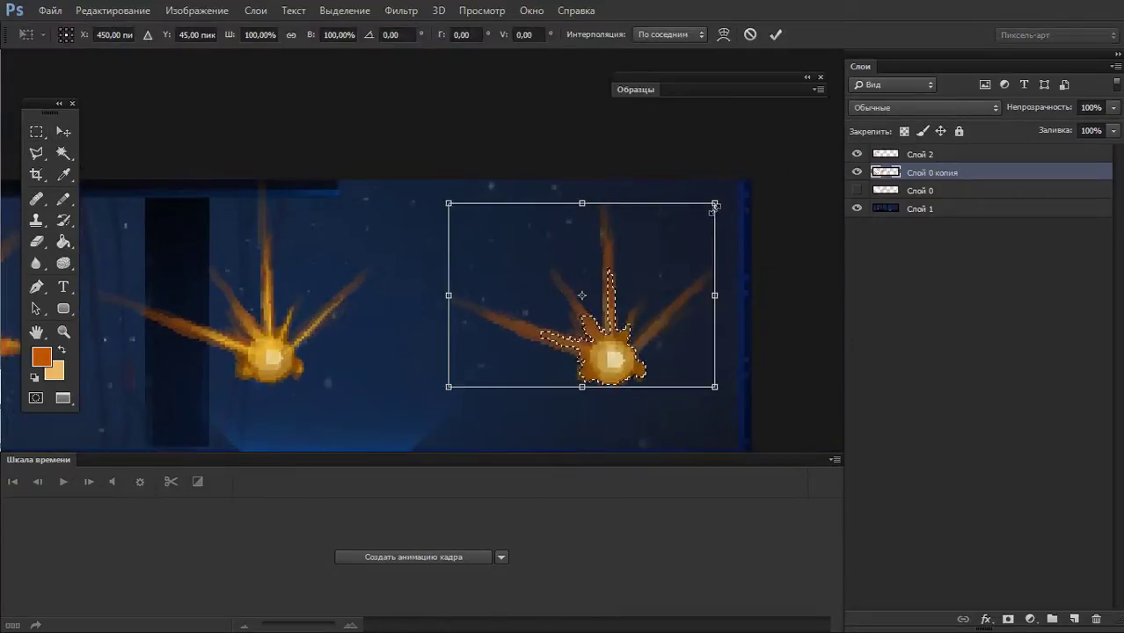
left_click_drag(721, 218, 611, 276)
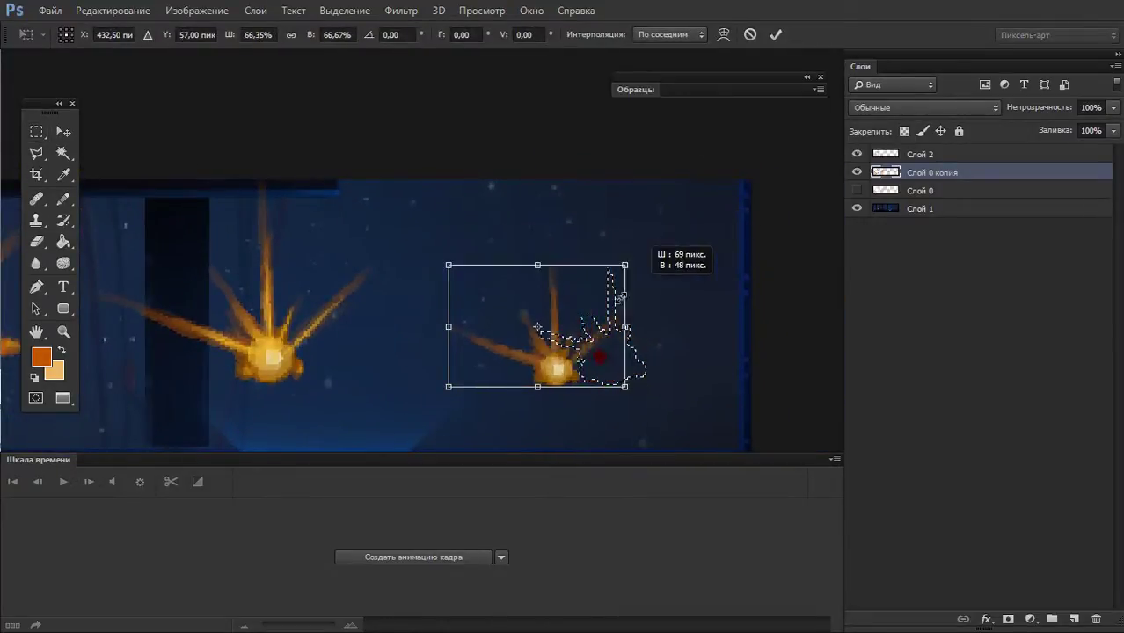
mouse_move(541, 371)
left_mouse_down()
mouse_move(597, 353)
mouse_move(602, 327)
left_mouse_up()
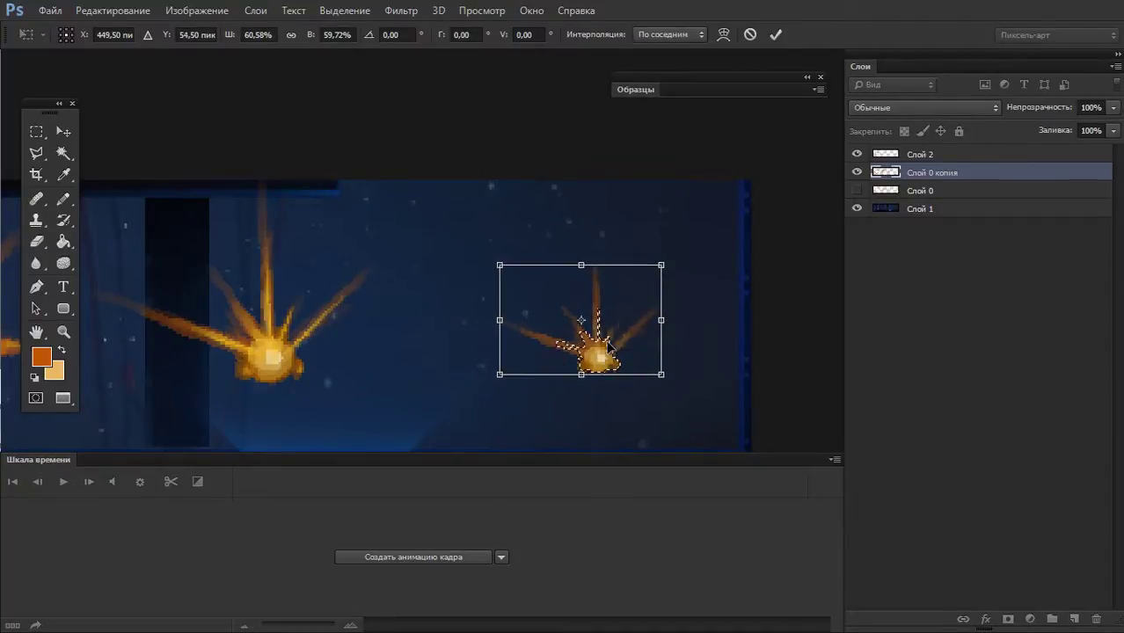
key("Return")
key("ctrl+d")
- Paint and erase orange debris flecks across the frames with the Pencil and Eraser
key("e")
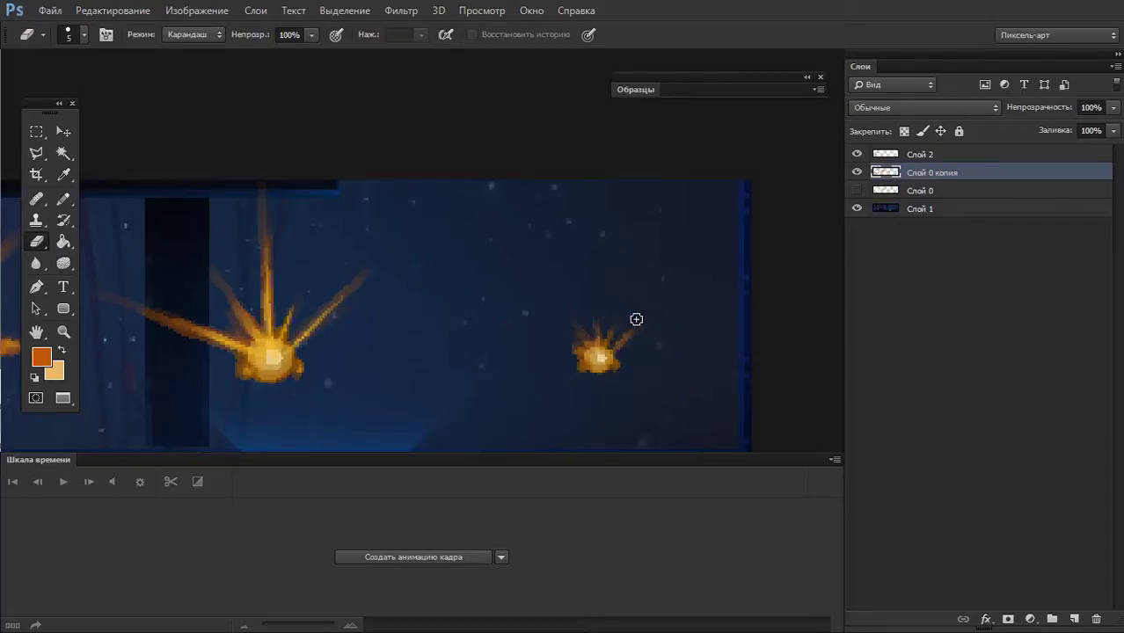
key("v")
key("b")
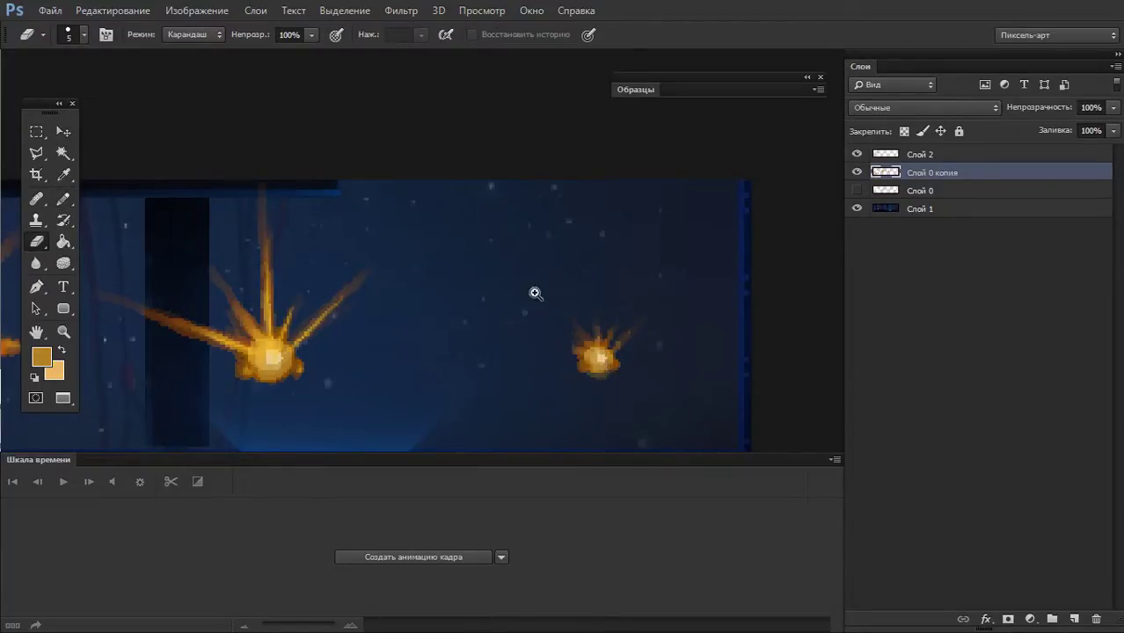
mouse_move(535, 293)
left_mouse_down()
mouse_move(475, 339)
mouse_move(592, 296)
left_mouse_up()
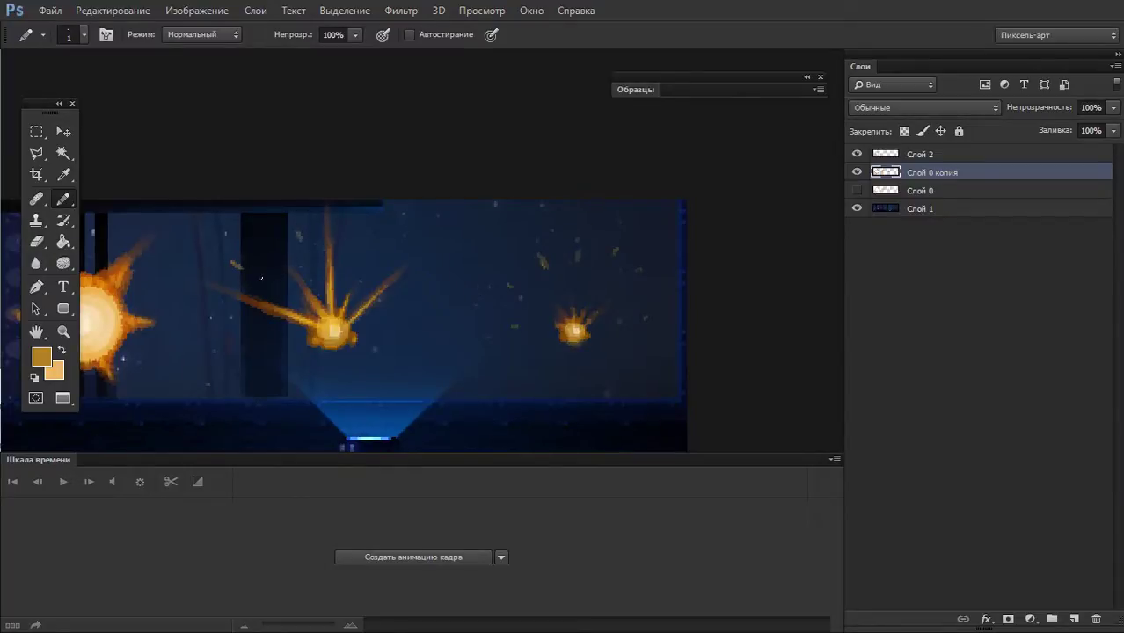
key("e")
key("b")
key("e")
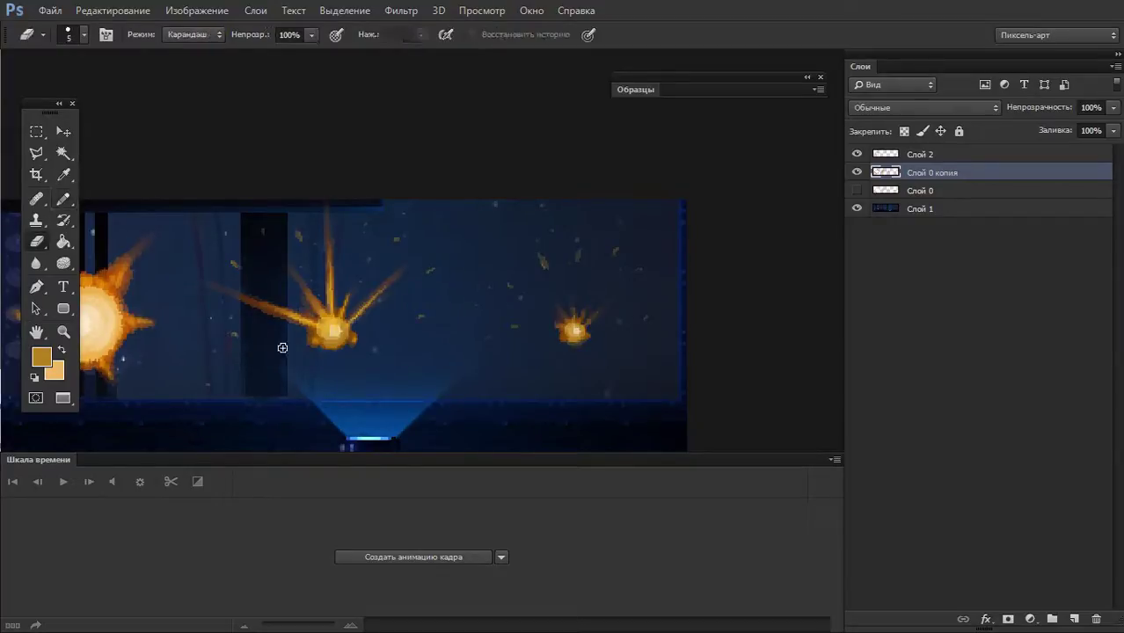
key("b")
key("e")
scroll(249, 354, "left", 5)
key("b")
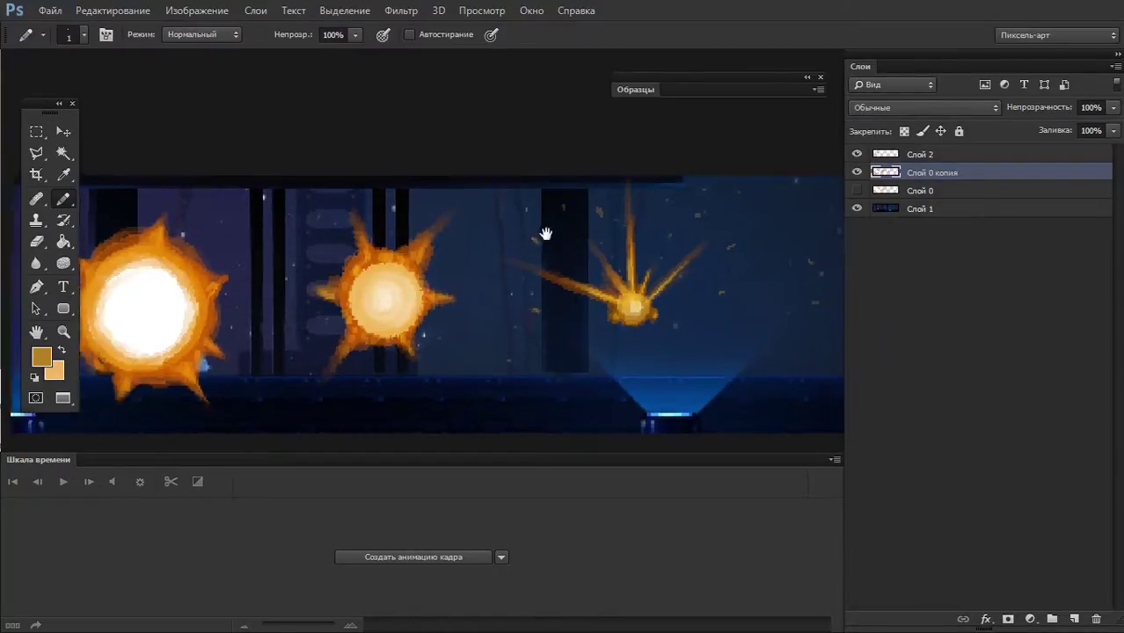
scroll(453, 237, "right", 5)
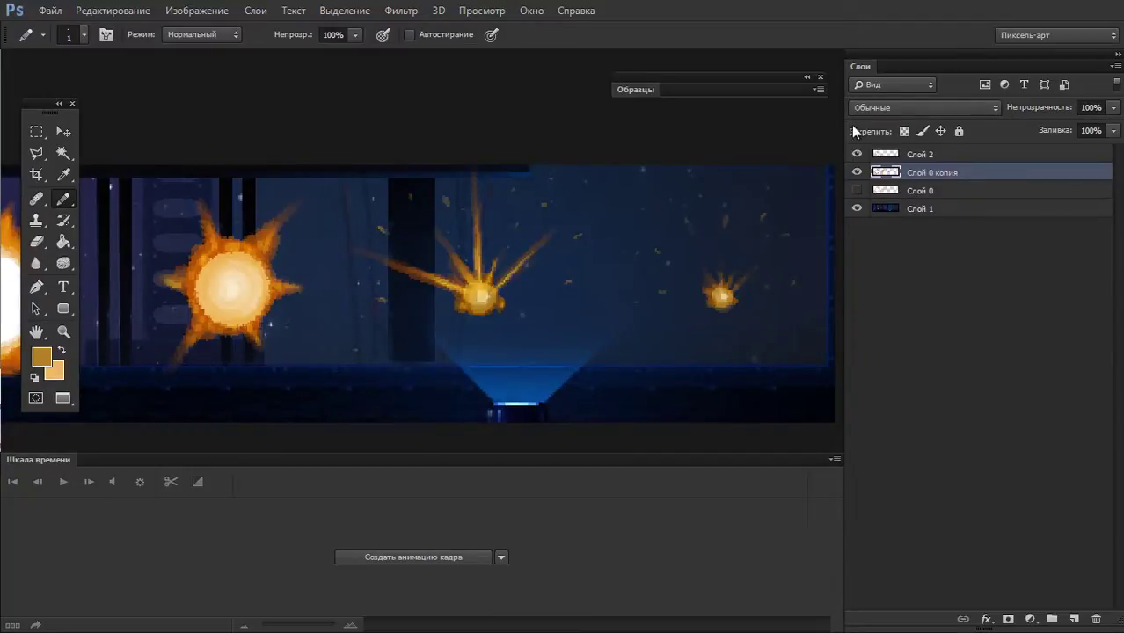
- Group Слой 2 into Группа 1, save as ВЗРЫВ in фалко платформеры, and duplicate the group
left_click(884, 156, "shift")
key("ctrl+g")
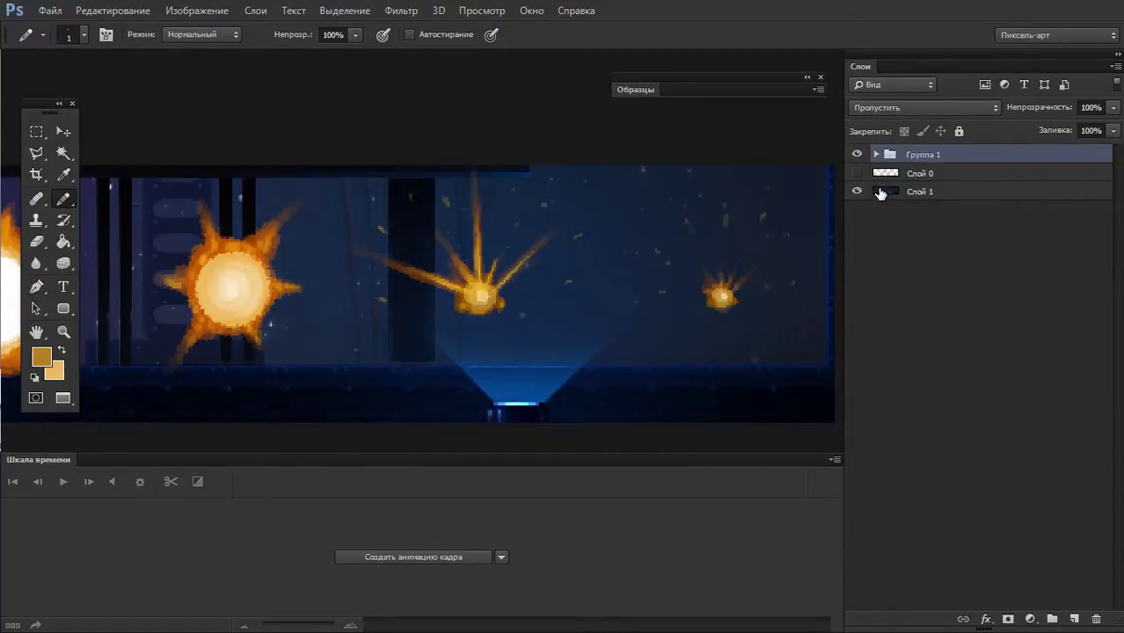
key("ctrl+shift+s")
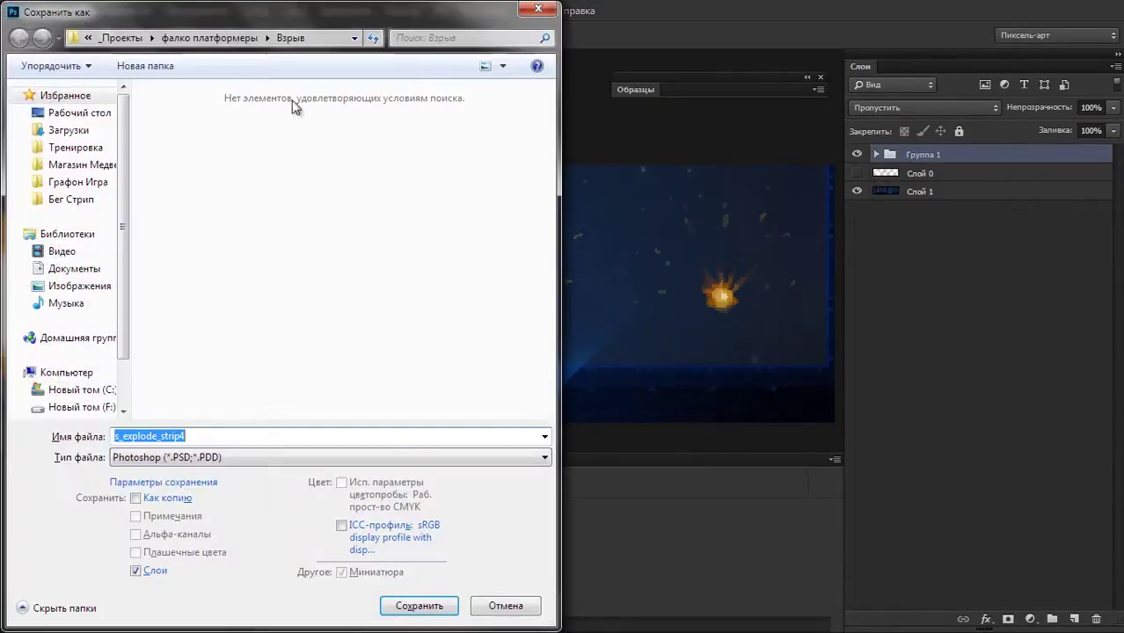
left_click(231, 41)
type("ВЗ")
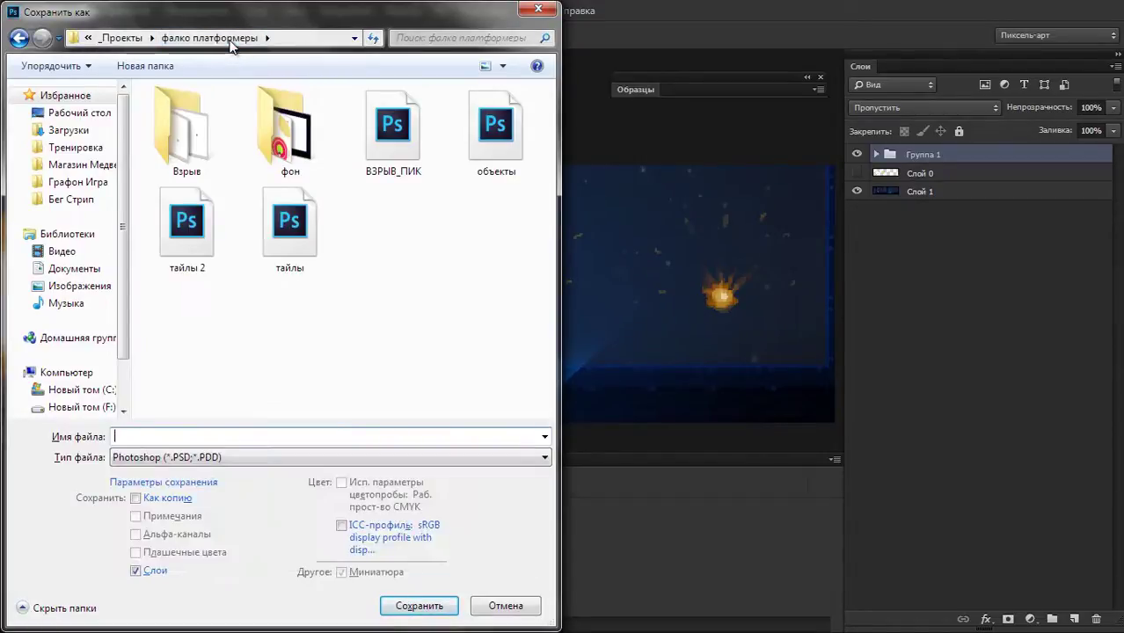
type("РЫВ")
key("Return")
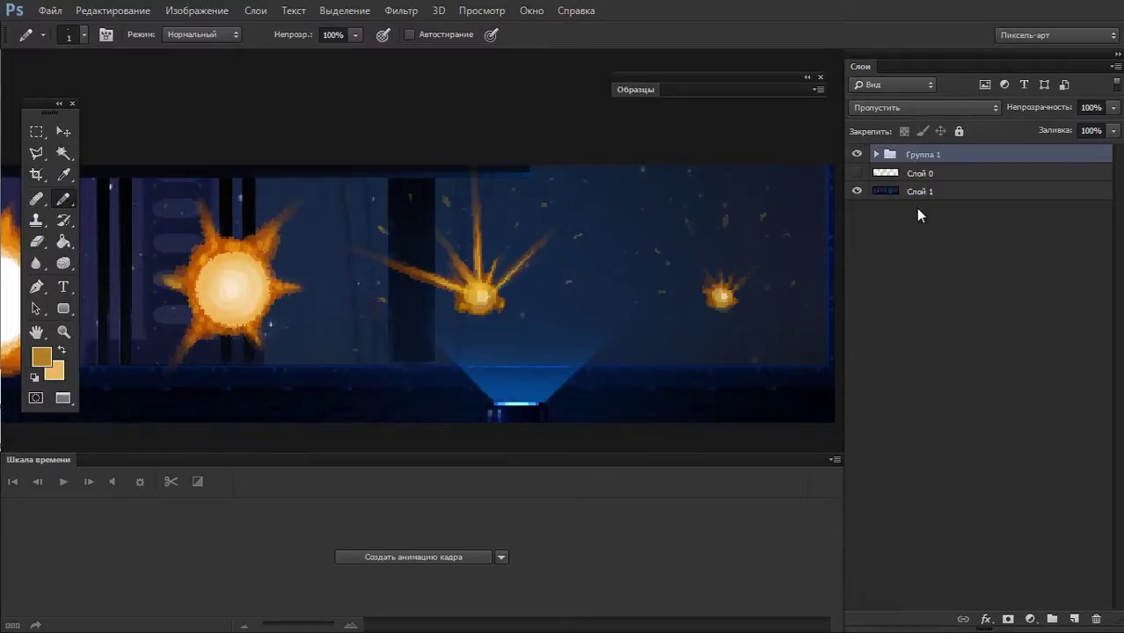
key("ctrl+j")
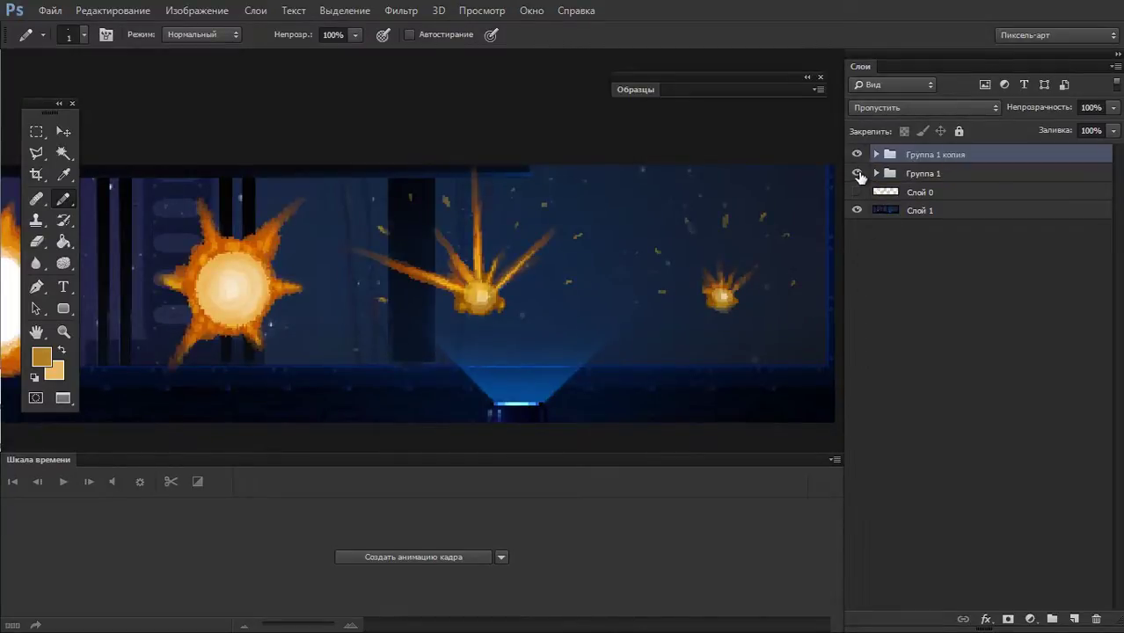
- Hide the original Группа 1 and merge the copied group into a single layer
left_click(857, 173)
key("ctrl+e")
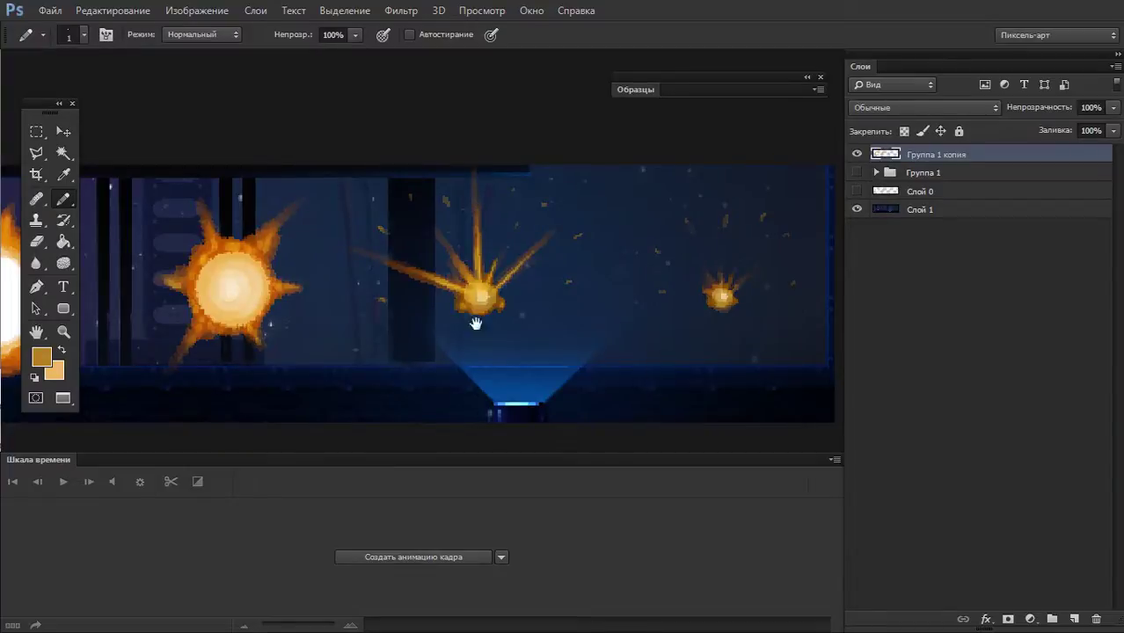
left_click_drag(475, 323, 730, 359)
key("ctrl+j")
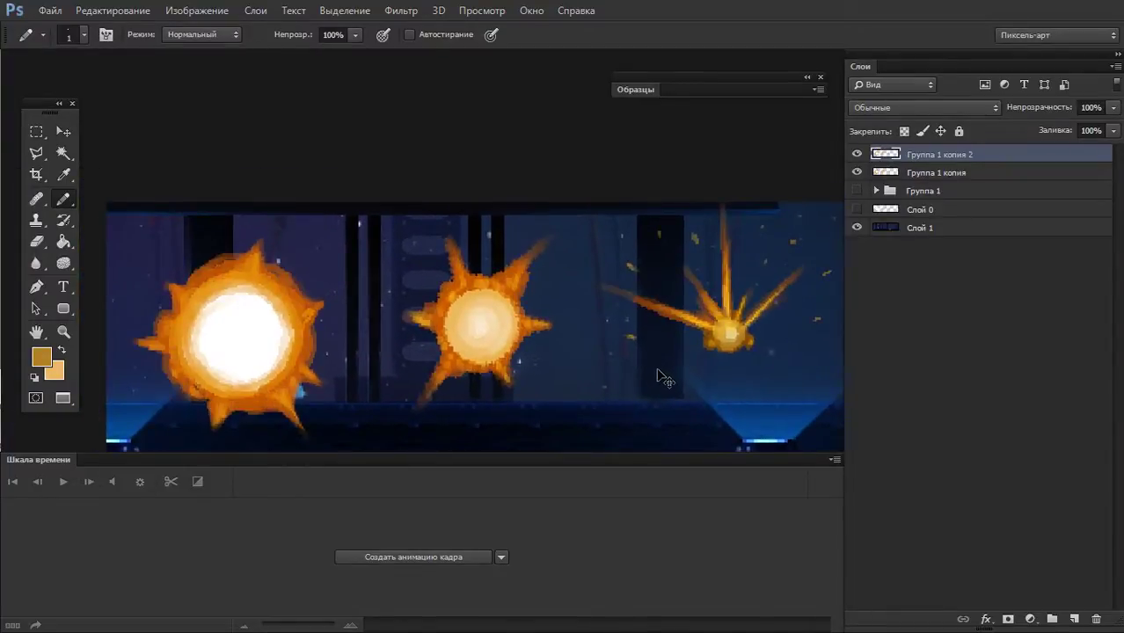
key("ctrl+z")
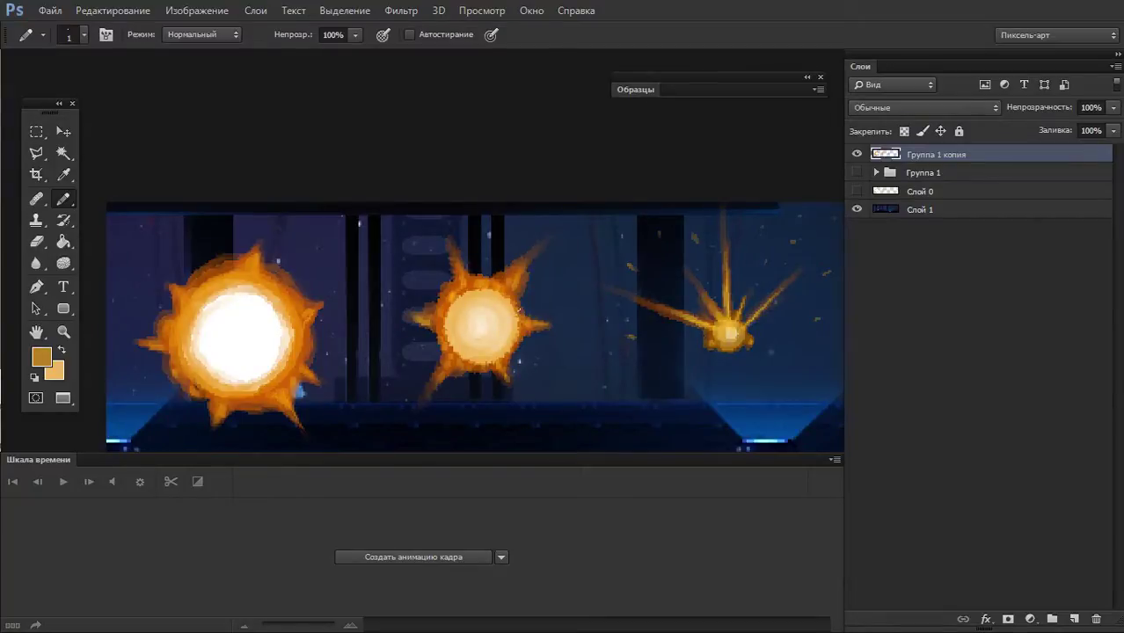
- Select the large left explosion and rotate it about 100 degrees
key("l")
key("m")
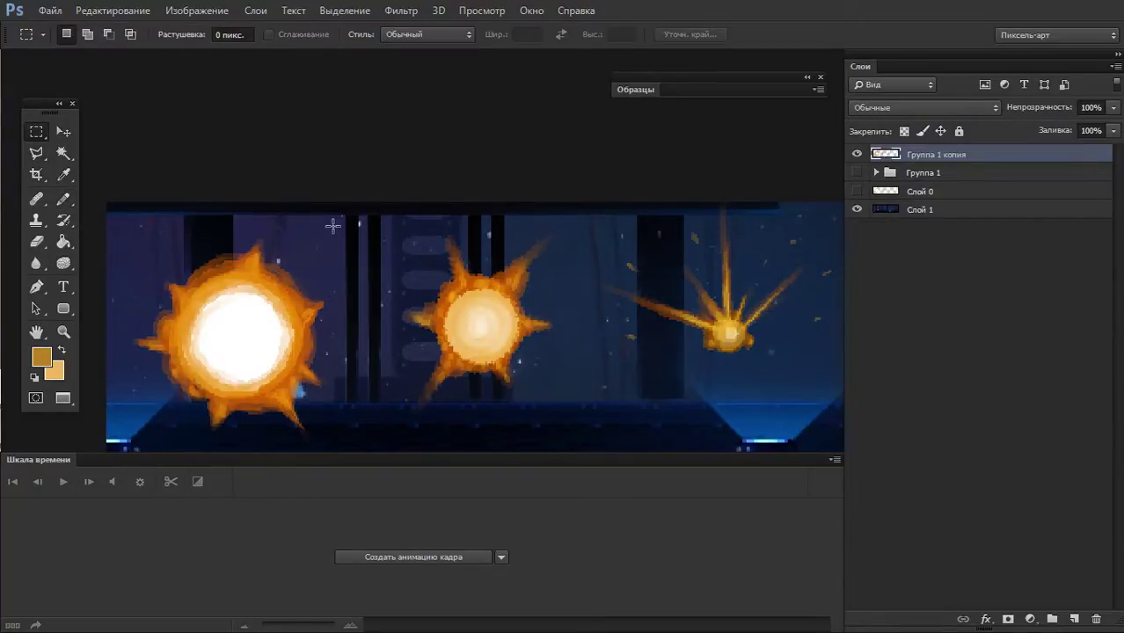
left_click_drag(335, 225, 126, 440)
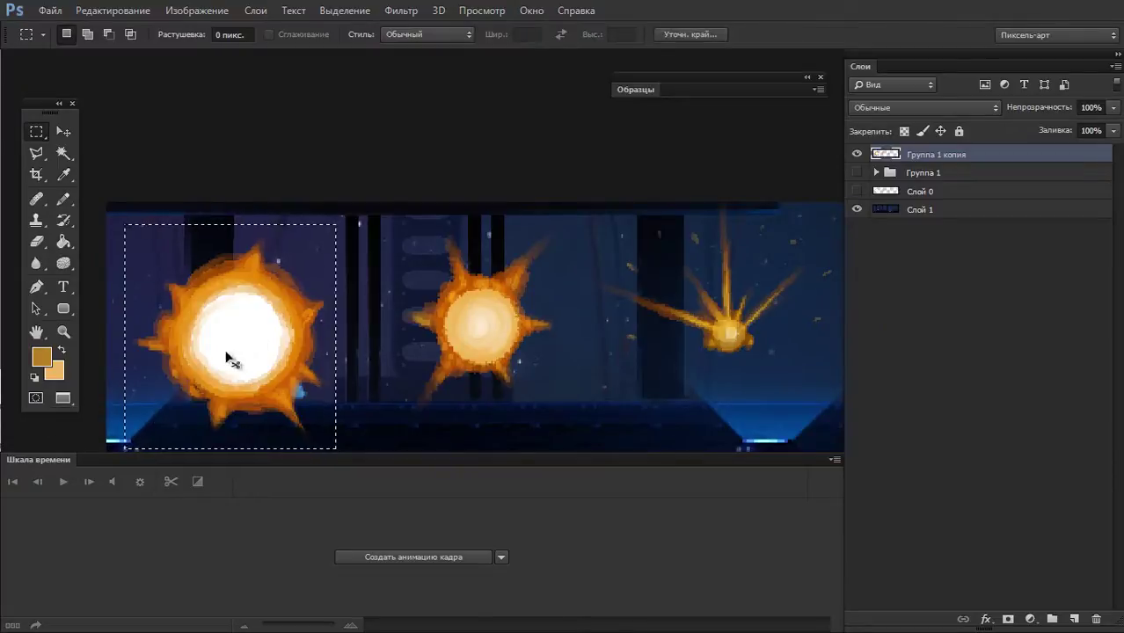
key("ctrl+t")
left_click_drag(316, 170, 115, 293)
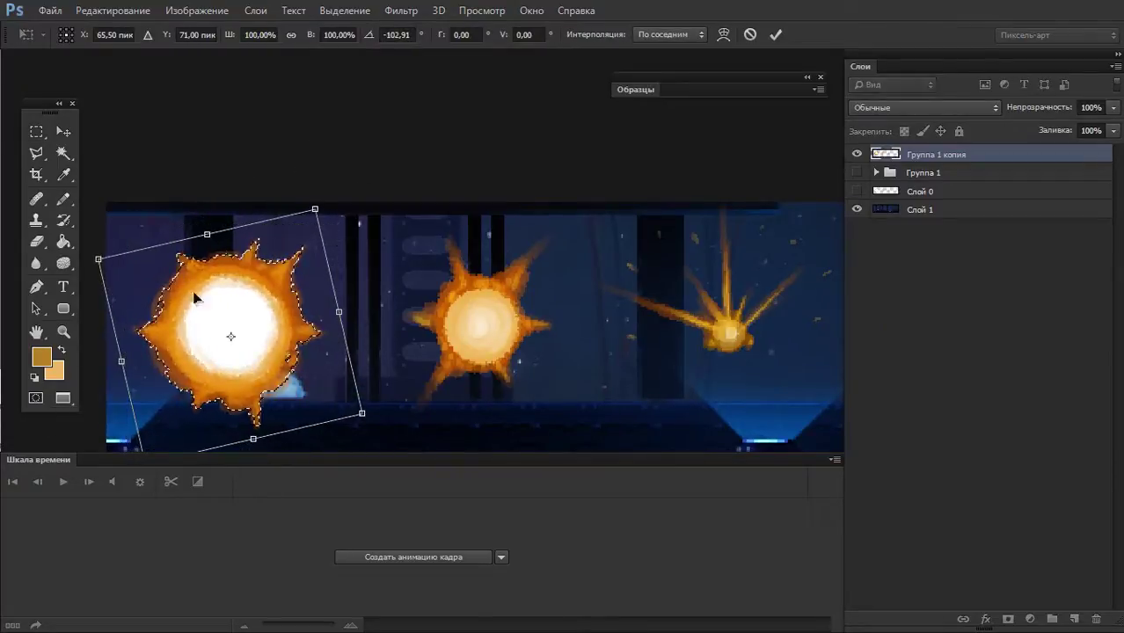
key("Return")
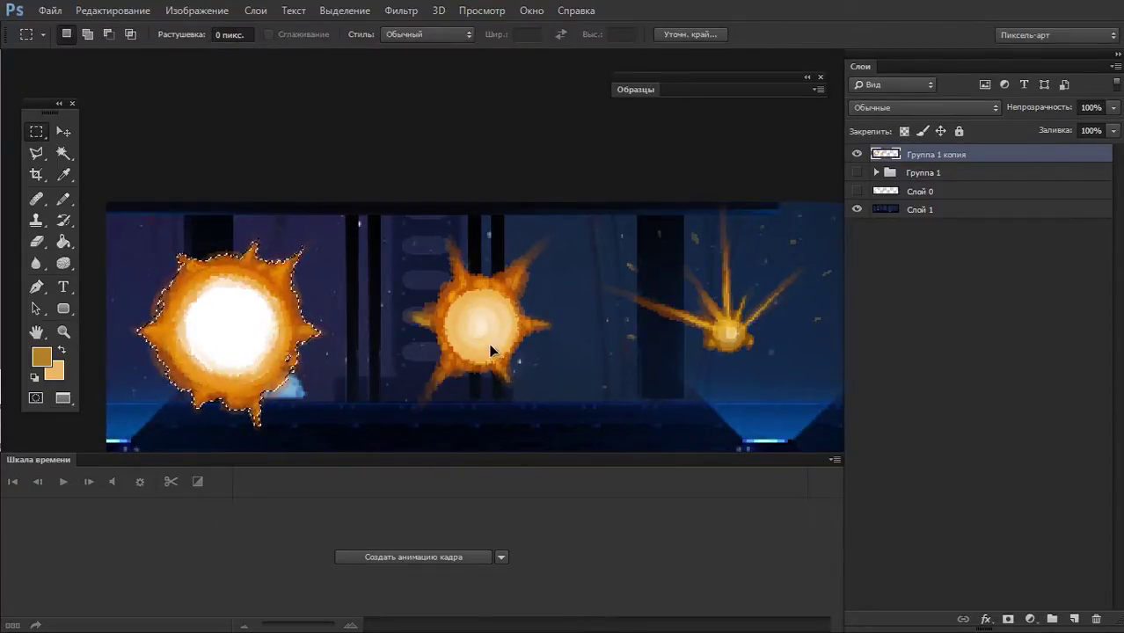
- Rotate the middle explosion to vary its spikes and move it slightly down and right
left_click_drag(376, 234, 583, 413)
left_click_drag(488, 273, 484, 269)
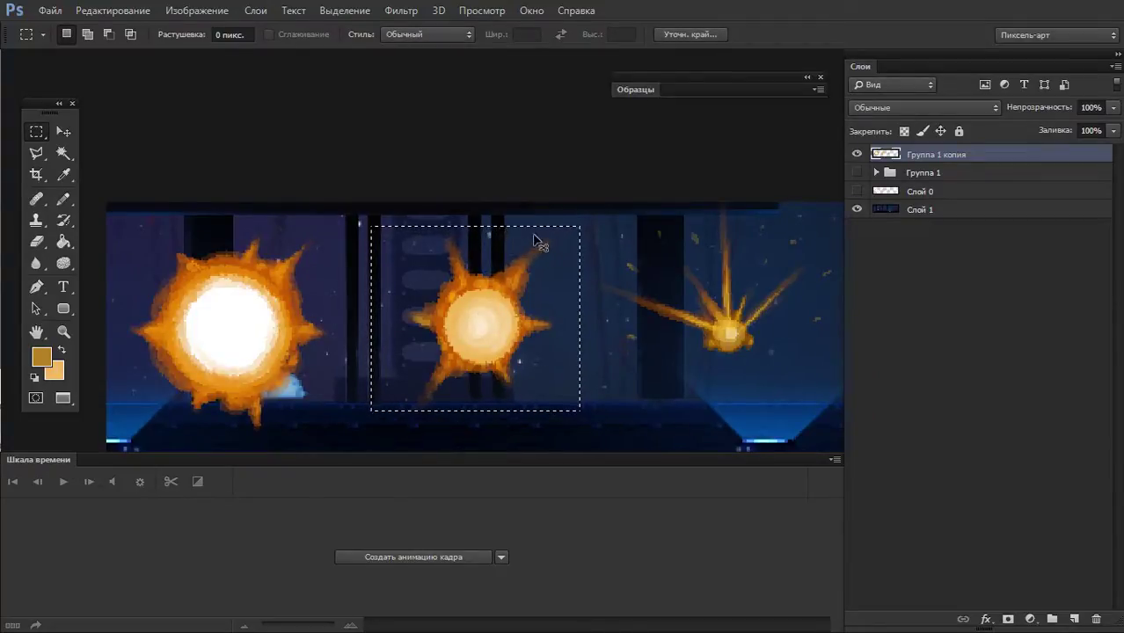
key("ctrl+t")
mouse_move(592, 186)
left_mouse_down()
mouse_move(609, 321)
mouse_move(525, 429)
mouse_move(411, 339)
left_mouse_up()
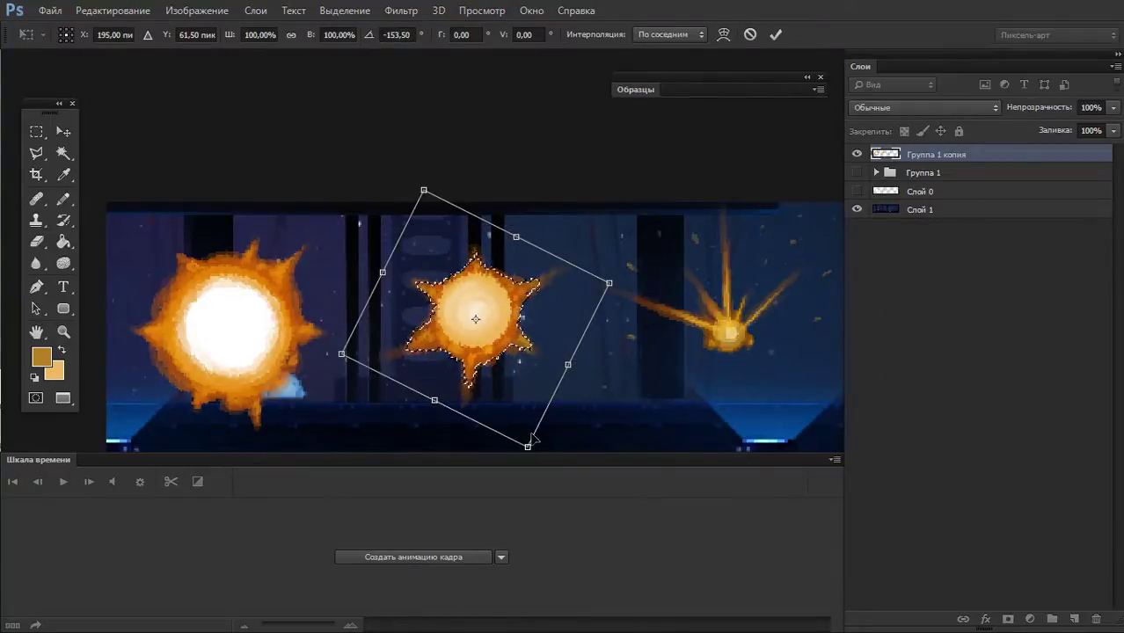
key("Return")
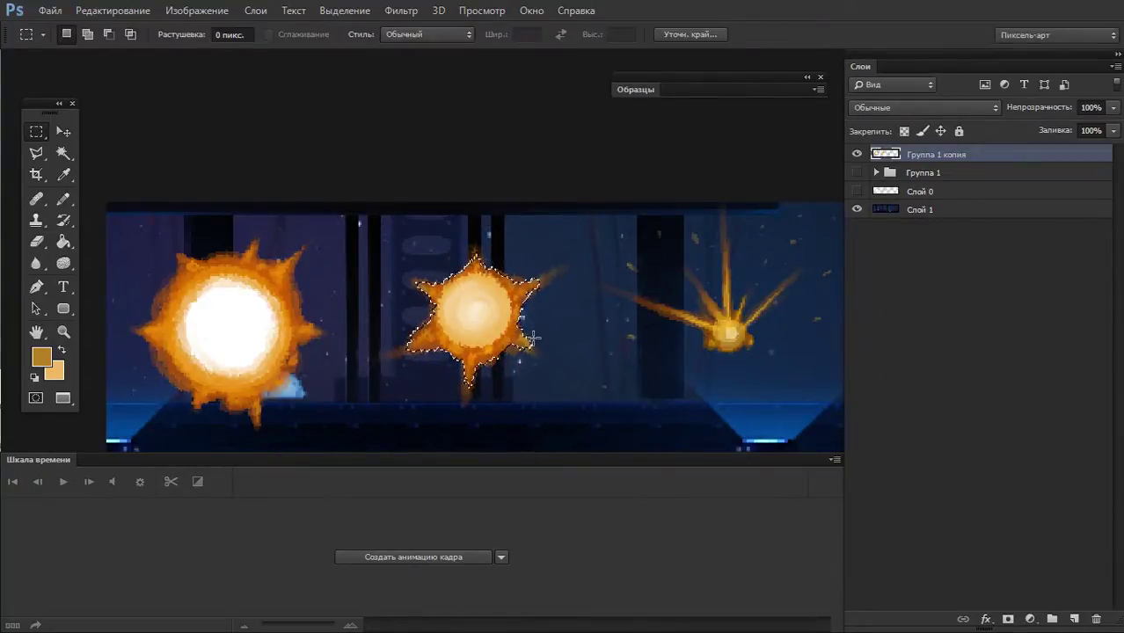
left_click_drag(493, 330, 499, 338)
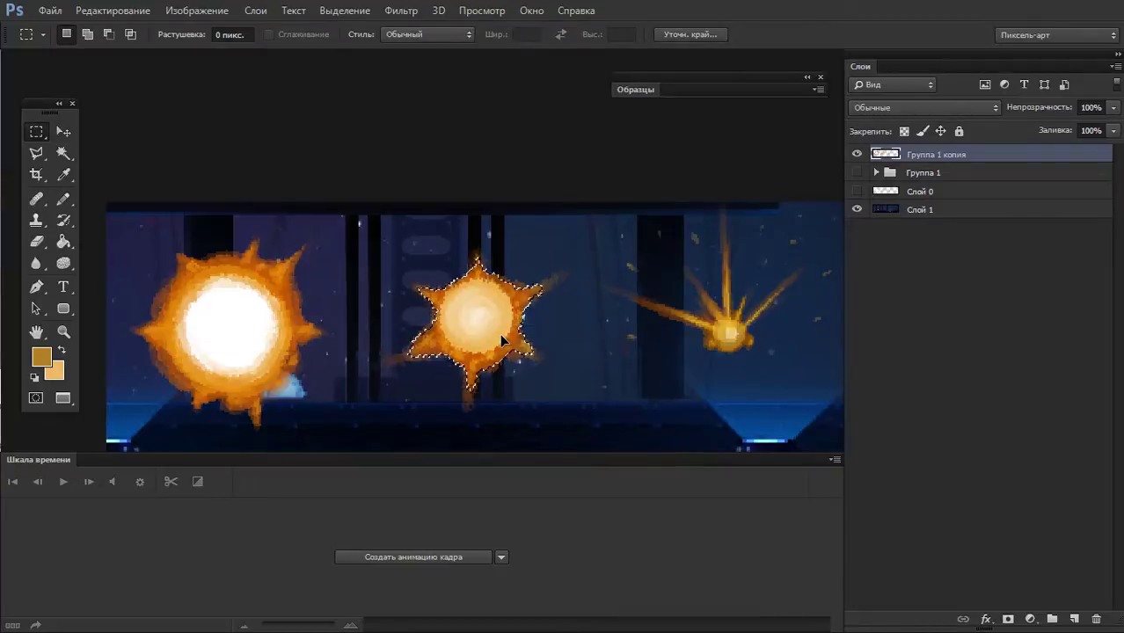
key("ctrl+d")
- Nudge the third explosion by a pixel and lower the small far-right explosion about 17 px
left_click_drag(603, 335, 552, 303)
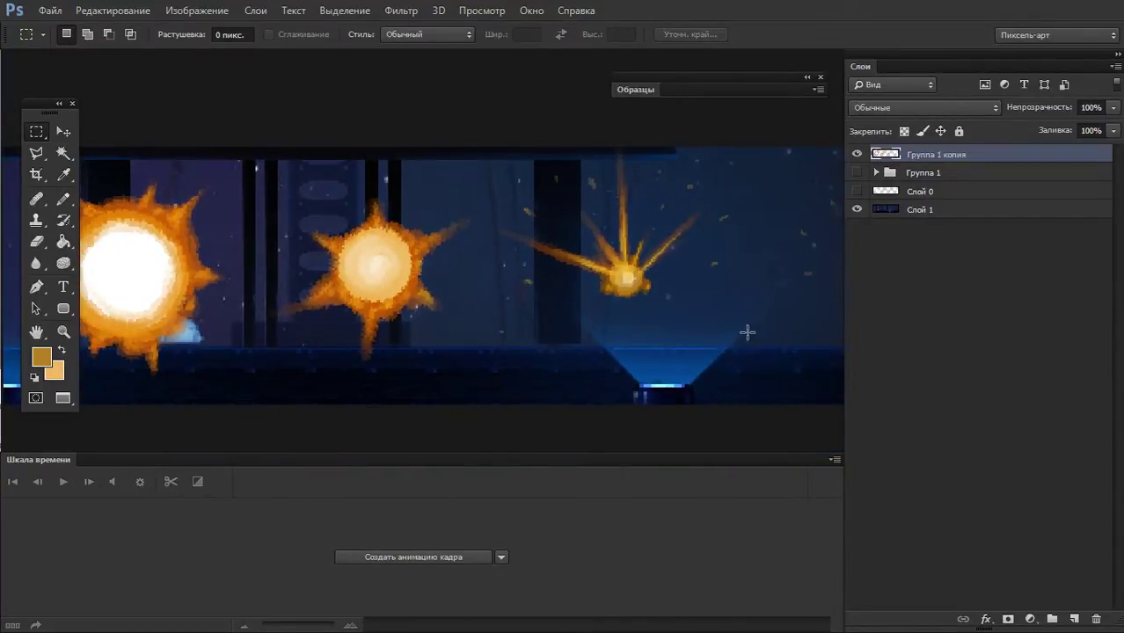
left_click_drag(744, 326, 490, 147)
mouse_move(643, 283)
left_mouse_down()
mouse_move(650, 302)
mouse_move(655, 289)
left_mouse_up()
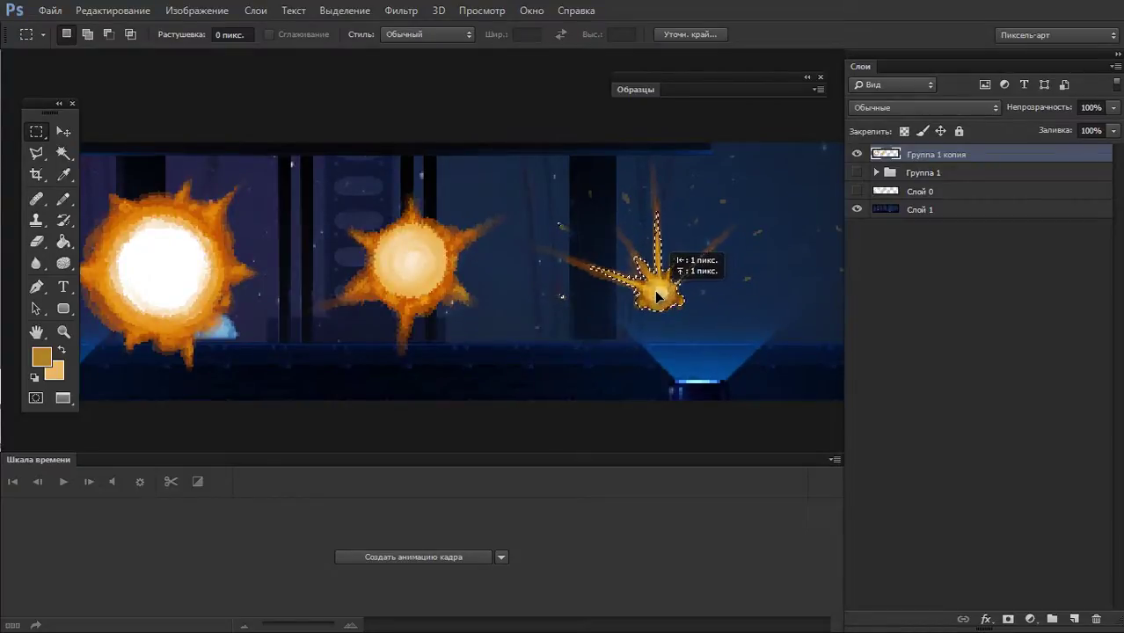
left_click(557, 332, "alt")
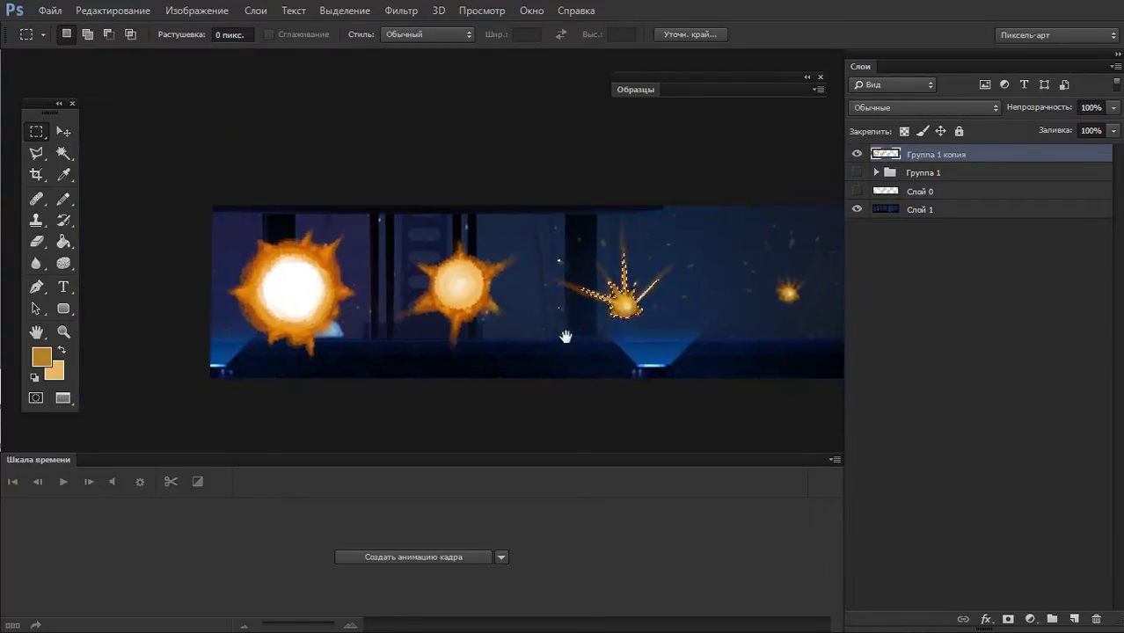
left_click_drag(566, 337, 511, 340)
left_click_drag(659, 212, 811, 342)
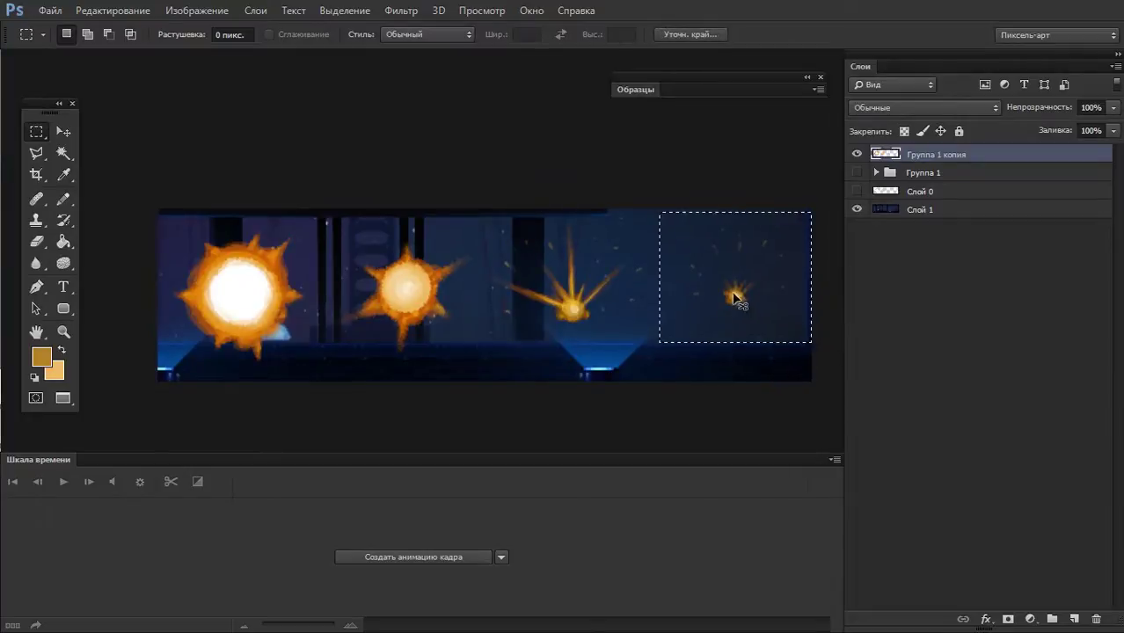
left_click_drag(735, 299, 754, 314)
left_click_drag(735, 312, 737, 336)
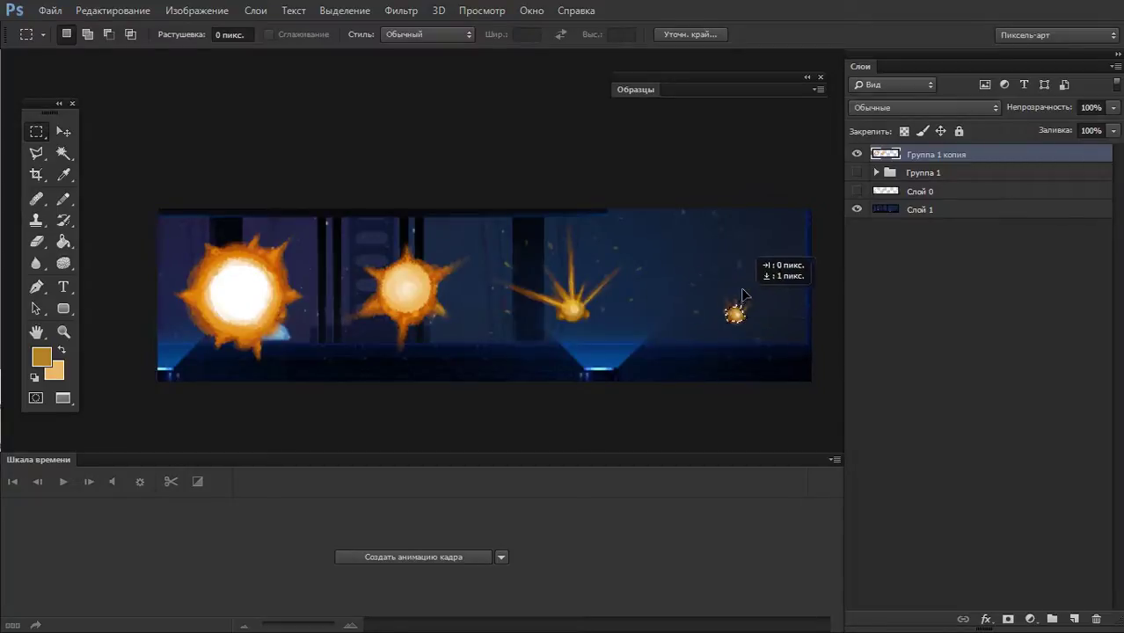
left_click_drag(737, 336, 737, 332)
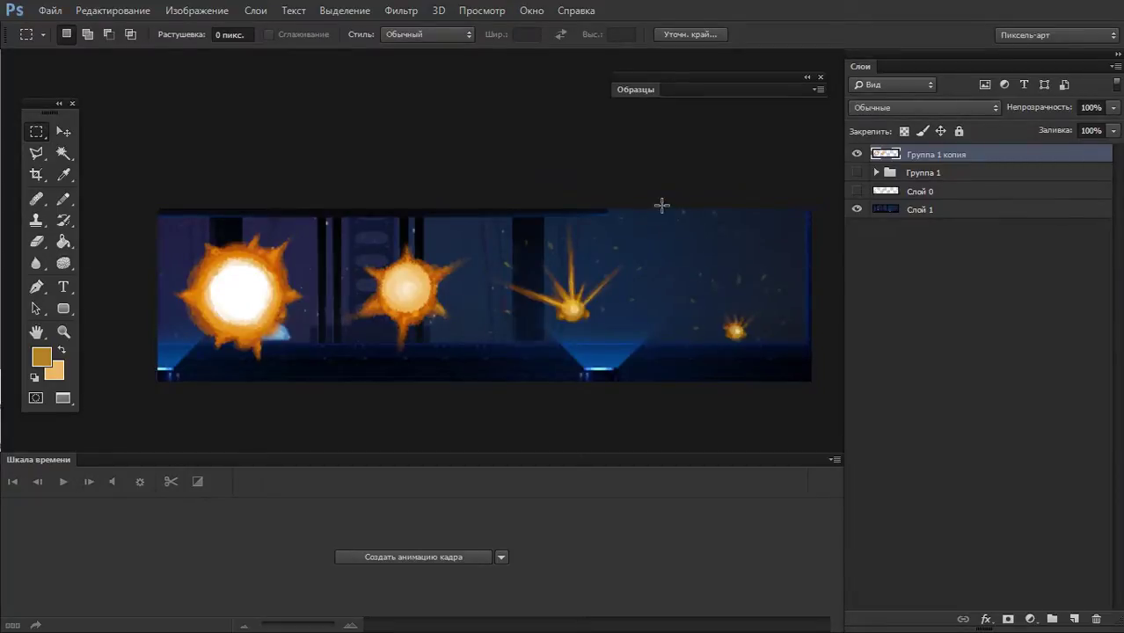
- Move the third explosion down and the second explosion about 25 px down
left_click_drag(663, 209, 474, 347)
left_click_drag(572, 302, 576, 319)
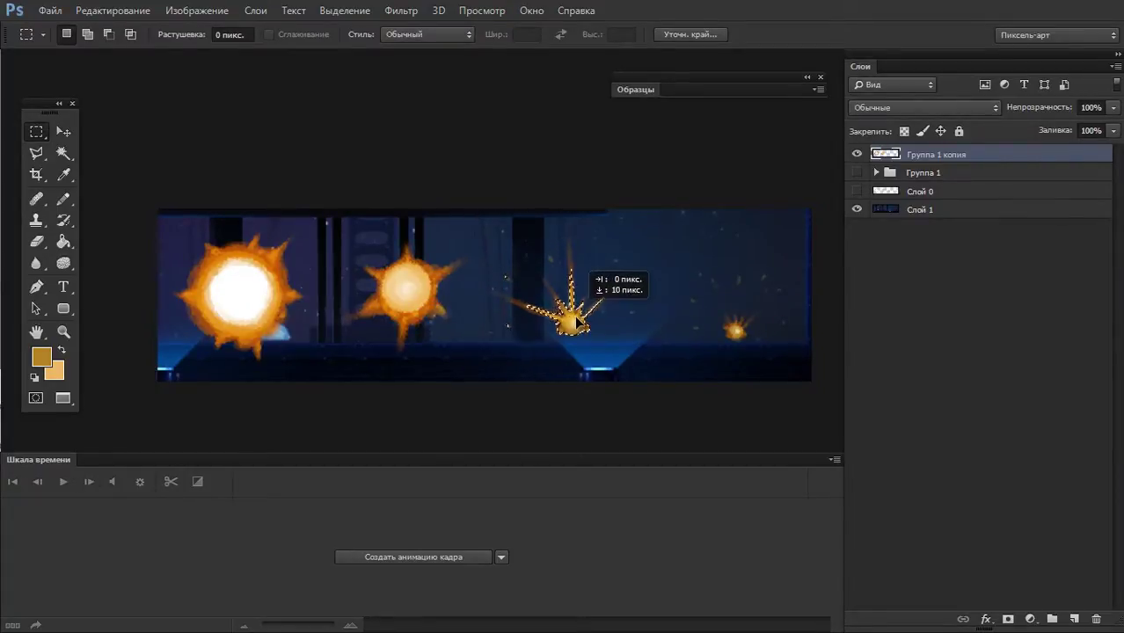
left_click_drag(473, 233, 314, 370)
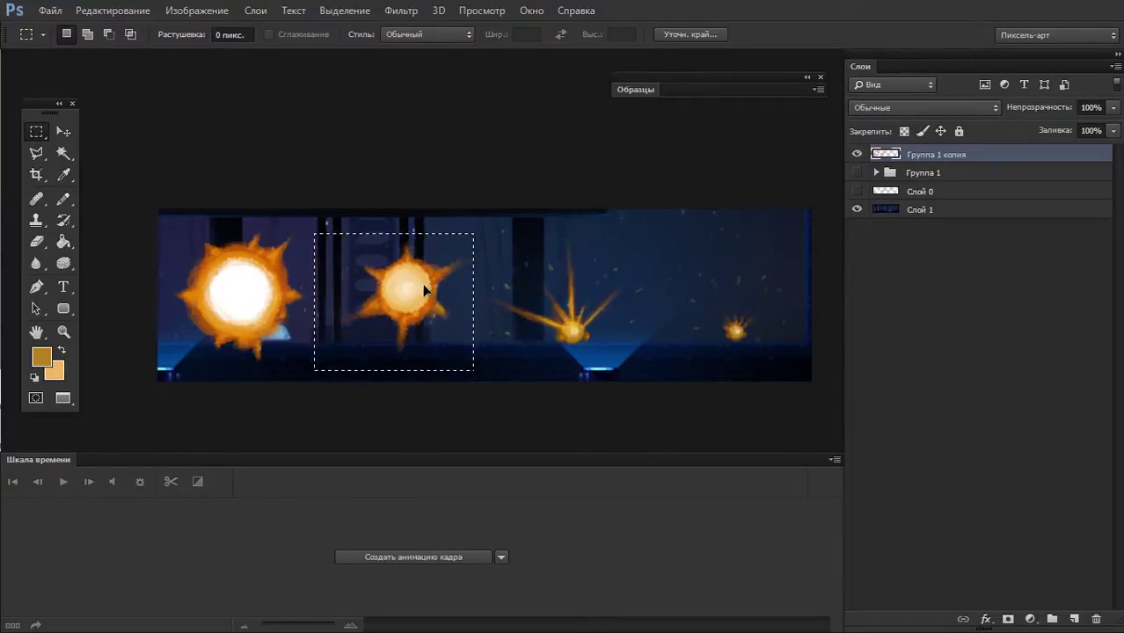
left_click_drag(423, 286, 420, 302)
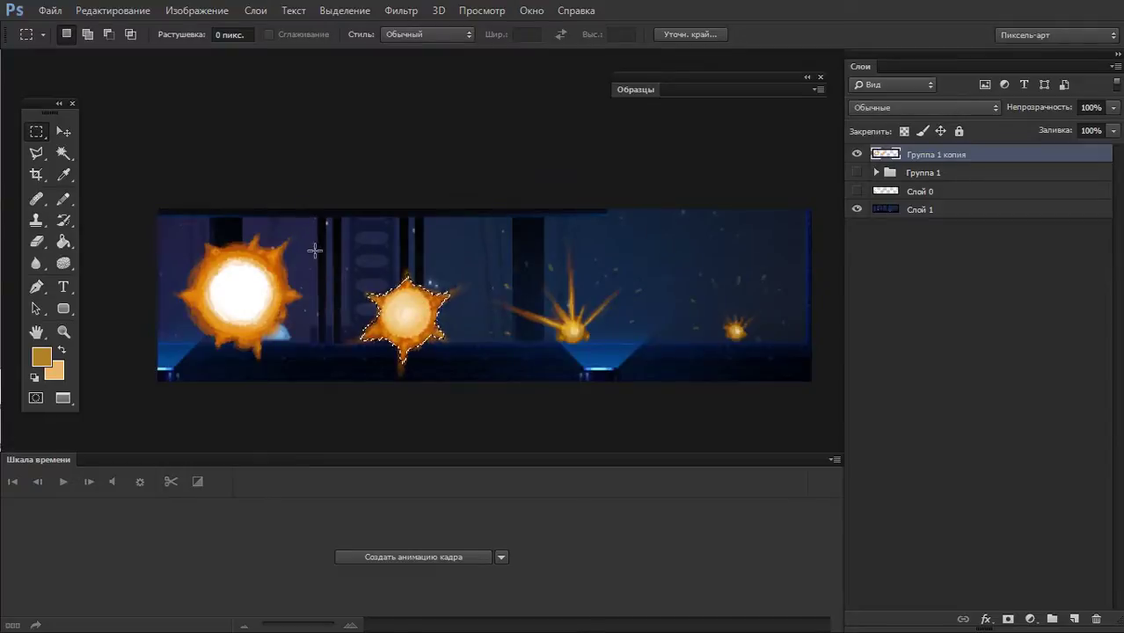
key("ctrl+d")
- Extend the canvas downward with the Crop tool, trying and undoing a shift of Слой 1
key("c")
left_click_drag(484, 381, 485, 391)
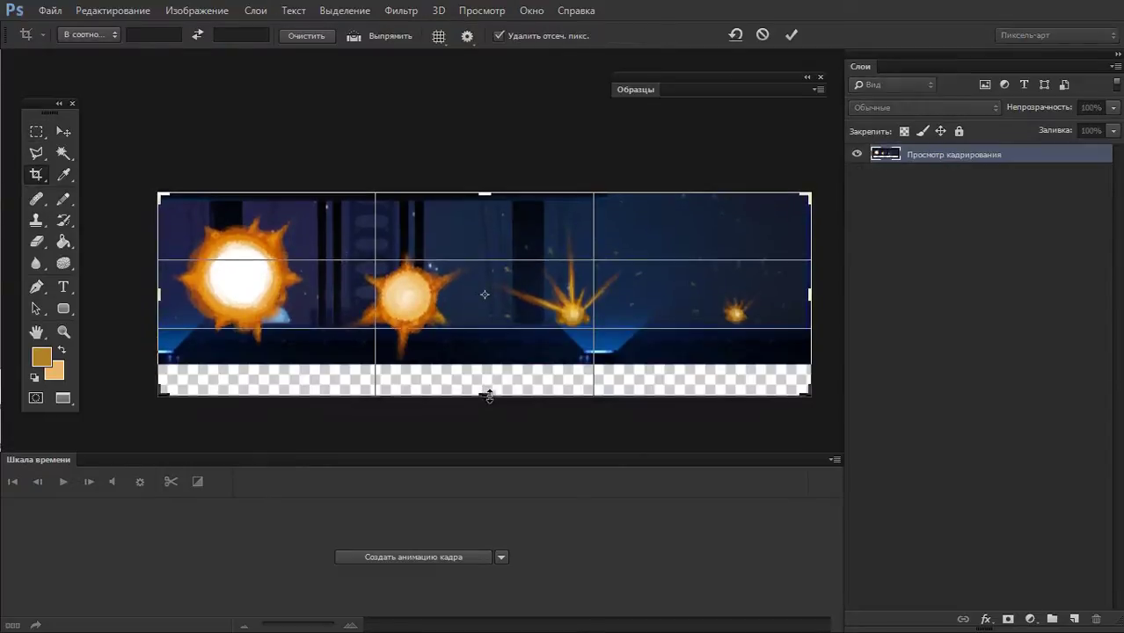
key("Return")
left_click(891, 208)
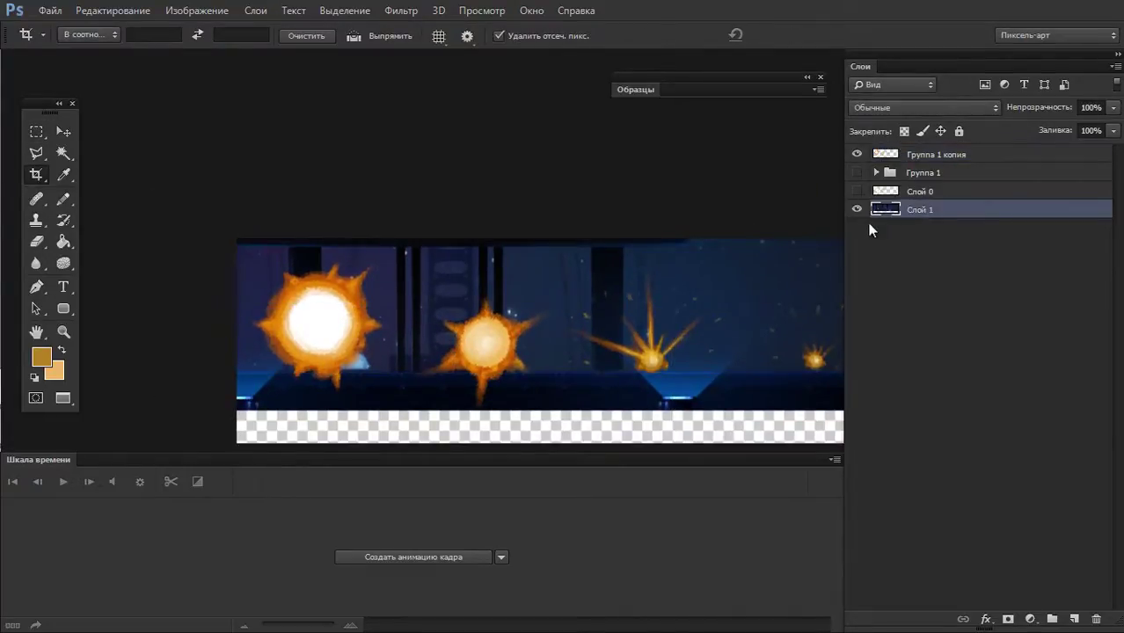
key("v")
mouse_move(733, 269)
left_mouse_down()
mouse_move(731, 302)
mouse_move(582, 252)
left_mouse_up()
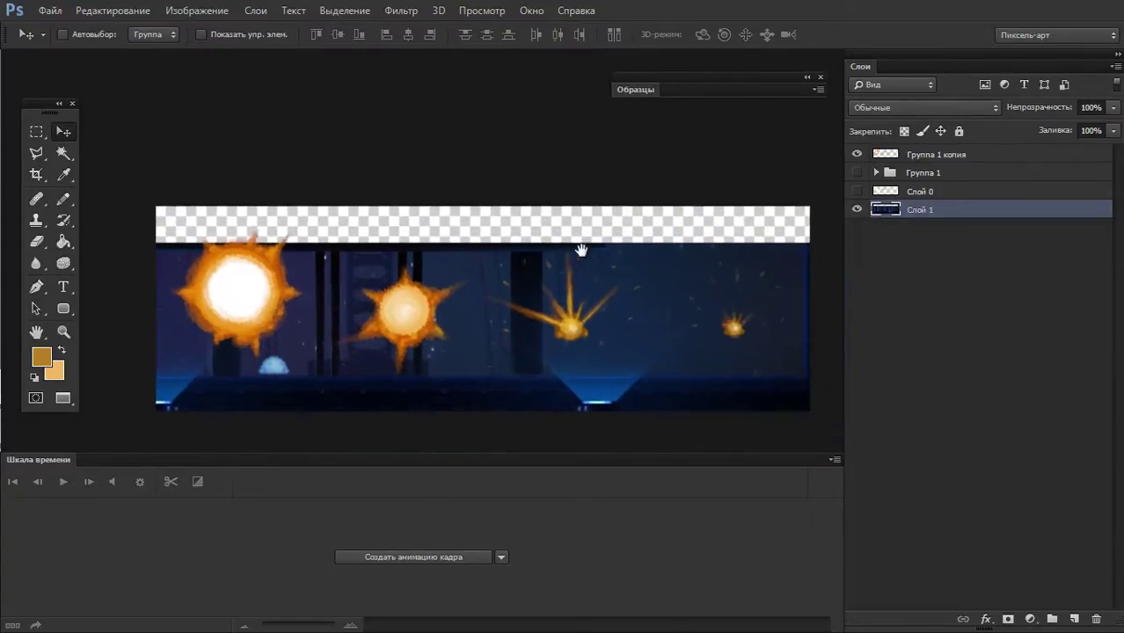
key("ctrl+z")
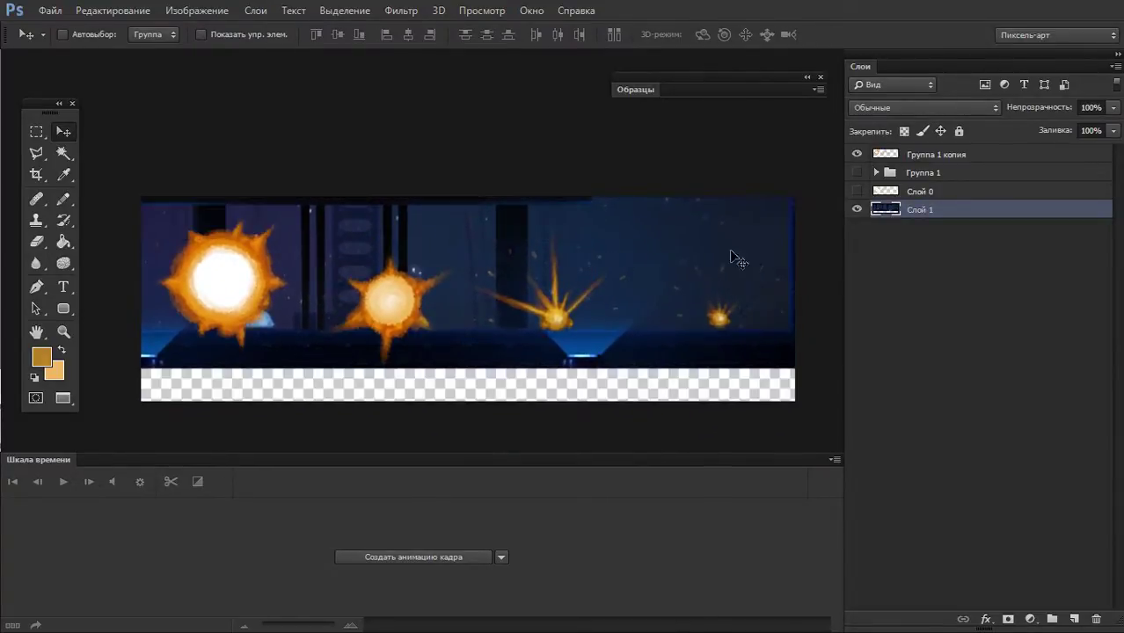
- Duplicate Слой 1, move the copy down over the empty strip and place it beneath the original
key("ctrl+j")
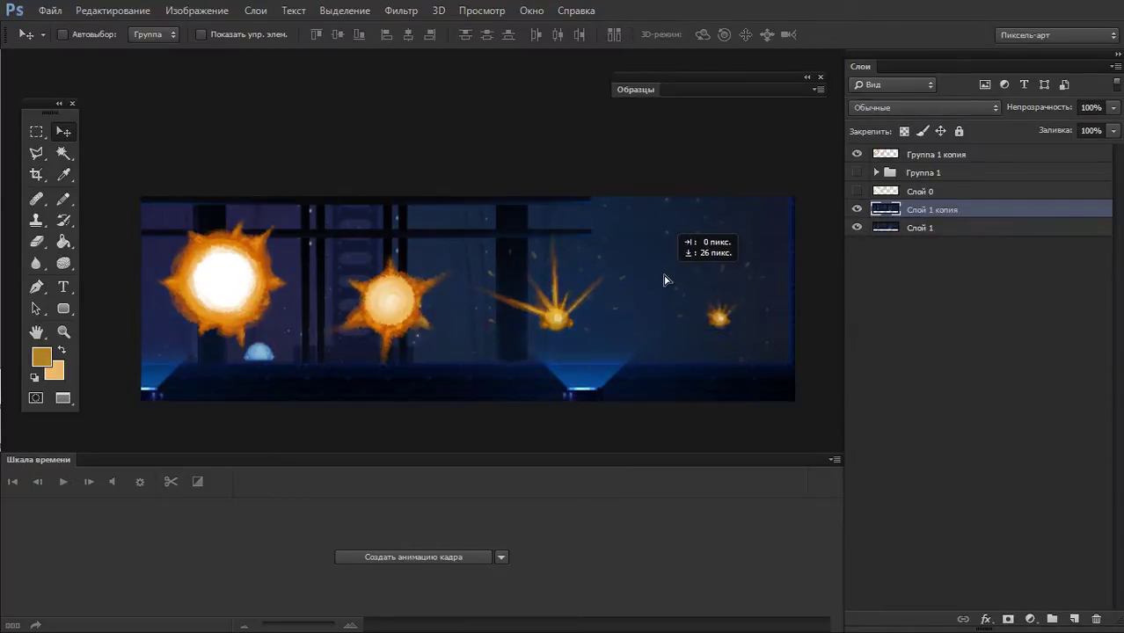
left_click_drag(665, 246, 668, 281)
left_click_drag(886, 203, 897, 242)
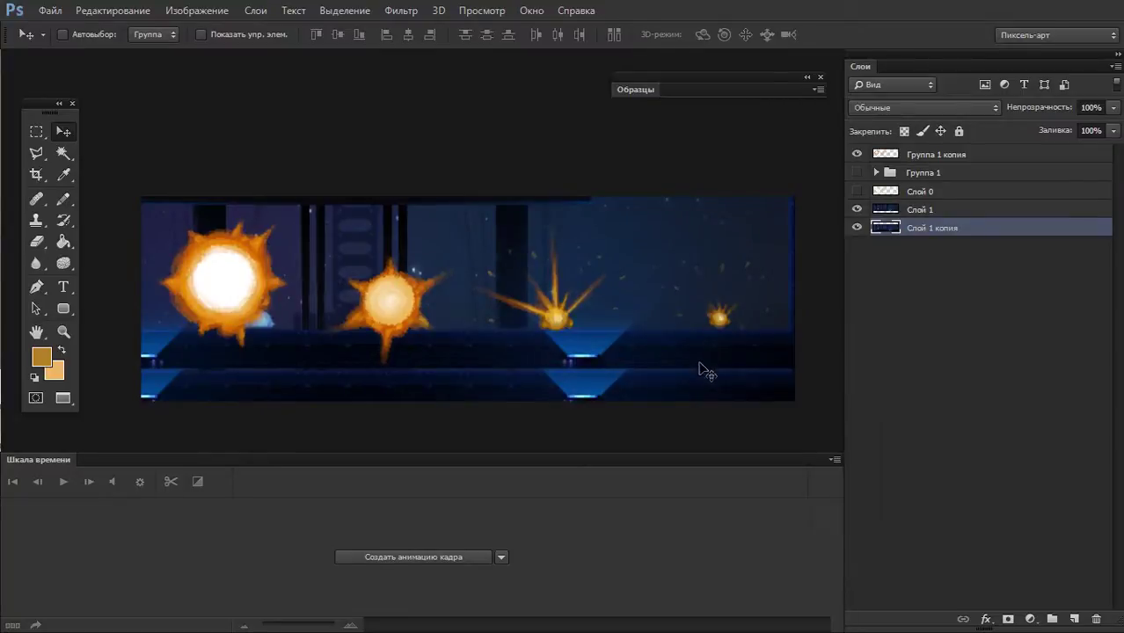
left_click(702, 427)
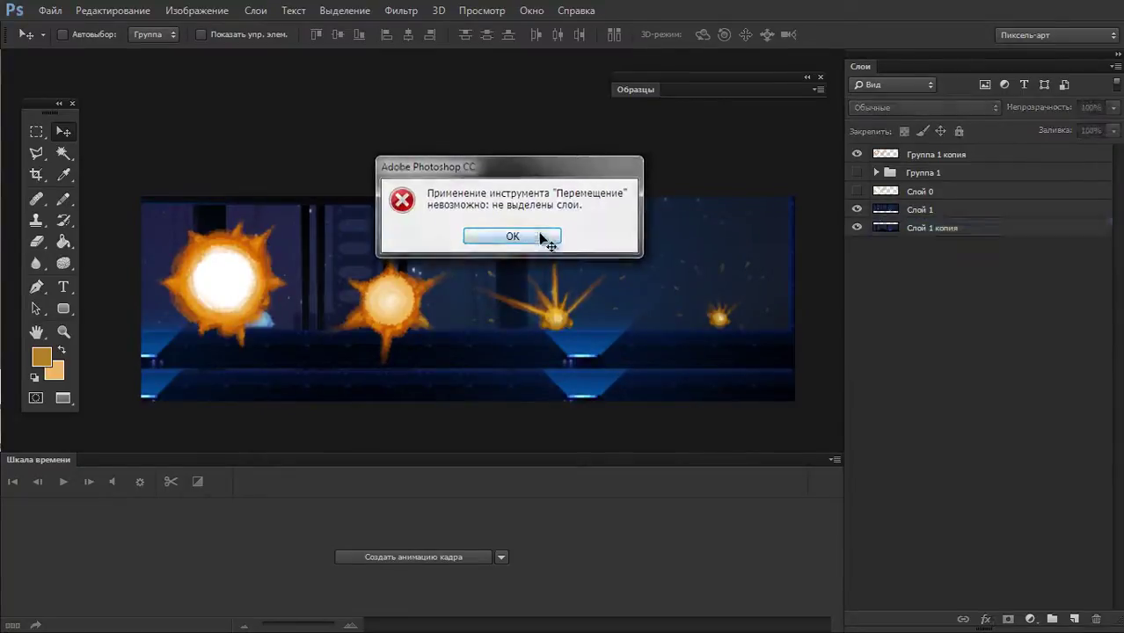
left_click(512, 233)
- Reset colours and paint-bucket the empty bottom strip black on Слой 1 копия
key("b")
key("d")
left_click(871, 228)
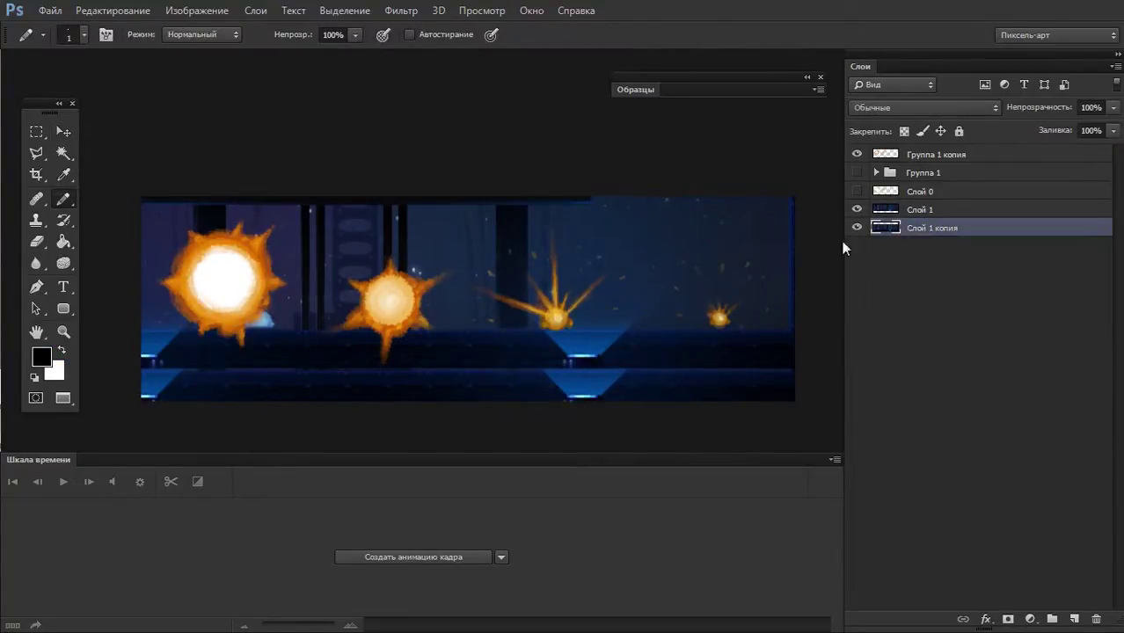
key("g")
key("shift+g")
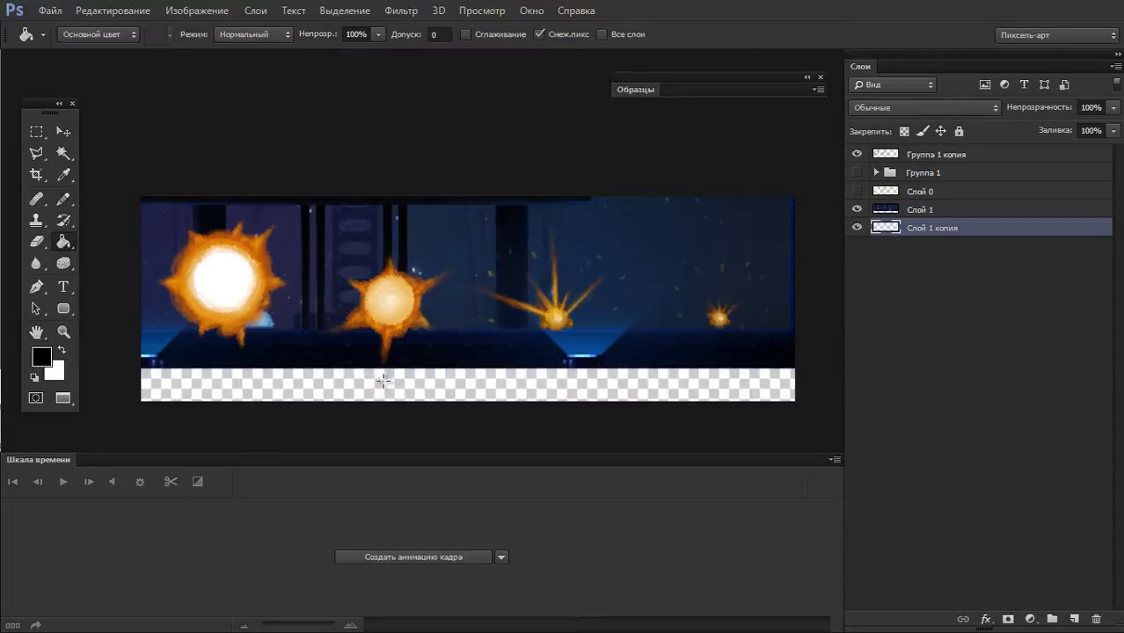
left_click(384, 378)
key("b")
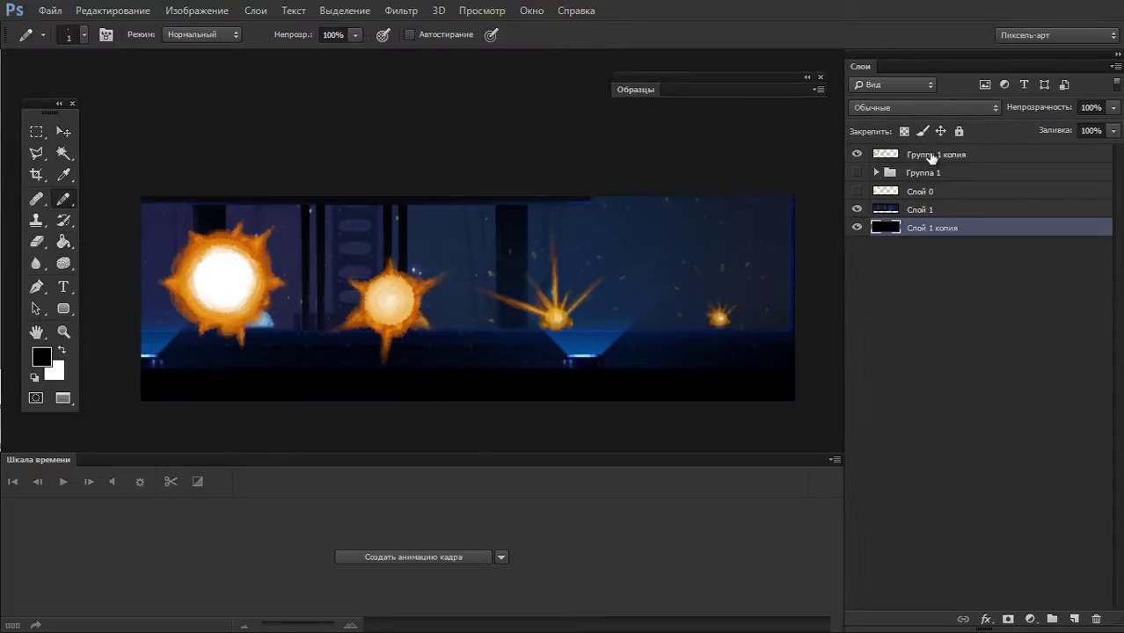
- Merge Слой 1 down into Слой 1 копия and check the background under the explosions
left_click(894, 212)
key("e")
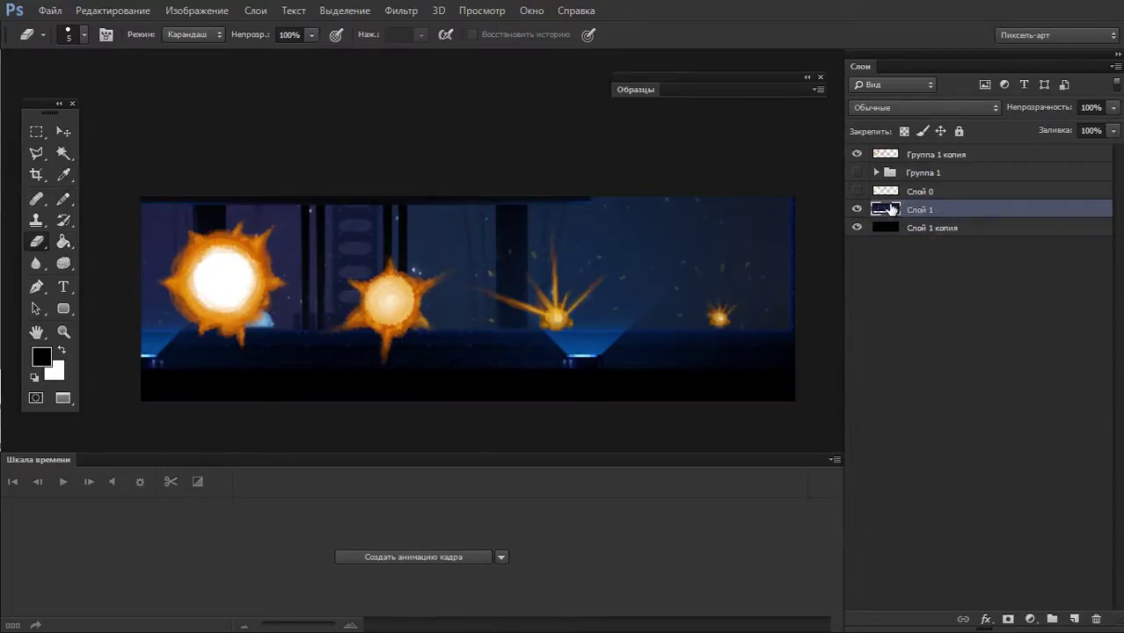
key("ctrl+e")
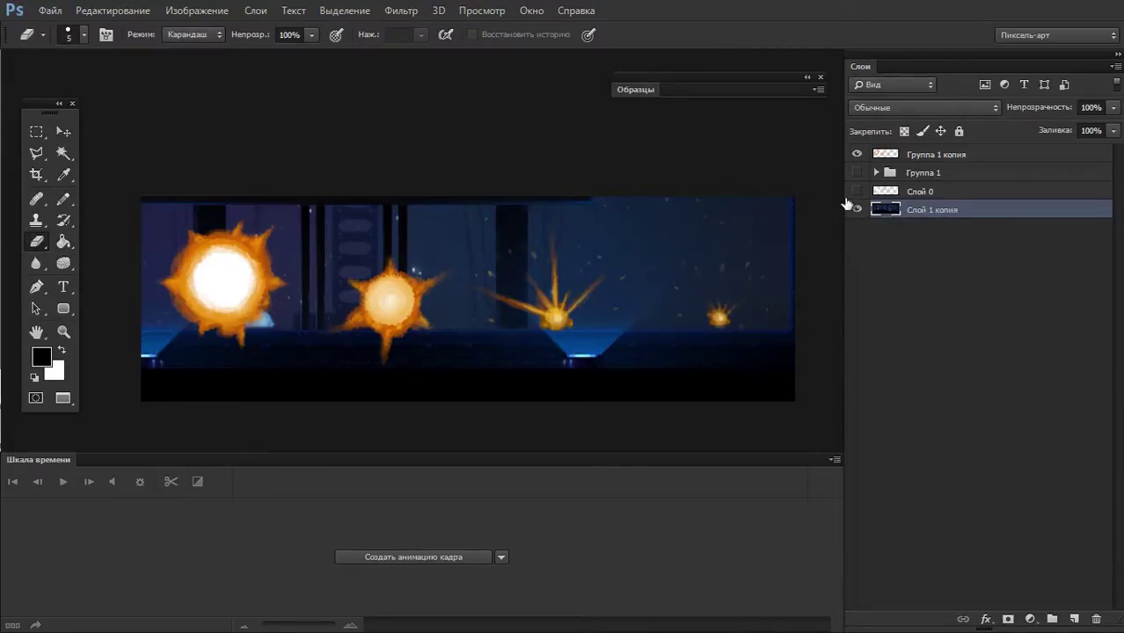
left_click(858, 155)
left_click(887, 162)
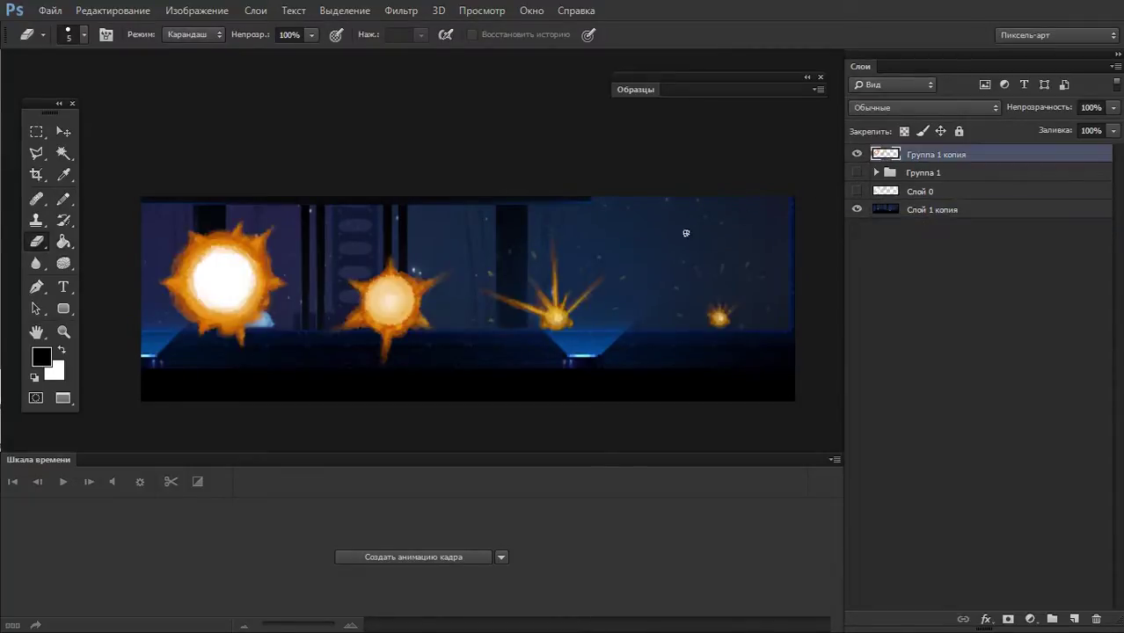
- Move the large left explosion 12 px down after undoing a too-large 35 px move
key("b")
key("m")
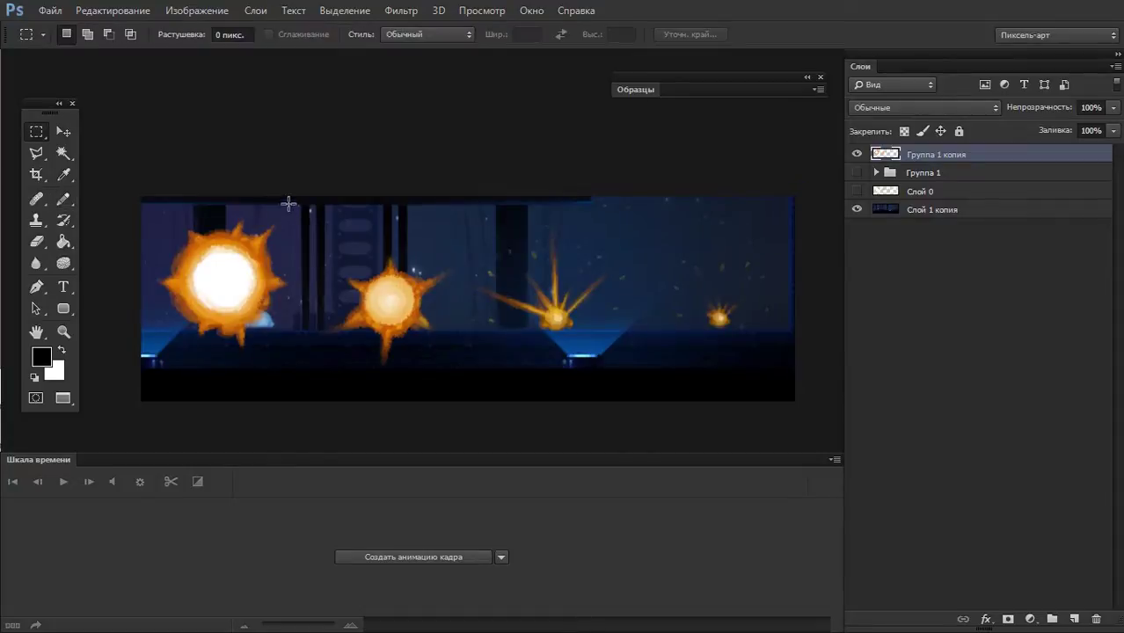
left_click_drag(300, 197, 141, 374)
left_click_drag(231, 281, 248, 287)
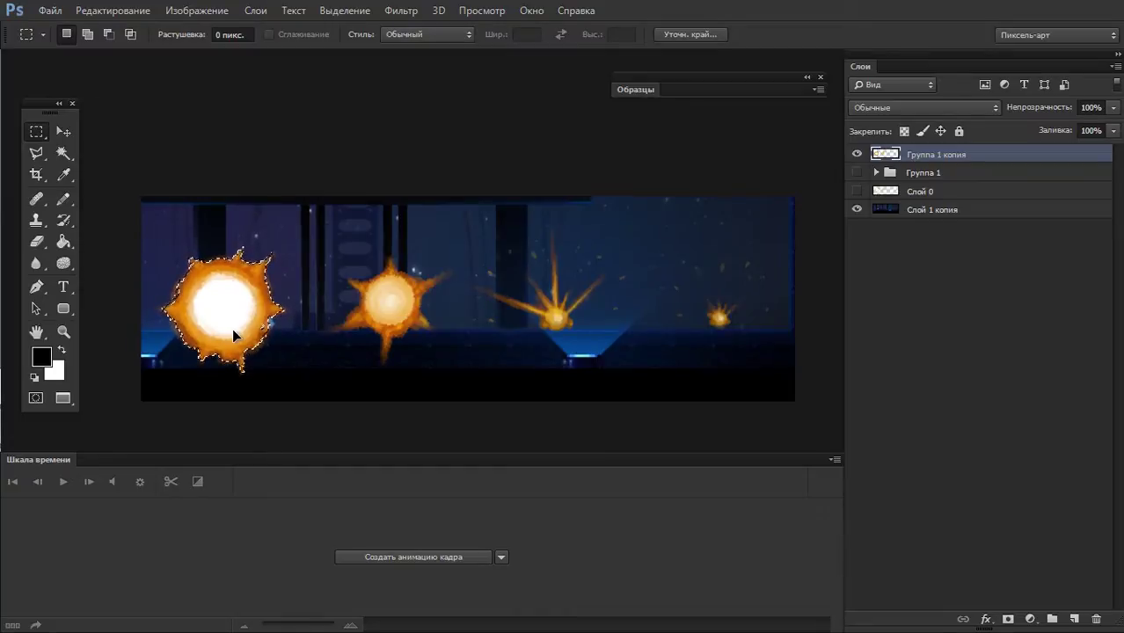
key("ctrl+z")
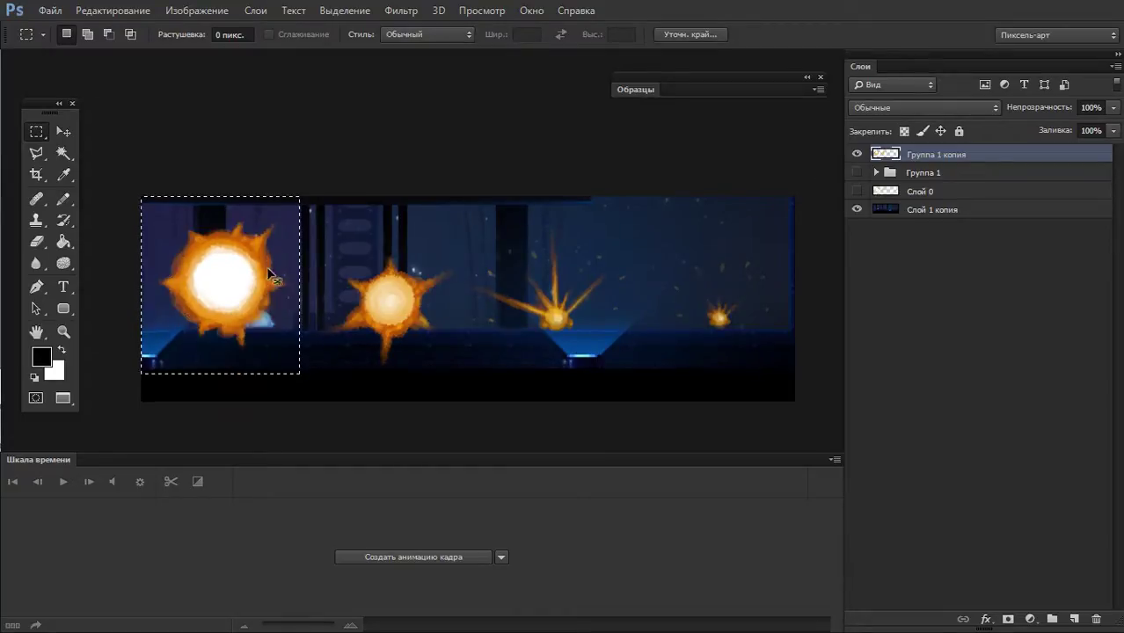
left_click_drag(239, 274, 239, 285)
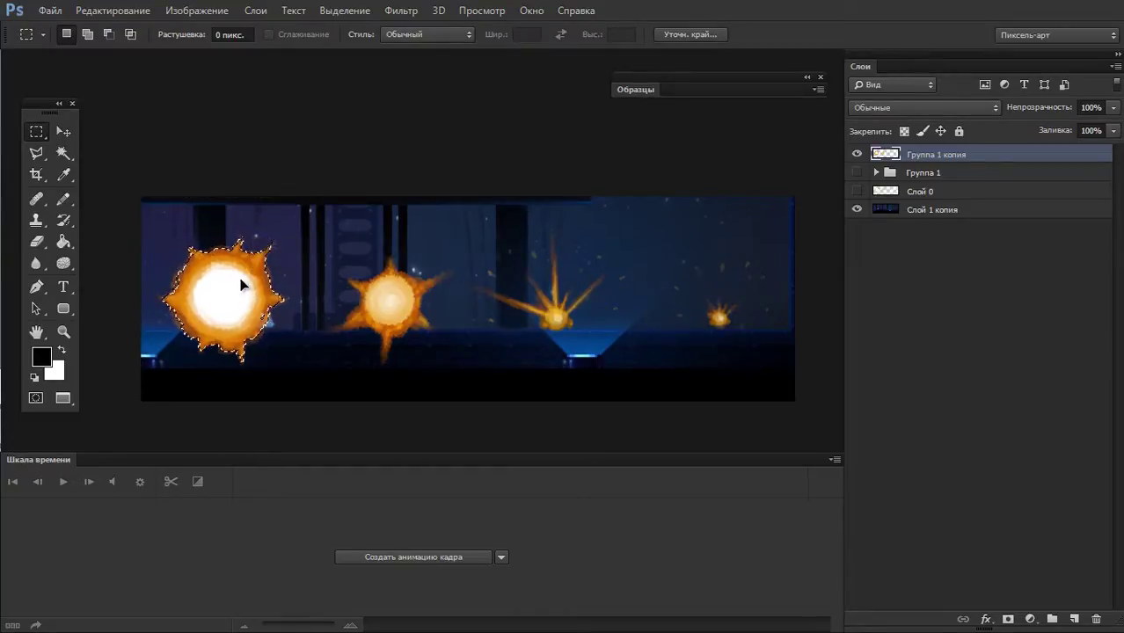
key("ctrl+d")
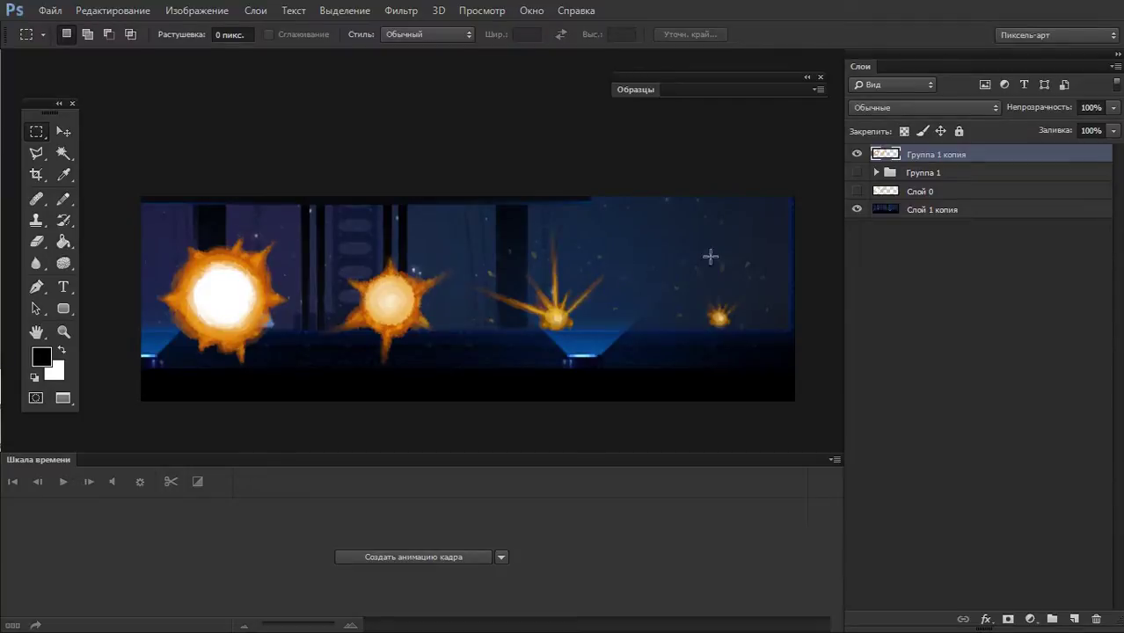
- Sketch guide arrows with the Pencil, undo them, and duplicate the explosion layer
key("b")
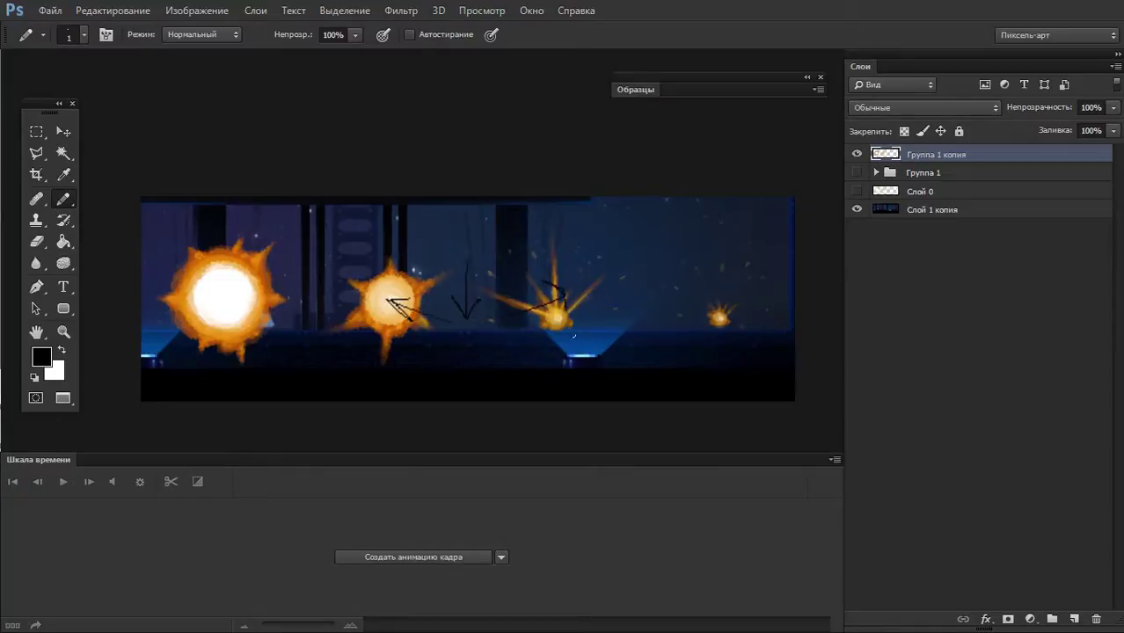
key("ctrl+alt+z")
key("ctrl+alt+z")
key("ctrl+alt+z")
key("ctrl+alt+z")
key("ctrl+alt+z")
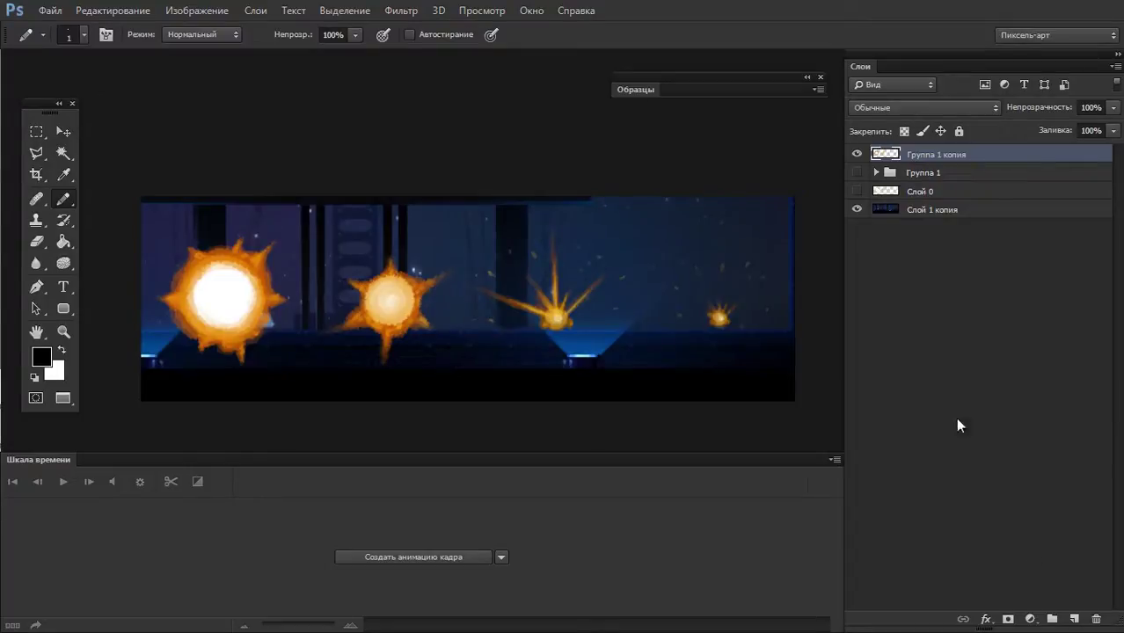
key("ctrl+j")
- Create a new copy of the explosion group and hide the previous copy
left_click(856, 172)
scroll(643, 314, "up", 2)
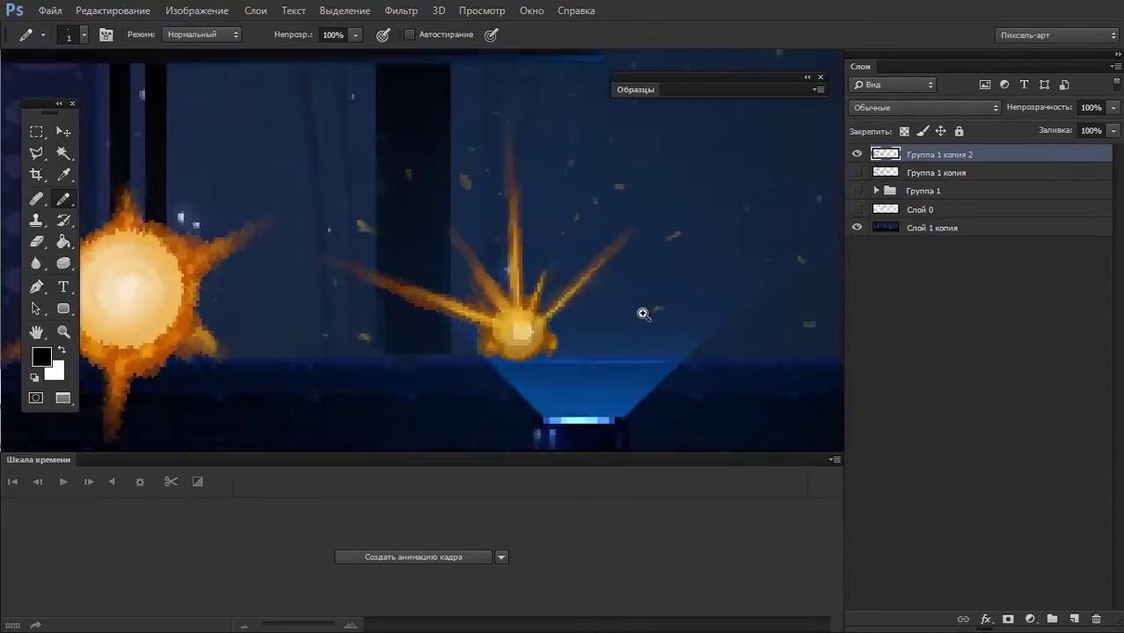
scroll(643, 314, "up", 2)
scroll(449, 339, "up", 2)
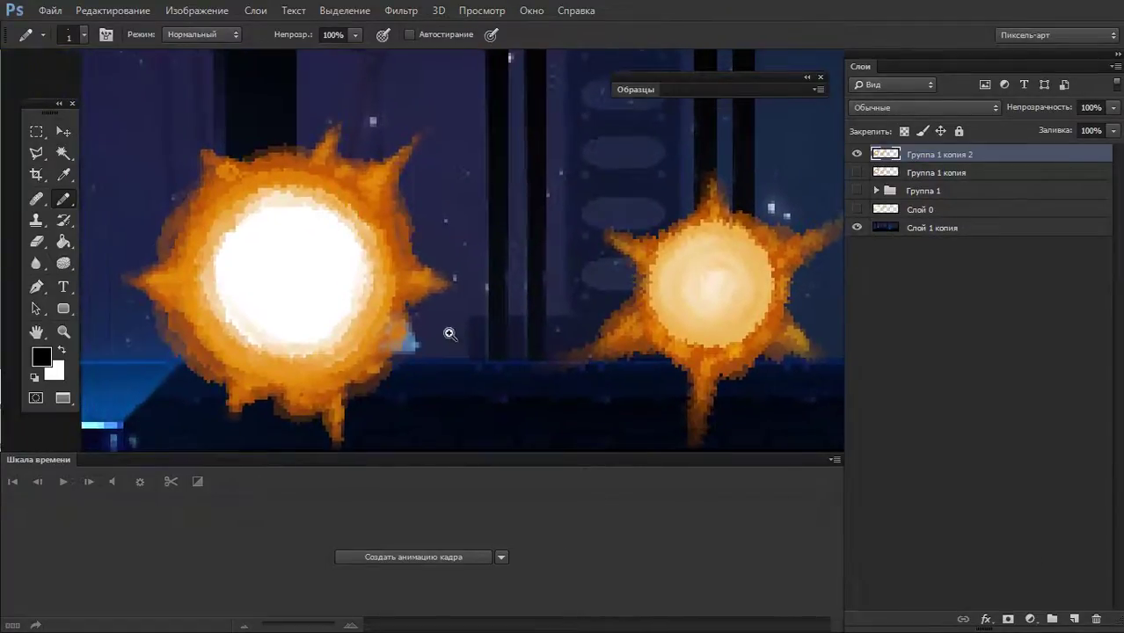
scroll(449, 334, "down", 1)
key("e")
scroll(528, 290, "down", 1)
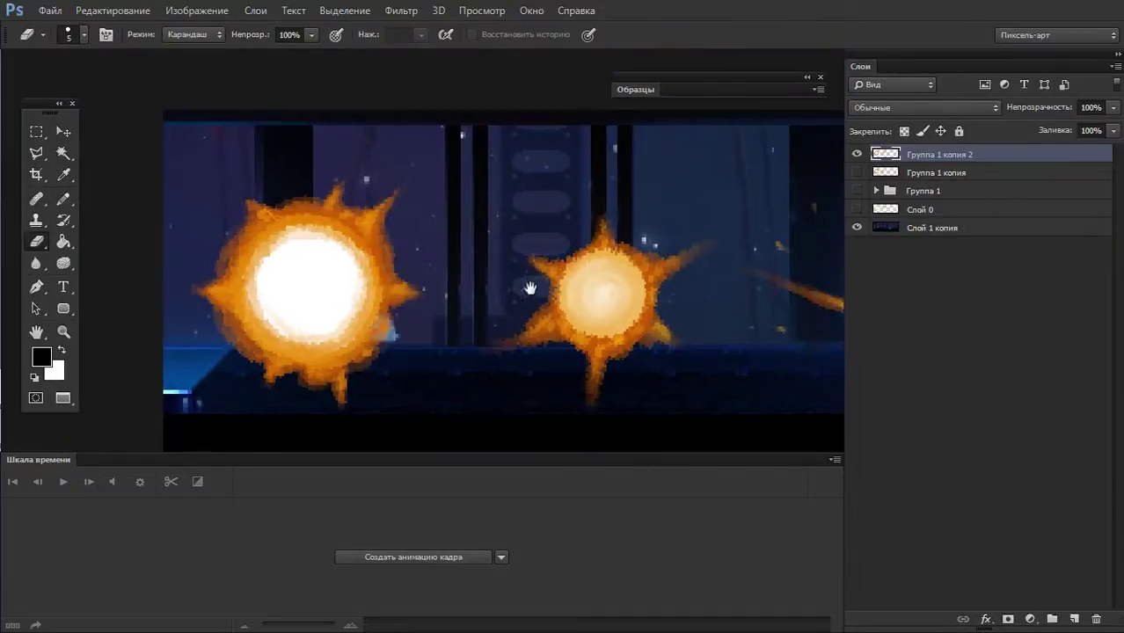
scroll(502, 291, "down", 1)
scroll(546, 293, "down", 1)
scroll(580, 304, "down", 1)
- Briefly marquee the floor strip, then sample the explosion's orange edge for the Pencil
key("m")
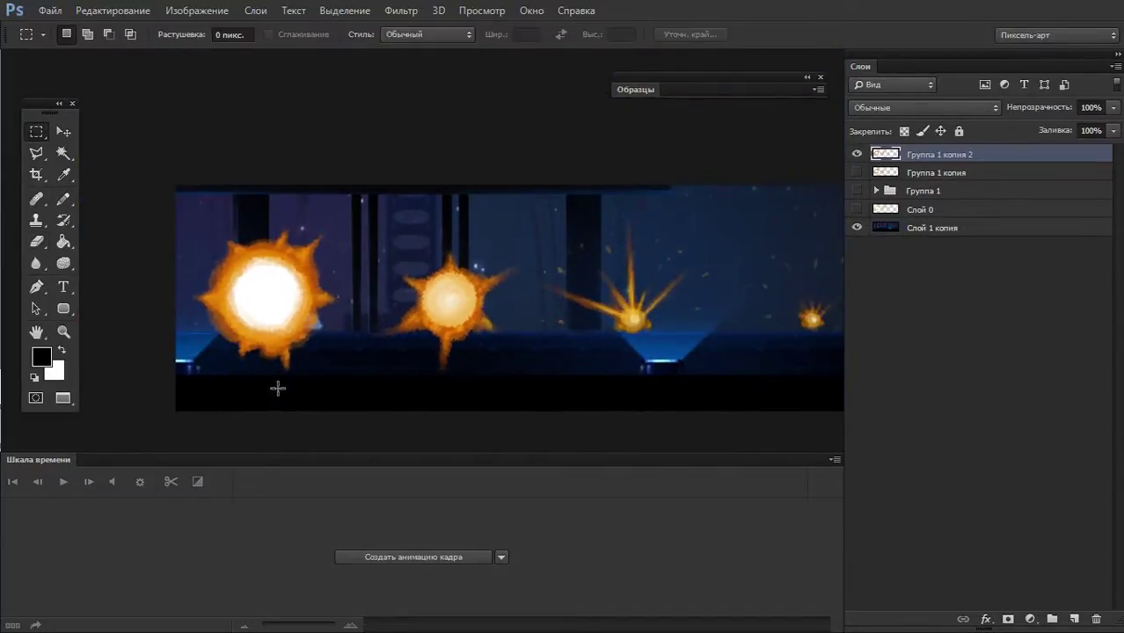
left_click_drag(176, 401, 845, 332)
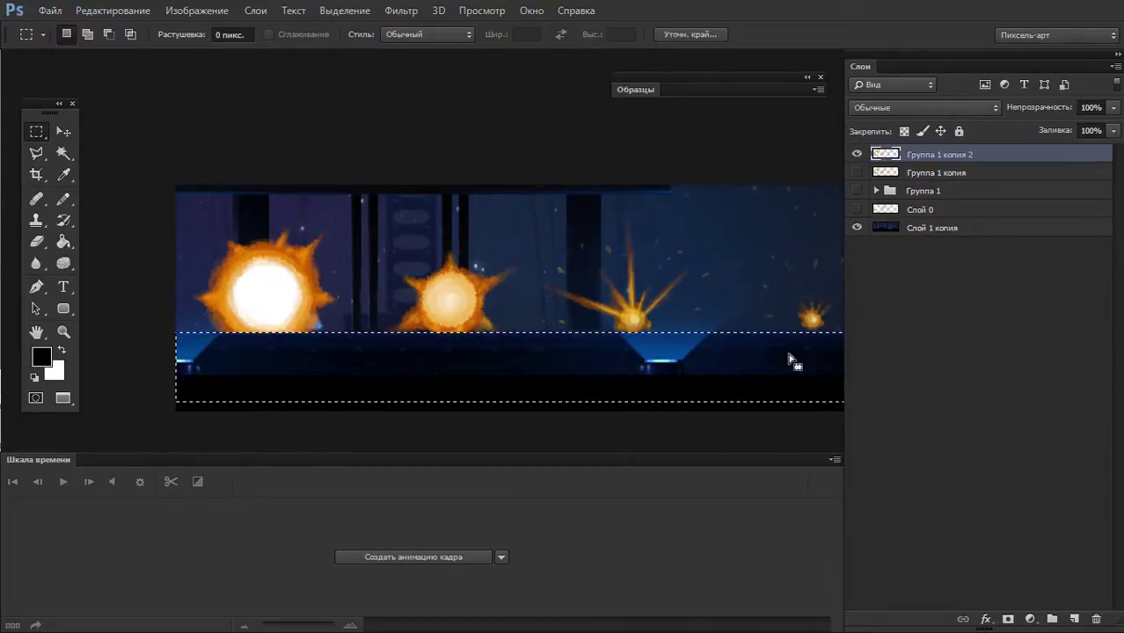
left_click(432, 318)
scroll(392, 328, "up", 2)
scroll(397, 321, "up", 2)
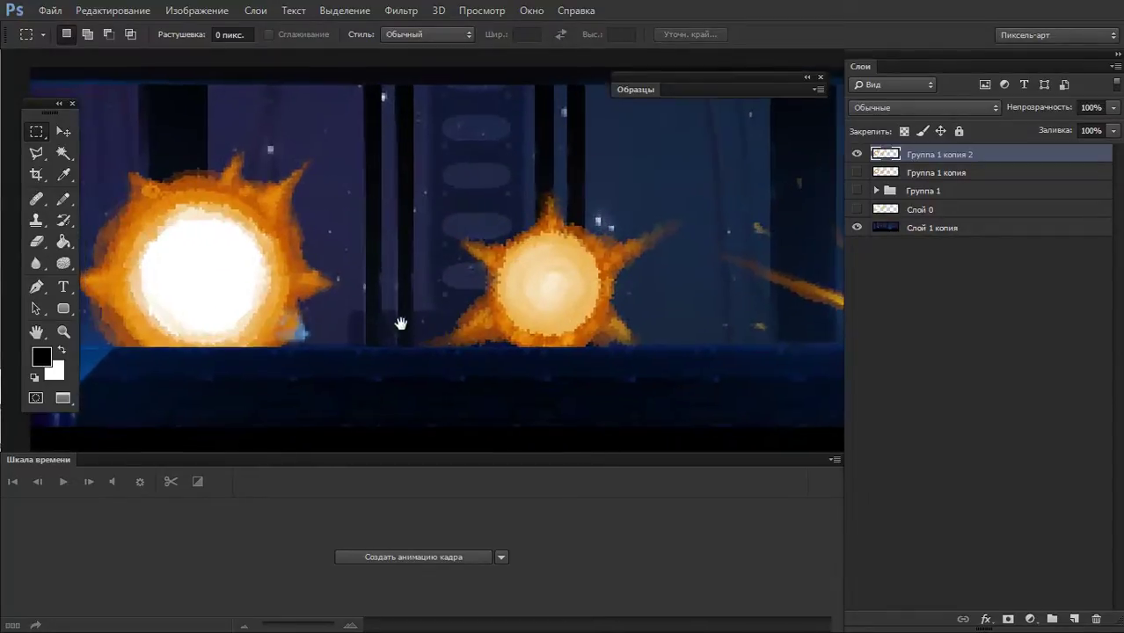
scroll(397, 322, "up", 2)
key("b")
left_click(293, 336, "alt")
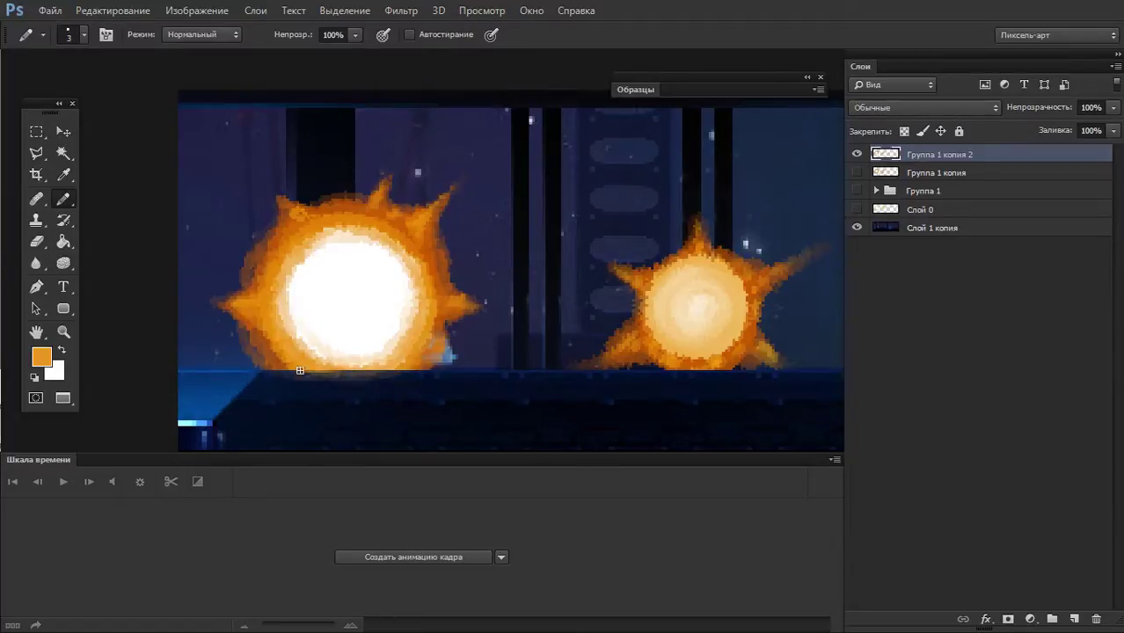
- Set the brush size to 12 px, then make the Pencil tip very thin
right_click(300, 370)
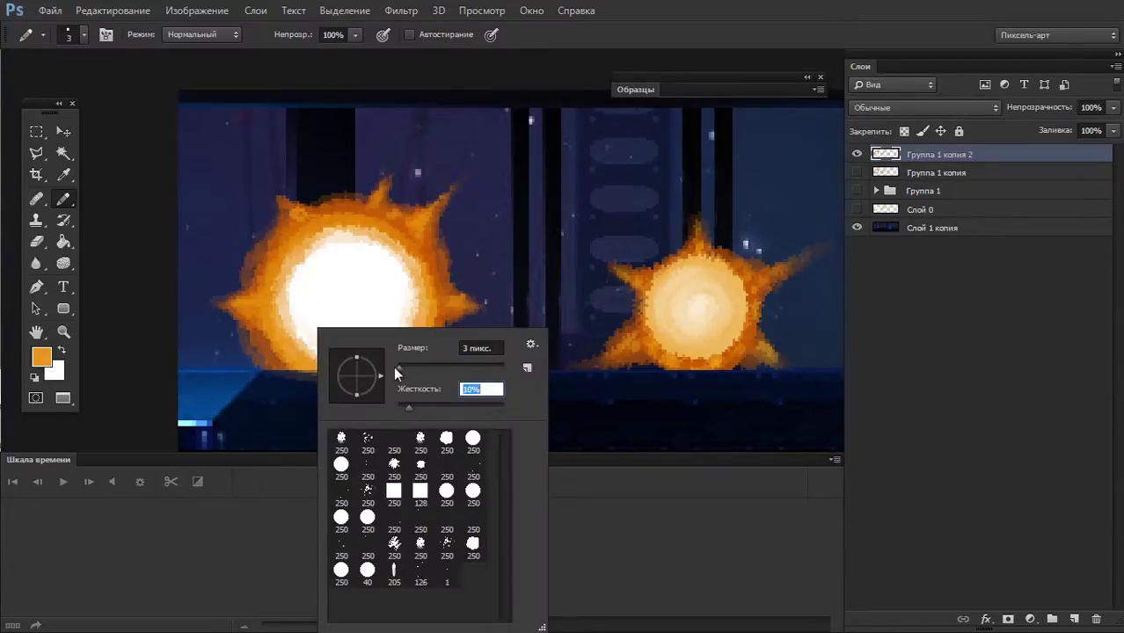
mouse_move(397, 367)
left_mouse_down()
mouse_move(423, 368)
mouse_move(406, 370)
left_mouse_up()
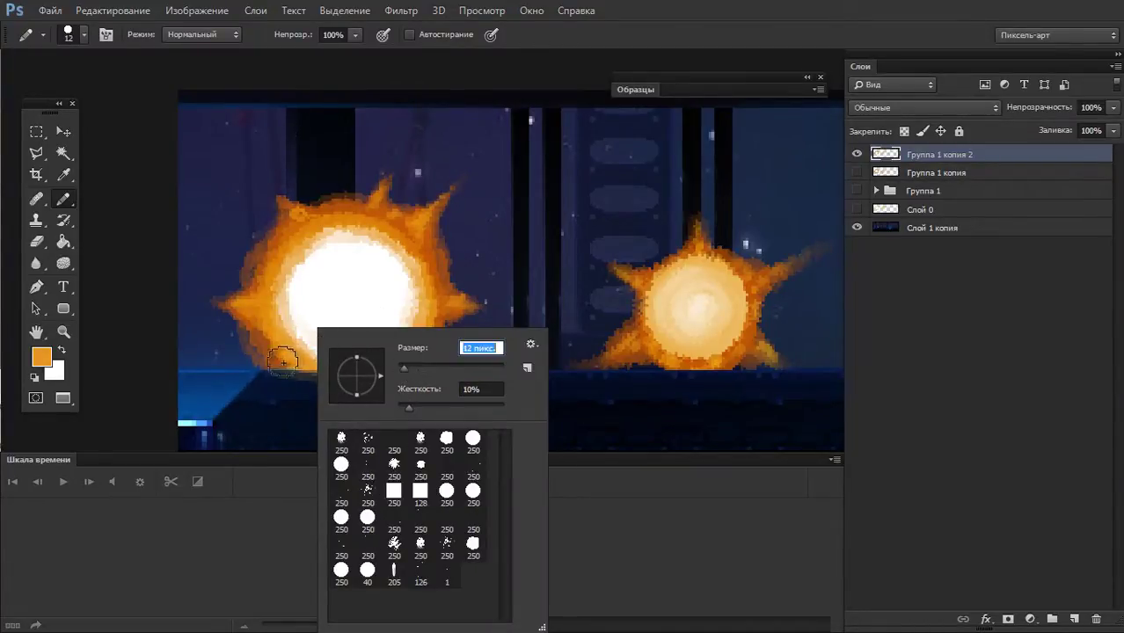
key("Return")
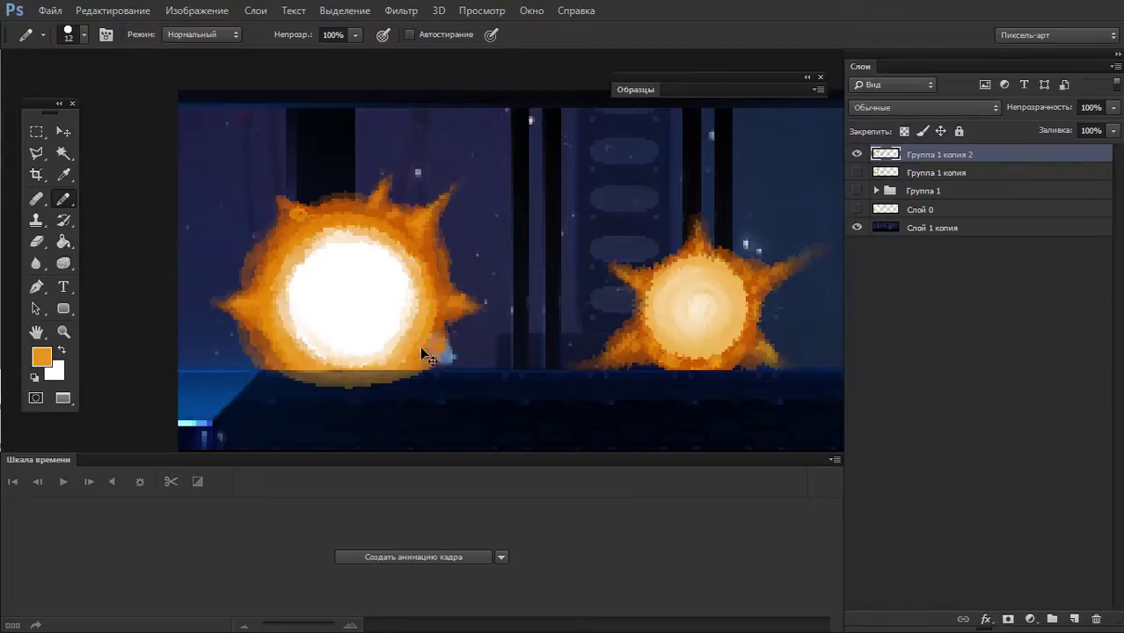
key("F5")
key("F5")
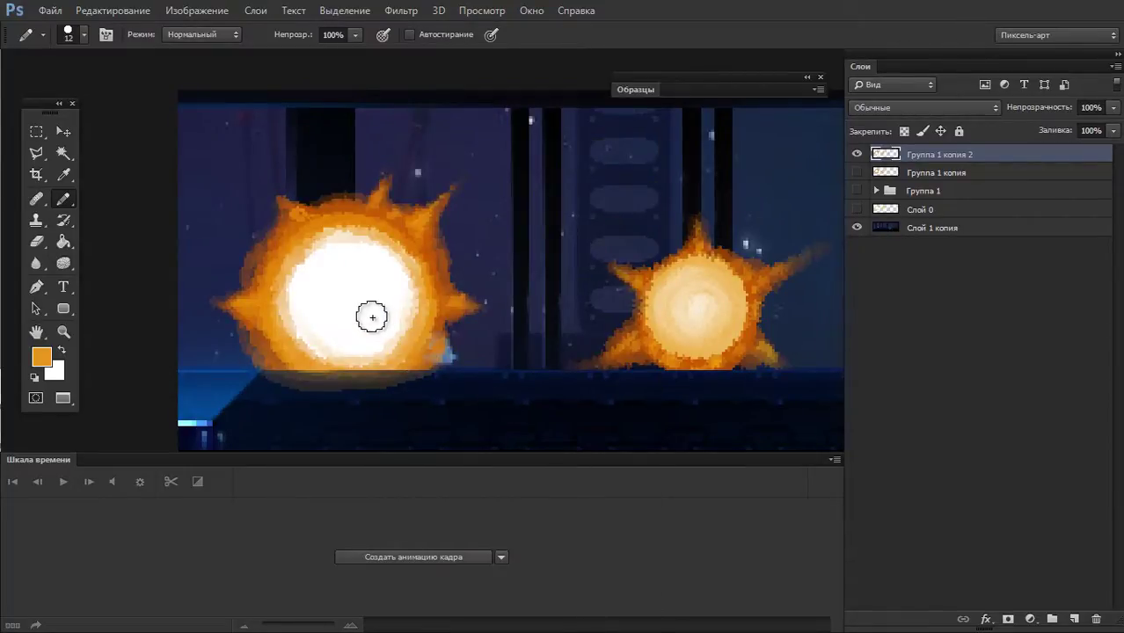
key("p")
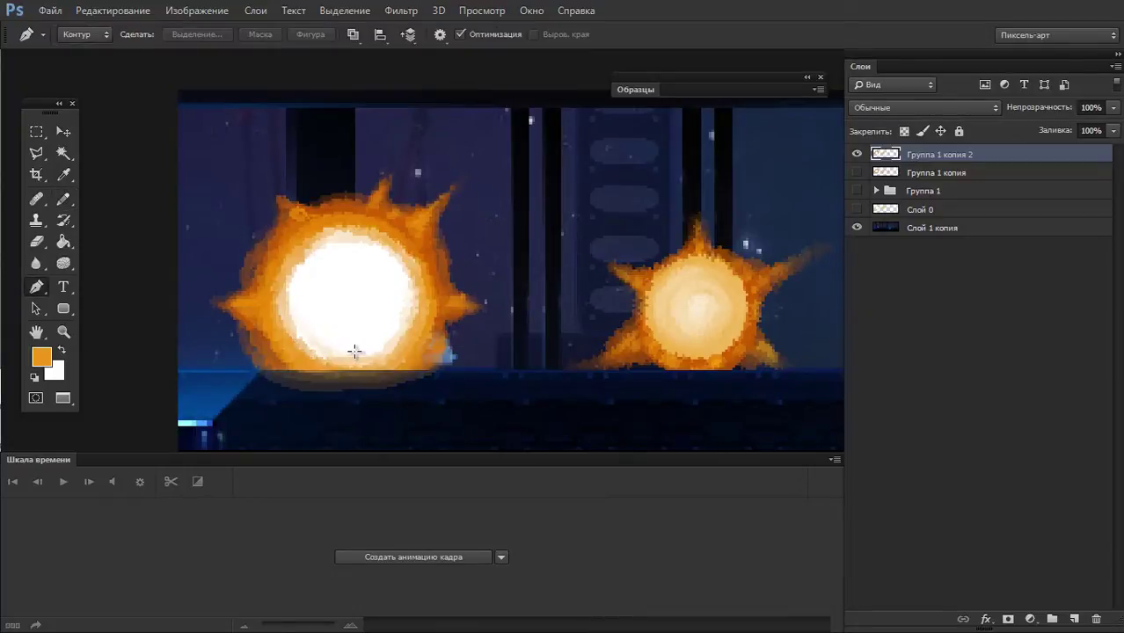
key("b")
key("bracketleft")
key("bracketleft")
key("bracketleft")
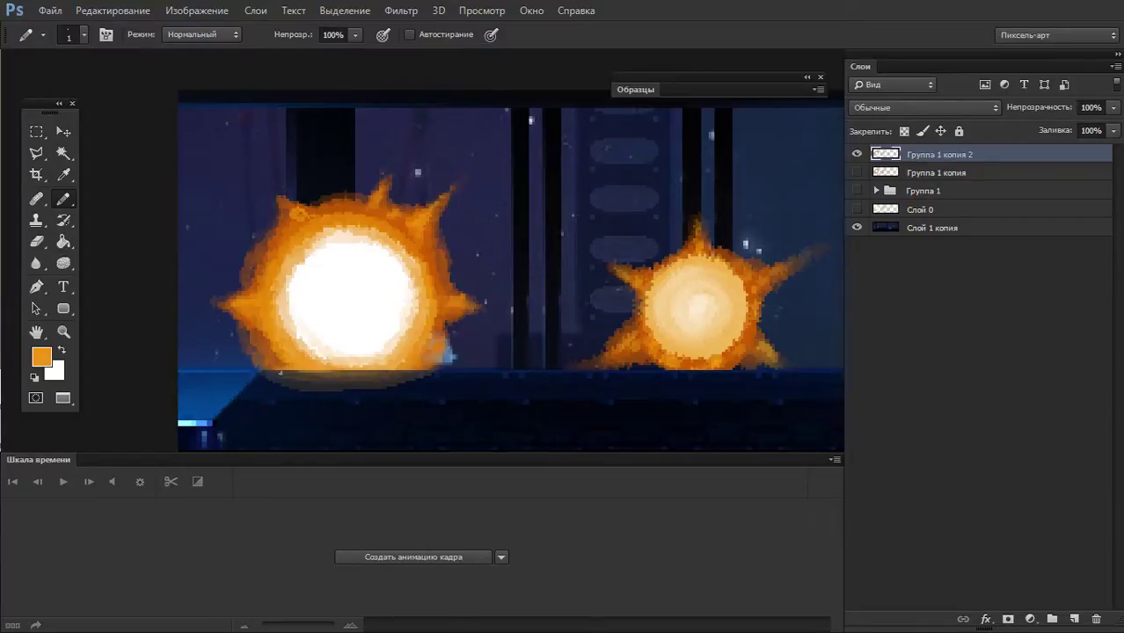
- Draw a thin line along the left explosion's bottom and sample white from its core
left_click_drag(280, 373, 371, 372)
left_click(339, 343, "alt")
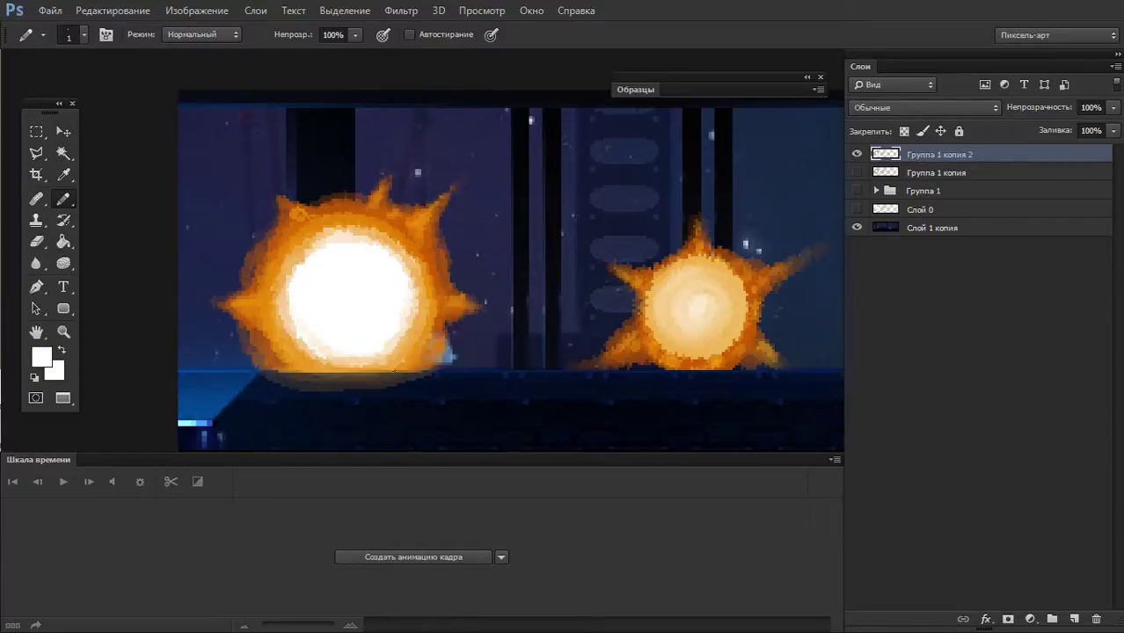
scroll(499, 377, "down", 1)
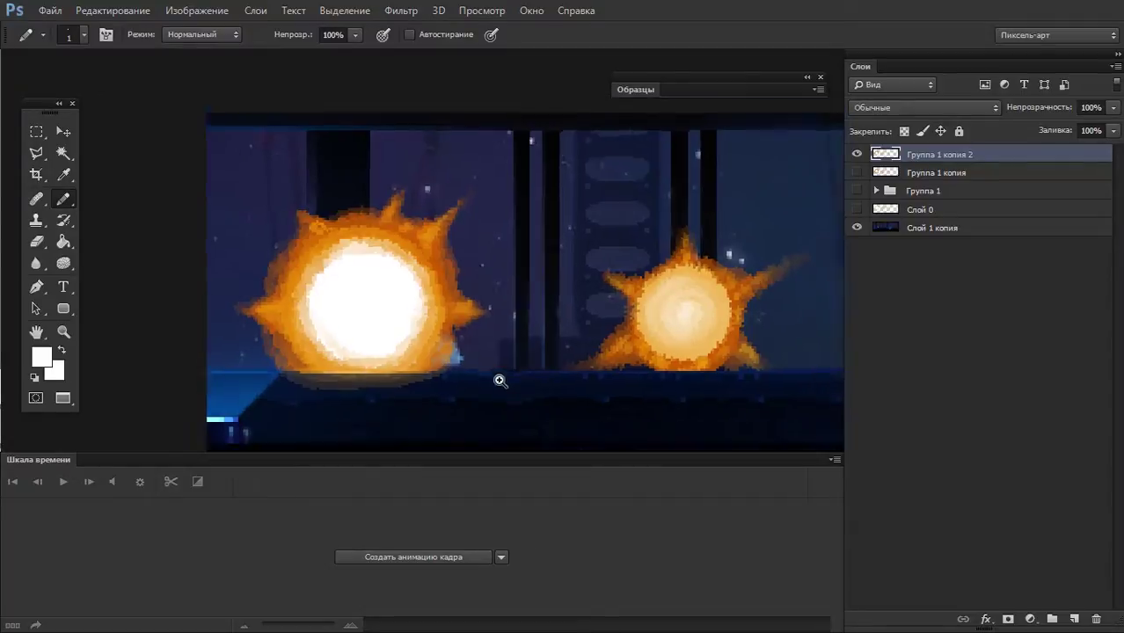
scroll(500, 377, "down", 2)
left_click(856, 154)
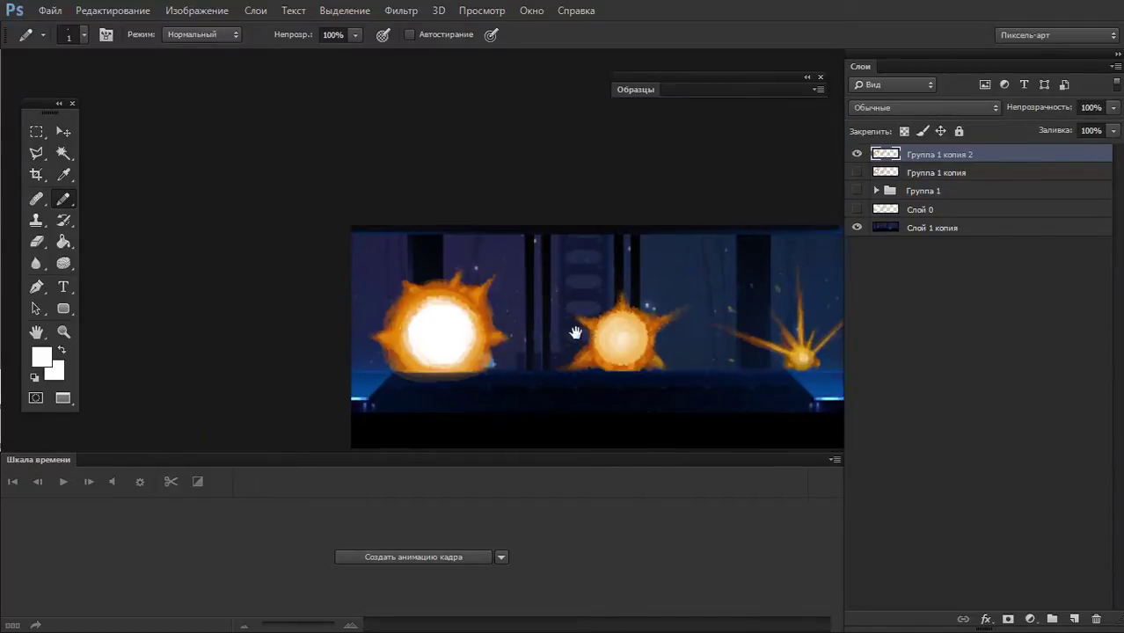
left_click_drag(574, 329, 519, 304)
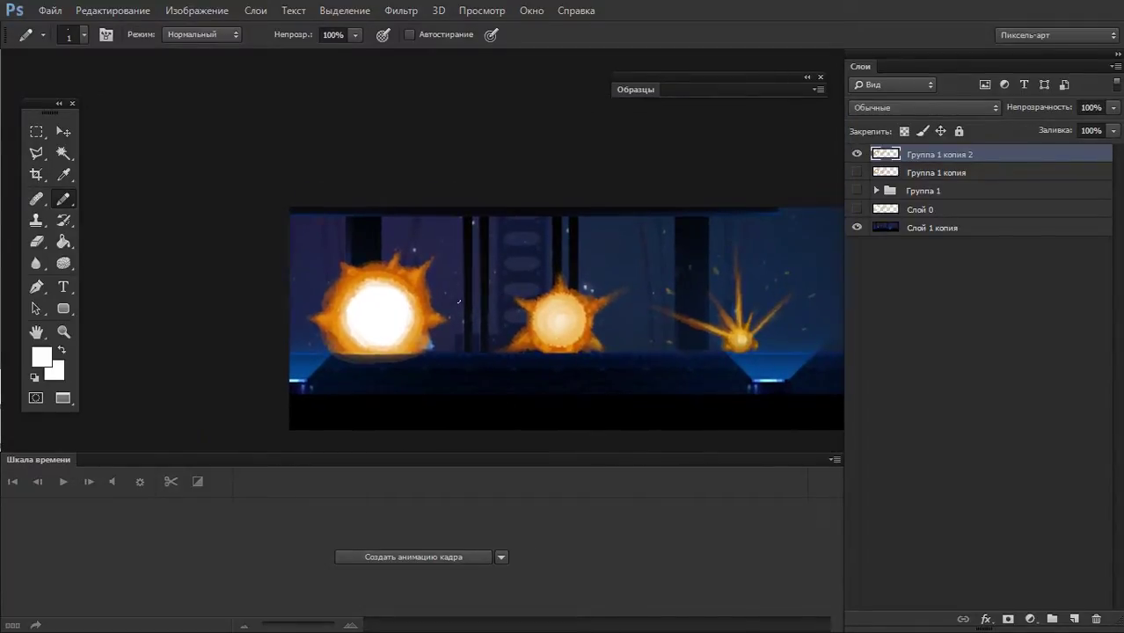
- Zoom in and marquee-select the area around the left explosion
left_click(437, 291)
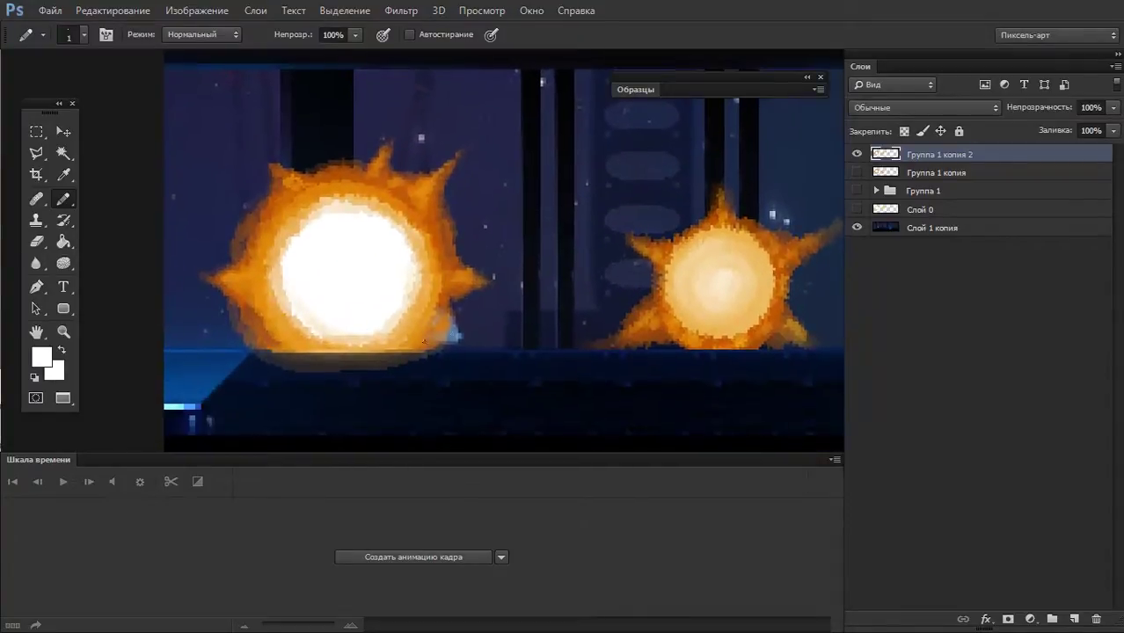
key("alt")
key("m")
mouse_move(512, 111)
left_mouse_down()
mouse_move(214, 346)
mouse_move(189, 349)
left_mouse_up()
- Scale the left explosion to about 82% by 80%, shift it right, and apply it
key("ctrl+t")
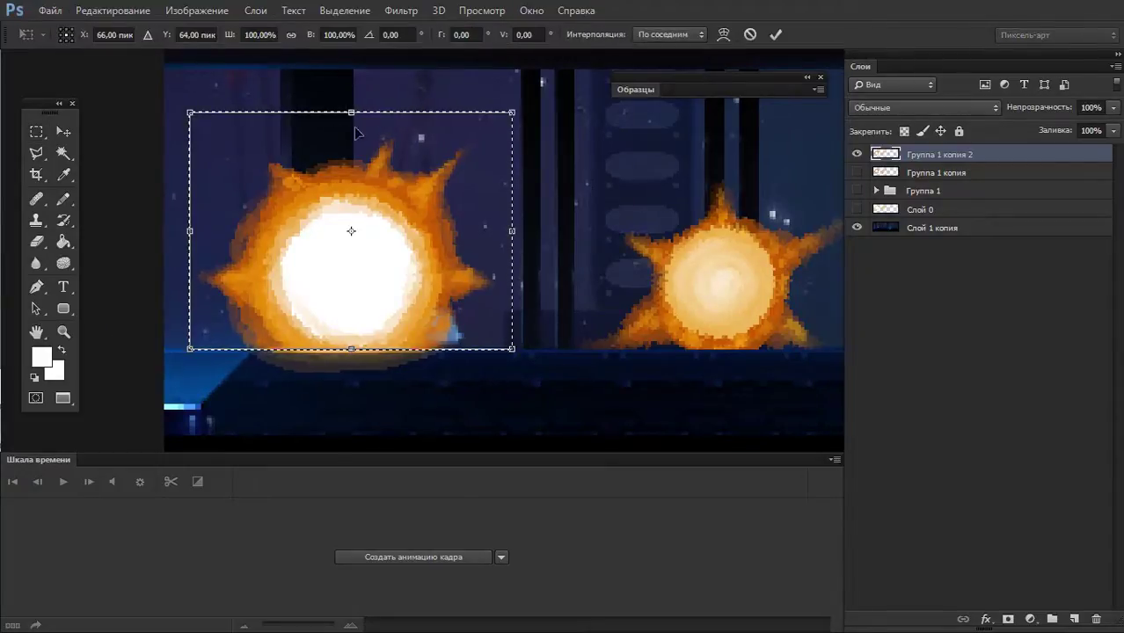
mouse_move(351, 111)
left_mouse_down()
mouse_move(351, 199)
mouse_move(351, 119)
left_mouse_up()
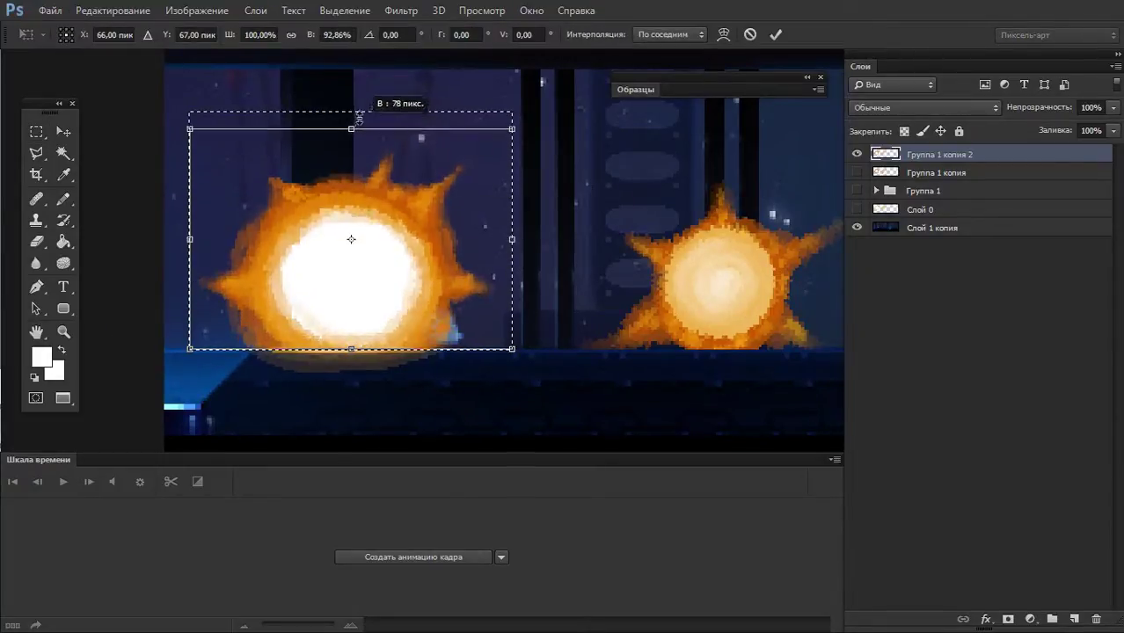
left_click_drag(512, 120, 455, 158)
left_click_drag(363, 251, 390, 252)
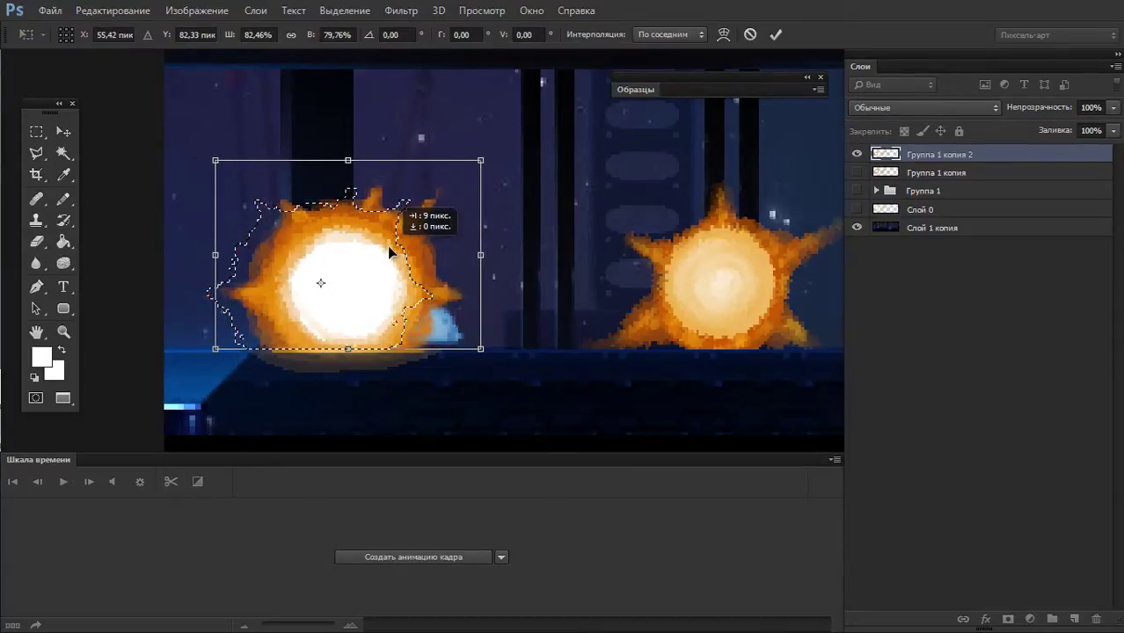
left_click_drag(388, 252, 388, 245)
key("Return")
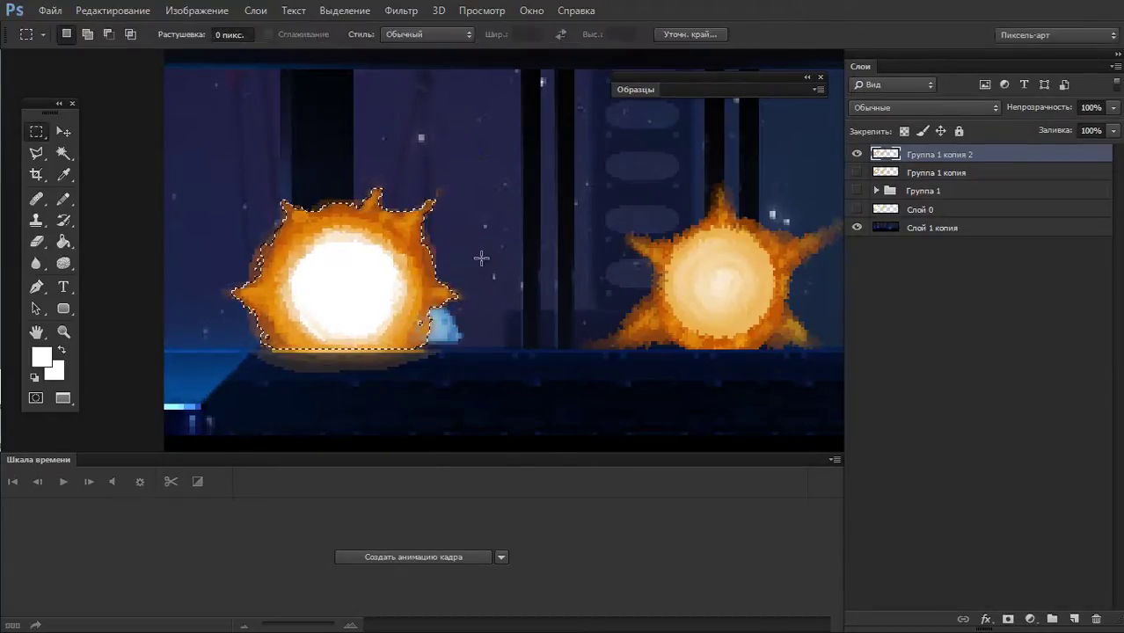
key("ctrl+d")
- Erase the left explosion's top, left and right flame spikes into a rounder fireball
key("e")
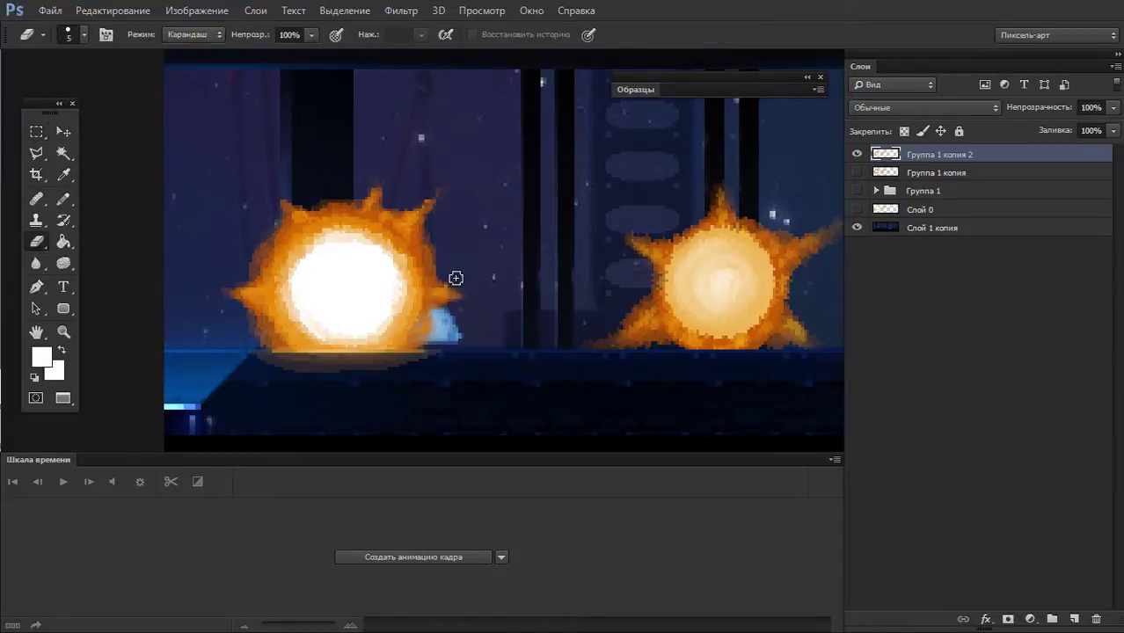
left_click_drag(454, 276, 452, 308)
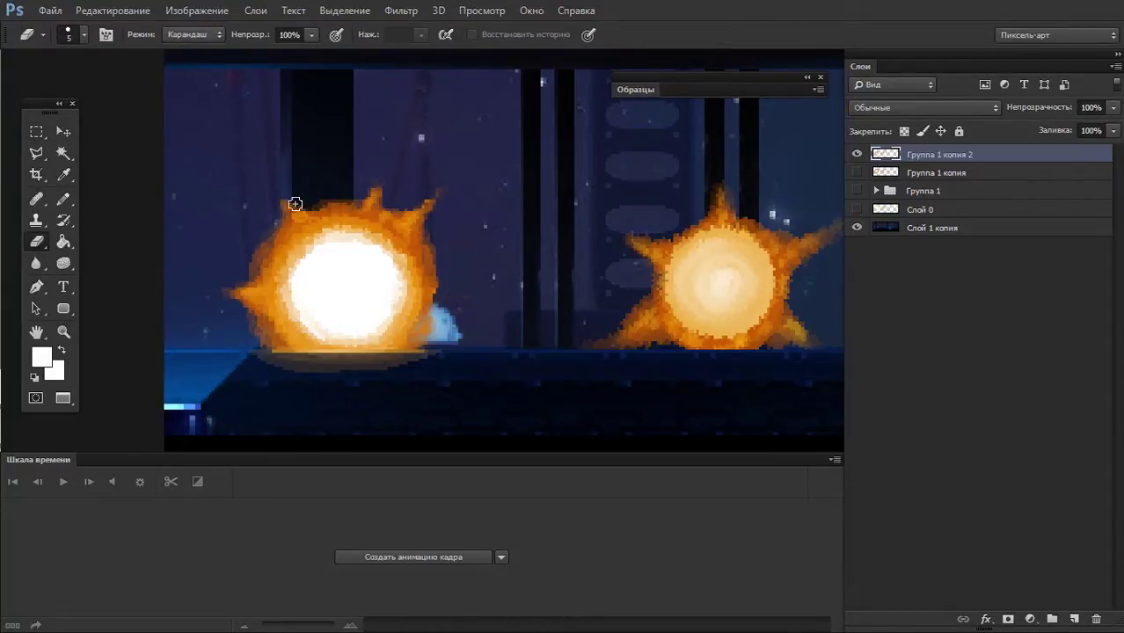
left_click_drag(294, 200, 288, 208)
left_click_drag(417, 199, 427, 209)
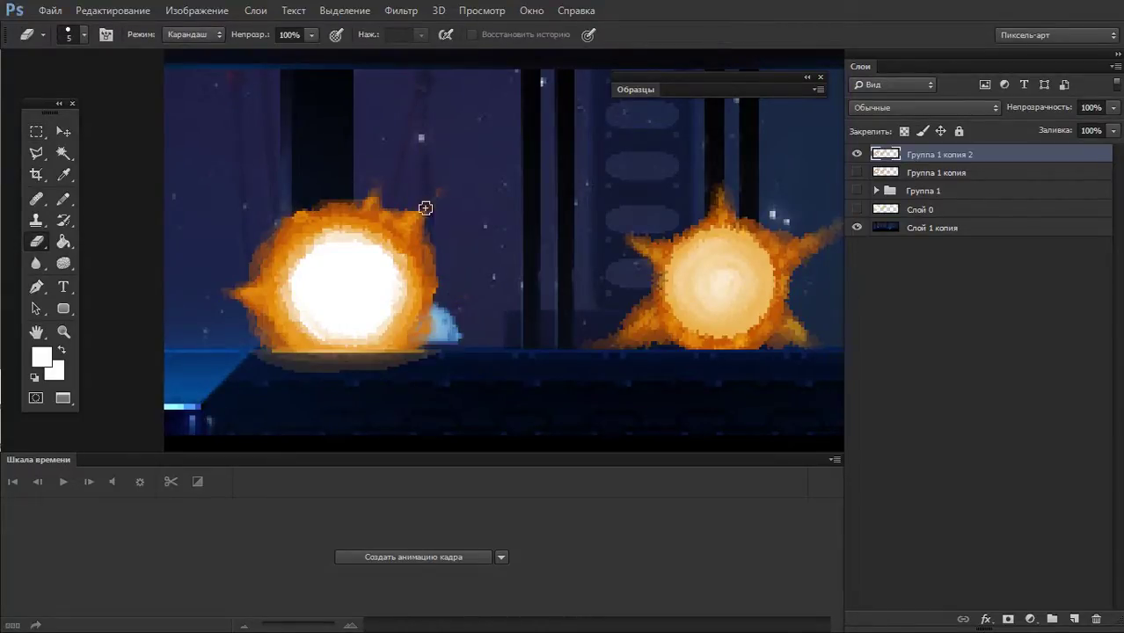
mouse_move(229, 280)
left_mouse_down()
mouse_move(239, 313)
mouse_move(241, 291)
left_mouse_up()
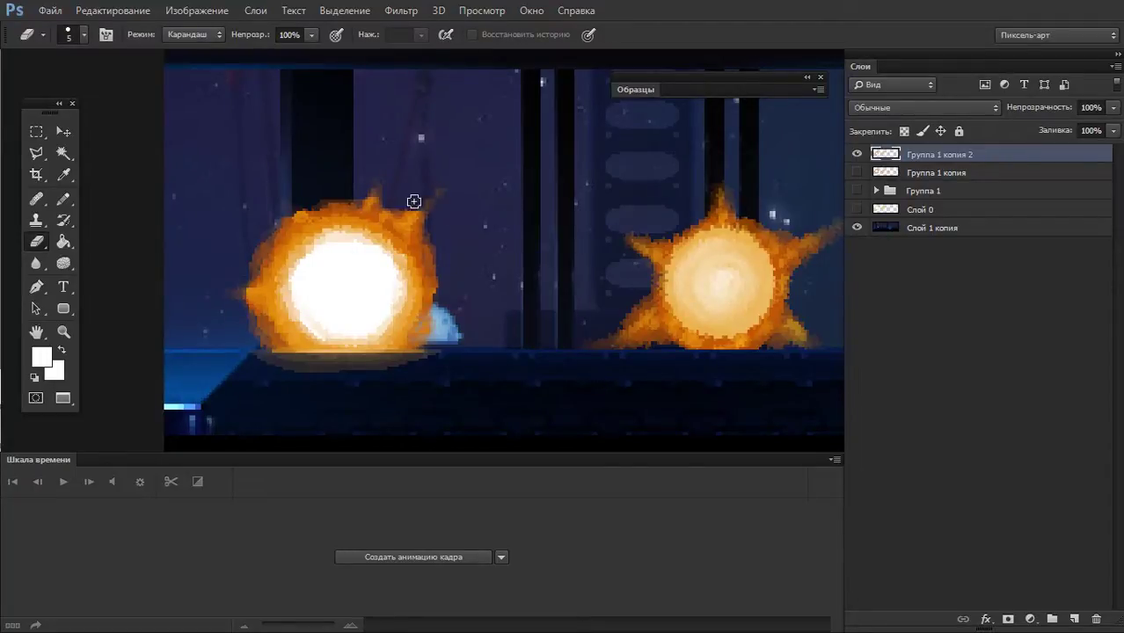
left_click_drag(411, 198, 430, 226)
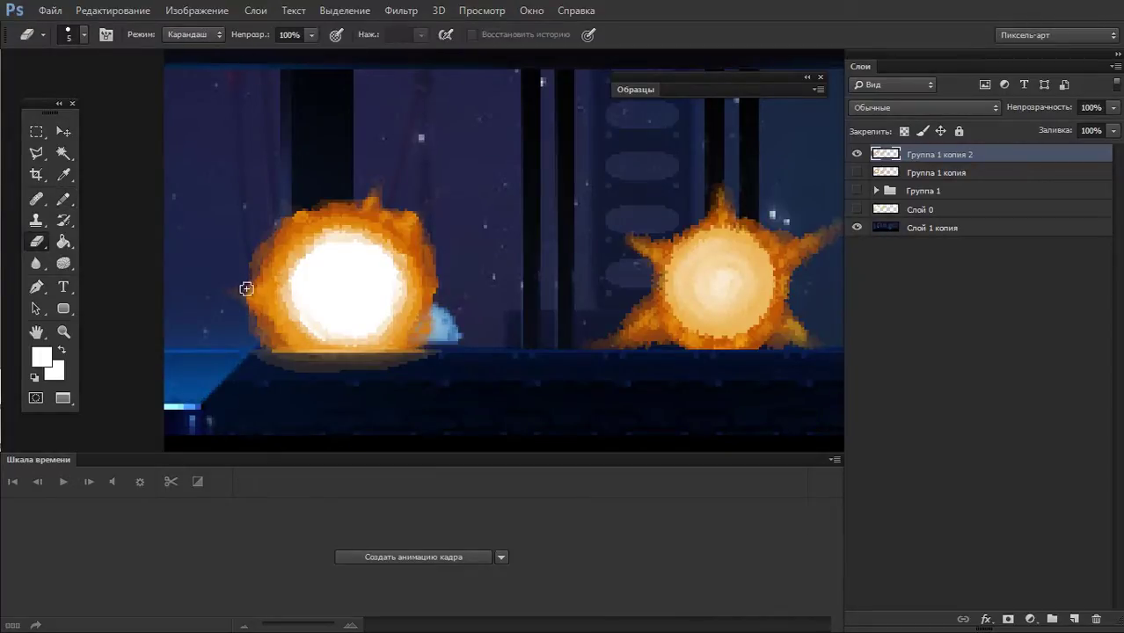
key("b")
left_click_drag(647, 273, 538, 292)
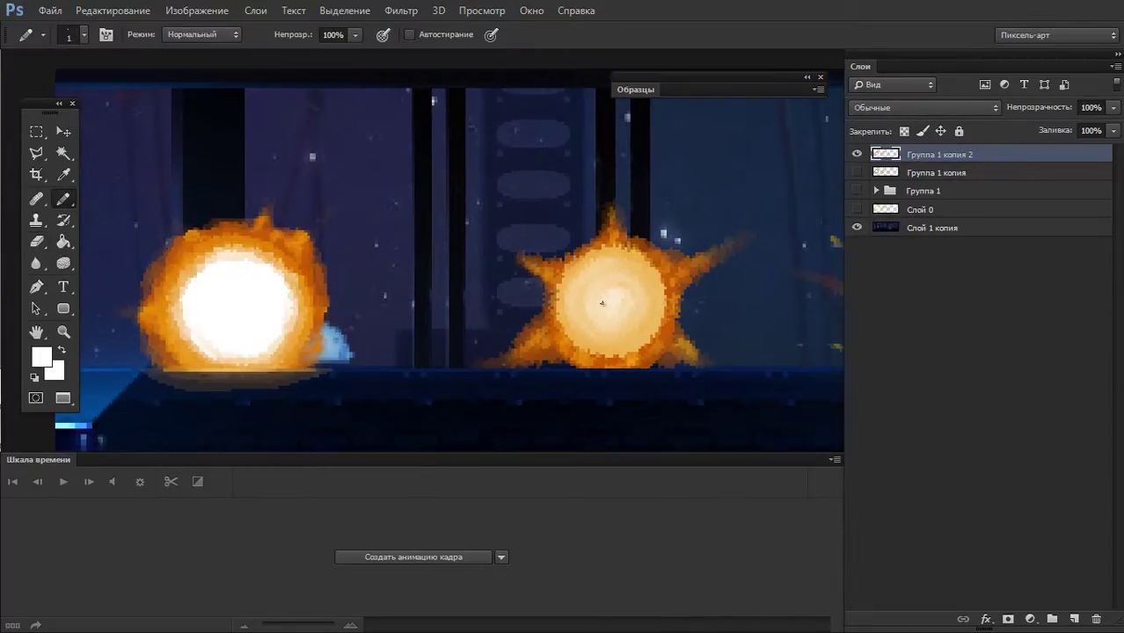
- On a new layer, sample orange and extend the middle explosion's left flare further left
left_click(553, 327, "alt")
left_click(1077, 620)
key("x")
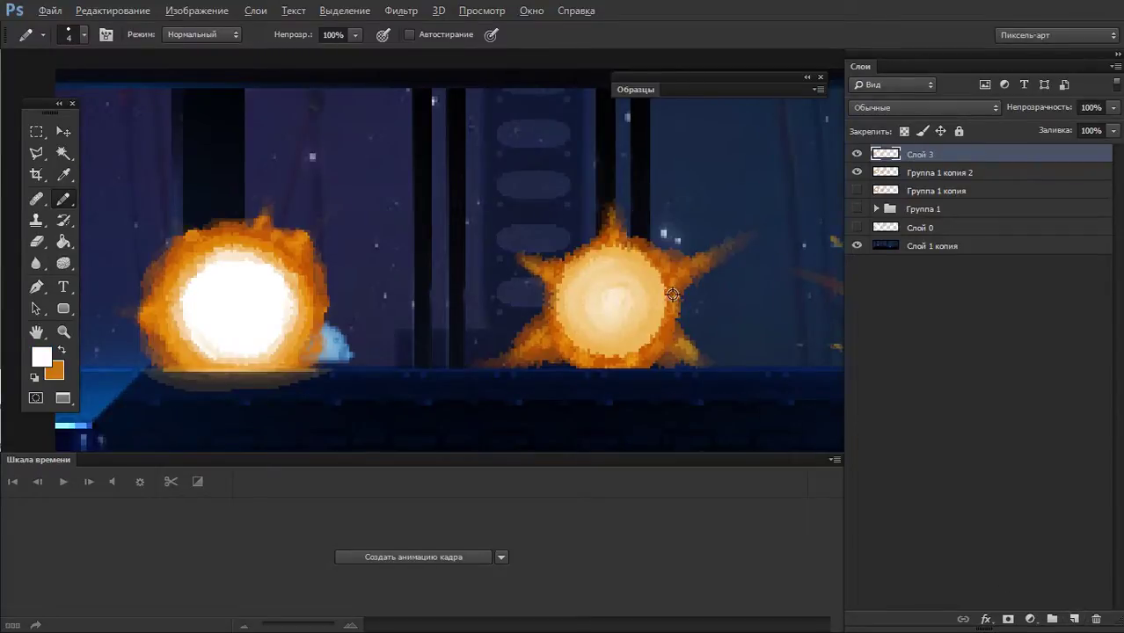
left_click(672, 293, "alt")
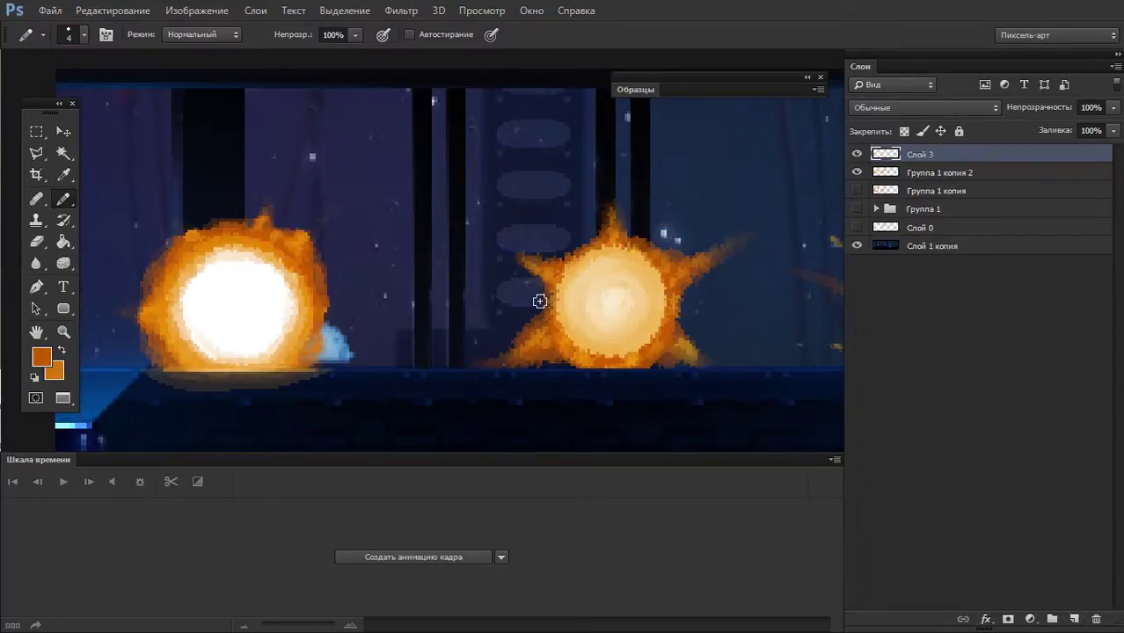
key("bracketright")
key("bracketright")
key("e")
key("b")
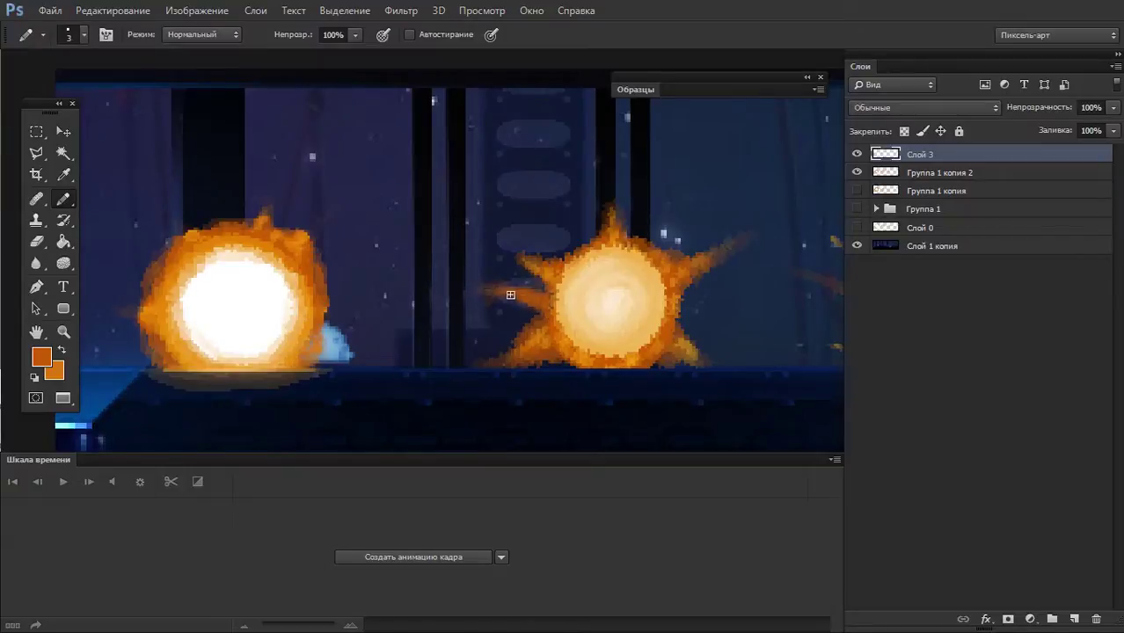
left_click_drag(485, 289, 475, 292)
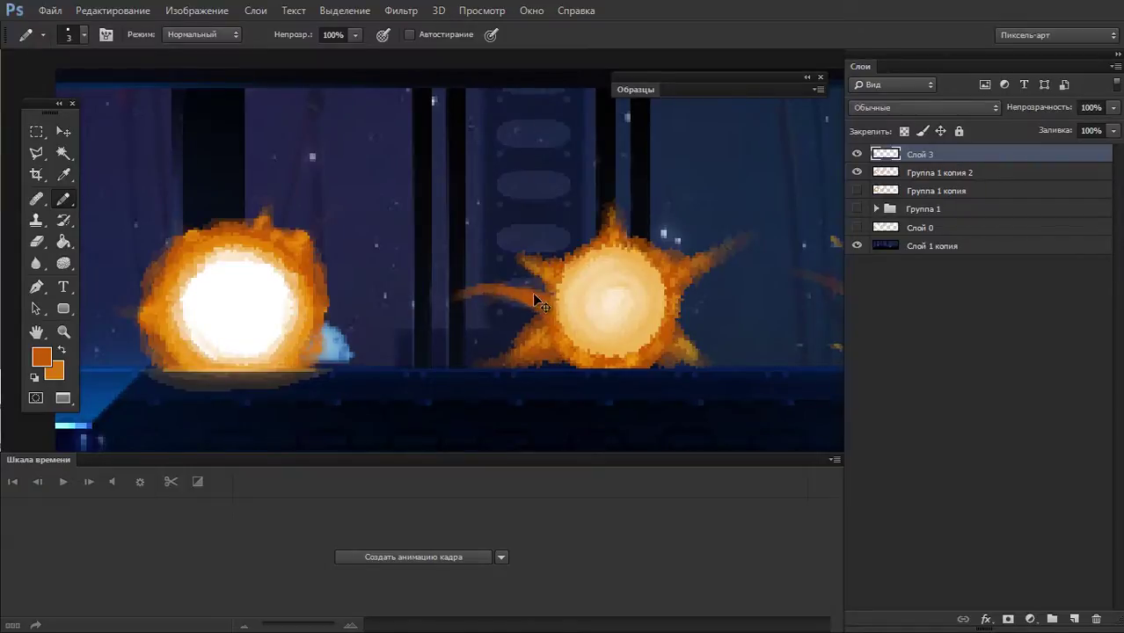
- Pick light peach and orange painting colours and set the pencil to 4 pixels
key("x")
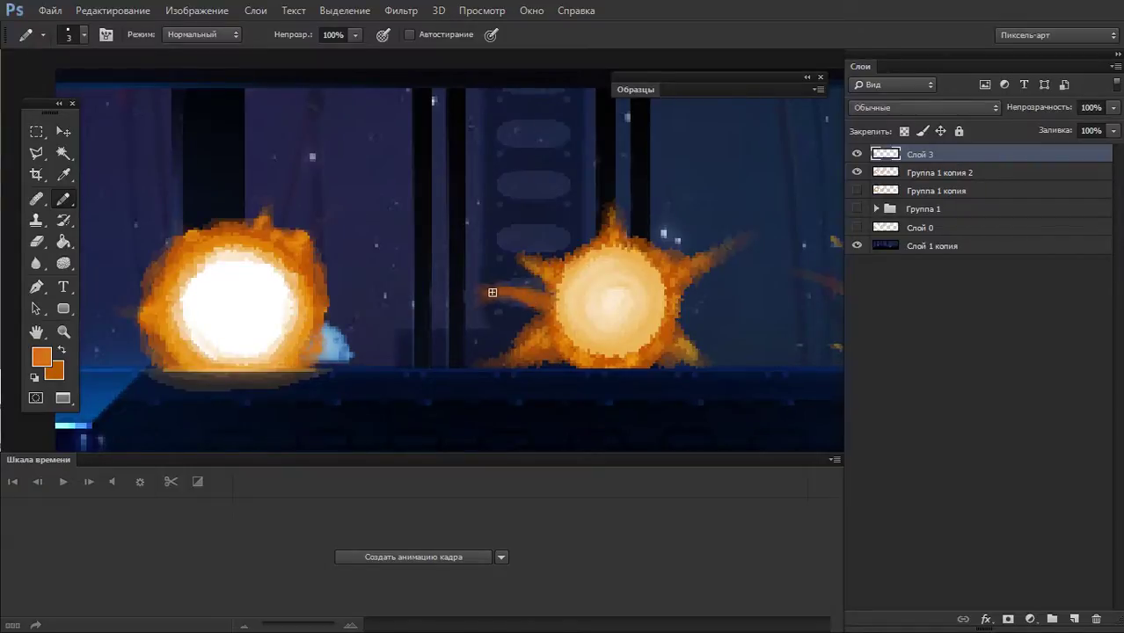
key("x")
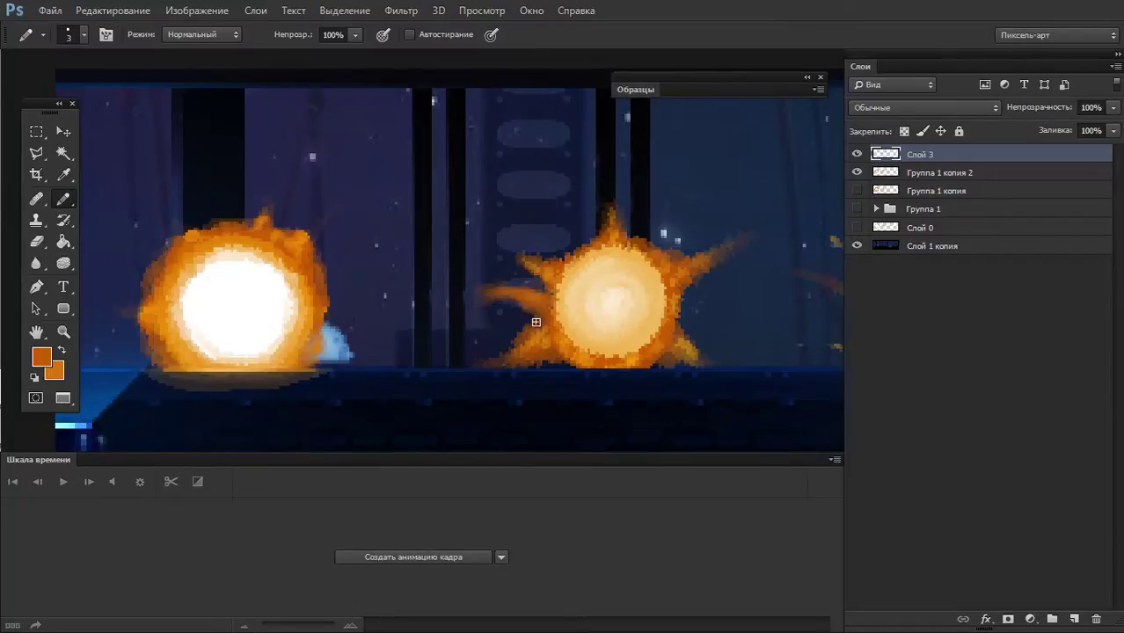
key("x")
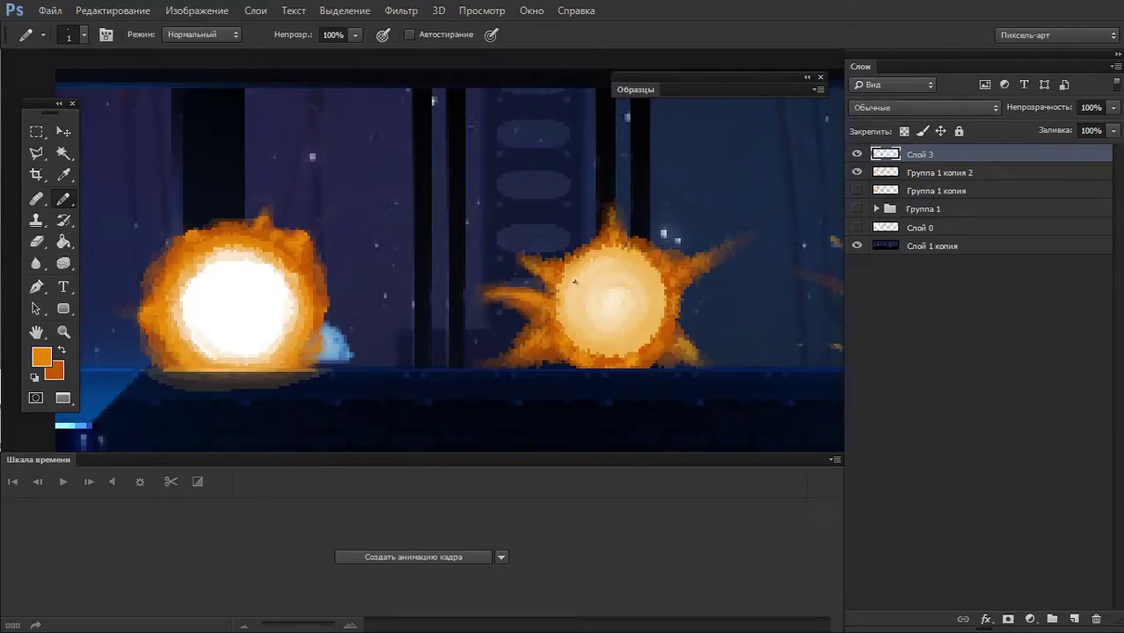
left_click(570, 303, "alt")
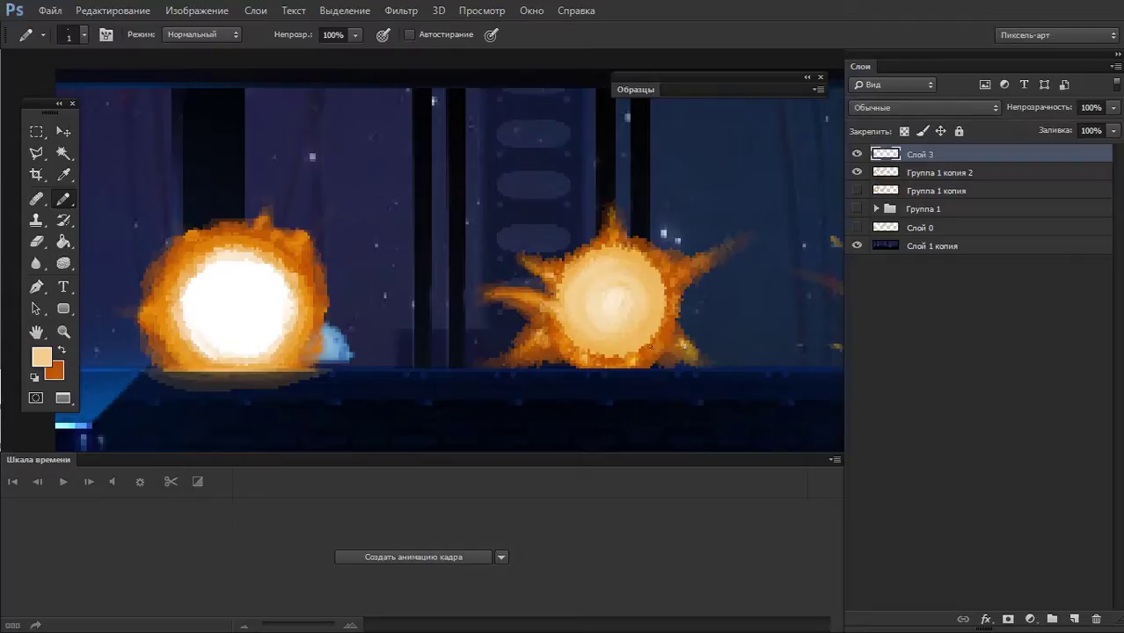
left_click(603, 230, "alt")
key("x")
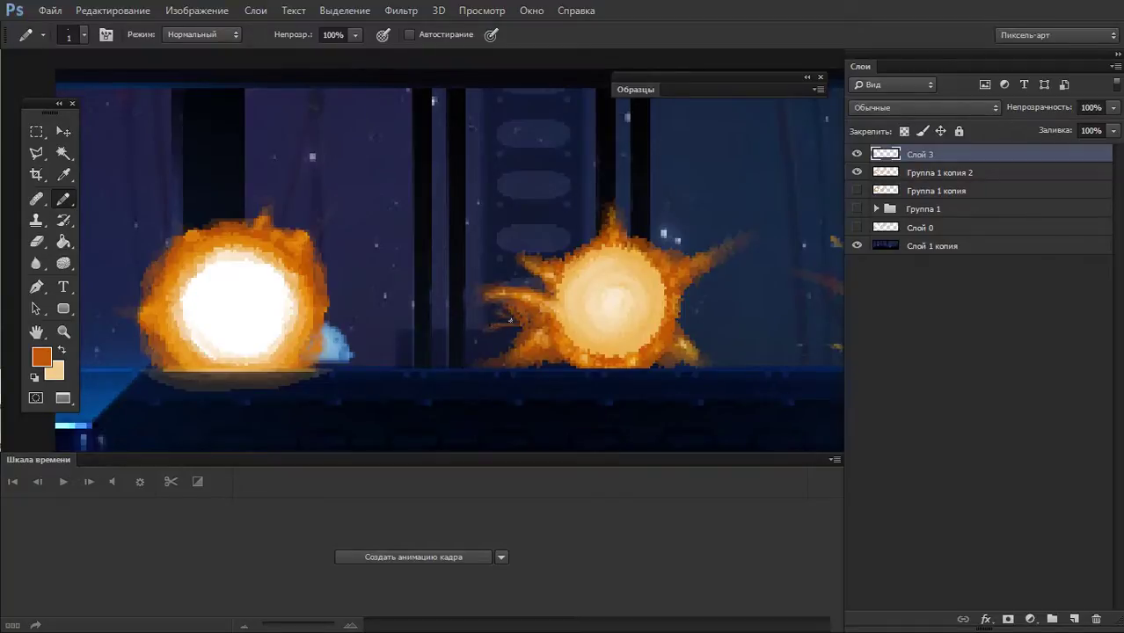
scroll(509, 375, "down", 2)
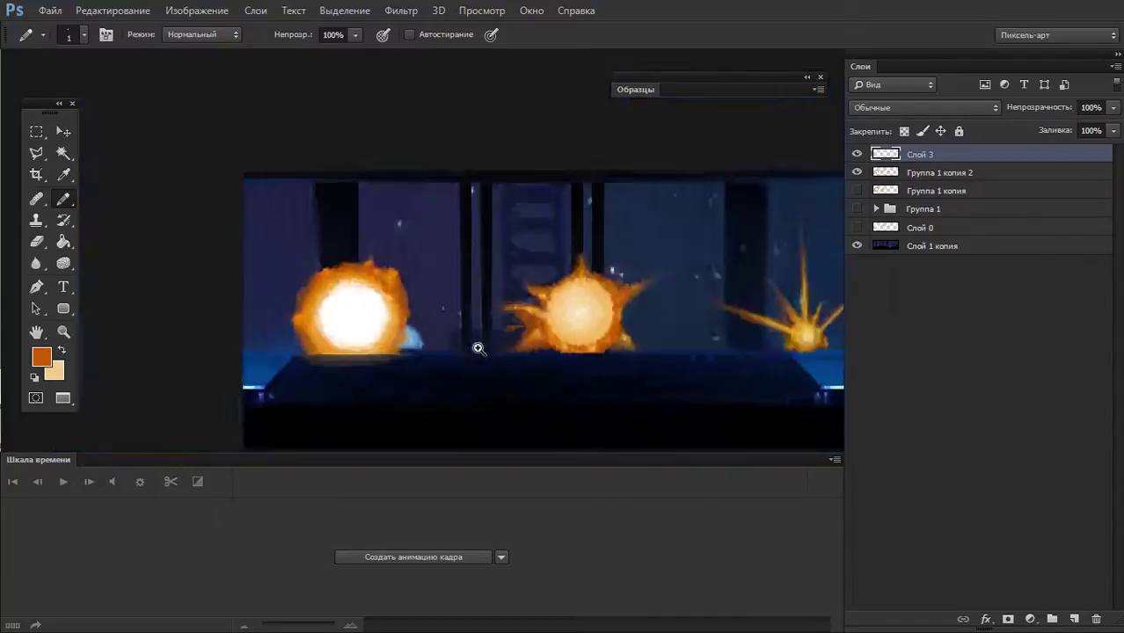
scroll(477, 344, "down", 2)
scroll(477, 344, "up", 4)
scroll(499, 328, "down", 1)
key("e")
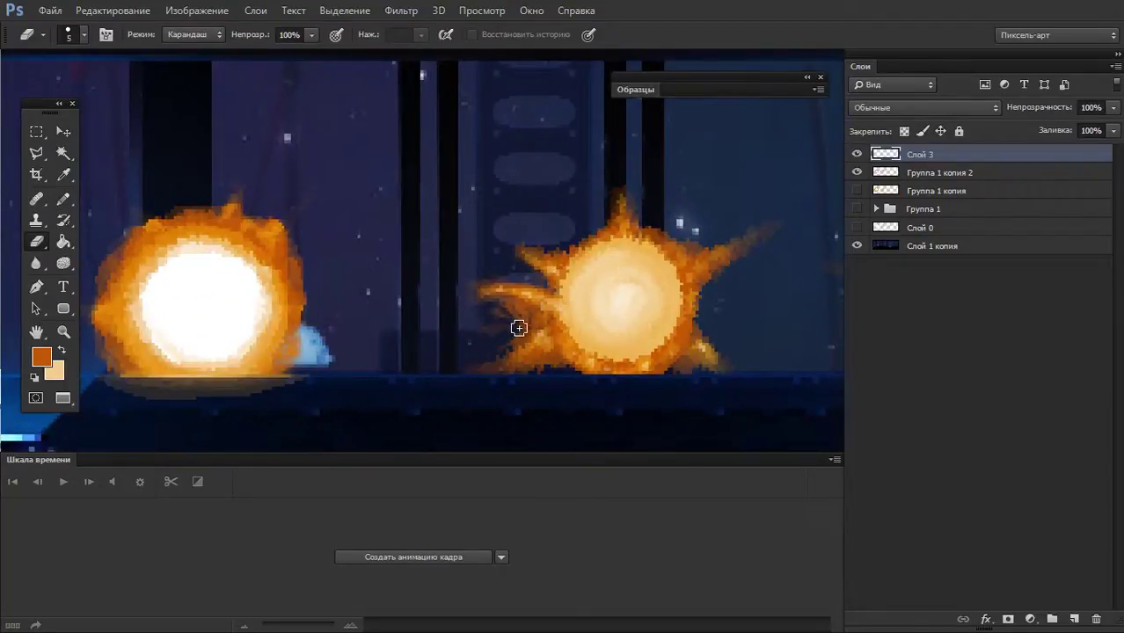
key("b")
key("bracketright")
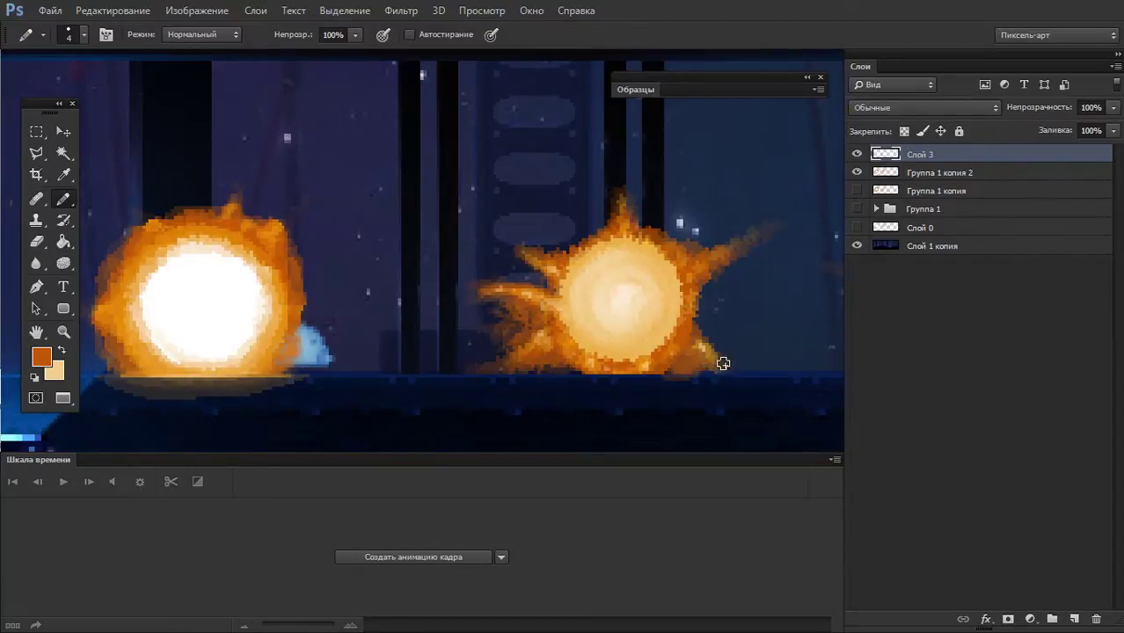
- Paint a lighter orange flame tail along the middle explosion's lower-right edge
left_click(639, 362, "alt")
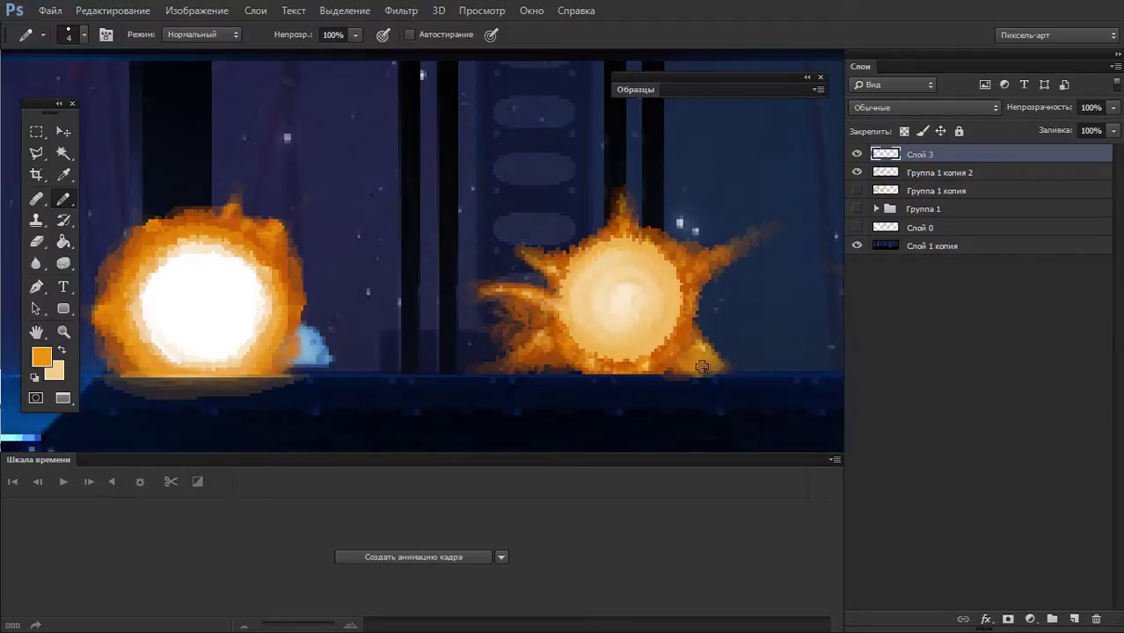
left_click_drag(717, 366, 723, 372)
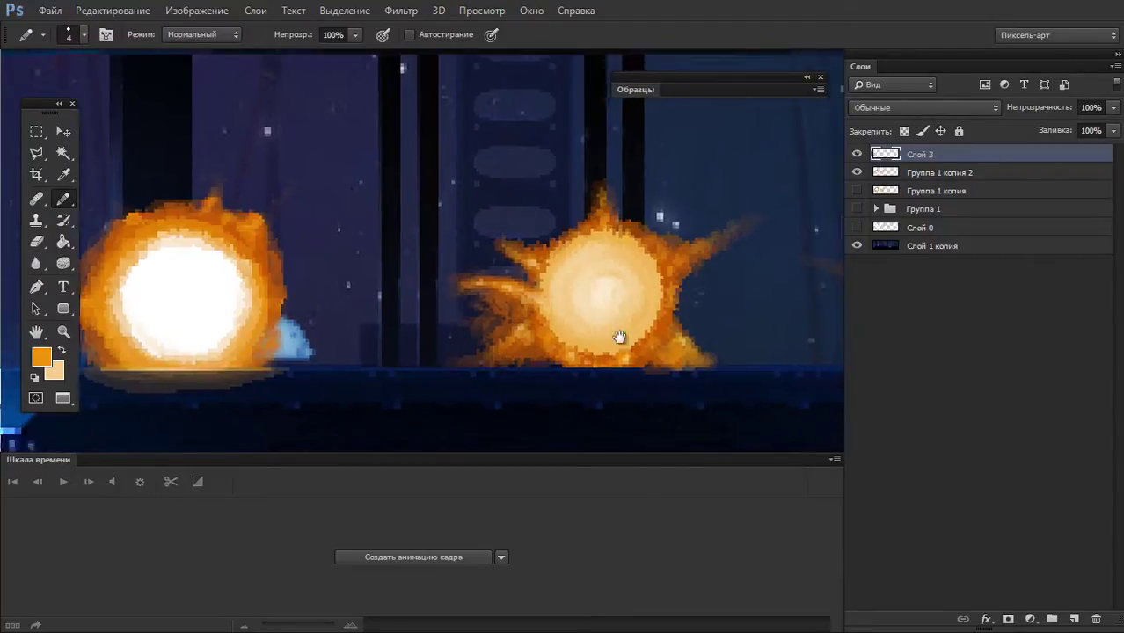
scroll(620, 338, "right", 5)
left_click_drag(546, 336, 642, 334)
key("Escape")
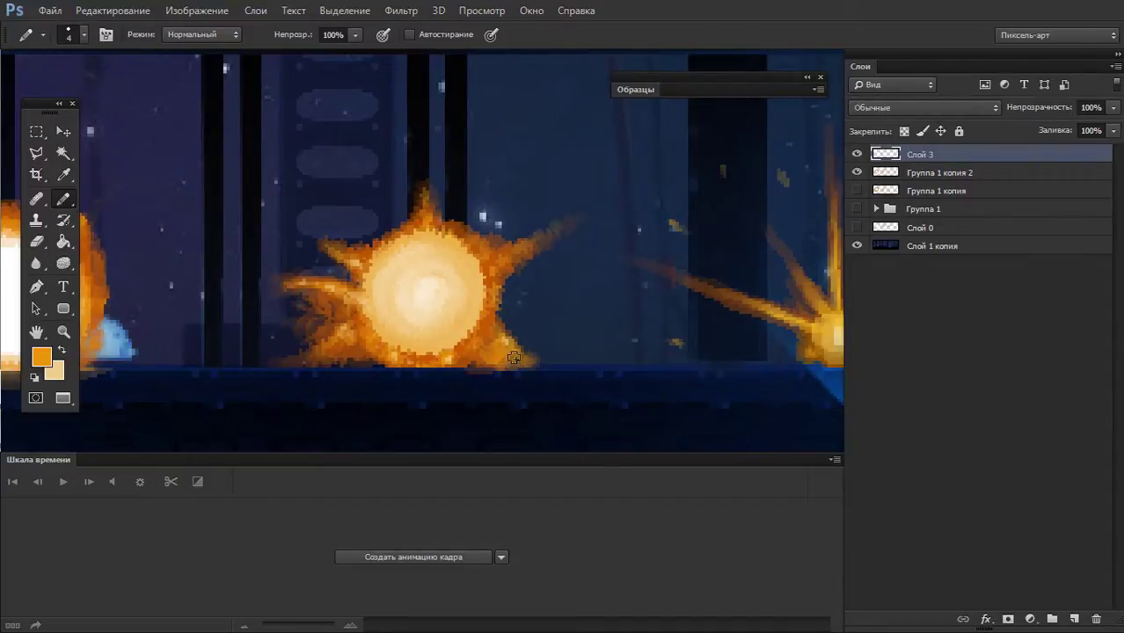
left_click_drag(534, 359, 575, 357)
- Pick a dark orange from the tail and erase the tail's tip
key("x")
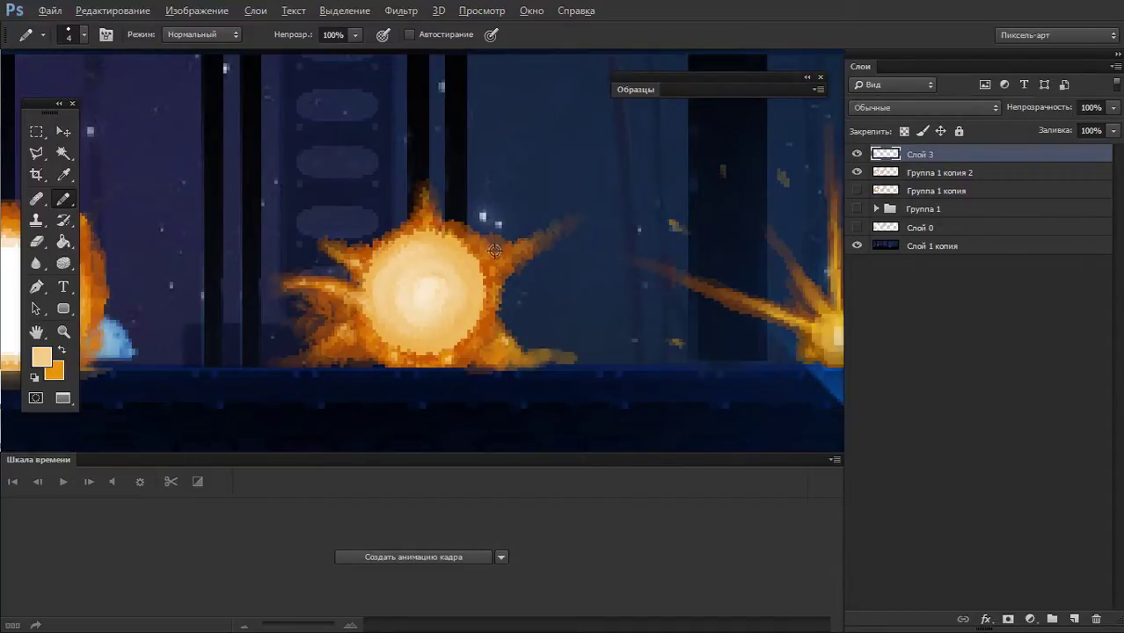
left_click(488, 321, "alt")
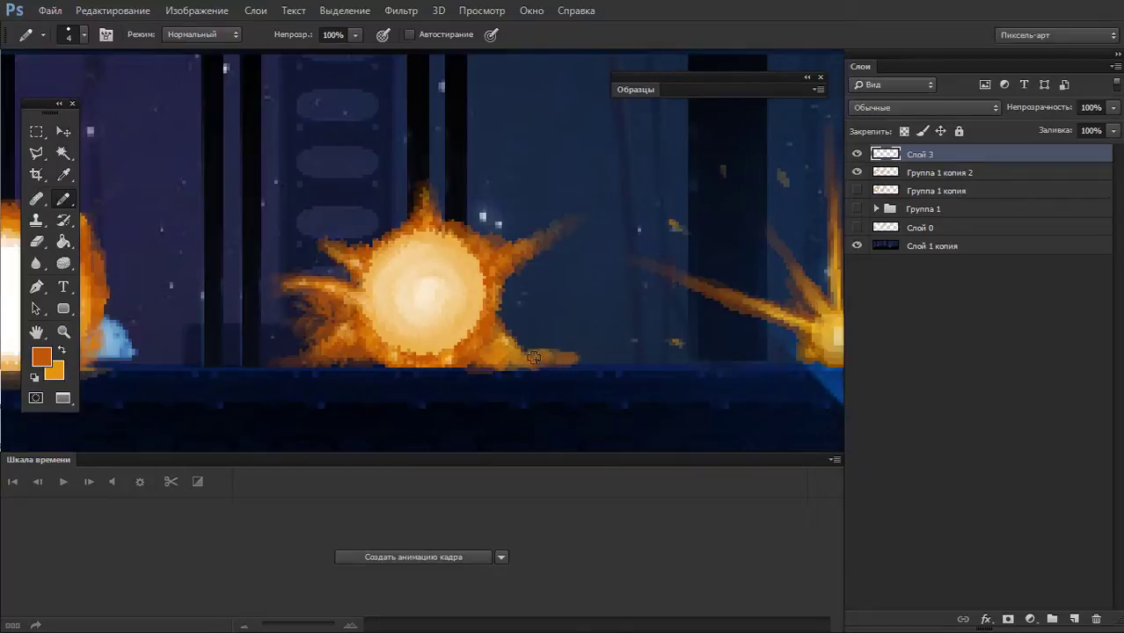
key("e")
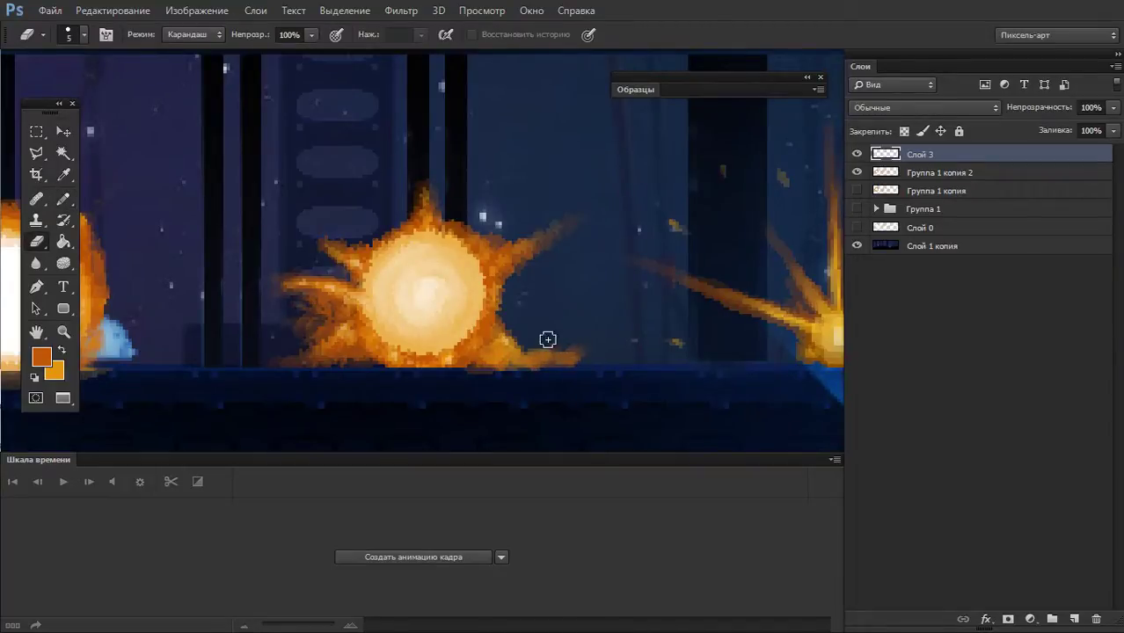
left_click_drag(584, 347, 572, 368)
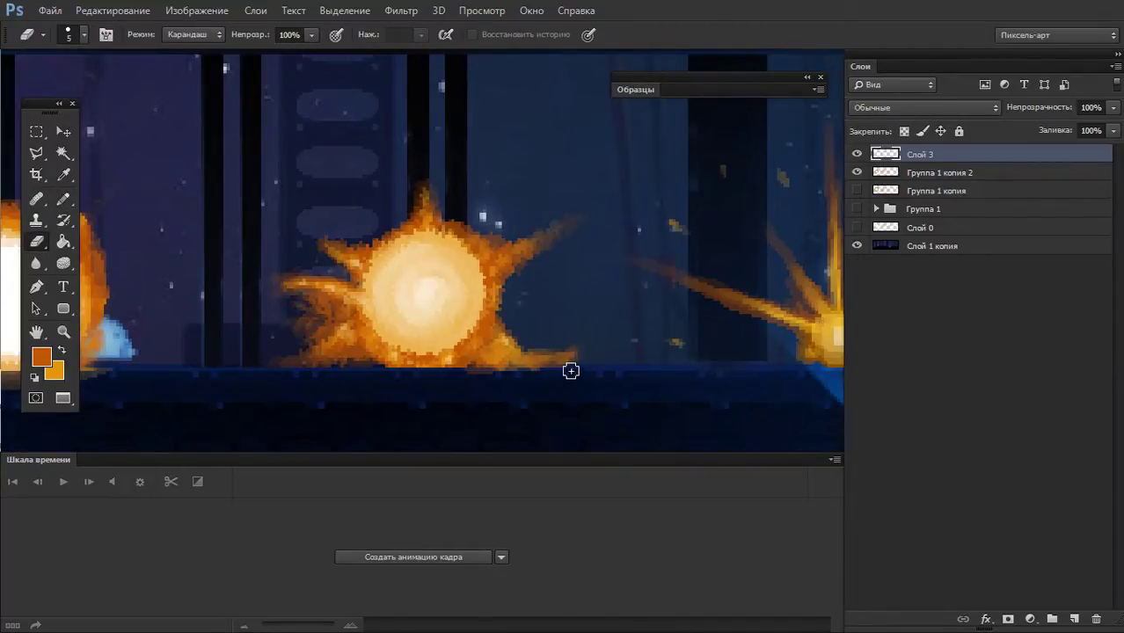
- Paint orange pixels along the middle explosion's lower-left edge with a 5-pixel pencil
key("b")
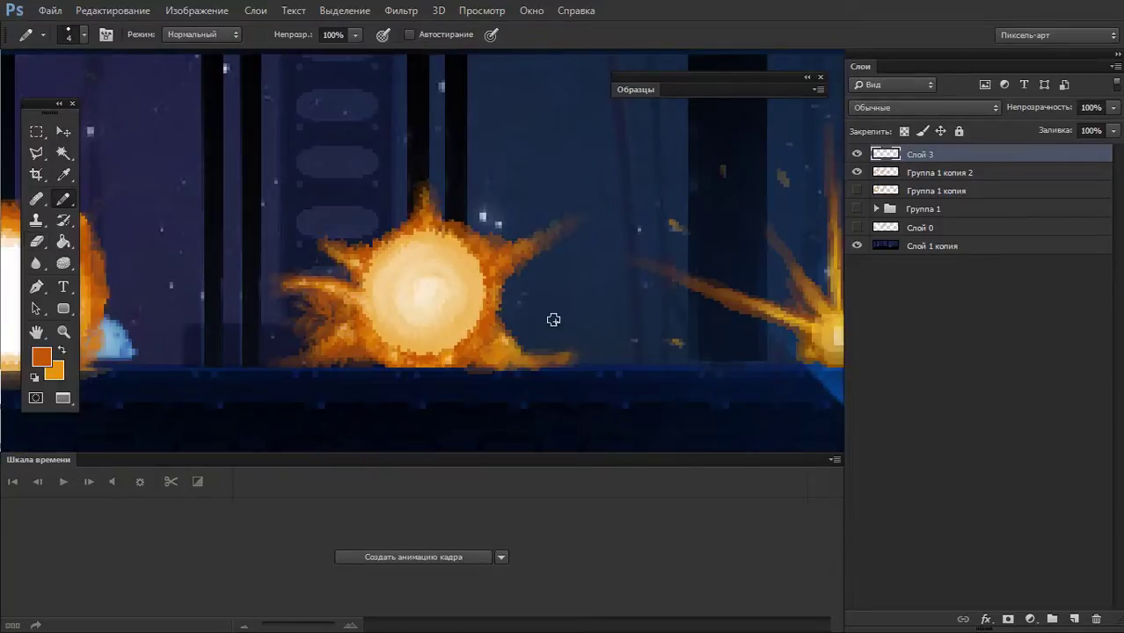
key("x")
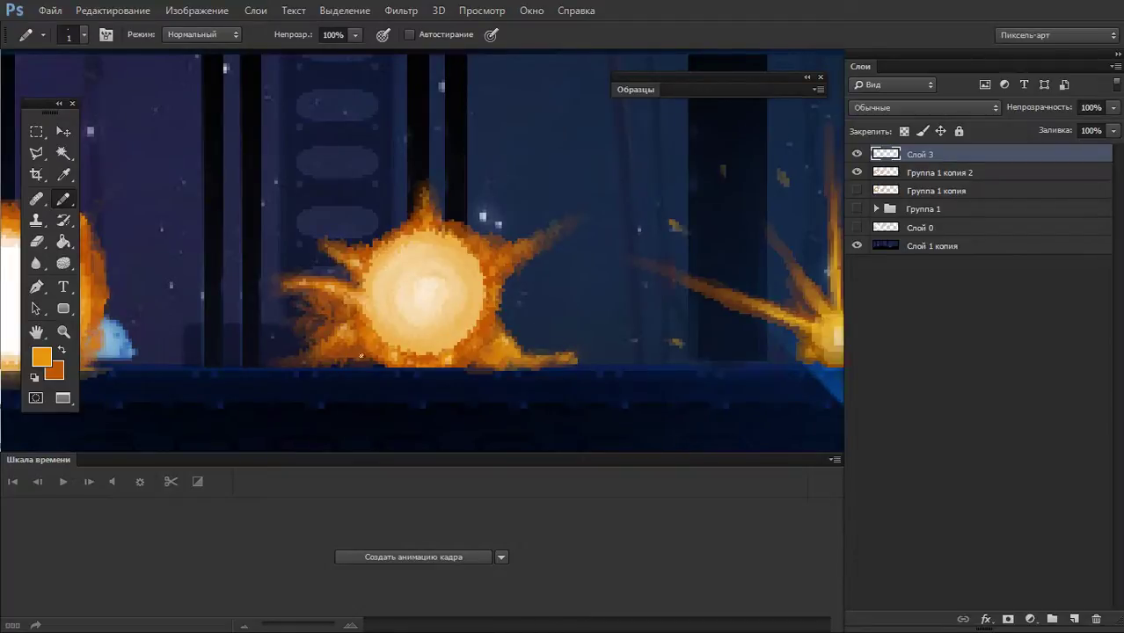
key("x")
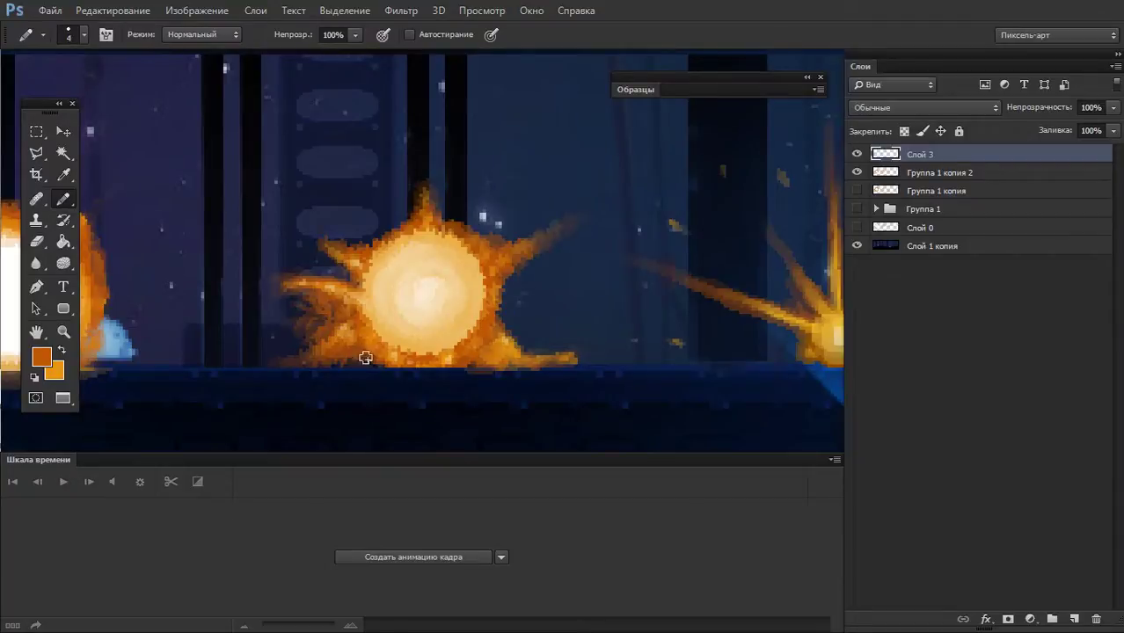
key("bracketright")
key("x")
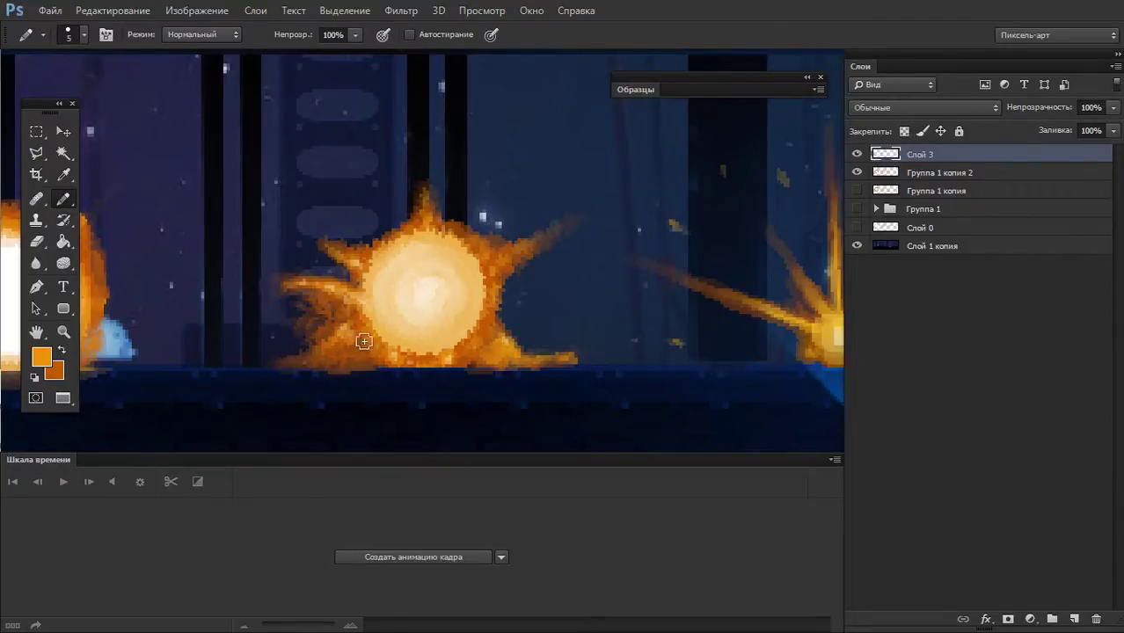
left_click_drag(364, 342, 289, 358)
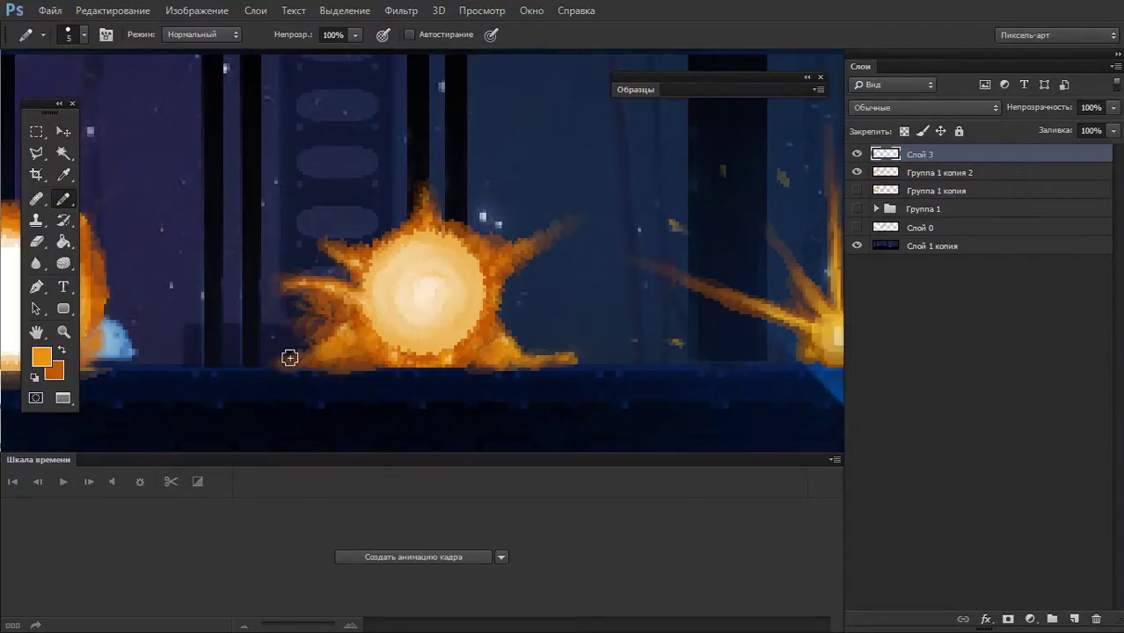
key("bracketleft")
- Sample light cream from the bright centre, re-zoom, and toggle Слой 3 to compare
left_click(424, 286, "alt")
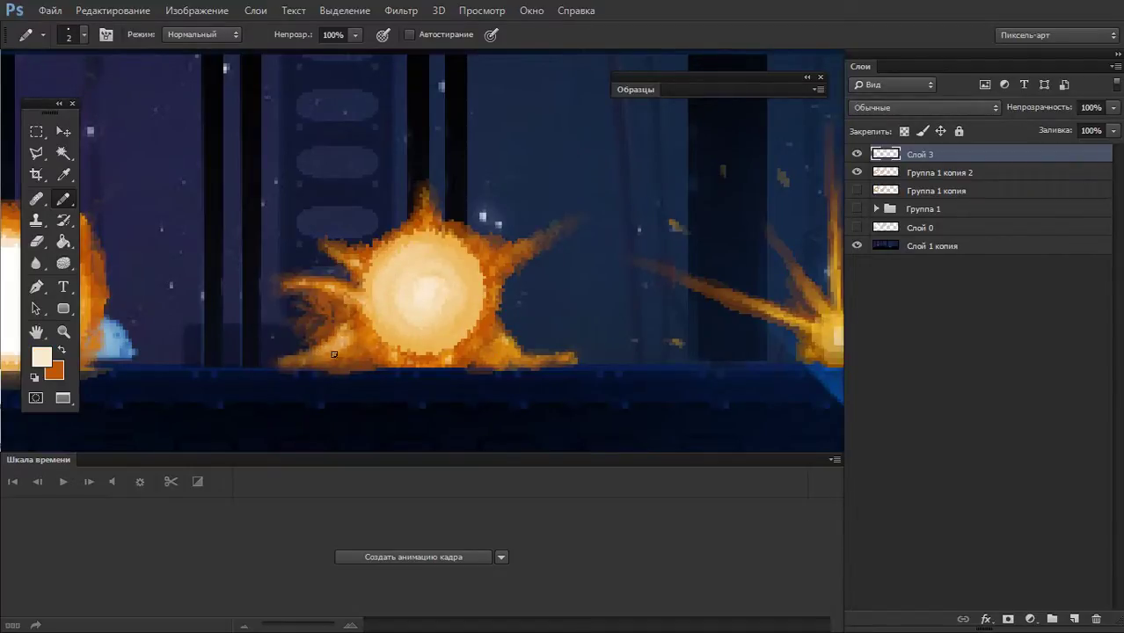
scroll(396, 391, "down", 1)
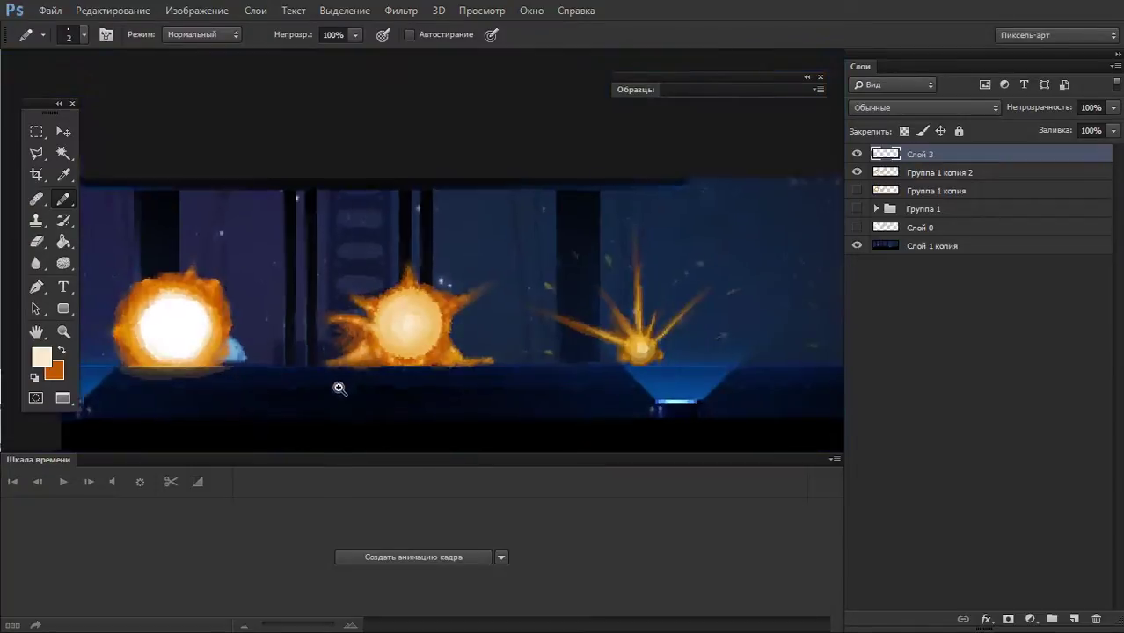
scroll(293, 368, "up", 1)
left_click(293, 367, "alt")
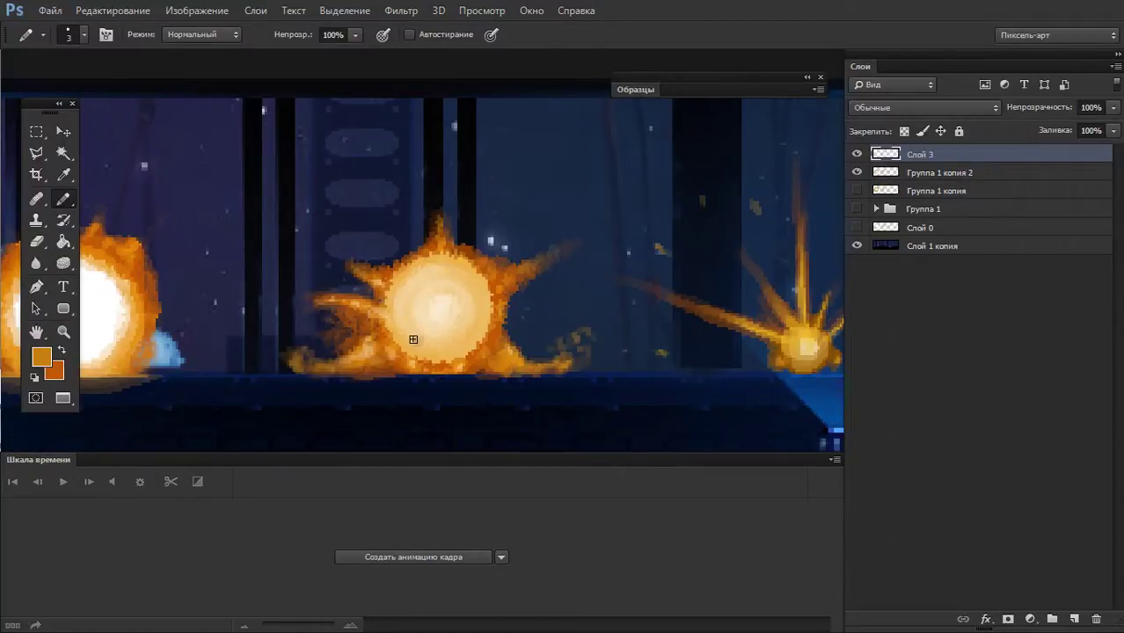
left_click(857, 154)
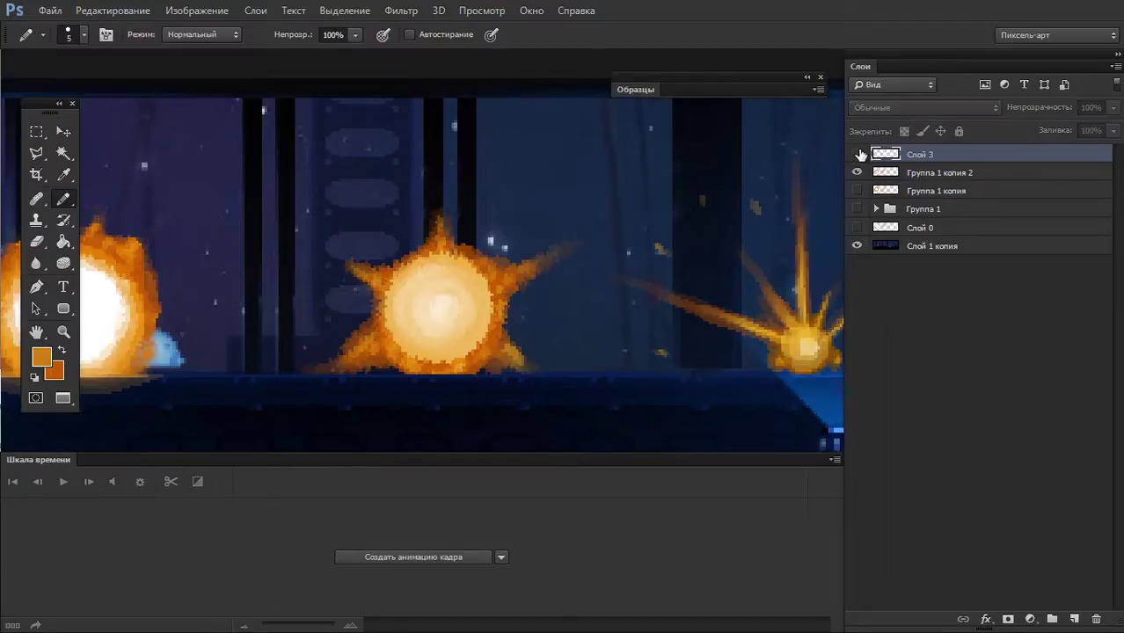
- On new layer Слой 4, draw orange and light peach strokes along the explosion's base
left_click(1074, 618)
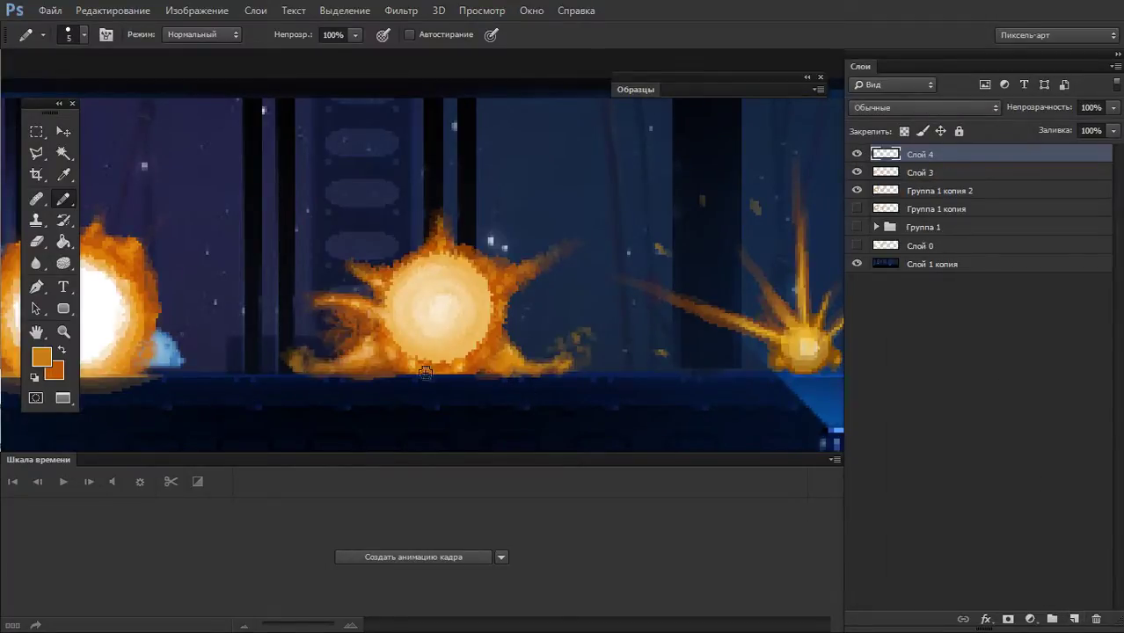
mouse_move(373, 377)
left_mouse_down()
mouse_move(494, 371)
mouse_move(375, 388)
left_mouse_up()
left_click(516, 358, "alt")
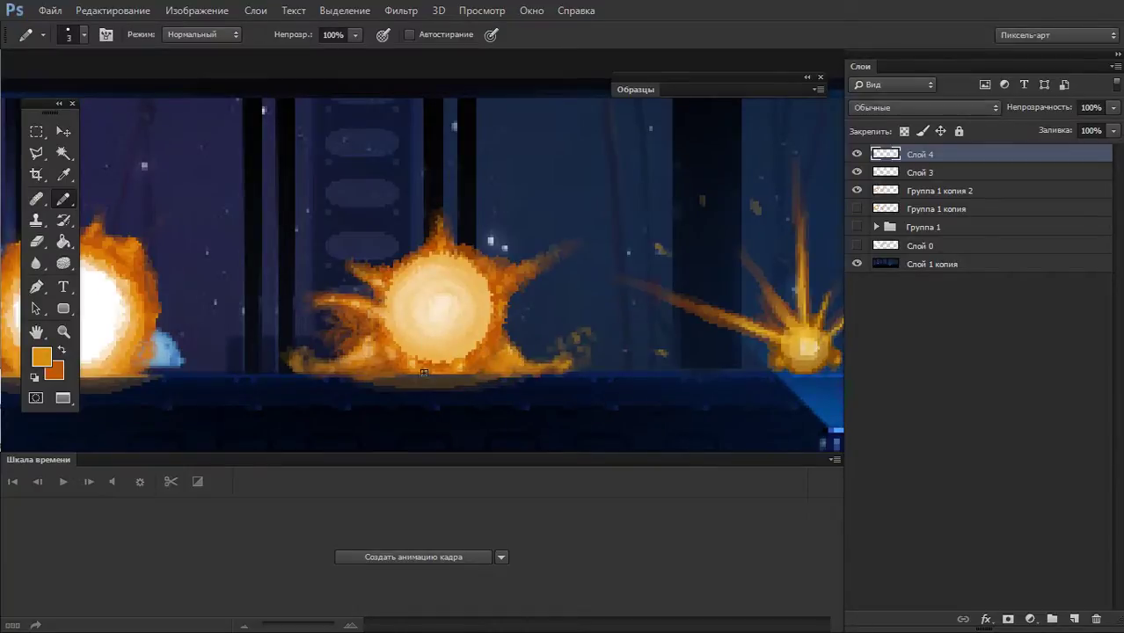
left_click_drag(354, 375, 487, 378)
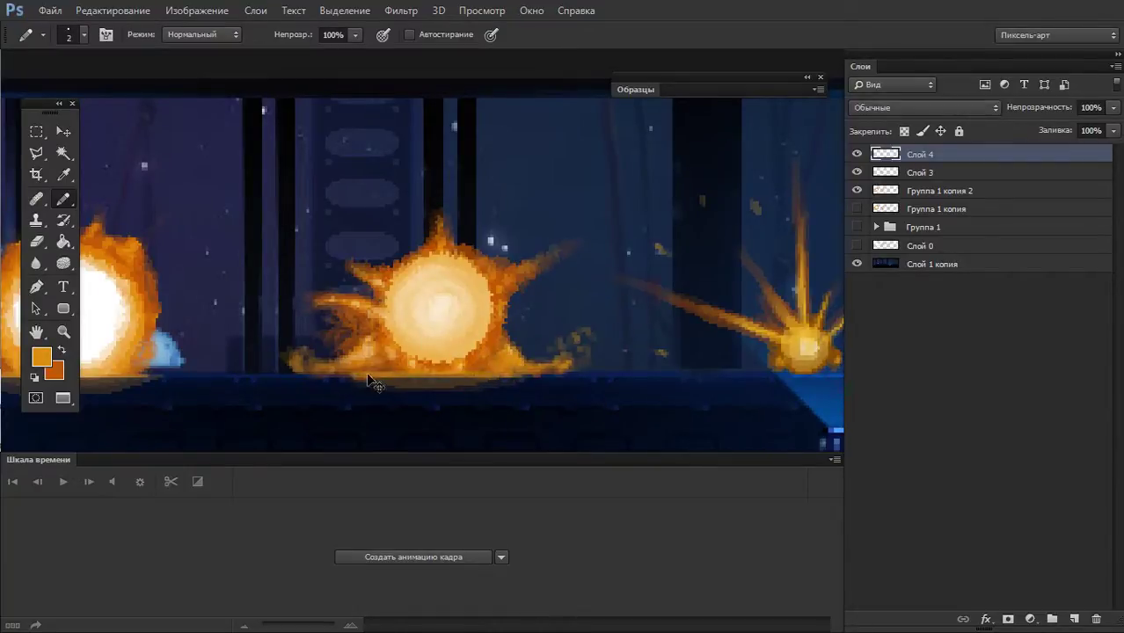
key("ctrl+z")
left_click_drag(321, 374, 503, 376)
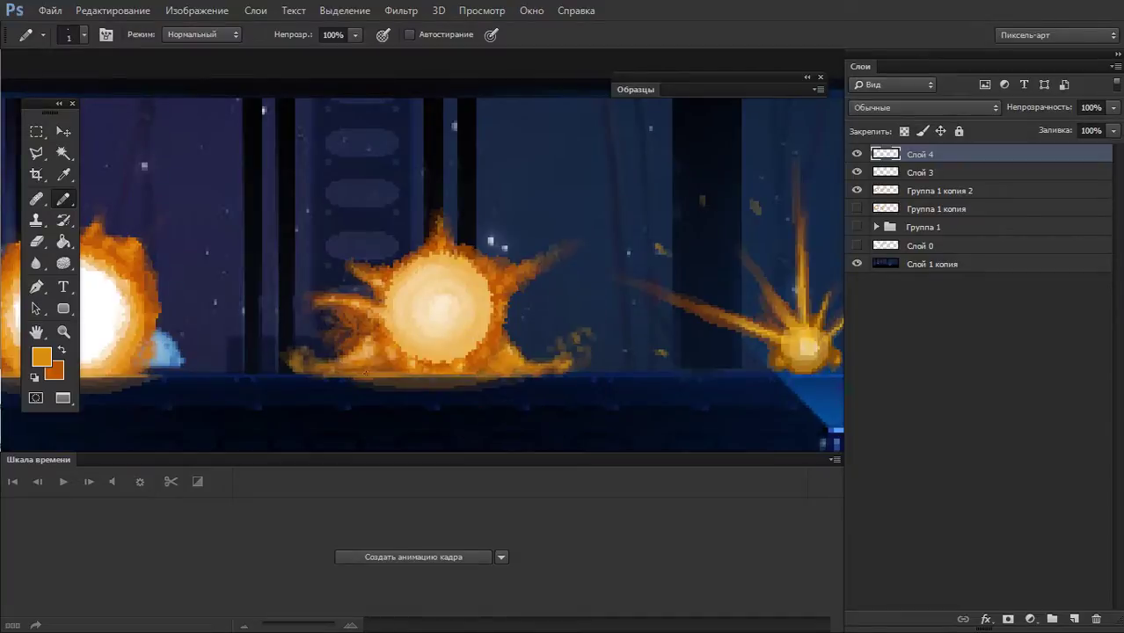
left_click(431, 333, "alt")
left_click_drag(361, 373, 510, 374)
- Sample oranges and a light peach tone while adjusting the pencil between 2 and 5 pixels
scroll(466, 371, "down", 1)
scroll(540, 355, "down", 1)
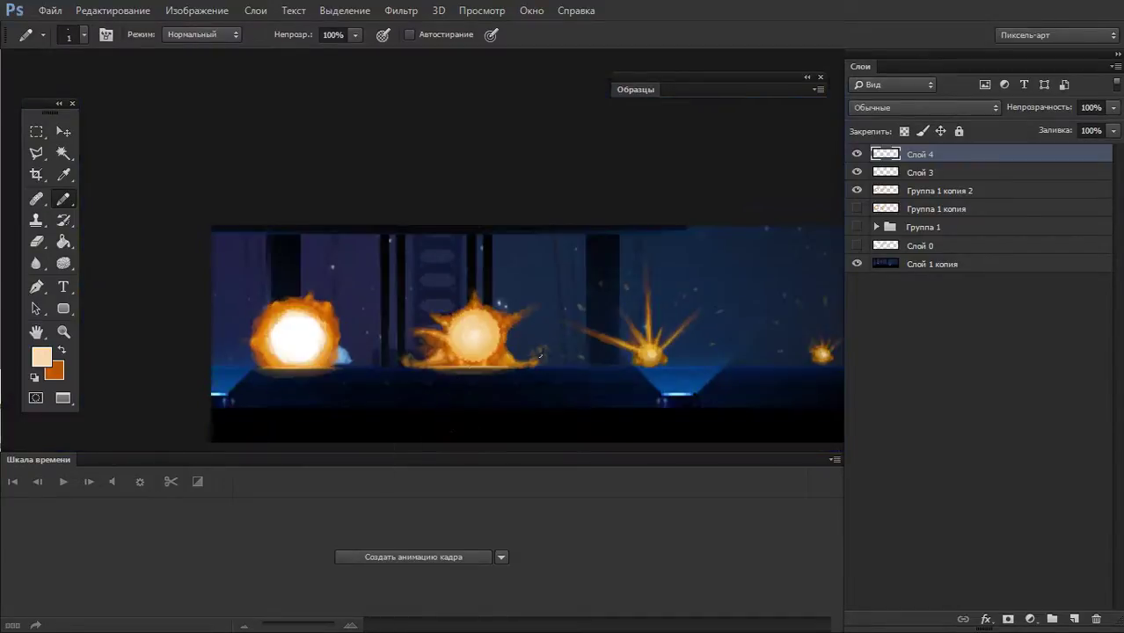
scroll(540, 355, "up", 2)
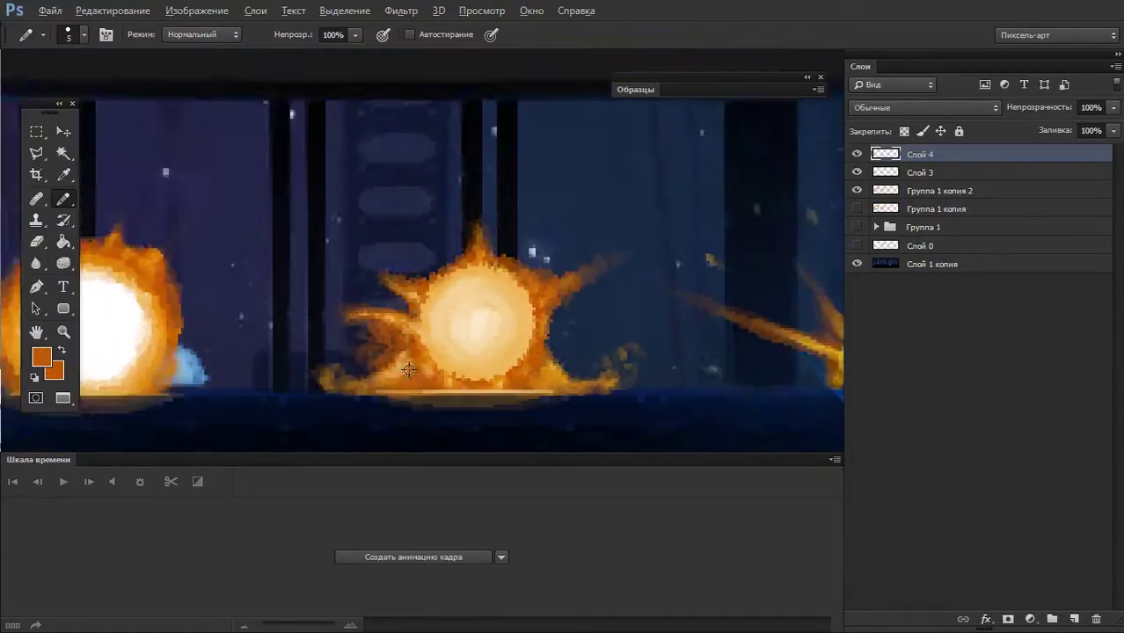
key("bracketright")
key("bracketright")
key("bracketright")
left_click(418, 369, "alt")
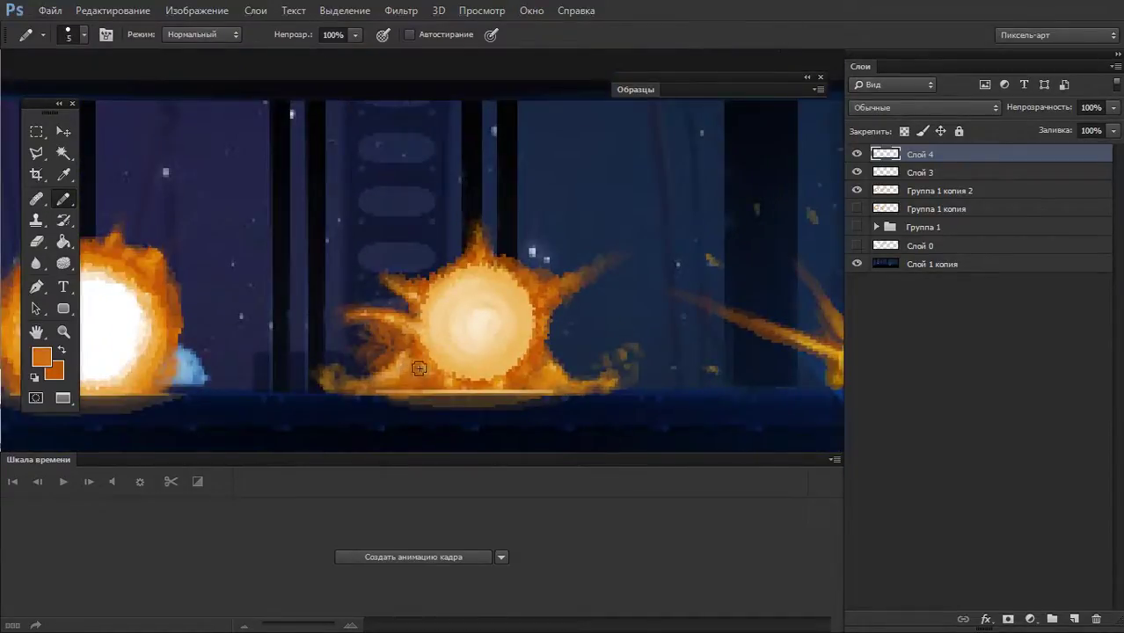
left_click(136, 224, "alt")
key("bracketleft")
key("bracketleft")
key("bracketleft")
scroll(419, 356, "up", 1)
key("bracketright")
key("bracketright")
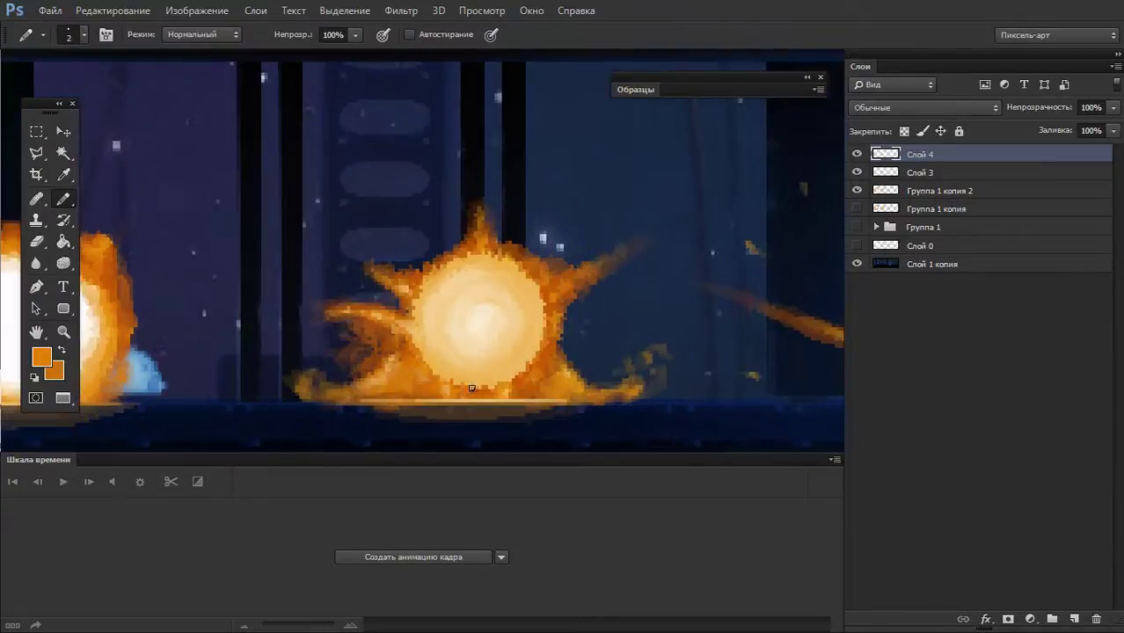
left_click(427, 367, "alt")
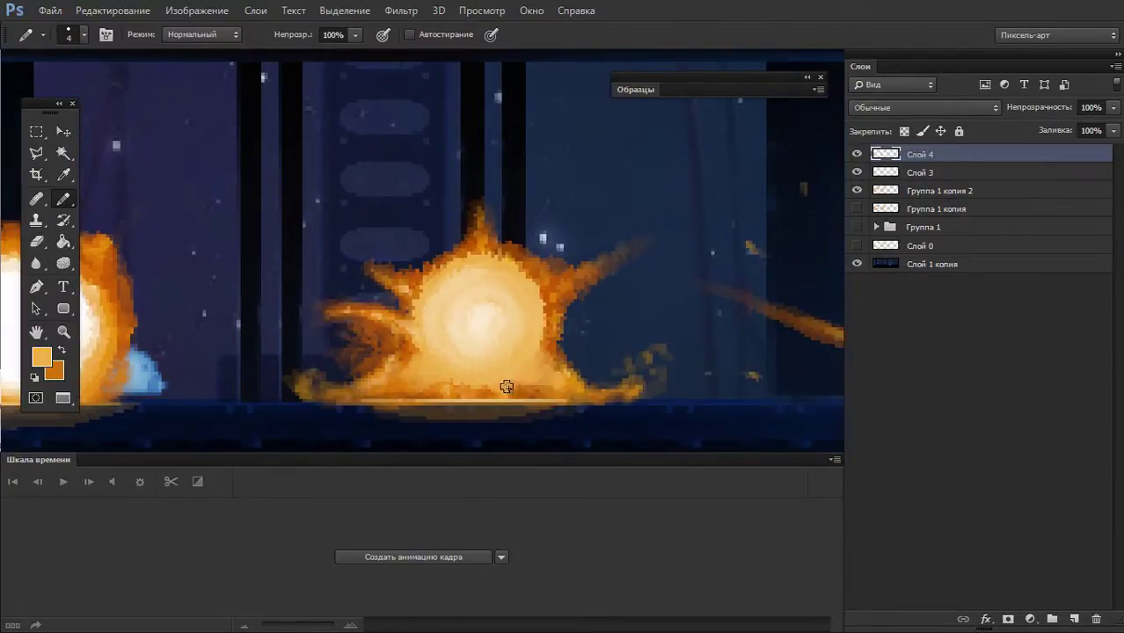
scroll(422, 334, "down", 3)
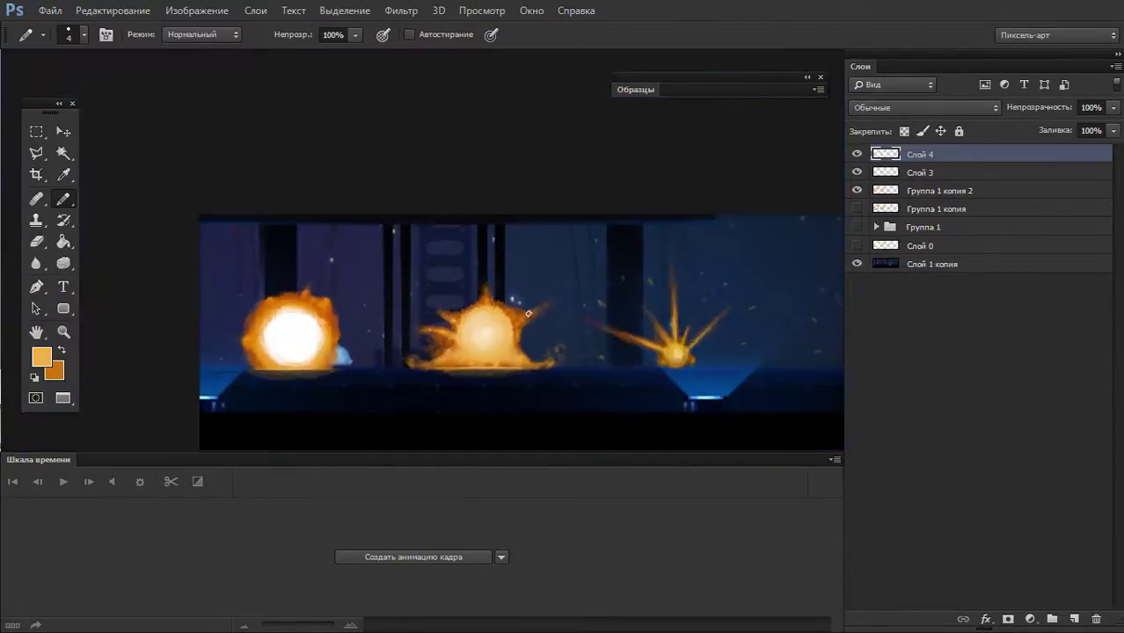
scroll(444, 365, "up", 2)
- Dot single orange pixels near the middle explosion's base
key("bracketleft")
key("bracketleft")
key("bracketleft")
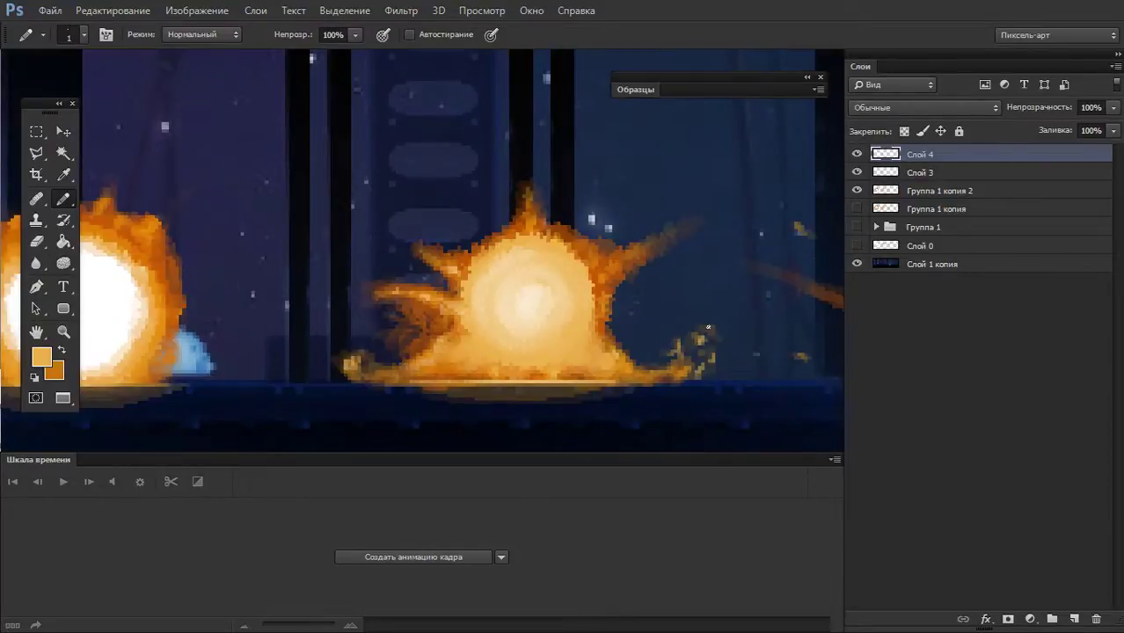
left_click(349, 345)
left_click(376, 341)
scroll(376, 339, "down", 2)
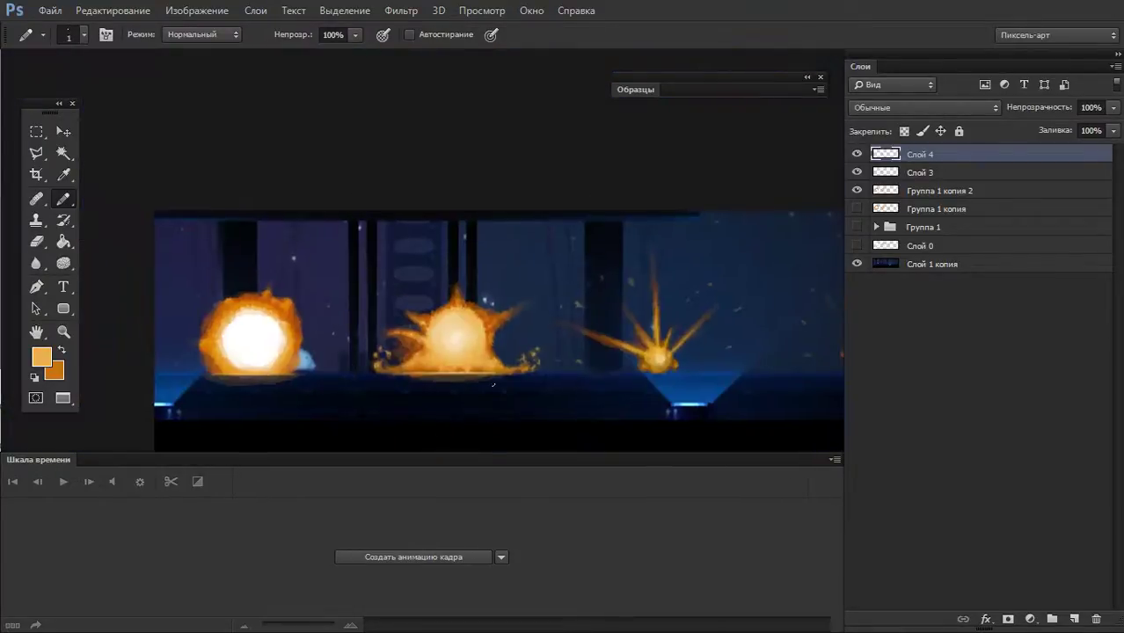
scroll(427, 391, "up", 2)
- Paint orange debris right of the burst and tall orange flame spikes upward with a 5-pixel pencil
key("e")
key("bracketright")
key("bracketright")
key("bracketright")
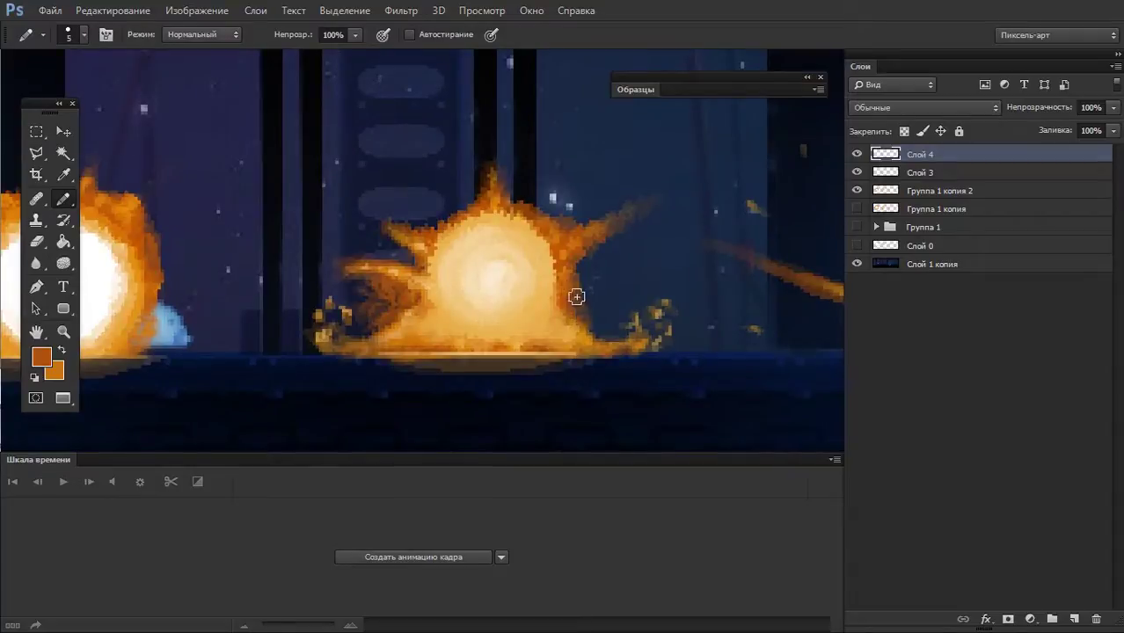
left_click_drag(573, 295, 628, 282)
left_click_drag(435, 221, 418, 173)
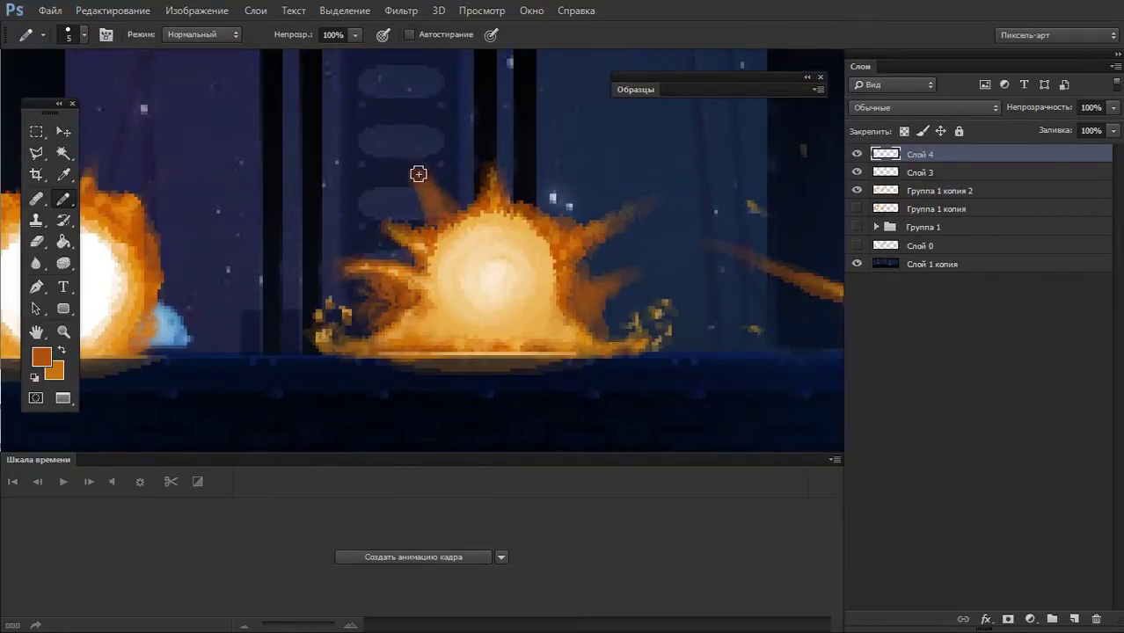
left_click_drag(524, 225, 572, 158)
key("e")
key("b")
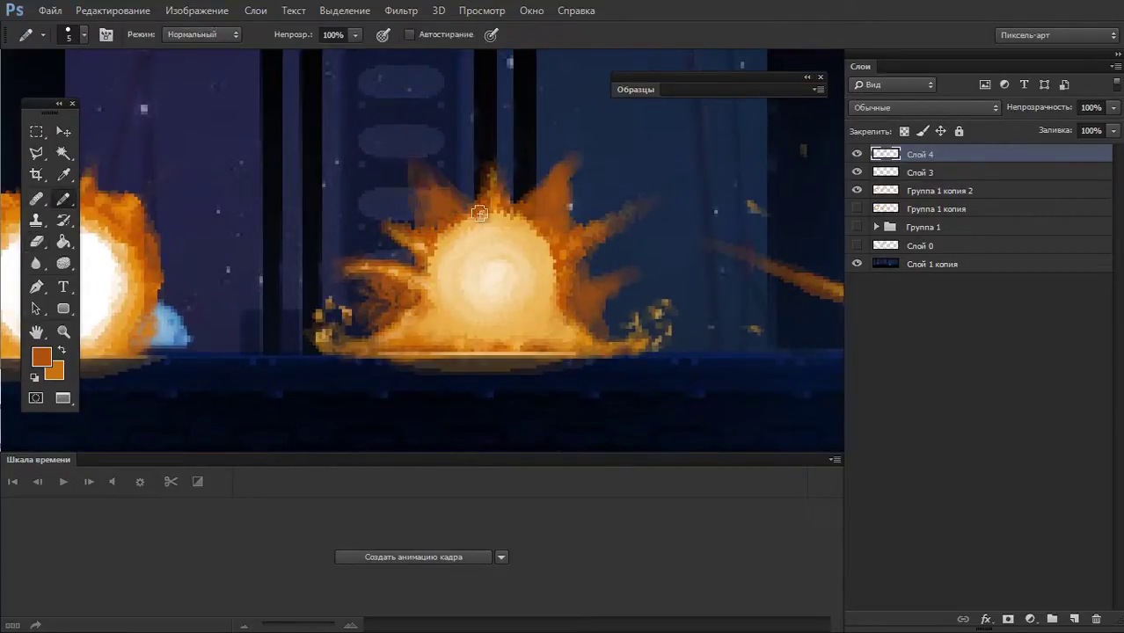
left_click_drag(475, 215, 498, 132)
scroll(500, 165, "up", 1)
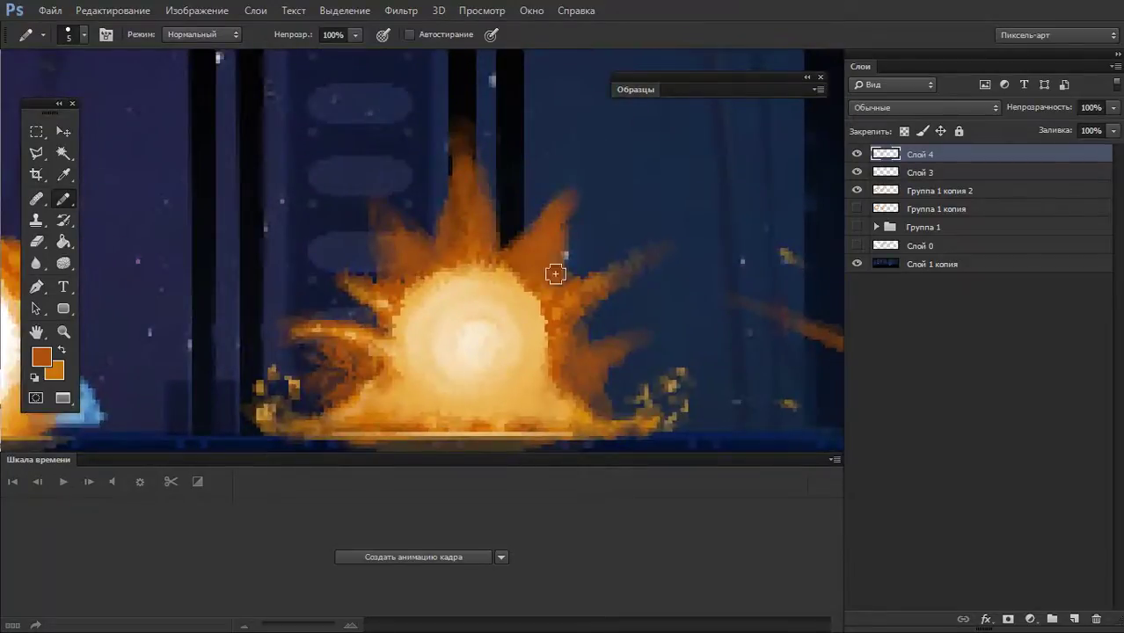
left_click_drag(554, 269, 557, 234)
- Add lighter orange and pale peach highlight pixels to the spikes at 1–3 pixel sizes
left_click(360, 387, "alt")
key("bracketleft")
key("bracketleft")
key("bracketleft")
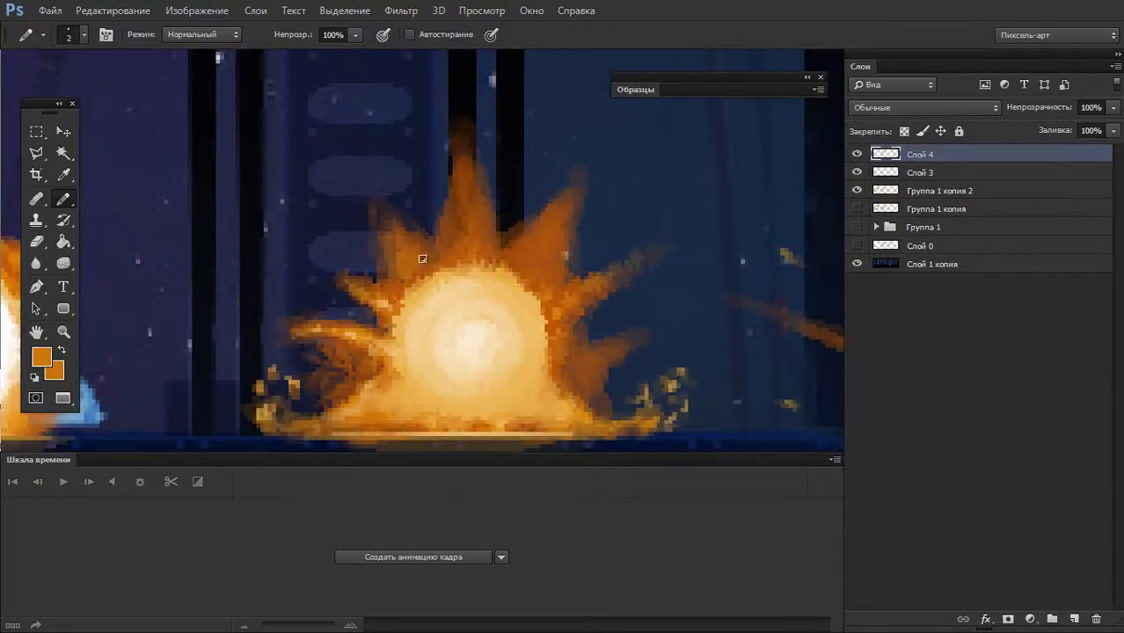
left_click_drag(532, 281, 545, 215)
mouse_move(419, 273)
left_mouse_down()
mouse_move(466, 230)
mouse_move(520, 266)
mouse_move(532, 237)
left_mouse_up()
left_click(458, 273, "alt")
key("bracketleft")
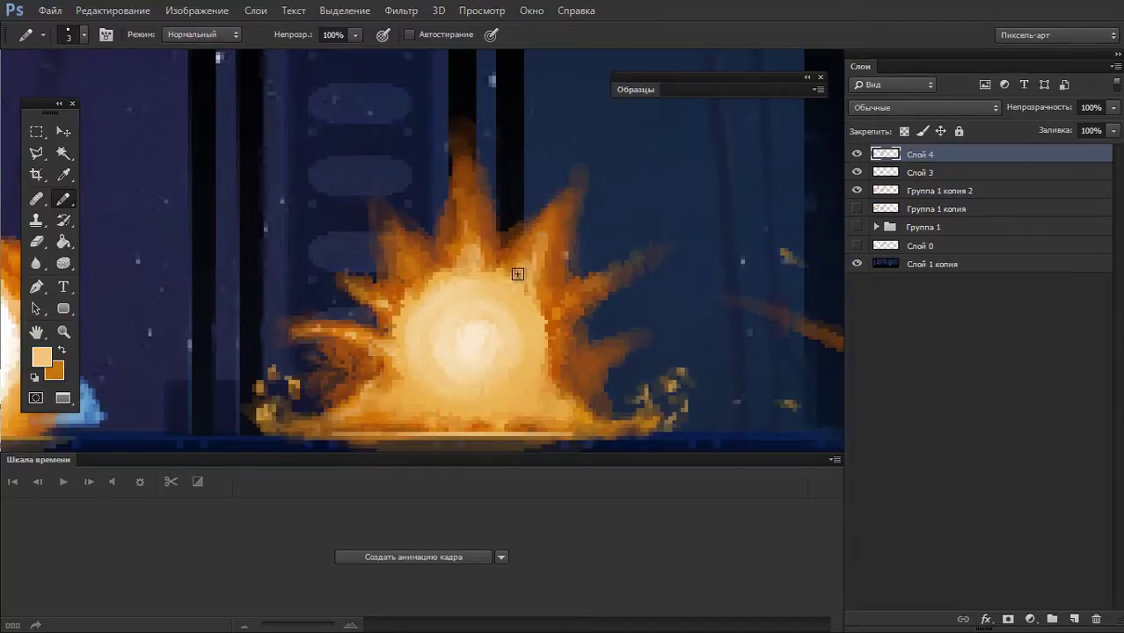
left_click(434, 269, "alt")
key("bracketright")
key("bracketright")
left_click(540, 380, "alt")
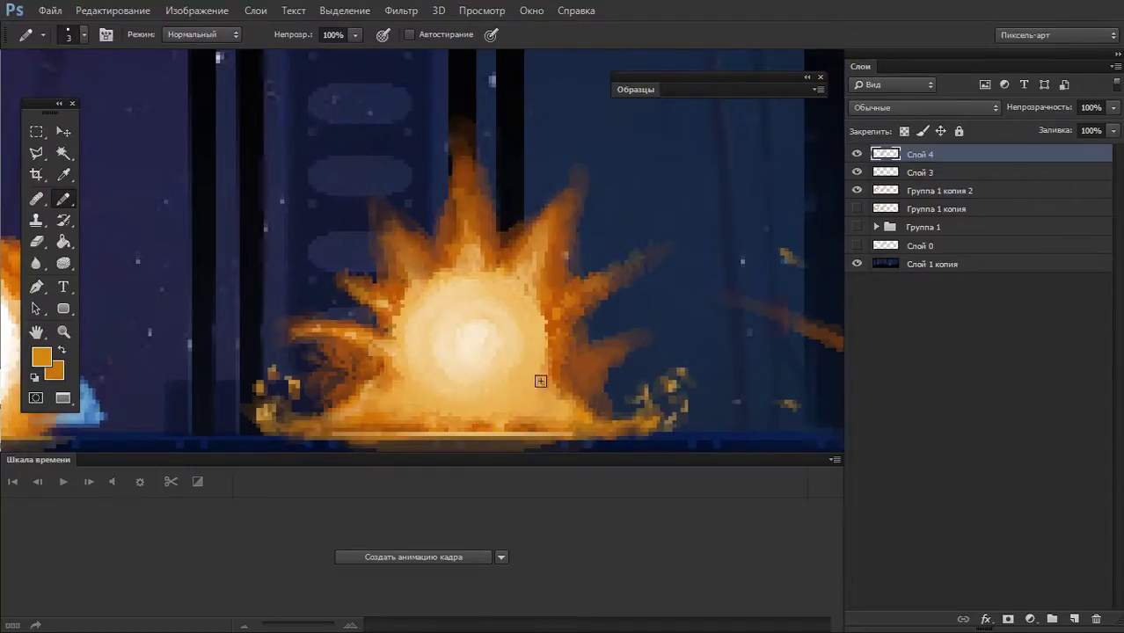
key("bracketleft")
key("bracketleft")
left_click_drag(552, 207, 543, 259)
- Sample darker orange and peach tones from the burst, then hide Слой 4 to compare
left_click(535, 260, "alt")
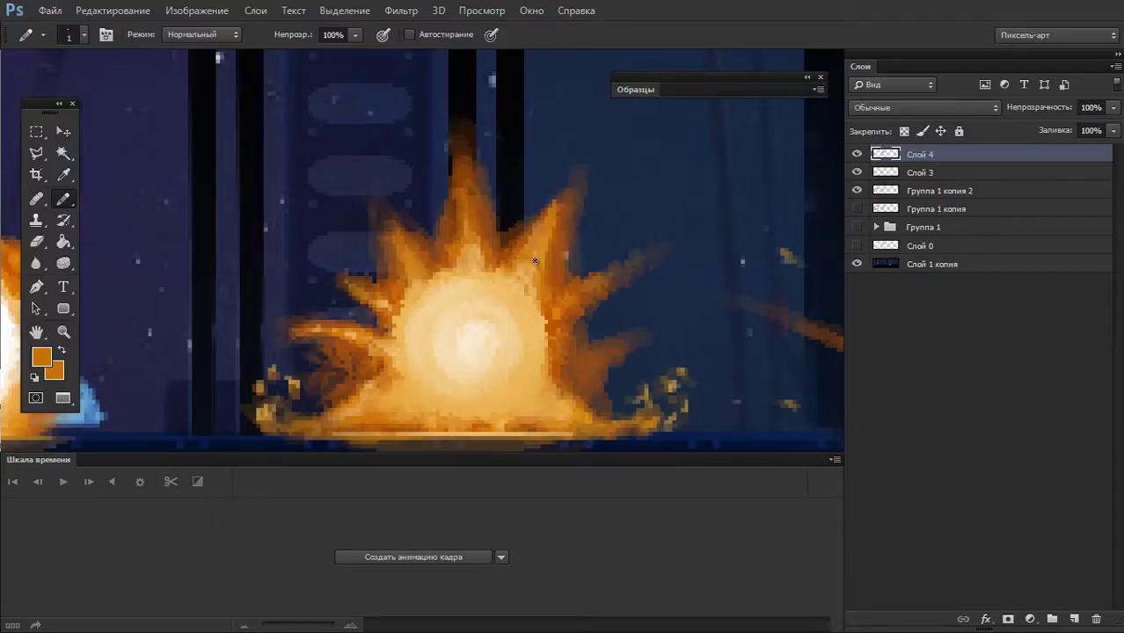
scroll(553, 204, "down", 5)
scroll(485, 239, "up", 4)
left_click(429, 251, "alt")
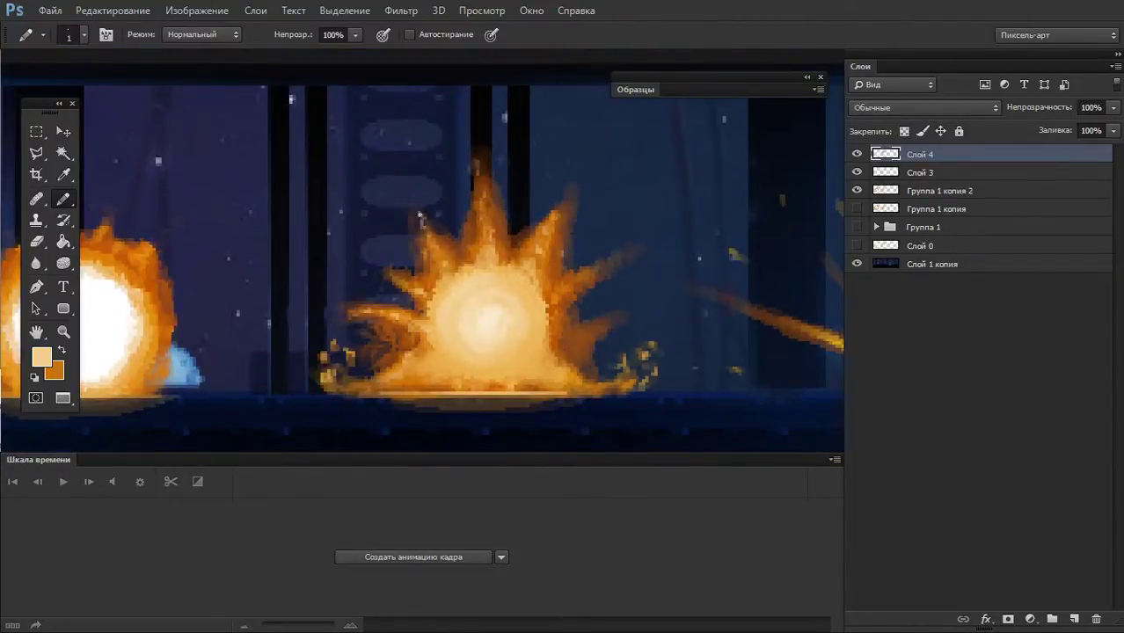
left_click(418, 216, "alt")
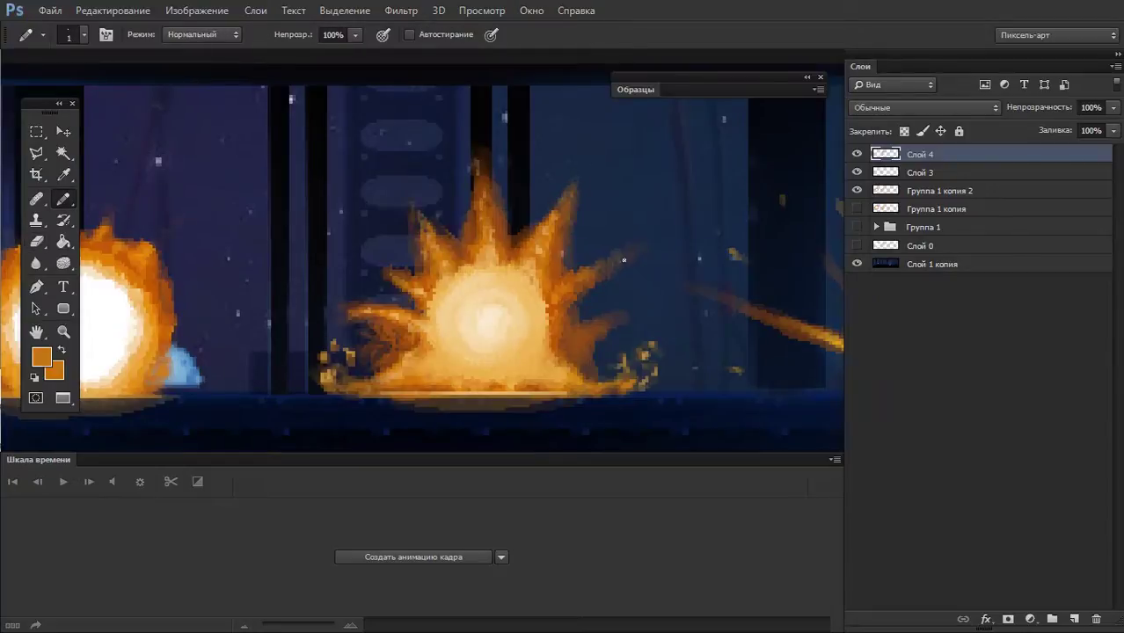
scroll(563, 201, "down", 2)
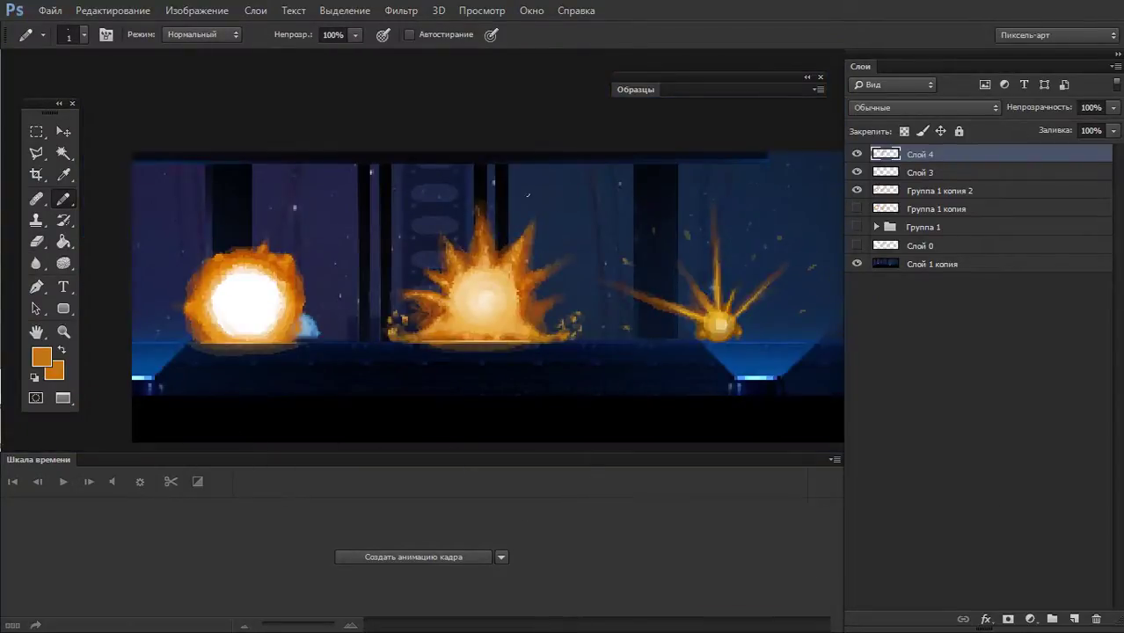
scroll(508, 308, "up", 2)
scroll(562, 319, "up", 1)
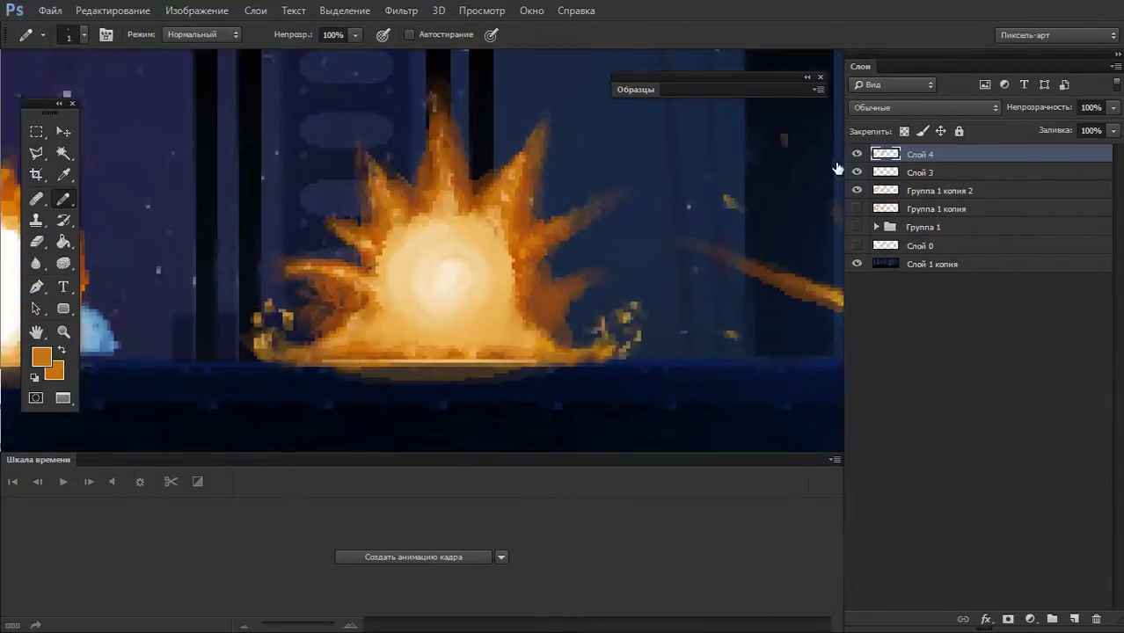
left_click(856, 172)
- Zoom out to all three explosions and sample oranges, settling on a darker brown-orange
key("ctrl+minus")
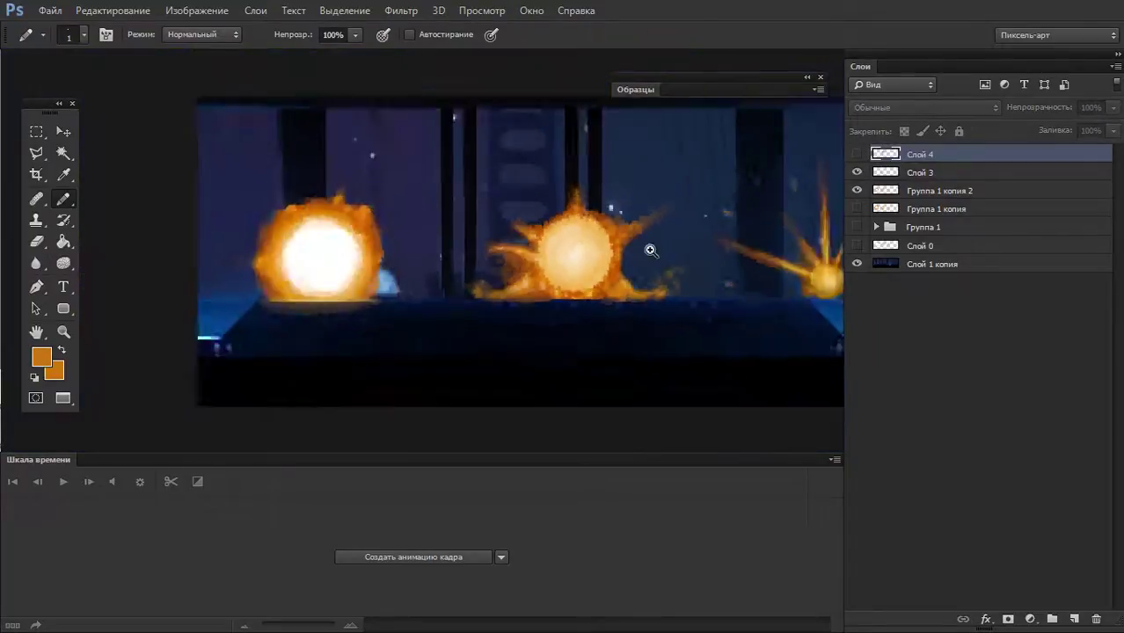
key("ctrl+minus")
scroll(677, 228, "up", 1)
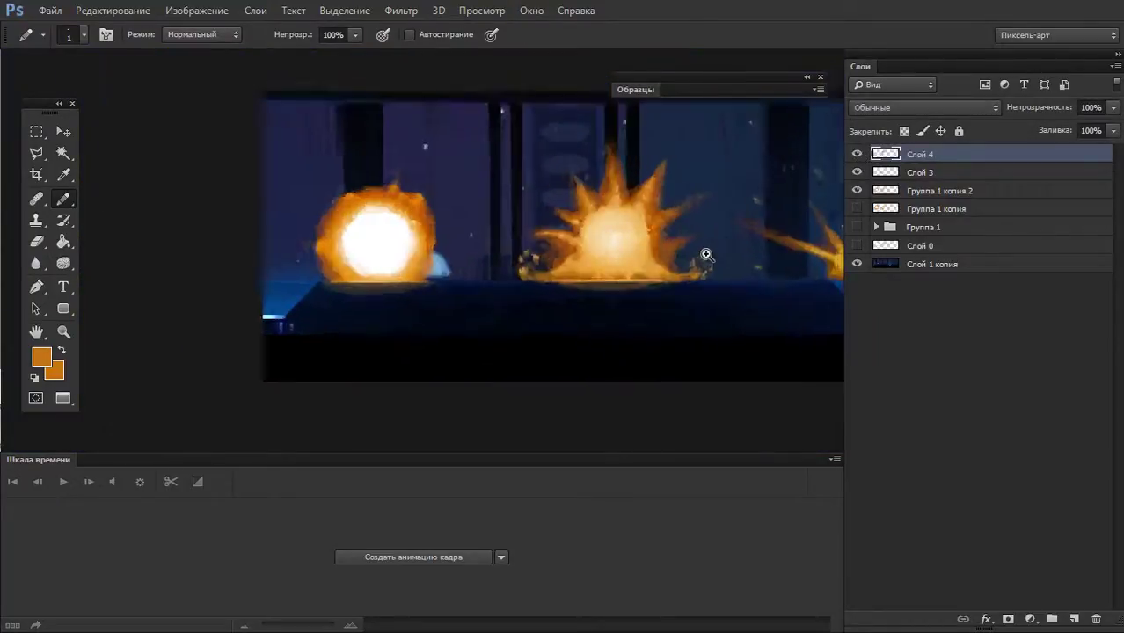
scroll(672, 255, "up", 1)
left_click_drag(665, 285, 721, 245)
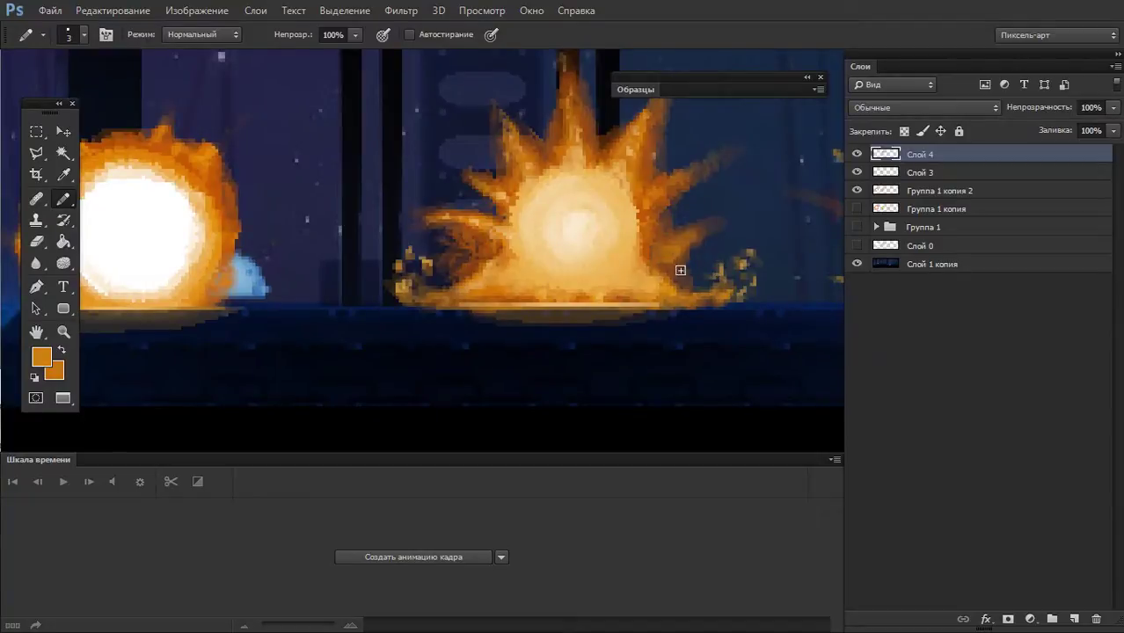
left_click(645, 215, "alt")
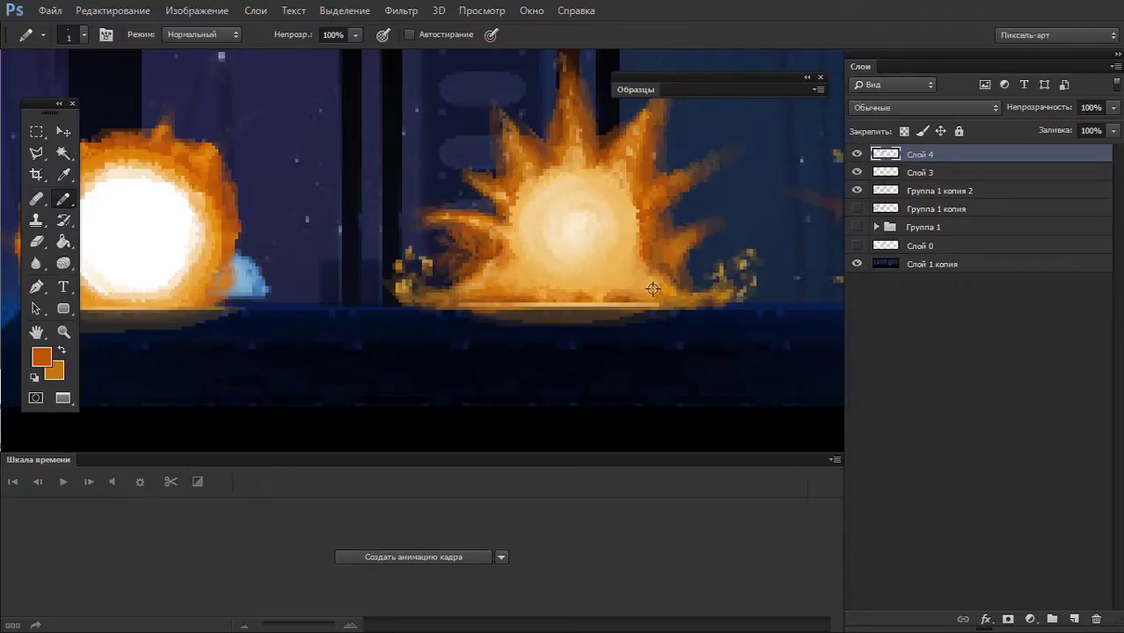
left_click(649, 252, "alt")
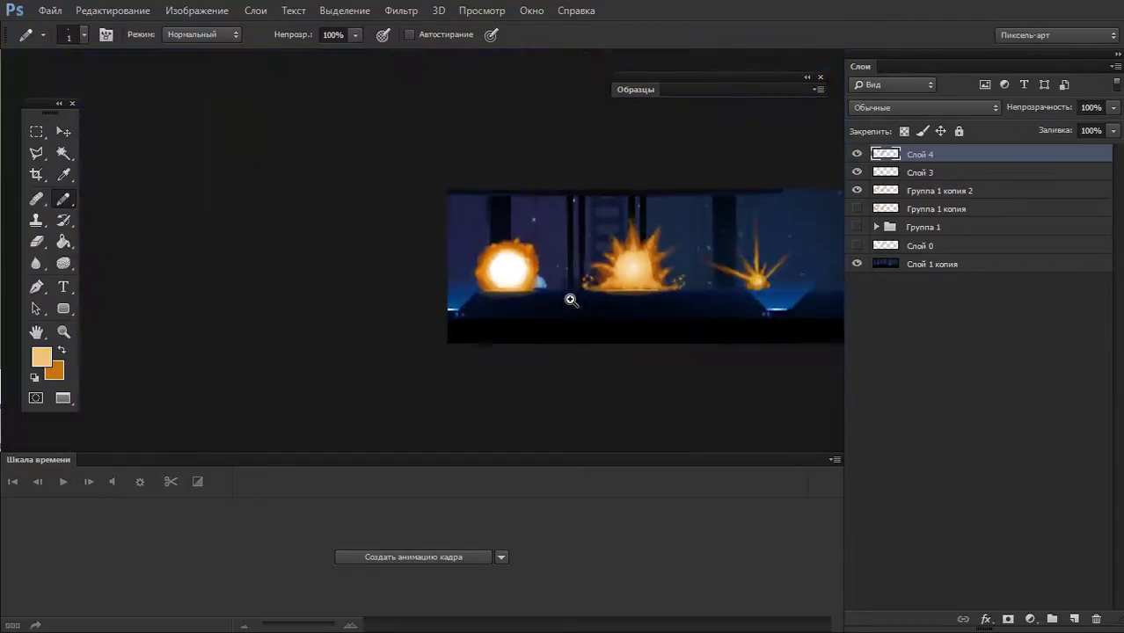
left_click_drag(694, 261, 572, 296)
left_click(646, 242, "alt")
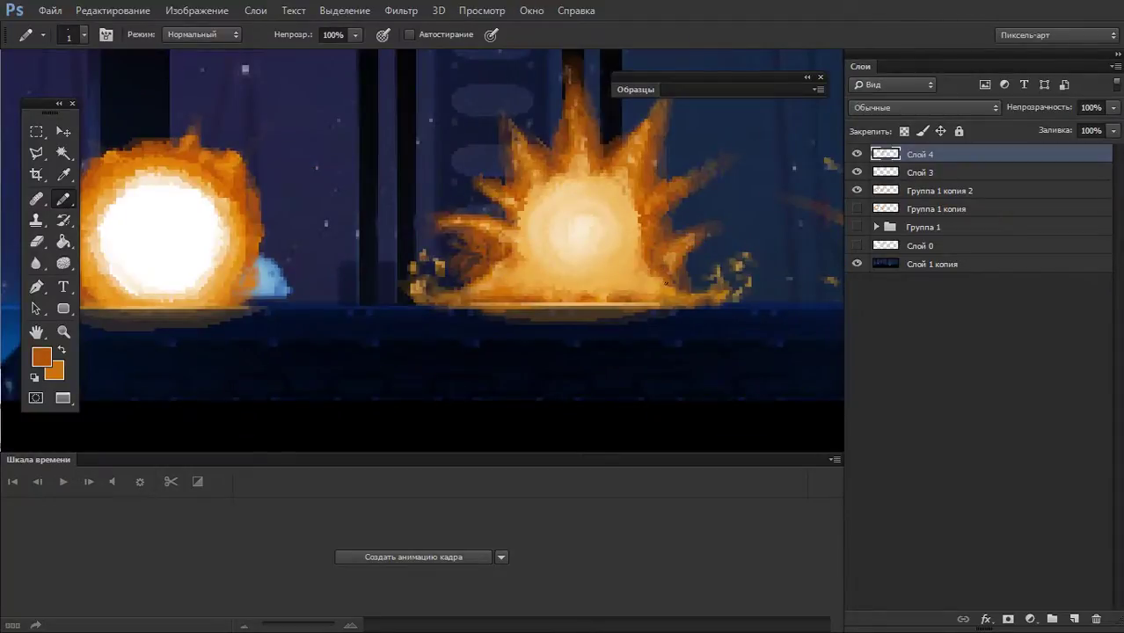
left_click(664, 281, "alt")
left_click(667, 287, "alt")
left_click(647, 275, "alt")
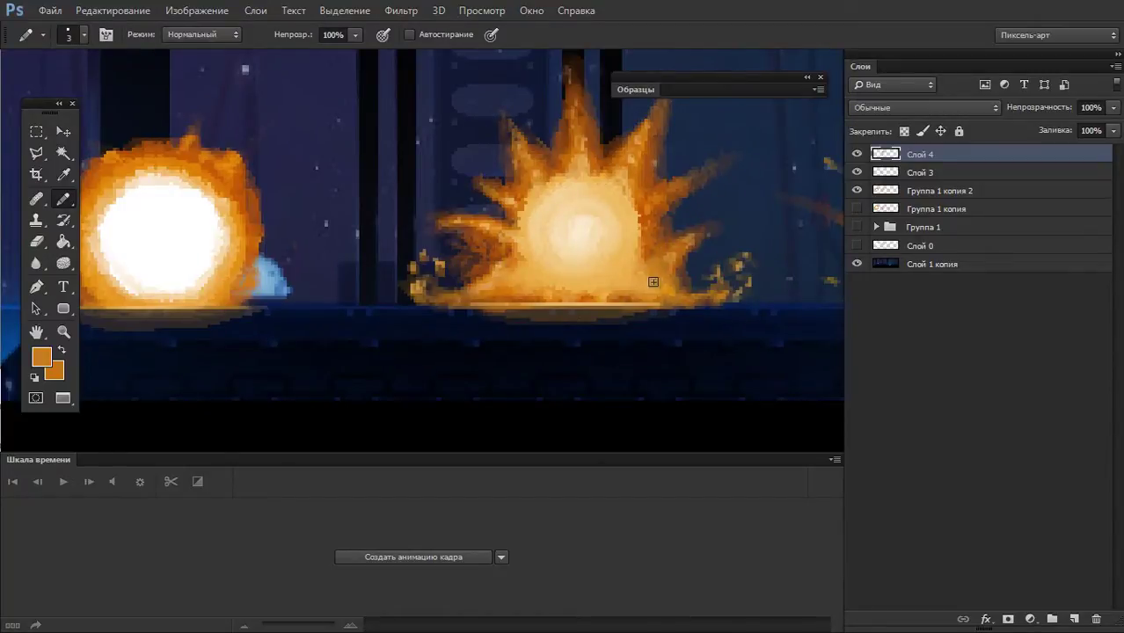
- Toggle Слой 3 off and on over the zoomed middle explosion, then make Слой 3 active
scroll(622, 270, "down", 1)
scroll(620, 282, "down", 1)
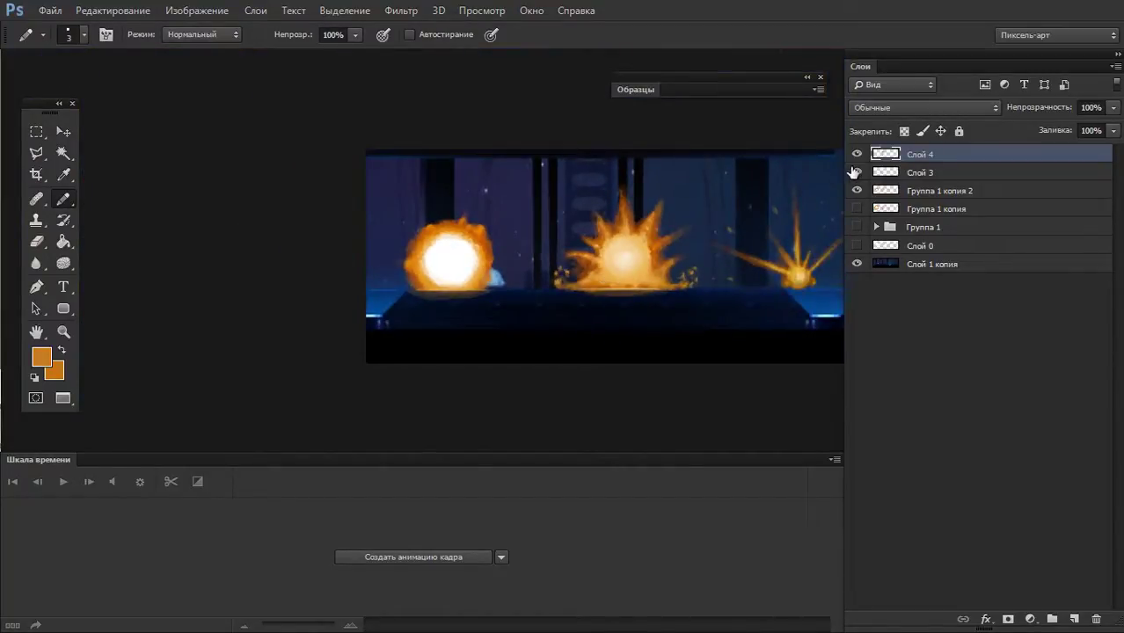
left_click(856, 172)
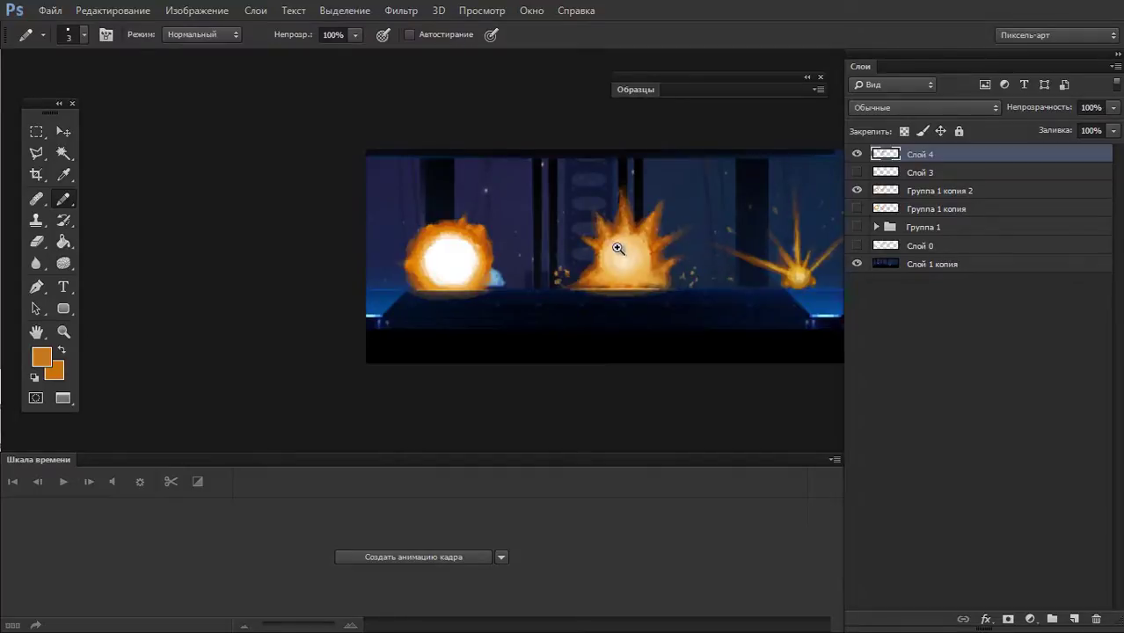
left_click(619, 249)
left_click_drag(580, 302, 415, 267)
left_click(856, 173)
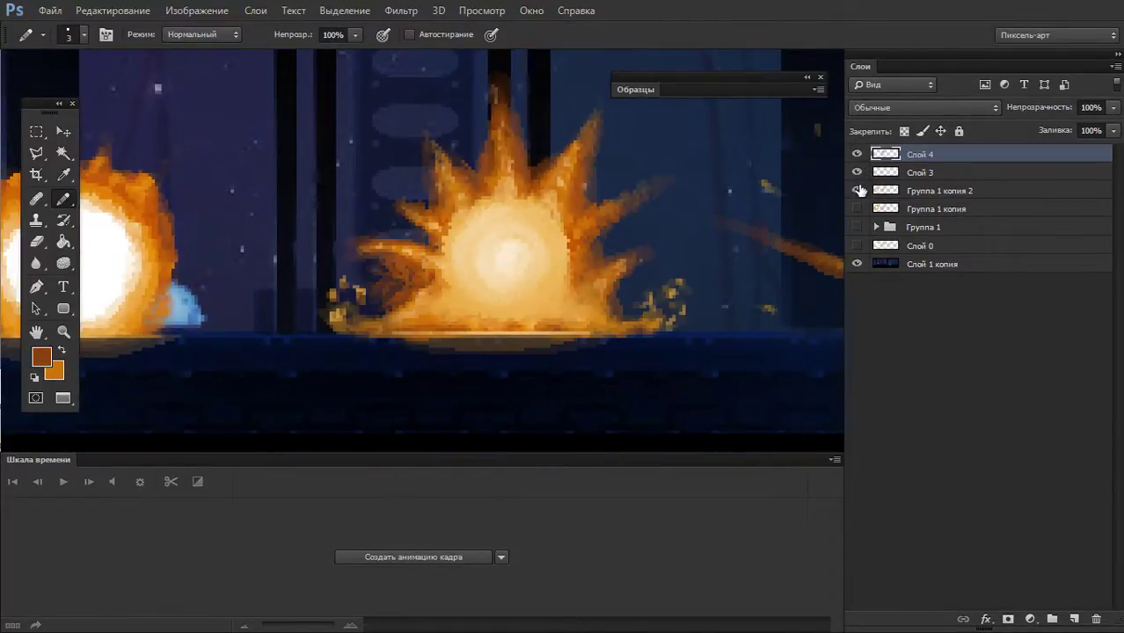
left_click(871, 172)
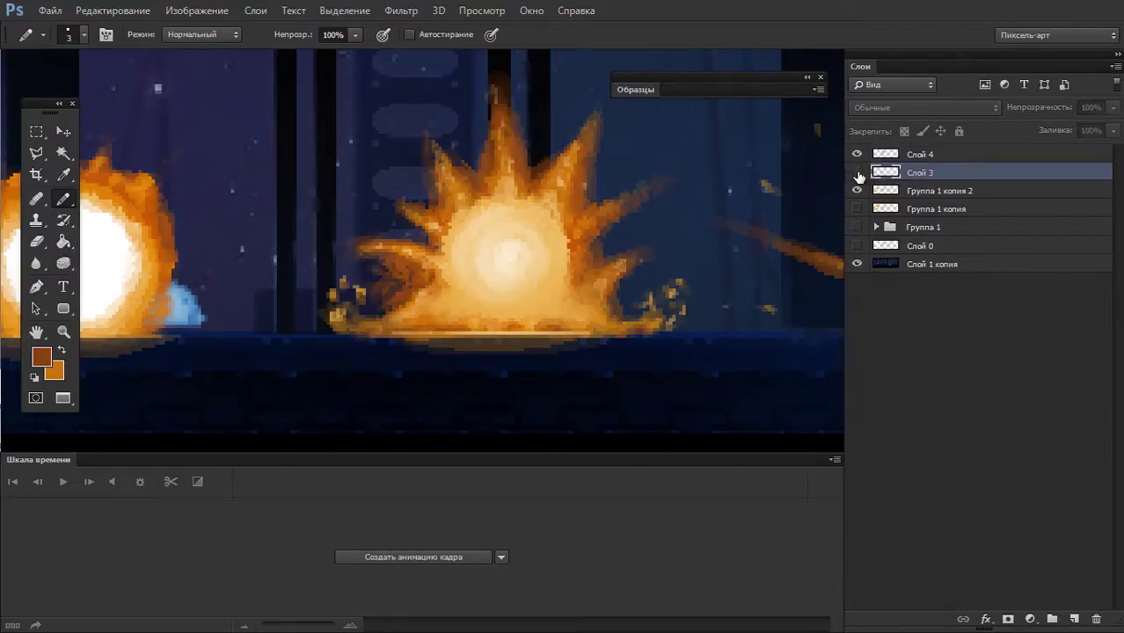
- Sample the explosion's orange as the pencil colour, testing and undoing a stroke on the left ray
key("e")
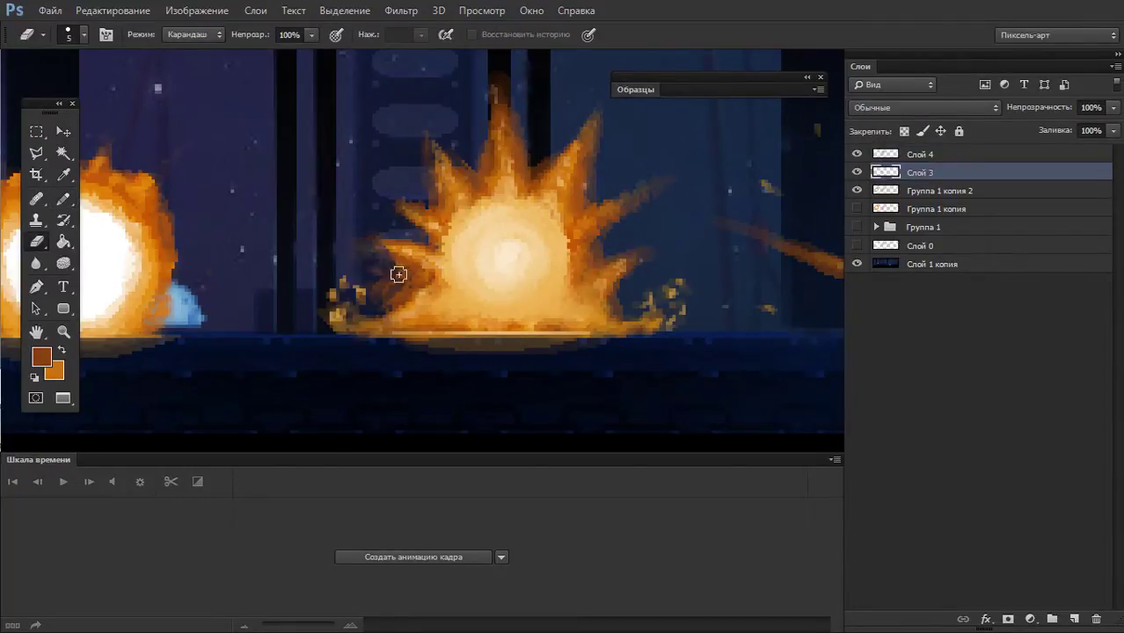
key("b")
left_click(397, 263, "alt")
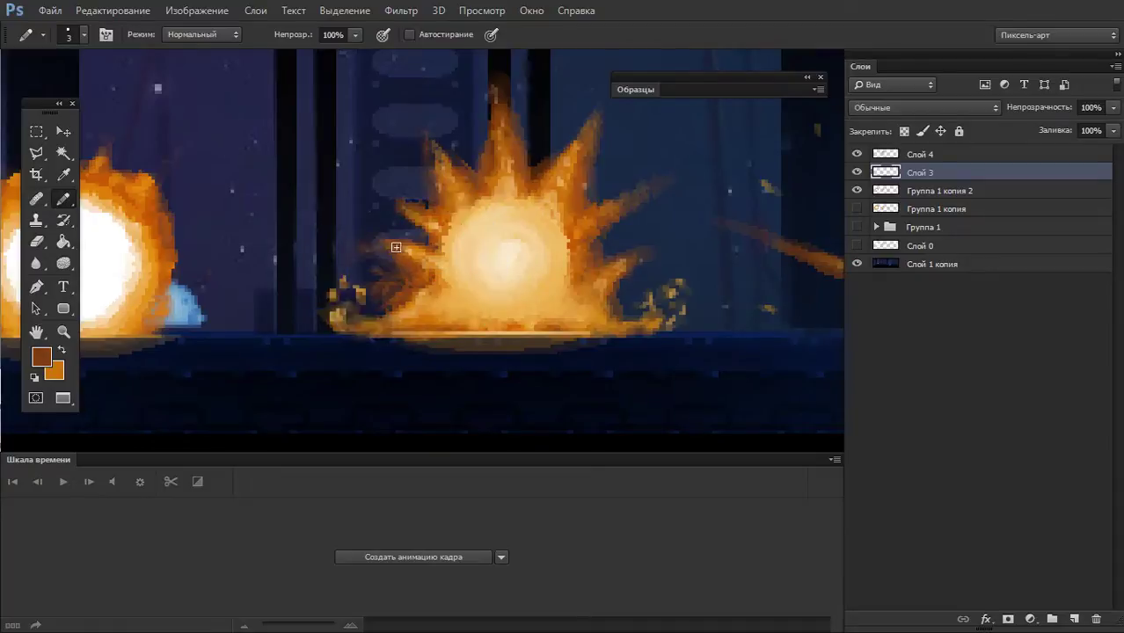
left_click(421, 267, "alt")
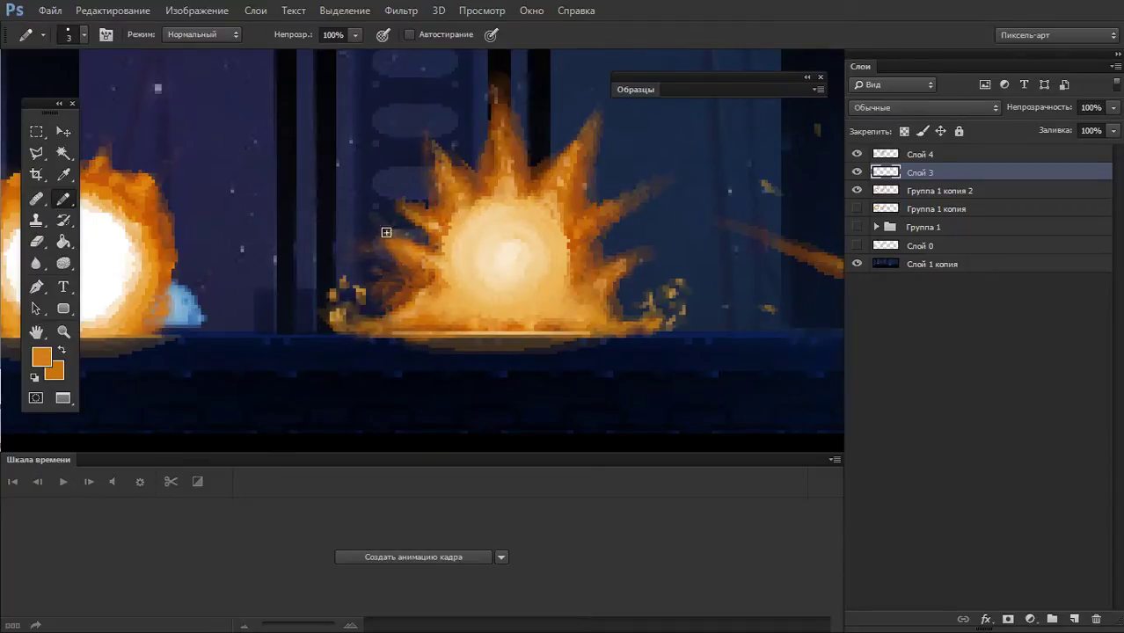
left_click_drag(386, 232, 357, 216)
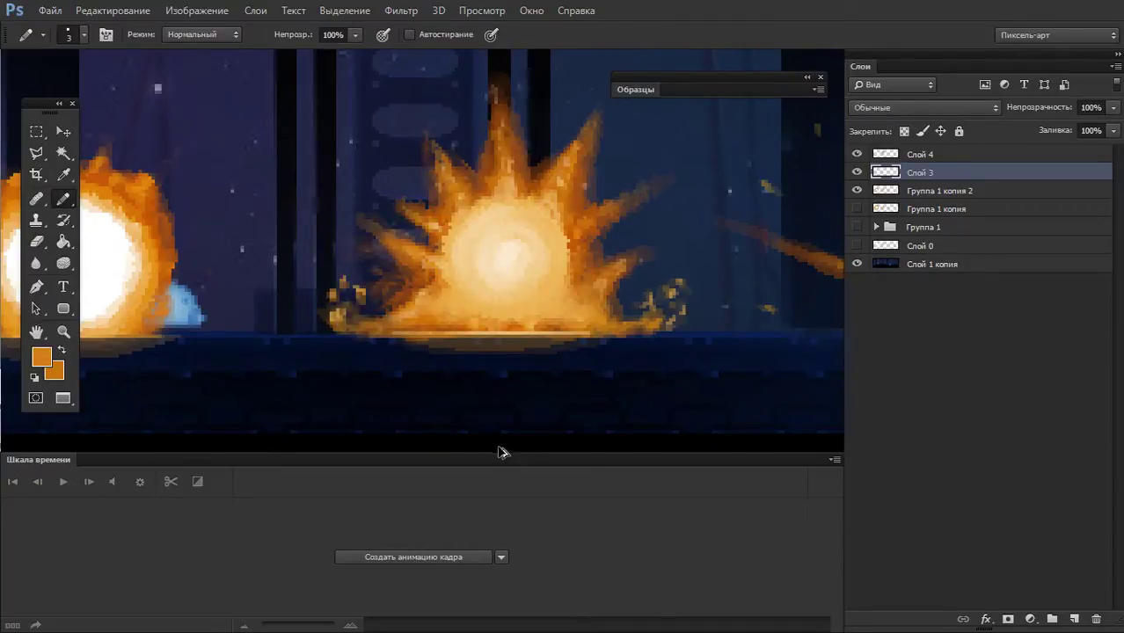
key("ctrl+alt+z")
key("ctrl+alt+z")
key("ctrl+alt+z")
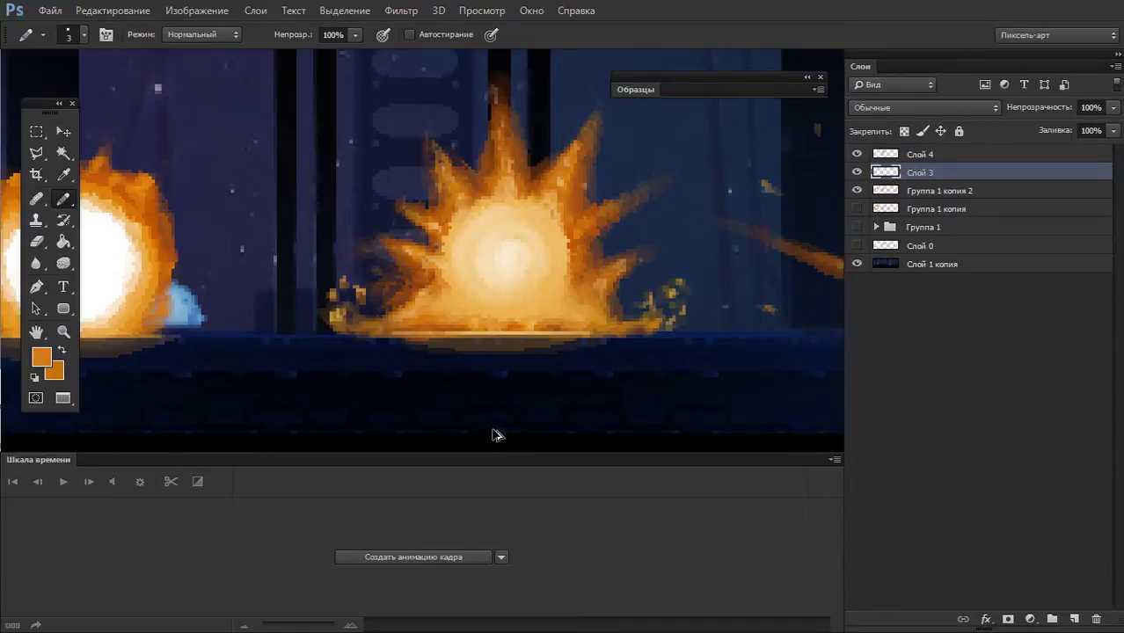
- Make Слой 4 active again and pan right to the right-hand explosion
key("alt+bracketright")
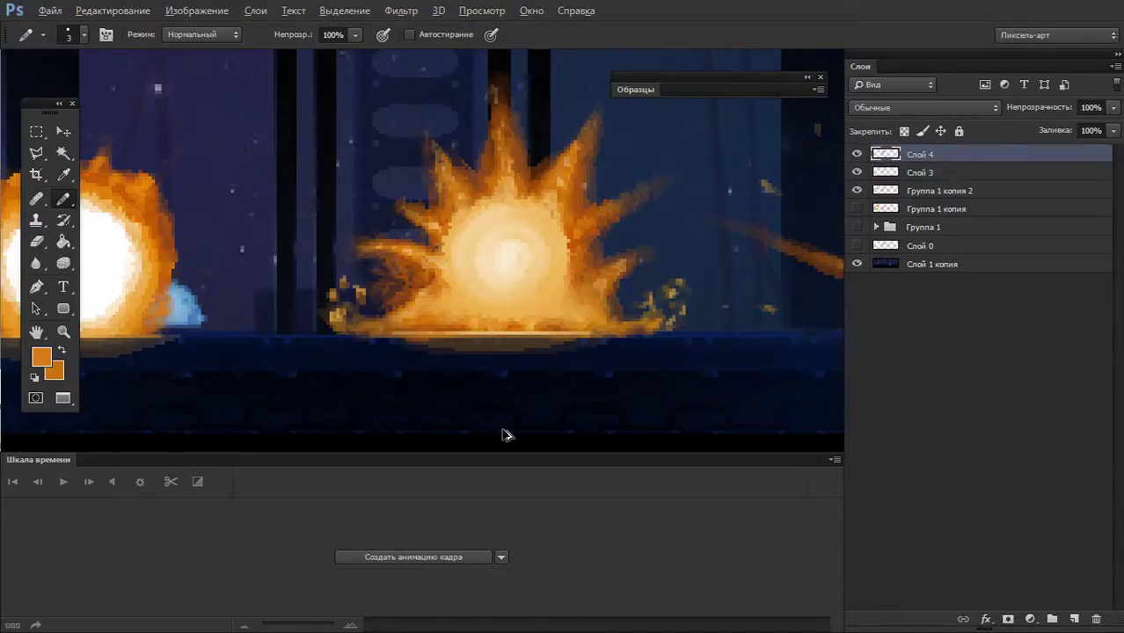
scroll(588, 266, "right", 5)
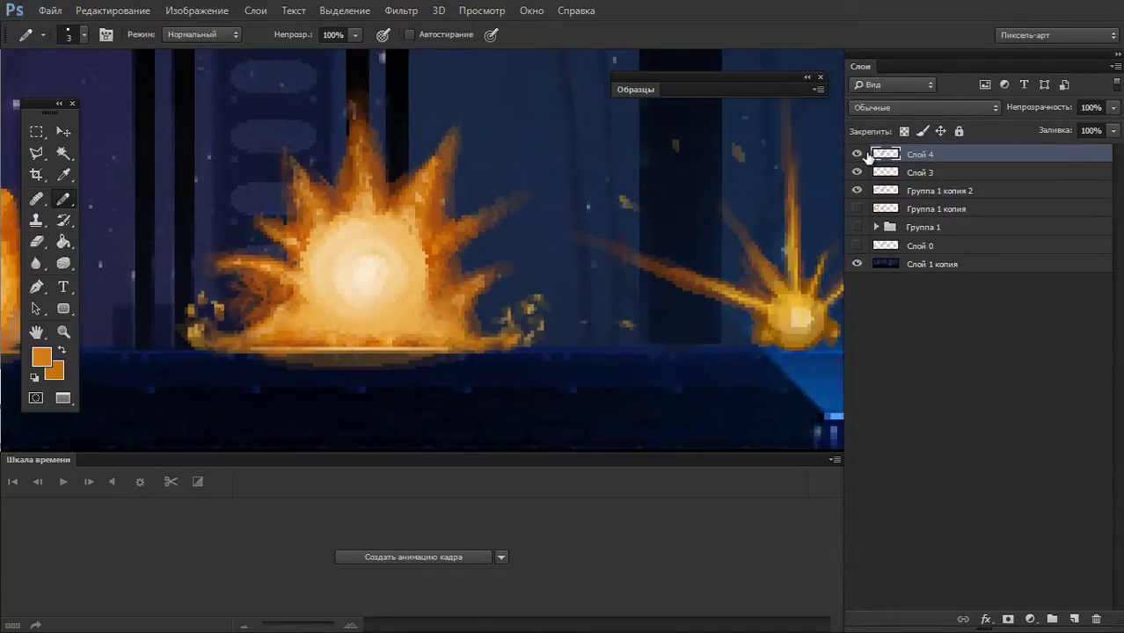
left_click(857, 154)
scroll(686, 233, "right", 2)
scroll(614, 329, "up", 1)
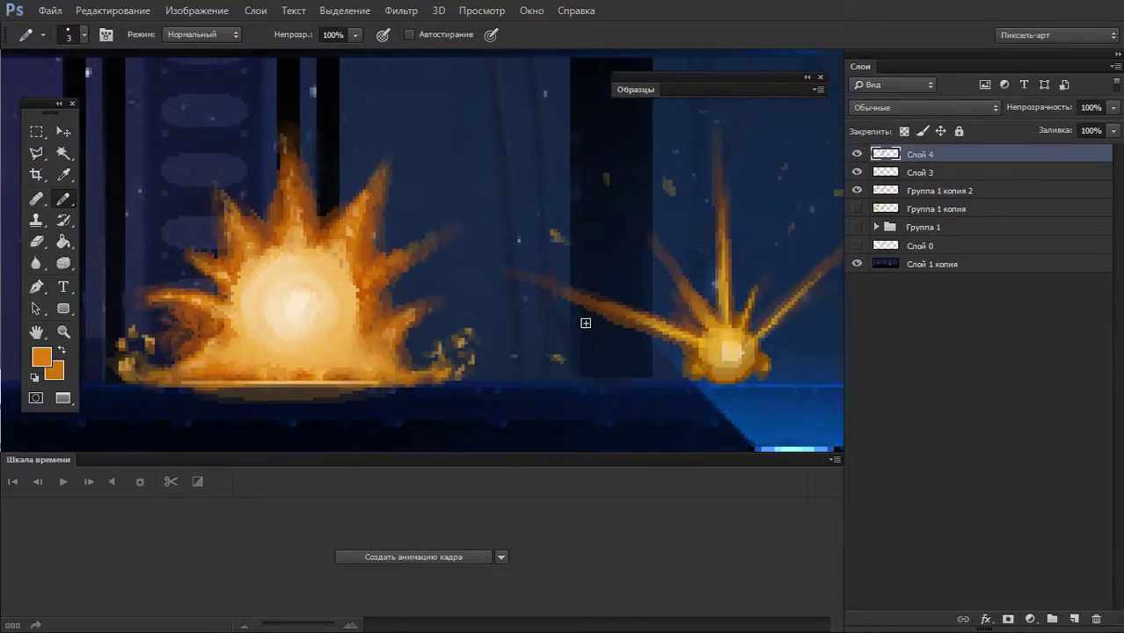
key("e")
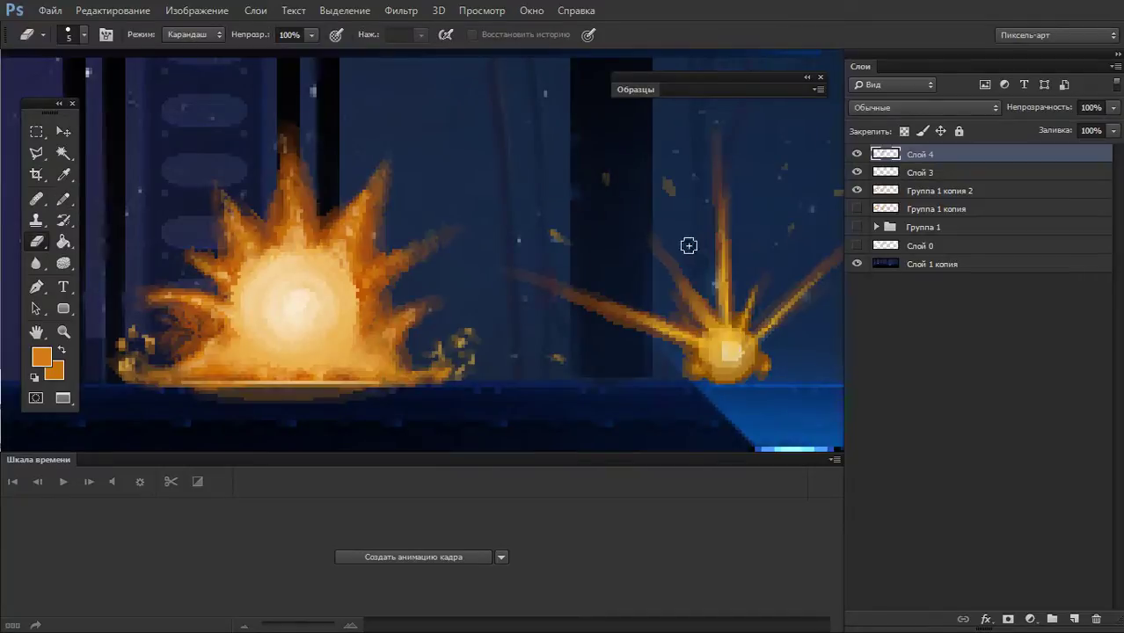
key("m")
scroll(477, 182, "right", 2)
scroll(477, 182, "up", 1)
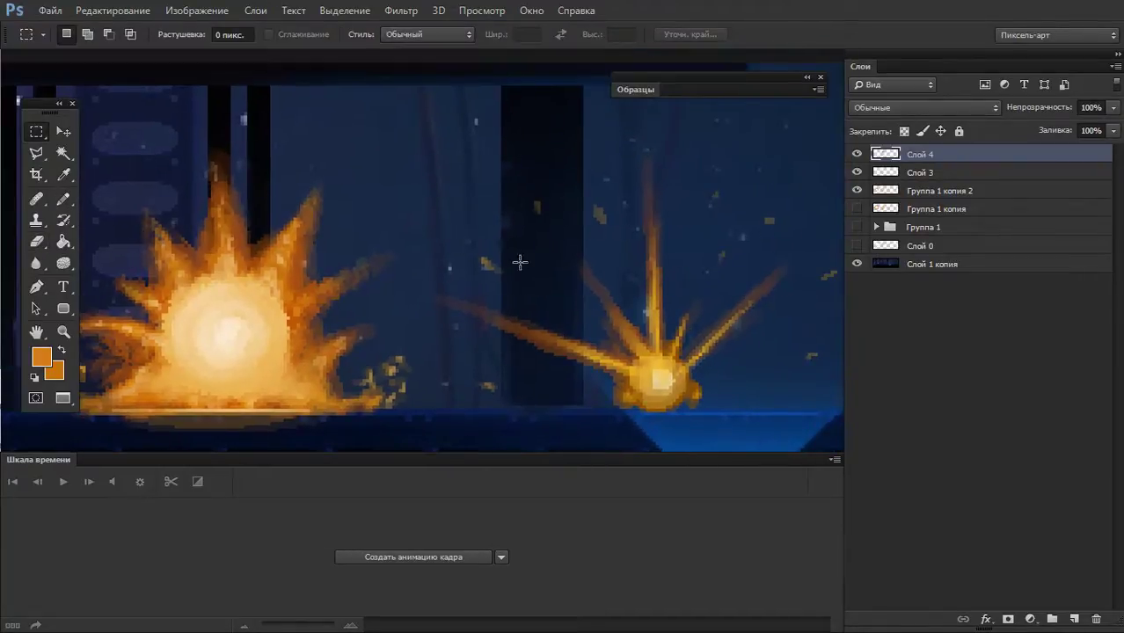
- Lasso-select the area around the right-hand explosion
key("l")
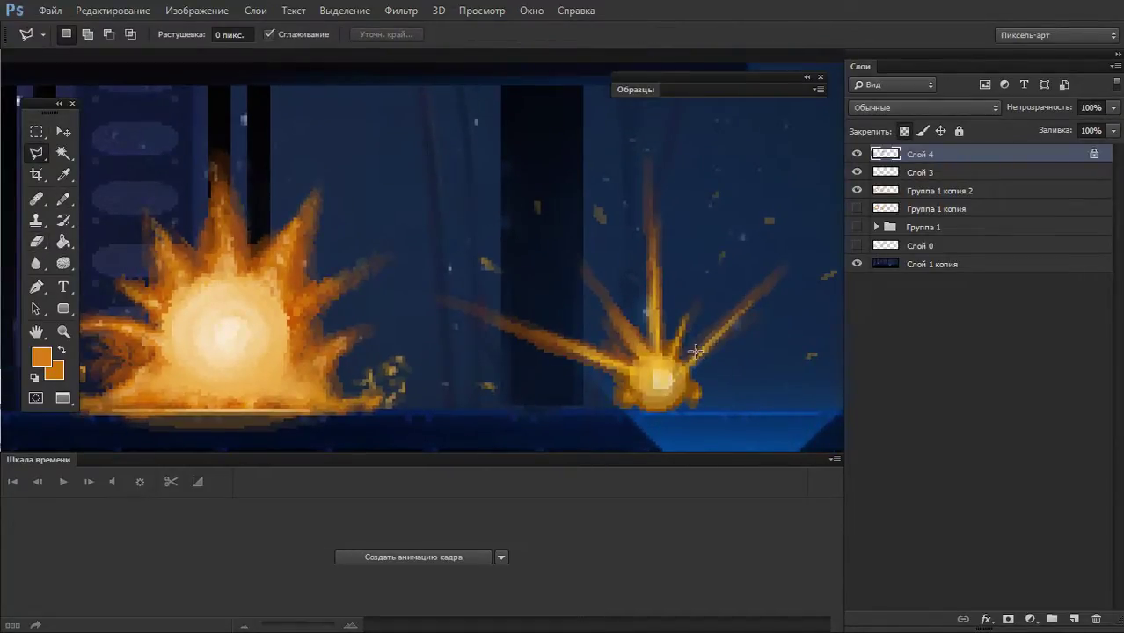
key("shift+l")
key("shift+l")
mouse_move(758, 387)
left_mouse_down()
mouse_move(652, 426)
mouse_move(459, 336)
mouse_move(486, 170)
mouse_move(788, 183)
mouse_move(791, 303)
mouse_move(749, 405)
left_mouse_up()
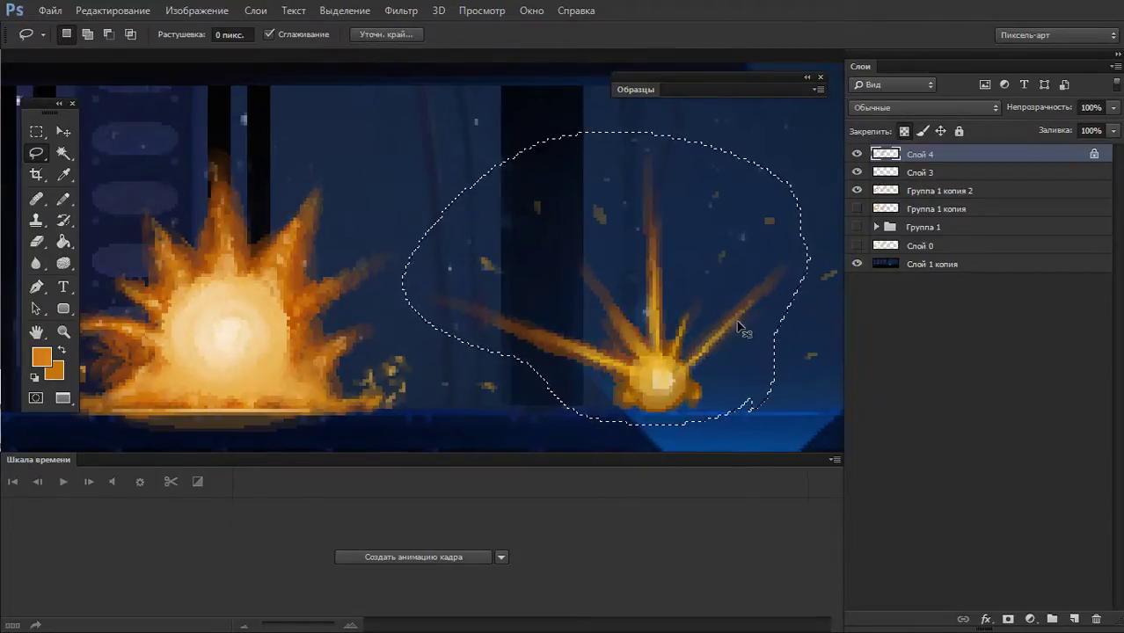
key("ctrl+j")
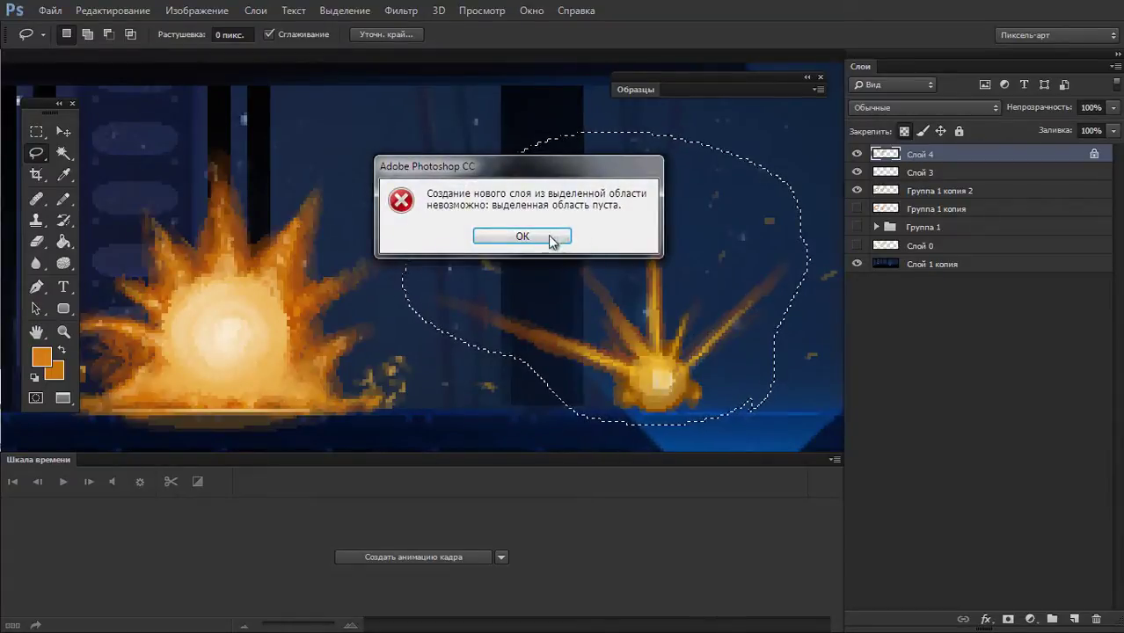
left_click(523, 237)
- Copy the burst from Группа 1 копия 2 onto Слой 5 and drag it onto the middle explosion
left_click(887, 174)
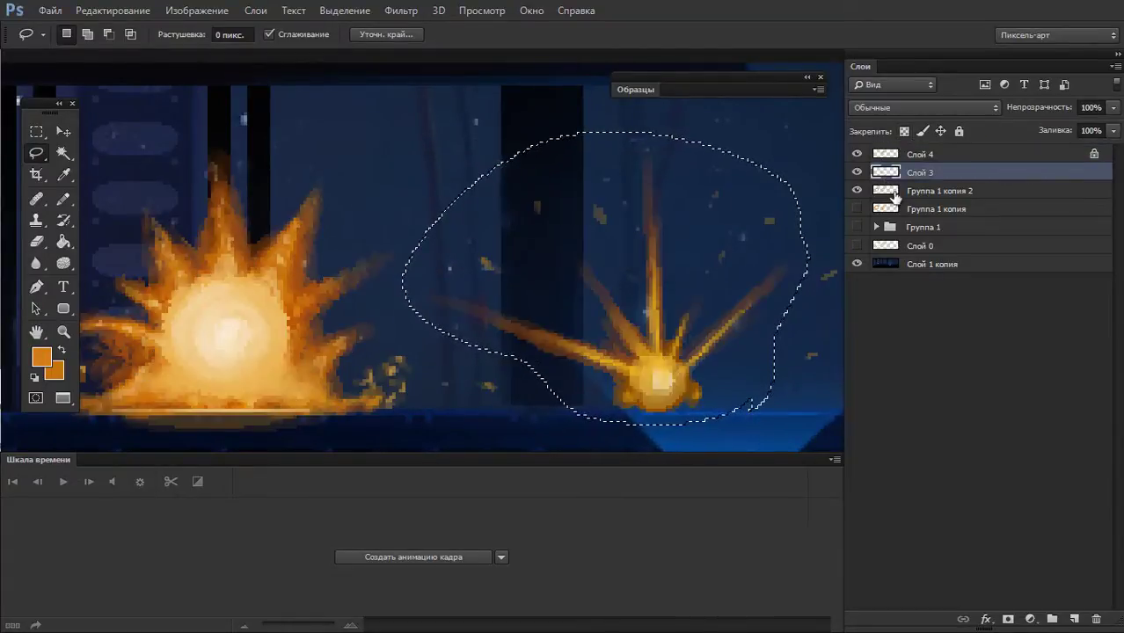
left_click(896, 192)
key("ctrl+j")
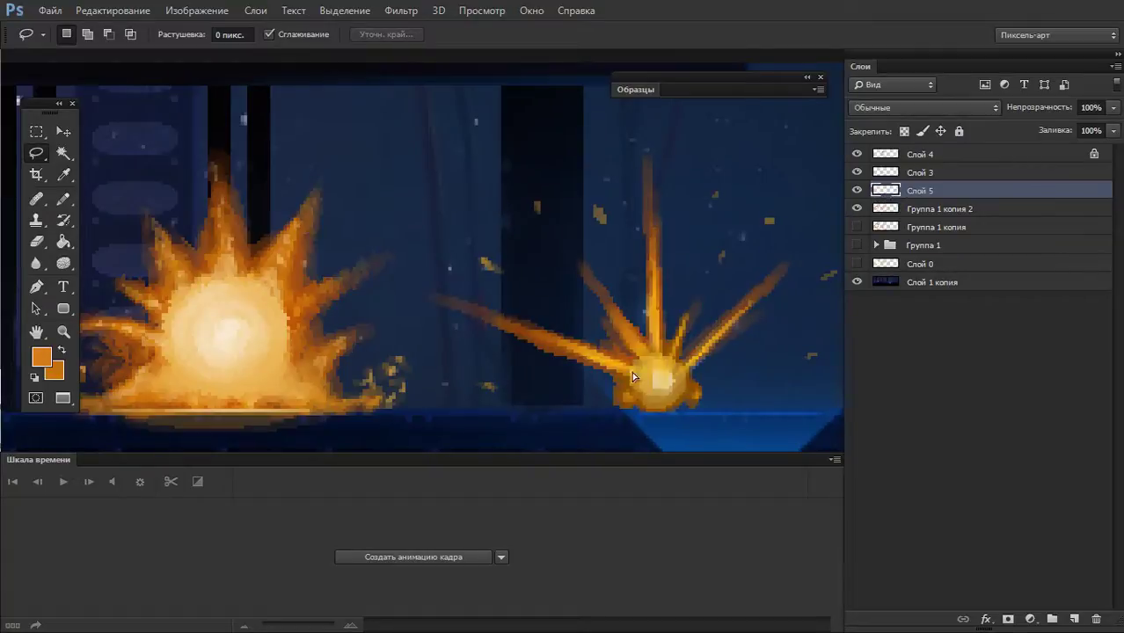
left_click_drag(637, 370, 202, 361)
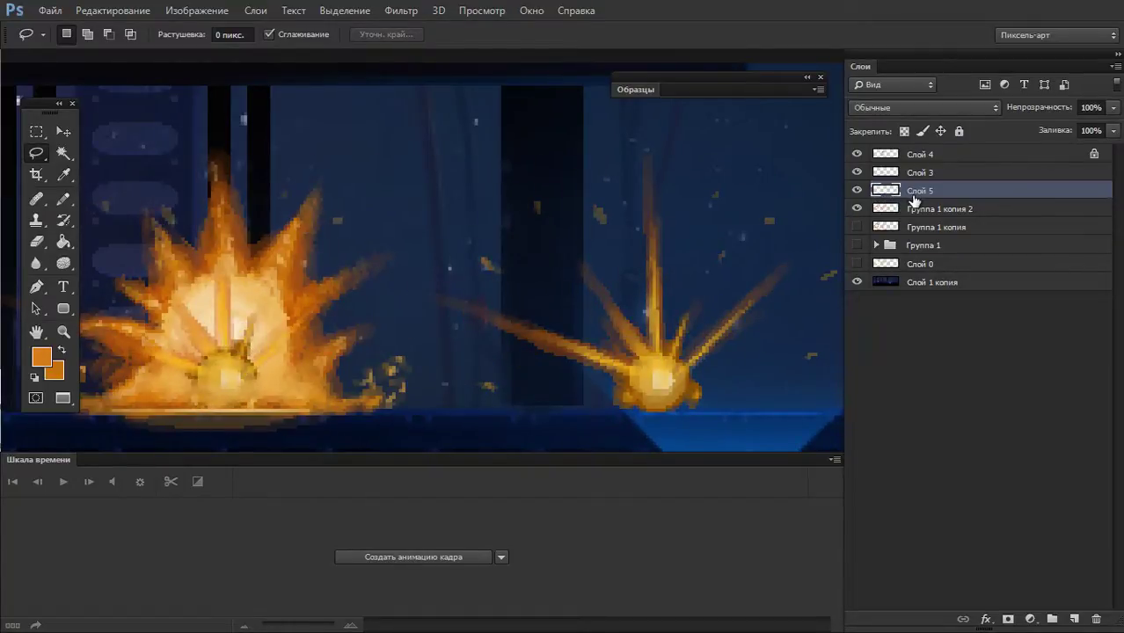
left_click(579, 284, "alt")
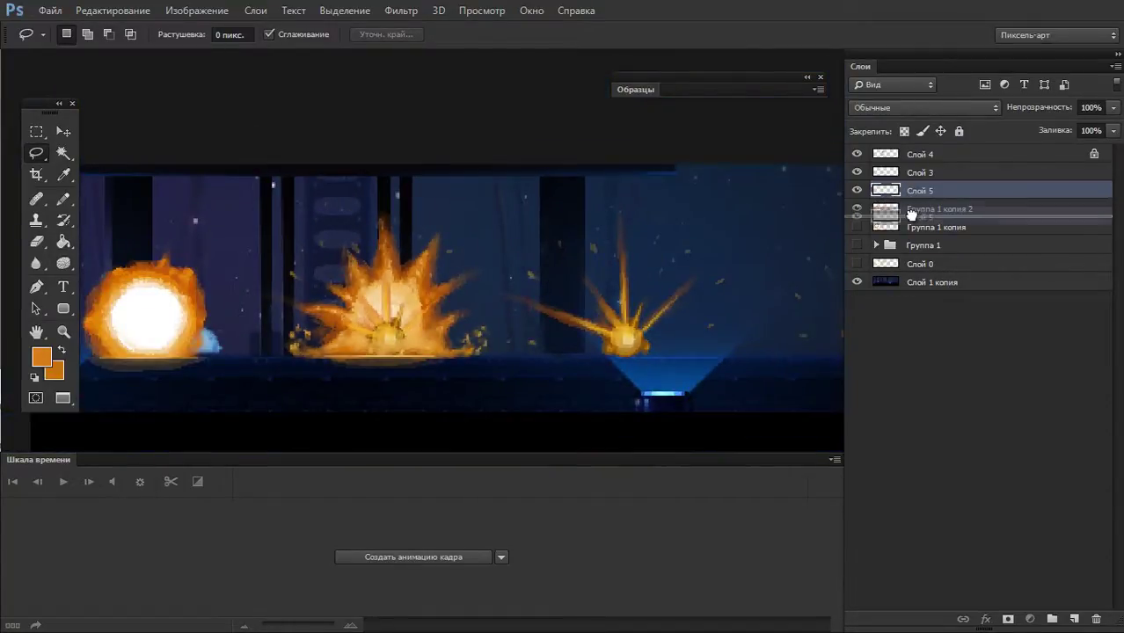
- Move Слой 5 below Группа 1 копия 2 and enlarge the burst, undoing a trial shift
left_click_drag(910, 182, 906, 220)
key("ctrl+t")
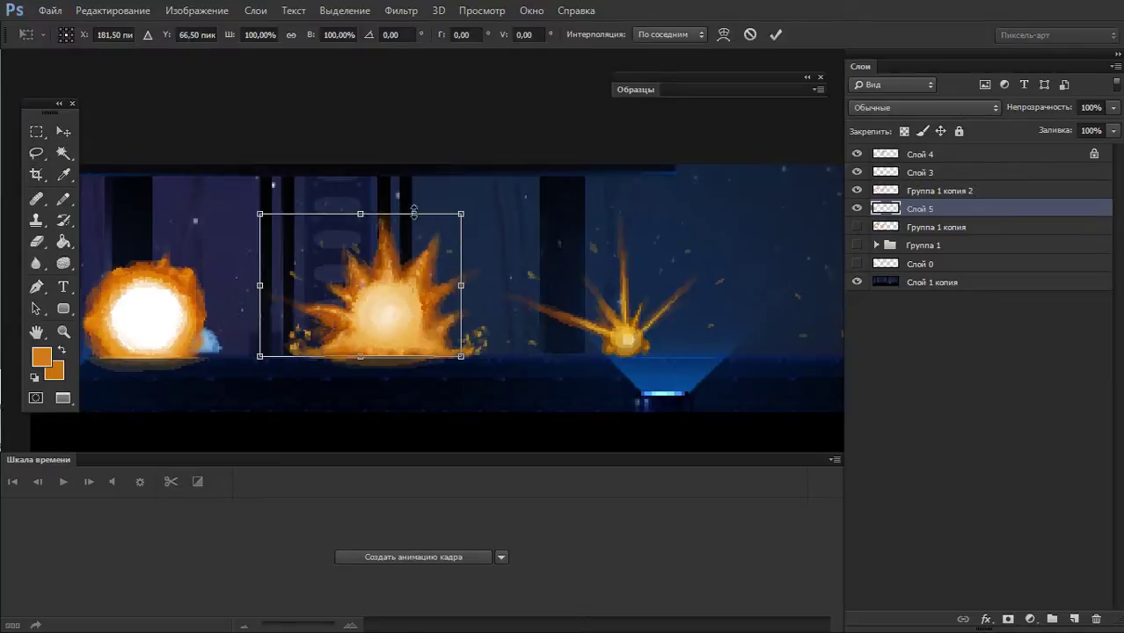
left_click_drag(359, 213, 364, 151)
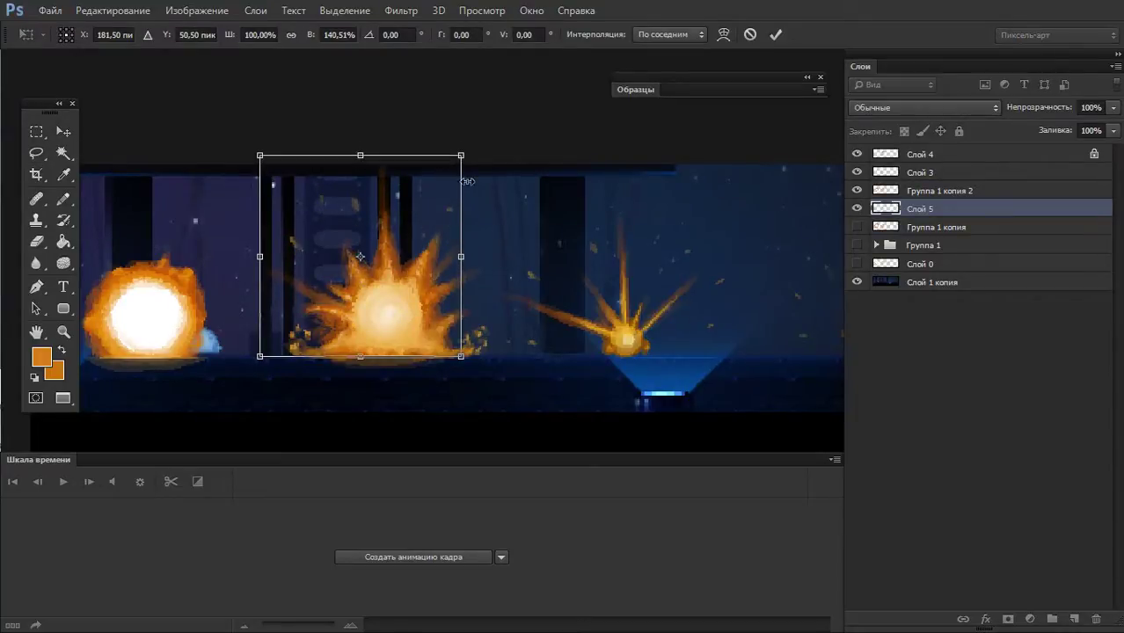
left_click_drag(477, 140, 502, 120)
left_click_drag(442, 190, 420, 190)
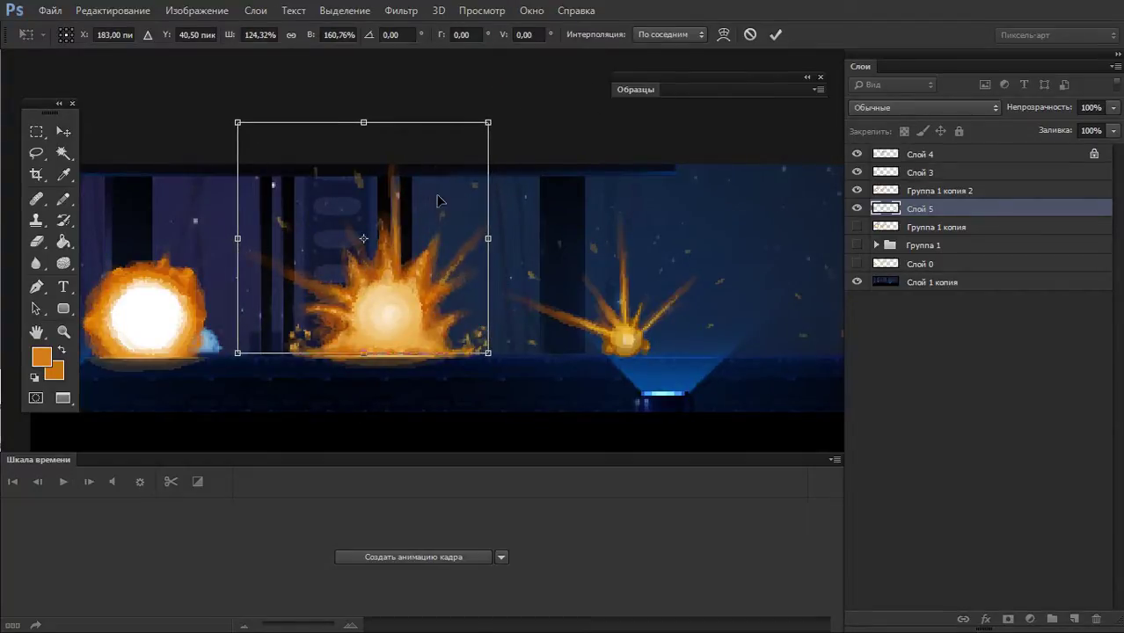
key("l")
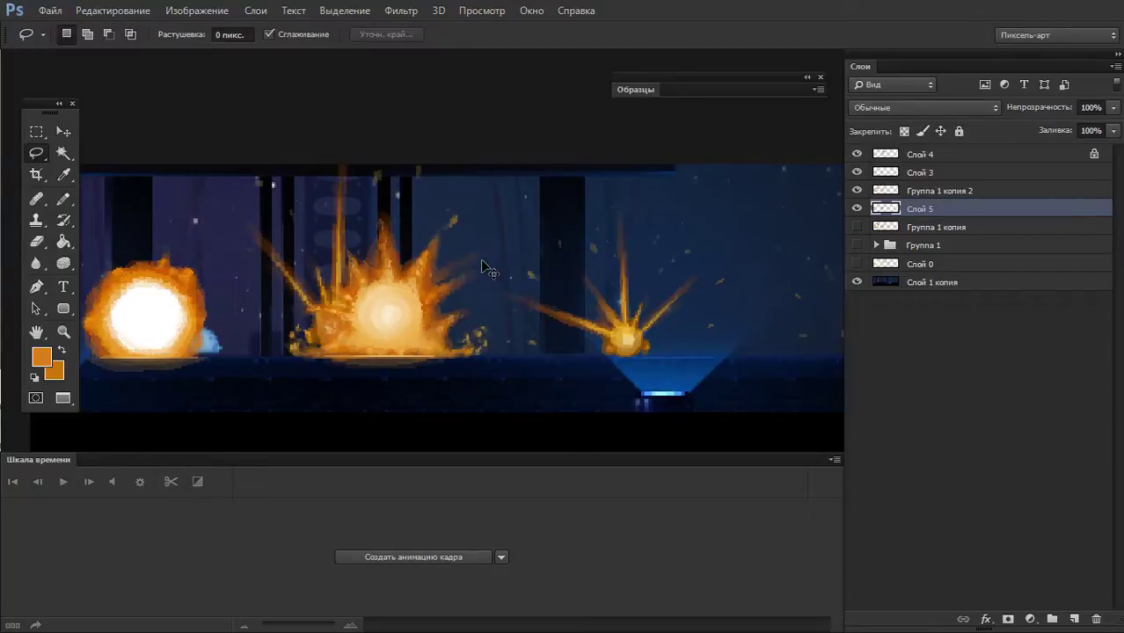
left_click_drag(400, 280, 494, 266)
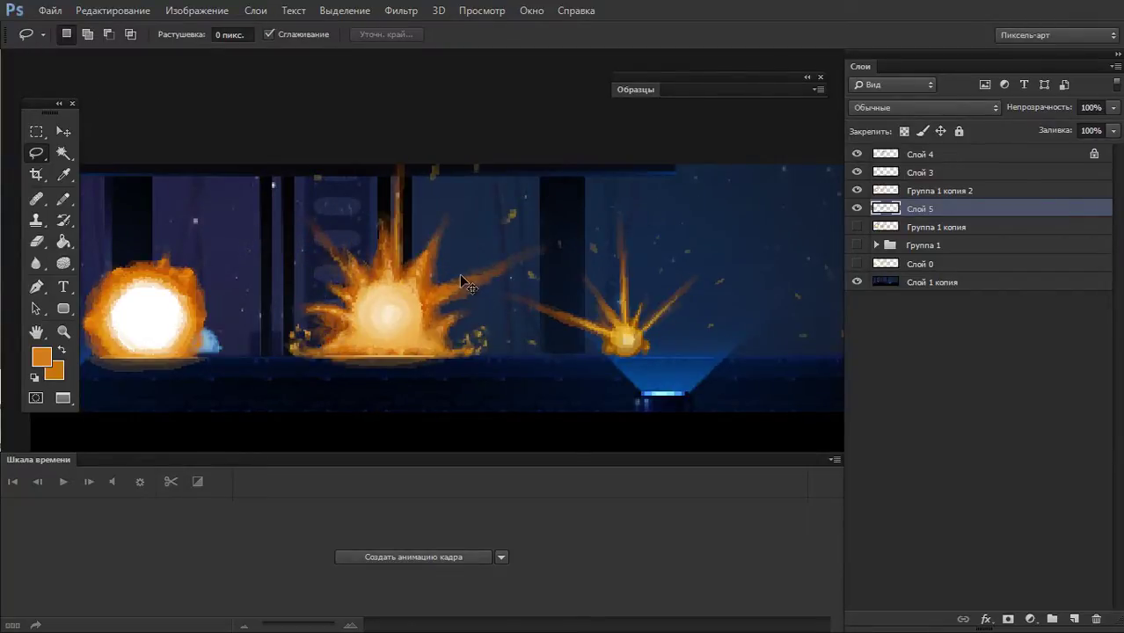
key("ctrl+z")
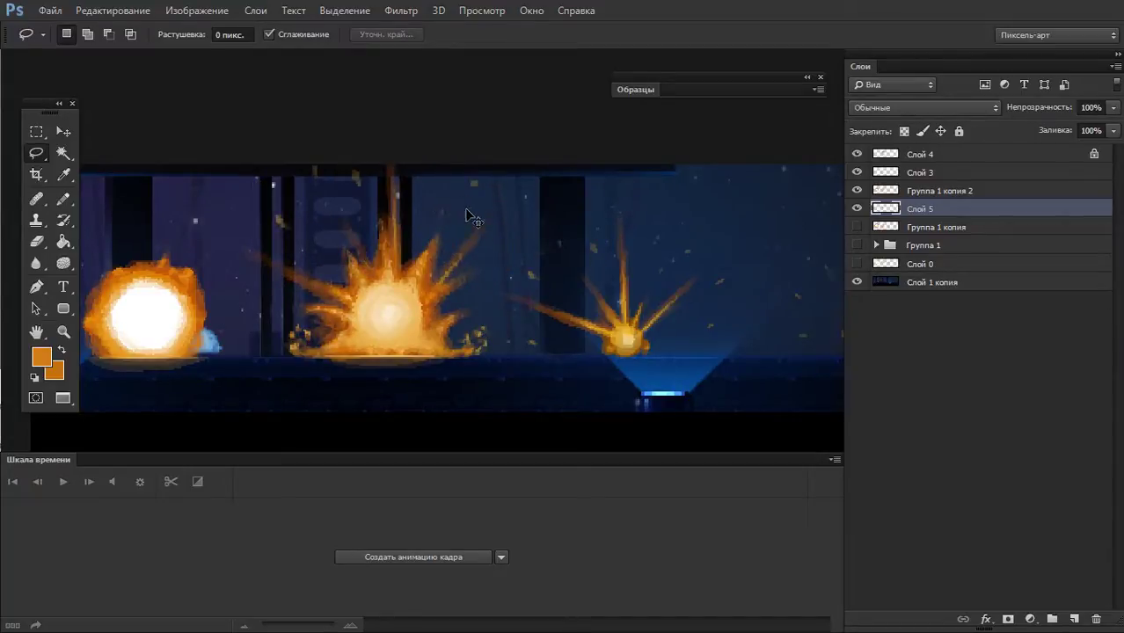
- Rescale the burst to about 84% behind the middle explosion and nudge it 17 px right
key("ctrl+t")
left_click_drag(247, 116, 278, 146)
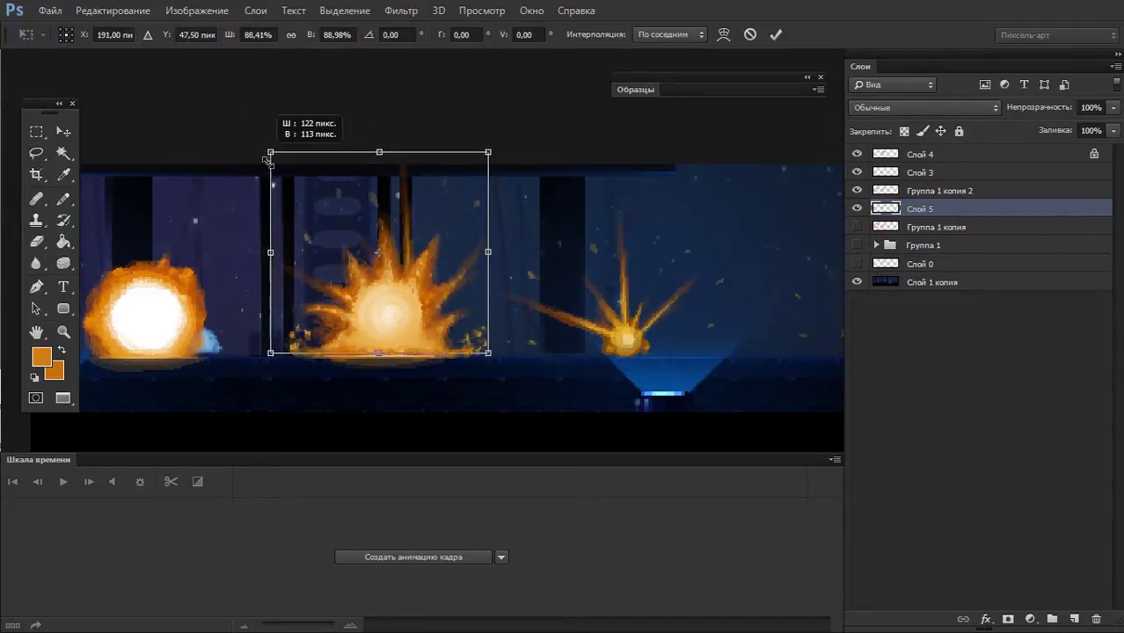
left_click_drag(387, 233, 368, 216)
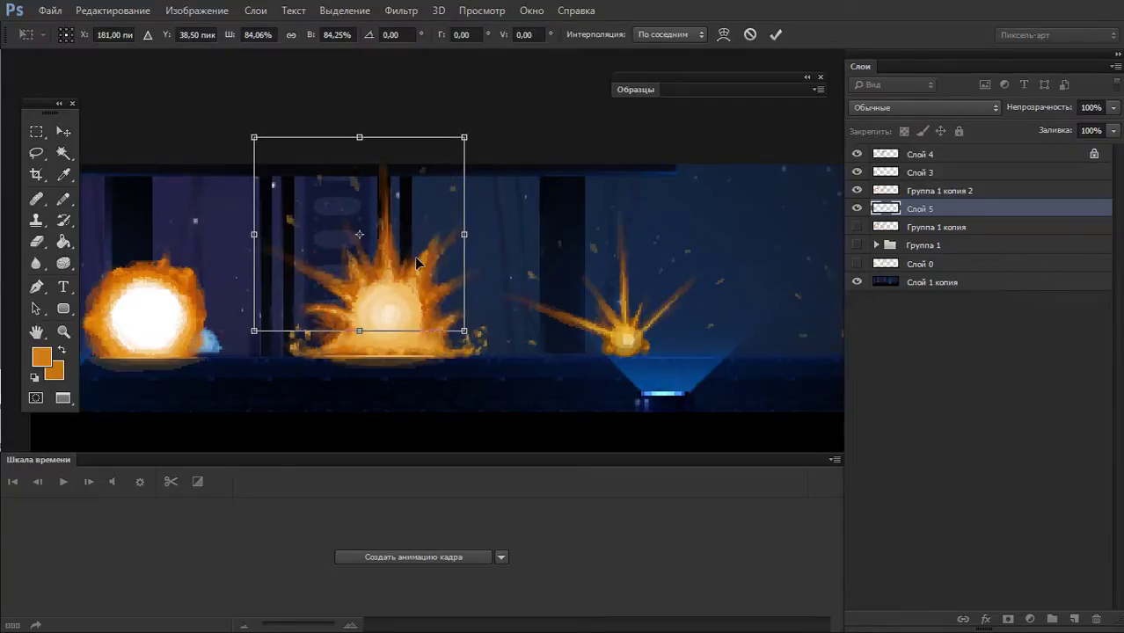
key("Return")
key("l")
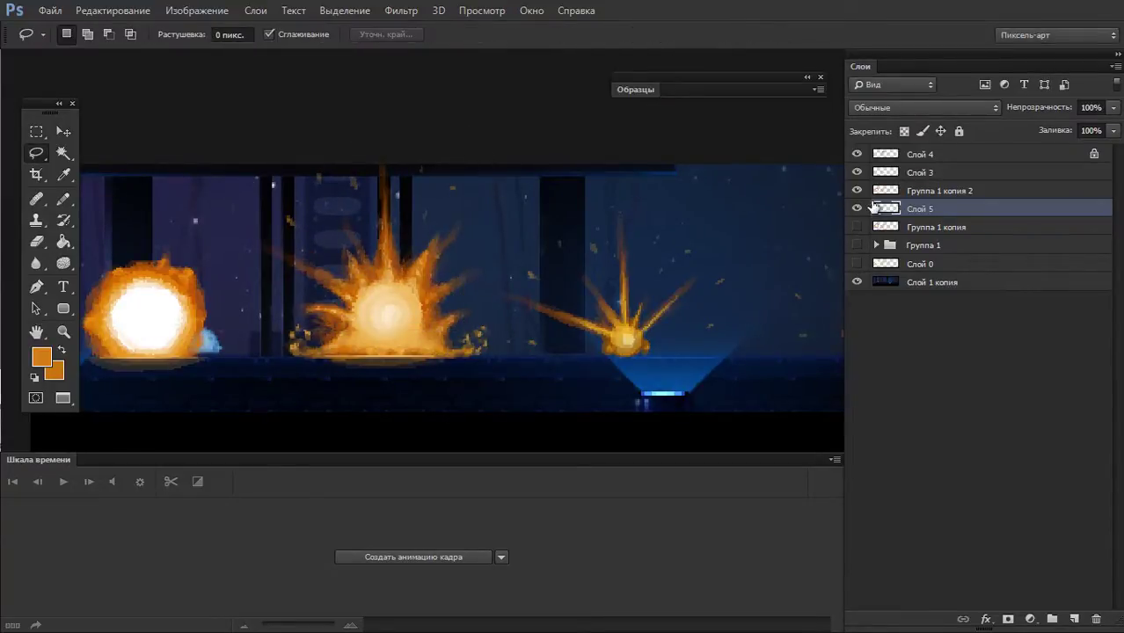
left_click_drag(380, 222, 395, 219)
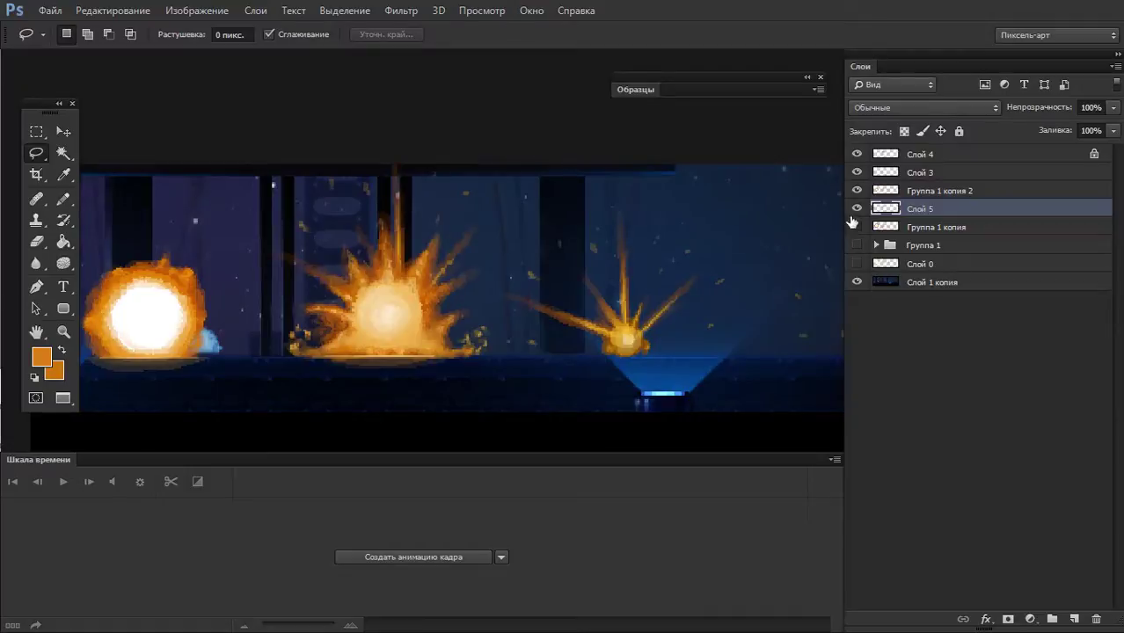
- Toggle visibility of Слой 5, Группа 1 копия 2 and the explosion layers to compare frames
left_click(855, 210)
left_click(856, 209)
left_click(884, 194)
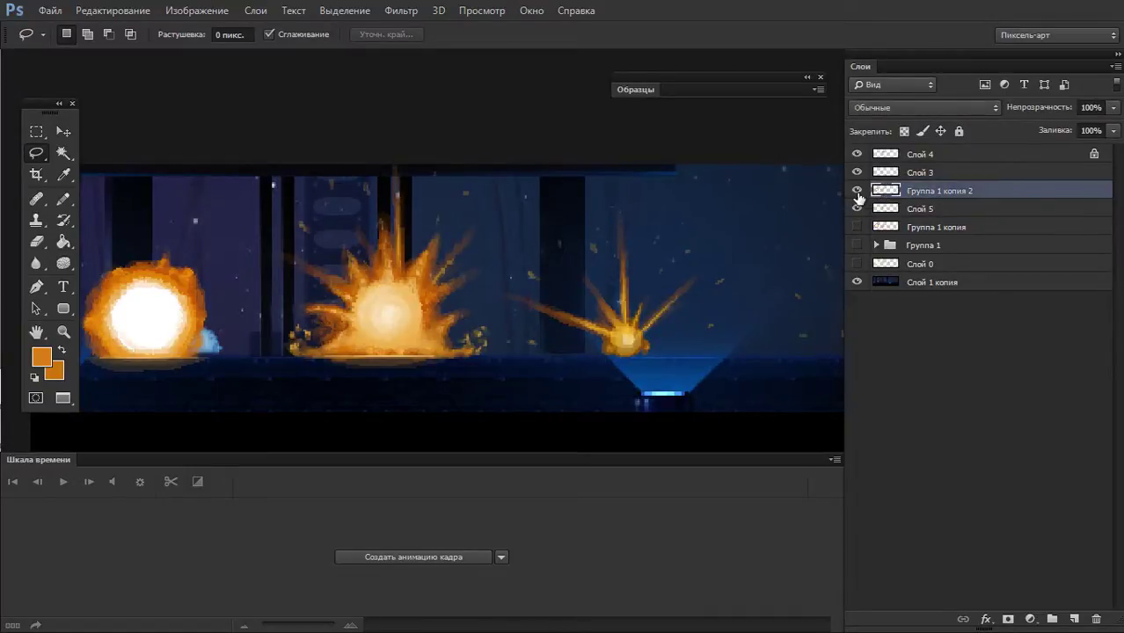
left_click(856, 191)
left_click(882, 211)
mouse_move(858, 155)
left_mouse_down()
mouse_move(858, 209)
mouse_move(860, 166)
left_mouse_up()
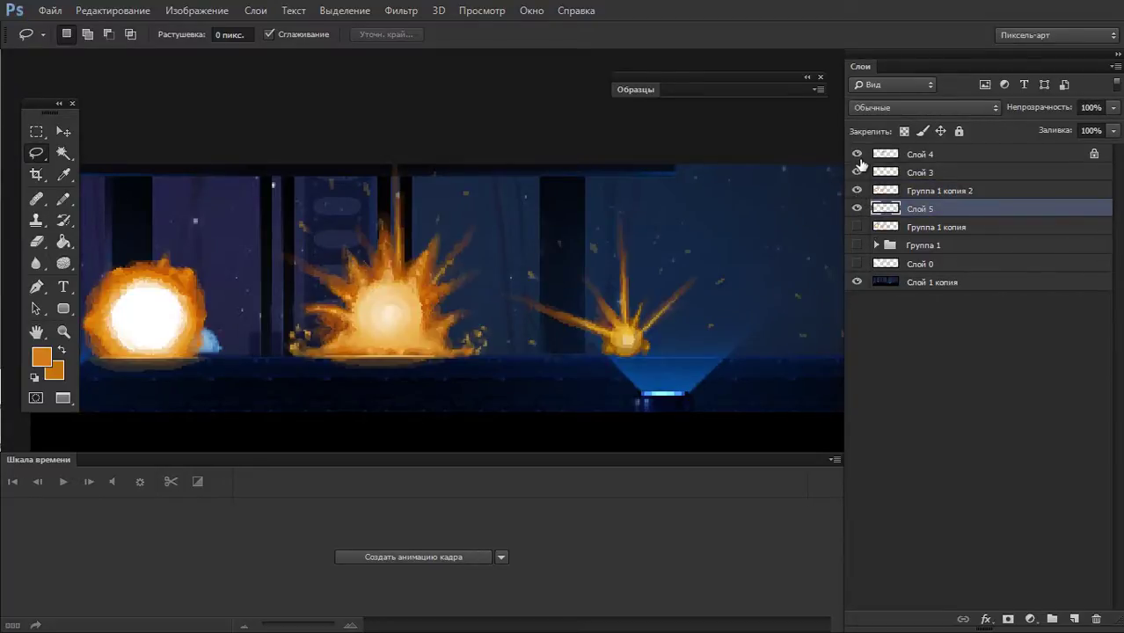
left_click_drag(662, 252, 616, 238)
left_click(877, 158)
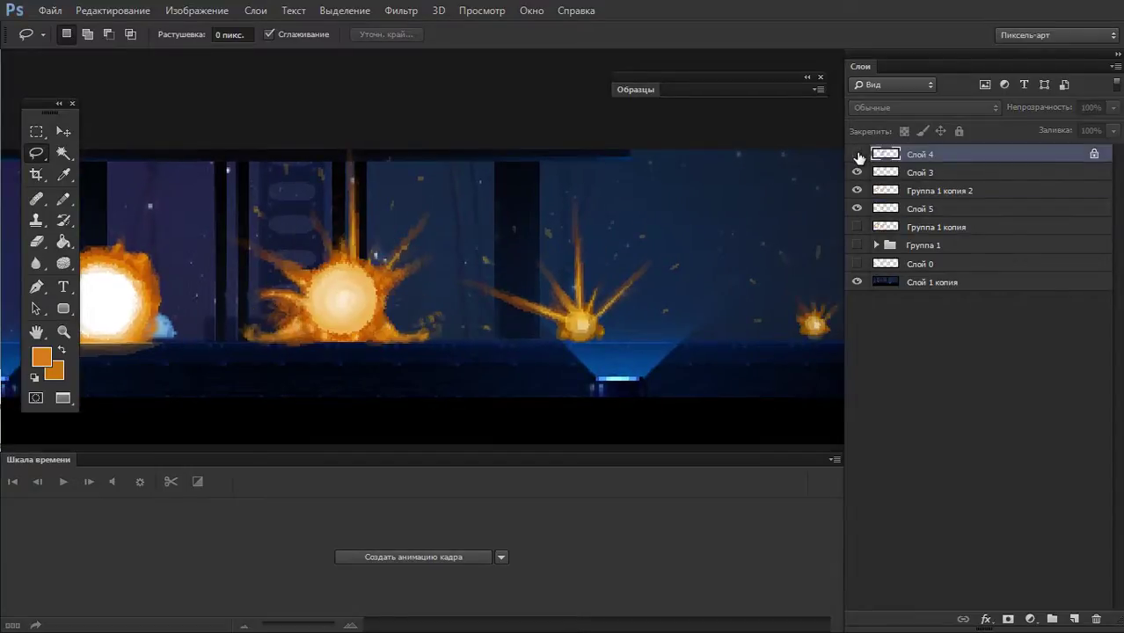
scroll(571, 268, "up", 1)
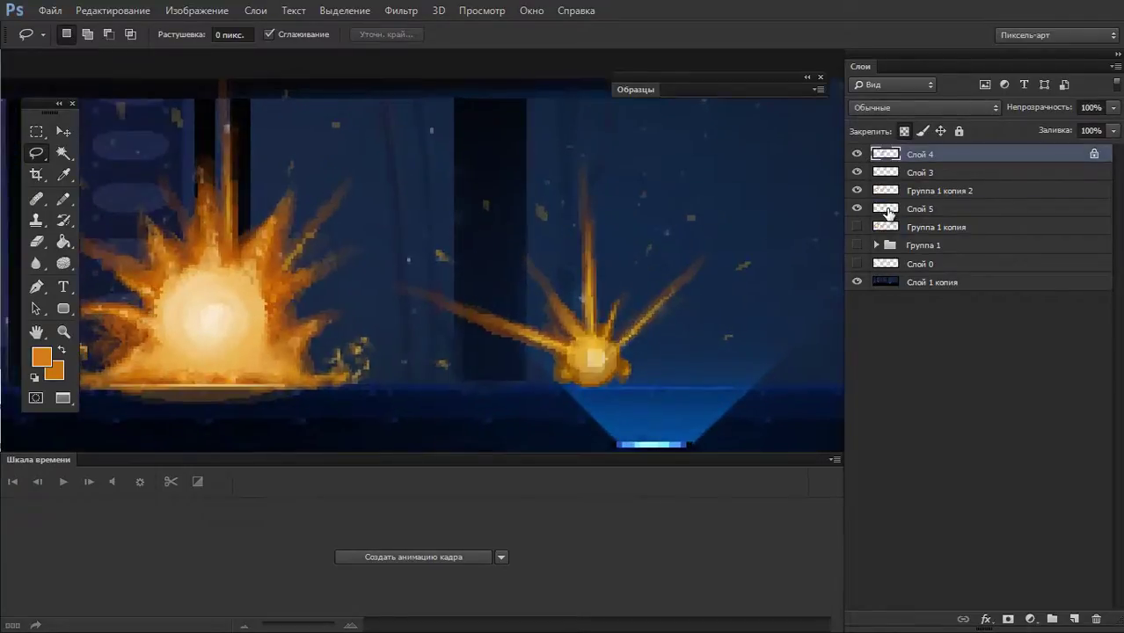
left_click(888, 213)
left_click(857, 209)
- Duplicate Группа 1 копия 2 as a hidden copy moved below Группа 1 копия
left_click(858, 190)
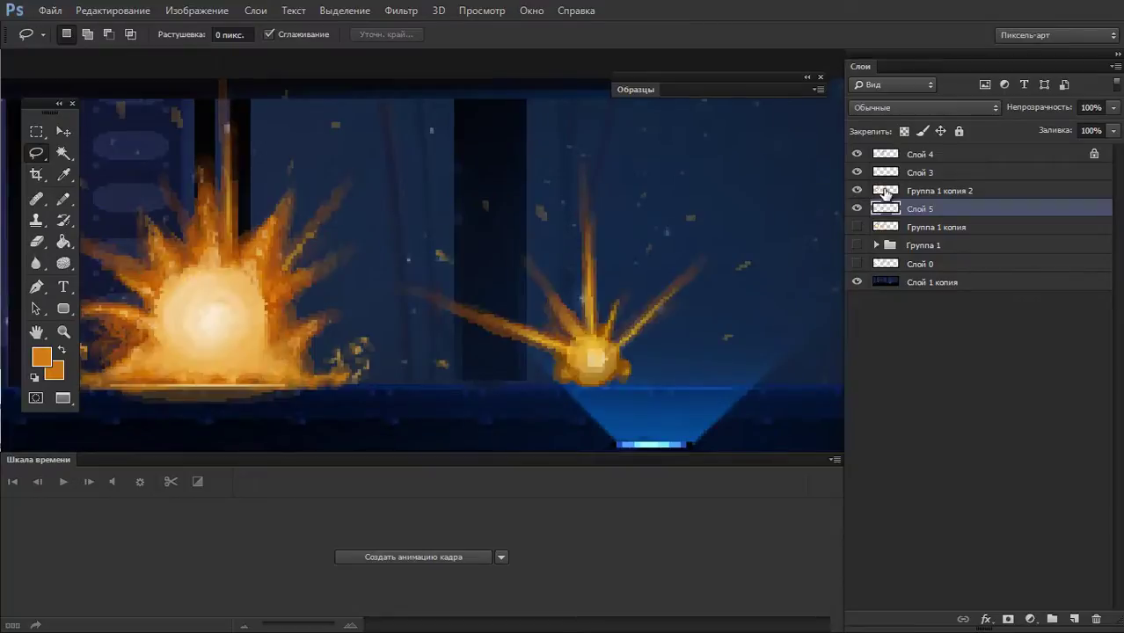
left_click(886, 194)
key("ctrl+j")
left_click(858, 190)
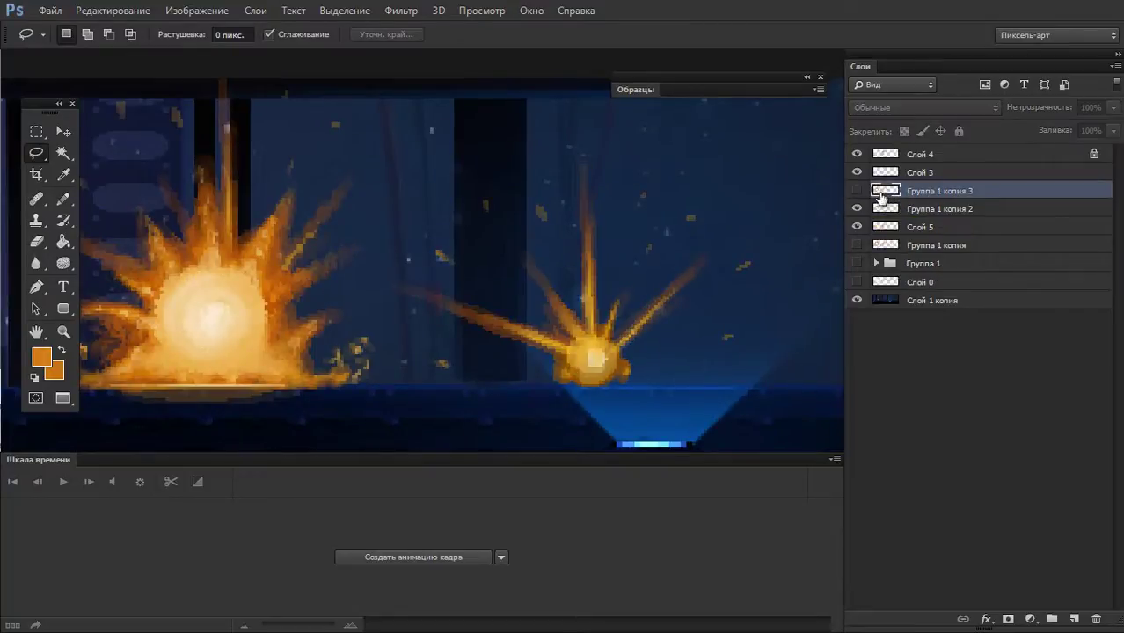
left_click_drag(885, 189, 893, 248)
left_click(880, 174)
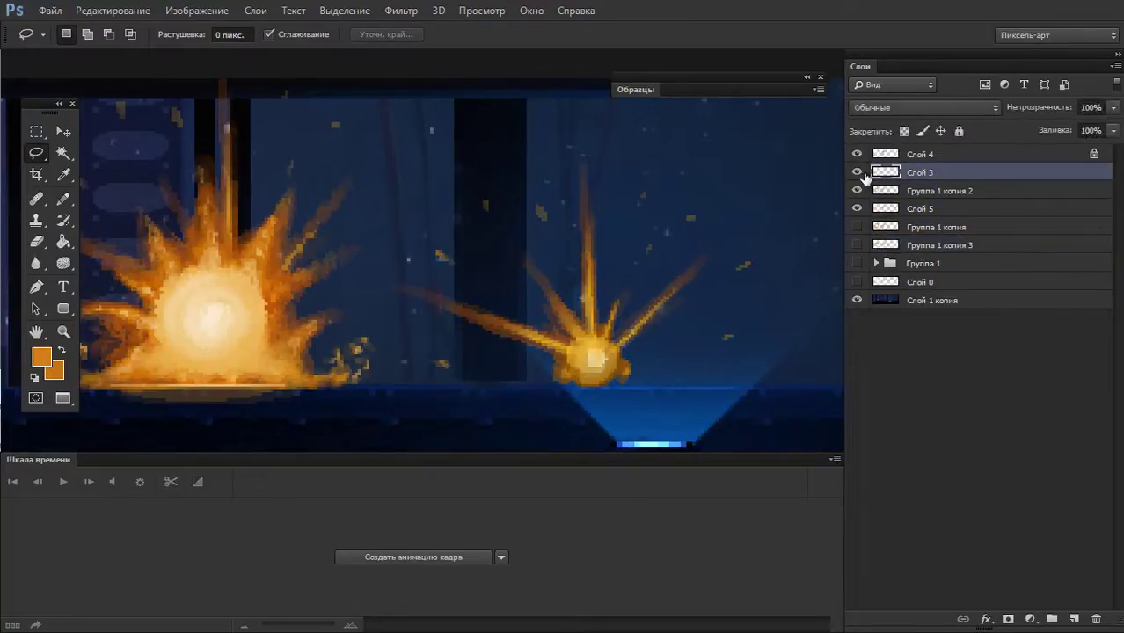
left_click(857, 188)
left_click(857, 158)
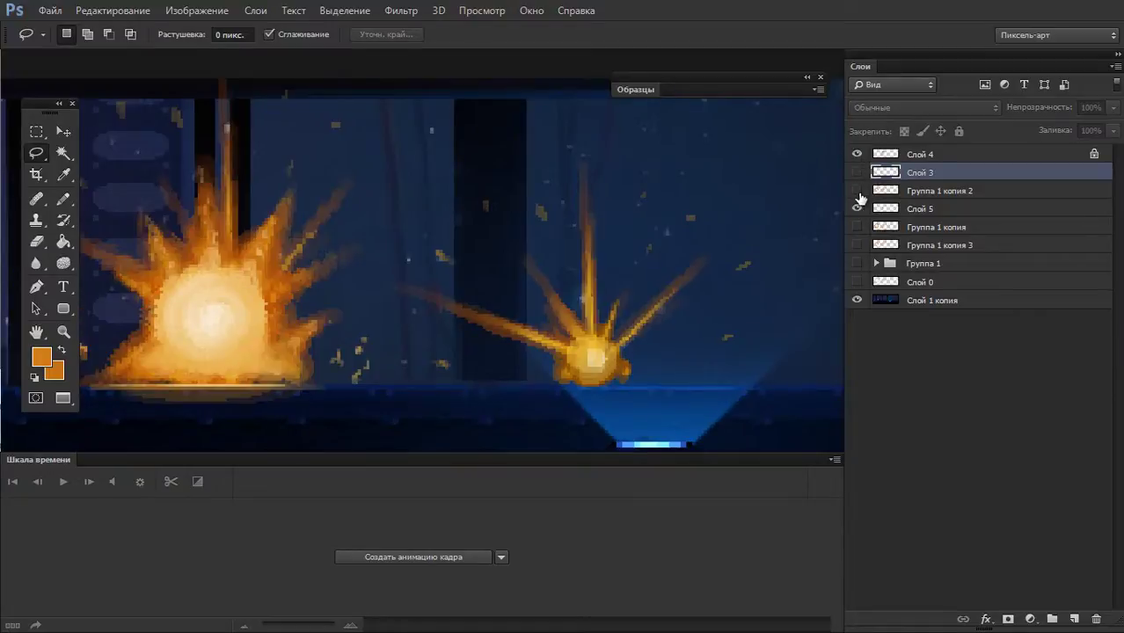
left_click(858, 190)
left_click(875, 191)
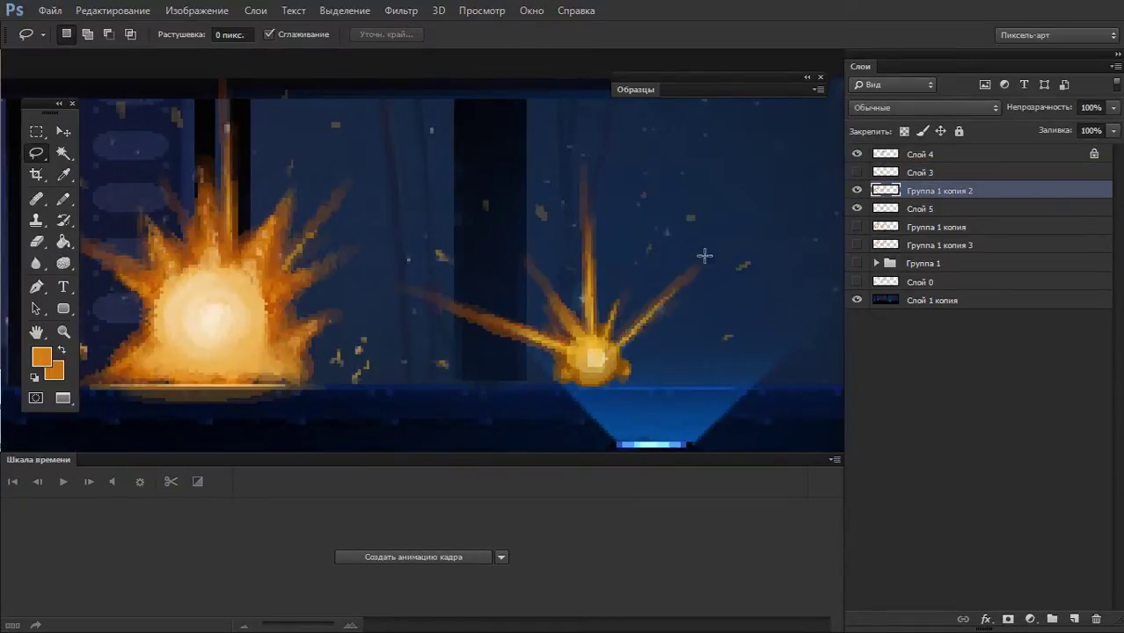
- Undo the earlier erasing to restore the orange debris beside the explosion base
key("e")
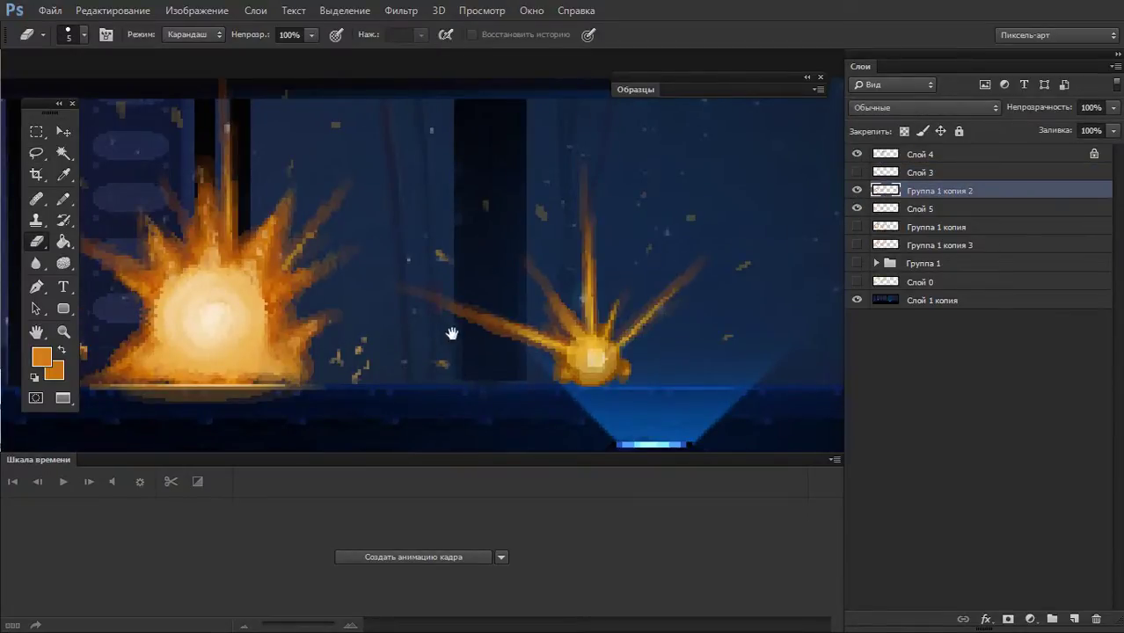
left_click_drag(452, 333, 547, 311)
key("ctrl+z")
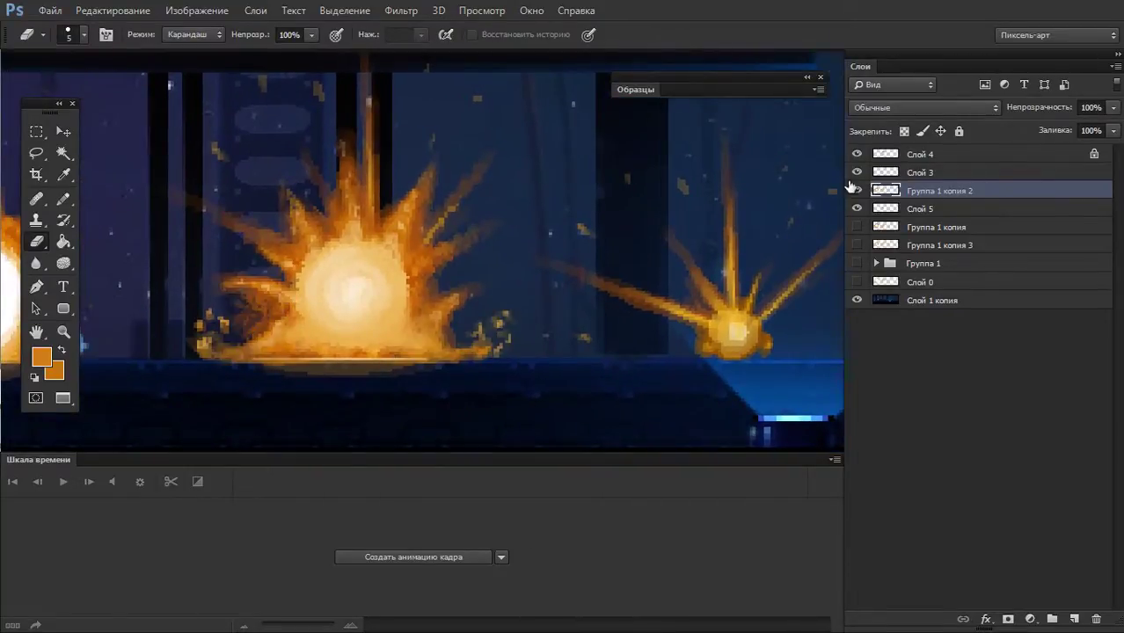
- Try orange and black pencil strokes around the explosion base, then undo them all
key("b")
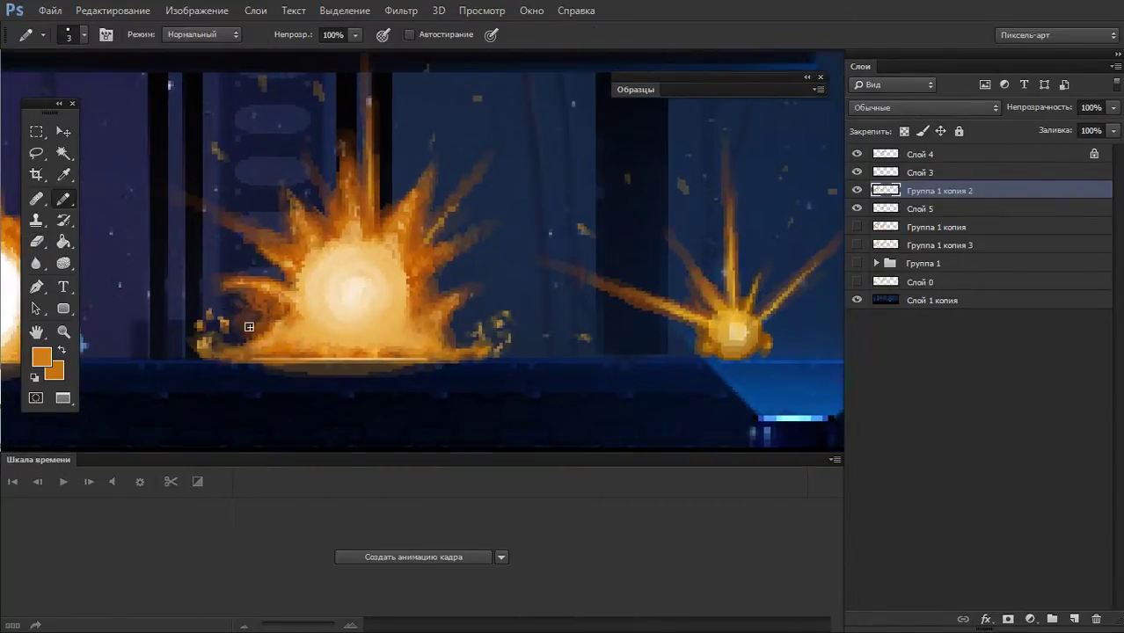
mouse_move(249, 326)
left_mouse_down()
mouse_move(128, 252)
mouse_move(214, 343)
mouse_move(258, 370)
left_mouse_up()
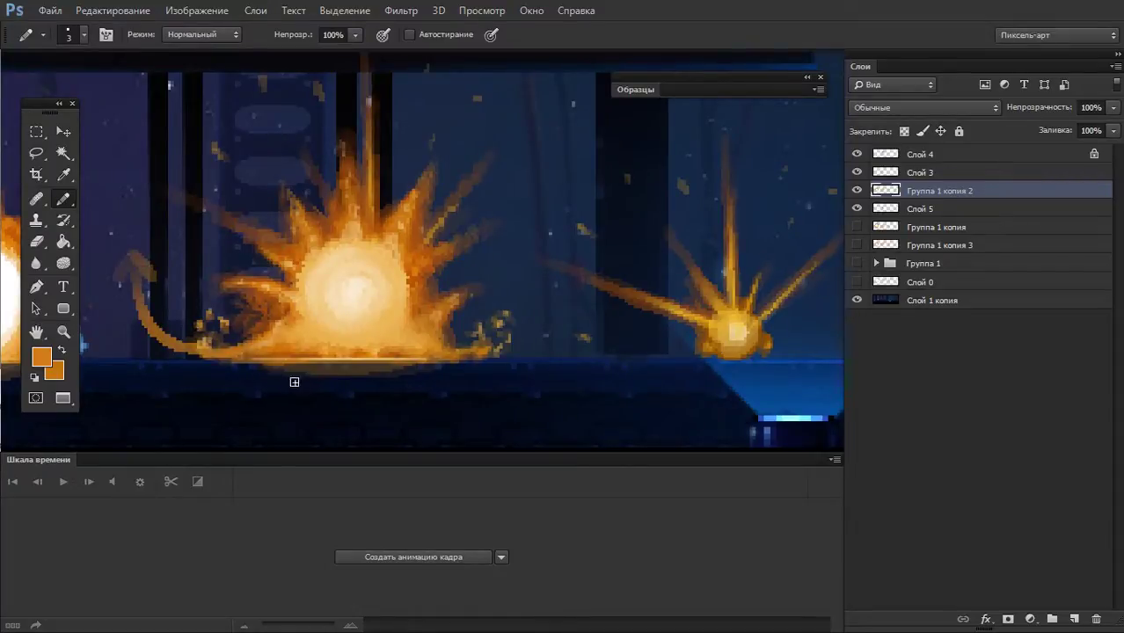
key("ctrl+z")
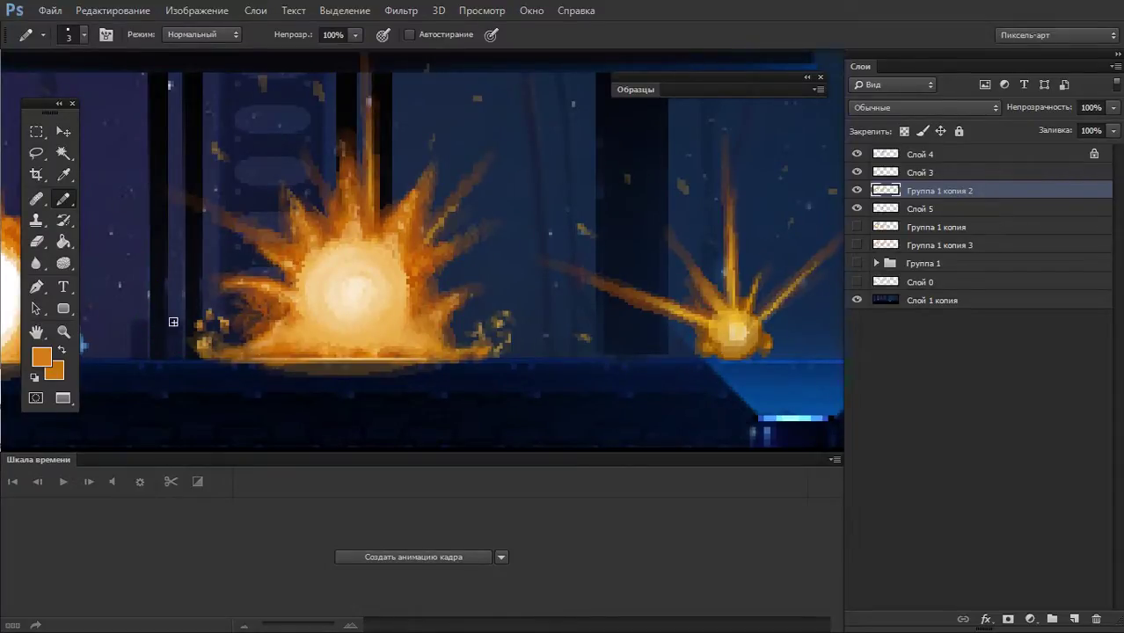
mouse_move(173, 322)
left_mouse_down()
mouse_move(147, 319)
mouse_move(177, 331)
left_mouse_up()
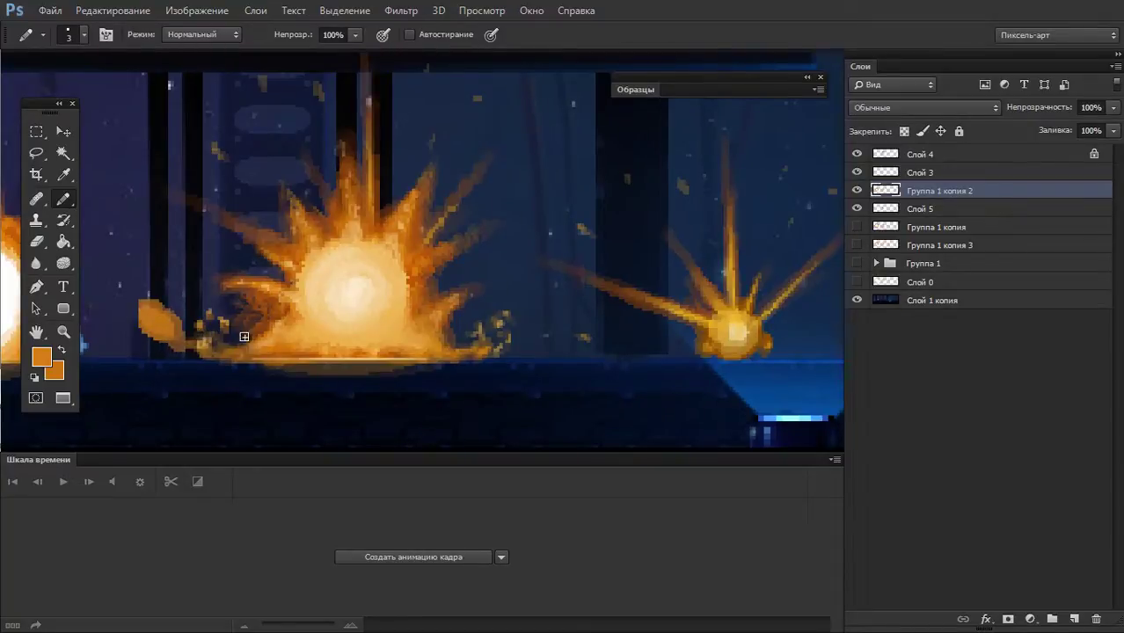
key("d")
mouse_move(225, 341)
left_mouse_down()
mouse_move(264, 332)
mouse_move(234, 345)
left_mouse_up()
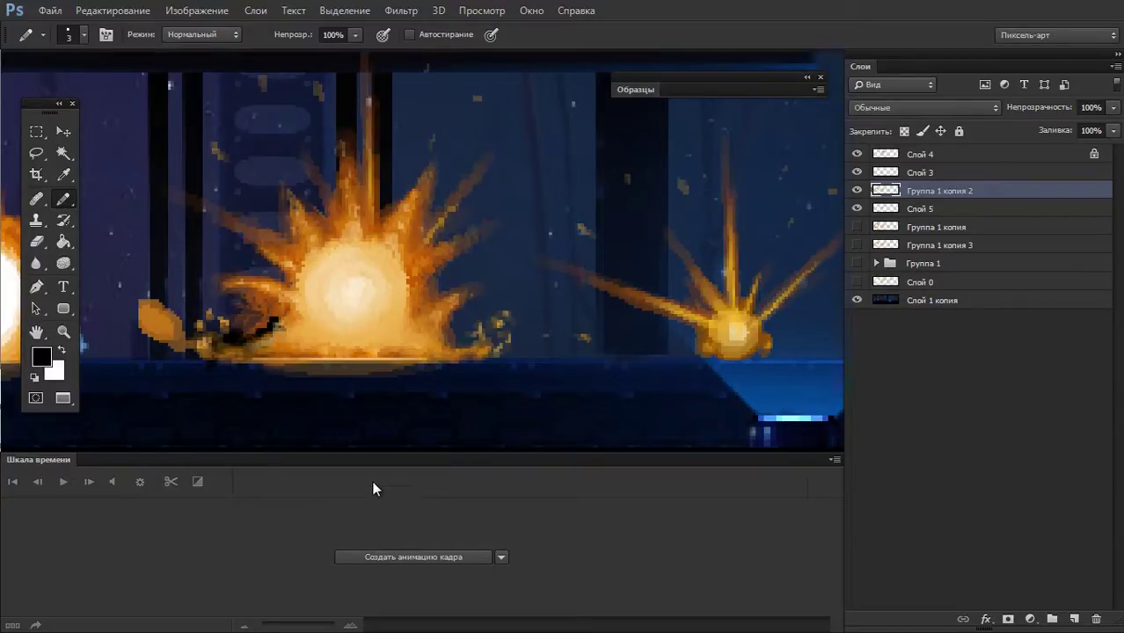
key("ctrl+alt+z")
key("ctrl+alt+z")
key("ctrl+alt+z")
key("ctrl+alt+z")
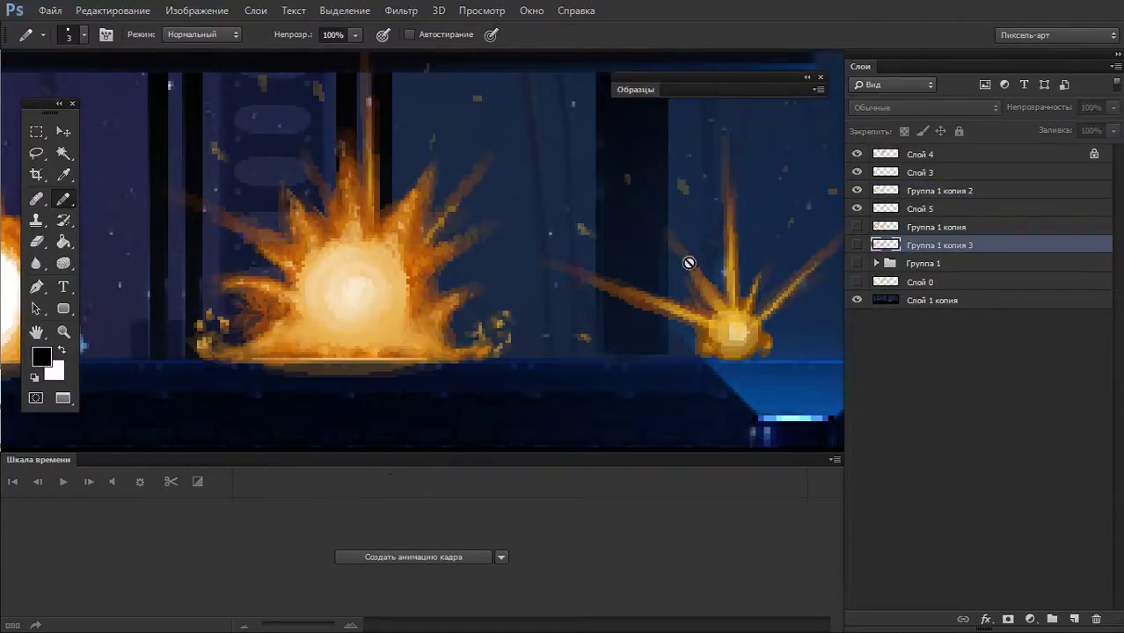
- Toggle Слой 3 and Группа 1 копия 2 visibility to compare, then scroll to the right-hand explosion
left_click(911, 174)
left_click_drag(858, 190, 861, 177)
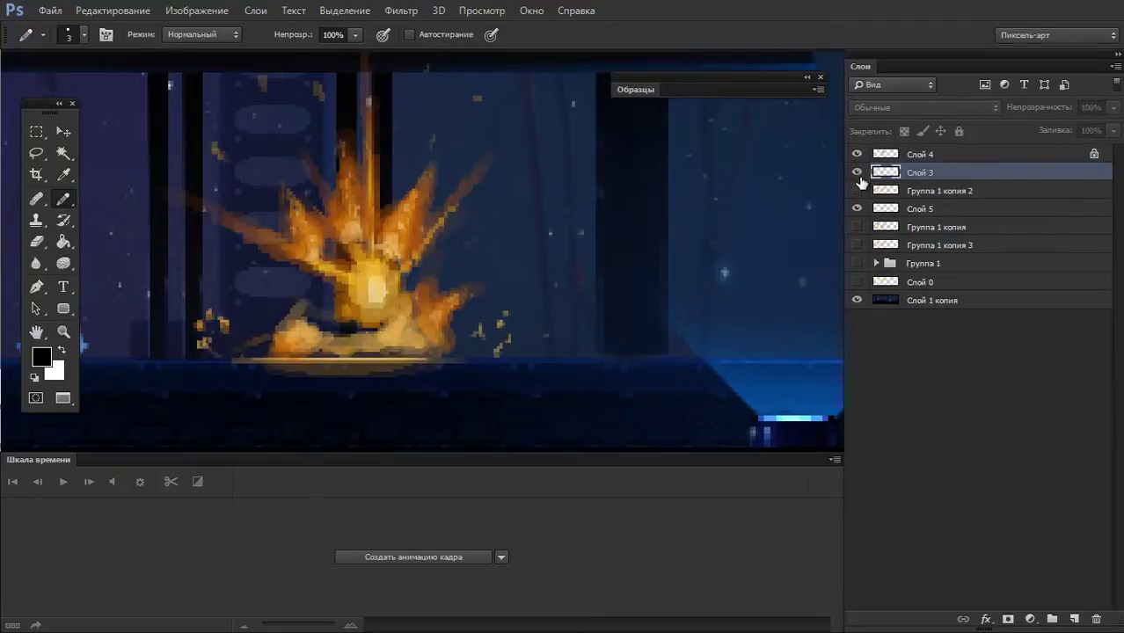
left_click(857, 190)
key("alt+bracketleft")
scroll(547, 289, "right", 2)
scroll(531, 275, "right", 2)
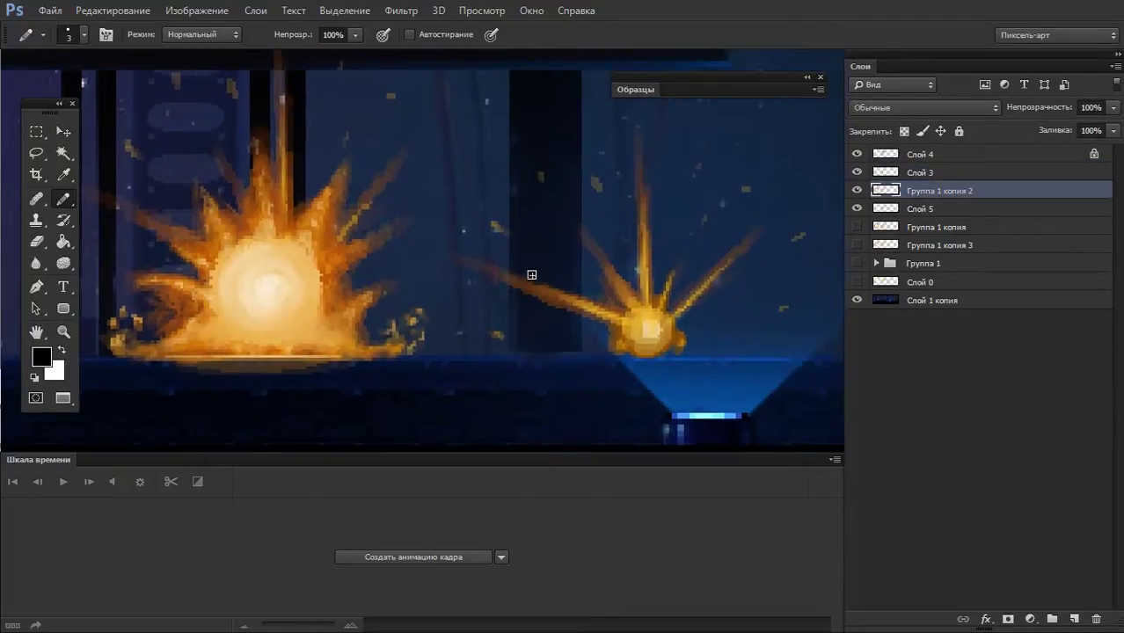
- Erase the right burst's lower-left, vertical and upper-right rays, leaving a small round fireball
key("e")
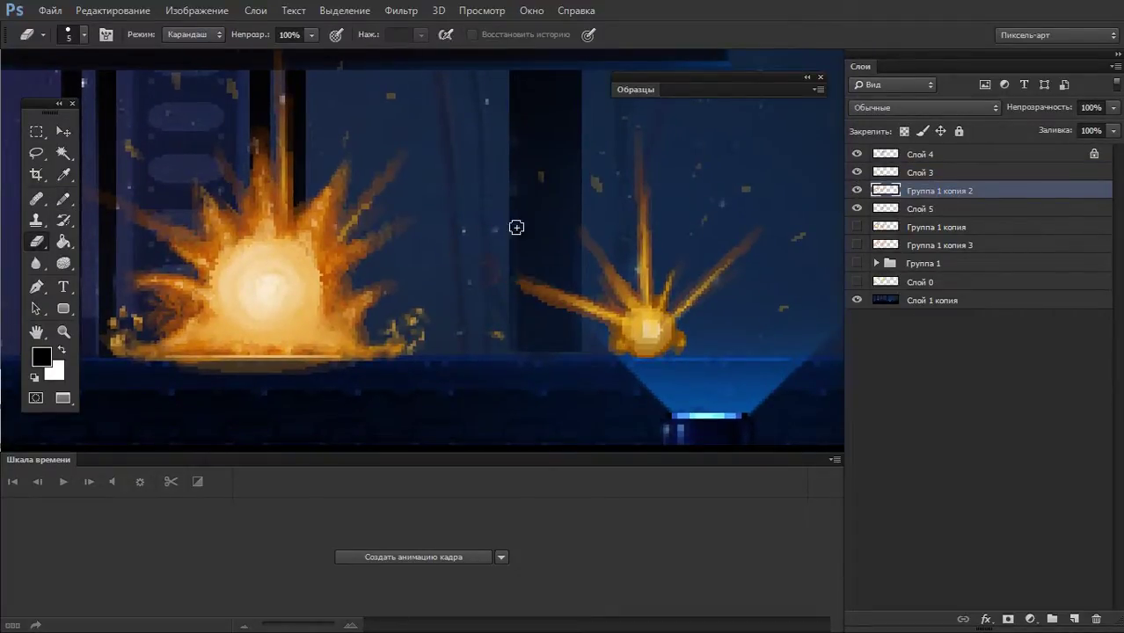
left_click_drag(521, 284, 600, 291)
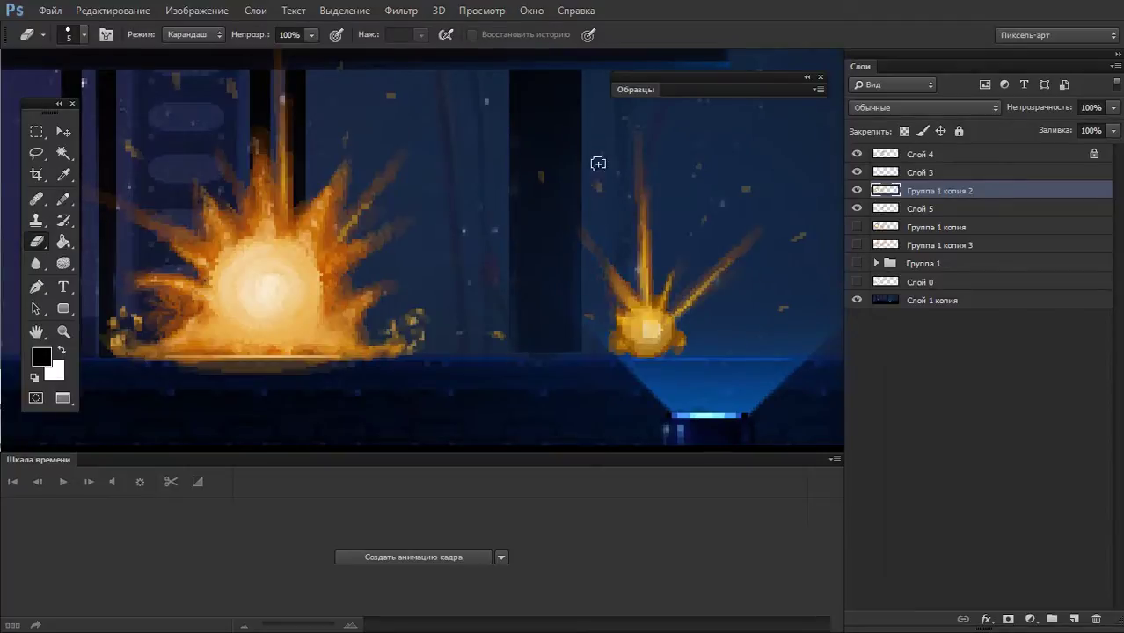
mouse_move(640, 149)
left_mouse_down()
mouse_move(652, 221)
mouse_move(633, 291)
left_mouse_up()
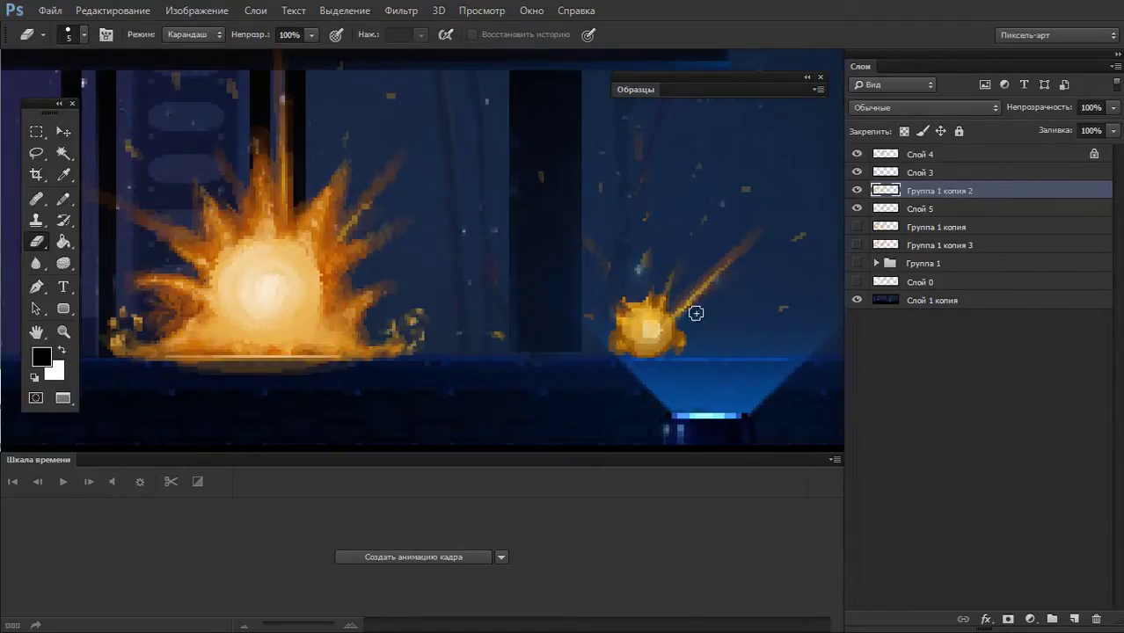
mouse_move(695, 313)
left_mouse_down()
mouse_move(718, 253)
mouse_move(752, 239)
left_mouse_up()
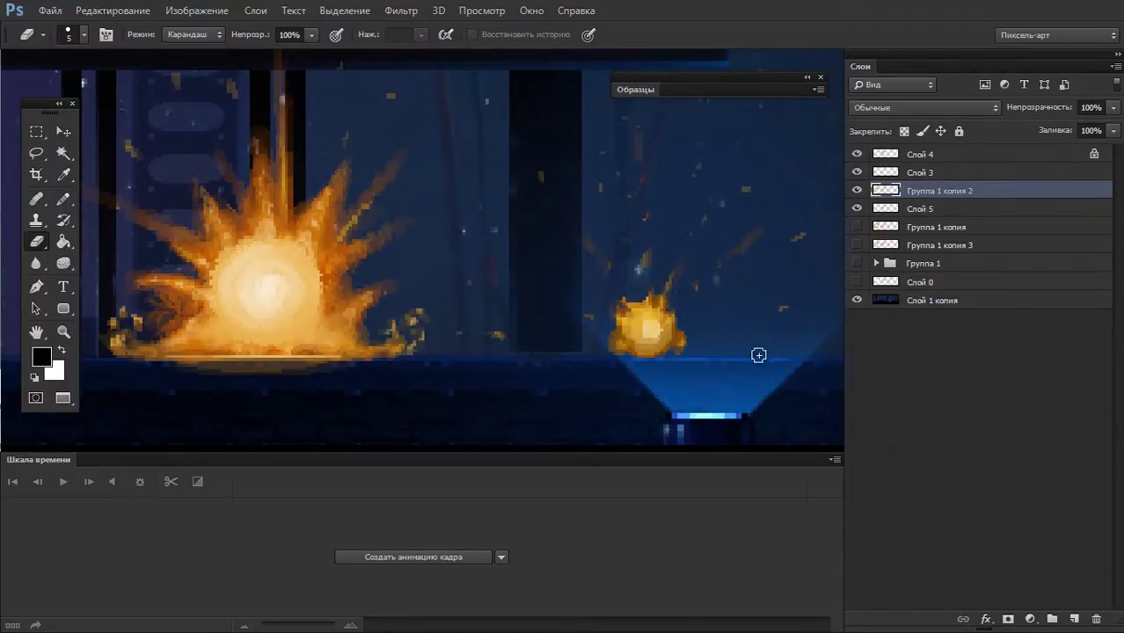
scroll(670, 243, "down", 1)
scroll(731, 320, "down", 1)
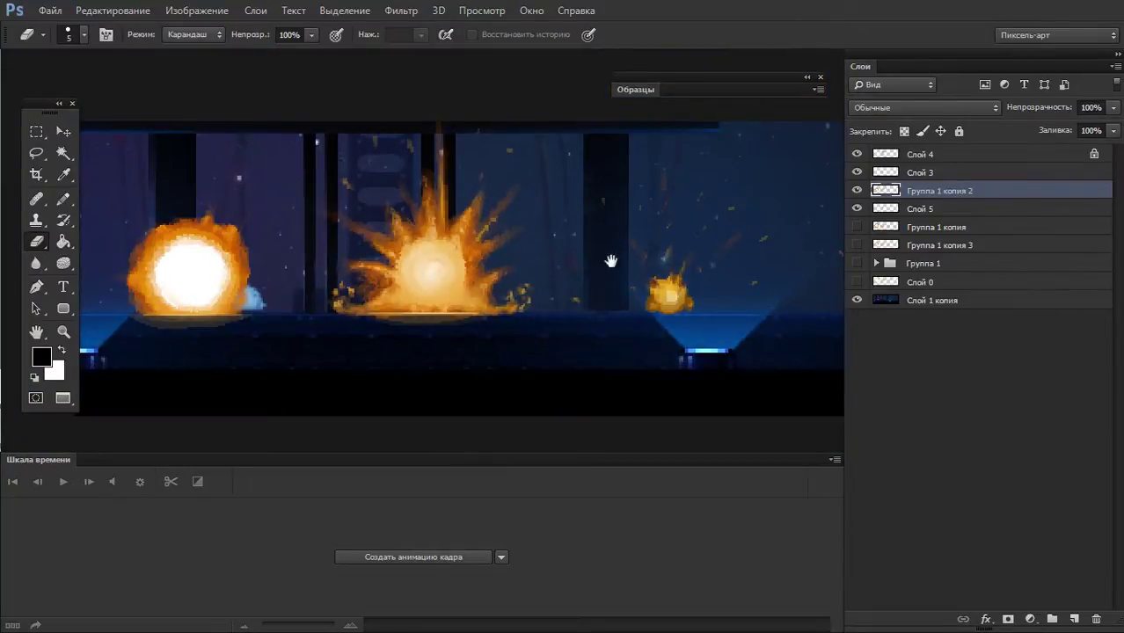
left_click_drag(611, 261, 428, 266)
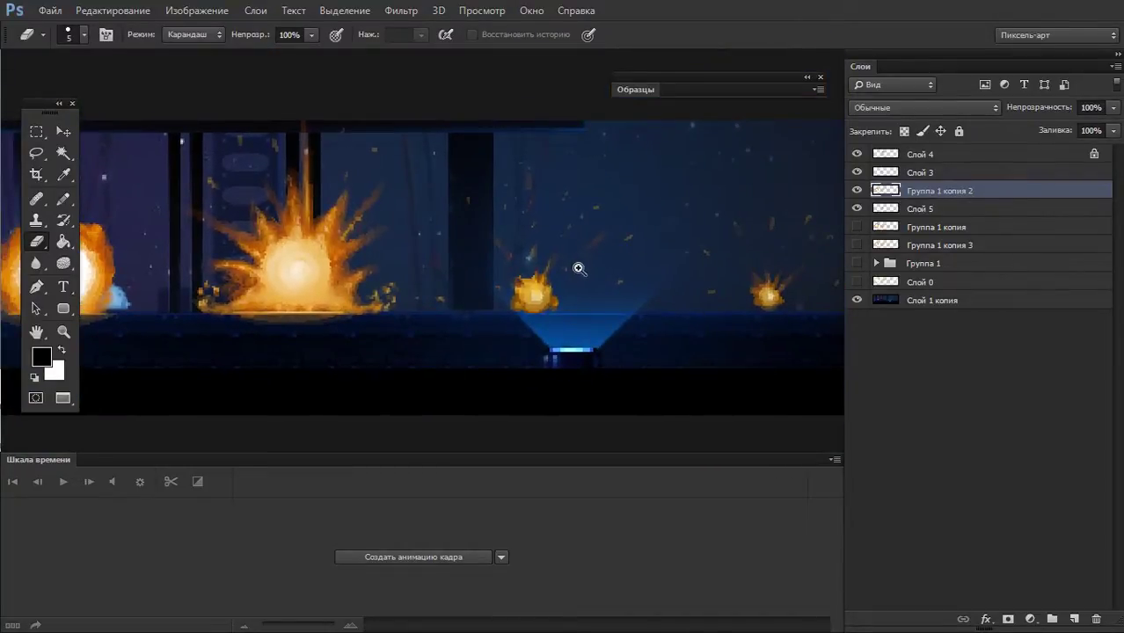
scroll(579, 269, "up", 1)
scroll(640, 276, "up", 1)
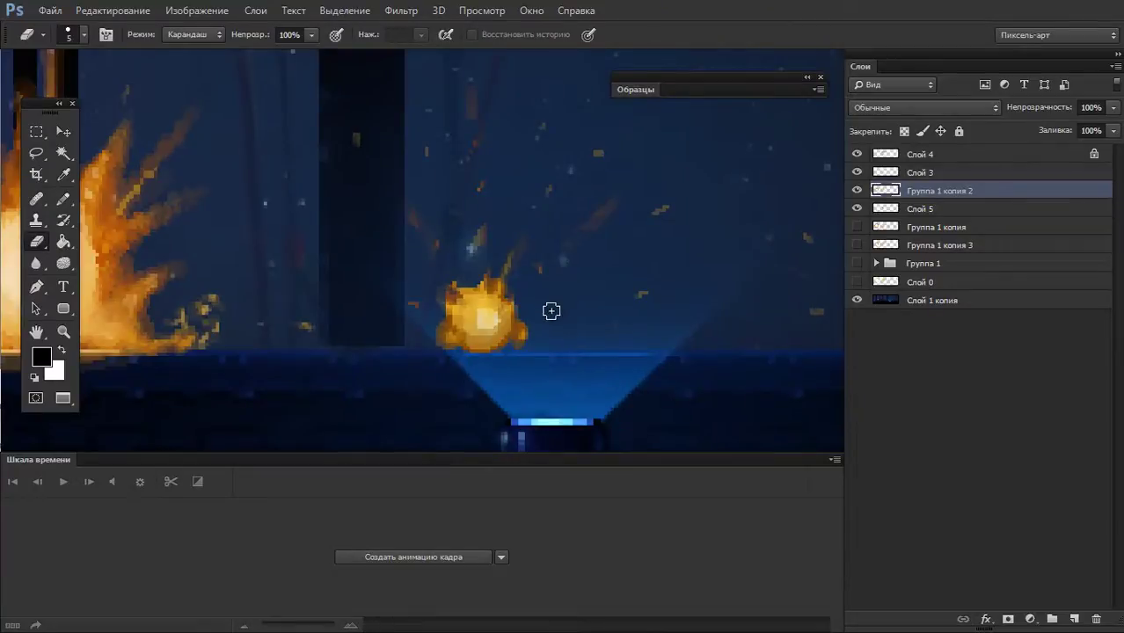
key("b")
left_click_drag(624, 283, 708, 317)
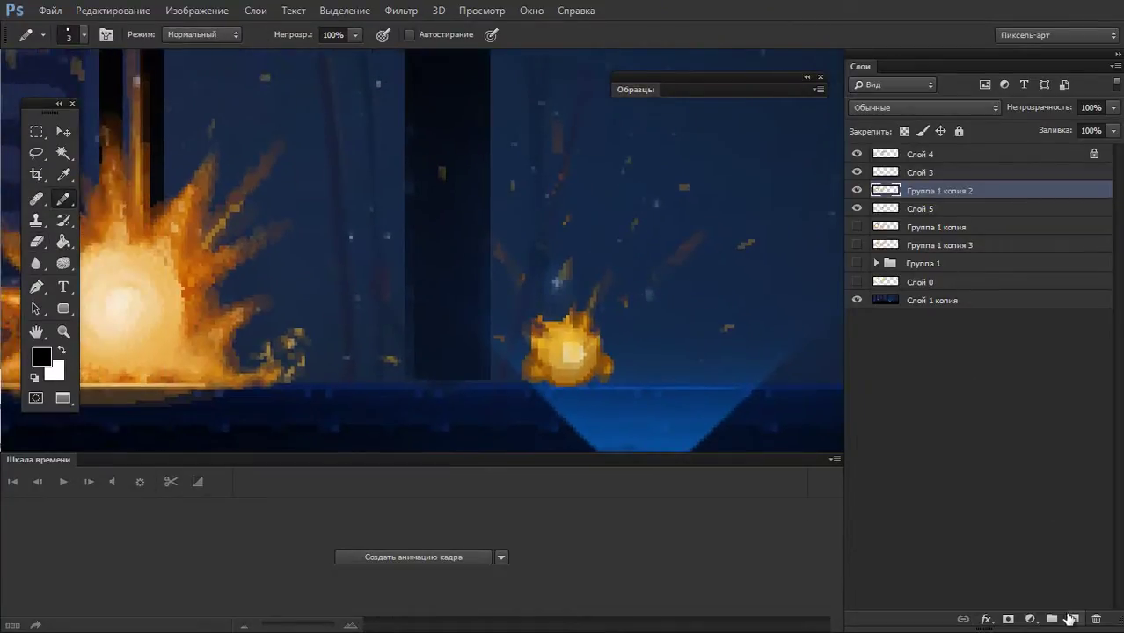
- Add layer Слой 6 and shade the small fireball with sampled oranges and yellow using a larger pencil
left_click(1070, 618)
left_click(541, 322, "alt")
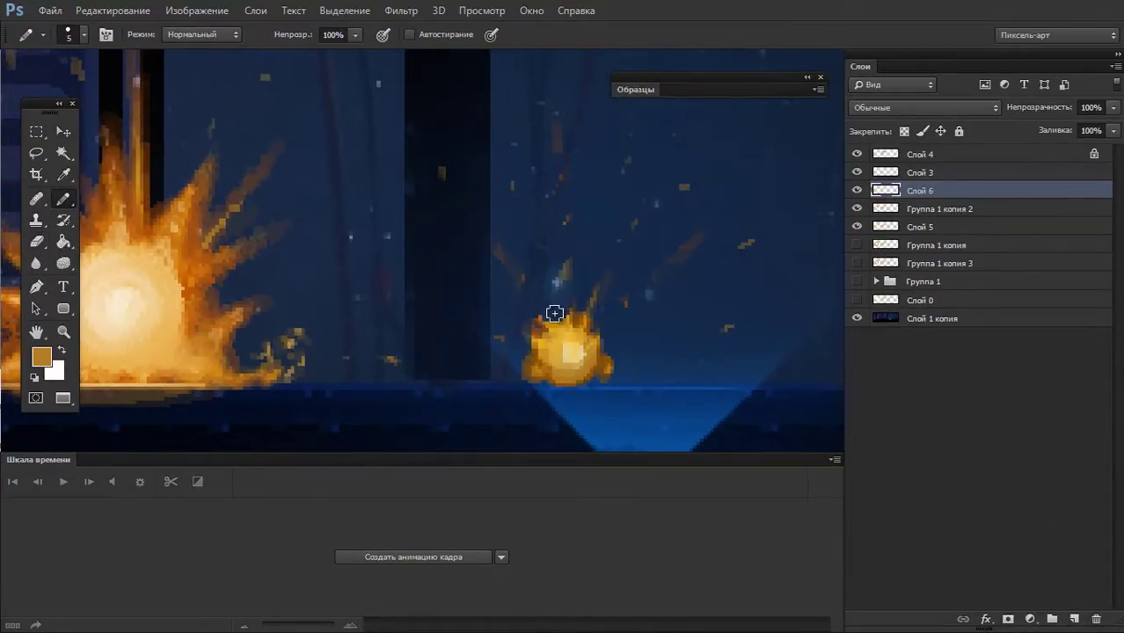
key("bracketright")
mouse_move(554, 314)
left_mouse_down()
mouse_move(562, 299)
mouse_move(535, 339)
left_mouse_up()
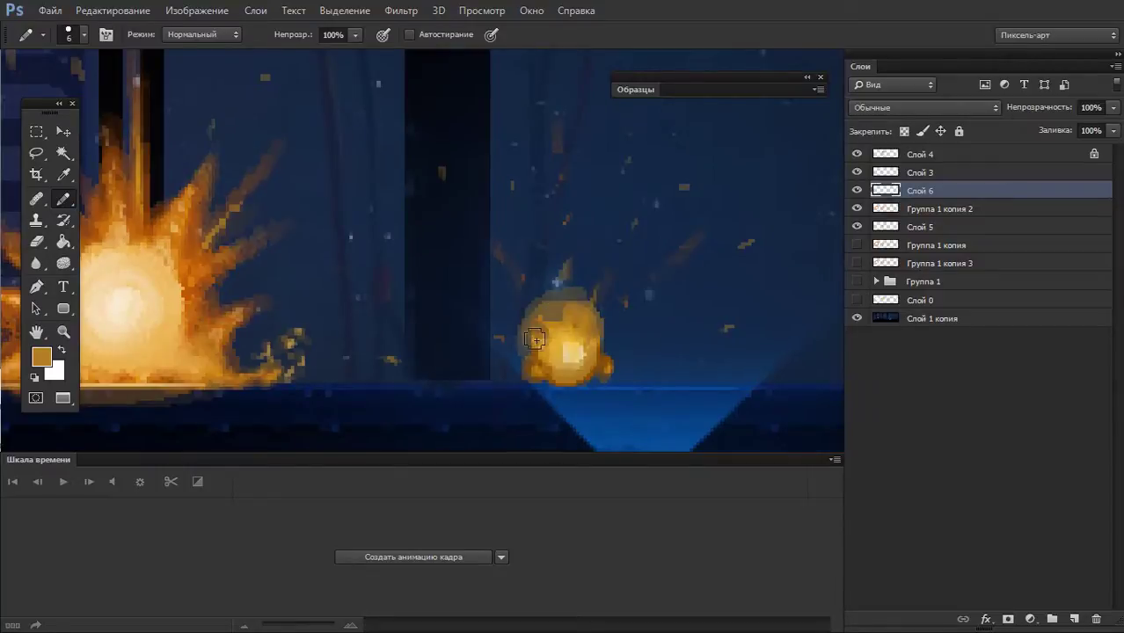
left_click(555, 352, "alt")
mouse_move(555, 343)
left_mouse_down()
mouse_move(549, 312)
mouse_move(598, 317)
left_mouse_up()
left_click(189, 267, "alt")
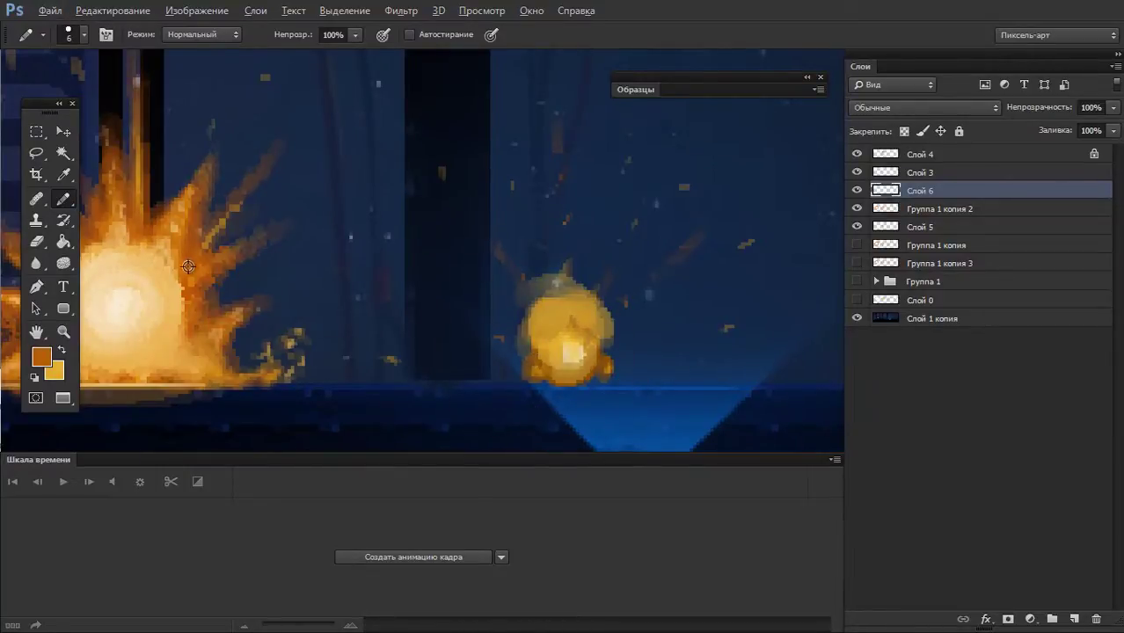
mouse_move(526, 325)
left_mouse_down()
mouse_move(569, 322)
mouse_move(517, 306)
mouse_move(567, 342)
mouse_move(582, 323)
mouse_move(568, 308)
mouse_move(570, 364)
left_mouse_up()
key("x")
key("x")
scroll(550, 332, "down", 3)
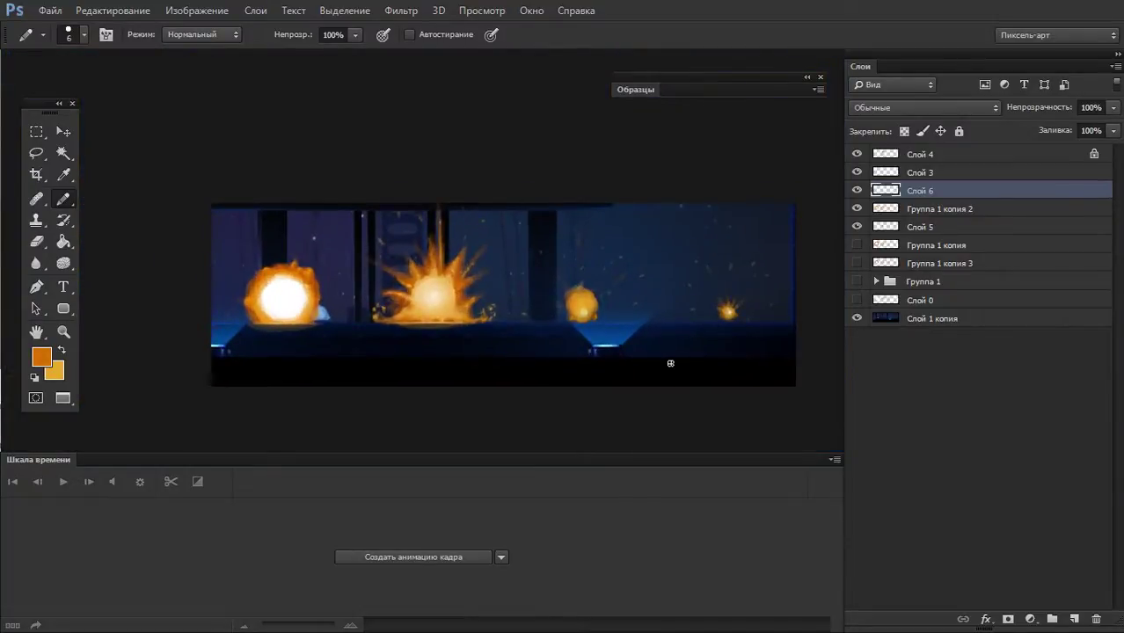
scroll(546, 283, "up", 2)
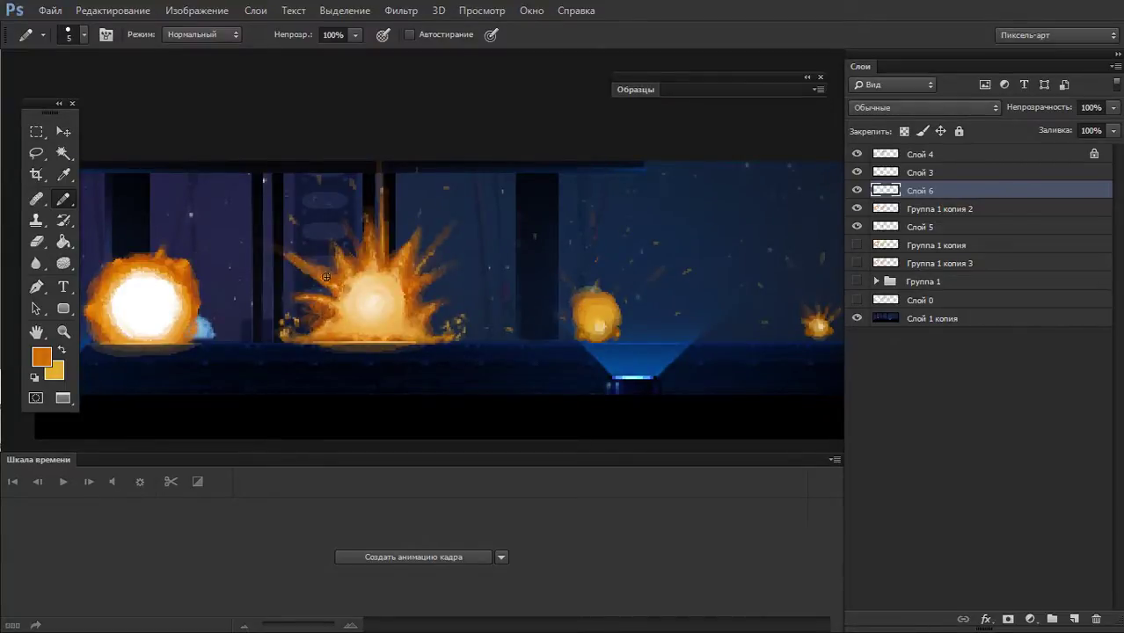
- Paint orange blobs on the fireball with a smaller pencil, undoing a stray debris stroke
left_click_drag(527, 274, 532, 275)
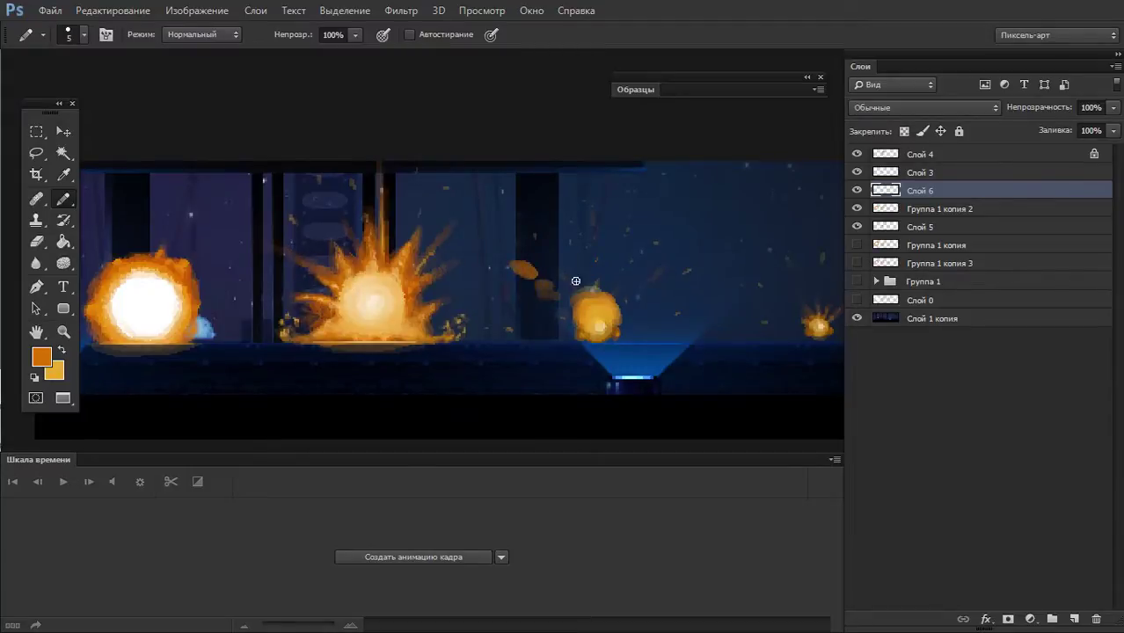
left_click(548, 278)
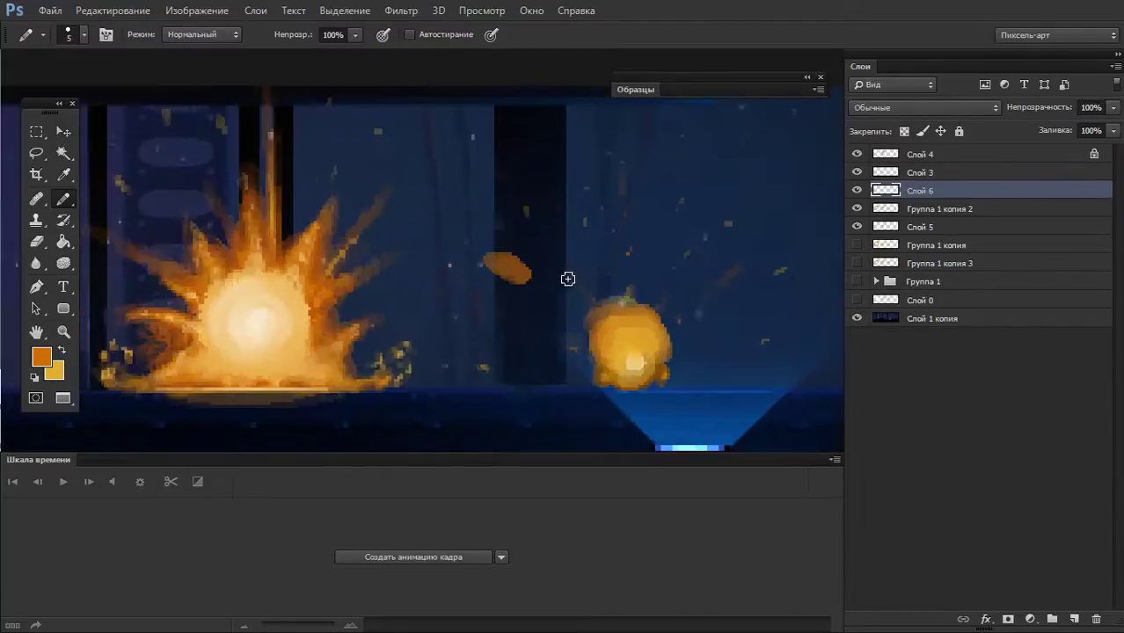
mouse_move(504, 333)
left_mouse_down()
mouse_move(530, 337)
mouse_move(533, 372)
left_mouse_up()
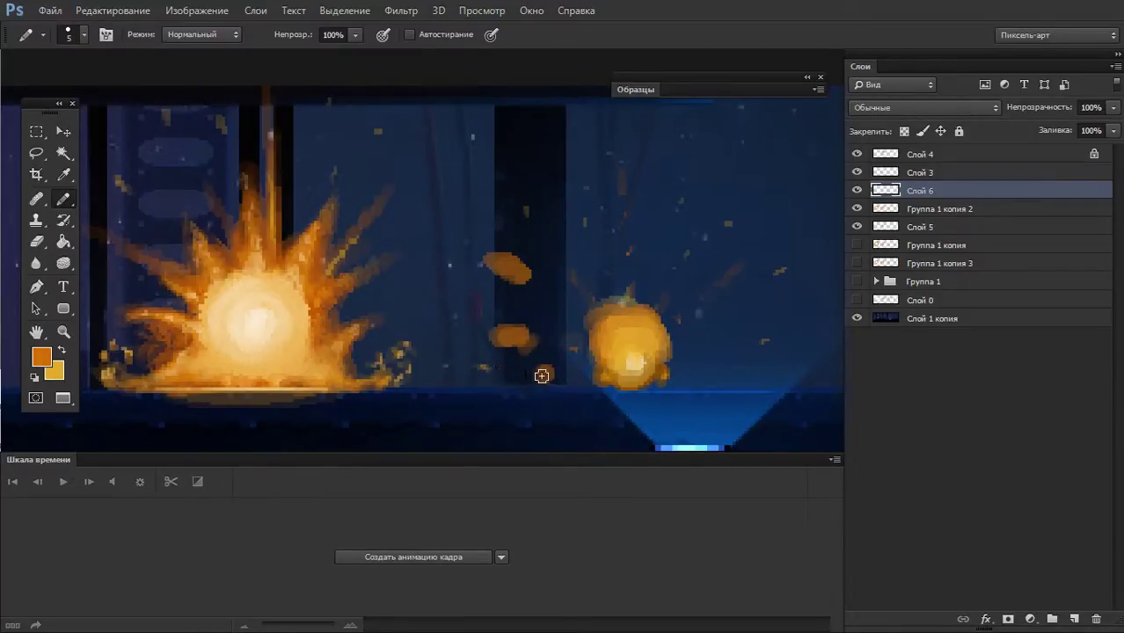
key("bracketleft")
key("bracketleft")
left_click_drag(470, 351, 488, 370)
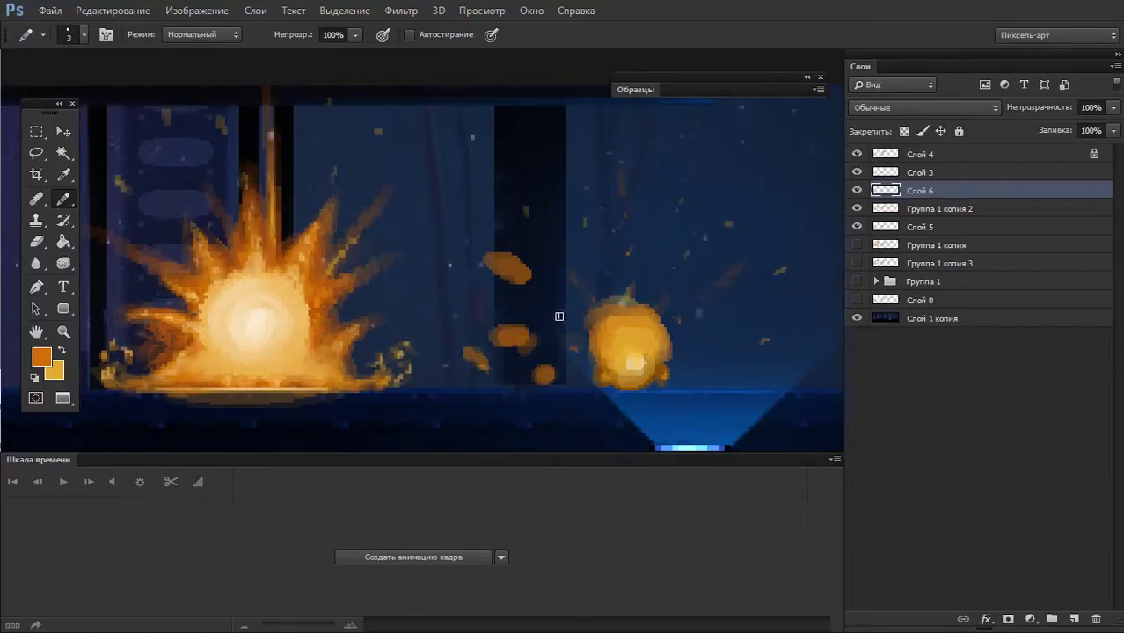
key("ctrl+z")
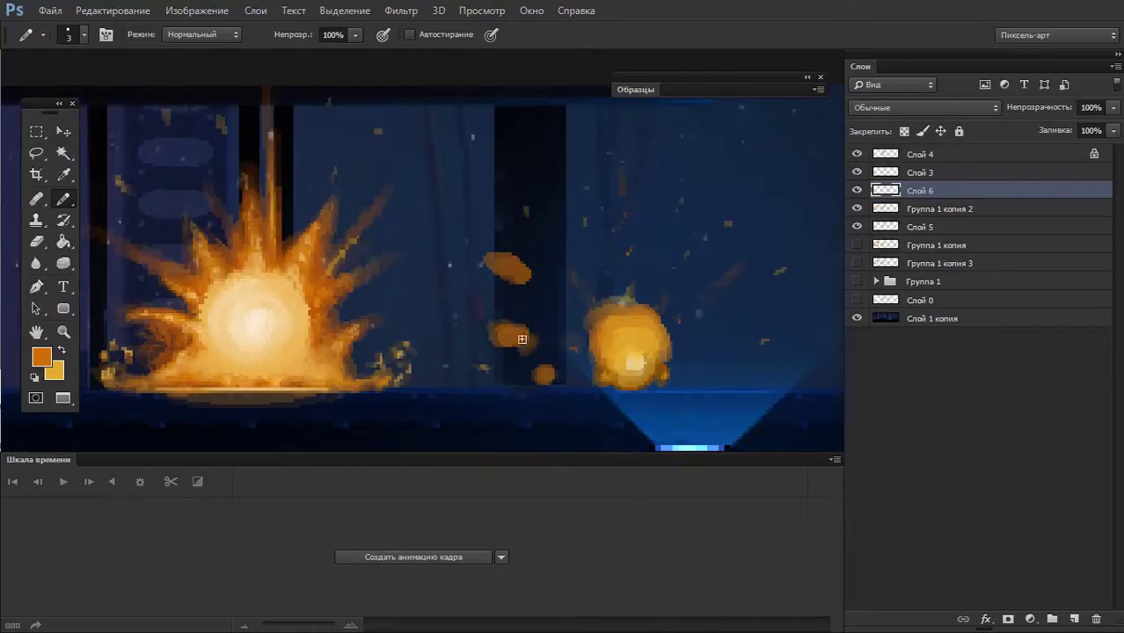
key("x")
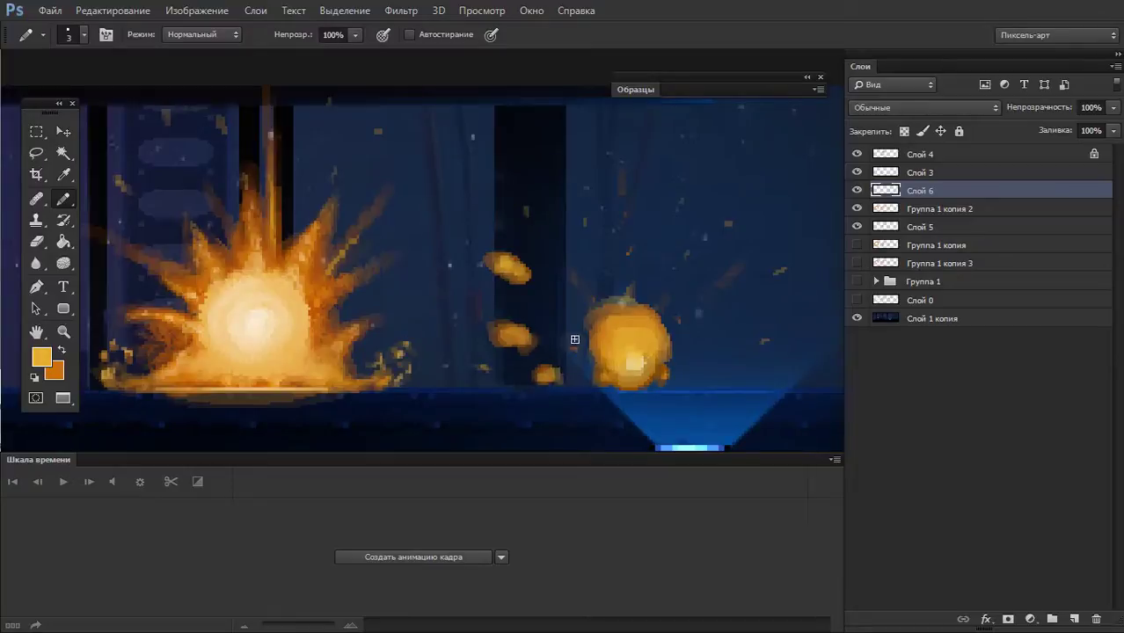
key("x")
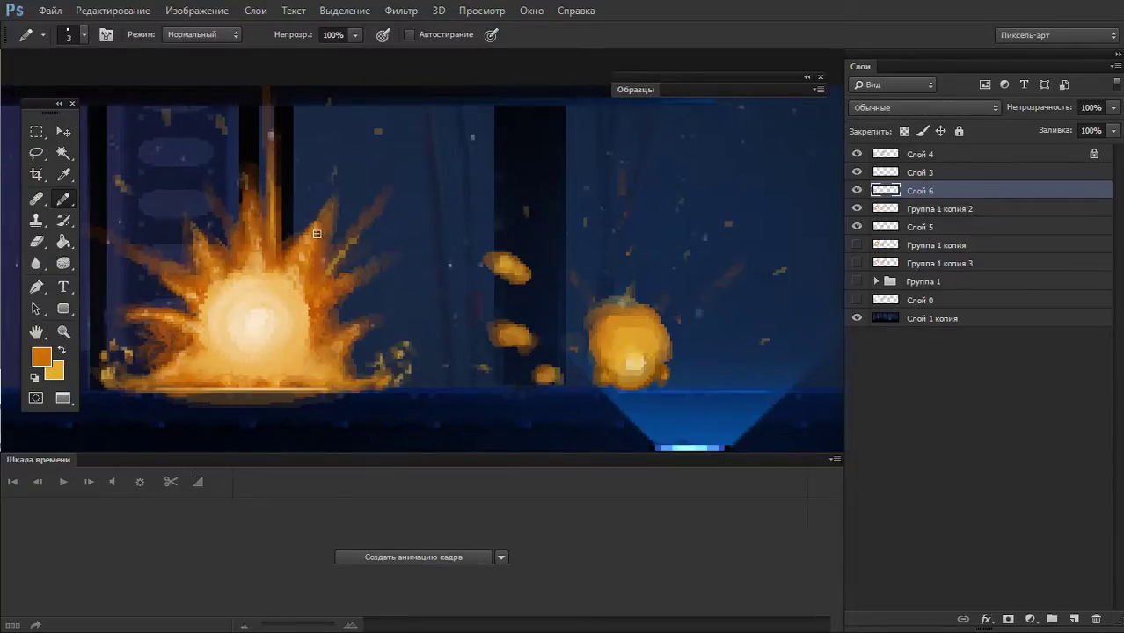
- Try several dark-orange debris chunks around the fireball, keeping a small irregular one
left_click_drag(589, 230, 607, 209)
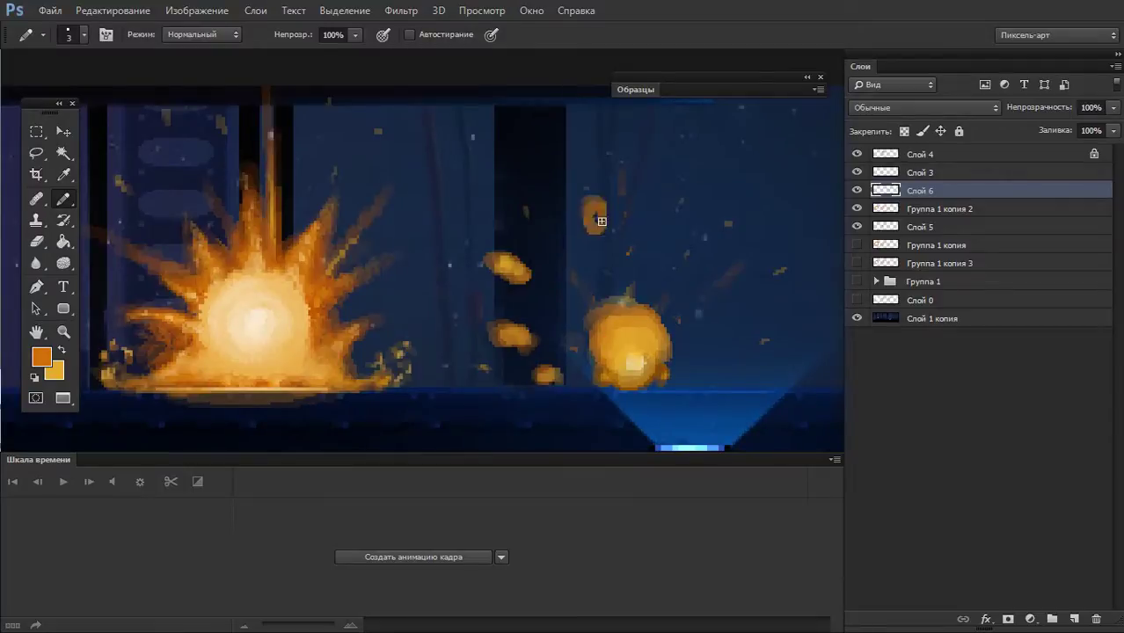
key("ctrl+z")
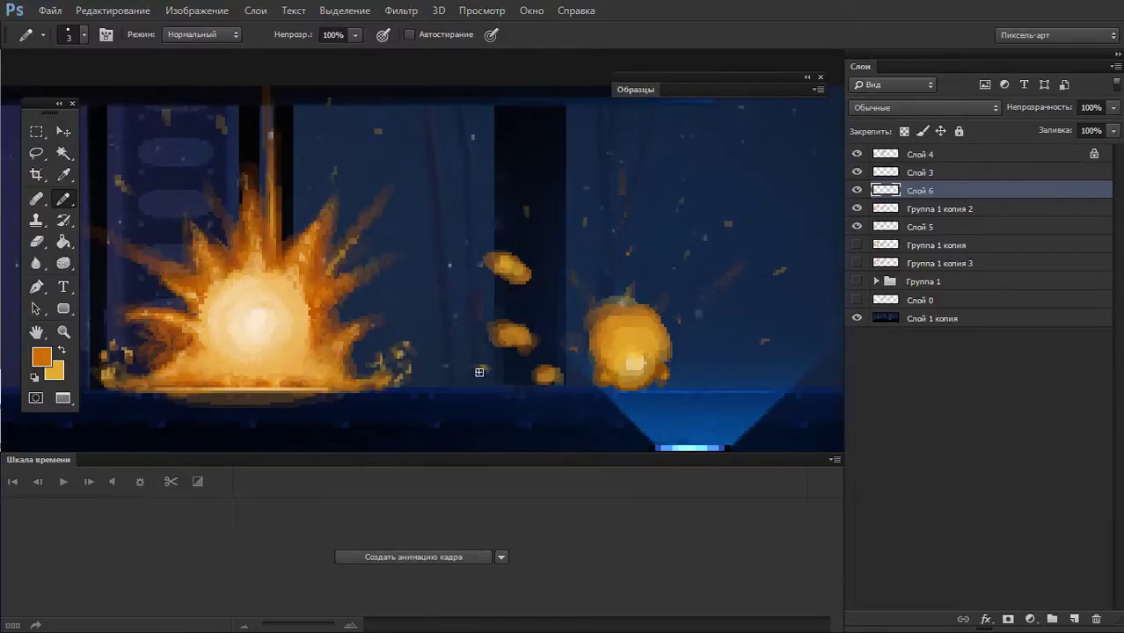
left_click_drag(477, 379, 472, 360)
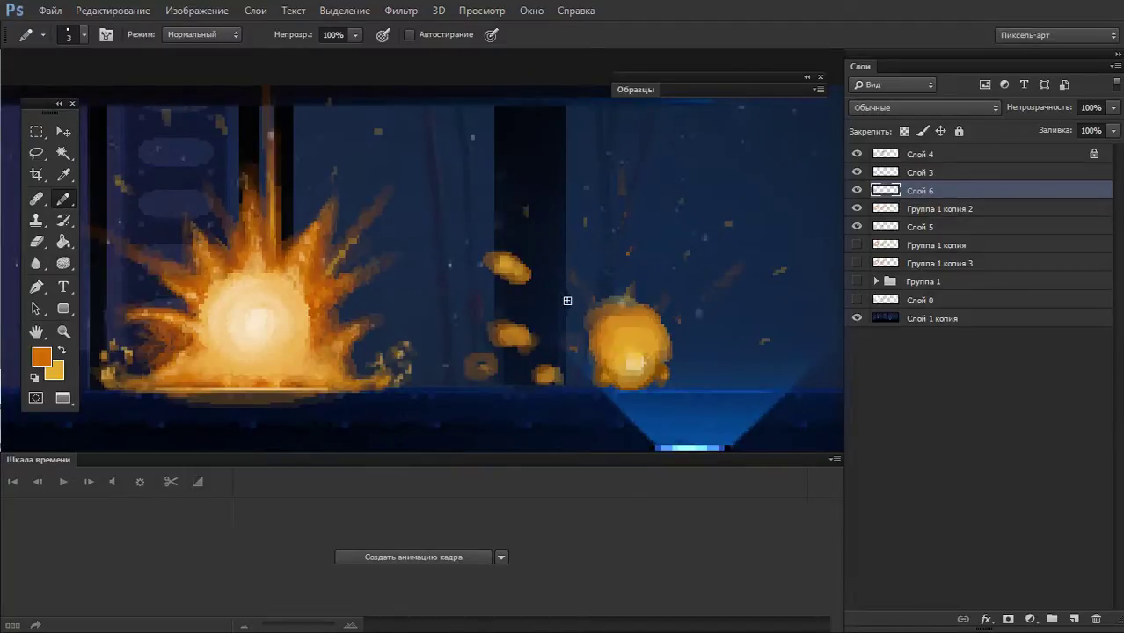
key("ctrl+z")
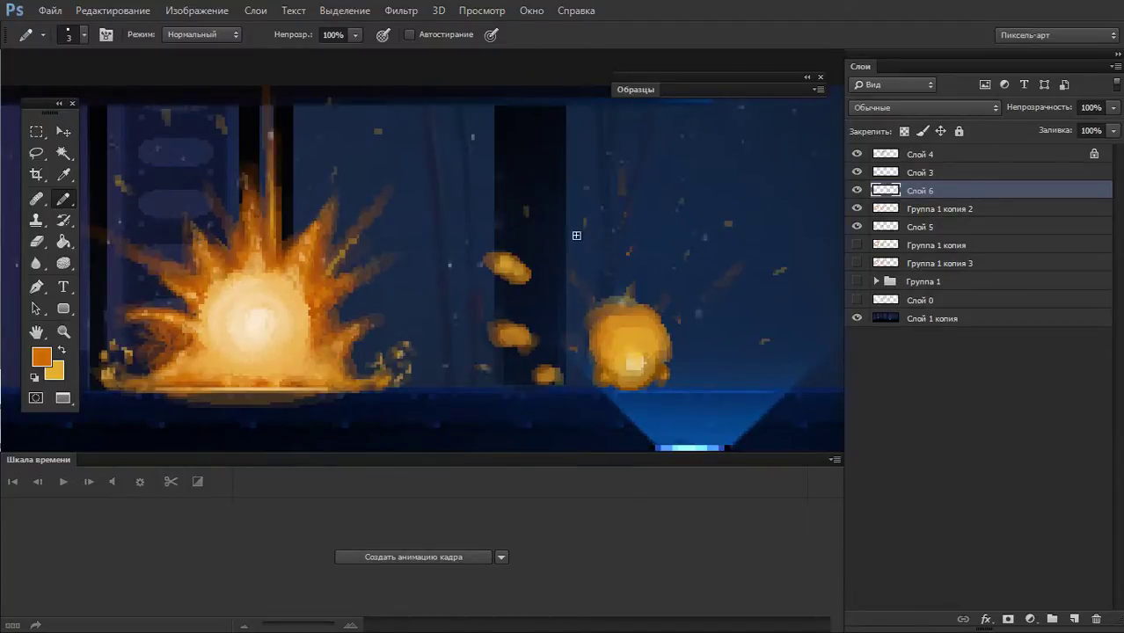
left_click_drag(576, 236, 571, 211)
key("ctrl+z")
mouse_move(581, 254)
left_mouse_down()
mouse_move(563, 220)
mouse_move(571, 230)
mouse_move(549, 239)
mouse_move(589, 237)
mouse_move(585, 260)
left_mouse_up()
key("ctrl+z")
- Alternate dark orange and light yellow-orange to repaint and highlight the debris chunks
key("x")
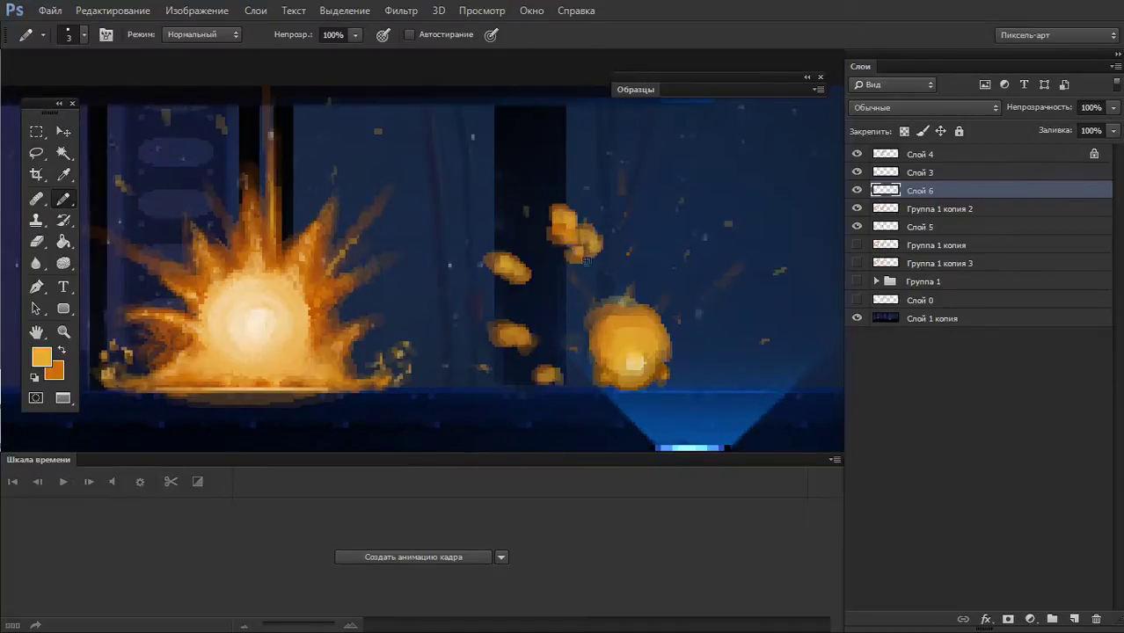
key("x")
key("x")
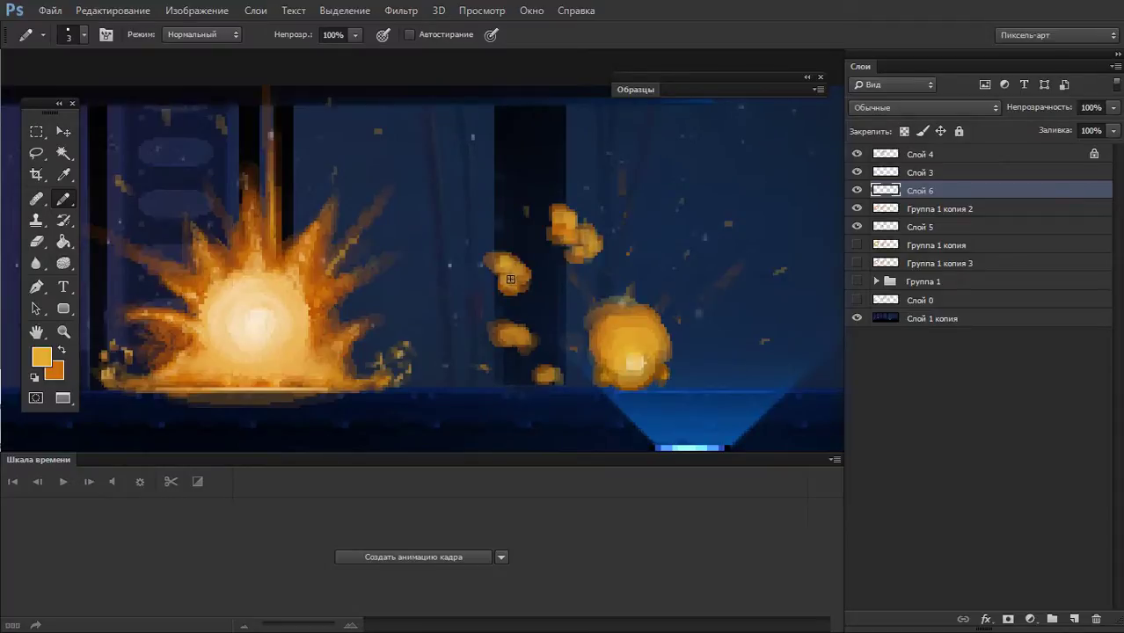
key("x")
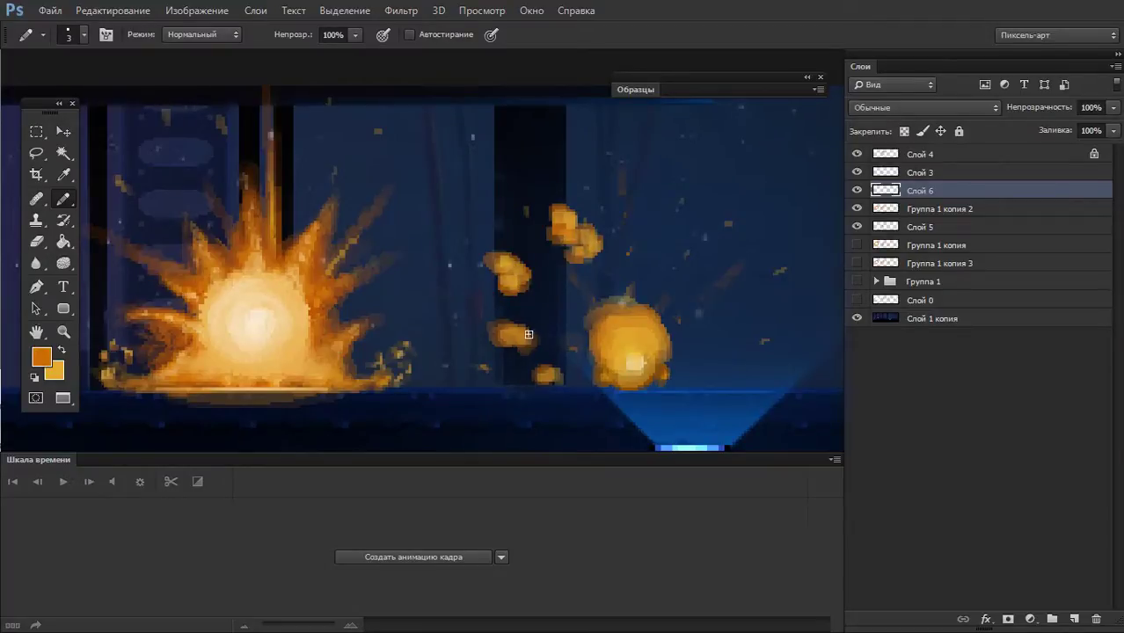
left_click_drag(517, 323, 531, 330)
key("x")
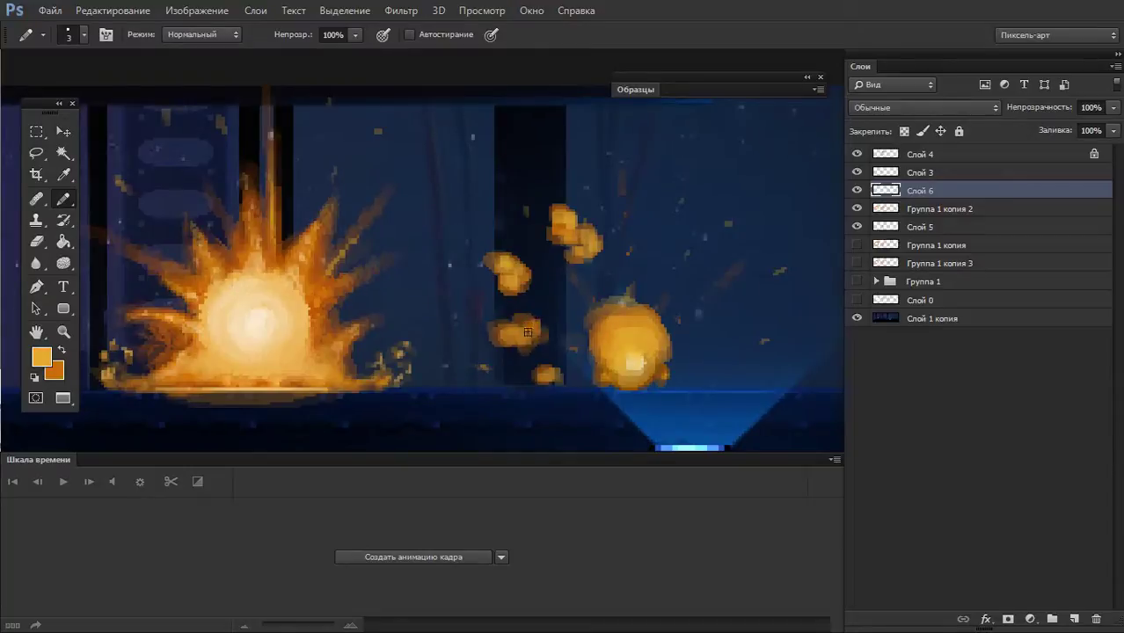
key("x")
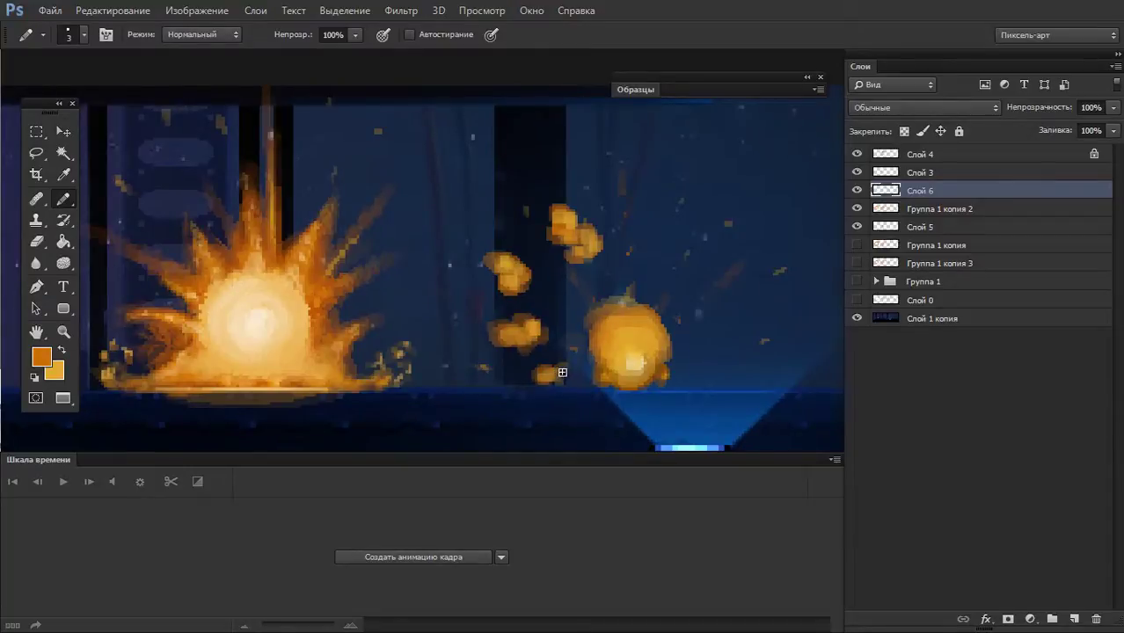
key("x")
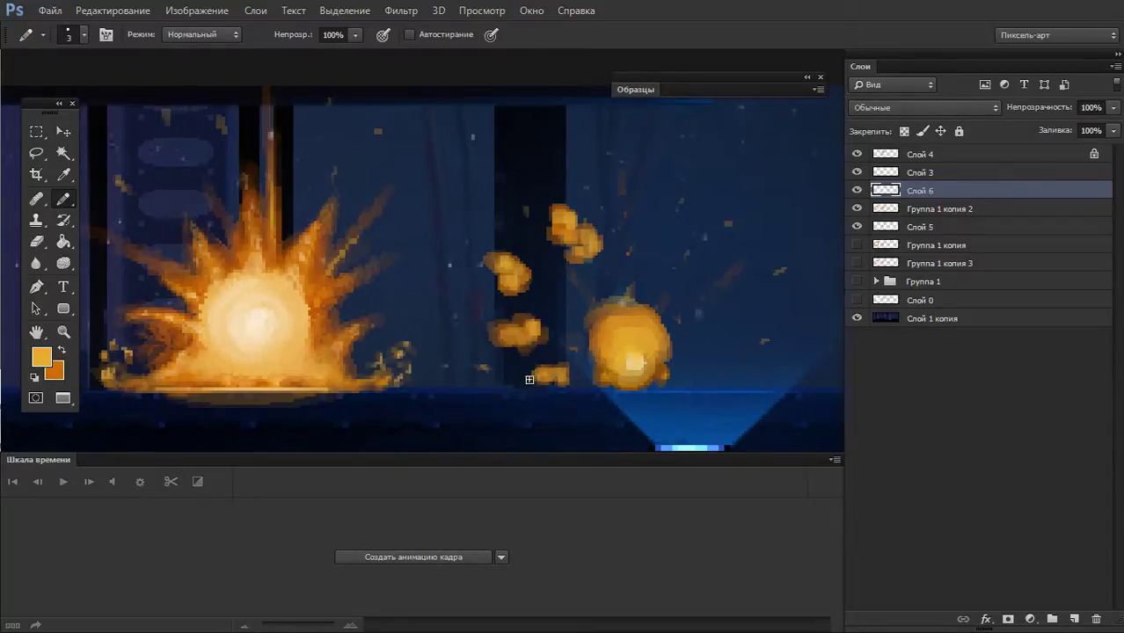
scroll(495, 324, "down", 3)
scroll(528, 316, "up", 2)
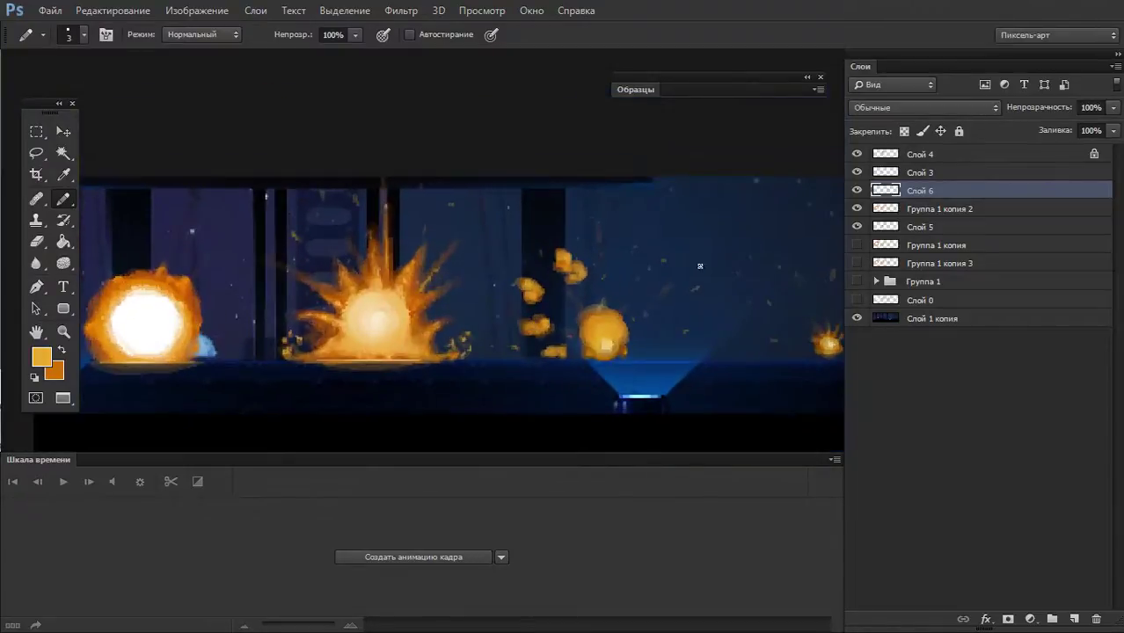
left_click(856, 190)
- Sample pale yellow from the fireball for the pencil and zoom in on the central fireballs
key("e")
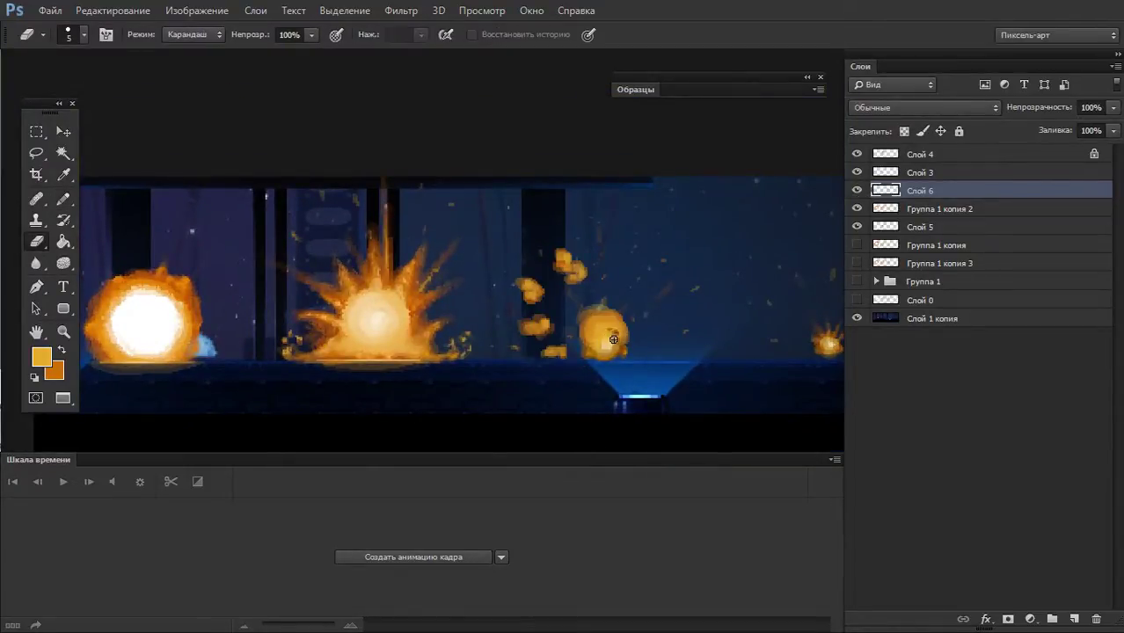
key("b")
left_click(605, 337, "alt")
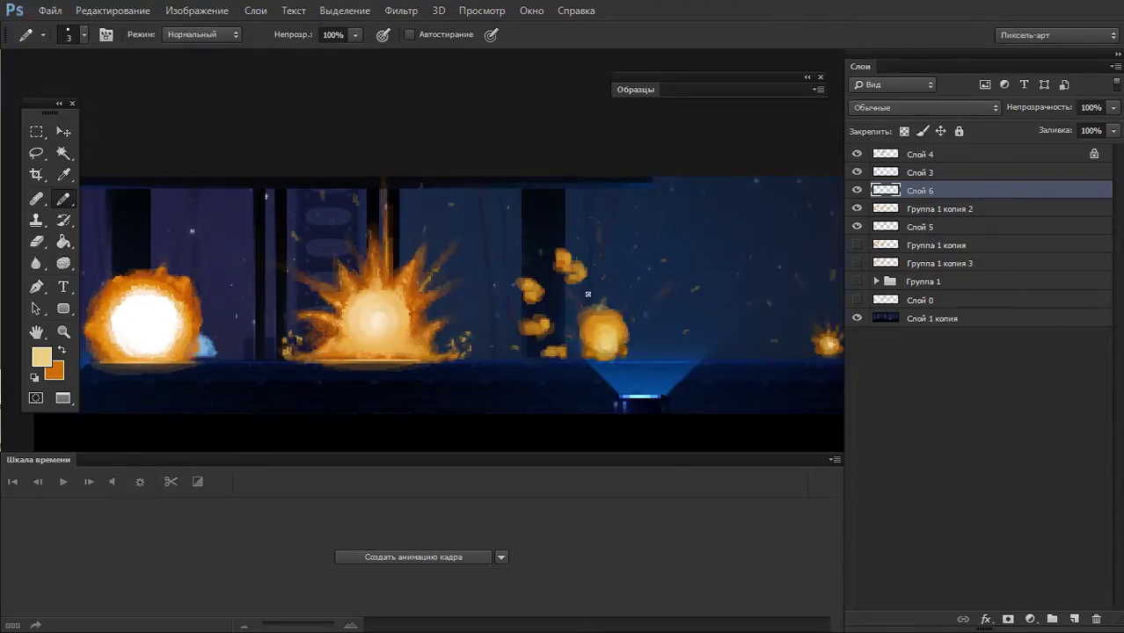
scroll(580, 303, "up", 1)
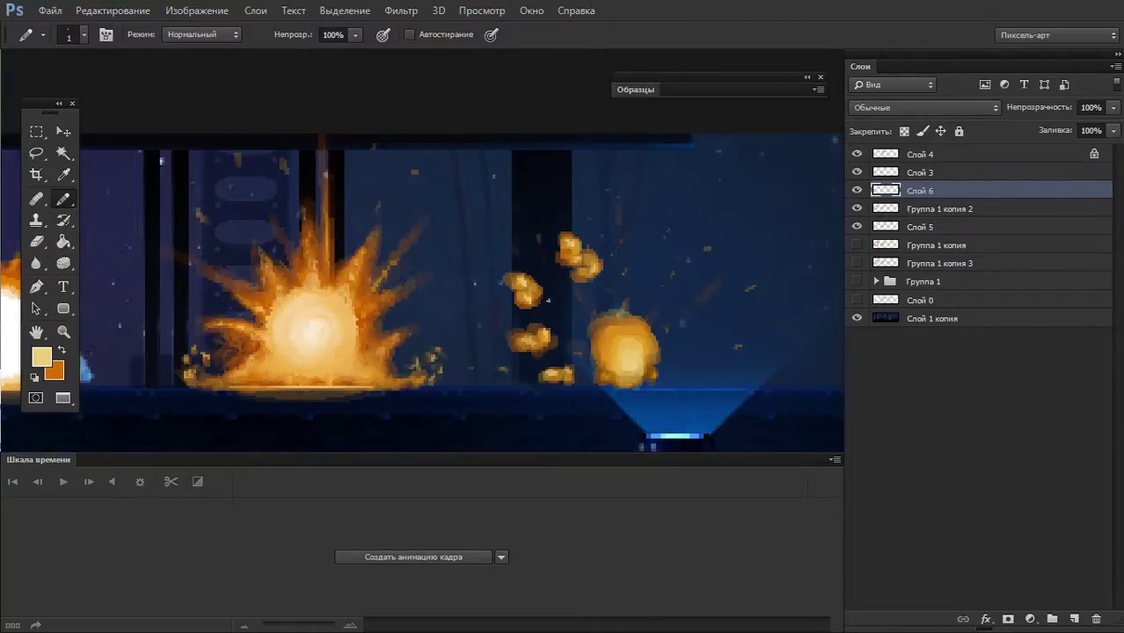
scroll(548, 300, "left", 3)
scroll(554, 334, "left", 3)
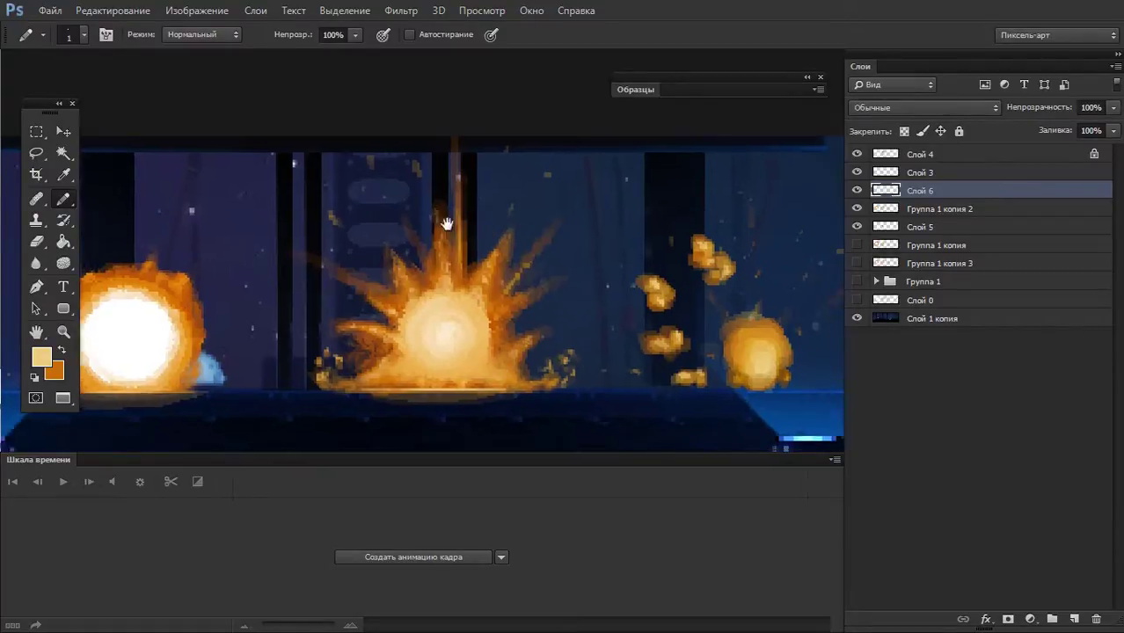
scroll(447, 221, "right", 5)
left_click(502, 275)
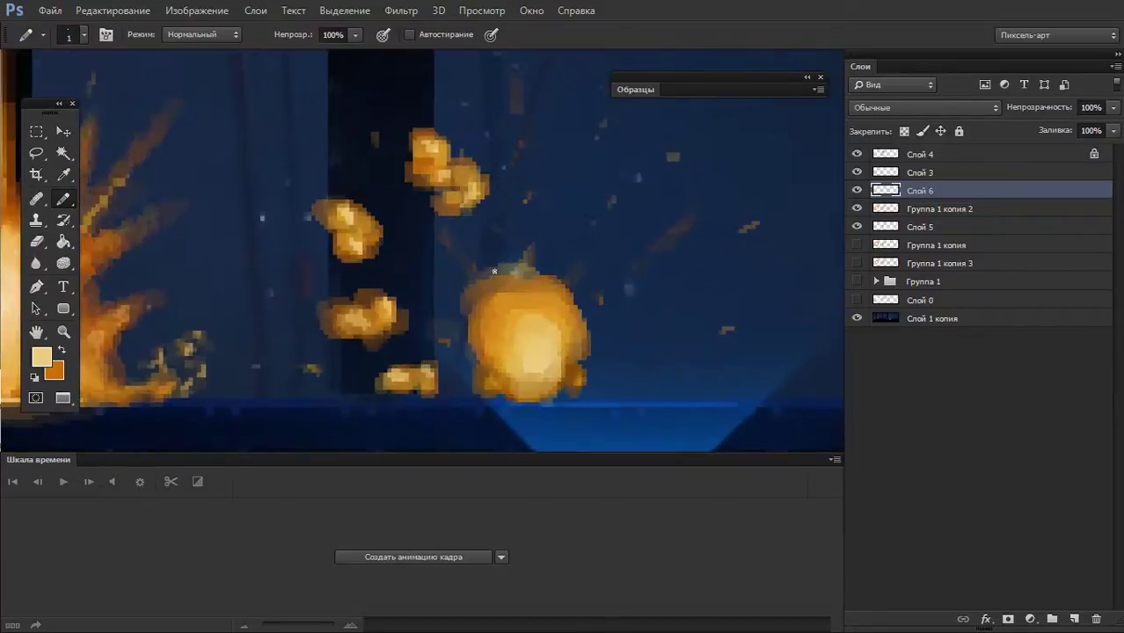
left_click(460, 306)
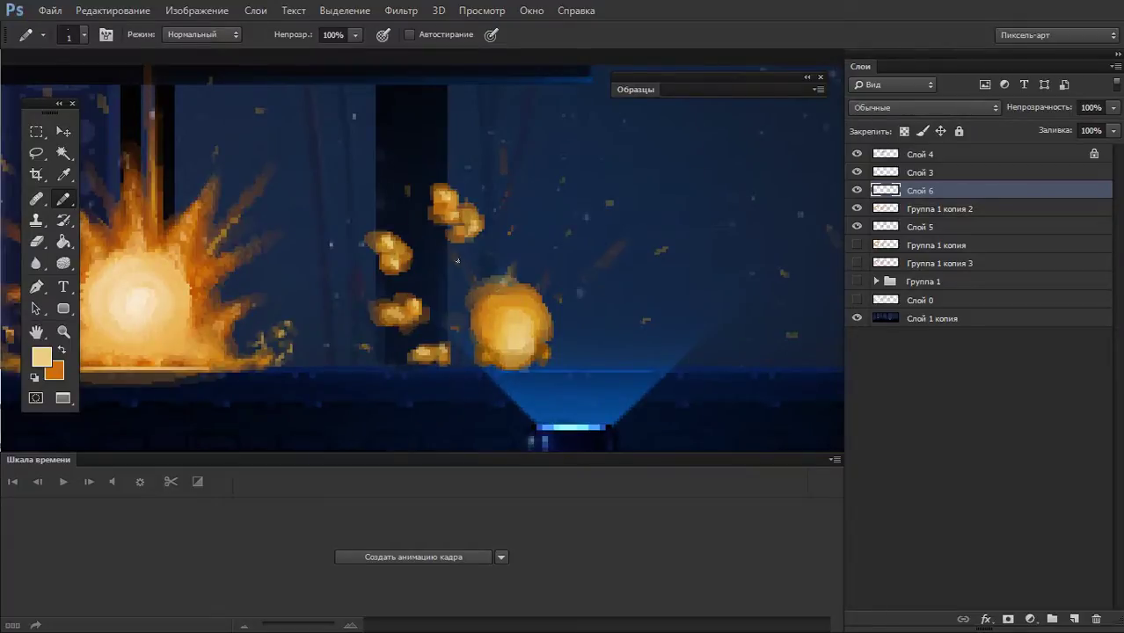
- Sample a darker orange and paint a brown smoke puff with orange highlights above the fireball
key("x")
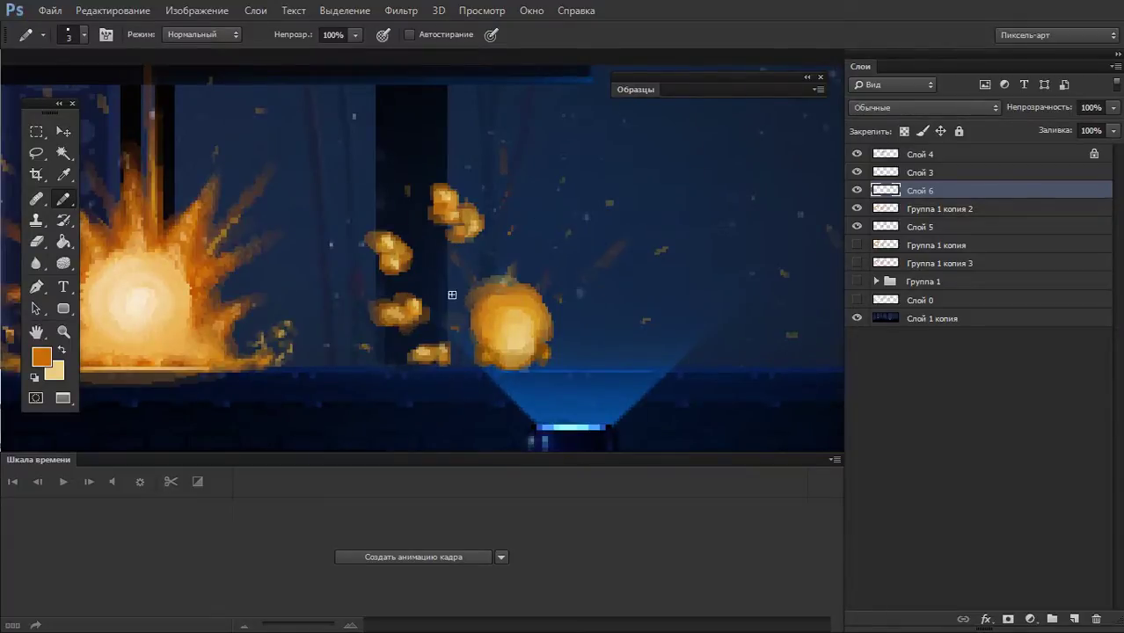
key("x")
left_click(114, 250, "alt")
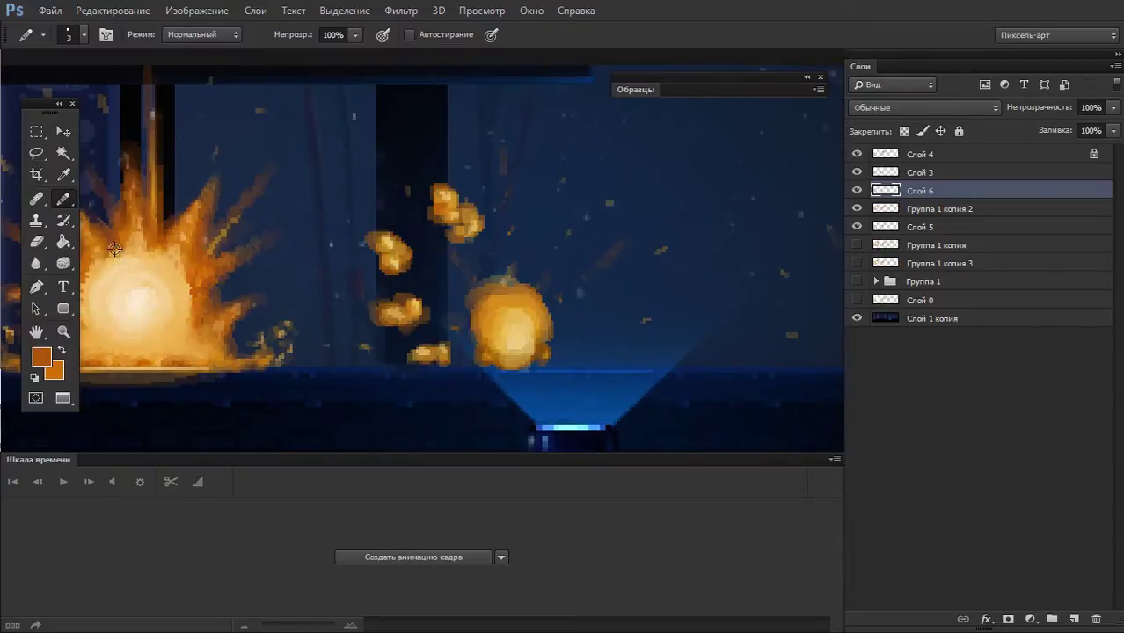
mouse_move(535, 218)
left_mouse_down()
mouse_move(549, 176)
mouse_move(568, 164)
mouse_move(554, 213)
mouse_move(539, 206)
mouse_move(550, 211)
mouse_move(549, 201)
left_mouse_up()
key("bracketright")
key("bracketright")
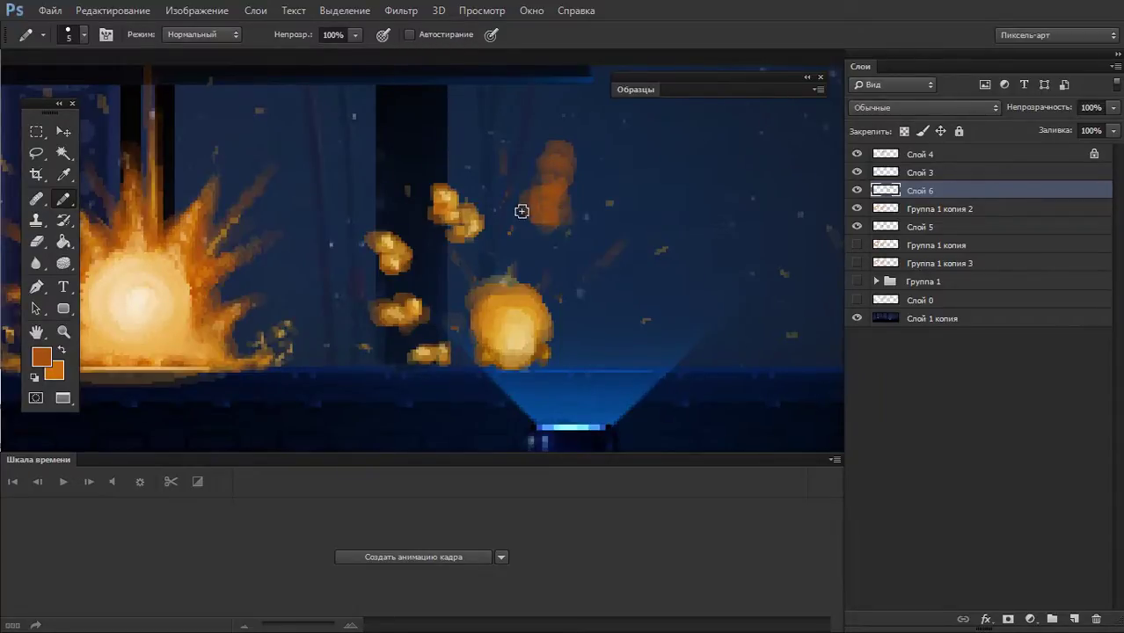
key("x")
key("bracketleft")
key("bracketleft")
left_click_drag(554, 194, 555, 217)
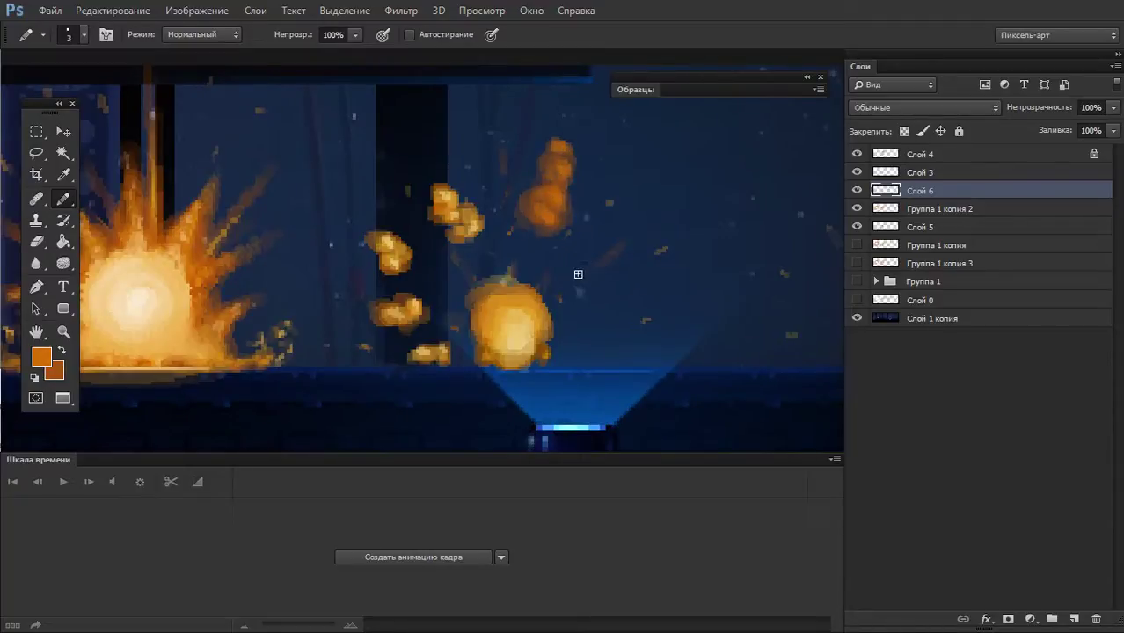
- Paint brown and orange smoke chunks trailing right and lower-right of the fireball
key("x")
mouse_move(577, 286)
left_mouse_down()
mouse_move(610, 268)
mouse_move(596, 293)
left_mouse_up()
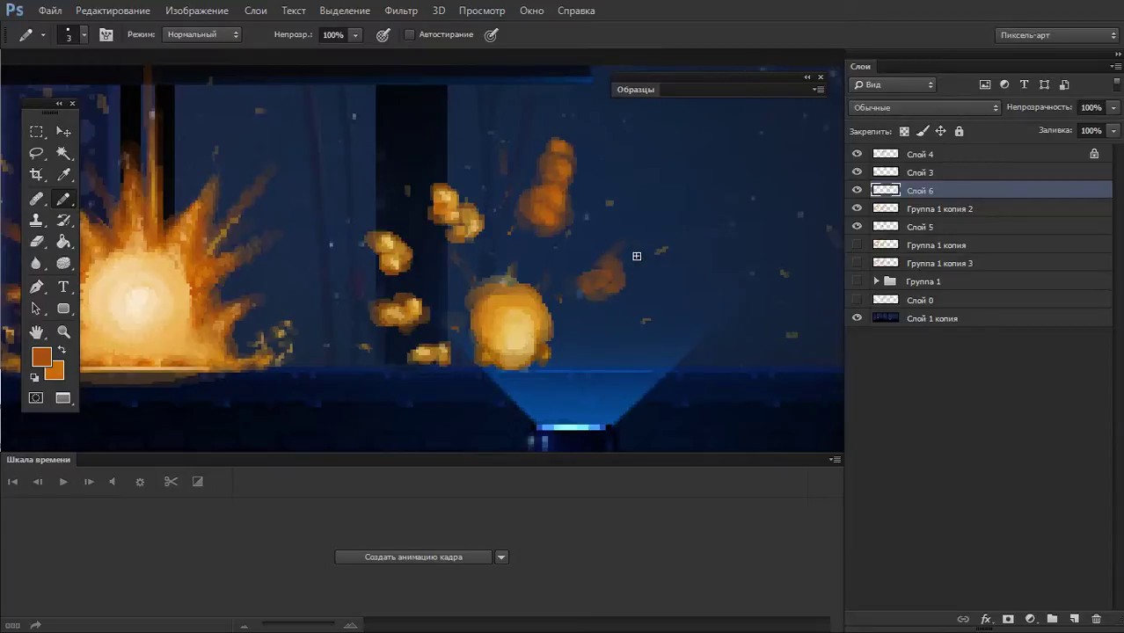
mouse_move(619, 352)
left_mouse_down()
mouse_move(604, 350)
mouse_move(629, 343)
mouse_move(577, 369)
left_mouse_up()
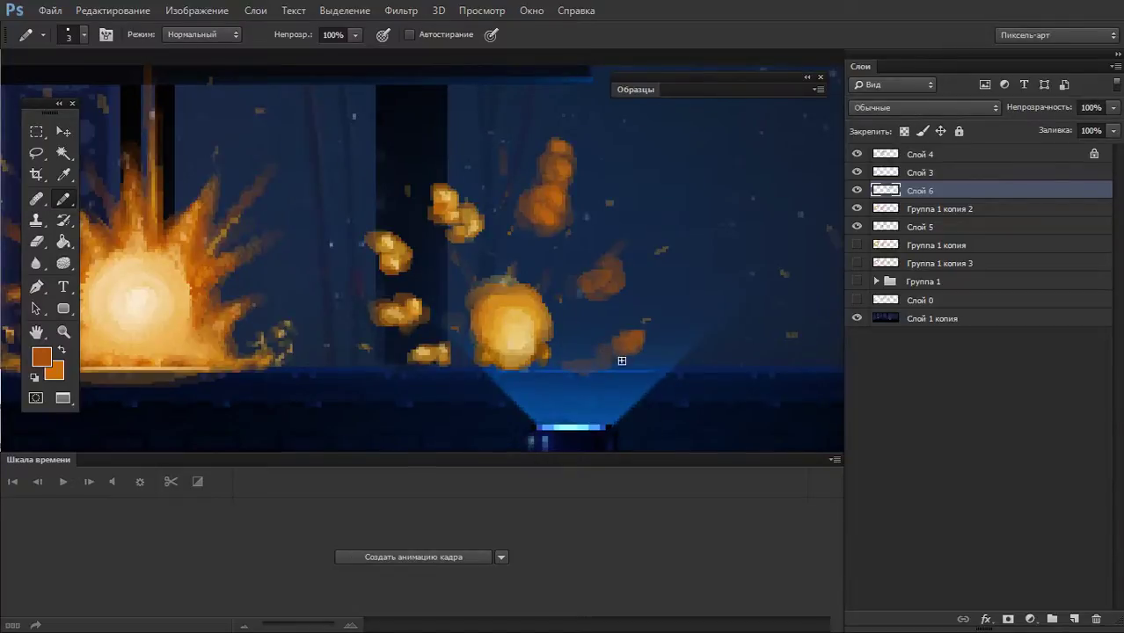
mouse_move(621, 370)
left_mouse_down()
mouse_move(628, 351)
mouse_move(599, 359)
left_mouse_up()
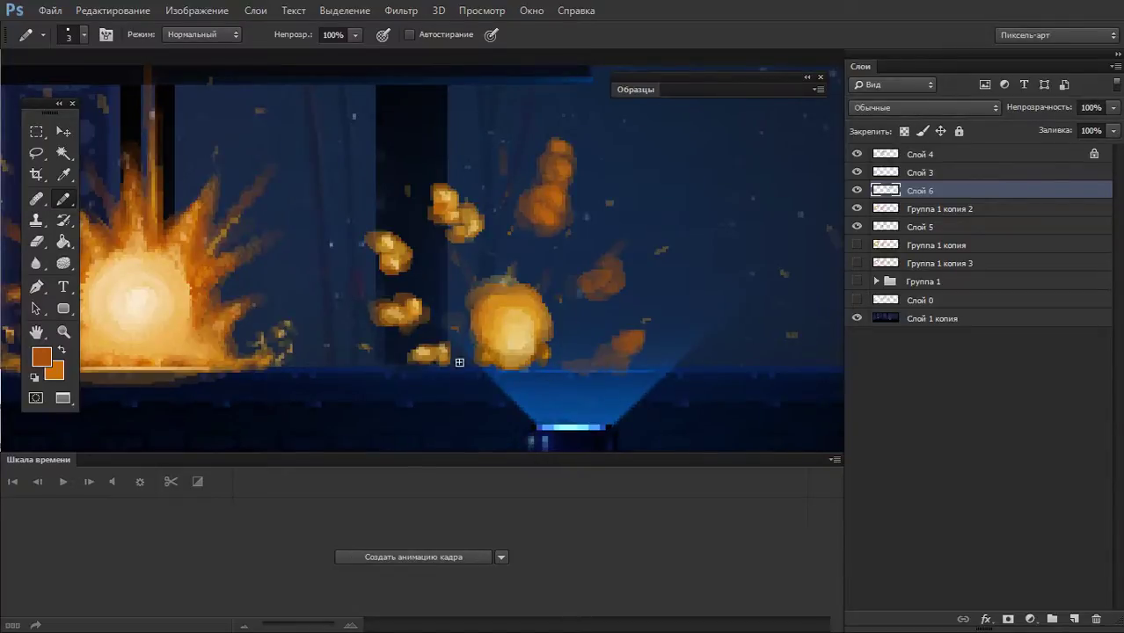
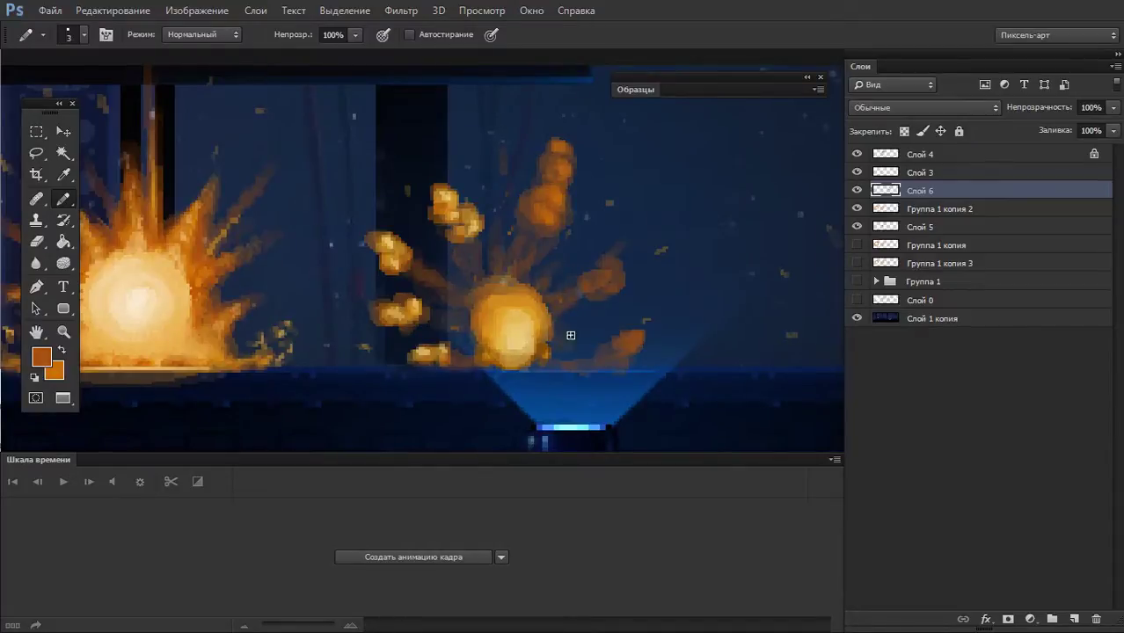
- Paint light orange pixels to enlarge the fireball blobs and extend the right trail
scroll(597, 306, "down", 2)
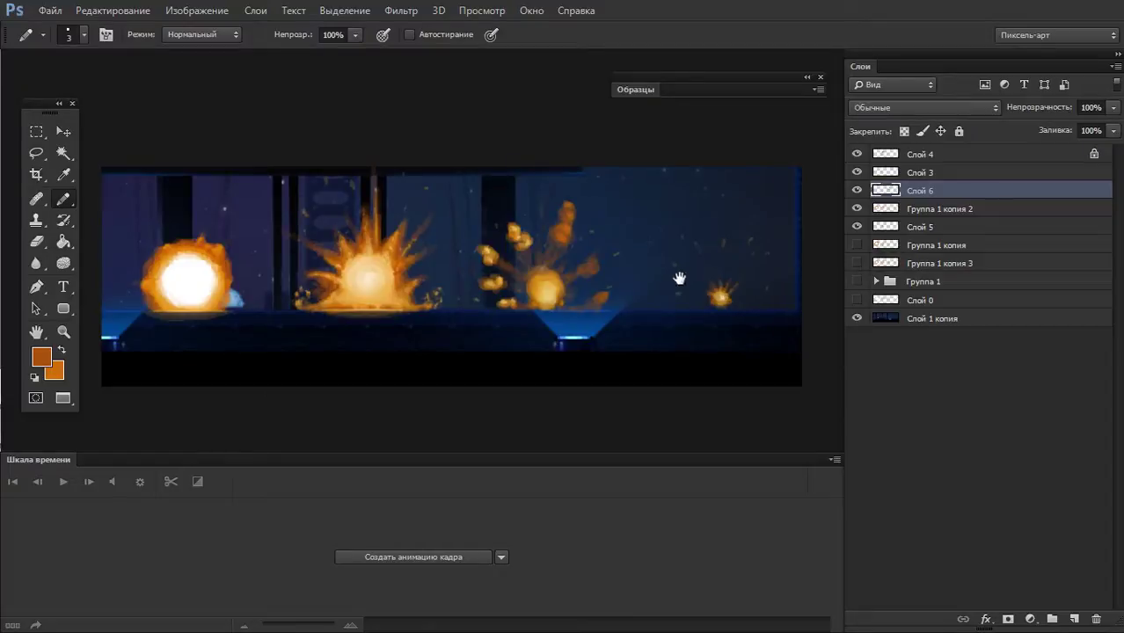
scroll(703, 245, "up", 1)
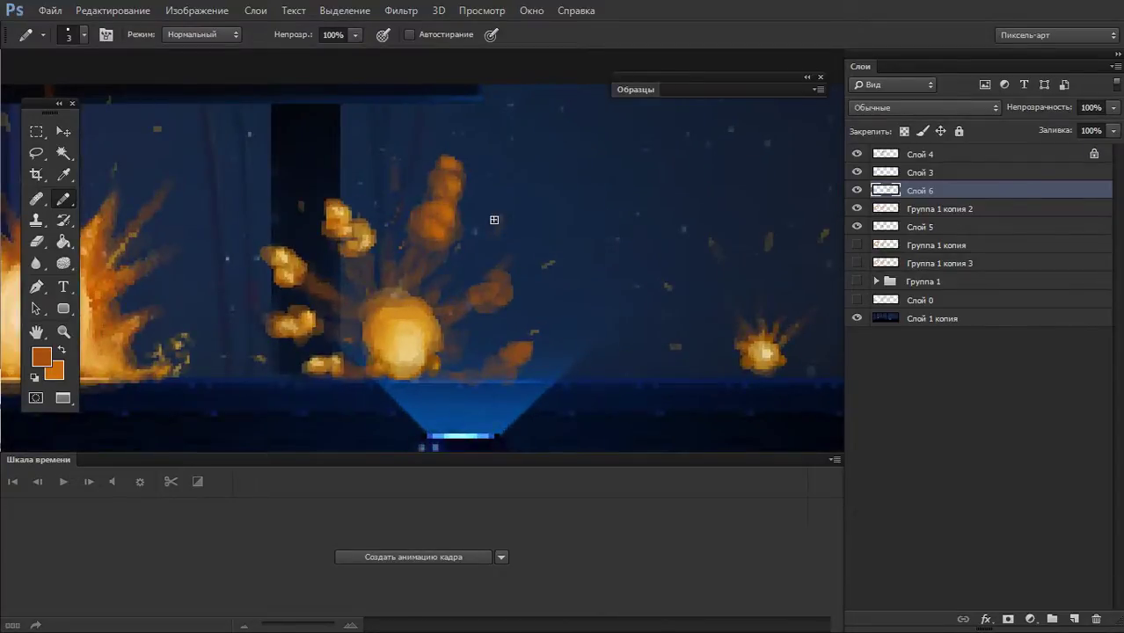
key("x")
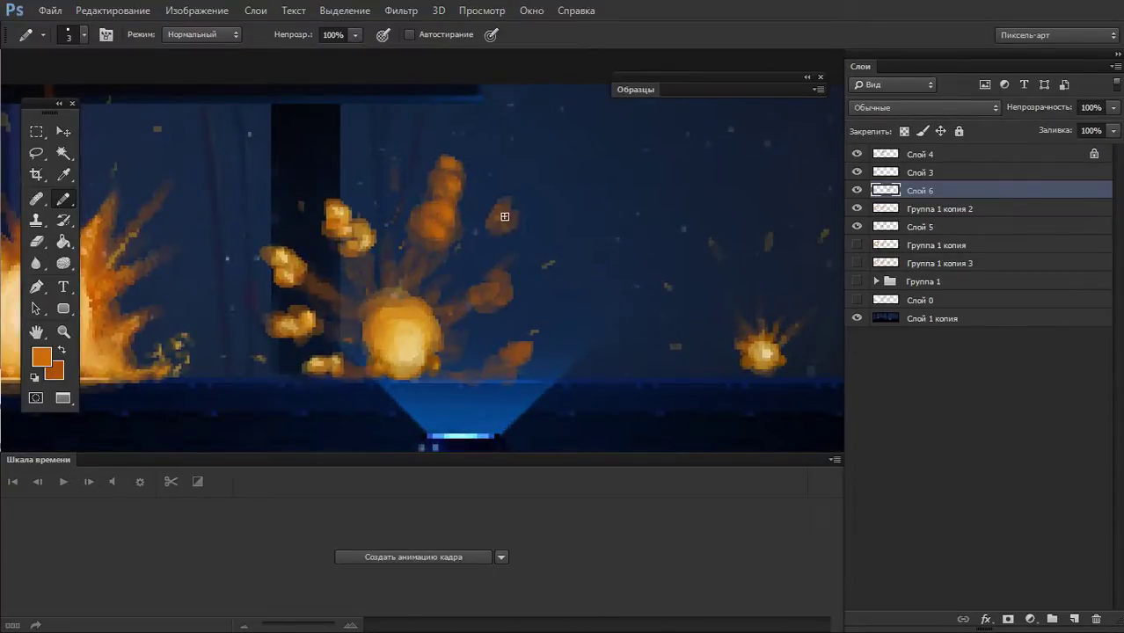
mouse_move(504, 217)
left_mouse_down()
mouse_move(486, 240)
mouse_move(509, 233)
left_mouse_up()
mouse_move(508, 287)
left_mouse_down()
mouse_move(493, 295)
mouse_move(506, 286)
left_mouse_up()
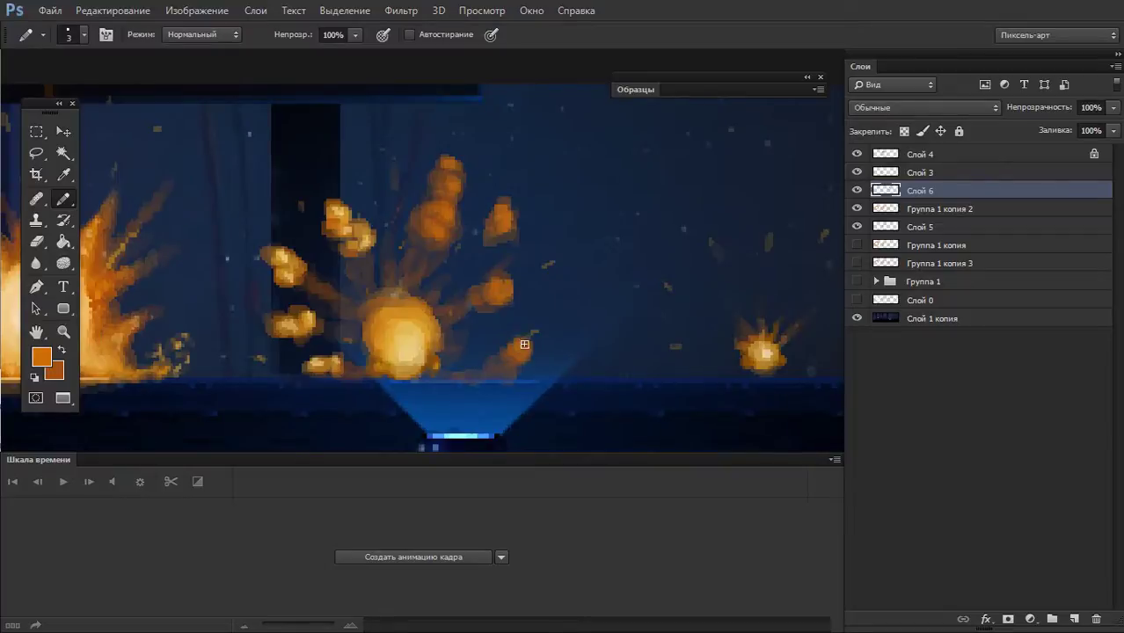
left_click_drag(518, 371, 523, 360)
left_click_drag(540, 301, 532, 310)
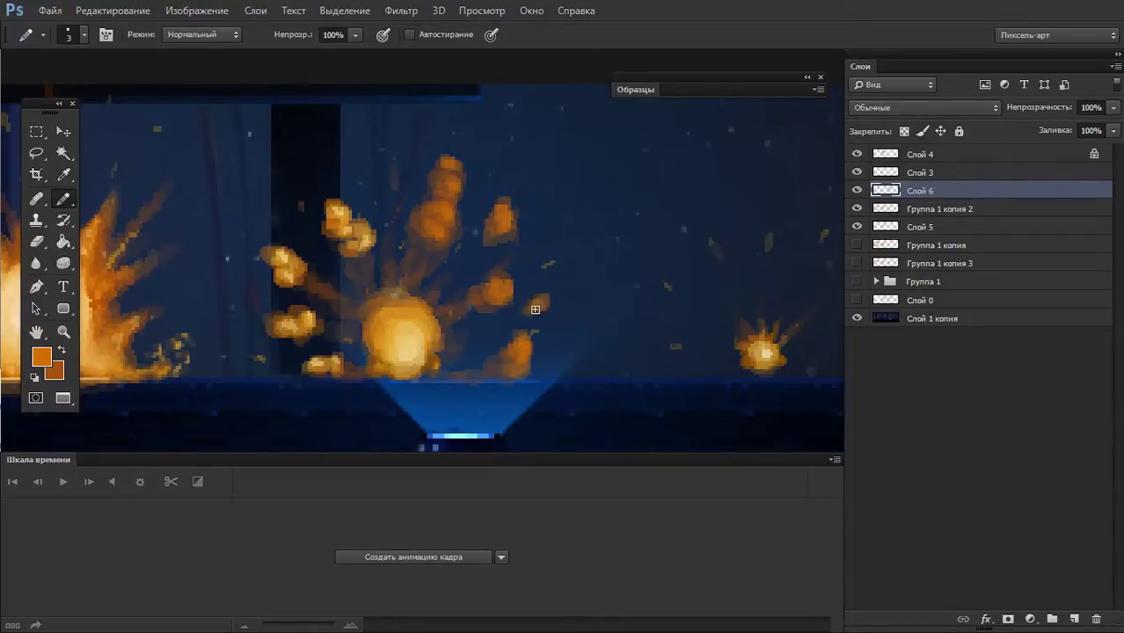
- Sample a lighter orange and add 2- then 1-pixel highlights to several fireball blobs
key("e")
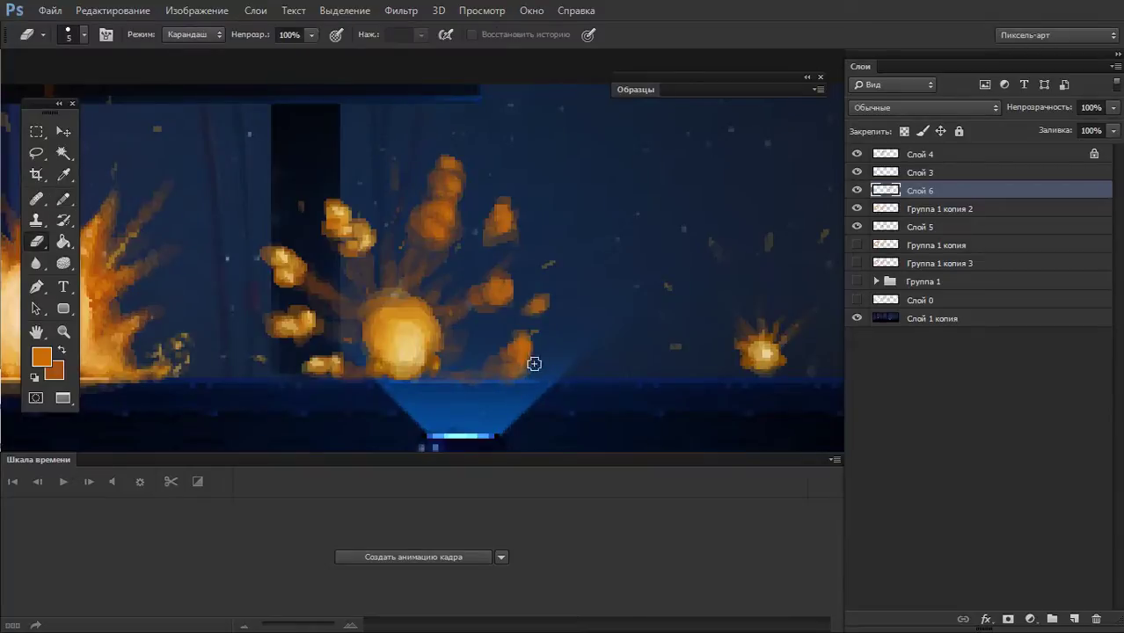
key("b")
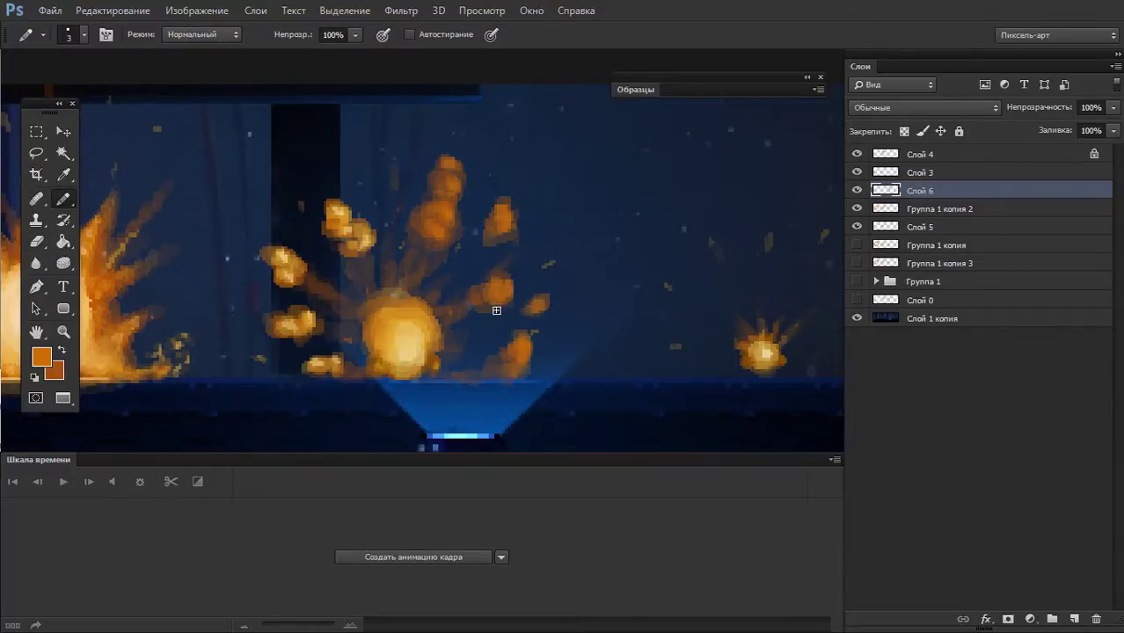
left_click(400, 325, "alt")
key("bracketleft")
left_click_drag(497, 288, 501, 285)
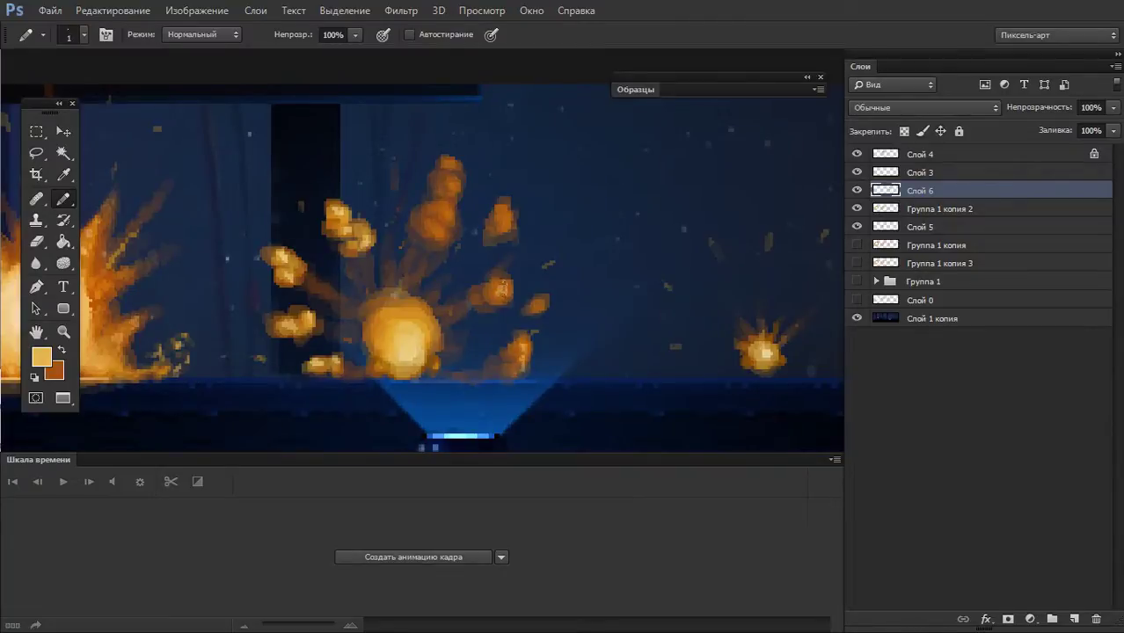
key("bracketleft")
left_click_drag(439, 227, 443, 232)
left_click_drag(441, 182, 451, 180)
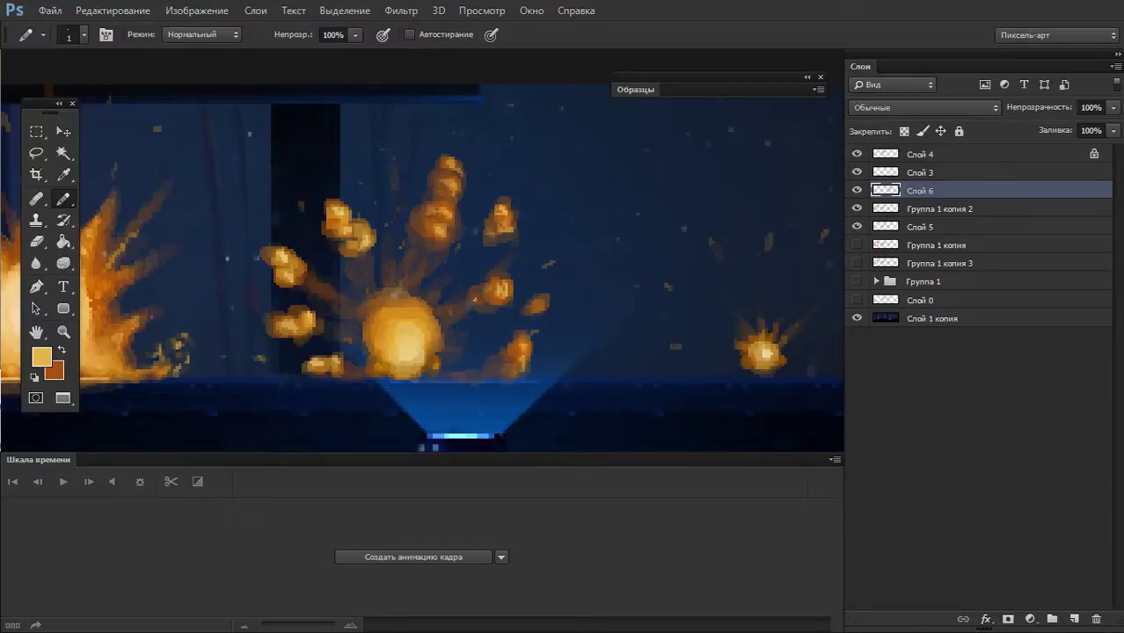
scroll(483, 306, "down", 2)
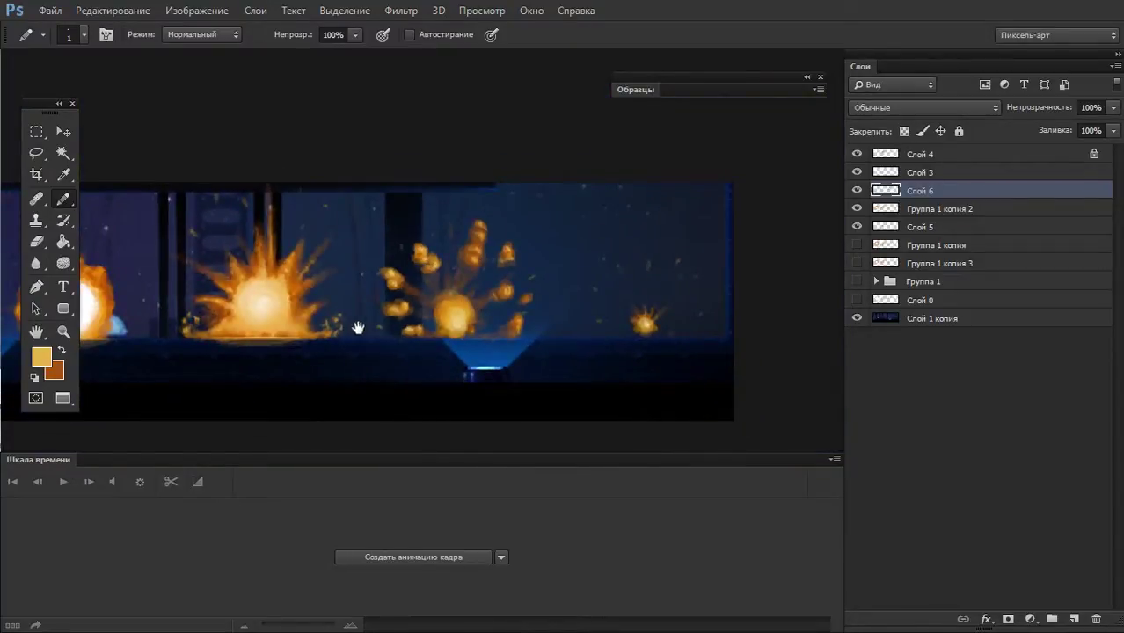
- Pan across the explosions and add a brighter orange pixel to the small right blob
left_click_drag(359, 326, 471, 328)
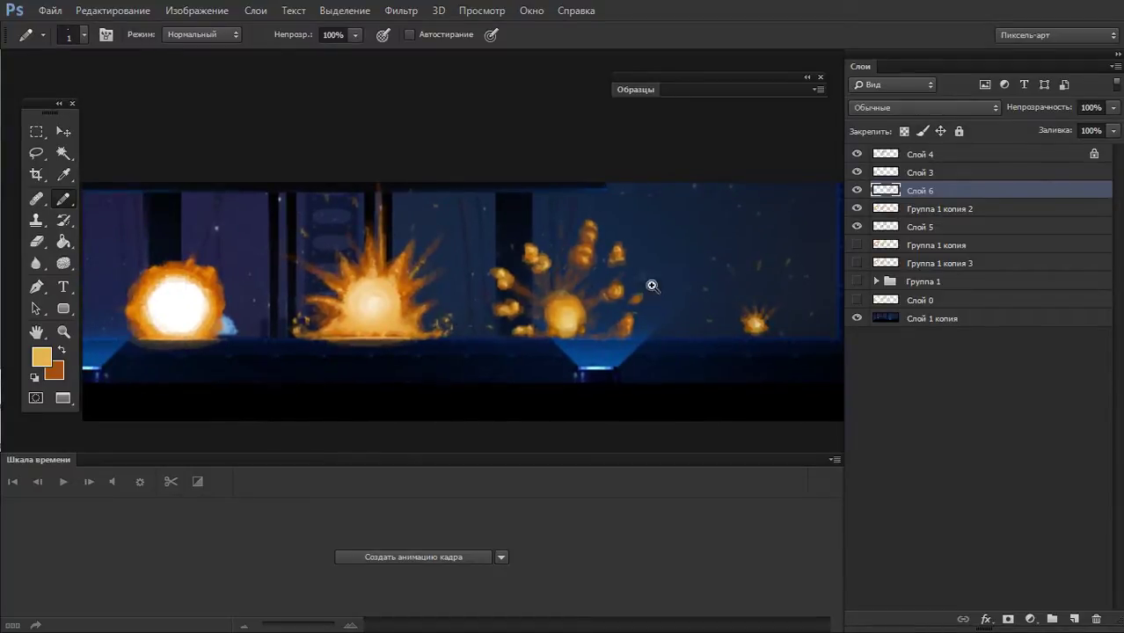
scroll(629, 280, "up", 3)
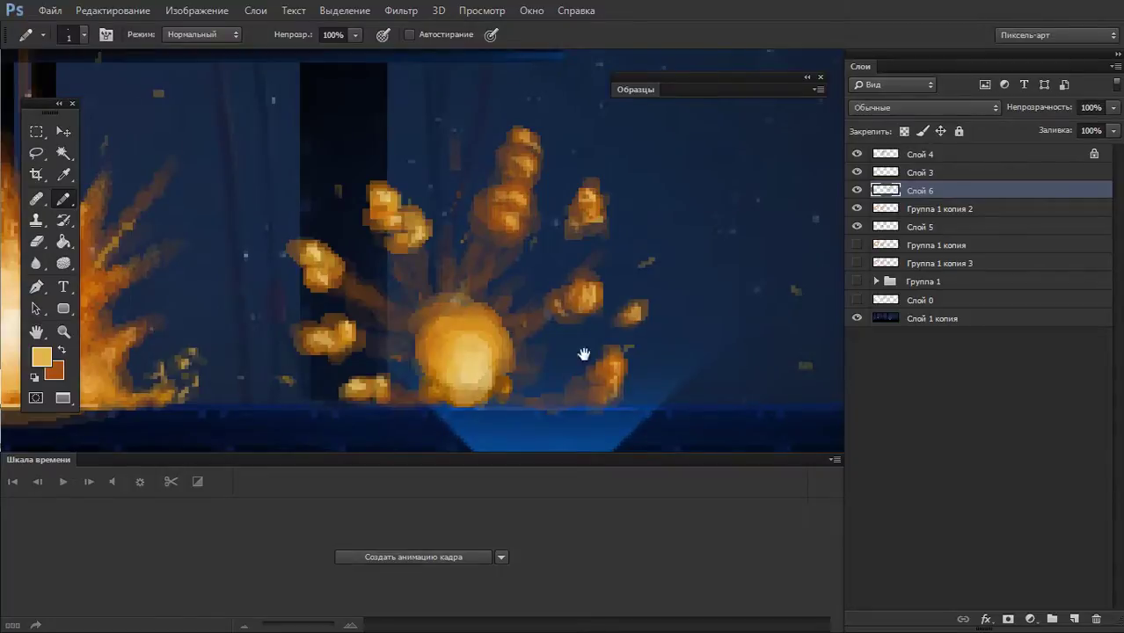
scroll(585, 354, "left", 3)
scroll(672, 320, "left", 2)
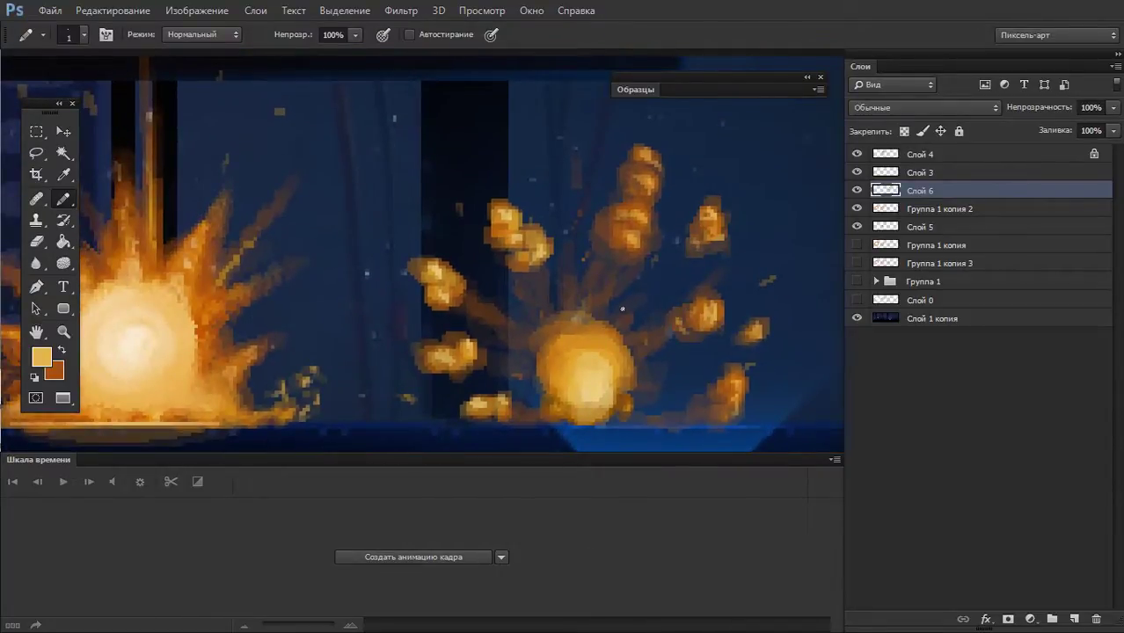
scroll(670, 329, "down", 2)
scroll(528, 264, "right", 1)
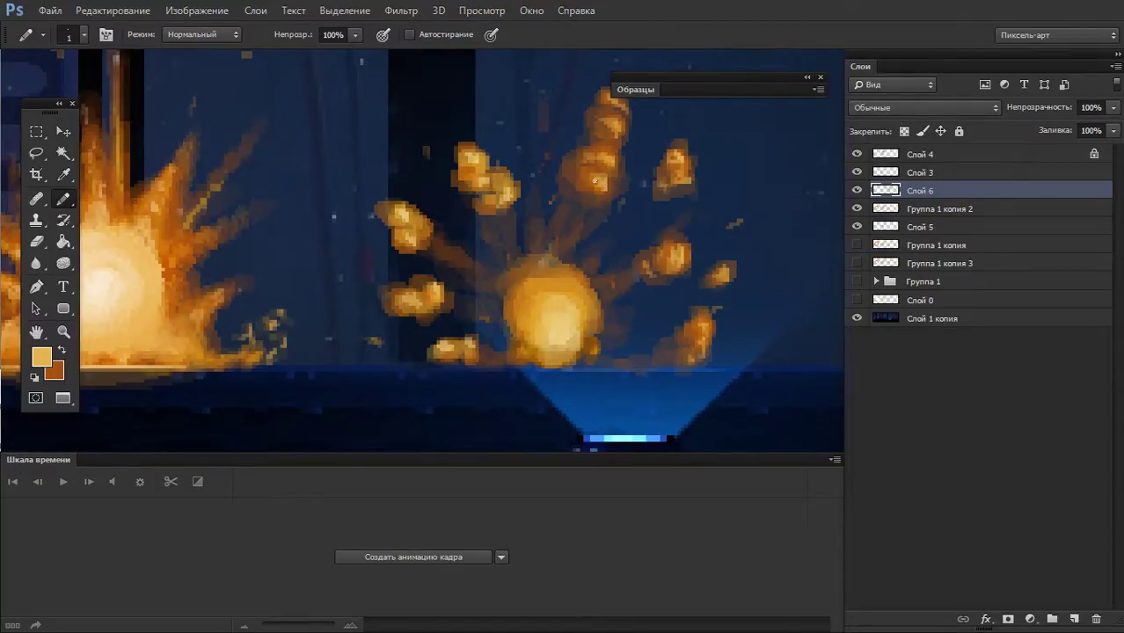
scroll(578, 181, "right", 1)
scroll(585, 185, "right", 2)
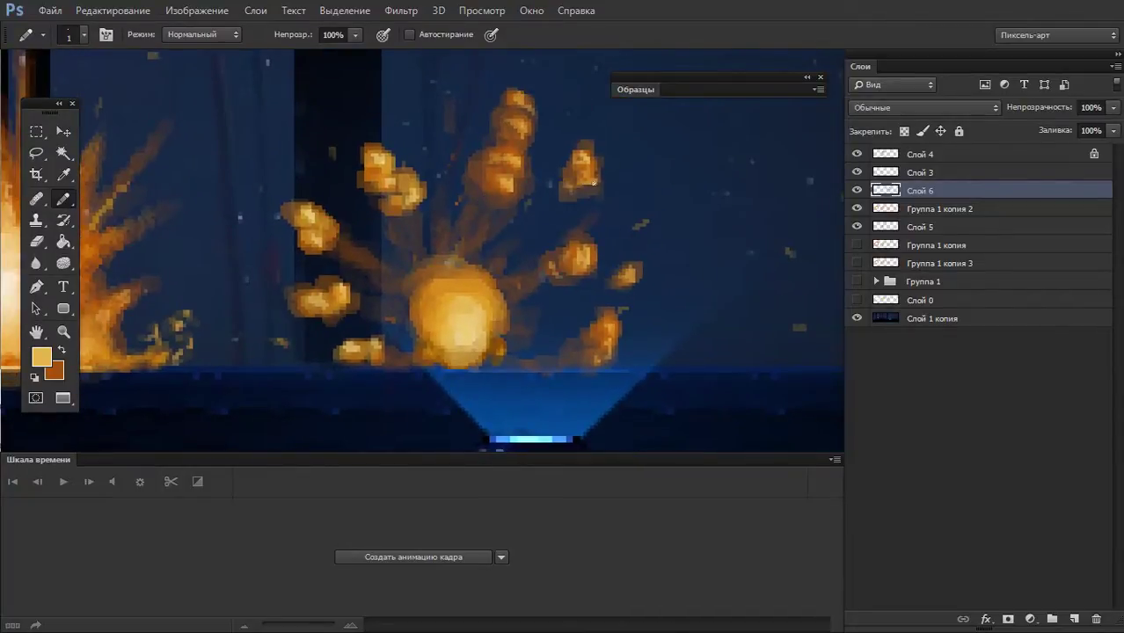
left_click(638, 266)
- Switch the painting colour to white and dab highlight pixels onto the small blob
scroll(636, 270, "right", 1)
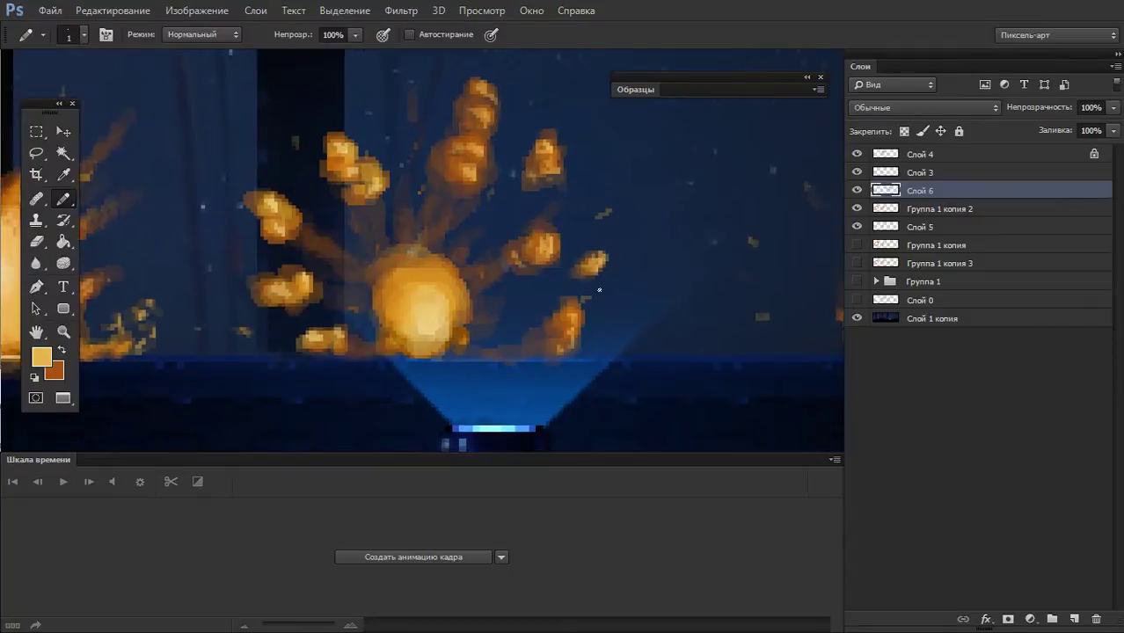
key("d")
key("x")
left_click(598, 262)
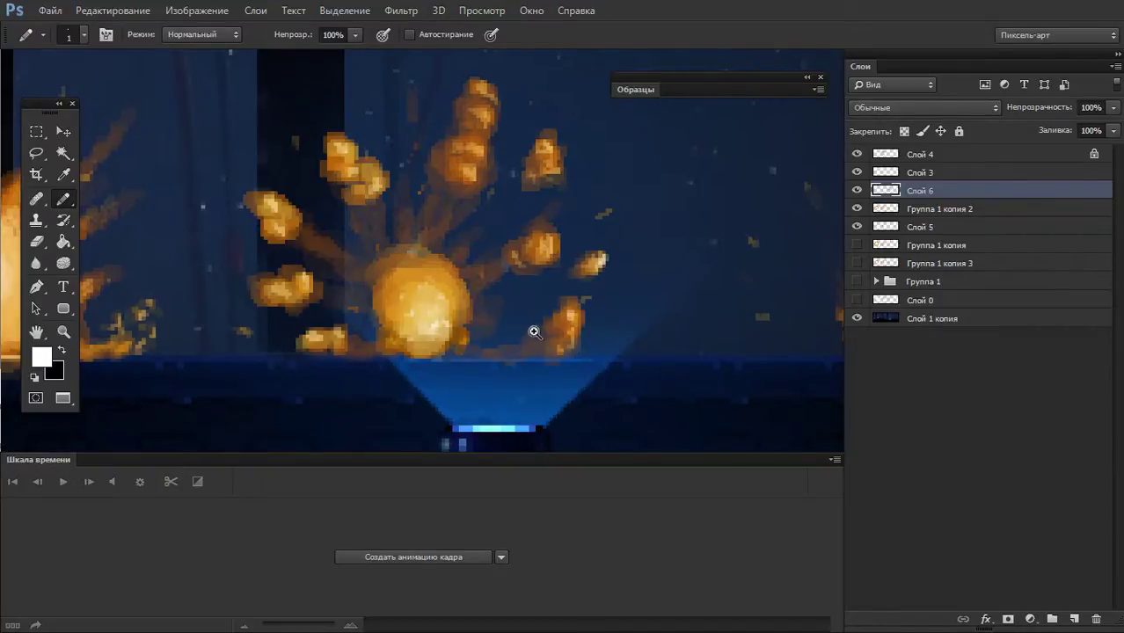
scroll(541, 343, "down", 1)
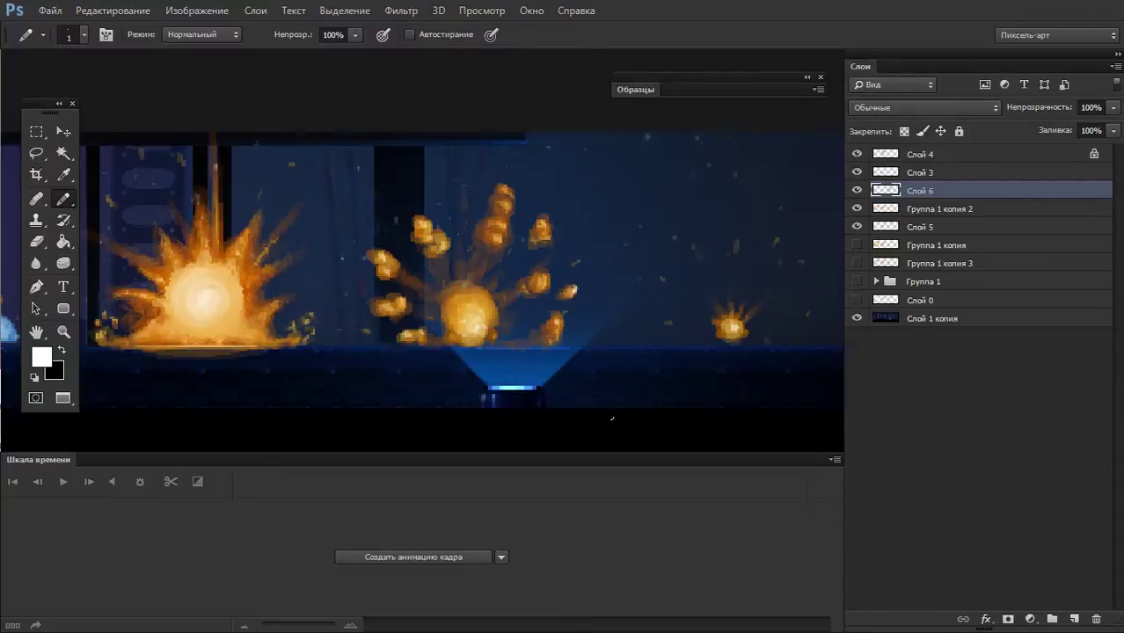
scroll(577, 288, "up", 1)
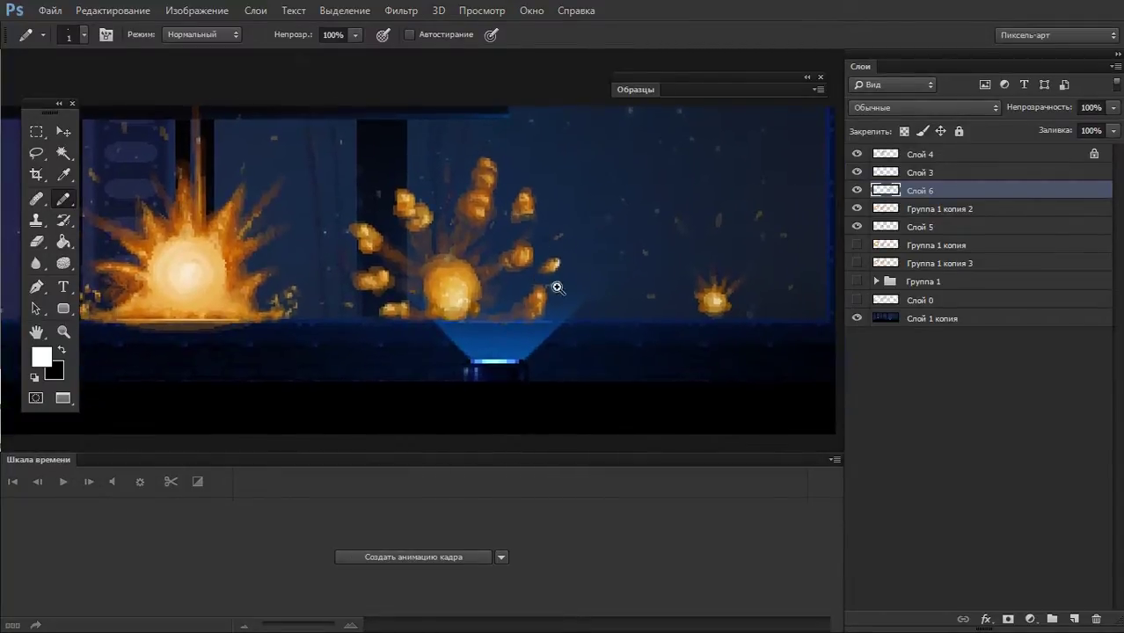
- Sample orange and then brown from the fireball, leaving a 1-pixel pencil
scroll(575, 280, "up", 1)
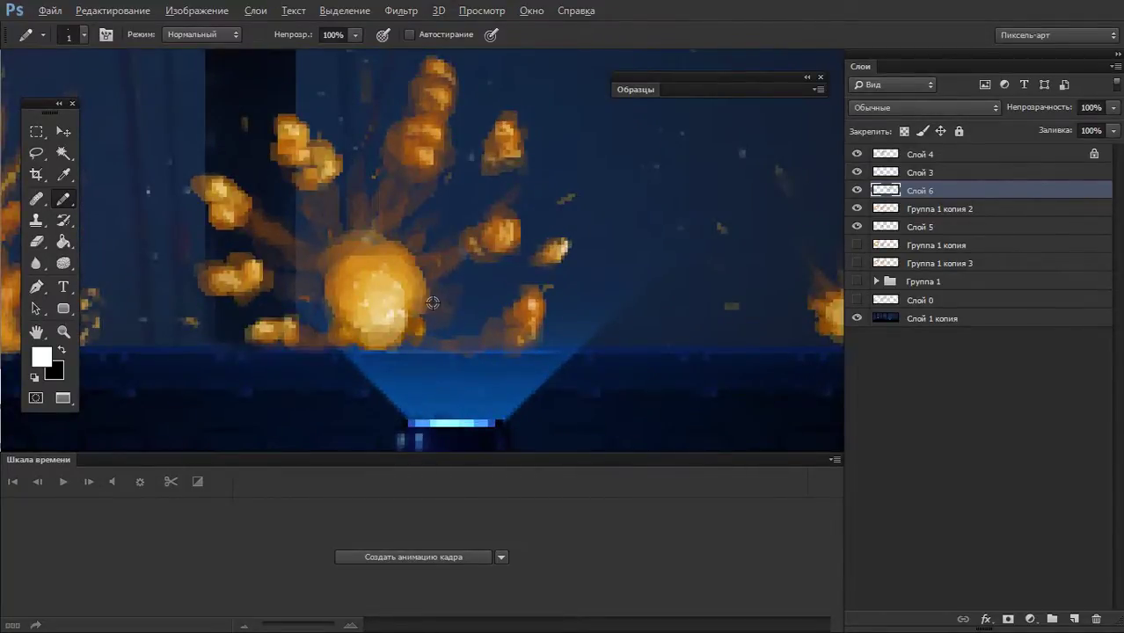
left_click(406, 268, "alt")
key("bracketright")
key("bracketright")
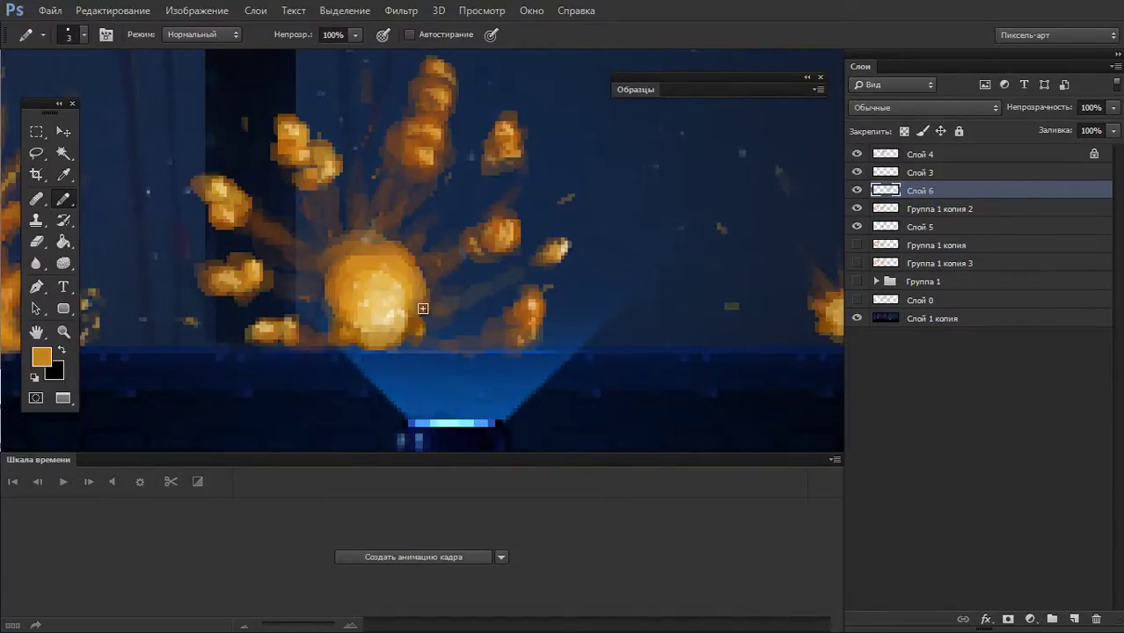
left_click(441, 260, "alt")
key("bracketleft")
key("bracketleft")
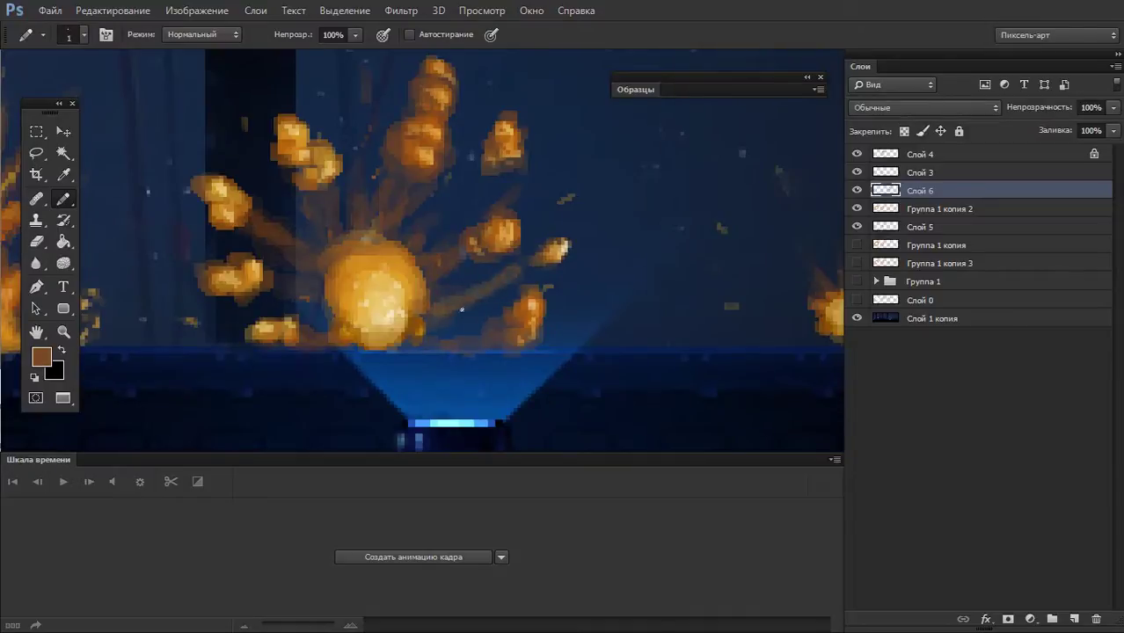
- Try erasing fireball pixels with a 3-pixel eraser, dismiss the warning, and return to the Pencil
key("e")
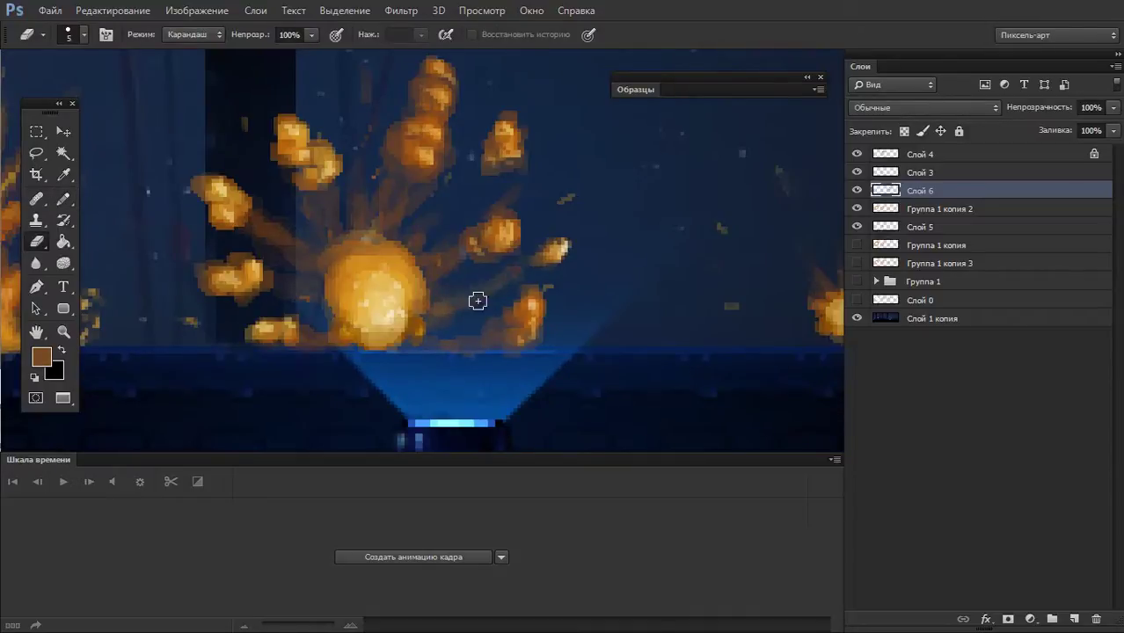
key("bracketleft")
key("bracketleft")
scroll(495, 303, "down", 2)
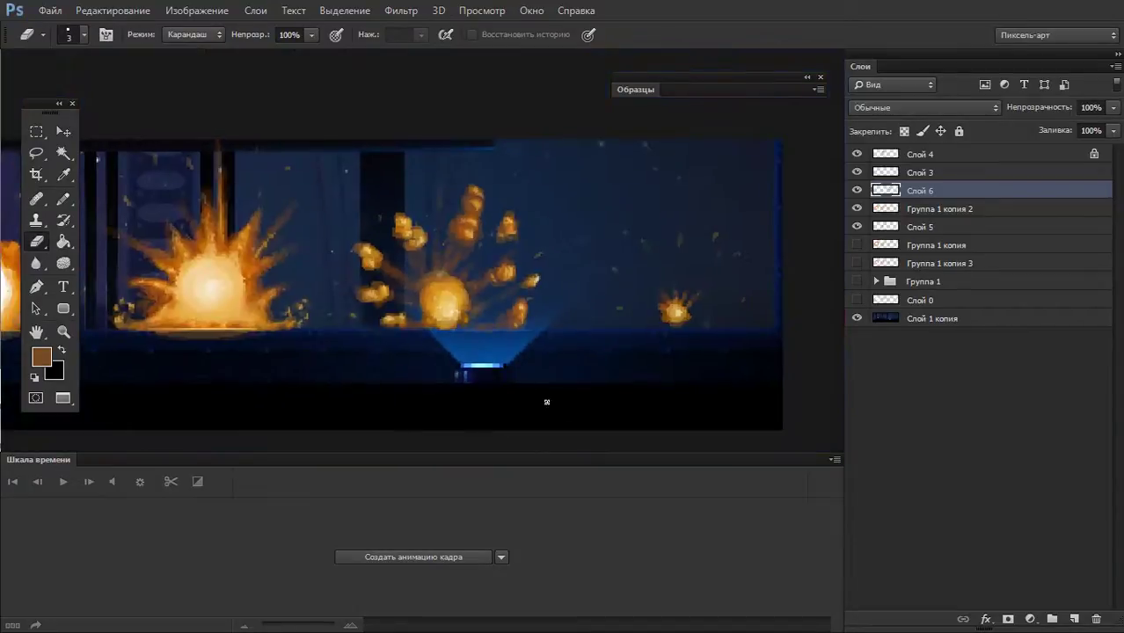
scroll(490, 327, "up", 2)
left_click(490, 327)
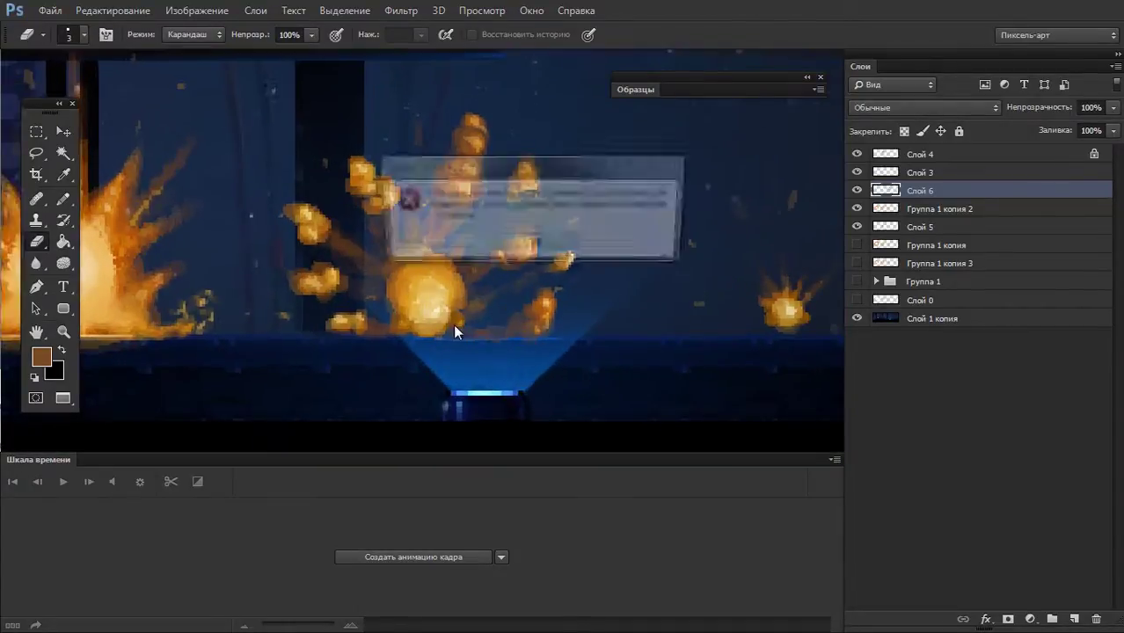
key("Return")
key("b")
- Sample a pale yellow from the fireball core and set the pencil to 1 pixel
left_click(449, 321, "alt")
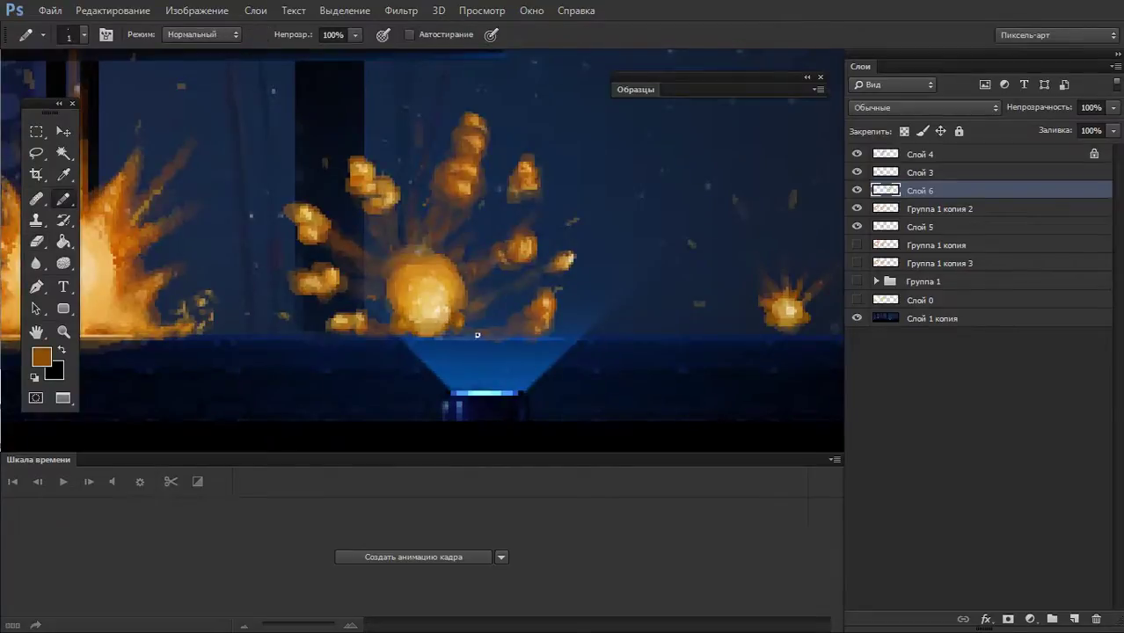
key("bracketright")
key("bracketright")
left_click(456, 299, "alt")
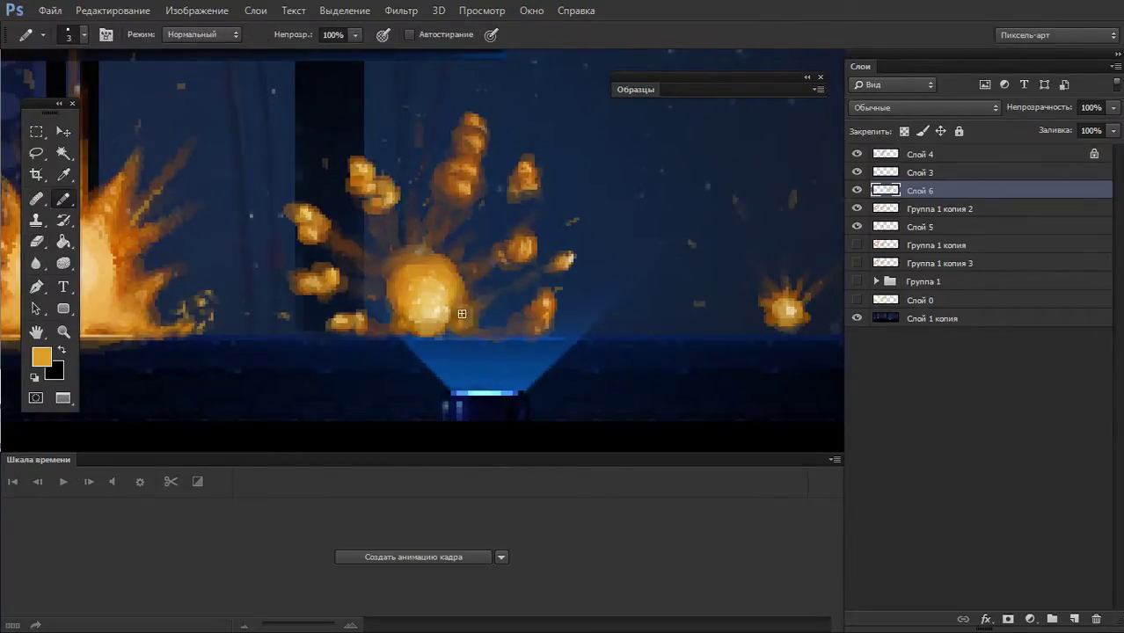
scroll(423, 350, "down", 1)
scroll(423, 350, "down", 1)
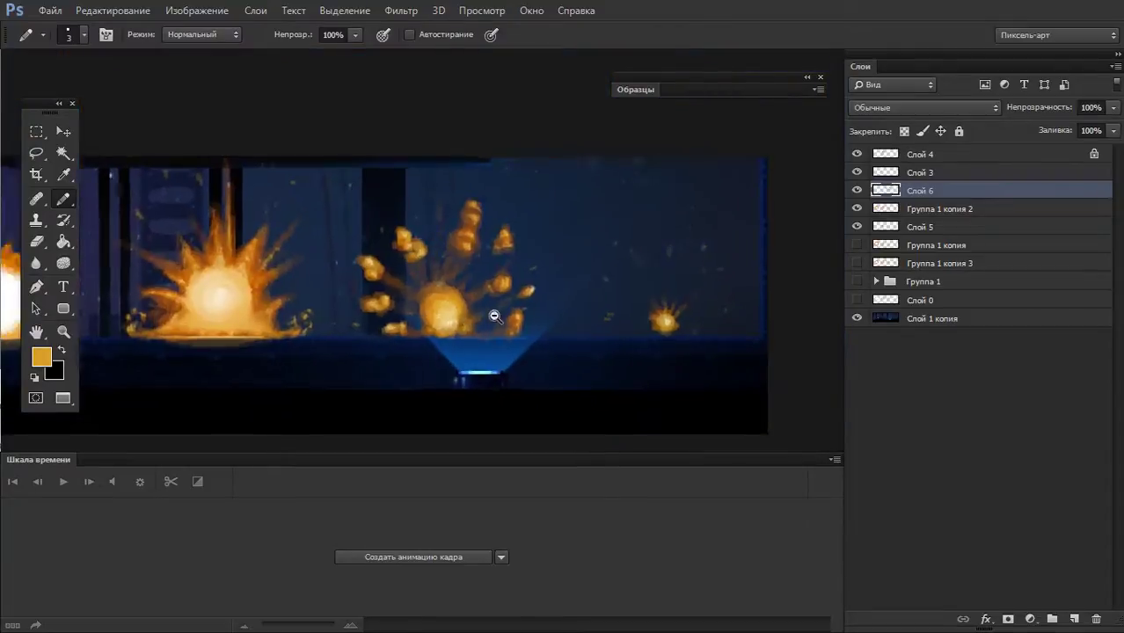
scroll(457, 374, "up", 2)
left_click(442, 319, "alt")
key("bracketleft")
key("bracketleft")
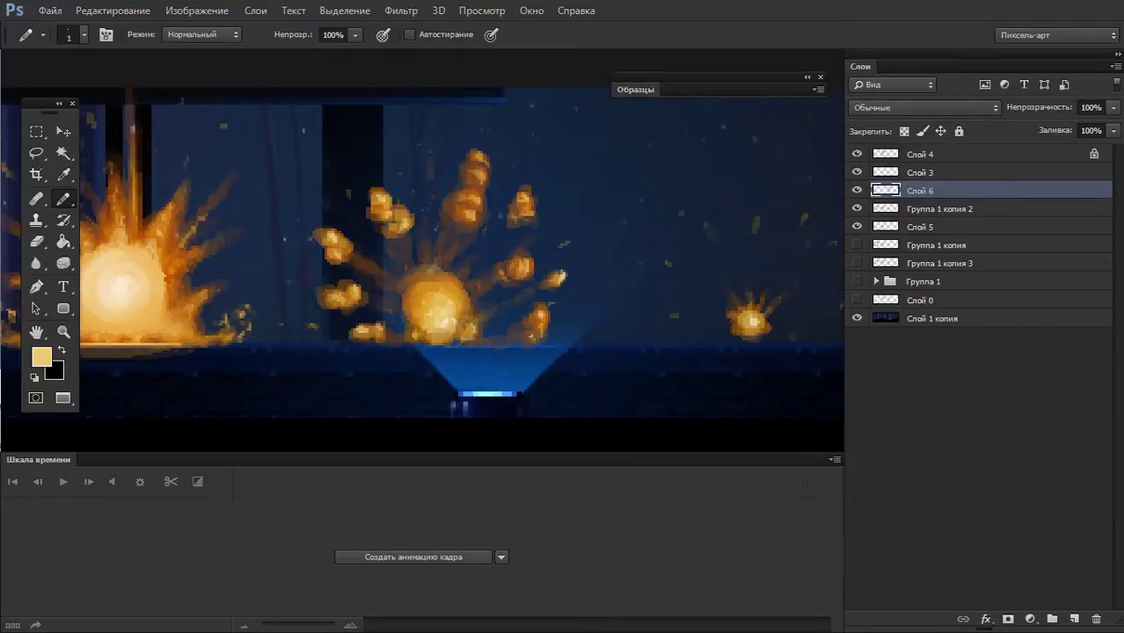
- Zoom and pan to the right-most explosion, then sample a brown from its artwork
left_click(527, 265, "alt")
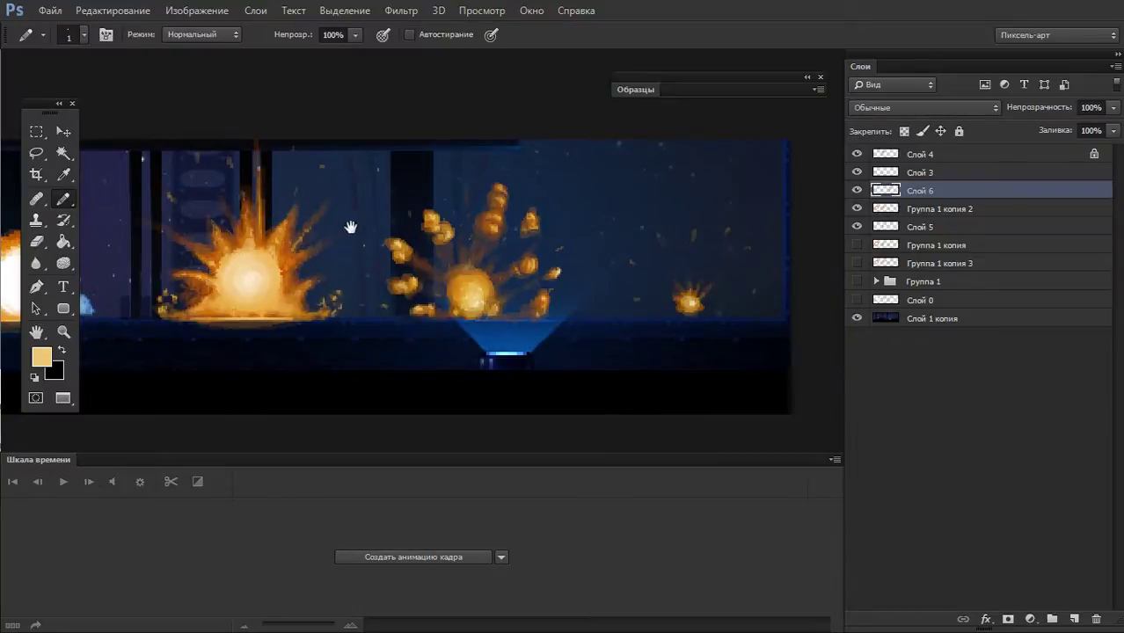
mouse_move(386, 230)
left_mouse_down()
mouse_move(485, 289)
mouse_move(481, 276)
left_mouse_up()
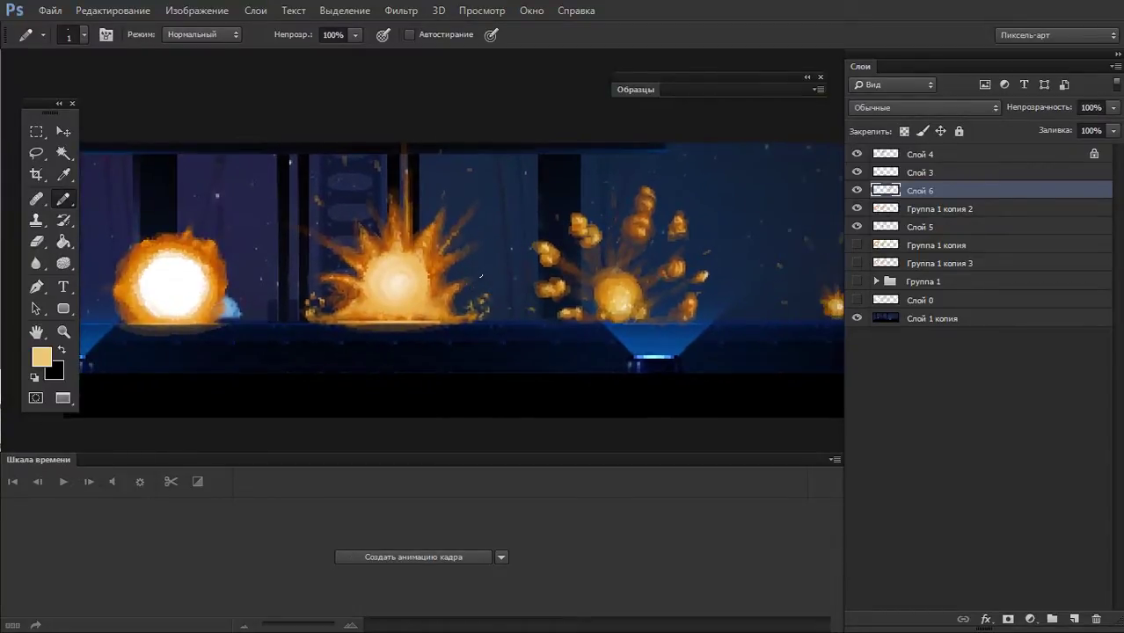
left_click_drag(631, 279, 534, 286)
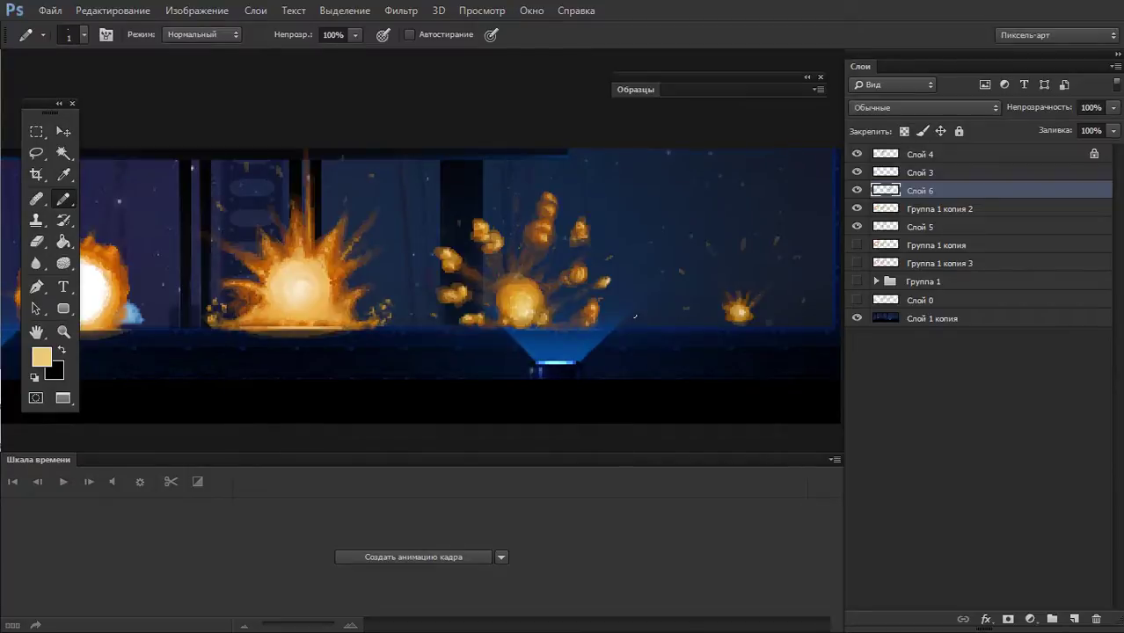
scroll(633, 232, "up", 3)
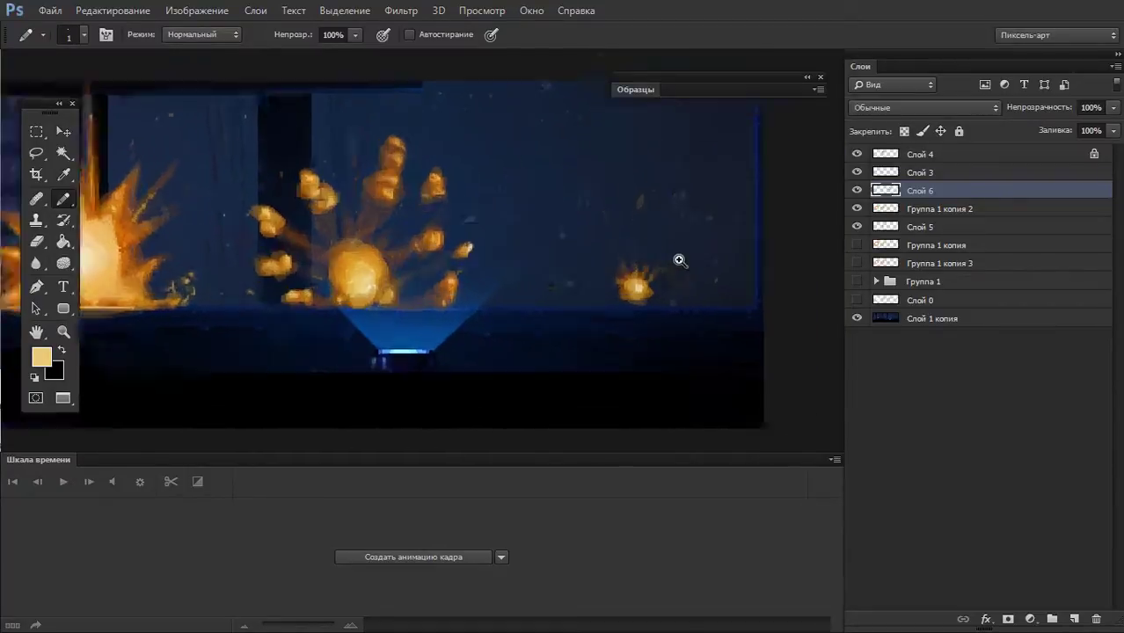
scroll(678, 261, "up", 2)
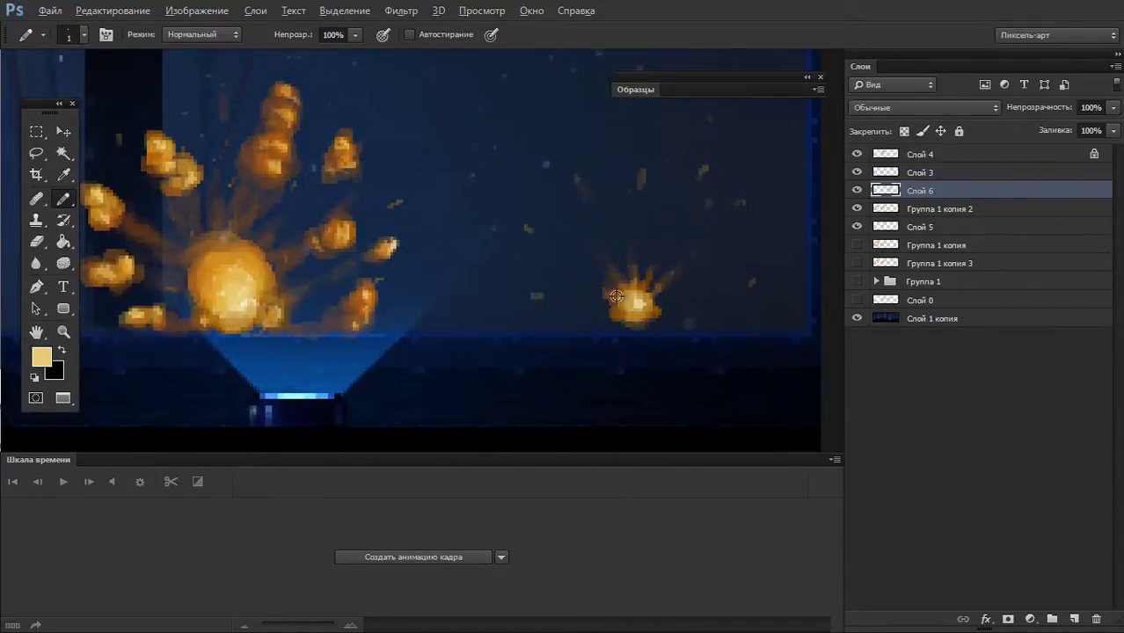
left_click(612, 299, "alt")
- Toggle Слой 6 to compare, then paint a small orange speck beside the smallest explosion
left_click(857, 190)
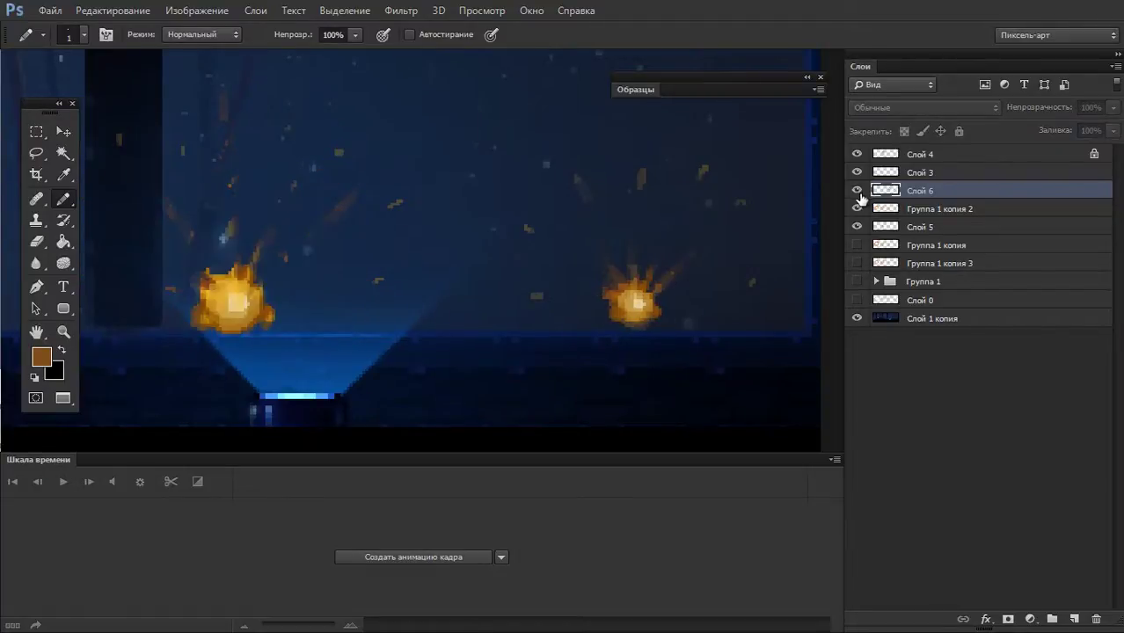
key("bracketright")
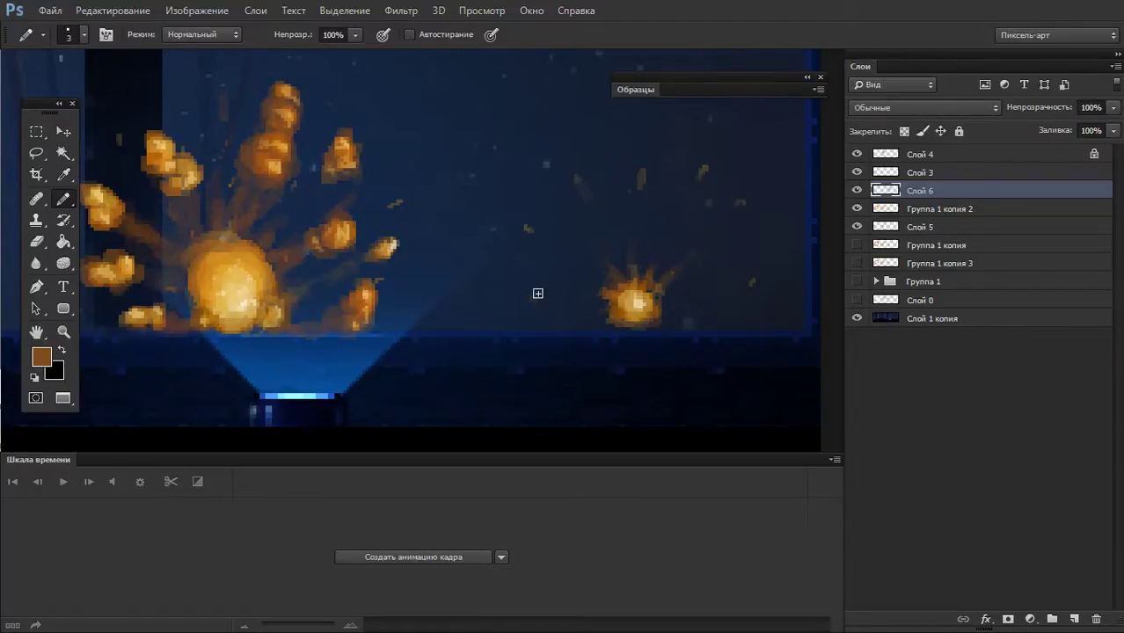
key("bracketleft")
key("bracketleft")
left_click_drag(532, 296, 529, 296)
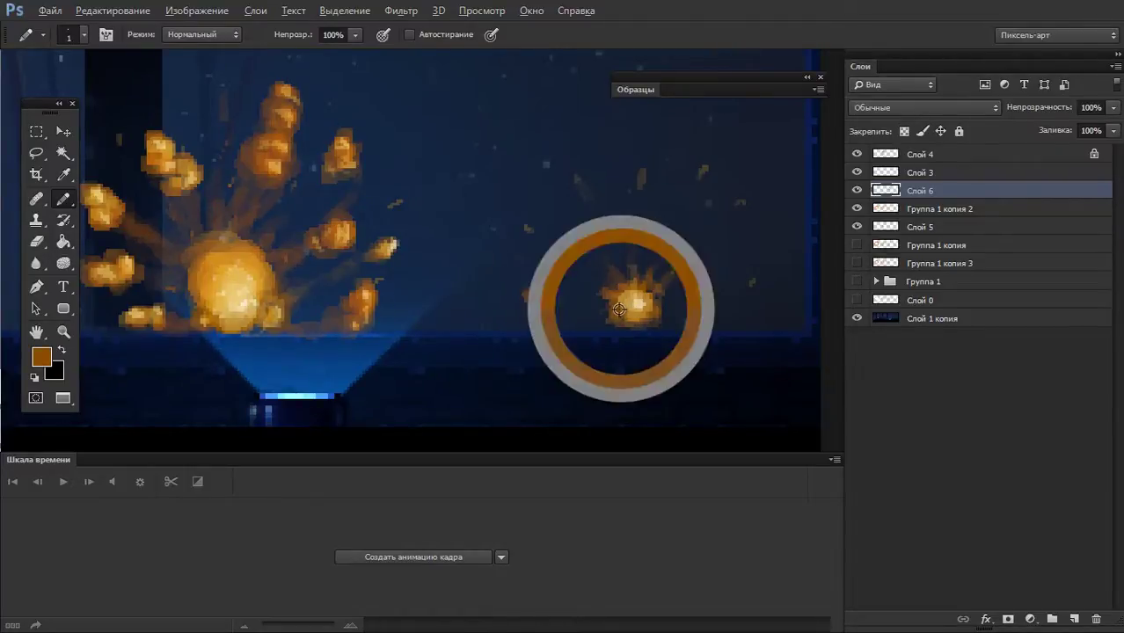
key("bracketright")
left_click_drag(532, 302, 519, 296)
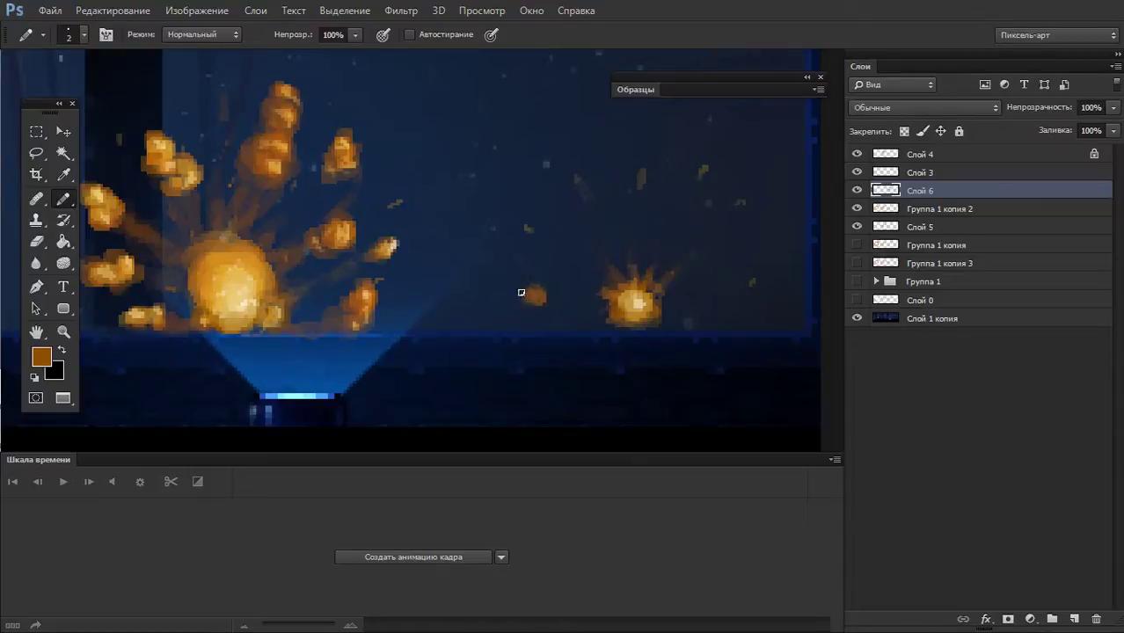
- Add a spark blob above the explosion and diagonal orange streaks toward the upper right
left_click_drag(525, 224, 521, 220)
left_click_drag(577, 179, 567, 168)
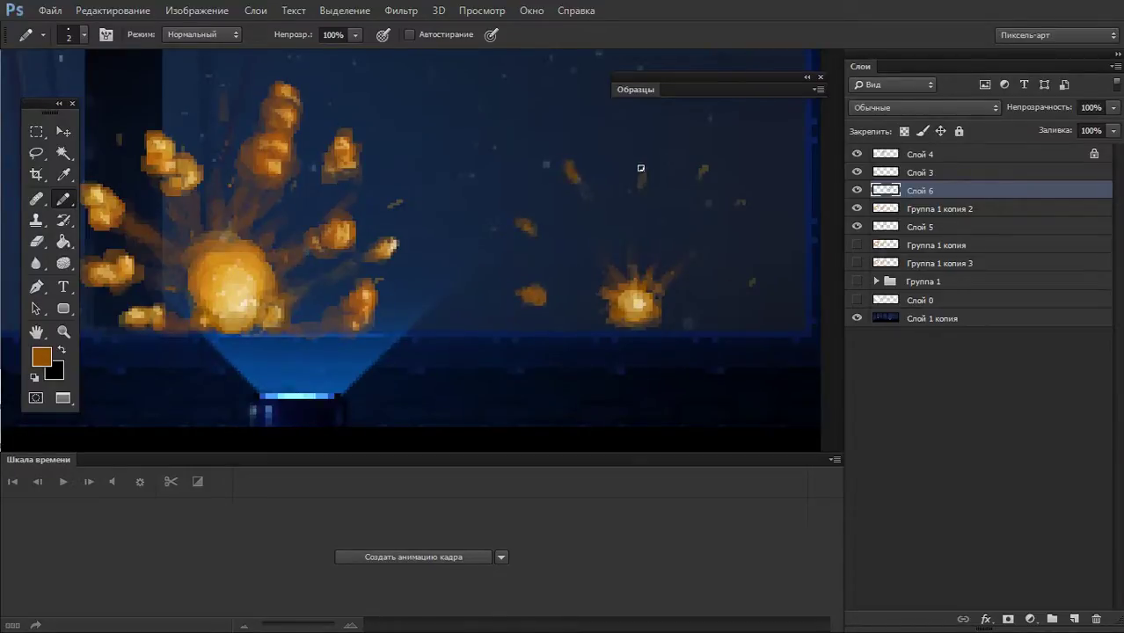
left_click_drag(644, 180, 636, 163)
left_click_drag(528, 225, 539, 240)
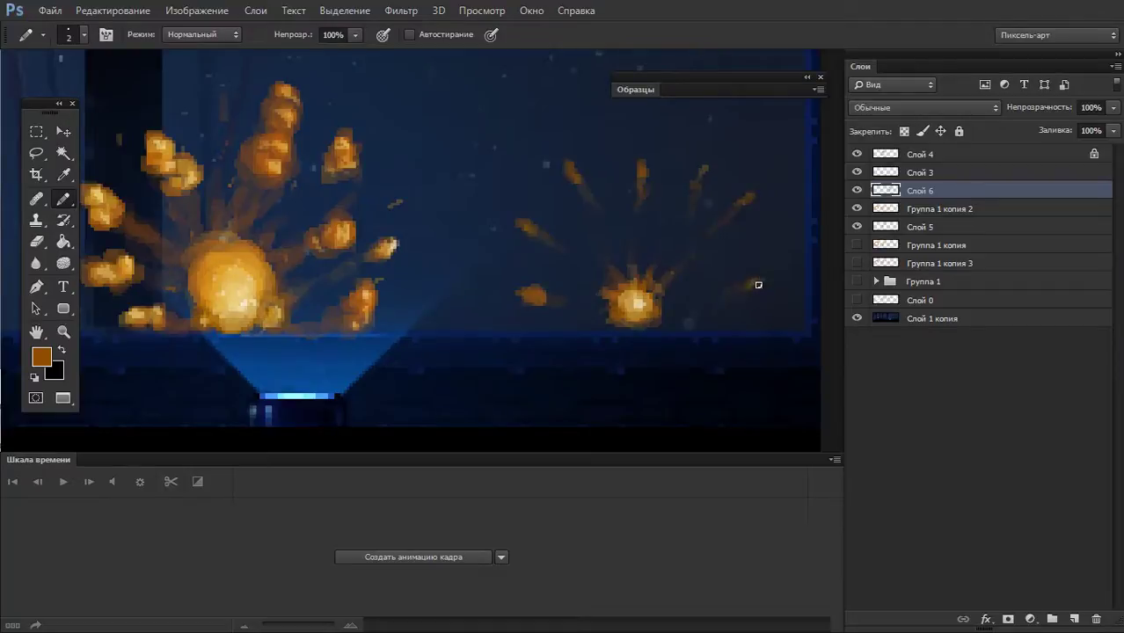
- Sample a light yellow and tip the spark blob and right streak with 1-pixel highlights
key("e")
key("b")
key("x")
left_click(234, 276, "alt")
key("bracketleft")
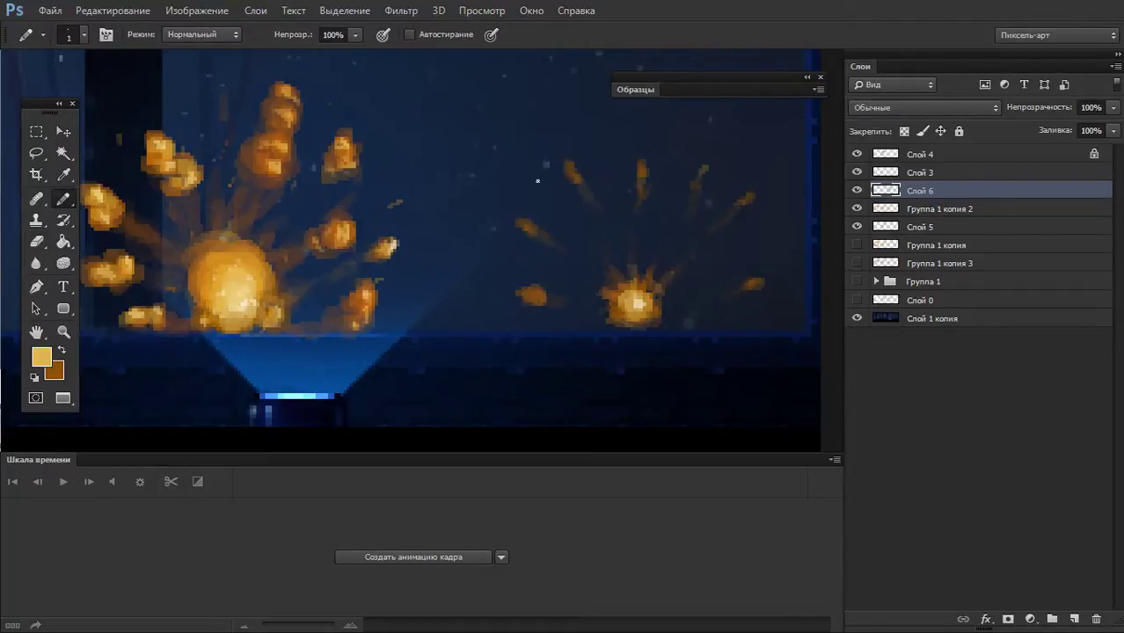
left_click_drag(526, 221, 535, 232)
left_click_drag(701, 182, 700, 178)
key("alt")
key("alt")
- Zoom out to the full strip, select Слой 4, and create the empty Слой 7 above it
scroll(640, 284, "down", 1)
scroll(640, 284, "down", 1)
scroll(636, 296, "down", 1)
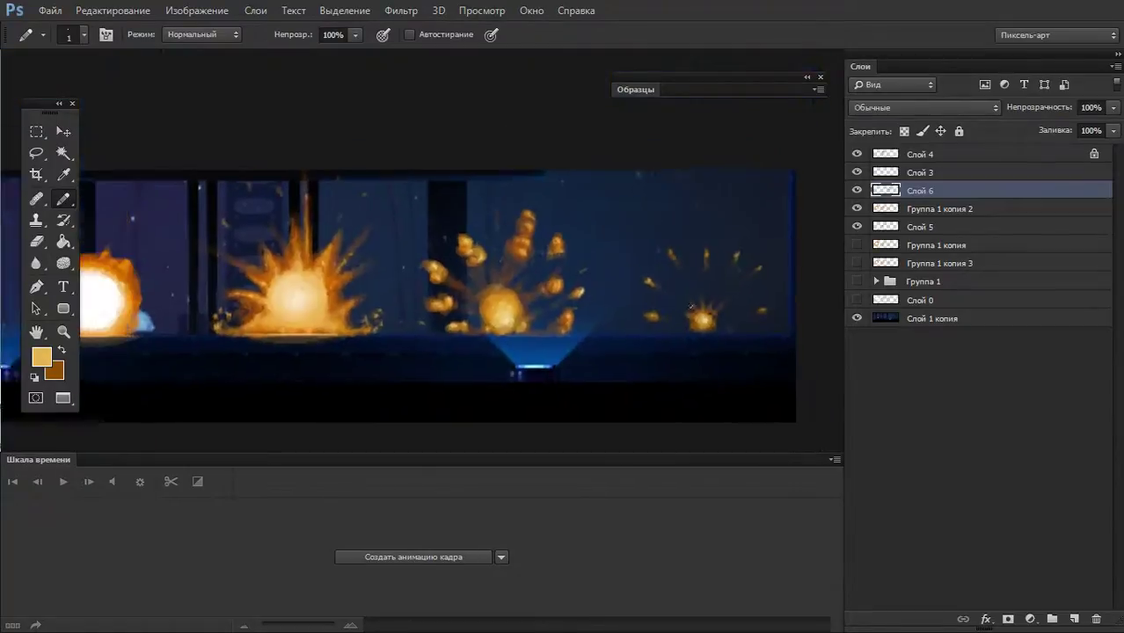
scroll(636, 296, "down", 1)
scroll(636, 296, "up", 3)
scroll(662, 301, "down", 2)
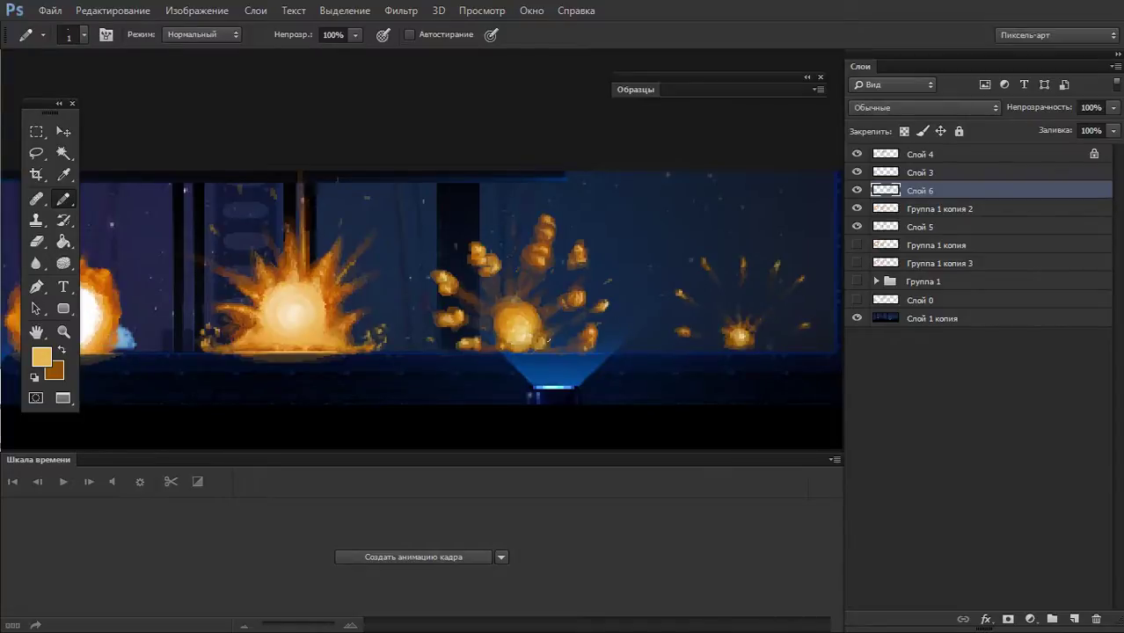
left_click(888, 157)
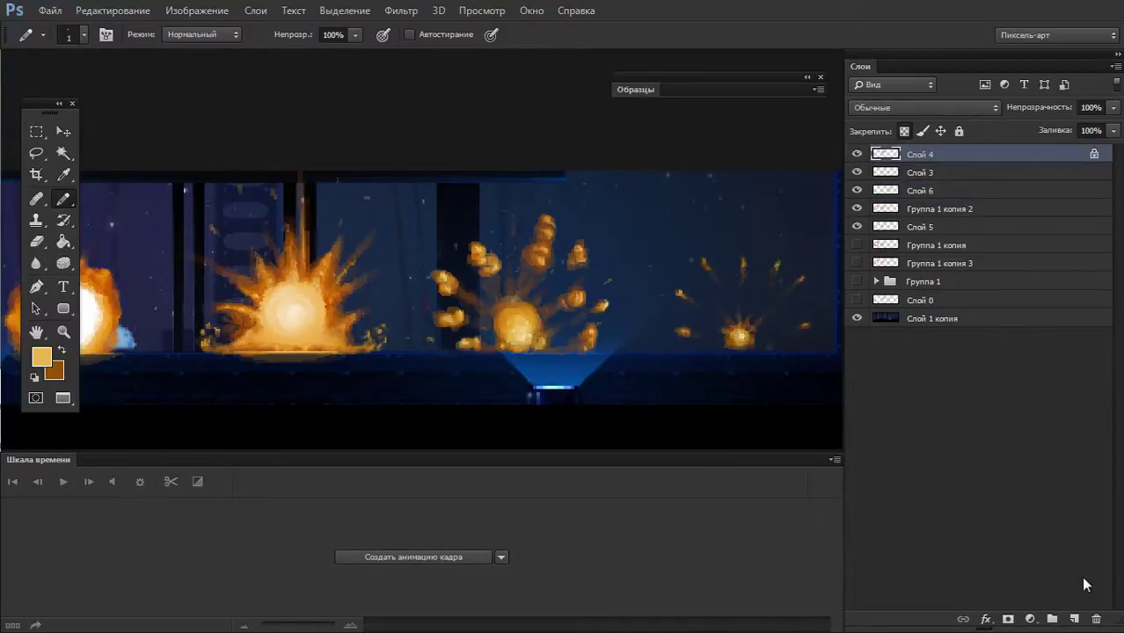
left_click(1075, 619)
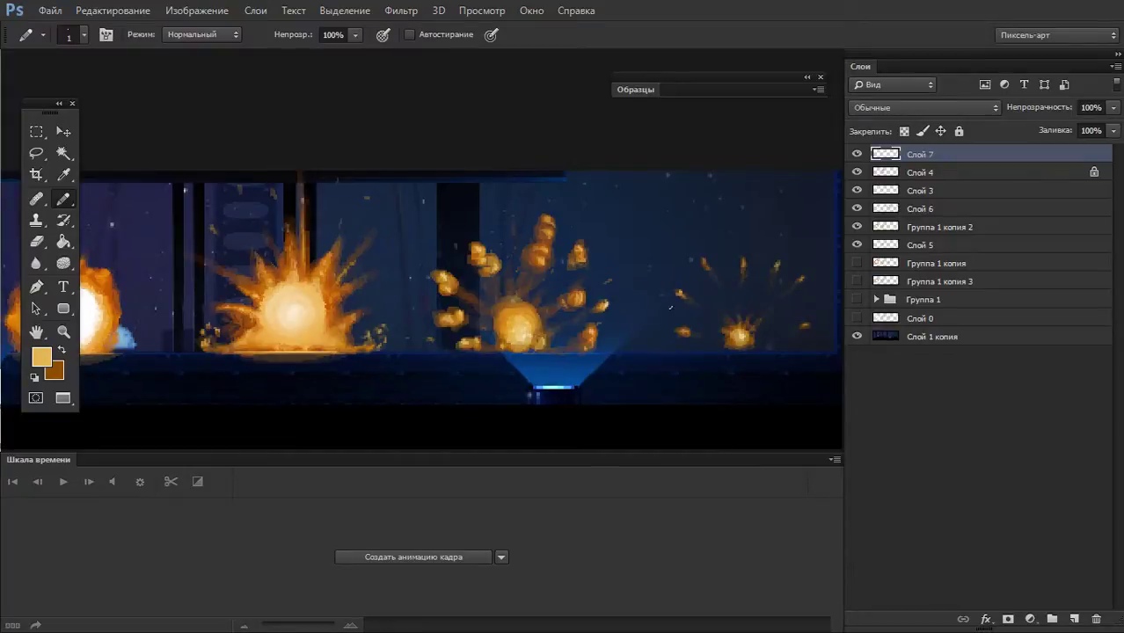
- Paint a pale glow line along the platform top with a 4- then 3-pixel pencil, redoing one stroke
scroll(540, 337, "up", 2)
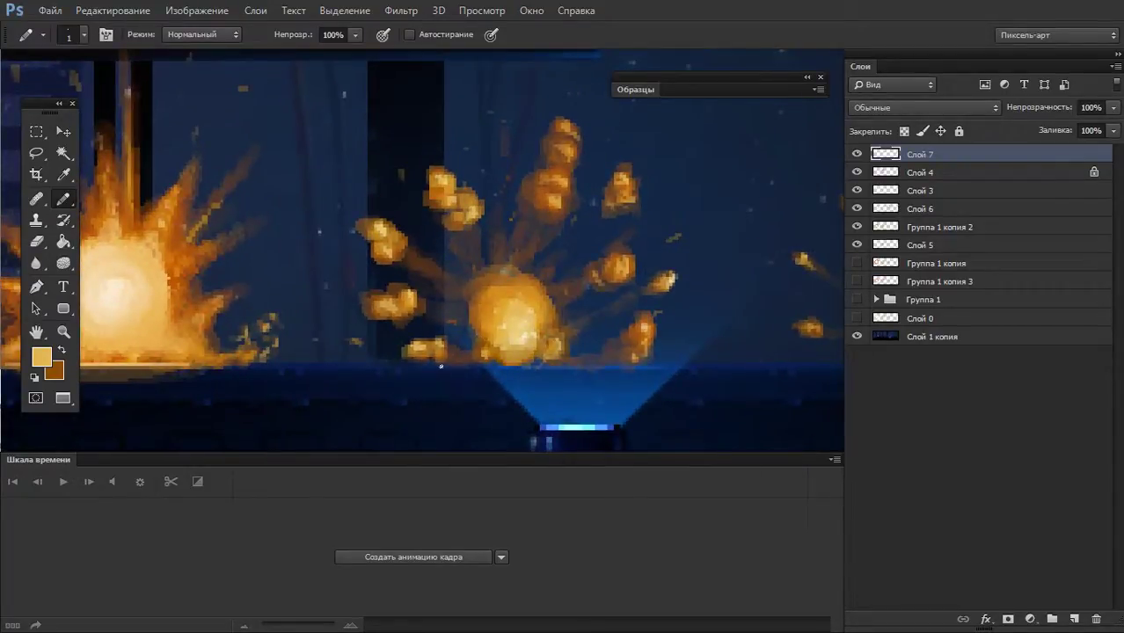
key("bracketright")
key("bracketright")
key("bracketright")
mouse_move(421, 364)
left_mouse_down()
mouse_move(531, 371)
mouse_move(506, 381)
mouse_move(535, 369)
mouse_move(458, 383)
mouse_move(531, 371)
mouse_move(507, 366)
mouse_move(555, 373)
mouse_move(510, 379)
left_mouse_up()
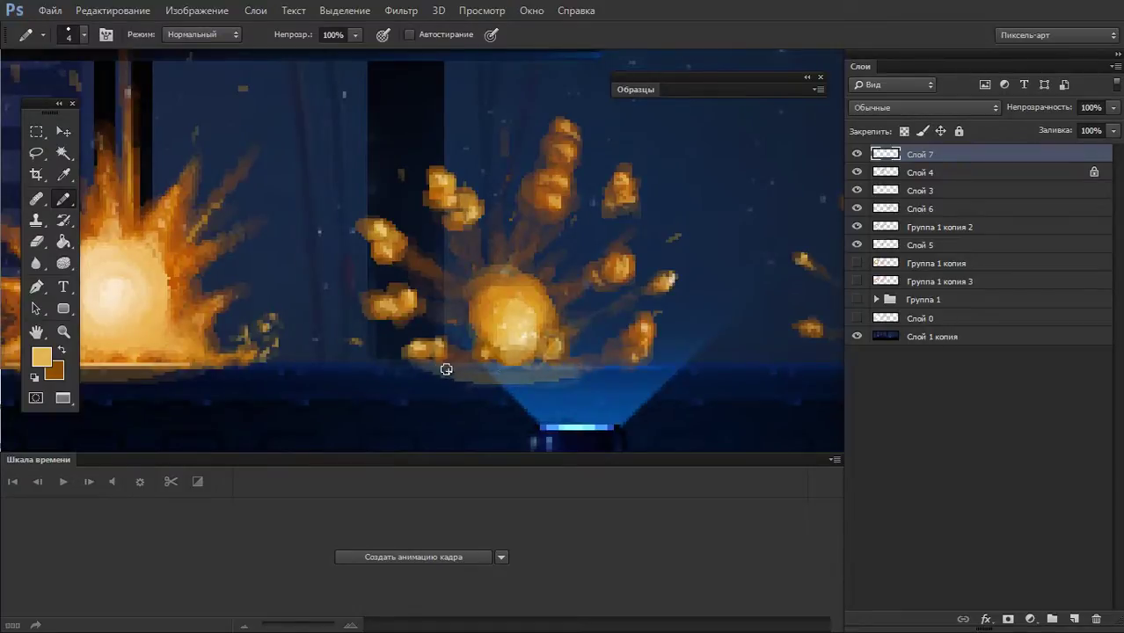
key("bracketleft")
key("bracketleft")
mouse_move(431, 370)
left_mouse_down()
mouse_move(610, 367)
mouse_move(426, 363)
mouse_move(553, 372)
mouse_move(439, 372)
mouse_move(501, 378)
left_mouse_up()
key("ctrl+z")
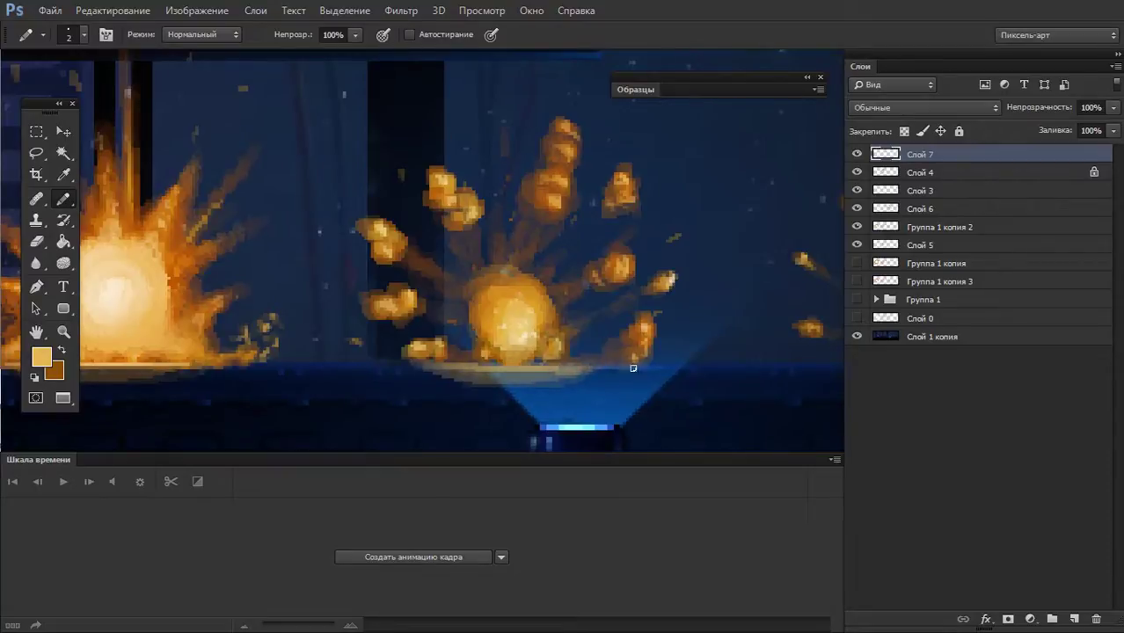
mouse_move(442, 358)
left_mouse_down()
mouse_move(480, 354)
mouse_move(493, 365)
left_mouse_up()
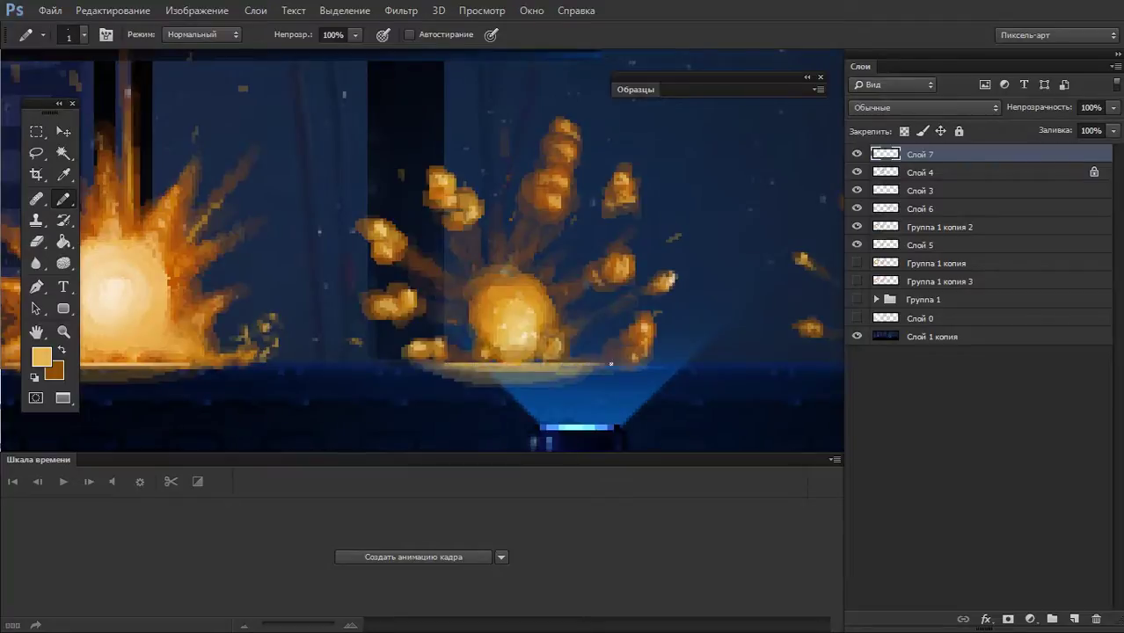
- Erase stray pixels just under the platform edge and pan left across the strip
scroll(602, 356, "down", 3)
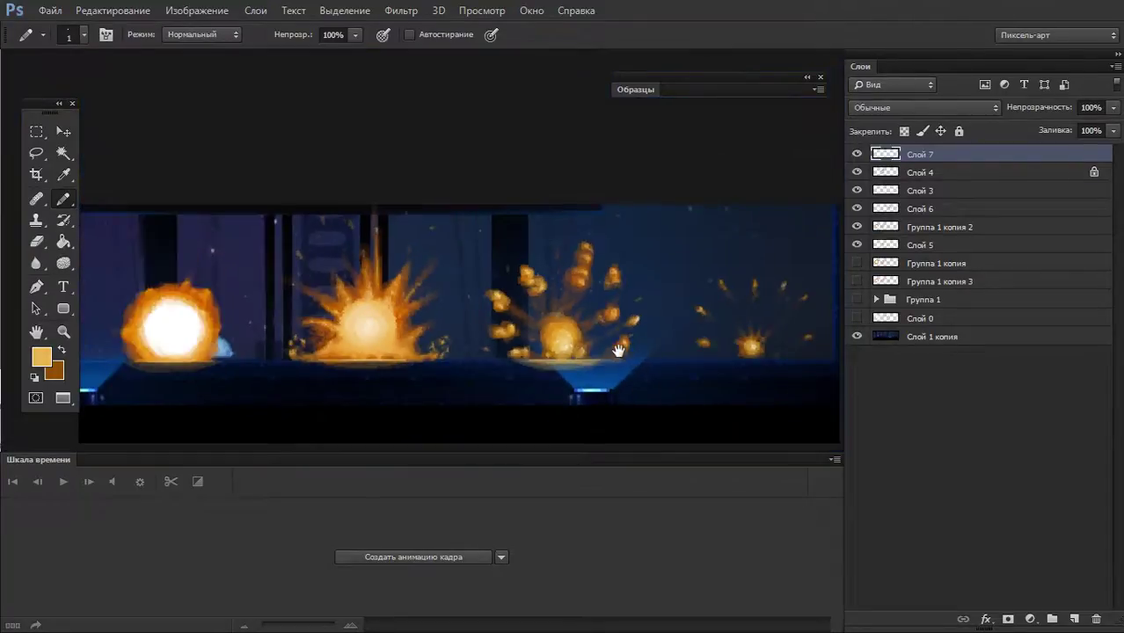
scroll(618, 351, "up", 3)
key("e")
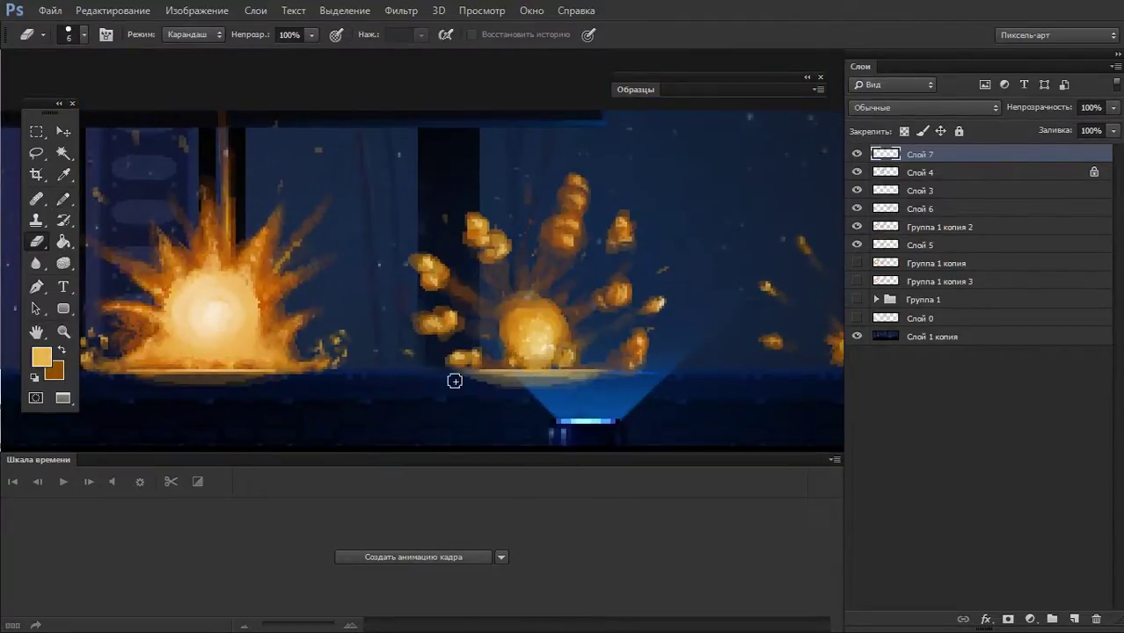
left_click_drag(469, 385, 499, 388)
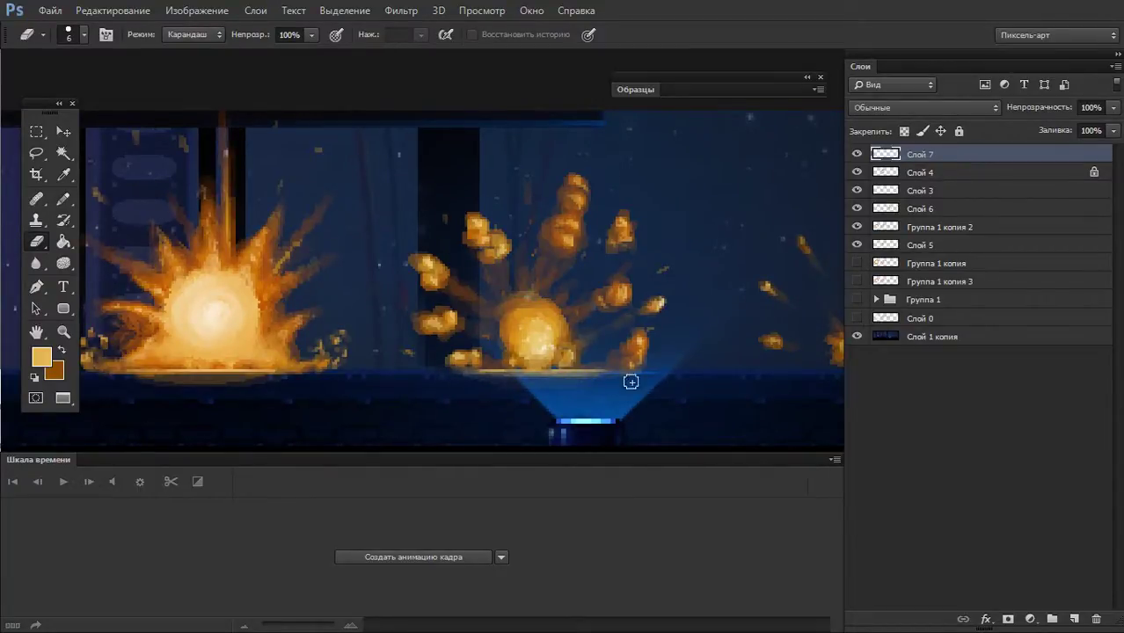
left_click_drag(625, 378, 361, 329)
key("b")
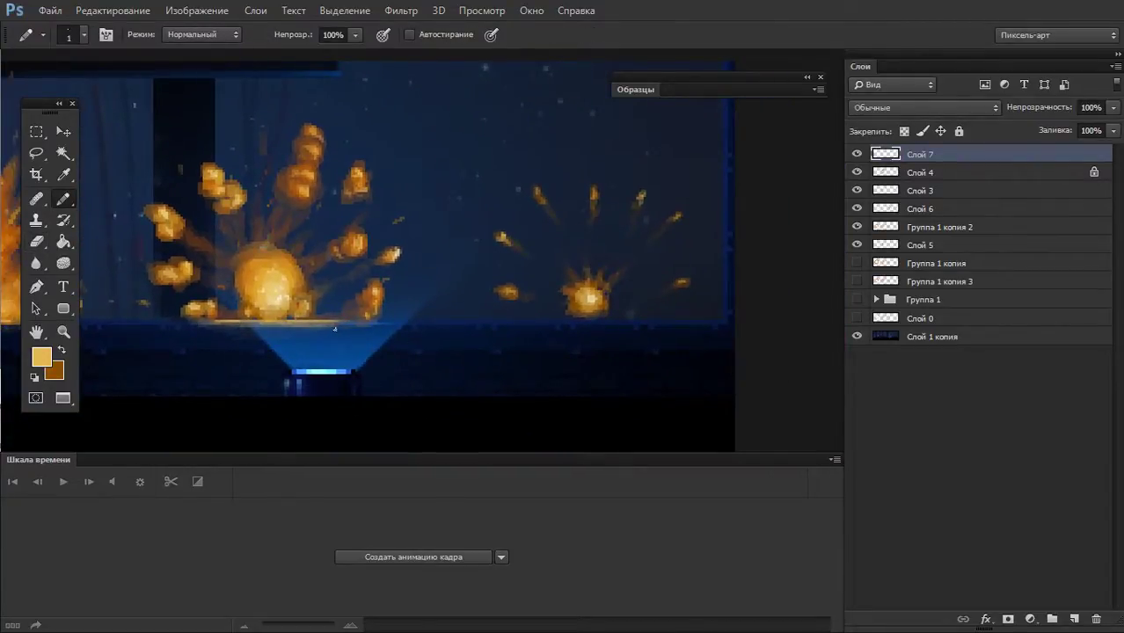
- Zoom in on the two right-hand explosions and choose the 1-pixel hard brush
left_click_drag(557, 347, 509, 367)
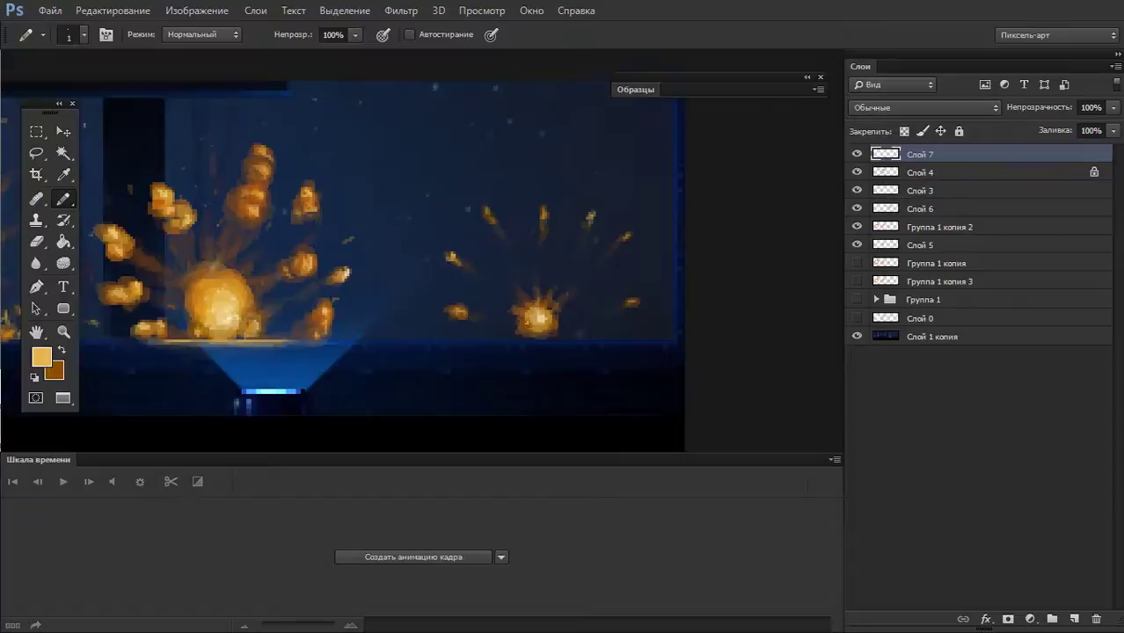
left_click(575, 290)
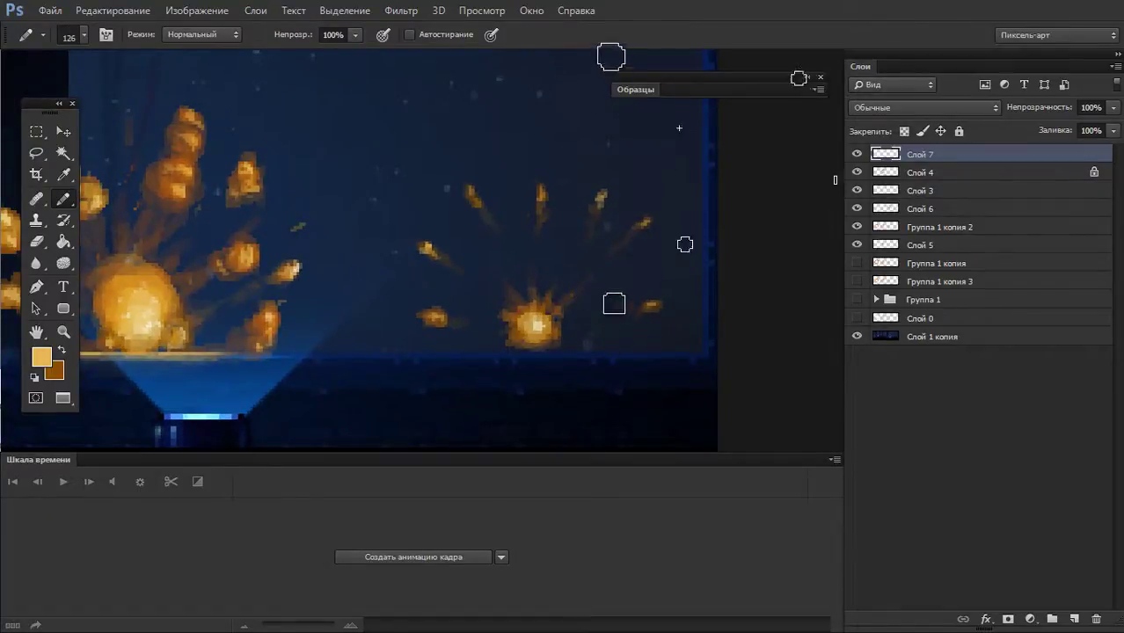
key("m")
key("b")
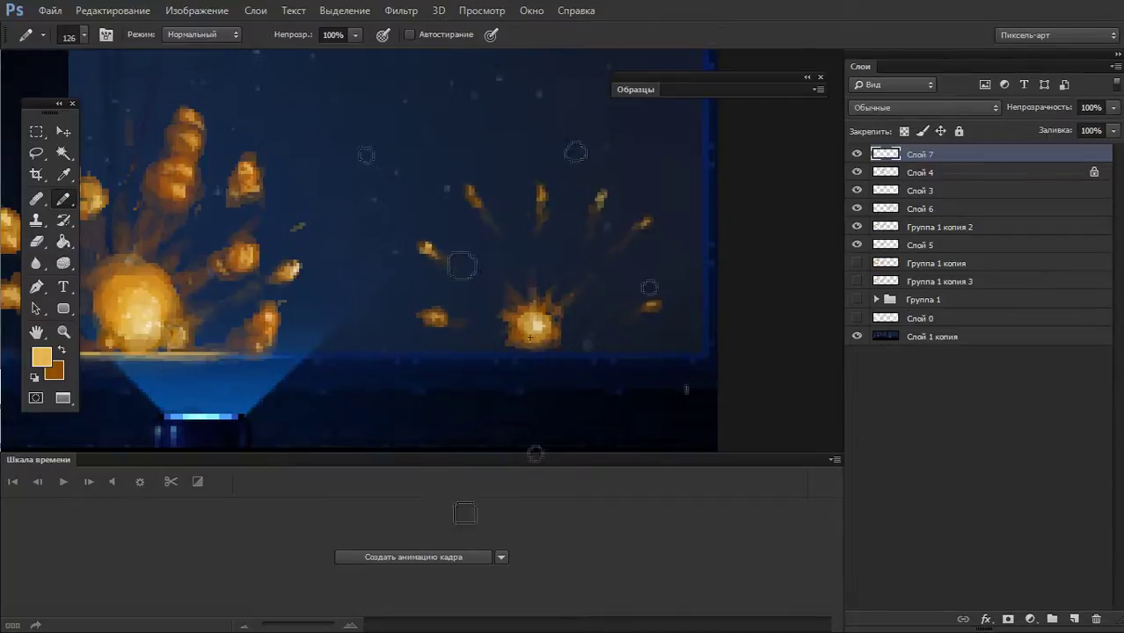
right_click(501, 321)
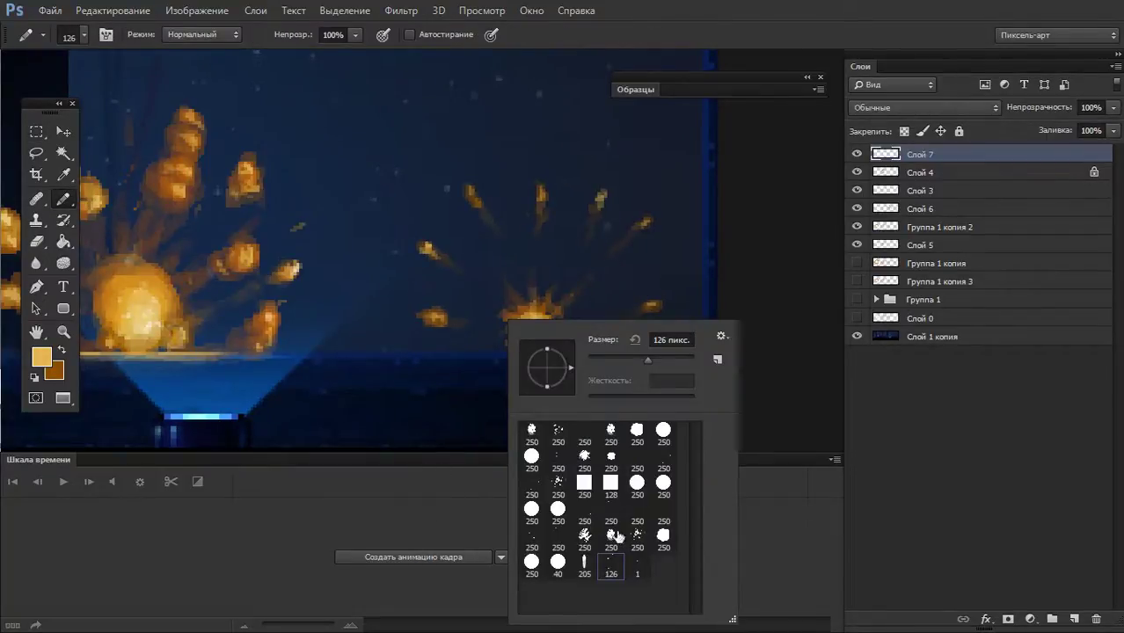
left_click(638, 568)
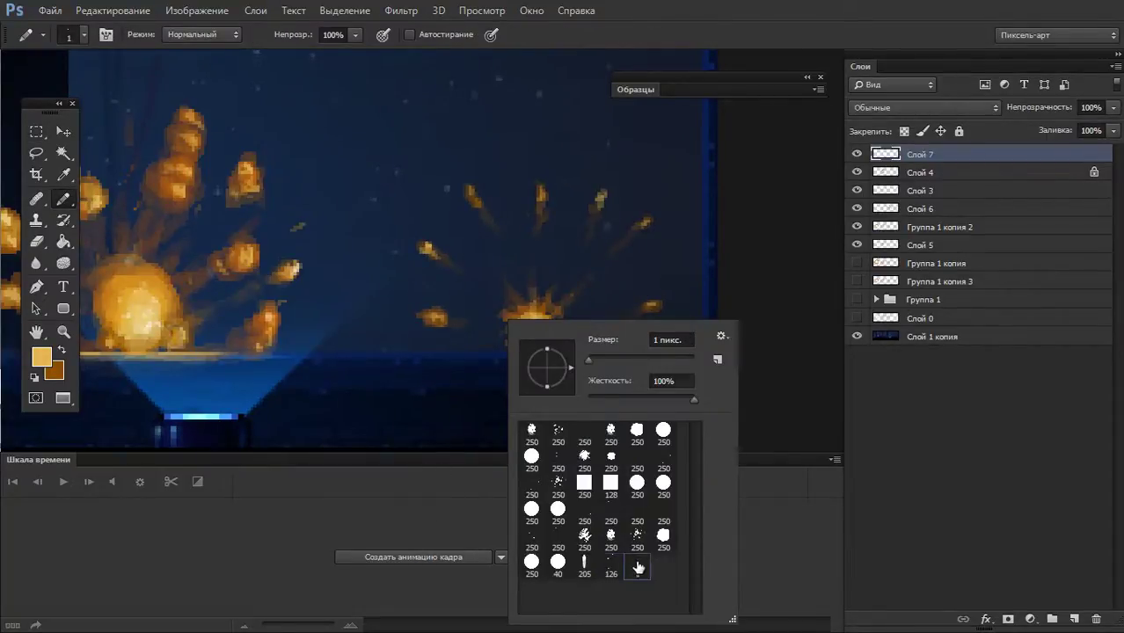
left_click(507, 357)
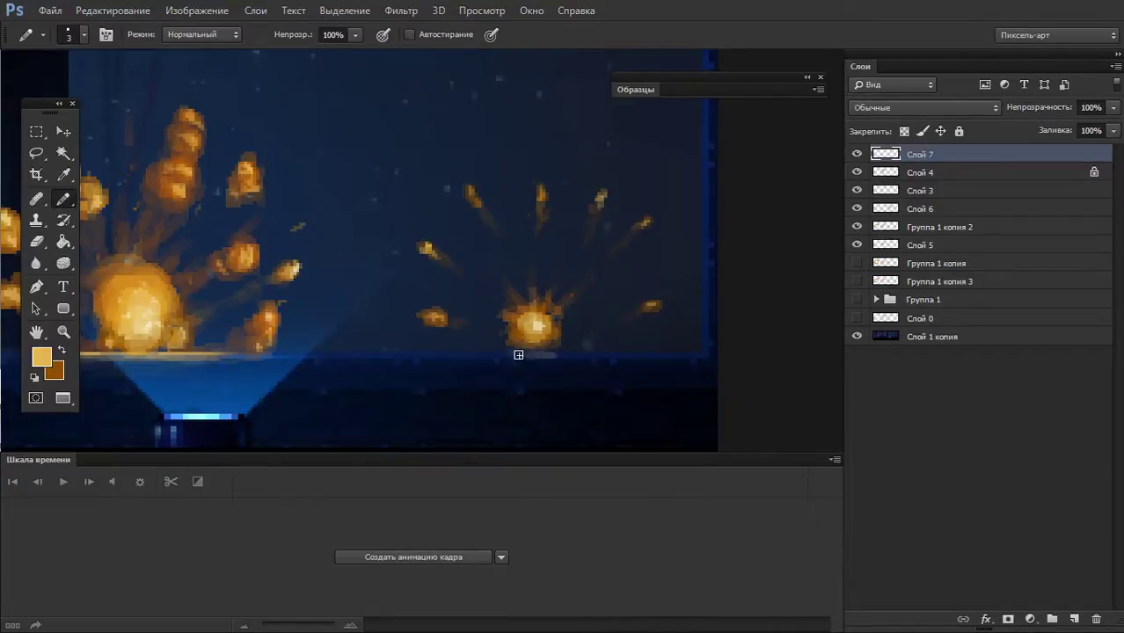
- Swap the foreground and background colours and zoom out to the whole explosion strip
key("x")
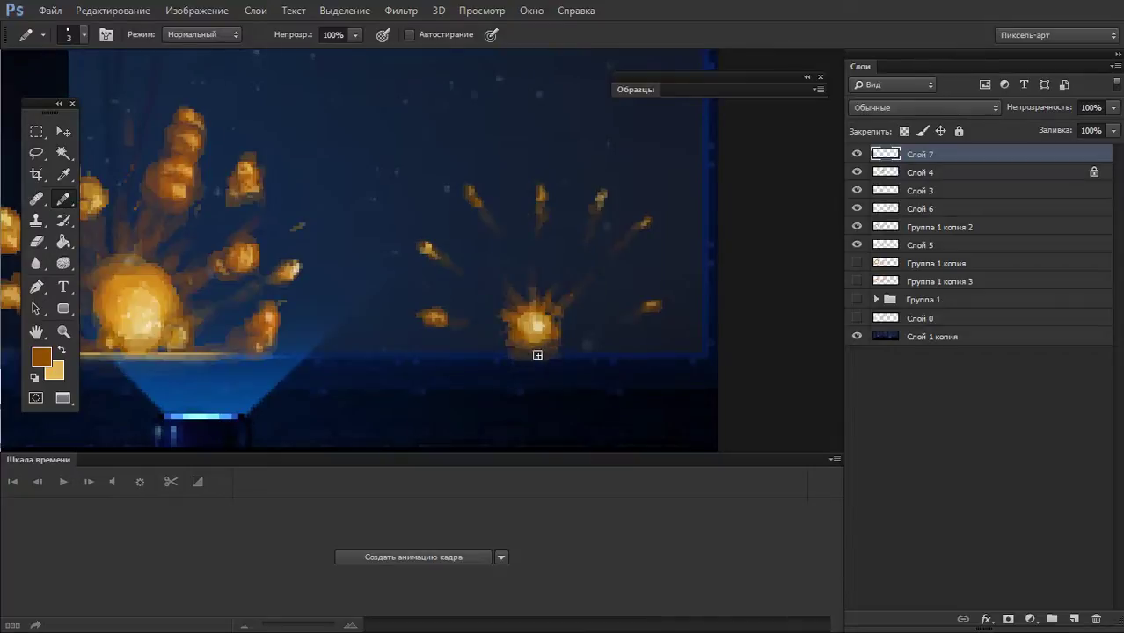
key("x")
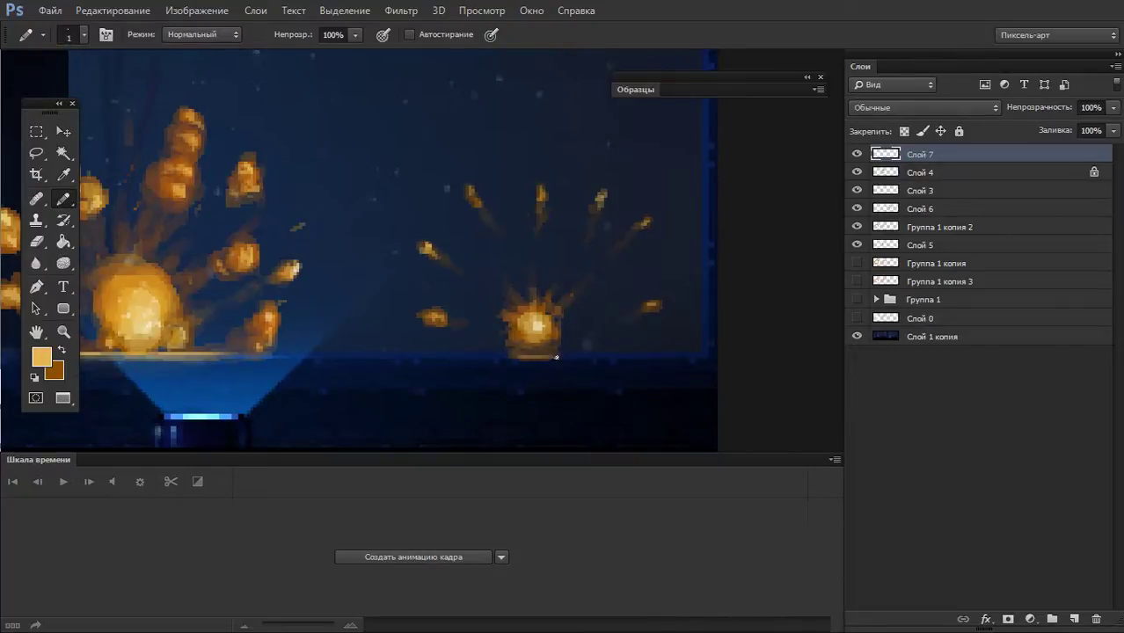
left_click(475, 352, "ctrl+alt")
left_click(518, 346, "ctrl+alt")
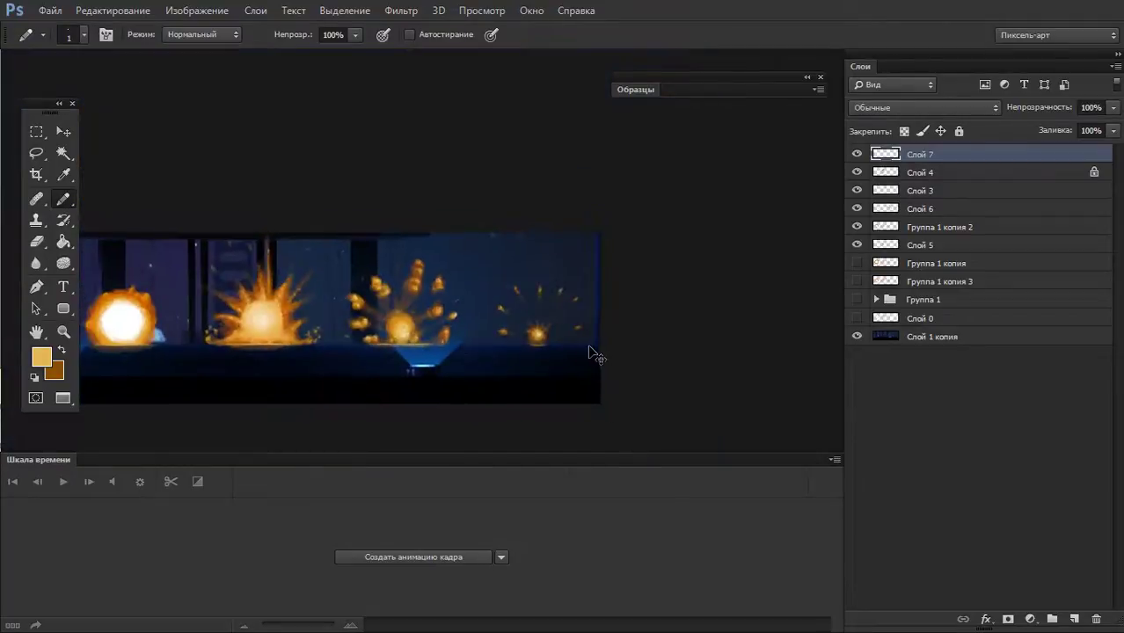
- Undo the stray light stroke under the smallest explosion
scroll(568, 350, "up", 1)
scroll(576, 354, "up", 3)
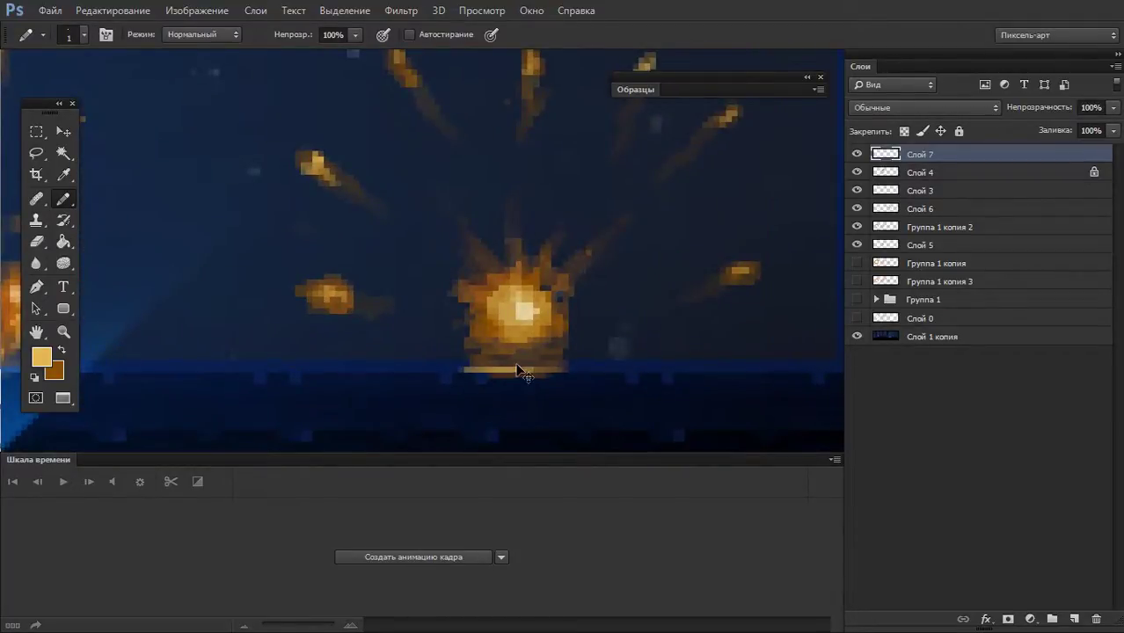
key("ctrl+z")
scroll(521, 334, "down", 3)
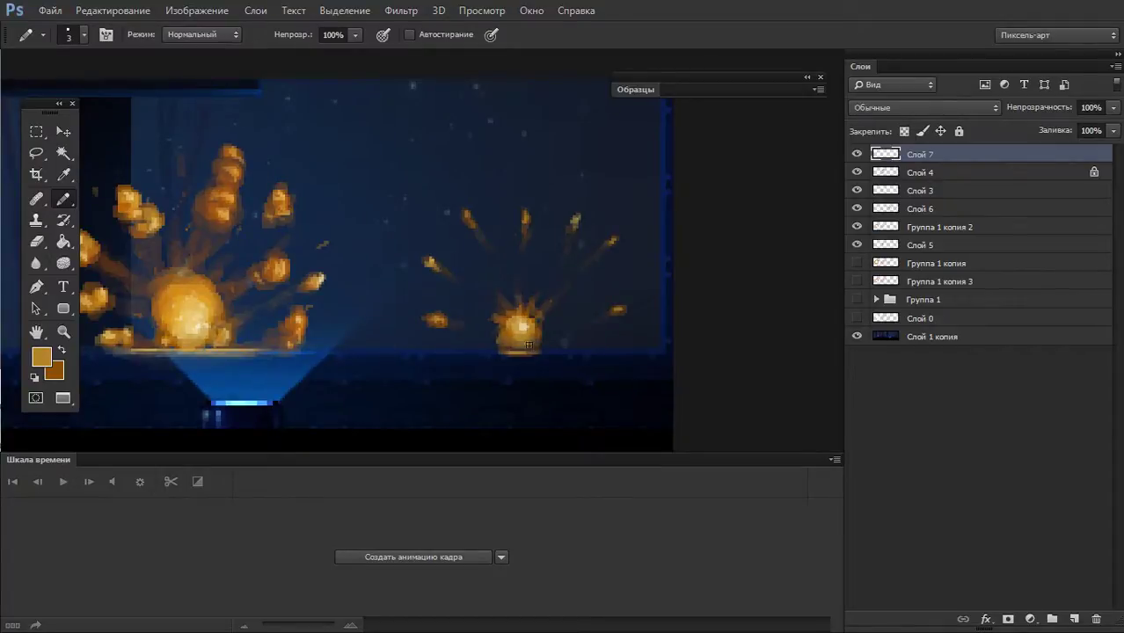
- Sample peach, brown, orange and beige tones from the right and left explosions
left_click(523, 331, "alt")
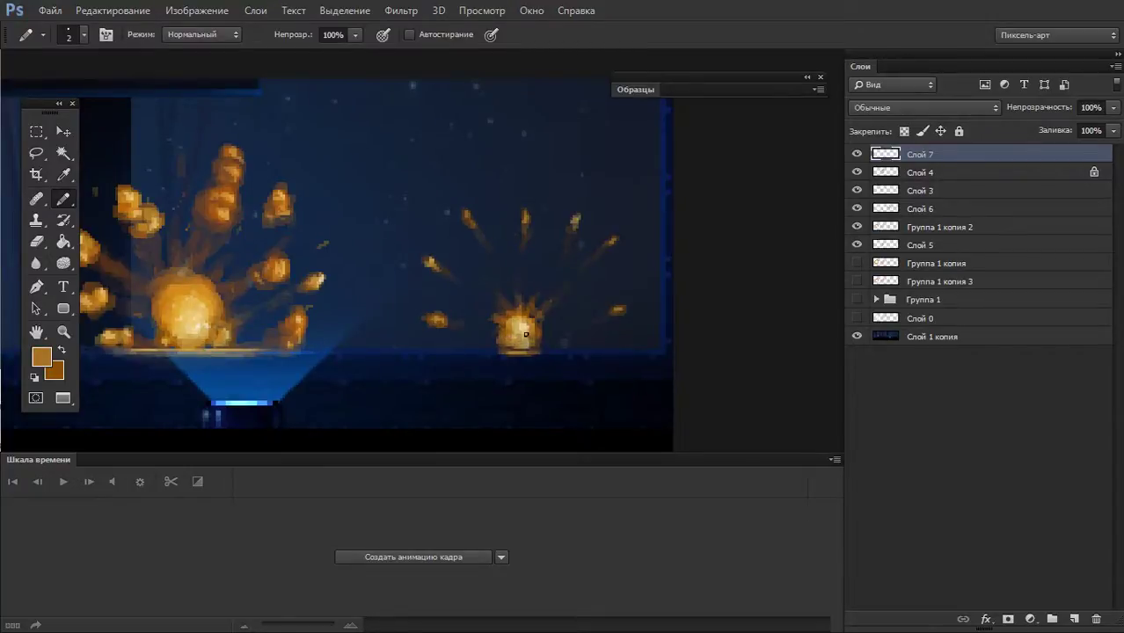
left_click(532, 335, "alt")
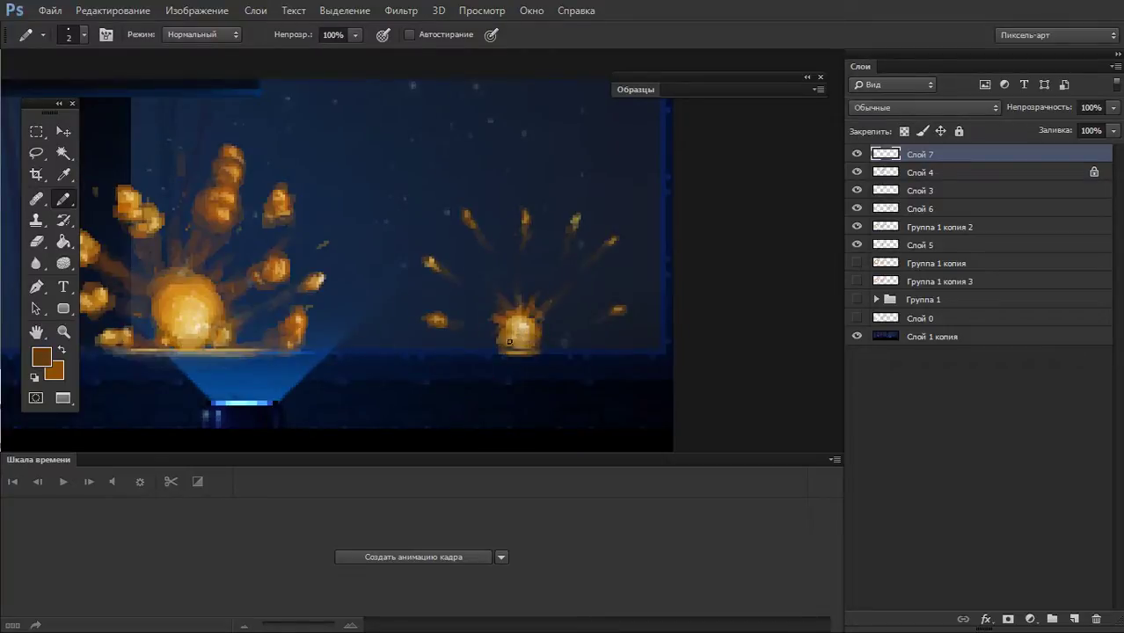
scroll(504, 325, "down", 3)
scroll(519, 329, "up", 4)
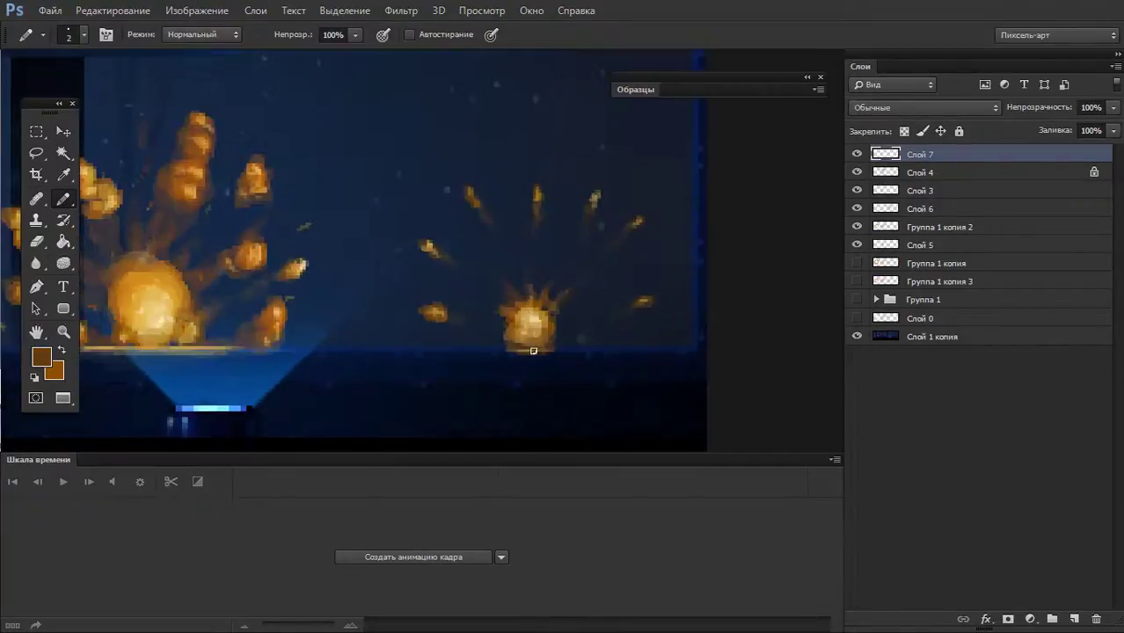
left_click(517, 345, "alt")
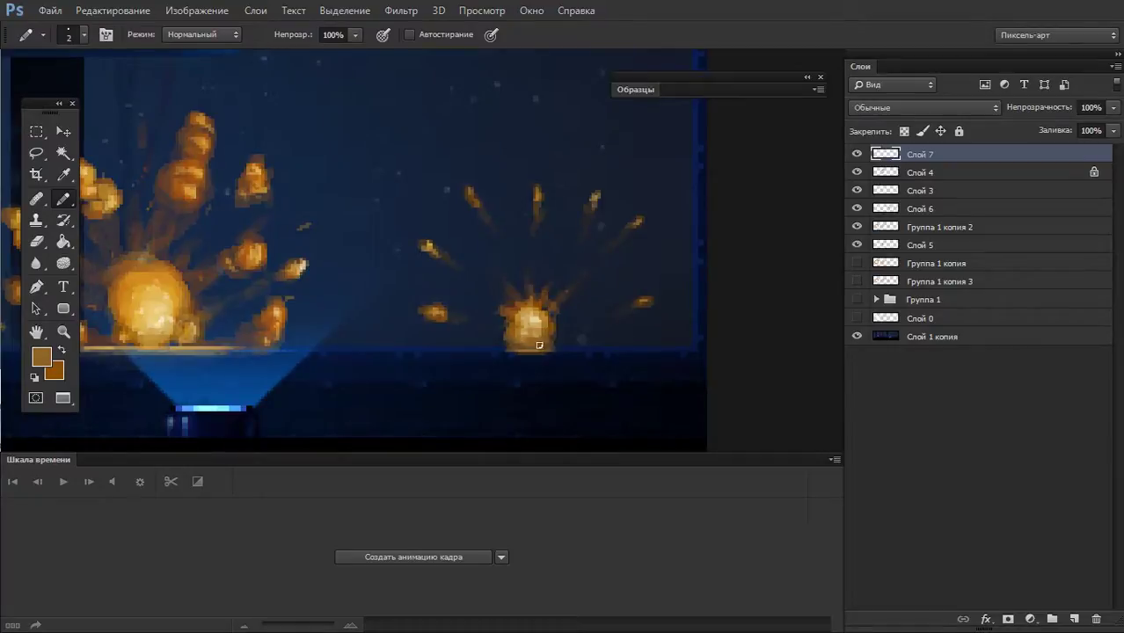
left_click(530, 336, "alt")
left_click(135, 302, "alt")
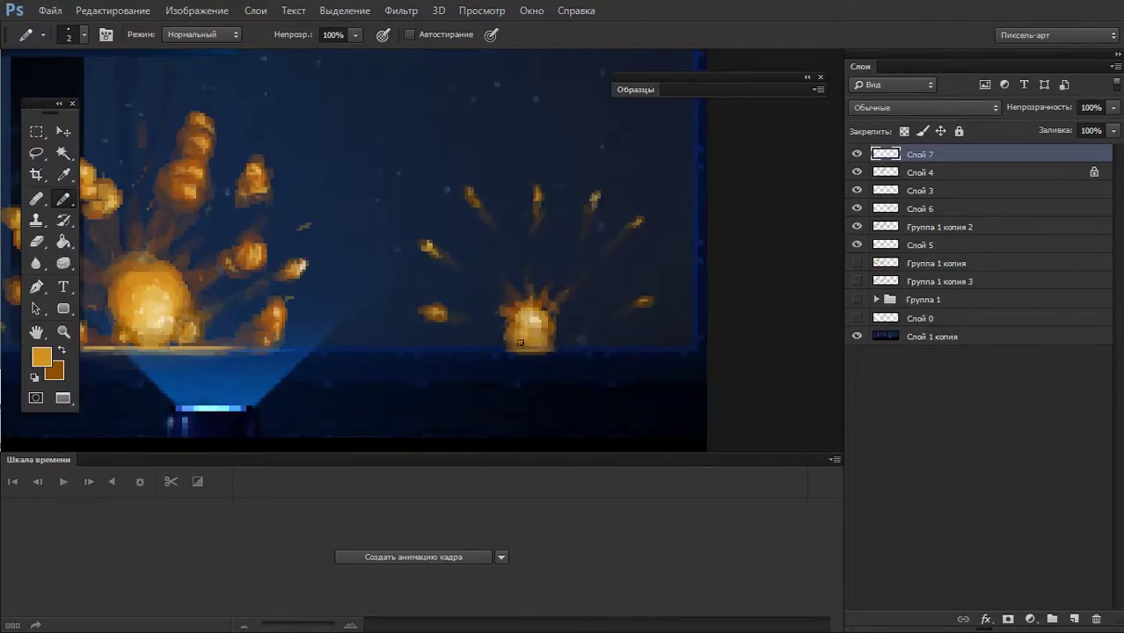
left_click(528, 327, "alt")
left_click(537, 323, "alt")
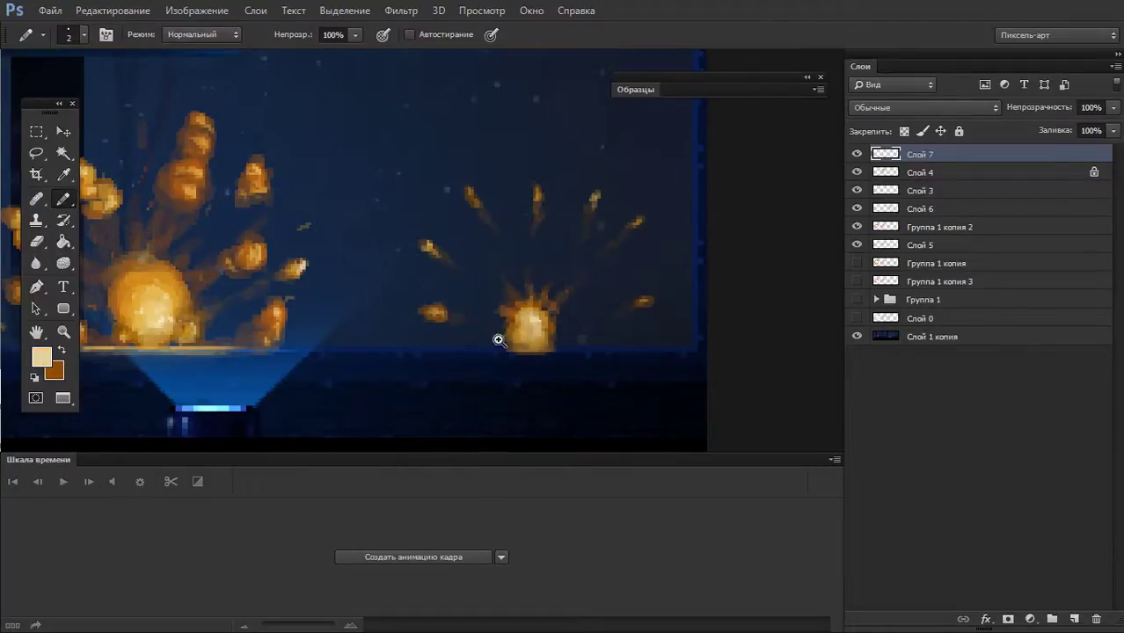
- Zoom out to view all four explosions in the strip
mouse_move(499, 340)
left_mouse_down()
mouse_move(468, 359)
mouse_move(565, 326)
left_mouse_up()
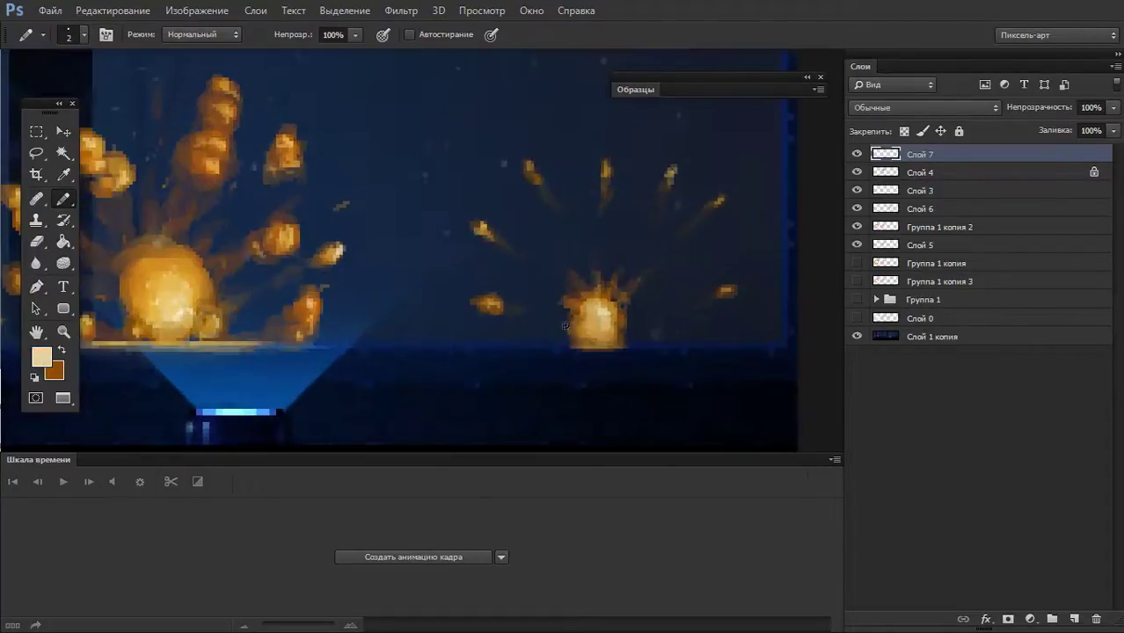
left_click(546, 324, "alt")
left_click(510, 321, "alt")
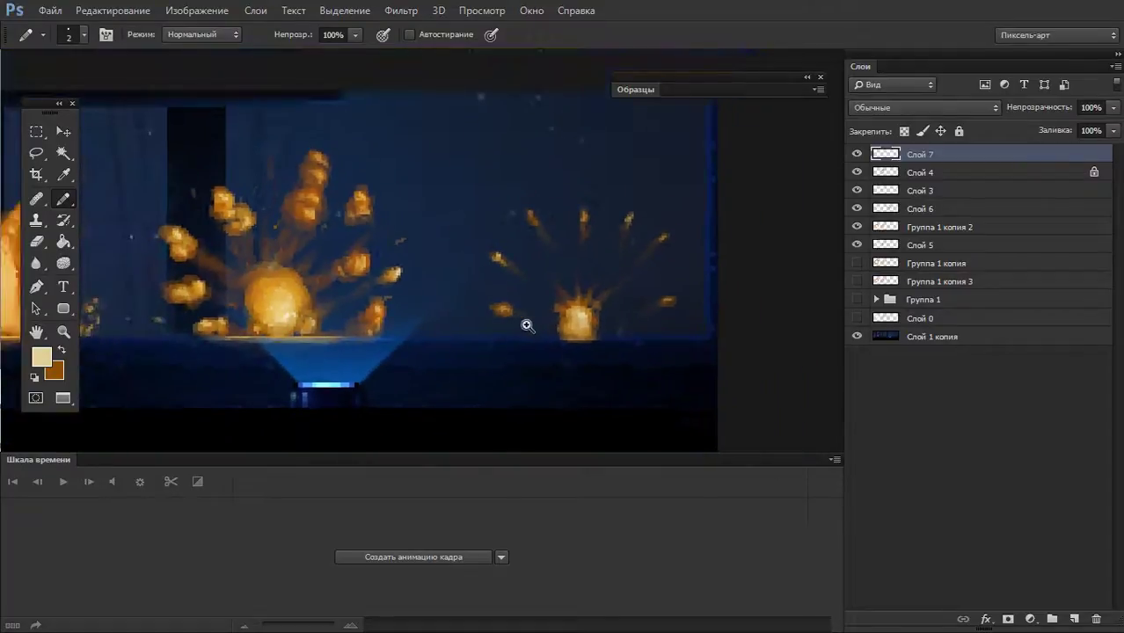
left_click(621, 347, "alt")
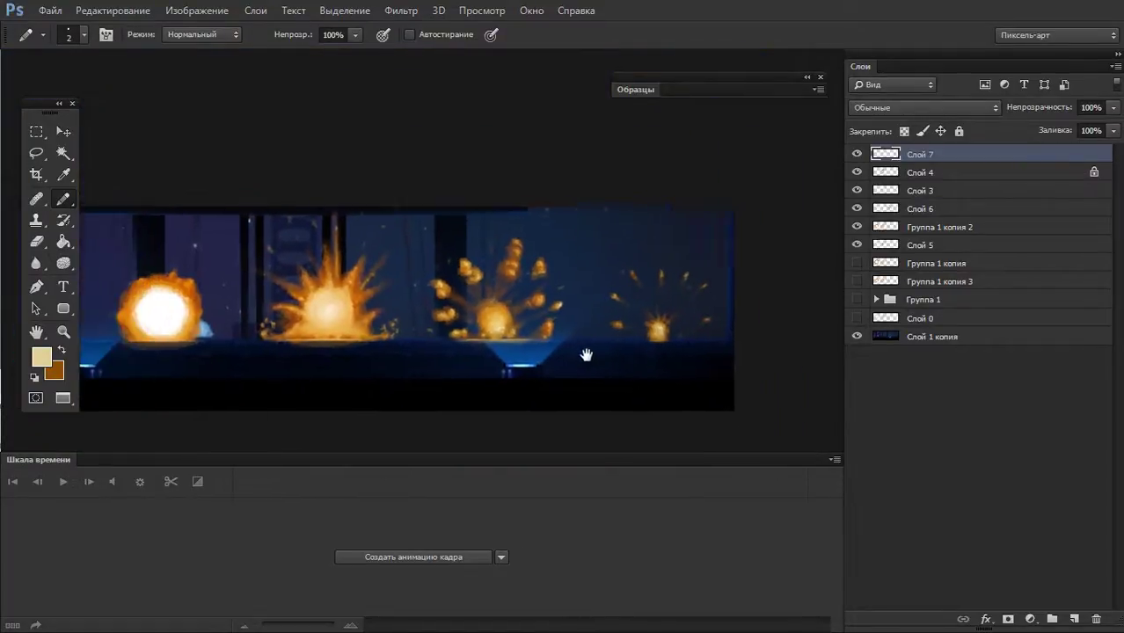
left_click(622, 344)
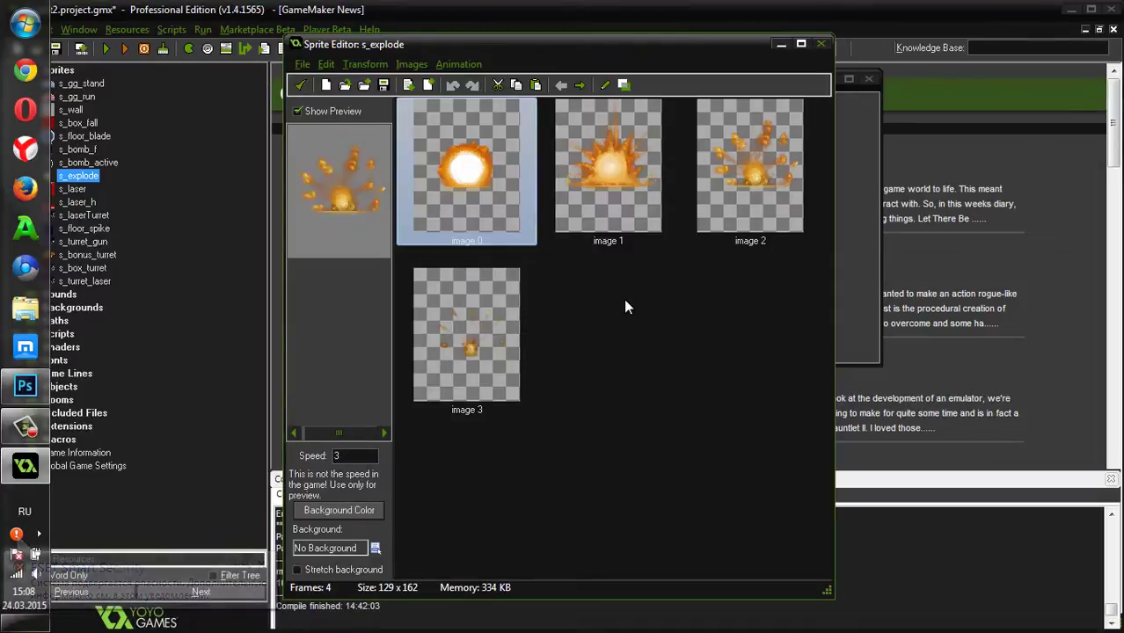
- Set the s_explode preview speed to 15 and select frame image 0
double_click(343, 455)
type("15")
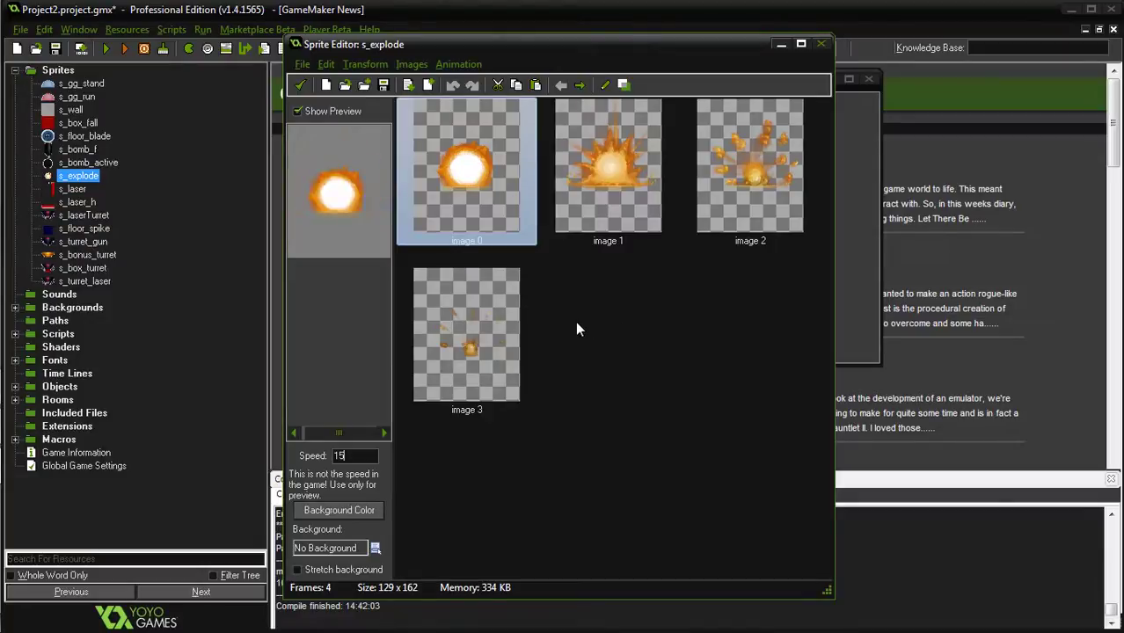
double_click(446, 131)
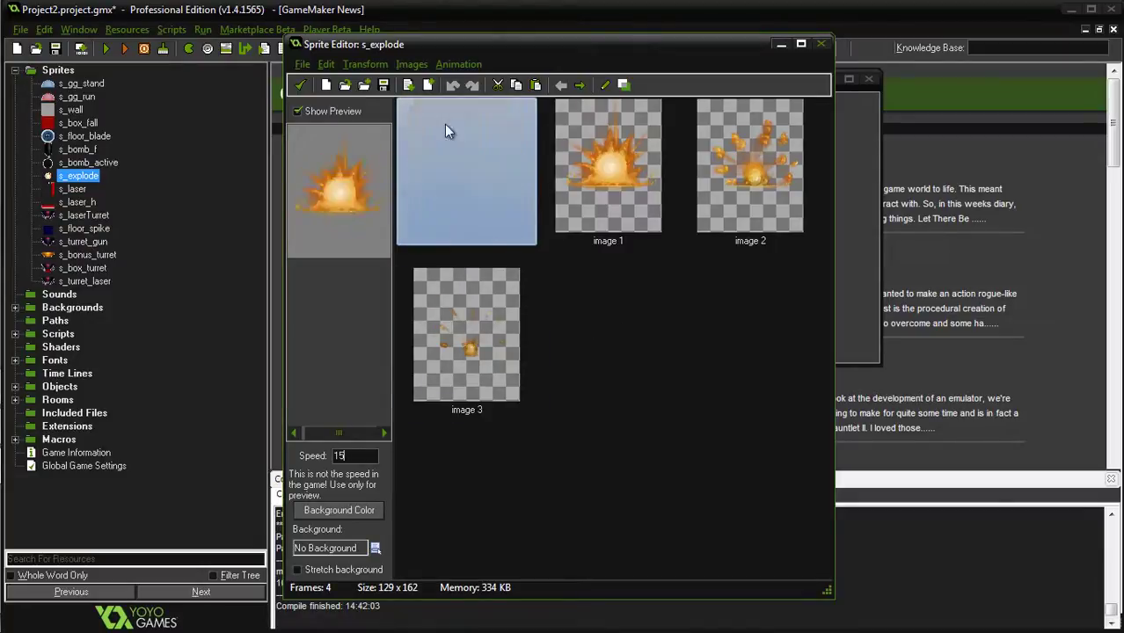
left_click(401, 65)
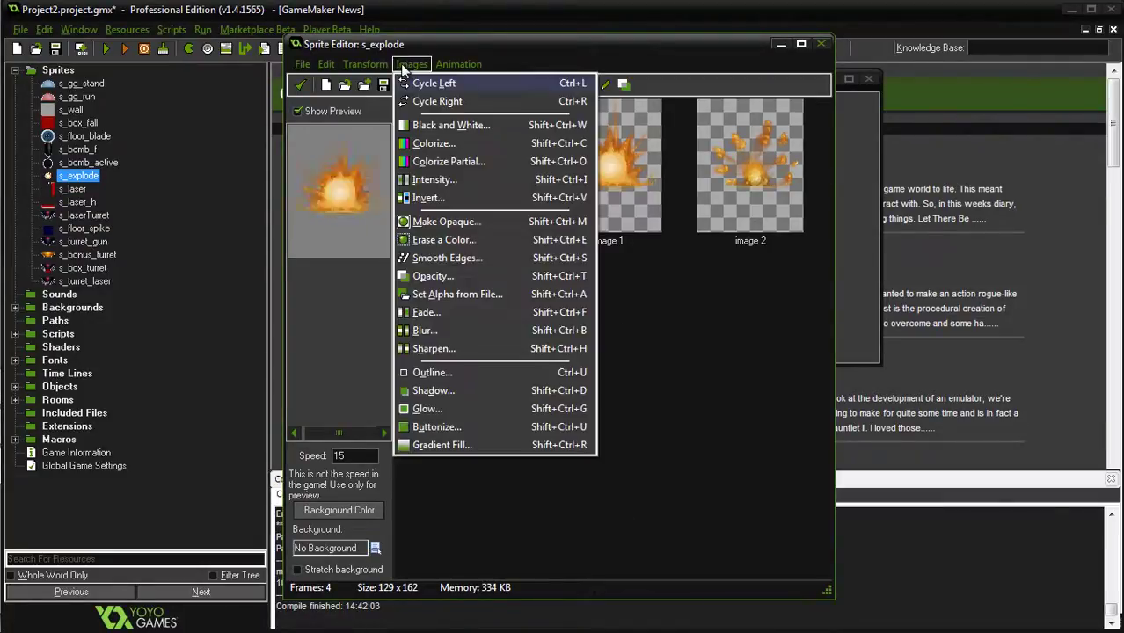
left_click(298, 83)
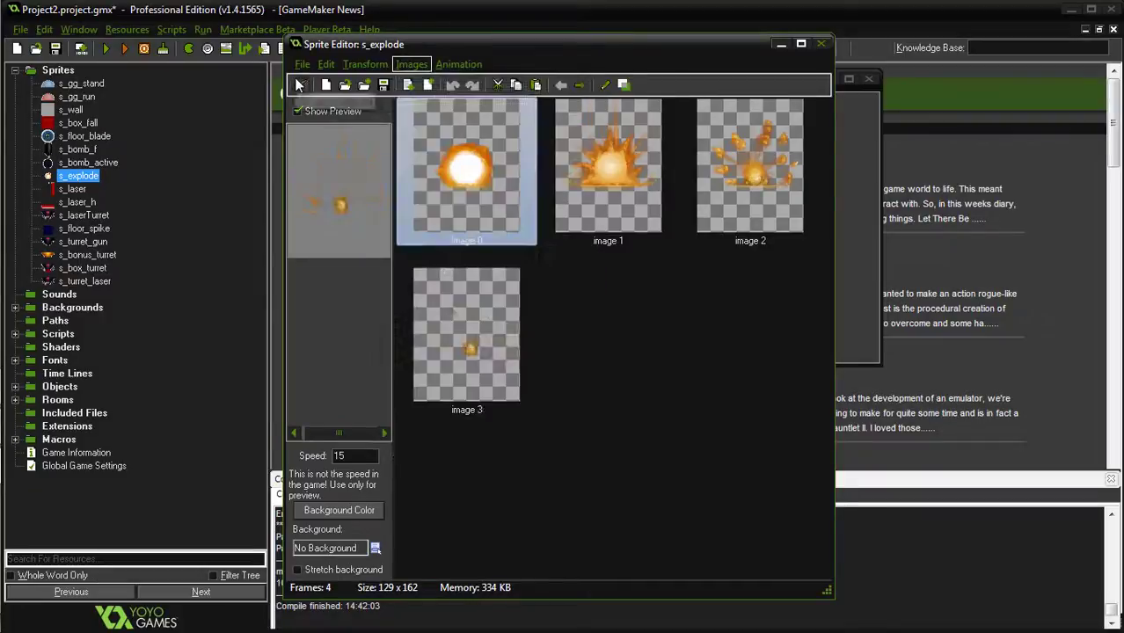
left_click(330, 160)
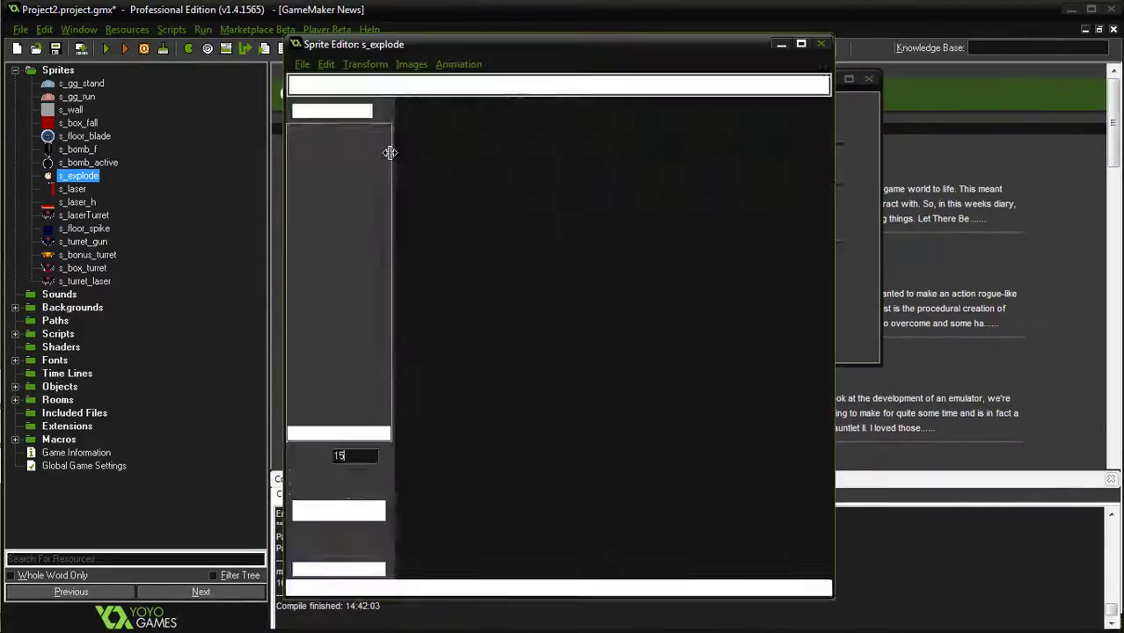
- Crop all four frames to their content with a 0 border, giving 129×114, and accept
left_click(377, 66)
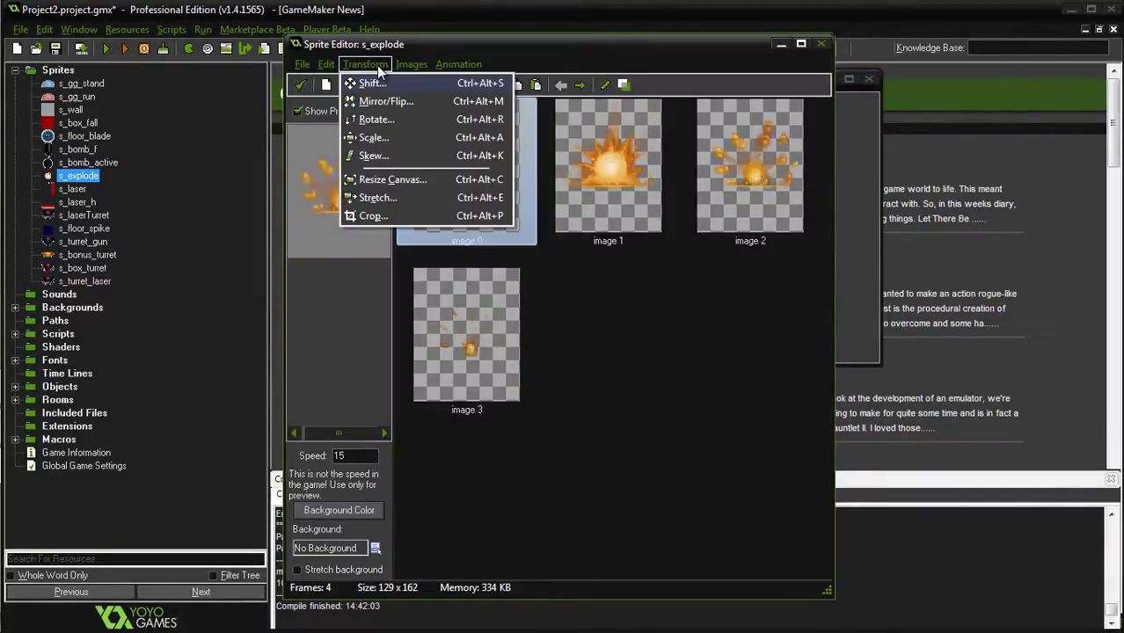
left_click(427, 218)
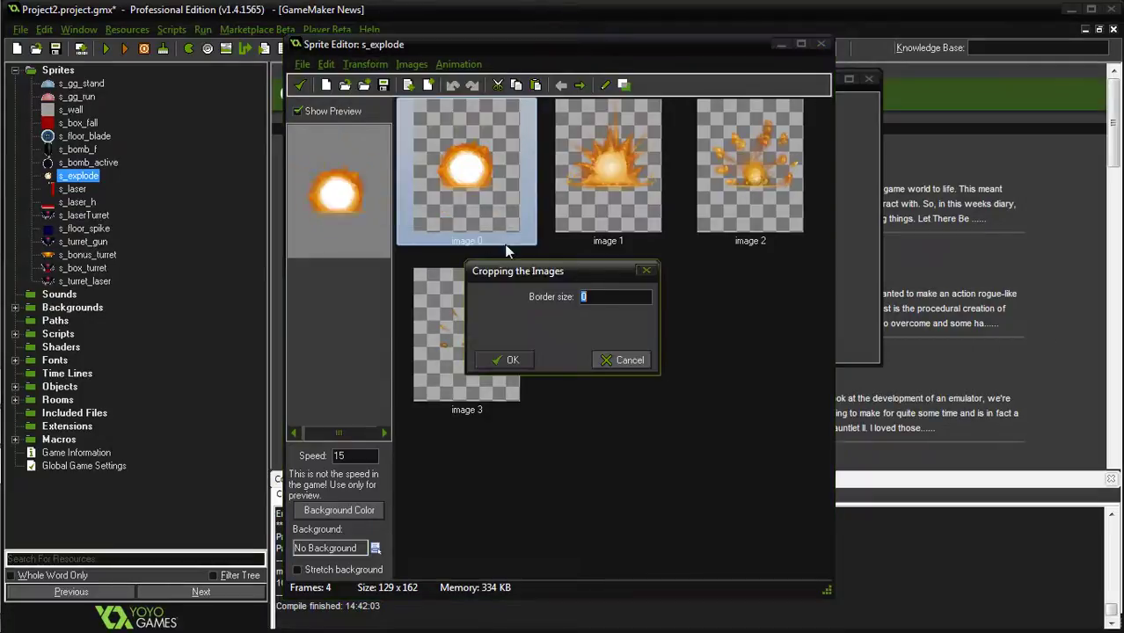
left_click(507, 360)
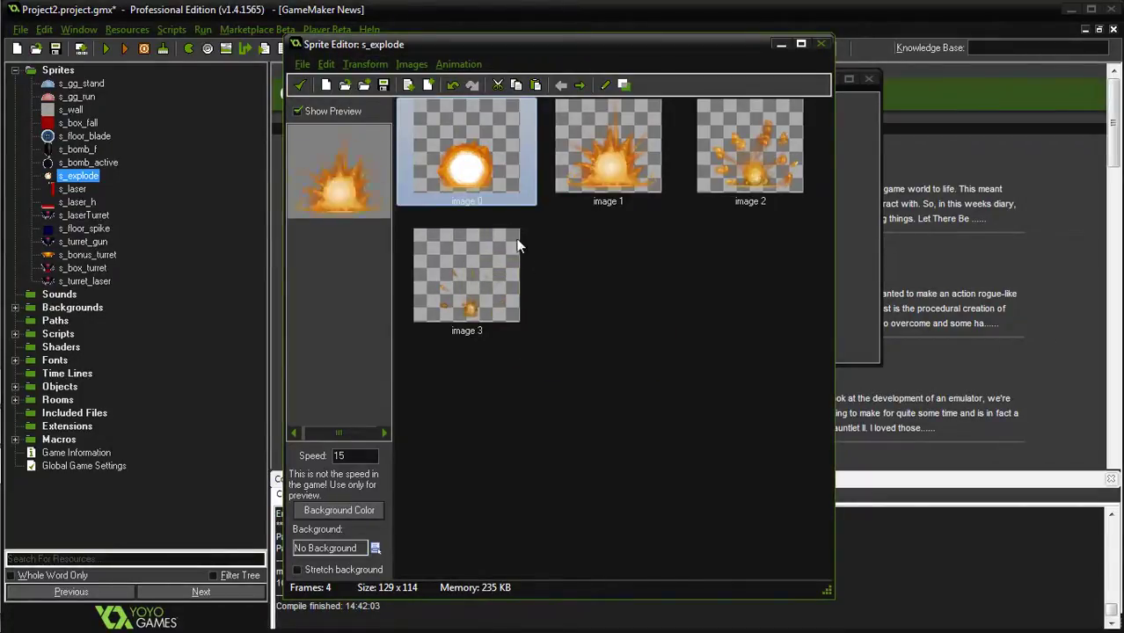
left_click(302, 85)
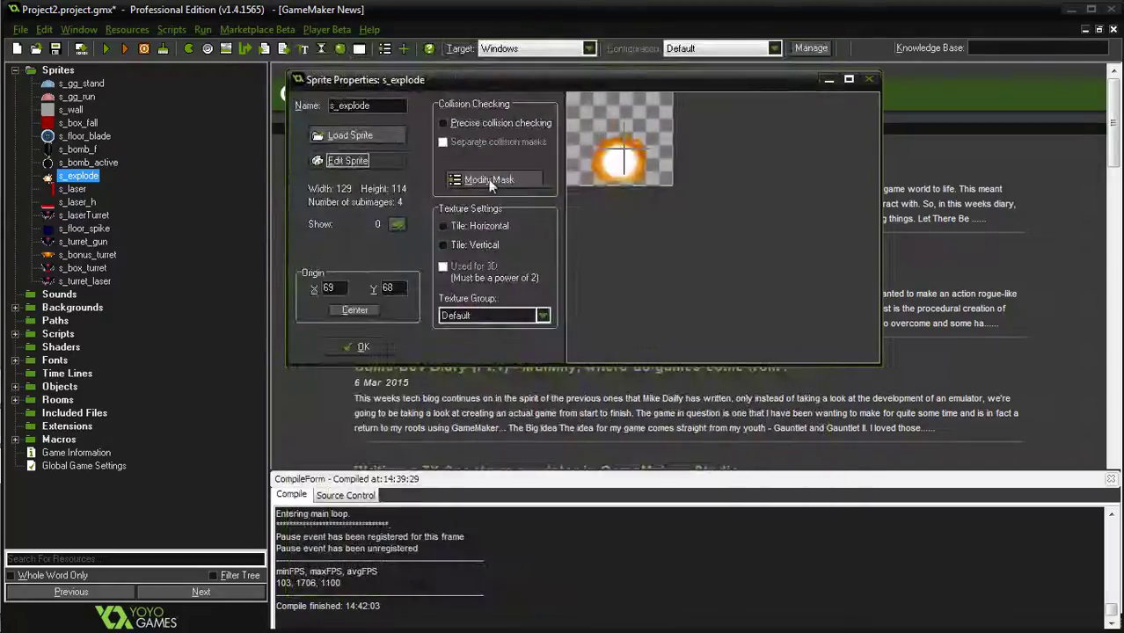
- Inspect the first s_explode frame at 400% zoom, then return to Sprite Properties
left_click(375, 162)
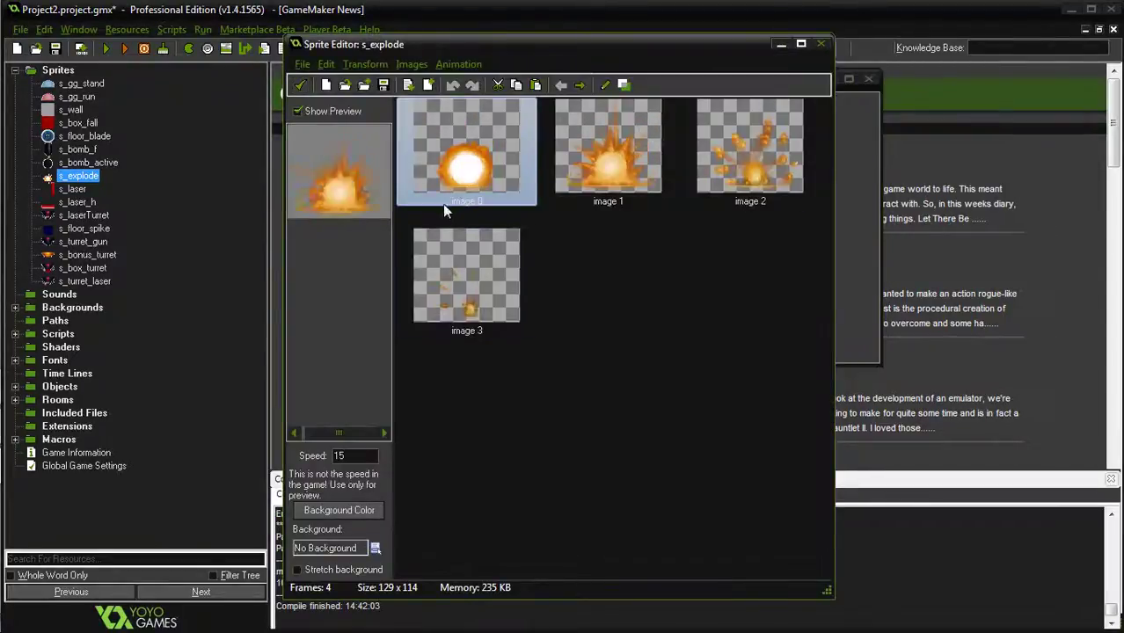
double_click(480, 178)
left_click(482, 48)
left_click(482, 48)
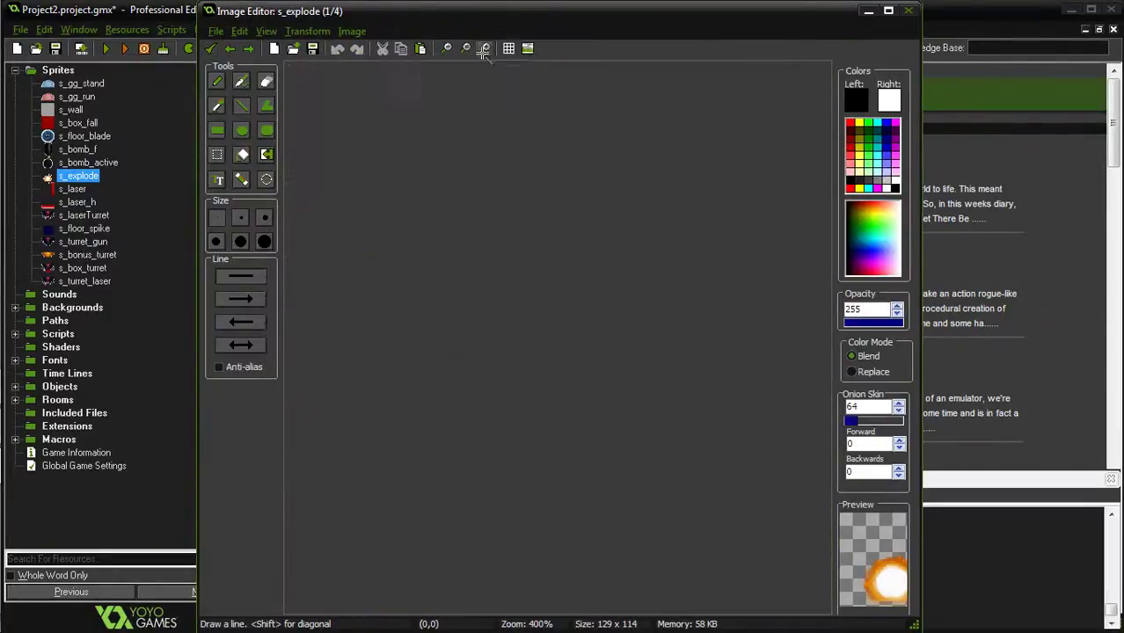
left_click(212, 49)
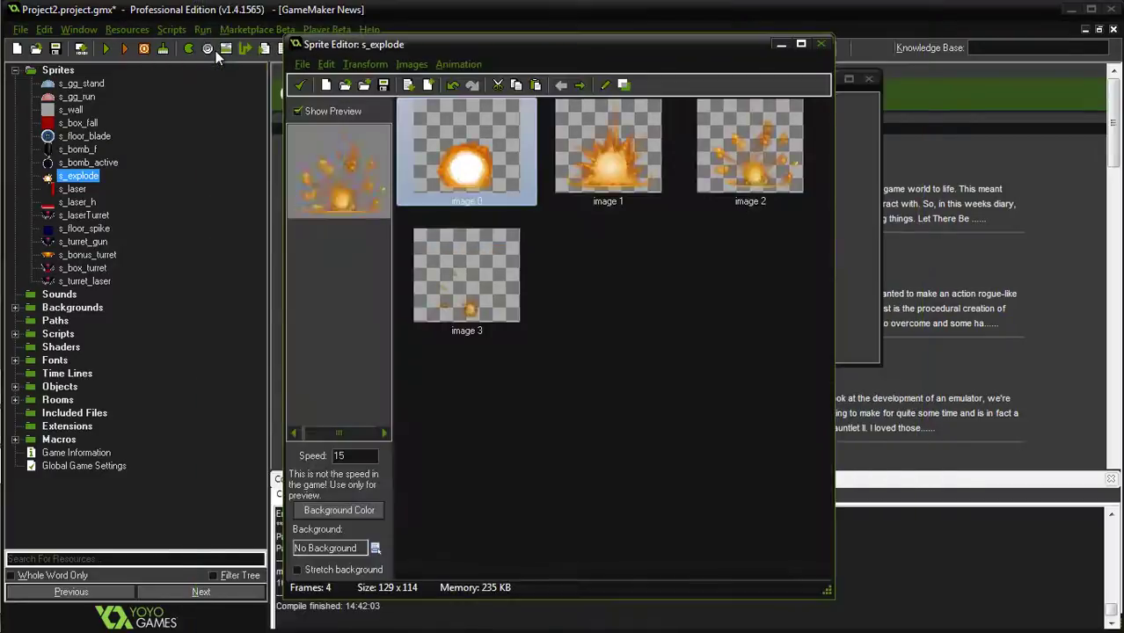
left_click(297, 73)
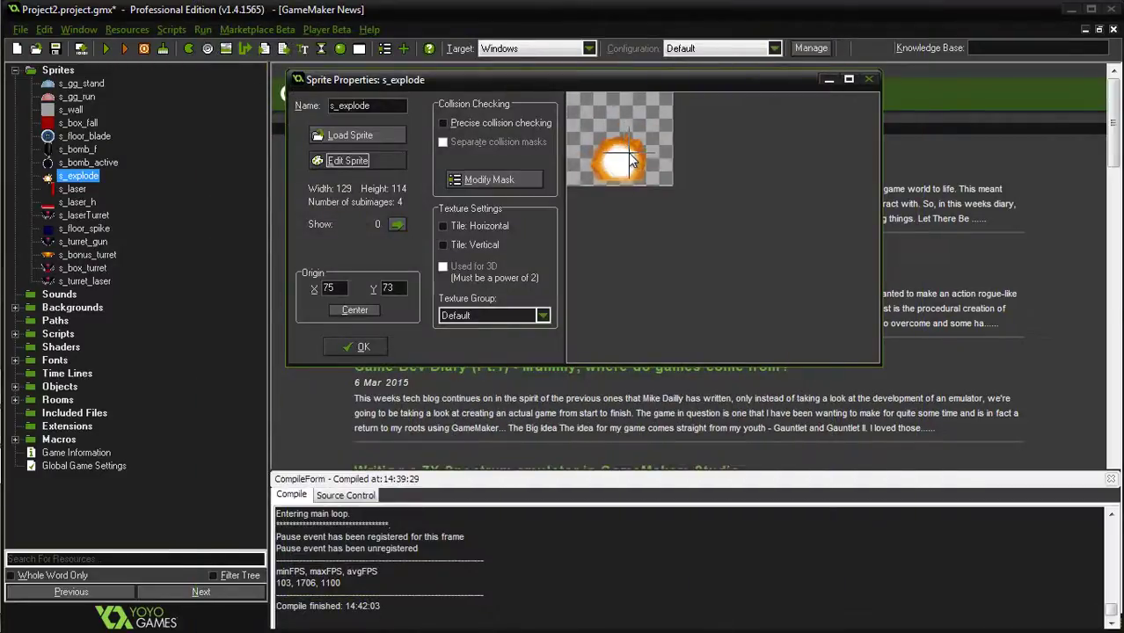
- Set the s_explode origin to 63, 107 on the explosion core, accept, and run the game
left_click_drag(629, 163, 619, 180)
left_click(618, 182)
left_click(343, 348)
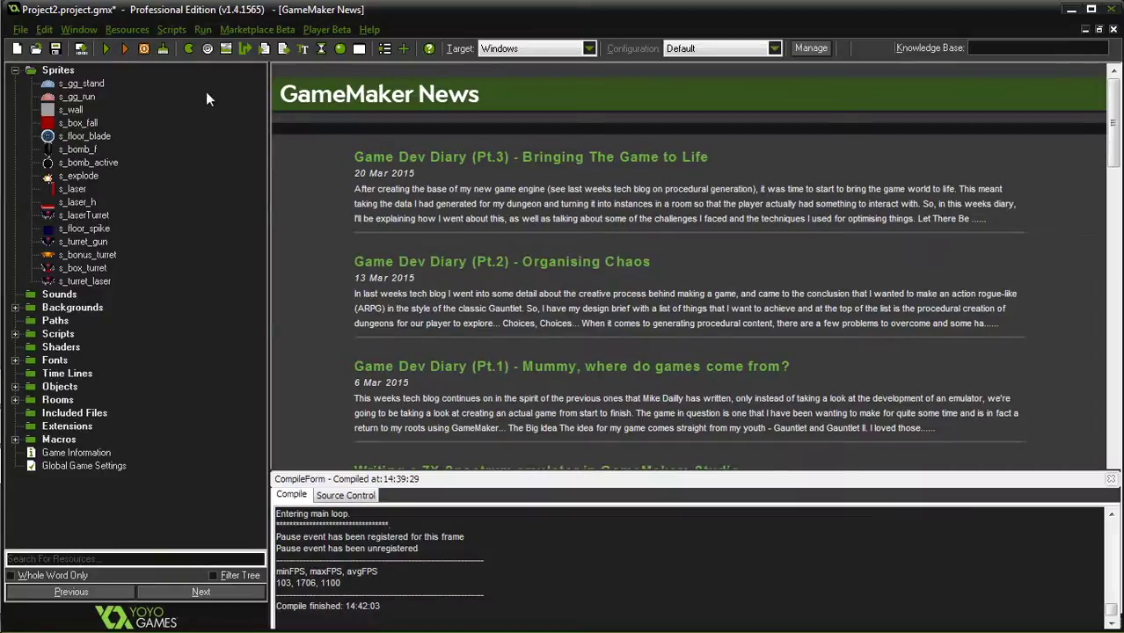
left_click(107, 48)
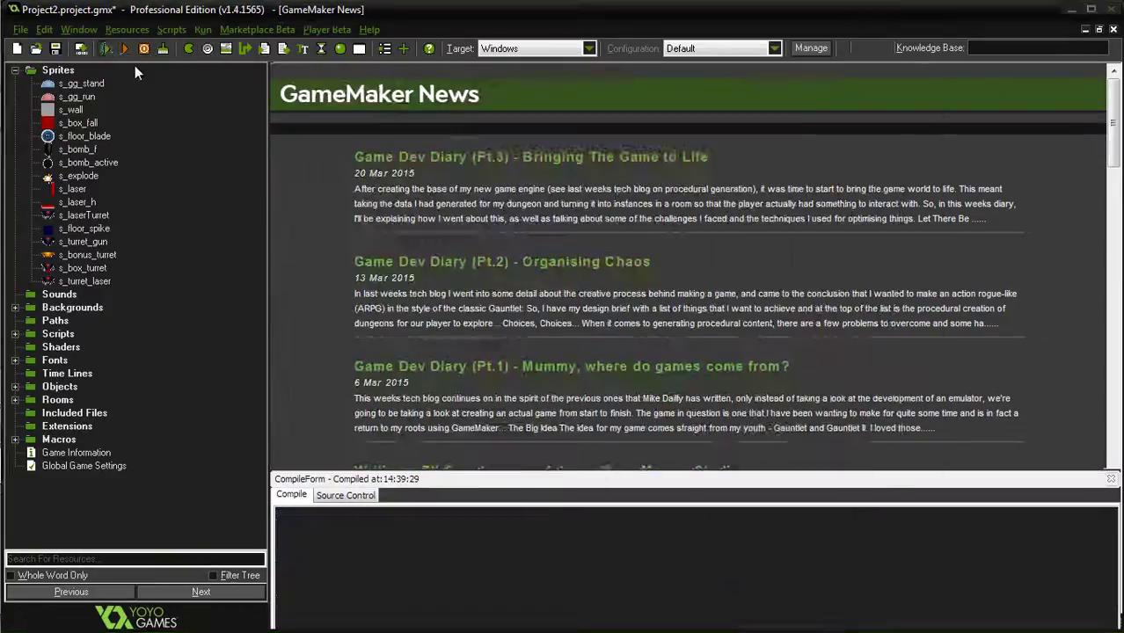